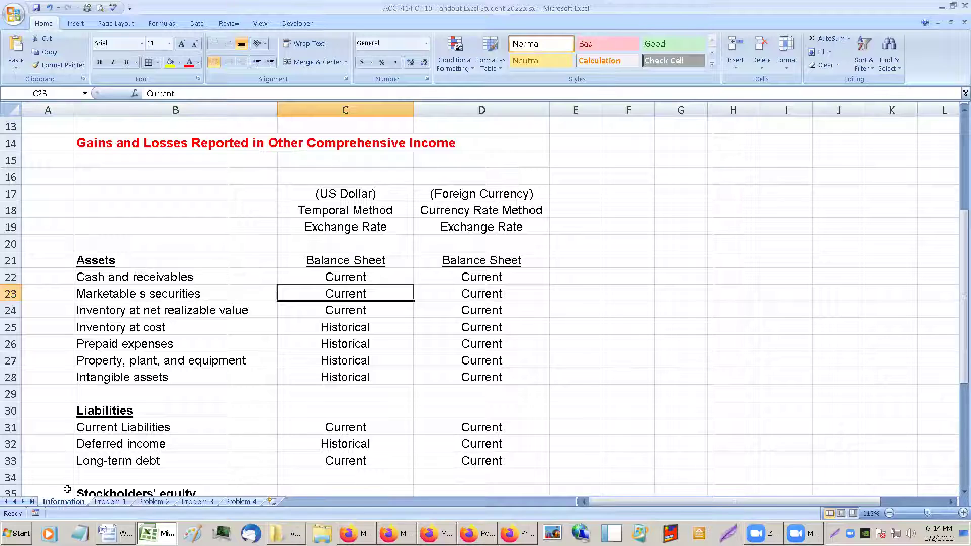
- Copy the exchange-rate method table B17:D46 from the Information sheet to cell F9 of Problem 1, and widen its columns to fit
mouse_move(117, 192)
mouse_down()
mouse_move(191, 199)
mouse_move(439, 332)
mouse_move(431, 505)
mouse_move(443, 453)
mouse_up()
key(ctrl+c)
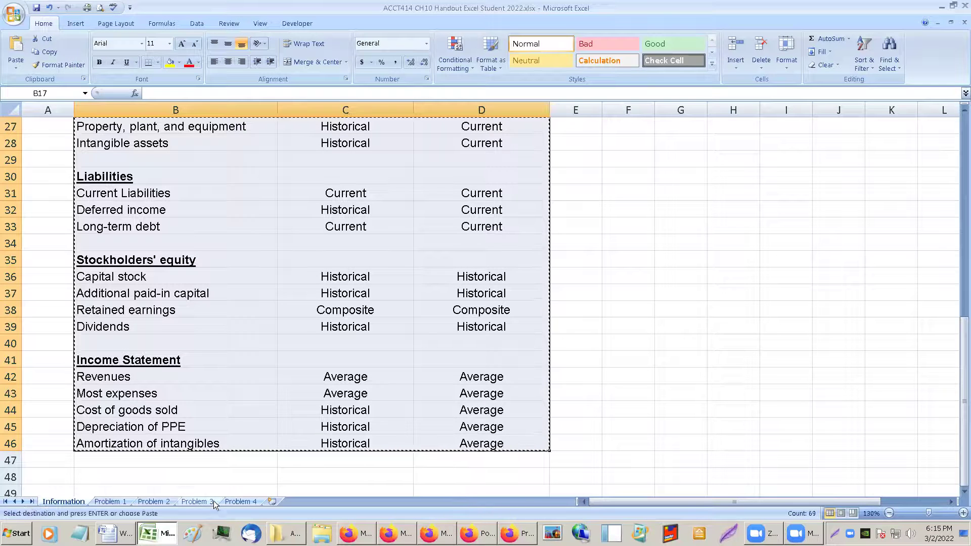
click(123, 502)
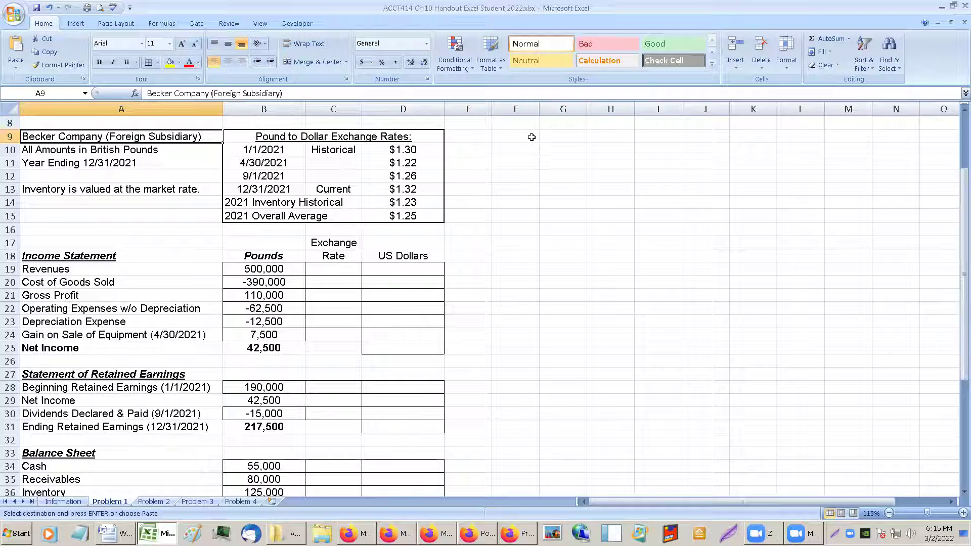
click(531, 137)
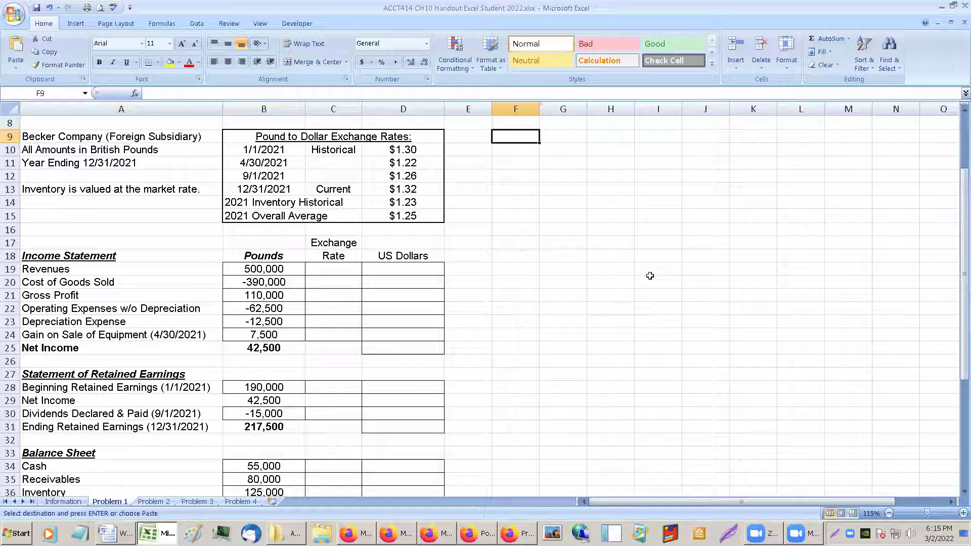
key(ctrl+v)
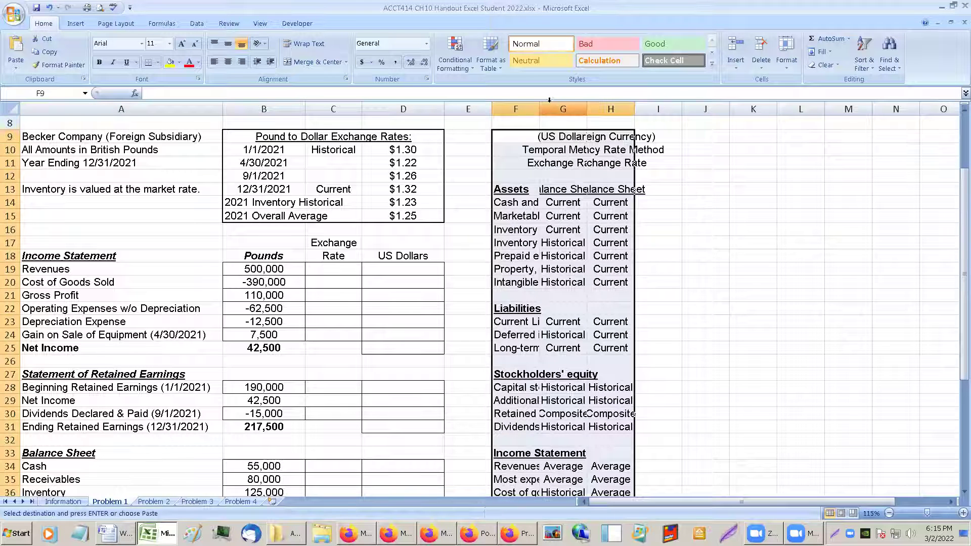
drag(541, 105, 769, 109)
click(591, 186)
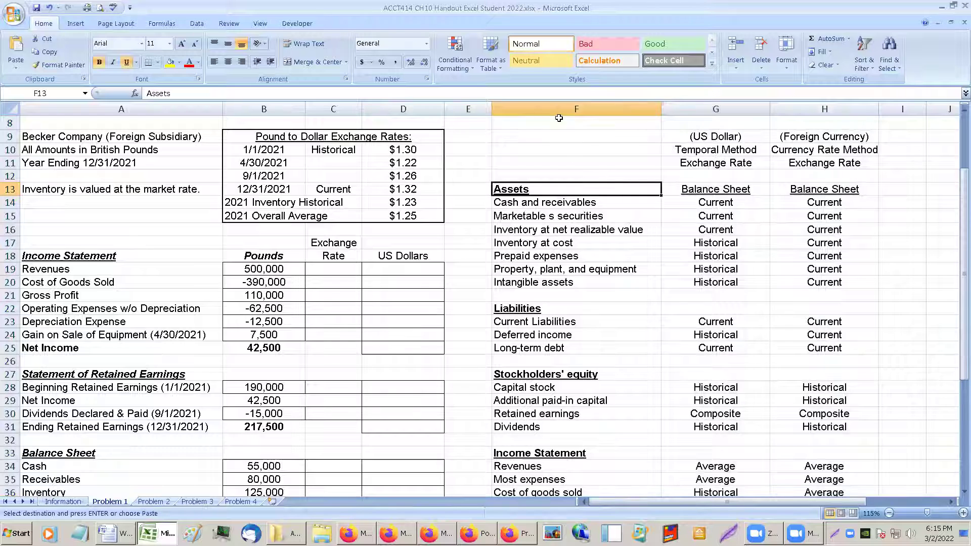
- Try bold, dark red text on columns F to H, and undo both formatting changes
drag(555, 108, 789, 107)
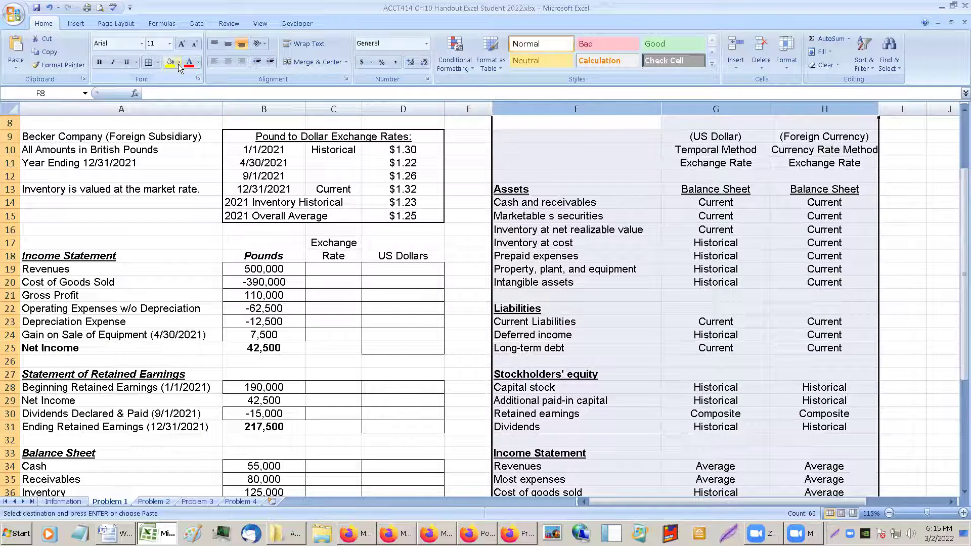
click(101, 62)
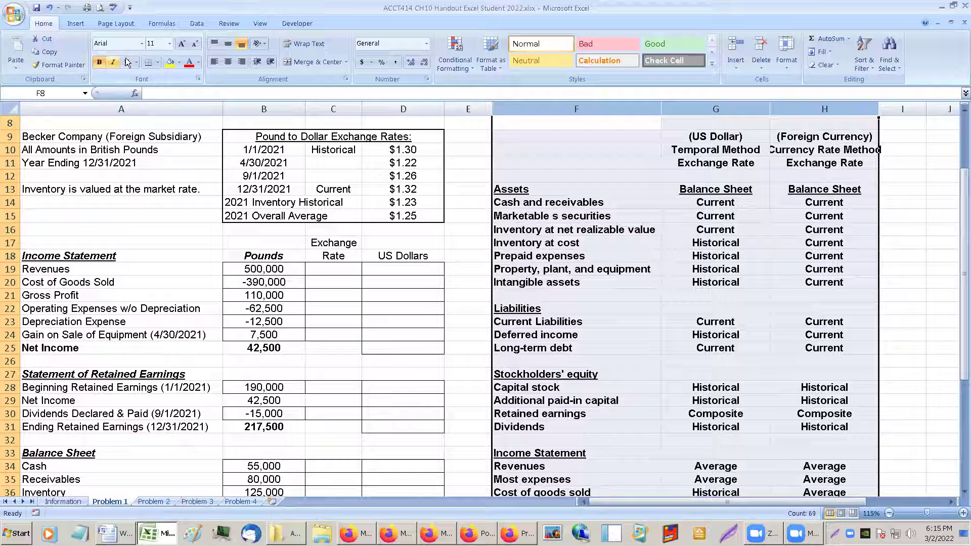
click(199, 65)
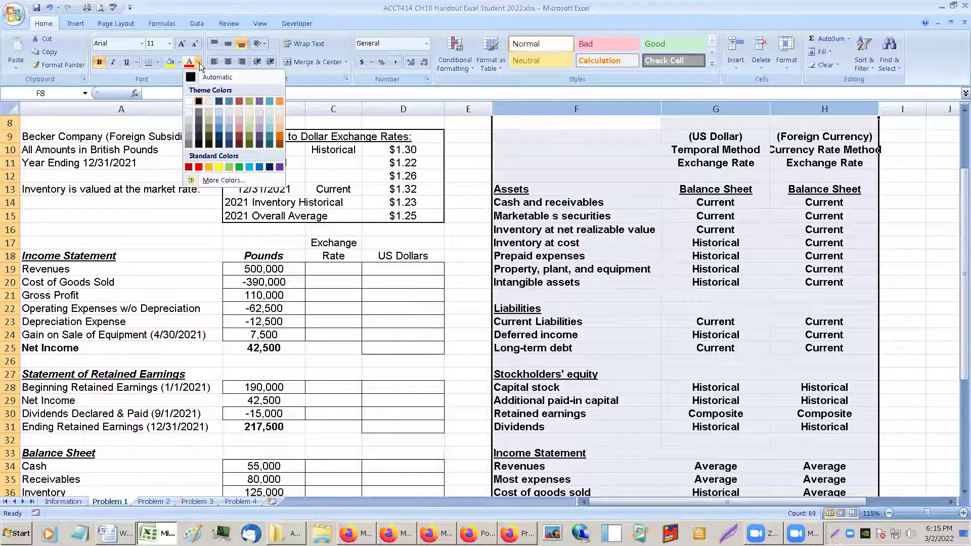
click(186, 169)
click(529, 215)
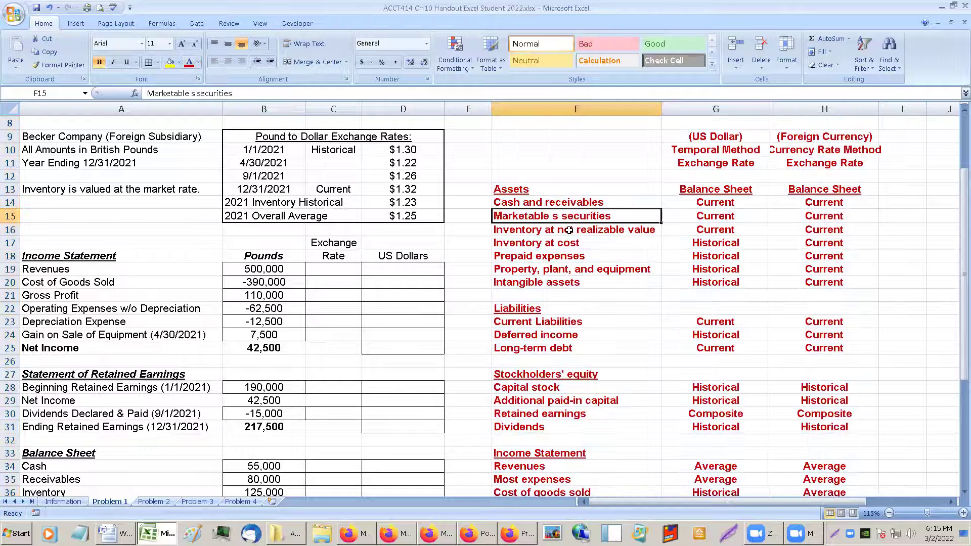
scroll(448, 233, down, 1)
click(441, 231)
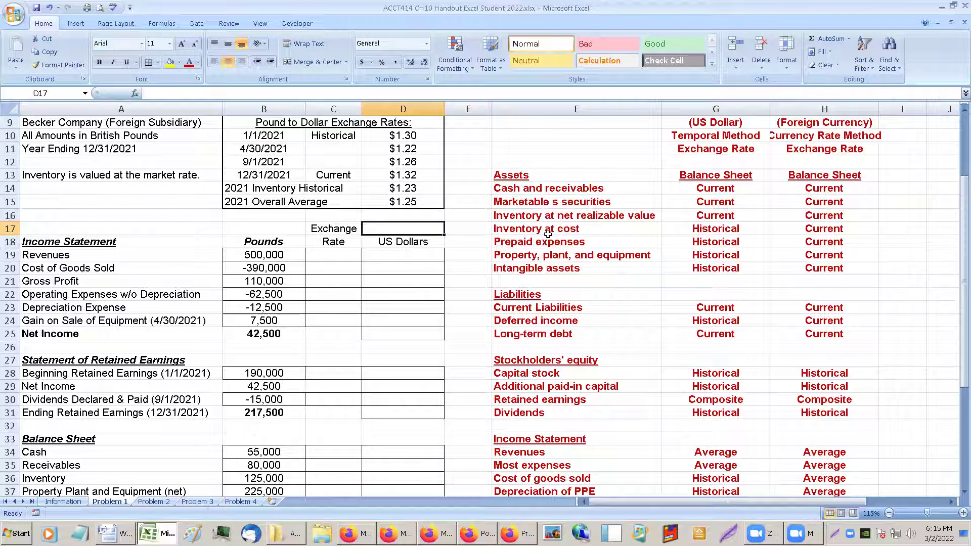
scroll(549, 237, down, 2)
scroll(550, 235, up, 4)
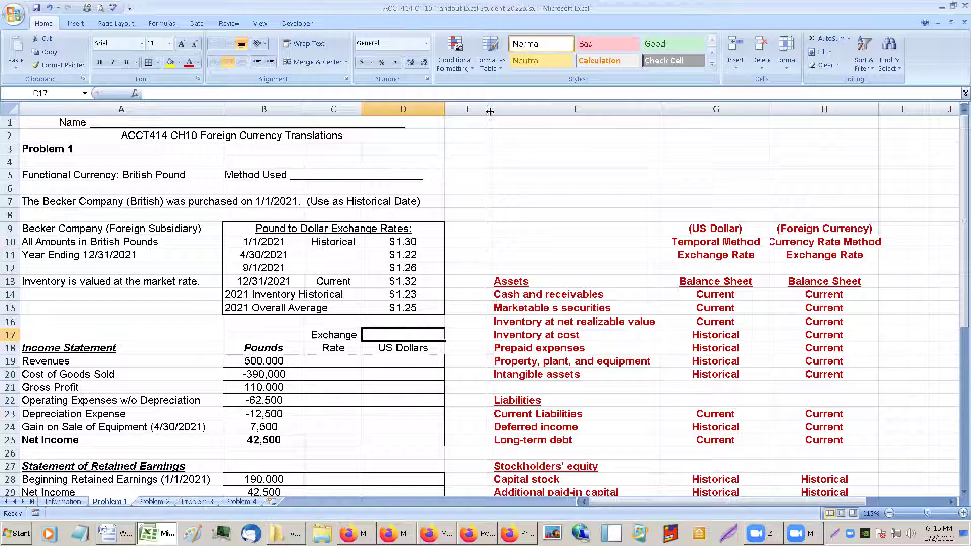
click(49, 8)
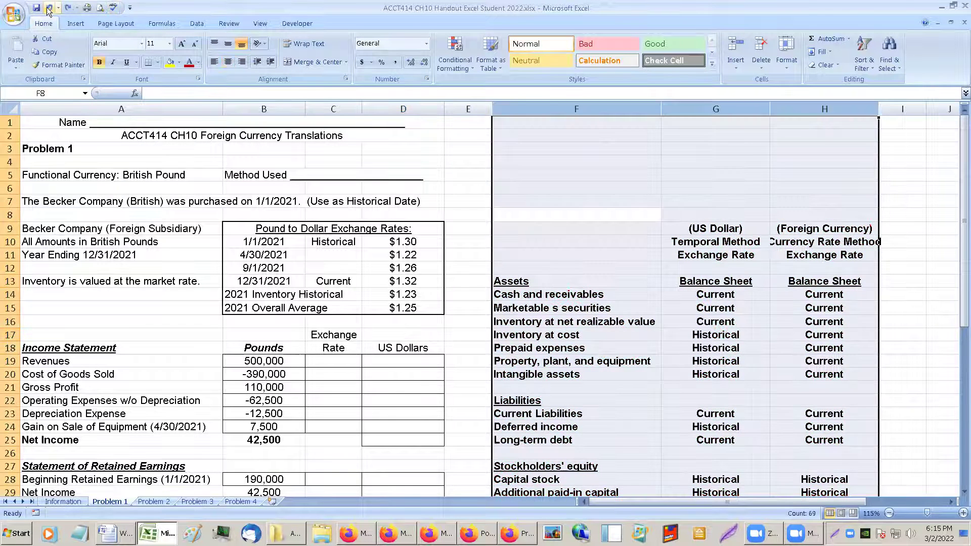
key(ctrl+c)
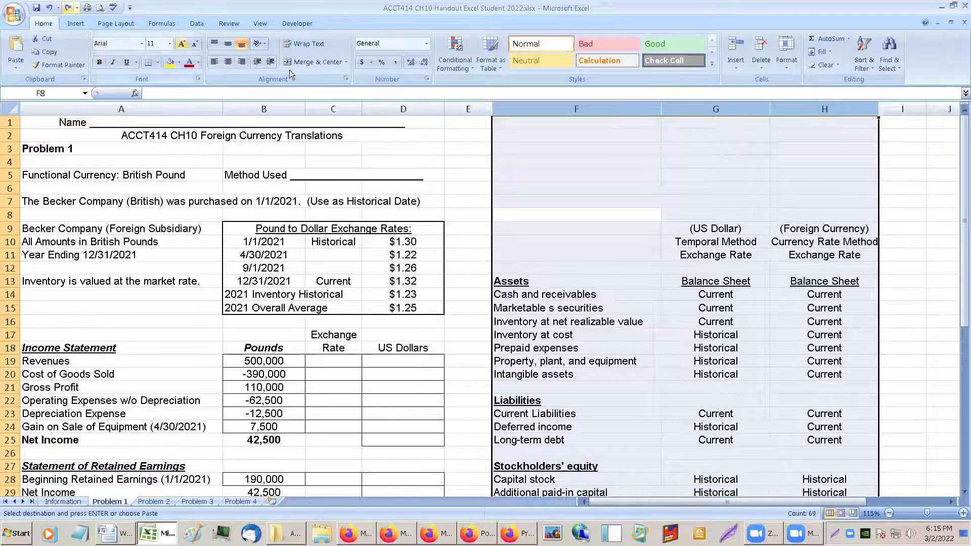
- Widen columns G and H equally, and make the empty column E slightly wider
click(691, 174)
drag(715, 109, 781, 110)
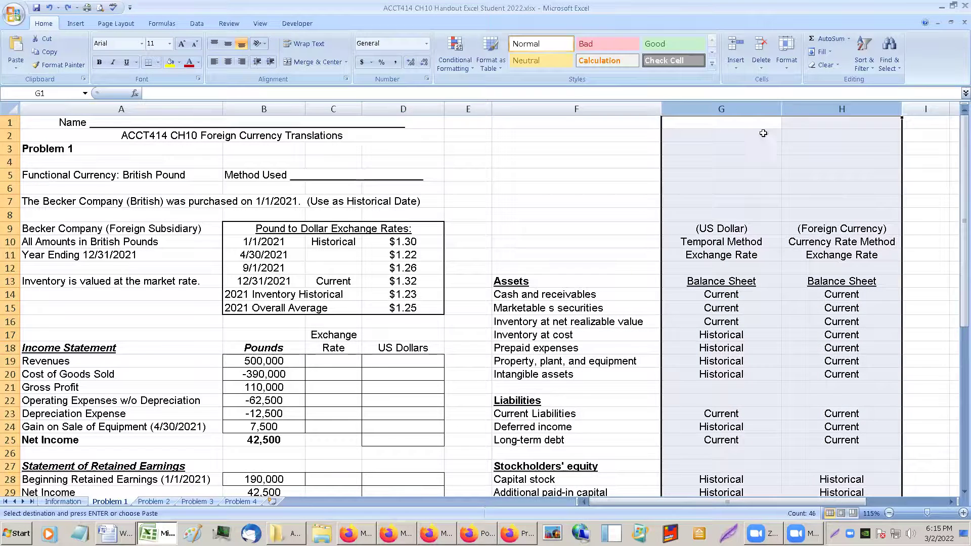
click(754, 148)
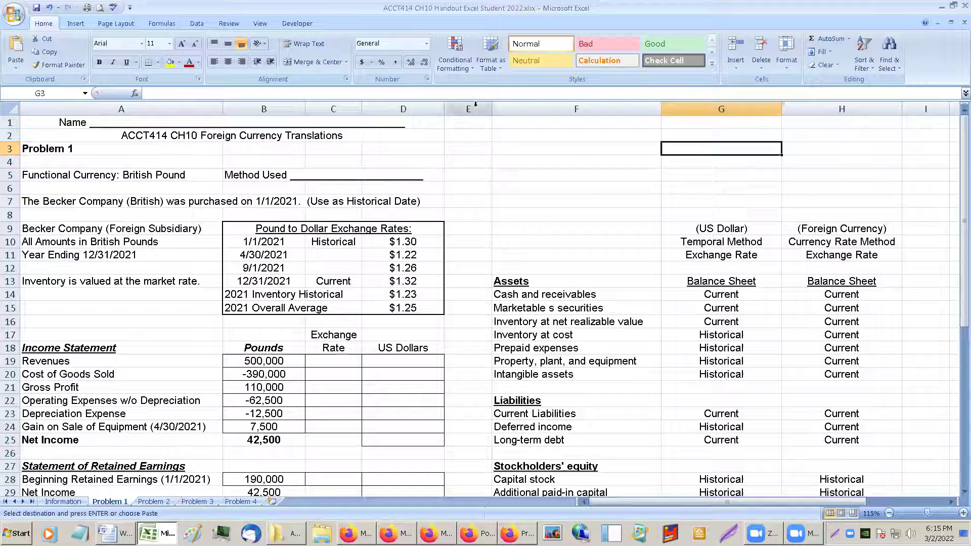
drag(491, 109, 518, 109)
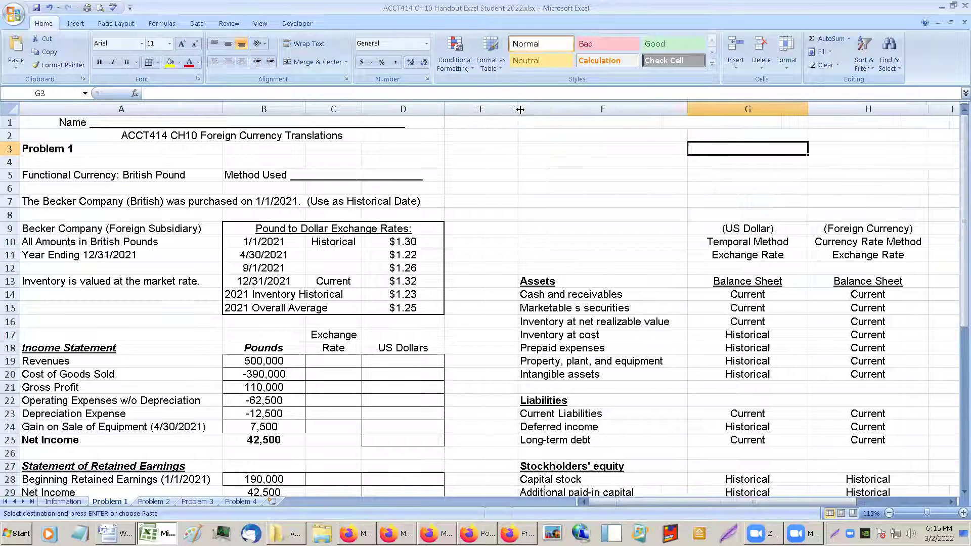
- Format the functional currency line in cell A5 as bold, dark red text
scroll(545, 136, down, 1)
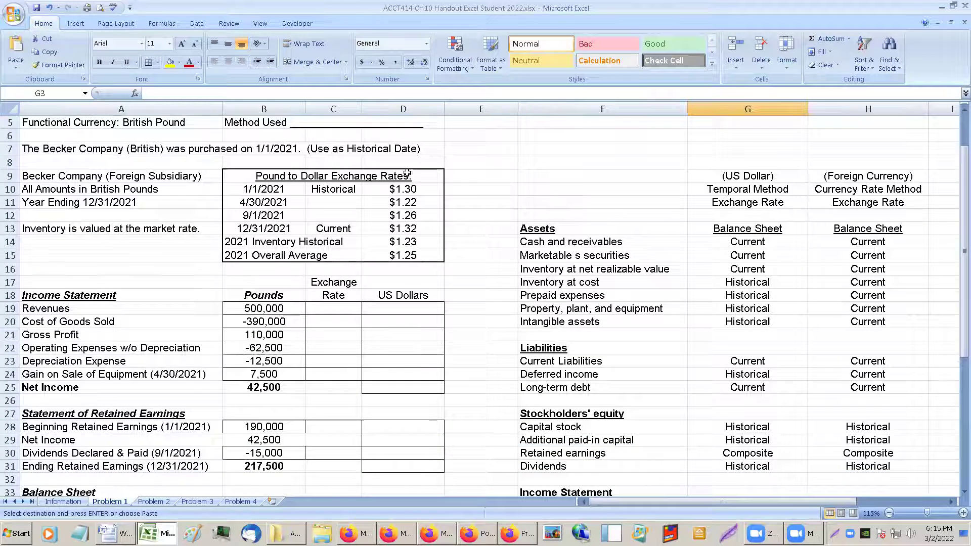
scroll(163, 173, up, 1)
click(44, 175)
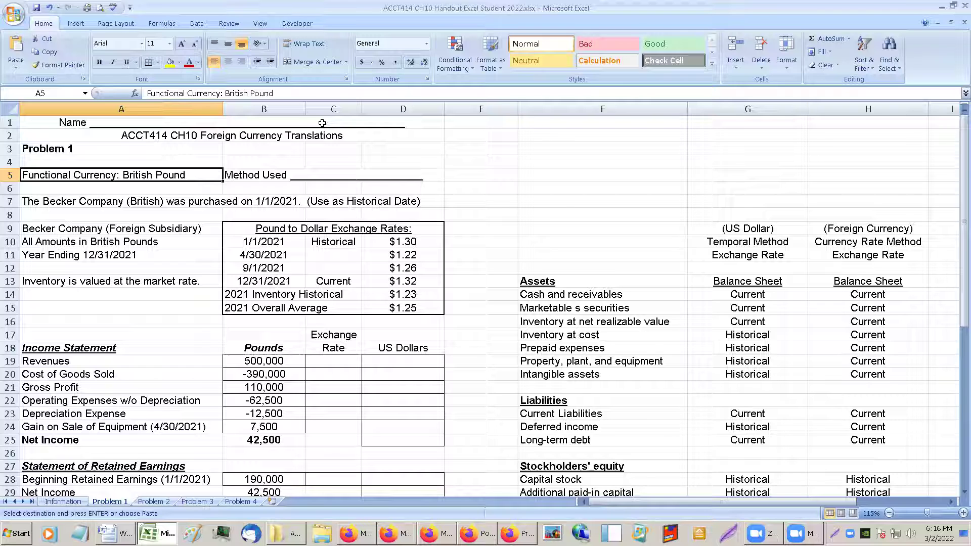
click(188, 63)
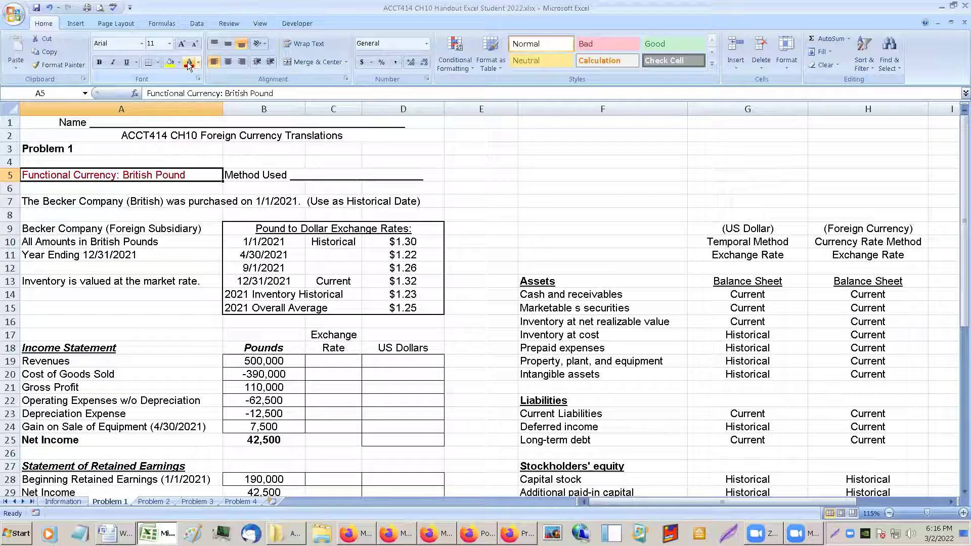
click(99, 61)
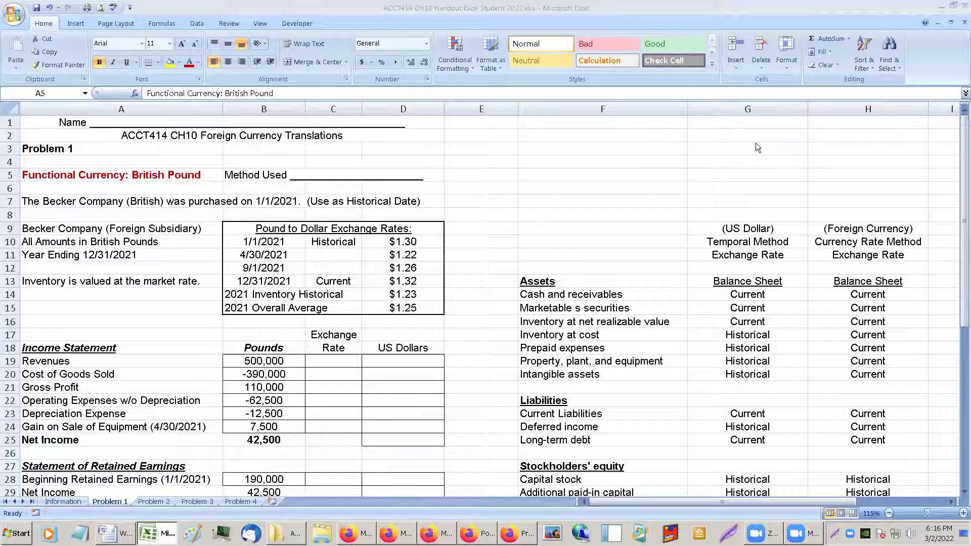
click(739, 228)
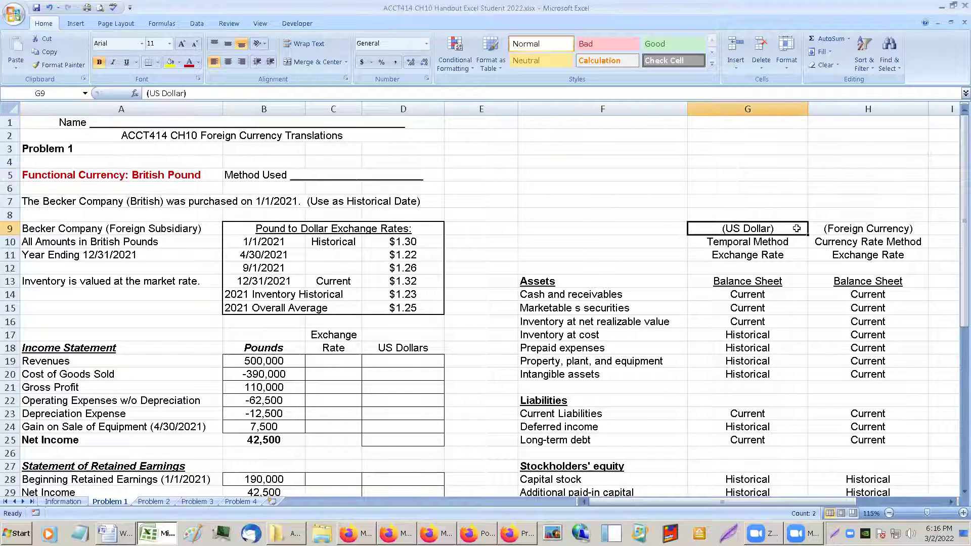
drag(796, 229, 777, 264)
drag(862, 184, 843, 260)
click(734, 185)
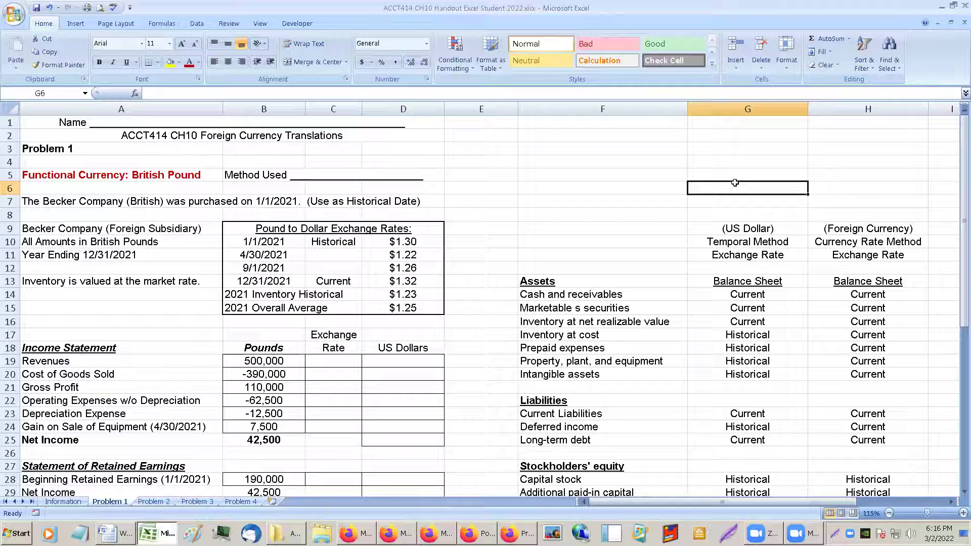
click(768, 243)
- Make the Name line in row 1 and the Temporal Method and Currency Rate Method headings bold
click(239, 121)
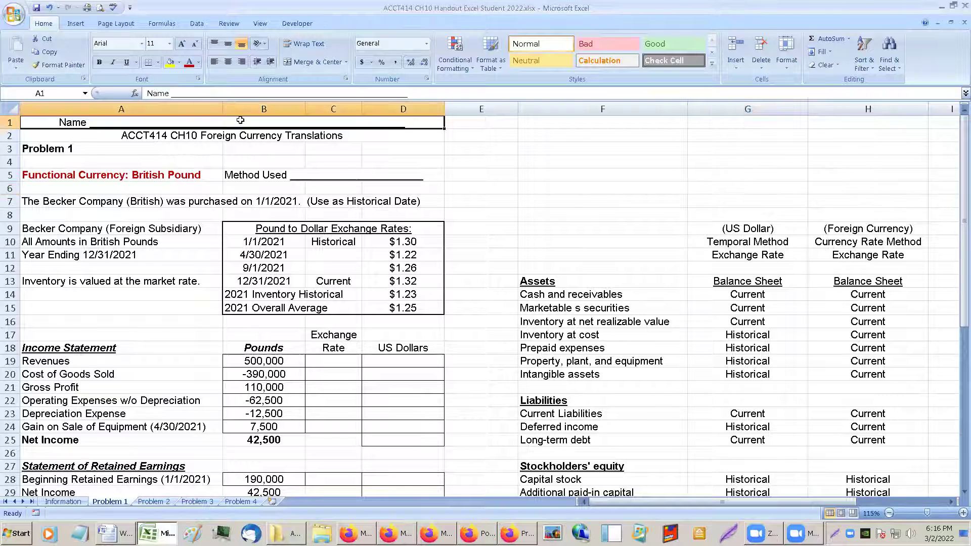
click(99, 61)
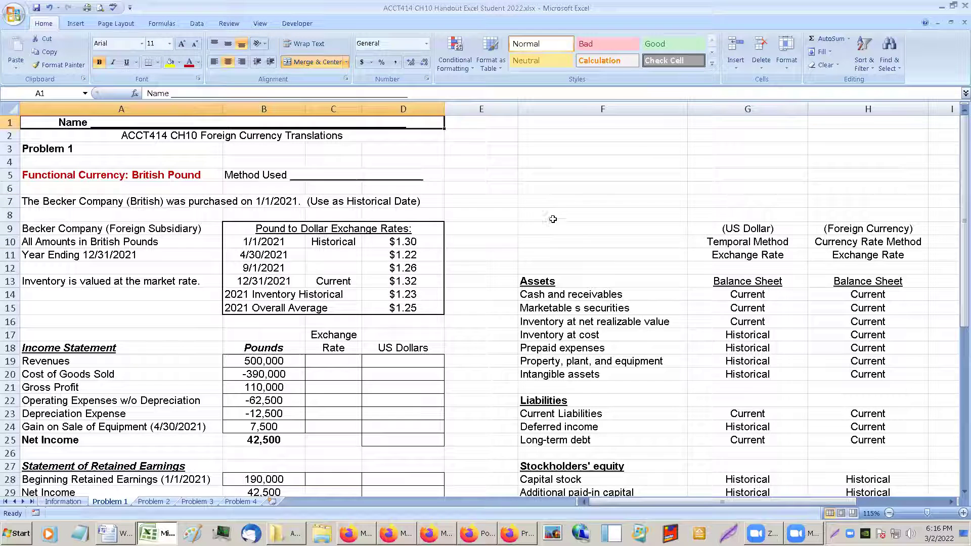
click(731, 255)
click(737, 244)
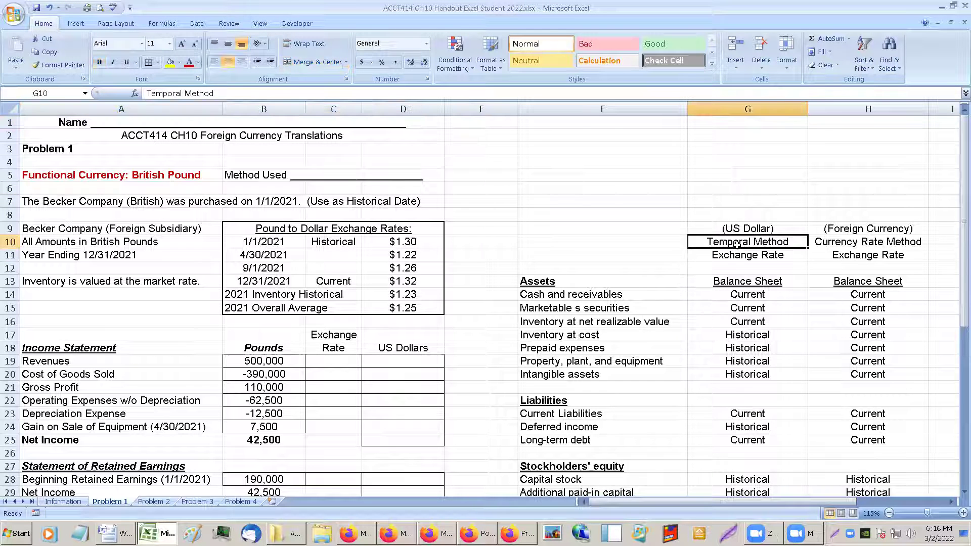
click(99, 62)
click(815, 242)
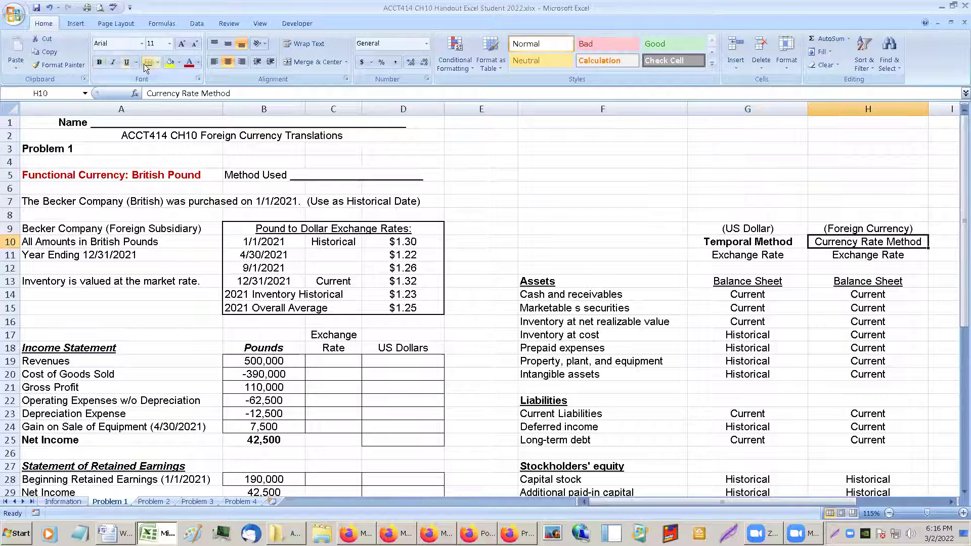
click(99, 62)
- Copy the Currency Rate Method heading into cell C5 beside Method Used
click(769, 226)
click(838, 246)
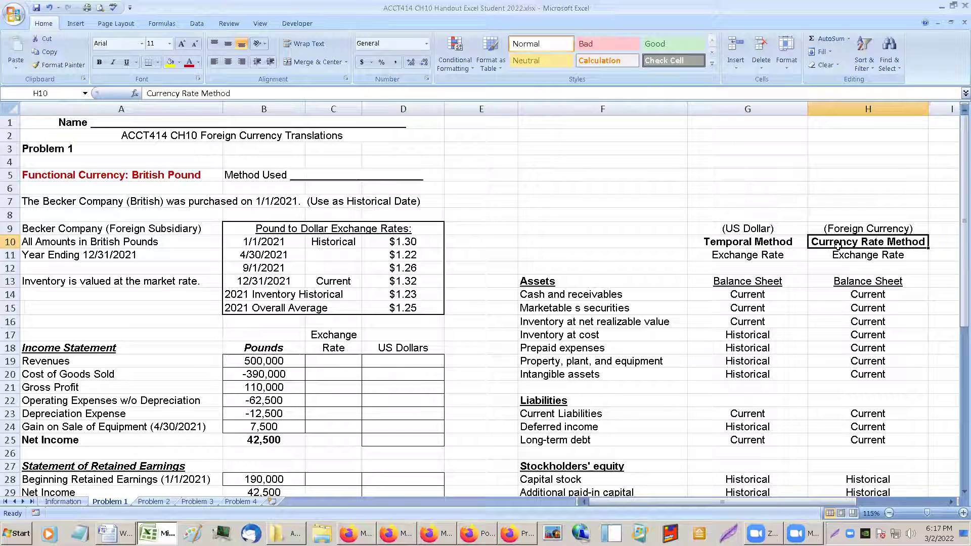
key(ctrl+c)
click(322, 176)
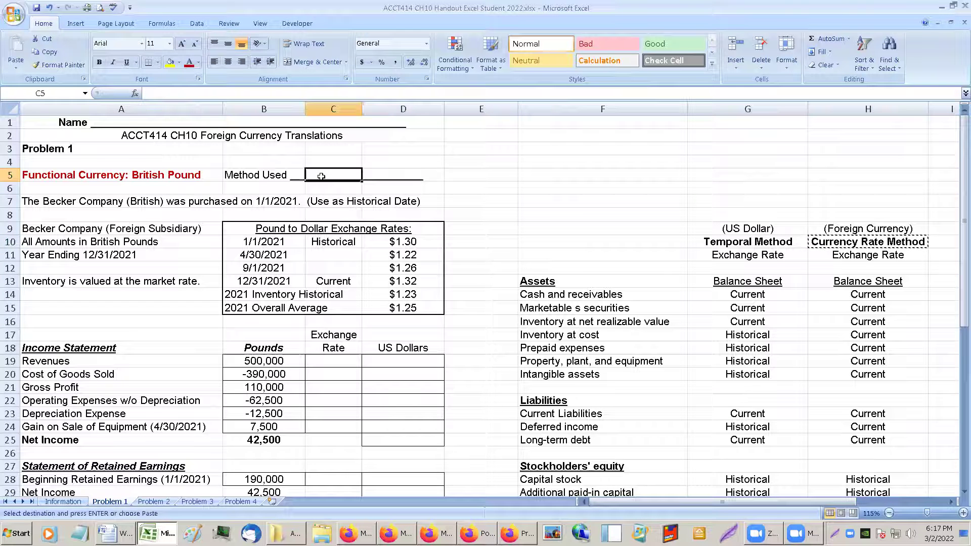
key(ctrl+v)
click(440, 177)
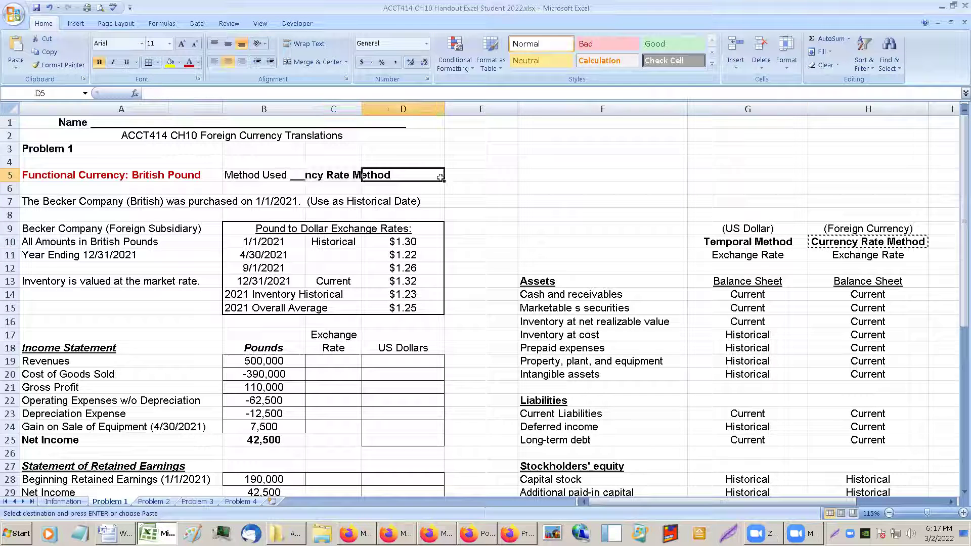
- Left-align the method name in cell C5 and colour its text dark red
click(331, 174)
click(217, 58)
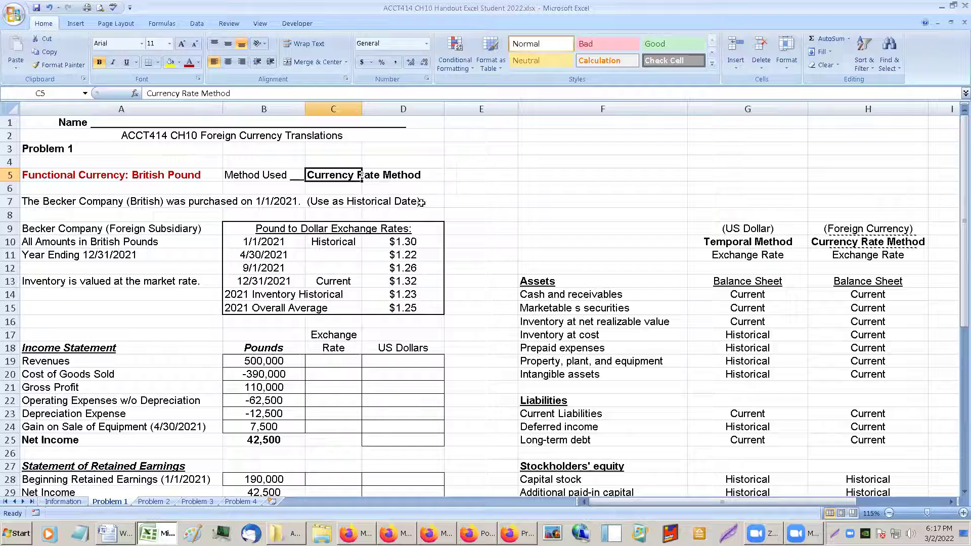
click(455, 183)
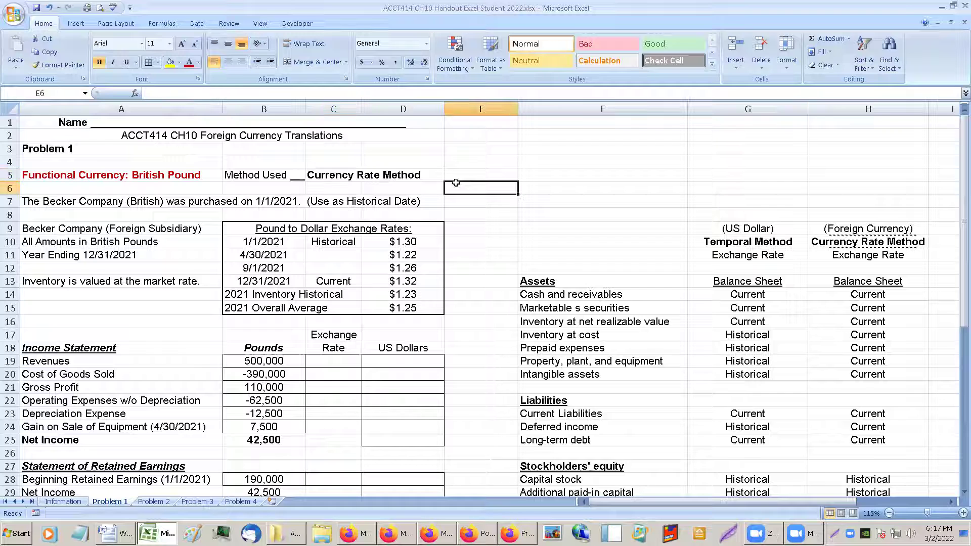
click(335, 176)
click(188, 62)
- Fill the whole Currency Rate Method column of the reference table, H9:H38, with yellow
click(840, 238)
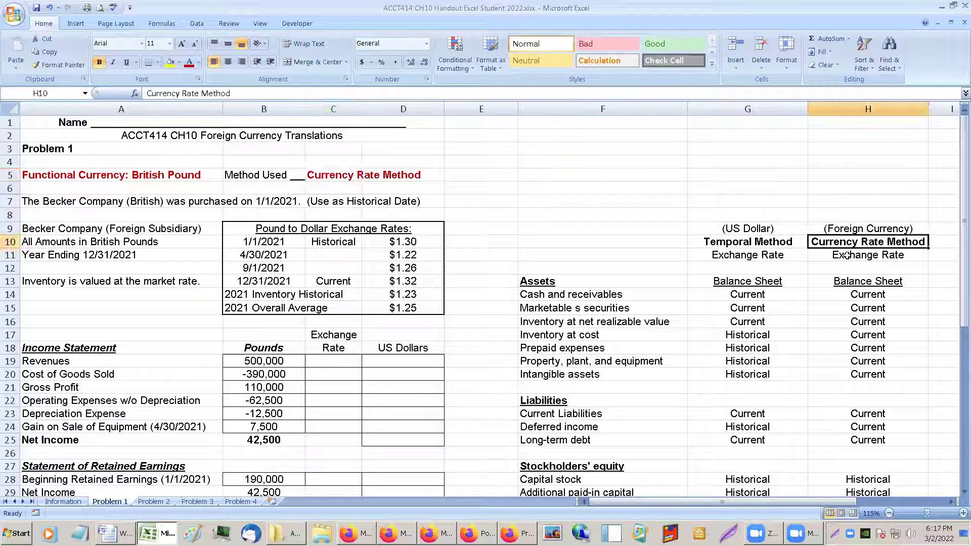
drag(855, 229, 868, 426)
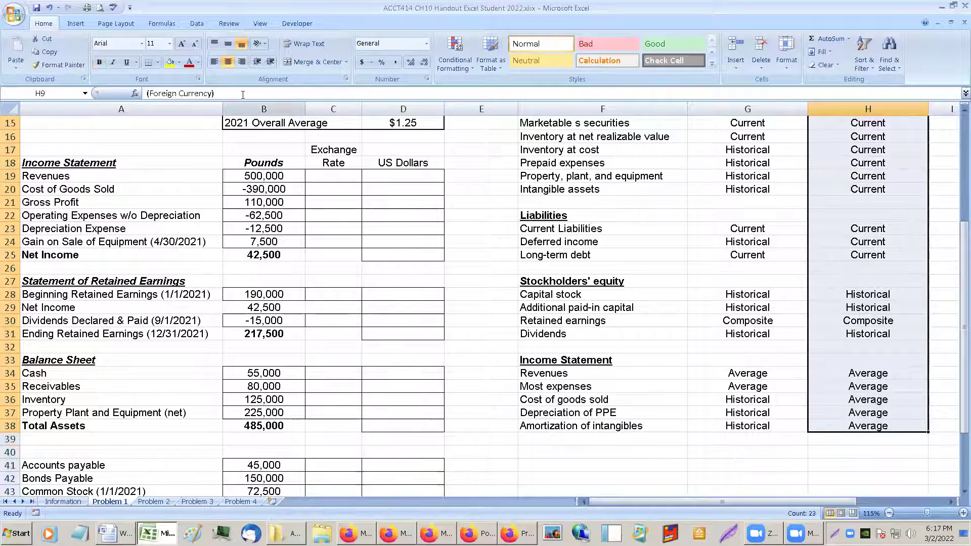
click(172, 63)
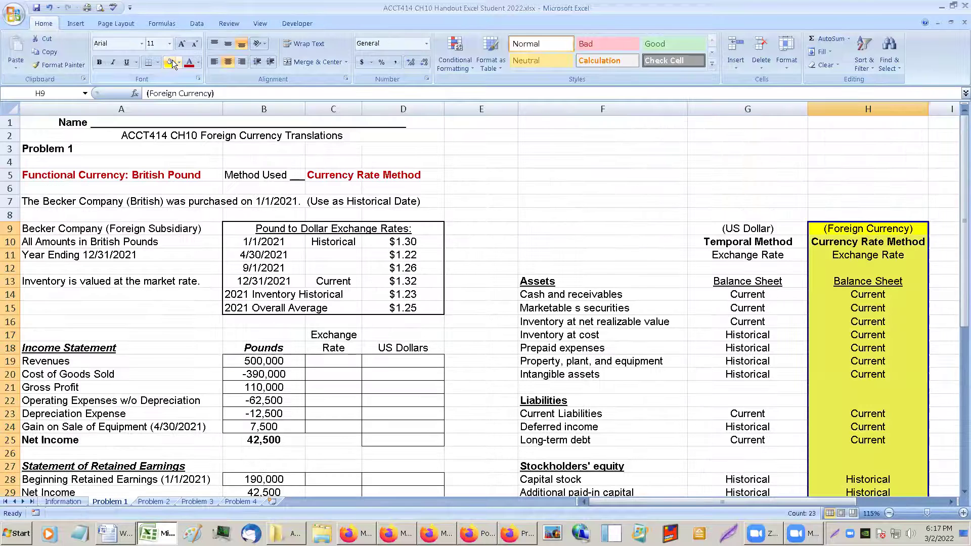
click(856, 296)
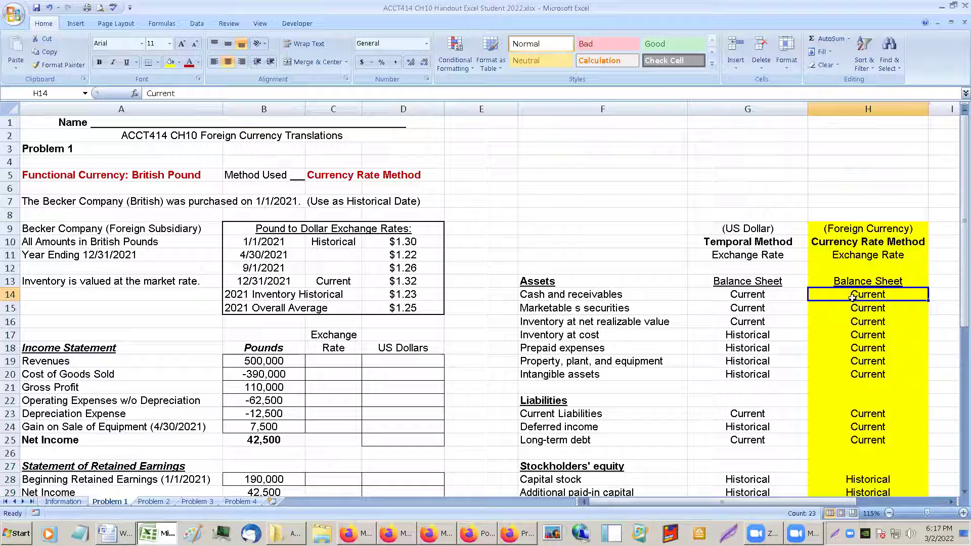
drag(807, 109, 704, 106)
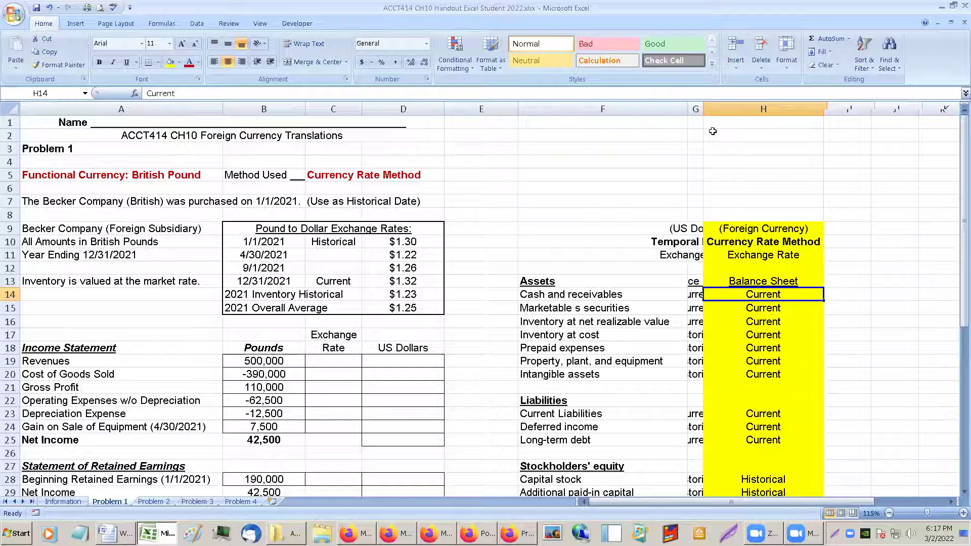
key(ctrl+z)
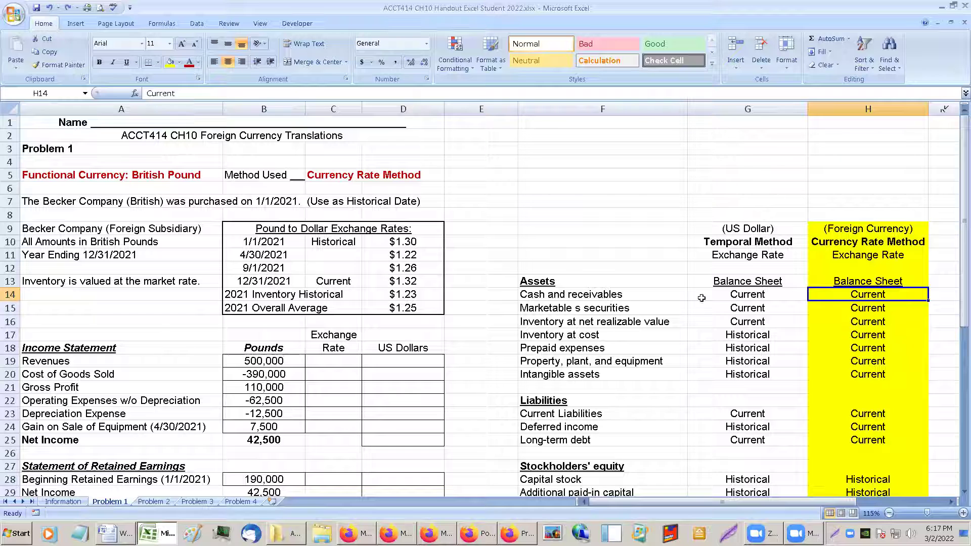
drag(808, 295, 855, 263)
scroll(855, 263, down, 1)
click(844, 251)
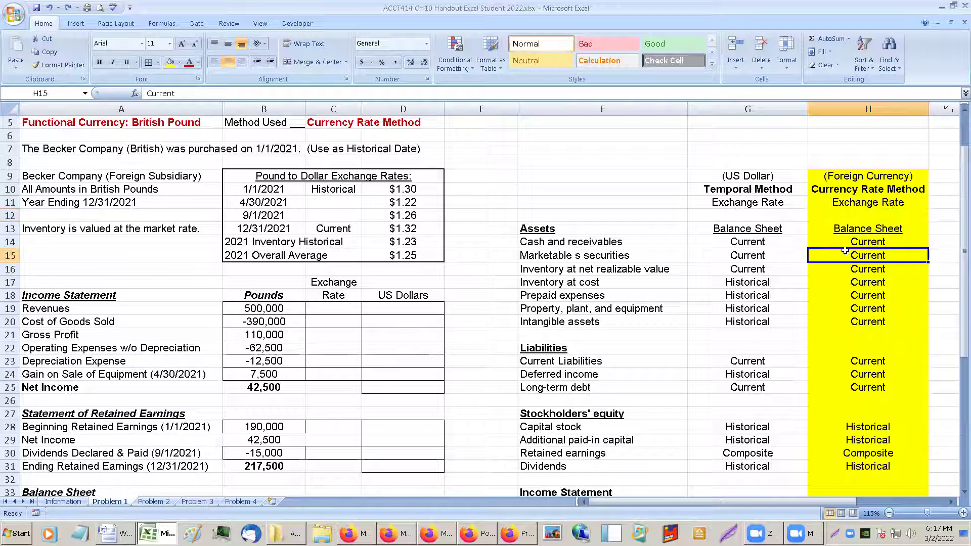
- Make the entire Currency Rate Method column H bold
click(843, 112)
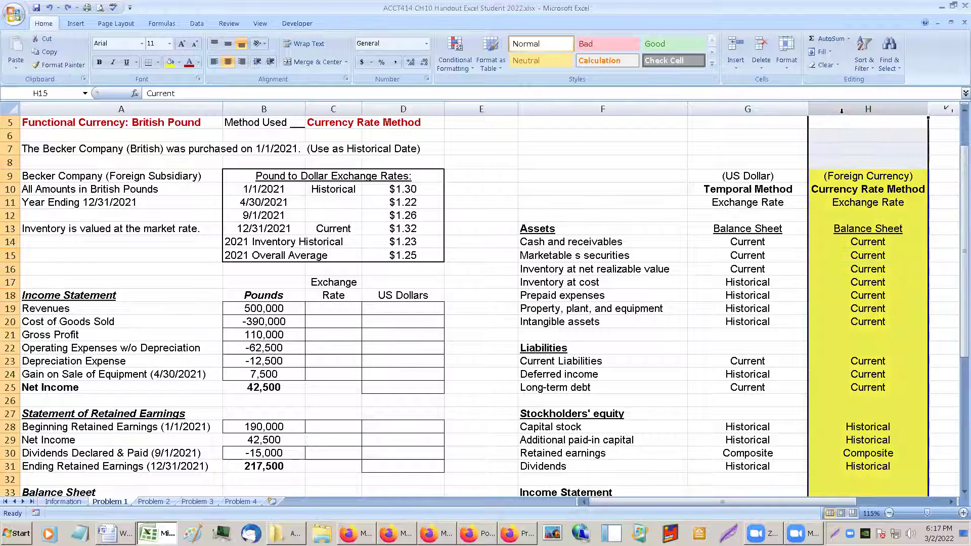
click(99, 61)
click(578, 255)
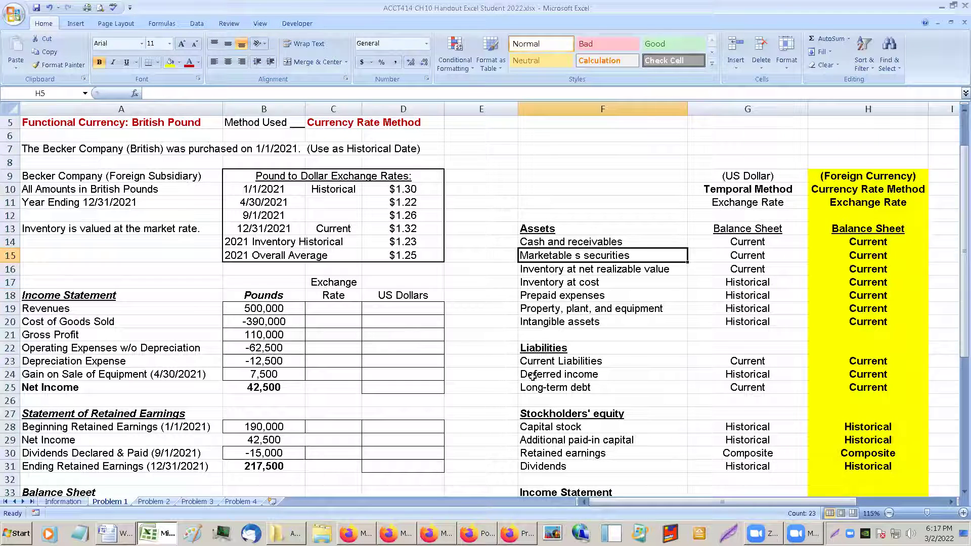
- Examine the income statement's Exchange Rate column alongside the income statement section of the reference table
click(331, 309)
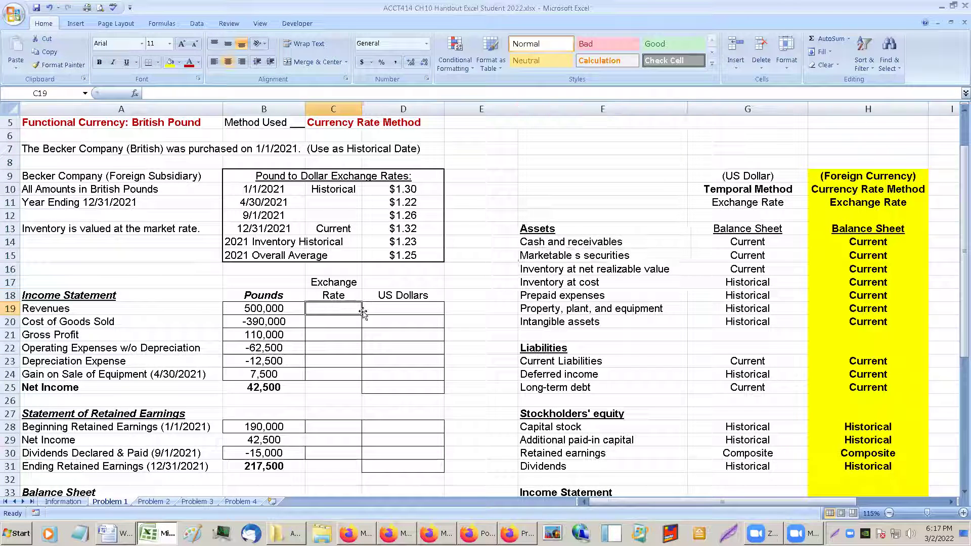
click(94, 313)
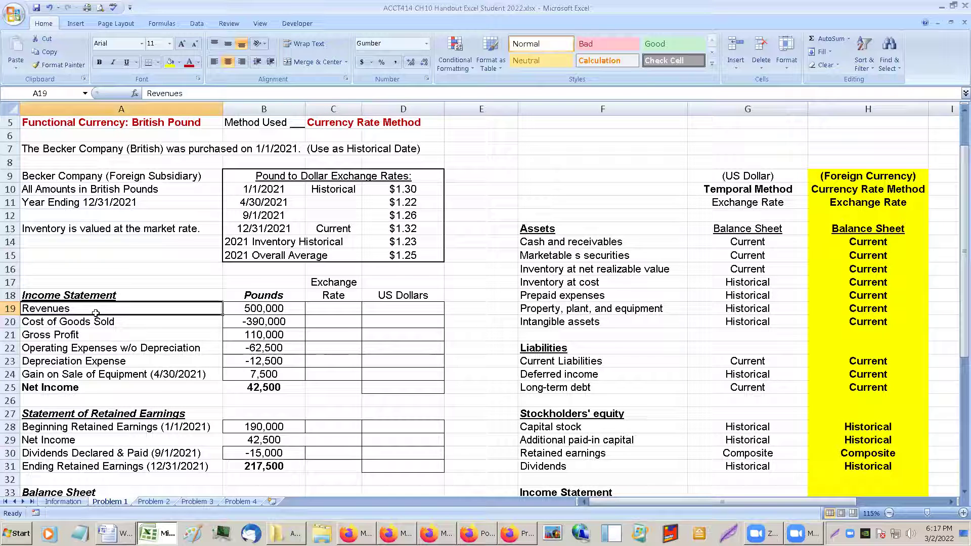
click(339, 315)
scroll(753, 353, down, 5)
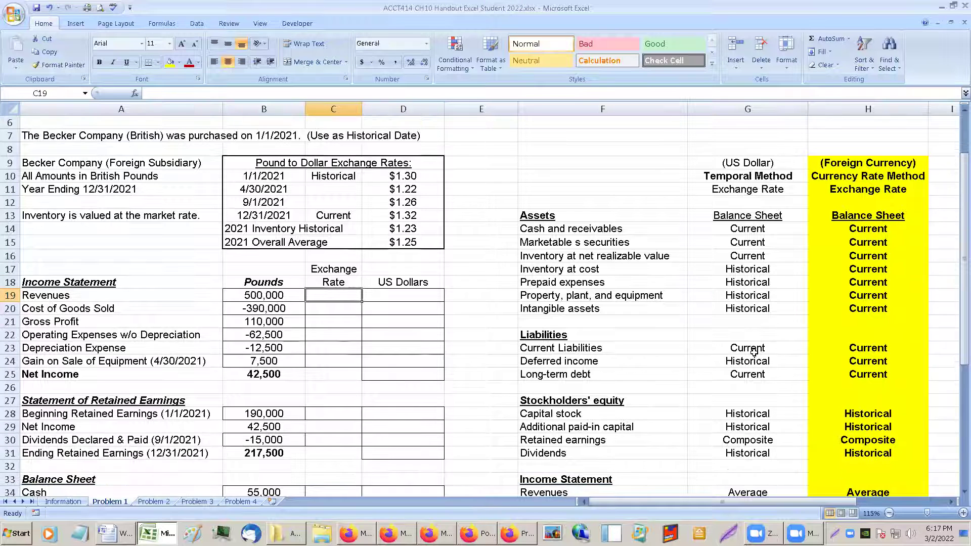
scroll(734, 361, down, 1)
scroll(730, 360, up, 2)
scroll(728, 360, down, 3)
scroll(726, 361, up, 1)
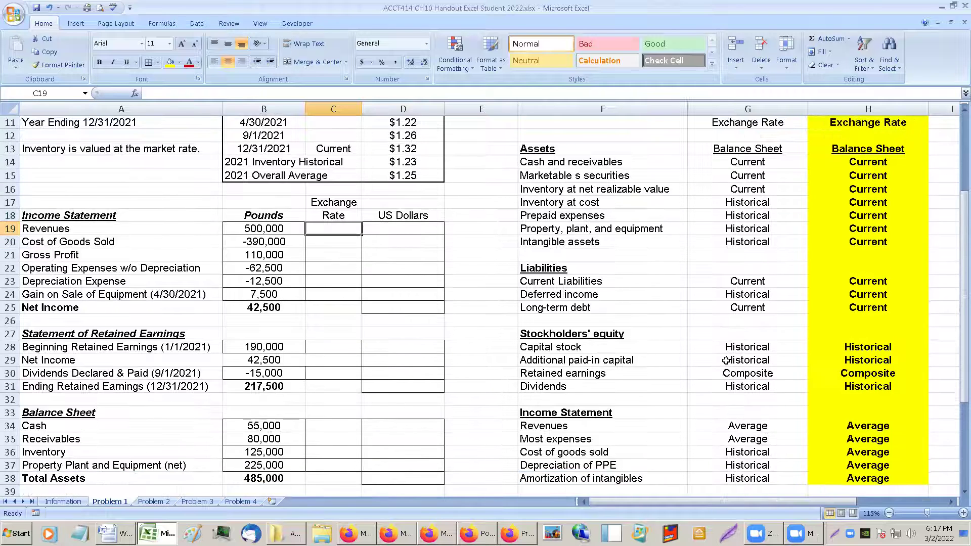
- Compare the Currency Rate Method entries for assets, liabilities, equity and income statement items with the list of pound-to-dollar rates
click(860, 426)
click(858, 348)
click(859, 309)
click(867, 245)
click(858, 477)
click(331, 163)
click(273, 152)
scroll(271, 165, up, 1)
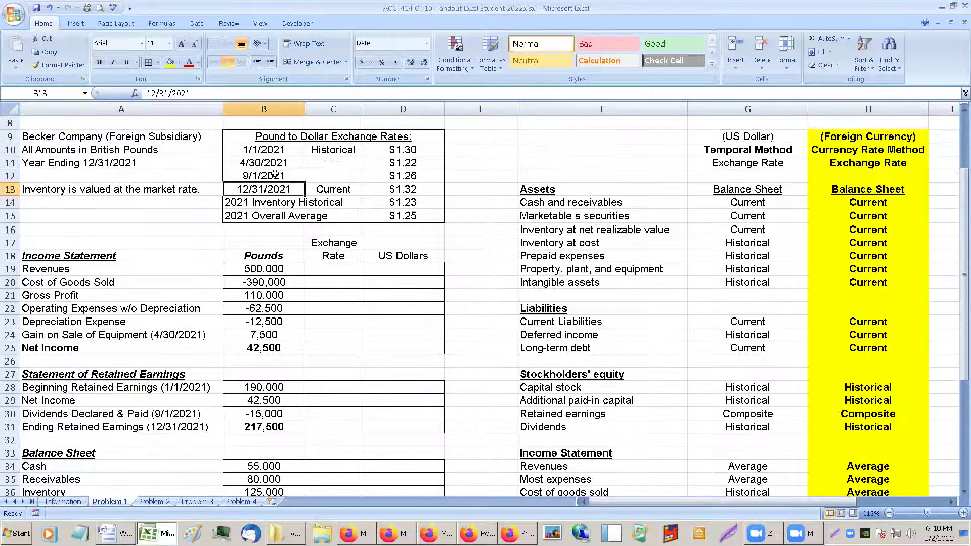
scroll(773, 291, down, 1)
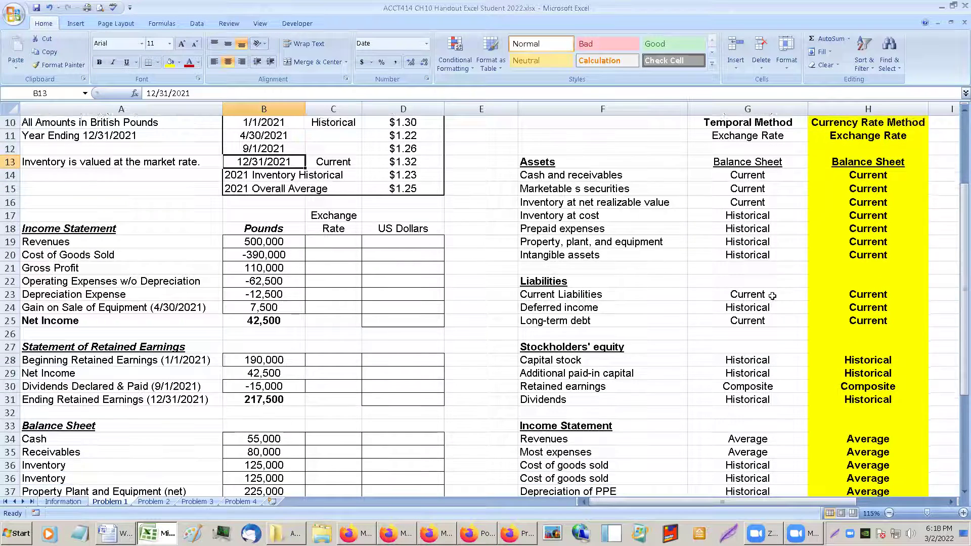
scroll(738, 294, up, 1)
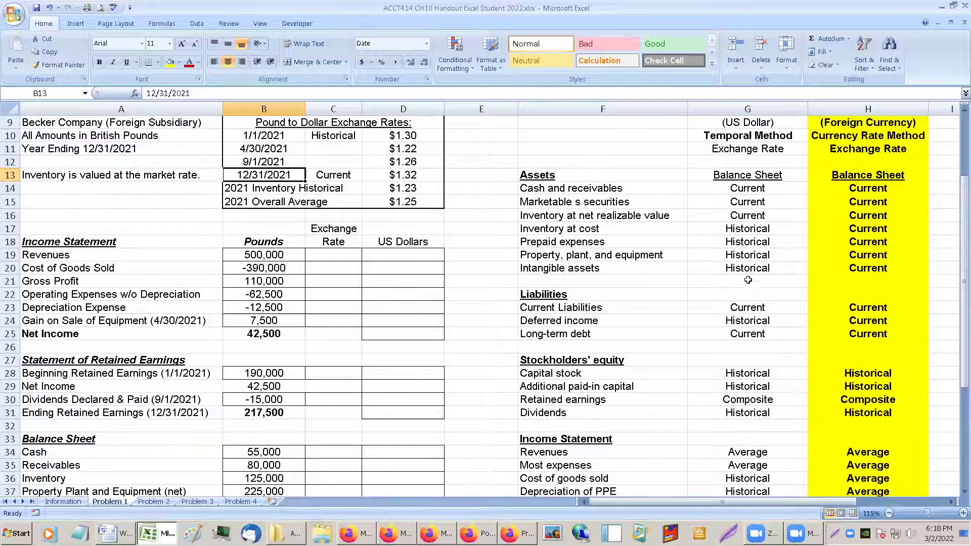
scroll(747, 279, down, 1)
drag(836, 401, 852, 453)
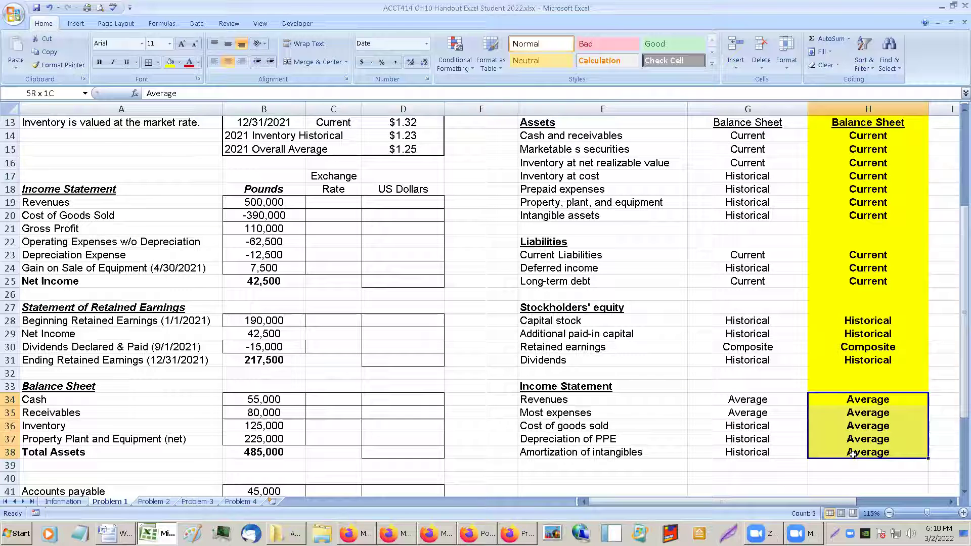
drag(852, 454, 852, 454)
- Colour the Gain on Sale of Equipment label in A24 dark red
click(81, 203)
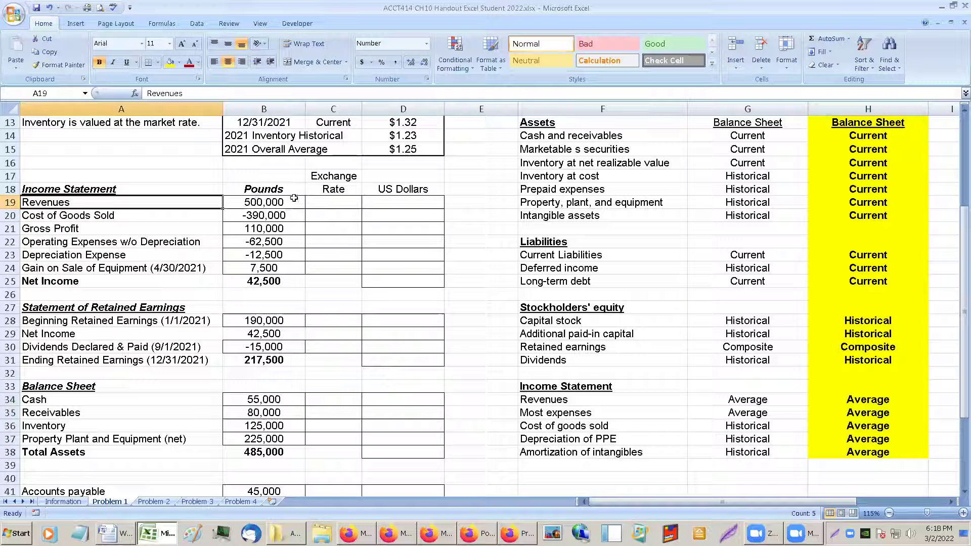
click(313, 200)
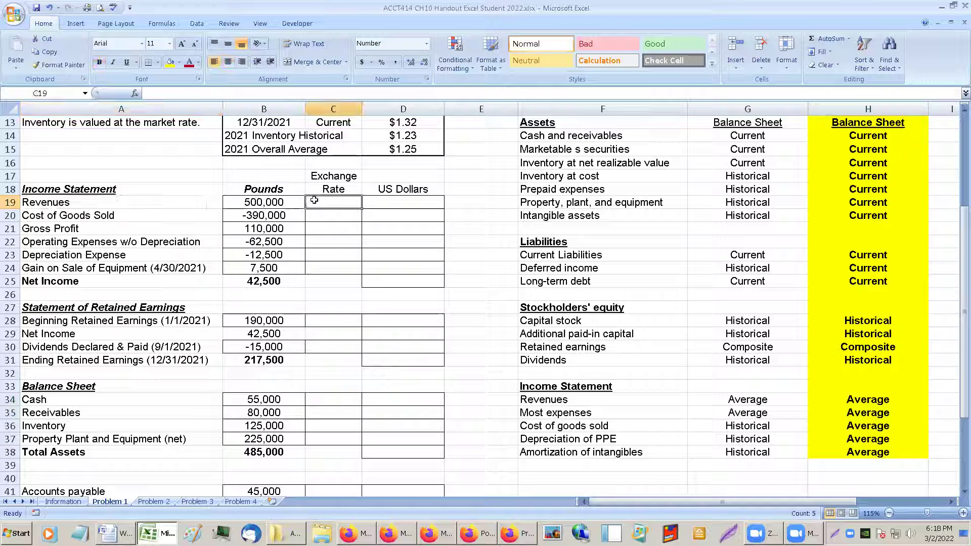
click(39, 268)
click(191, 61)
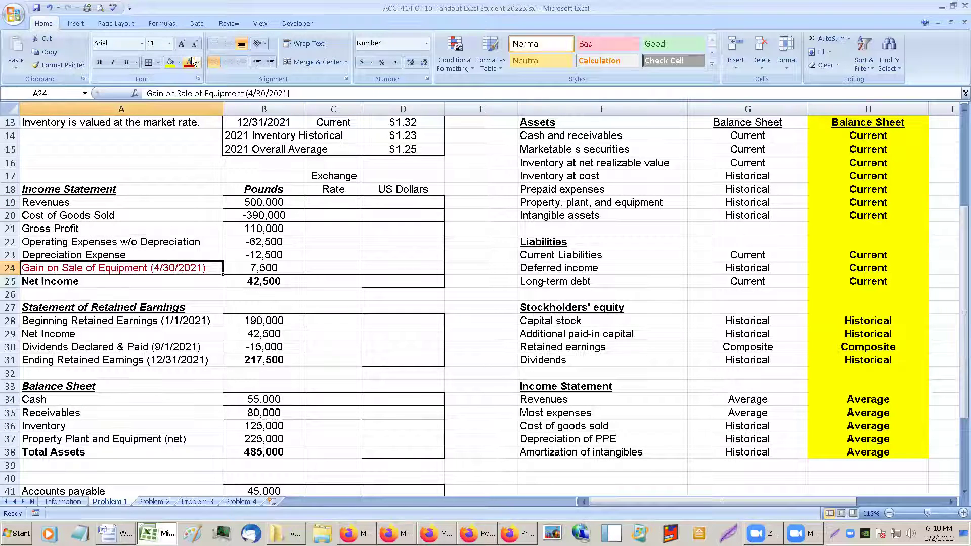
- Review the income statement lines from Revenues to Operating Expenses to see which need the average exchange rate
click(323, 202)
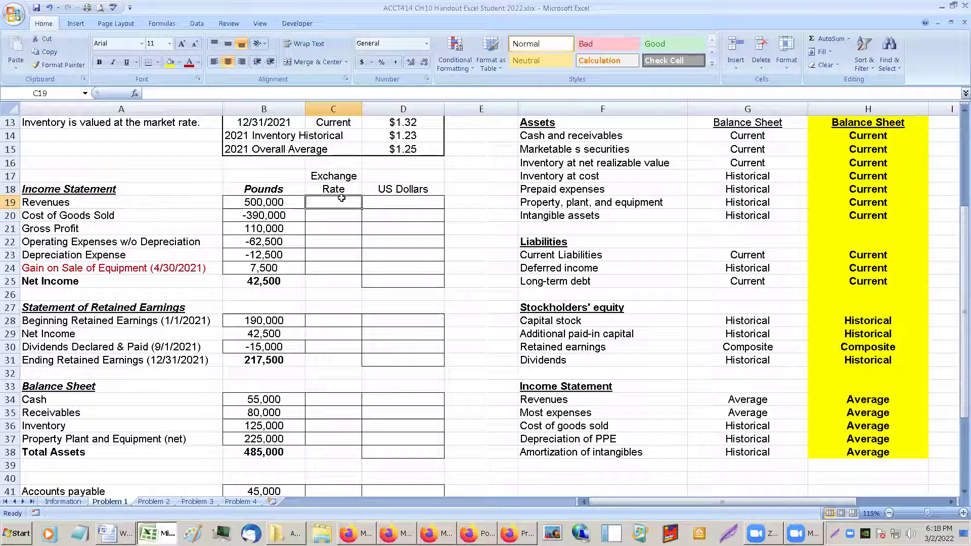
click(113, 207)
click(242, 217)
click(167, 217)
click(250, 219)
click(202, 233)
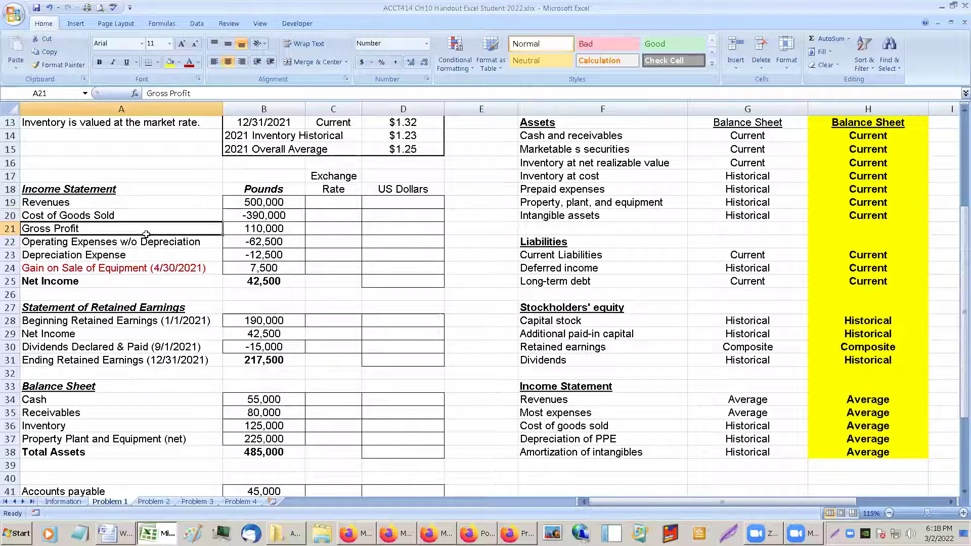
click(251, 241)
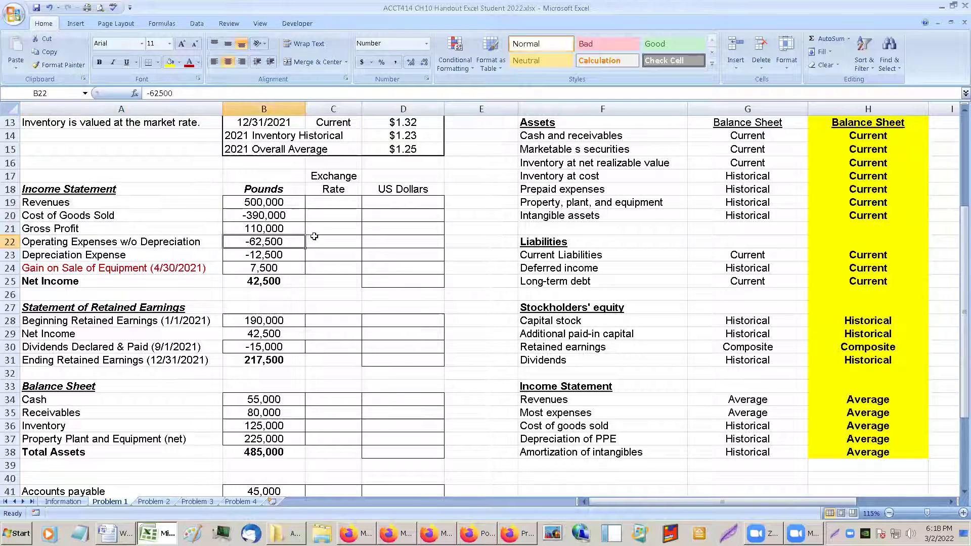
click(334, 202)
scroll(328, 203, up, 1)
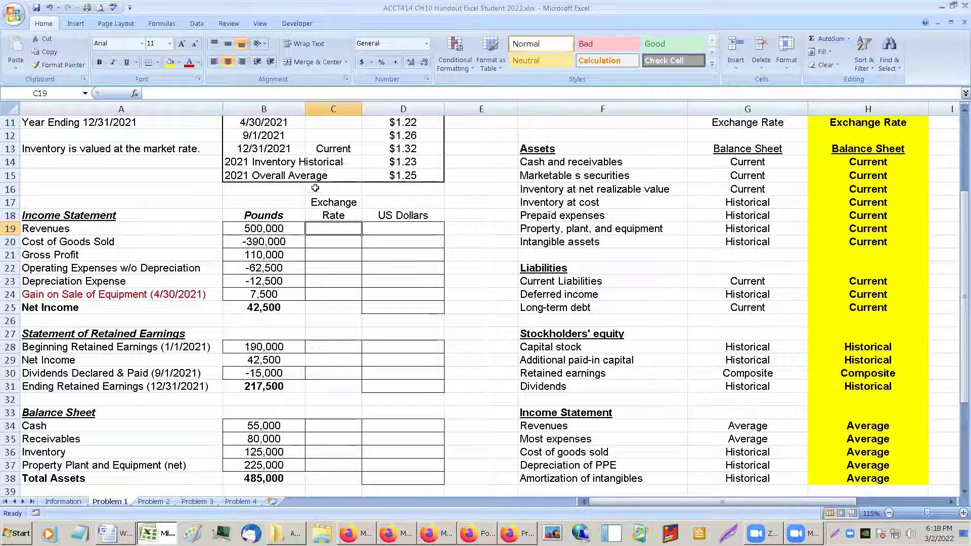
- Fill the 2021 Overall Average row of the exchange-rate box, B15:D15, with light red
click(254, 176)
drag(256, 175, 387, 176)
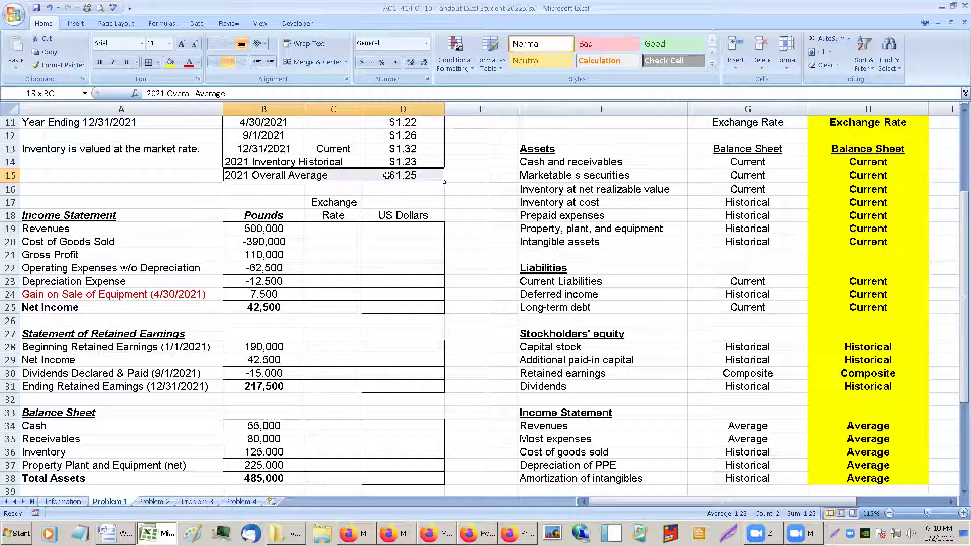
click(179, 62)
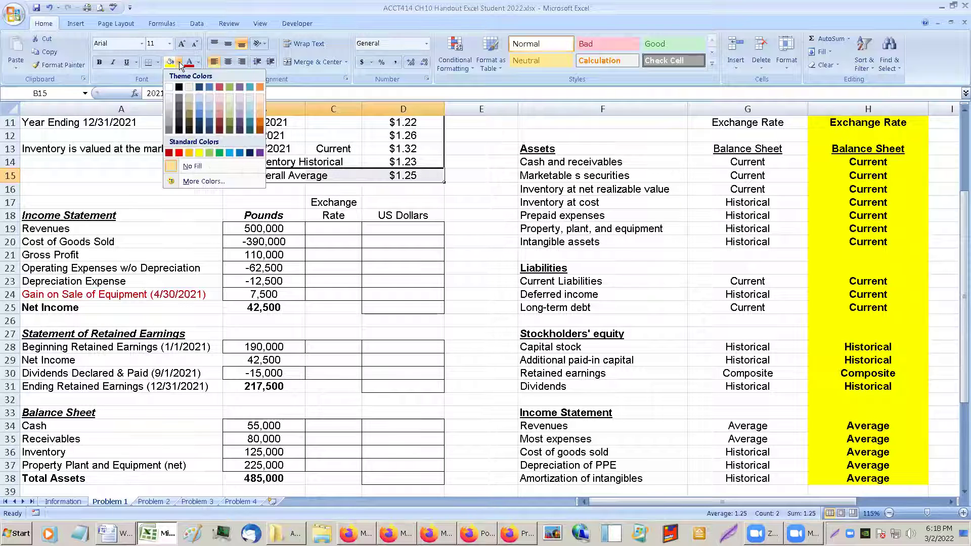
click(218, 105)
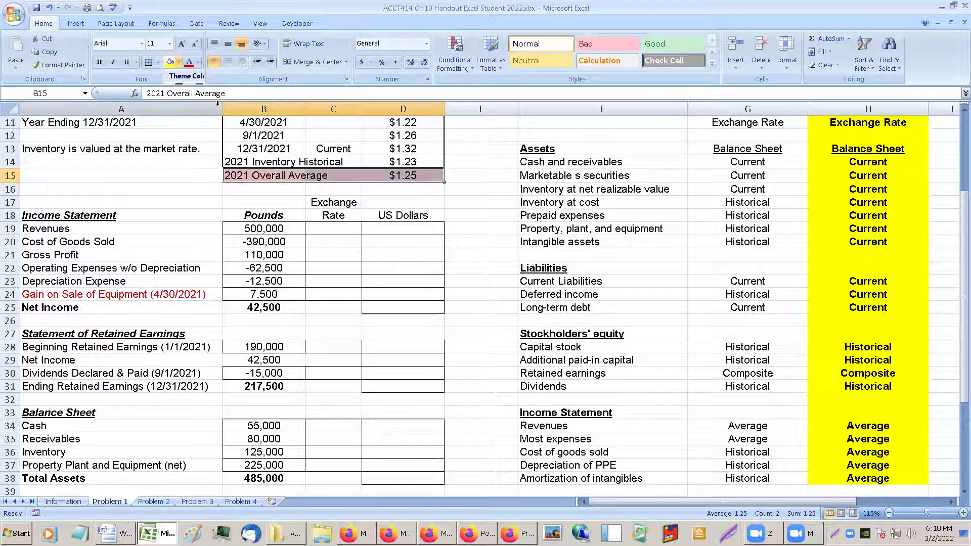
click(369, 275)
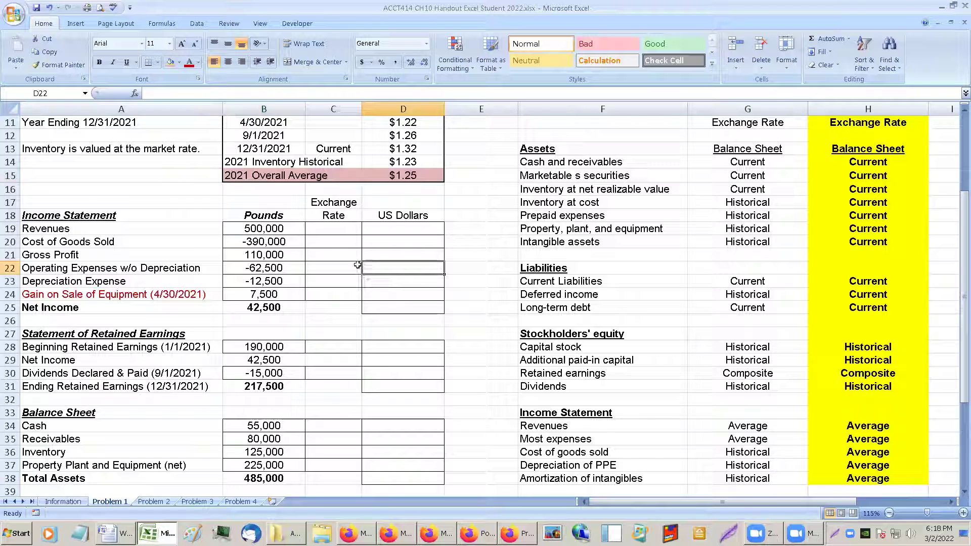
- Link the Revenues exchange rate in C19 to the overall average with =D15 and give the cell the same light red fill
click(387, 175)
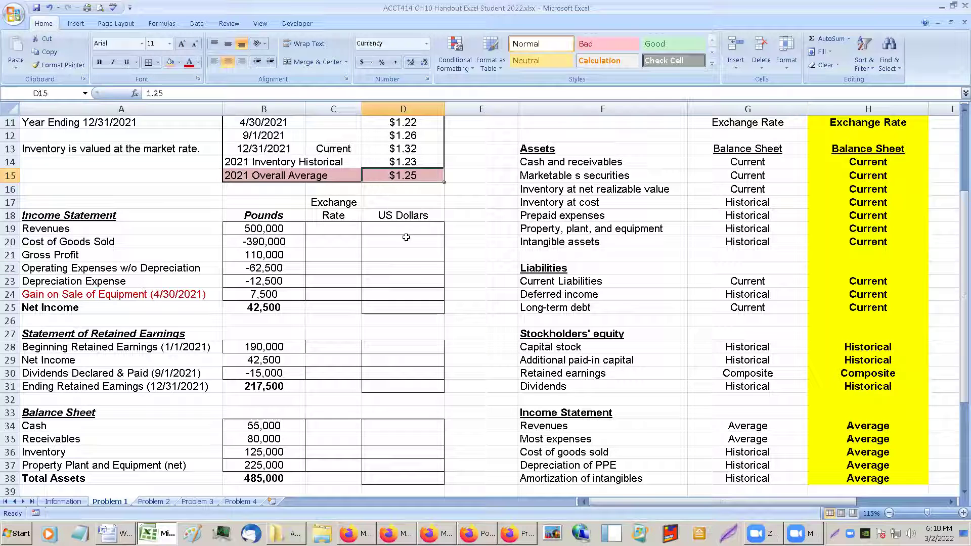
key(ctrl+c)
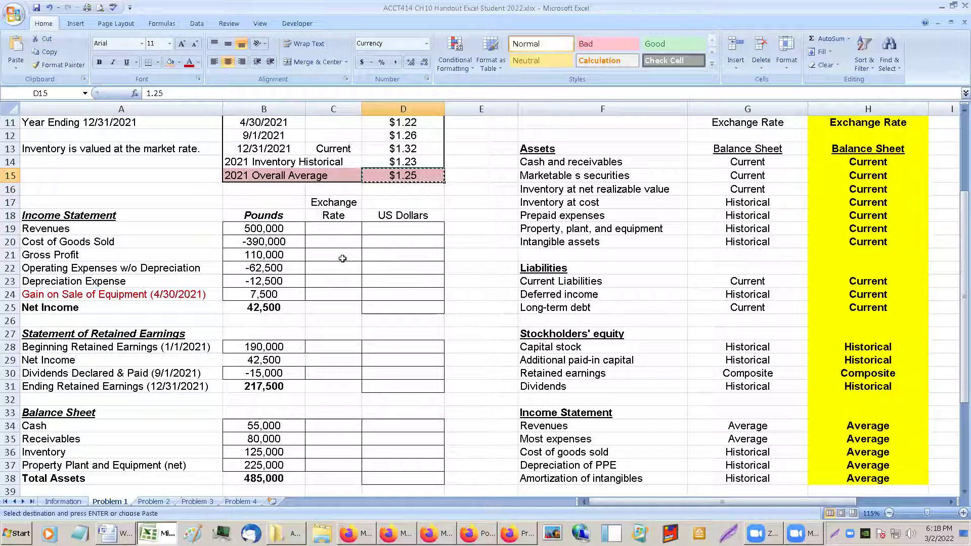
click(328, 231)
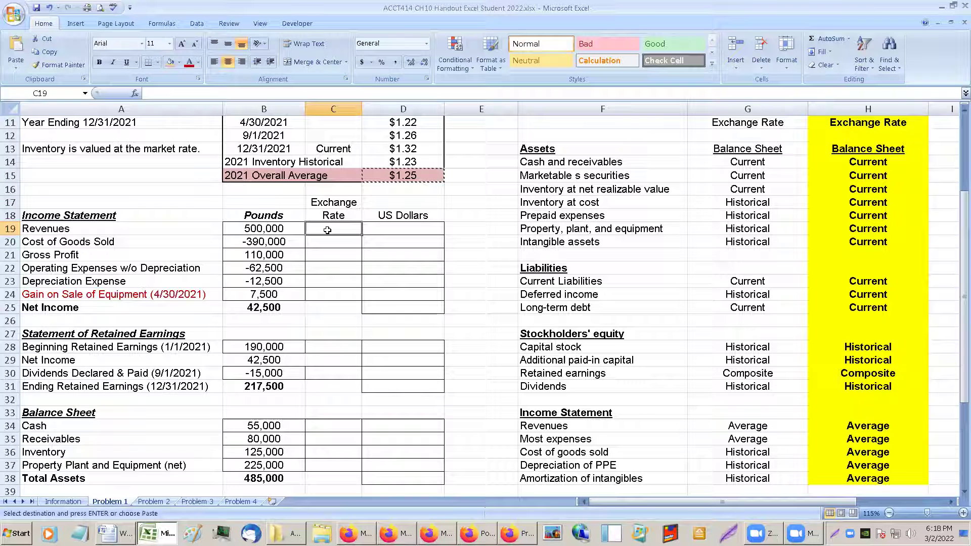
text(=)
key(Up)
key(Up)
key(Up)
key(Up)
key(Right)
key(Return)
key(Up)
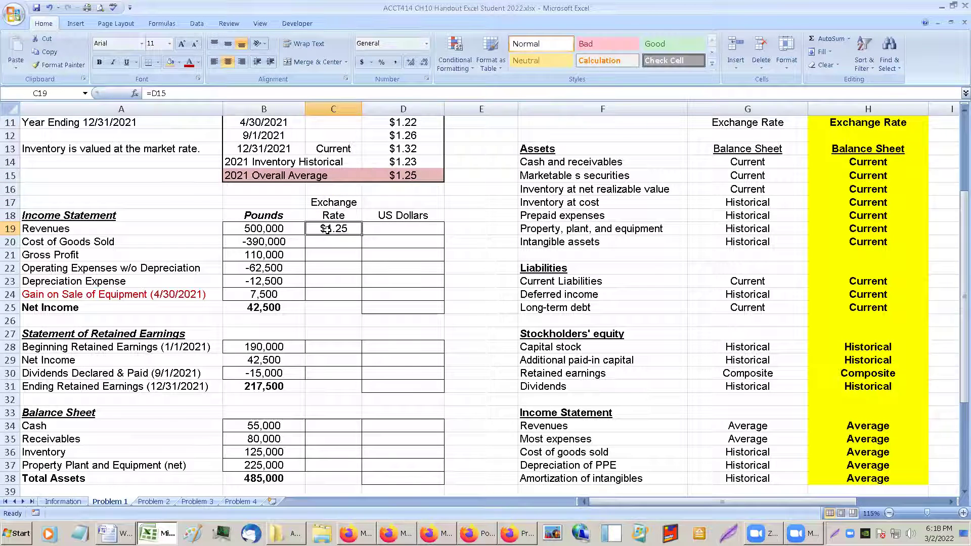
click(170, 62)
- Calculate Revenues in US dollars in D19 with the formula =B19*C19
click(387, 228)
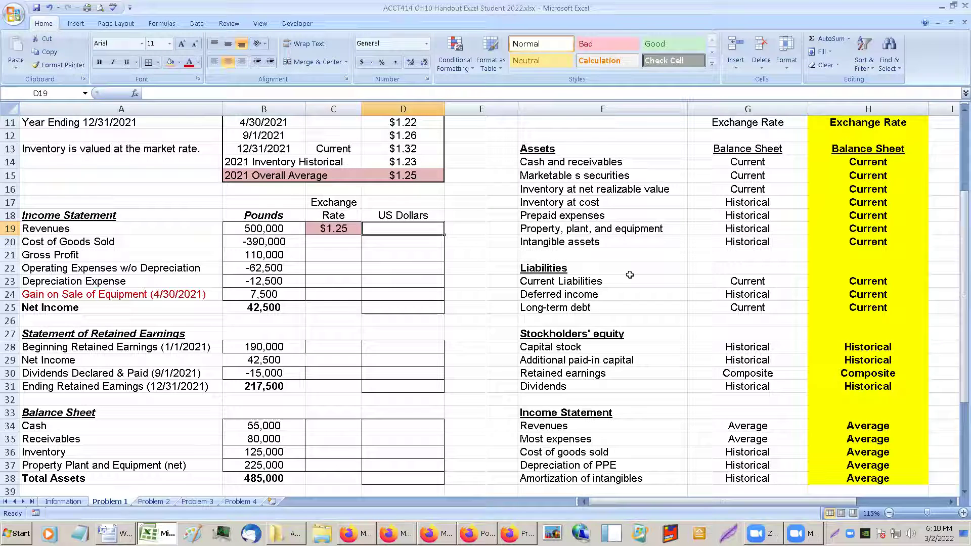
text(=)
key(Left)
key(Left)
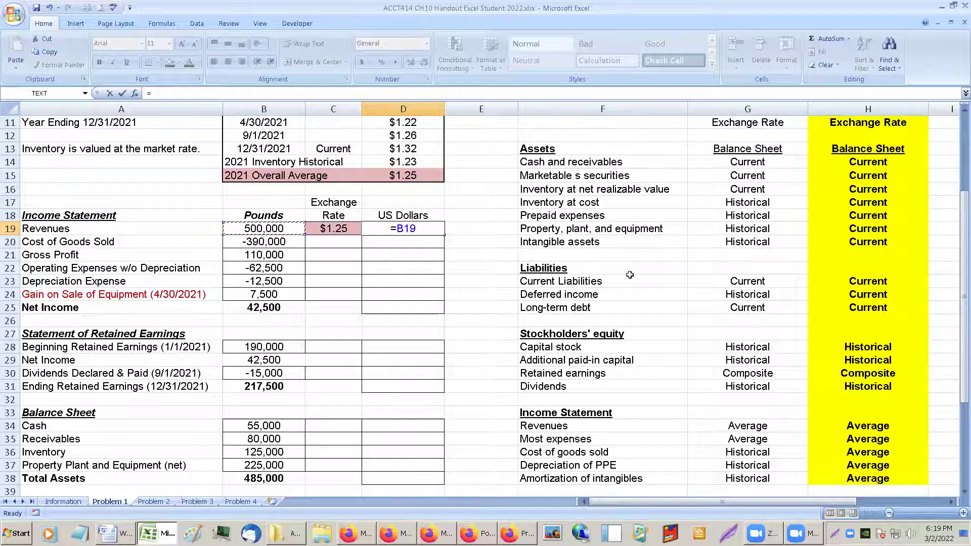
text(*)
key(Left)
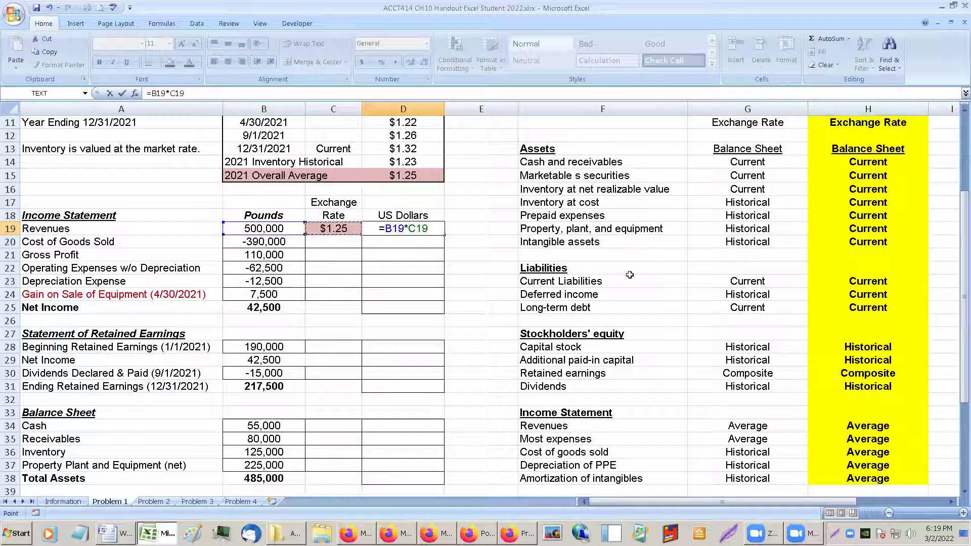
key(Return)
key(Up)
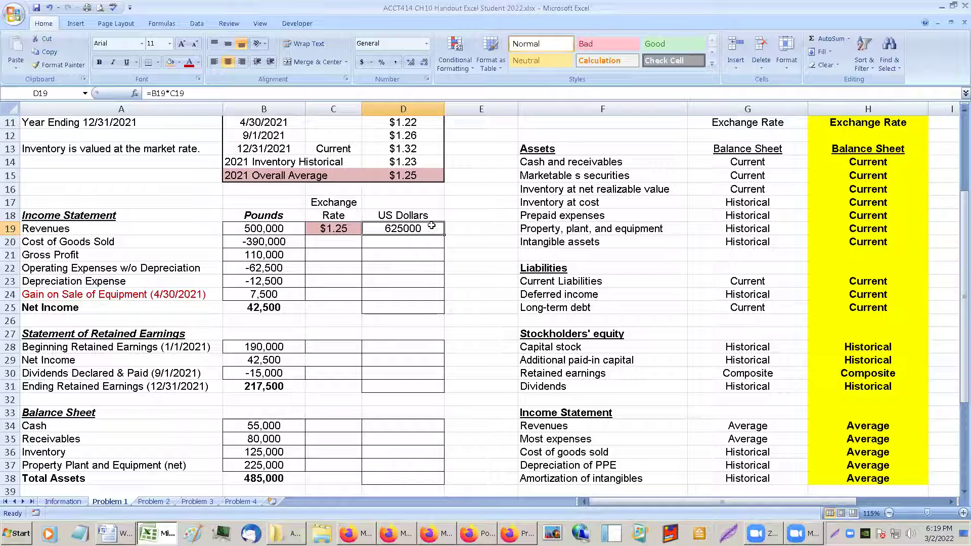
- Format the US Dollars column from D19 to D48 as Number with zero decimal places and a thousands separator
drag(418, 228, 425, 457)
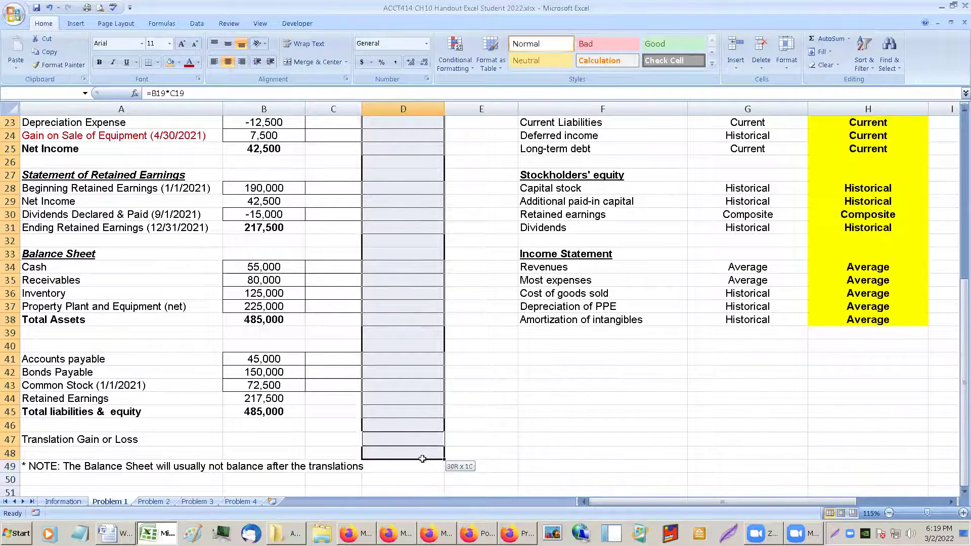
scroll(399, 292, up, 2)
scroll(399, 292, up, 2)
right_click(407, 216)
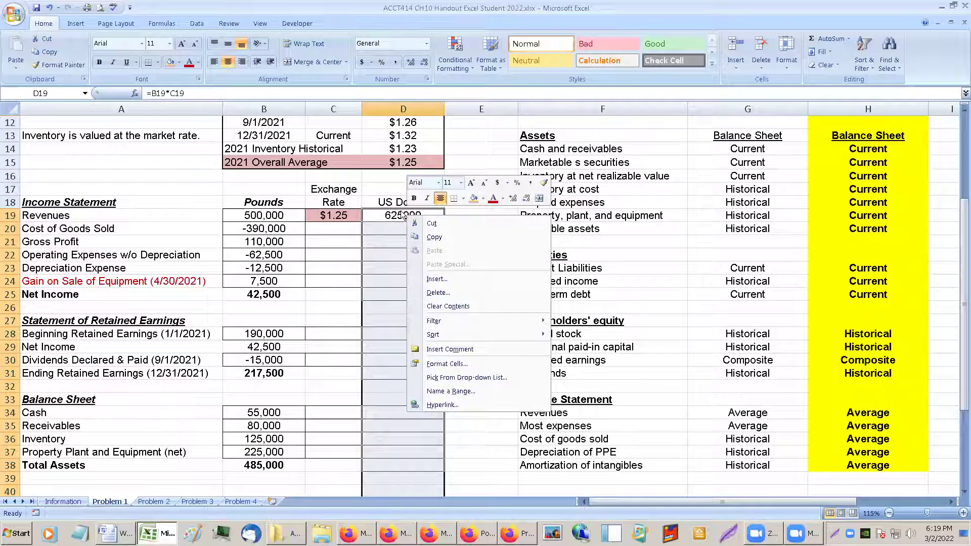
click(447, 364)
click(317, 273)
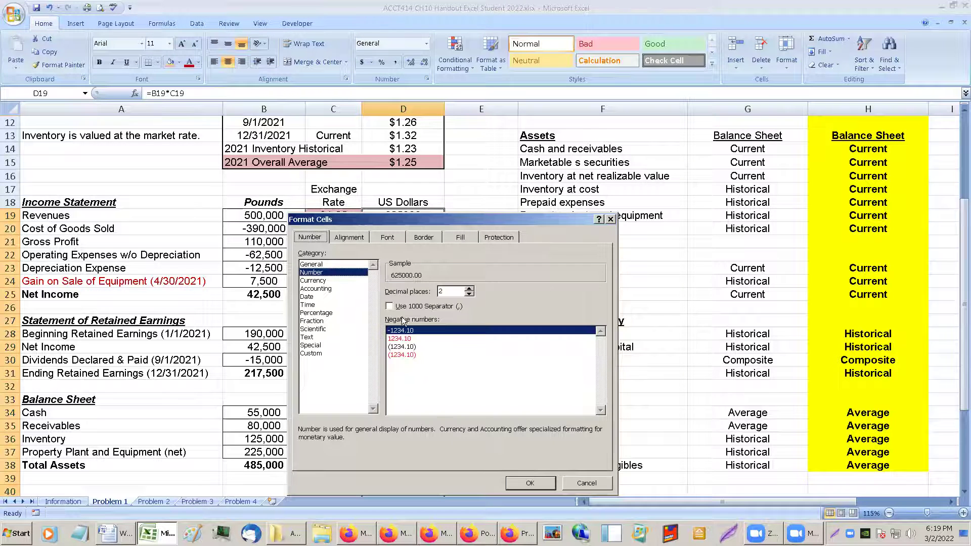
click(399, 306)
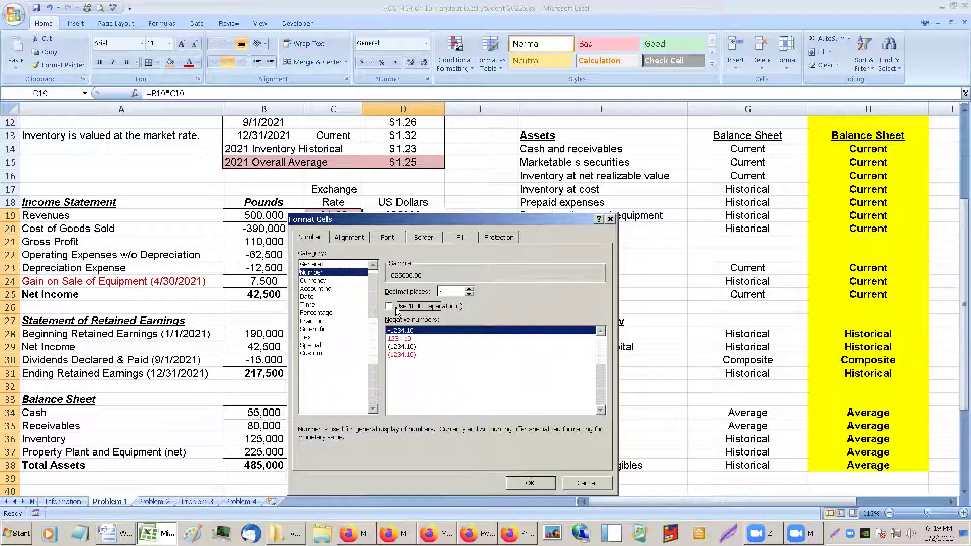
click(469, 294)
click(469, 293)
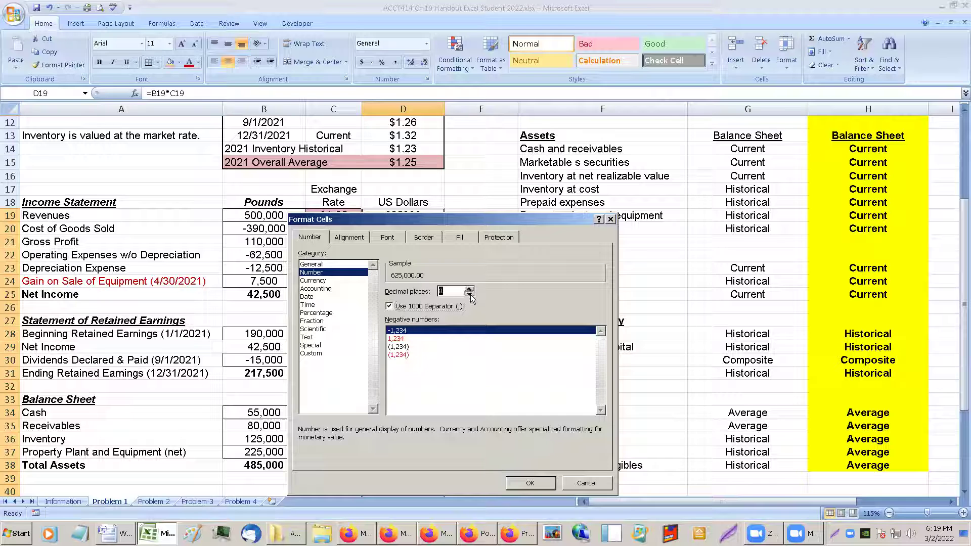
click(512, 482)
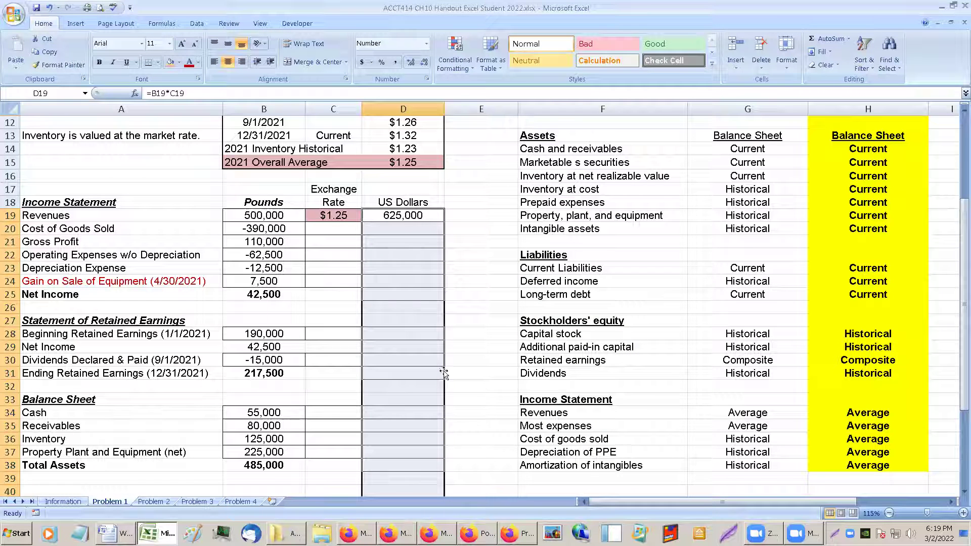
click(400, 219)
right_click(396, 221)
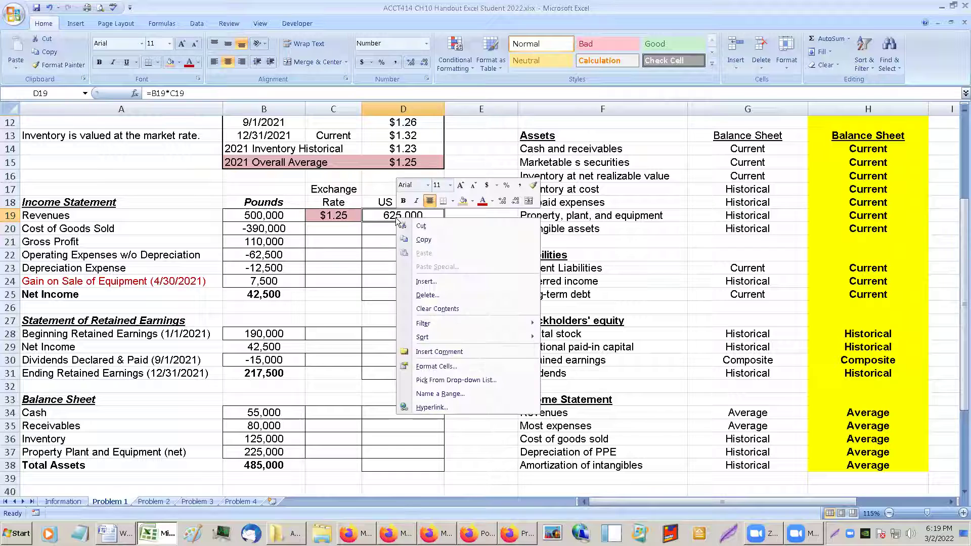
key(Escape)
click(410, 254)
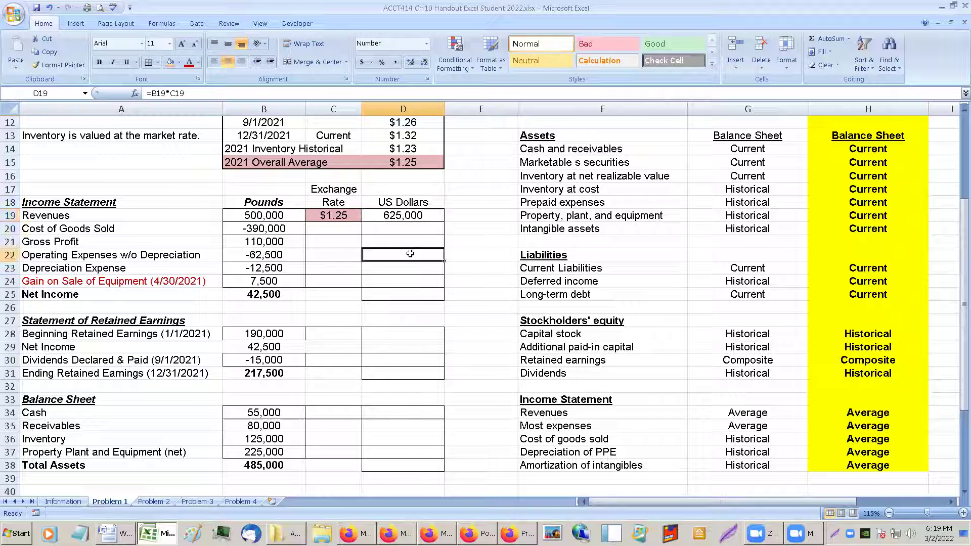
right_click(410, 254)
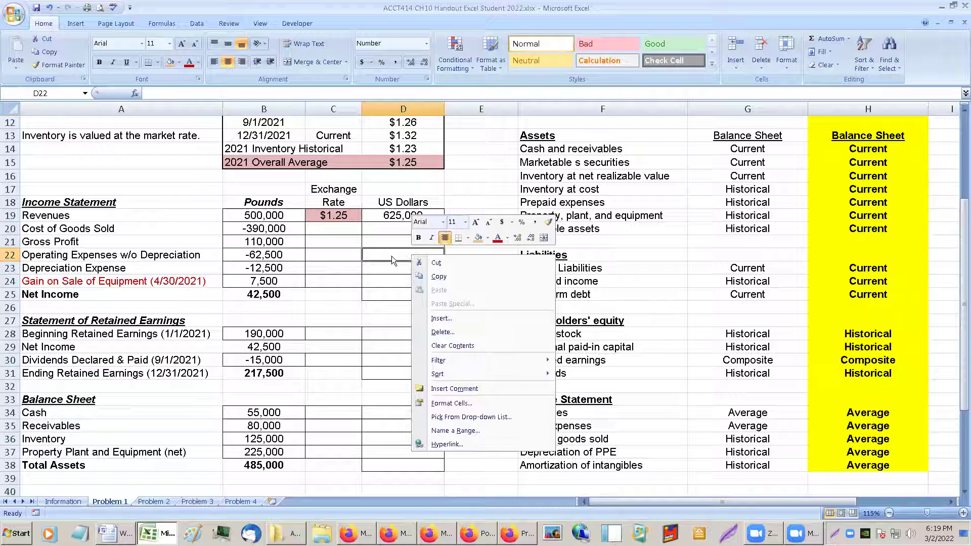
key(Escape)
click(320, 226)
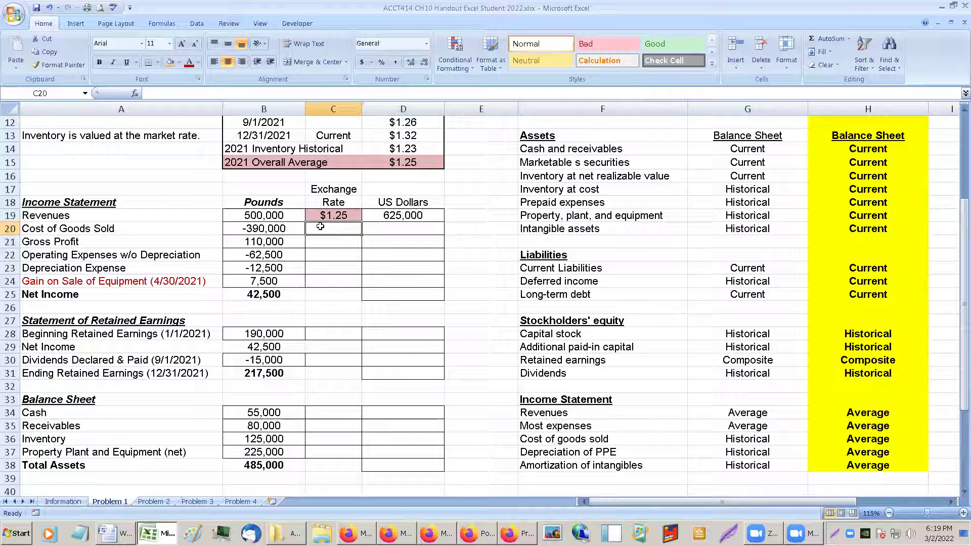
click(411, 214)
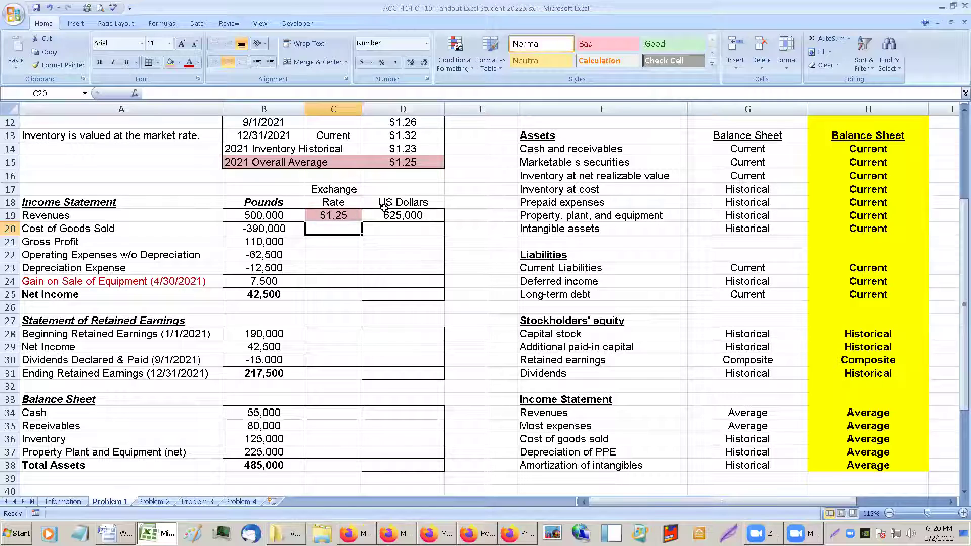
click(387, 213)
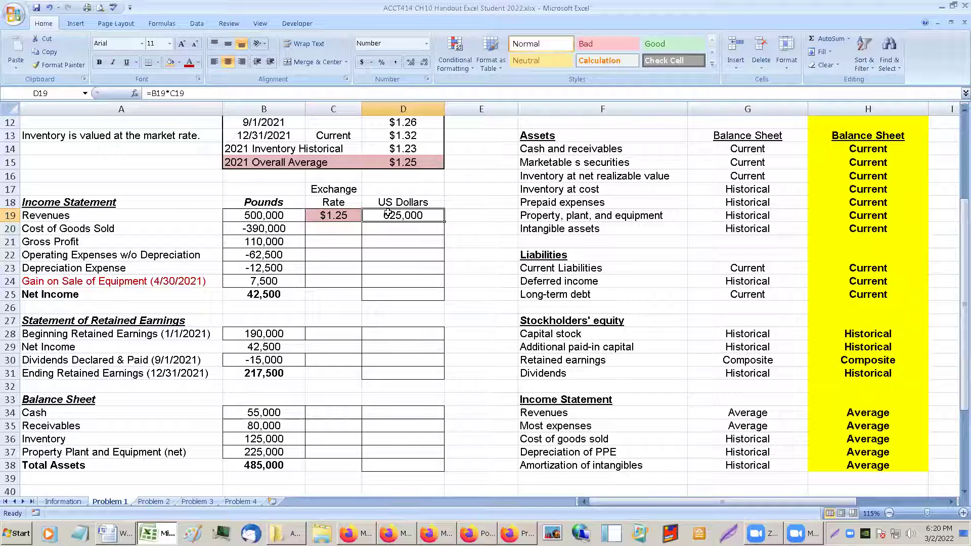
- Enter 1.25 as the Cost of Goods Sold exchange rate in C20
click(346, 225)
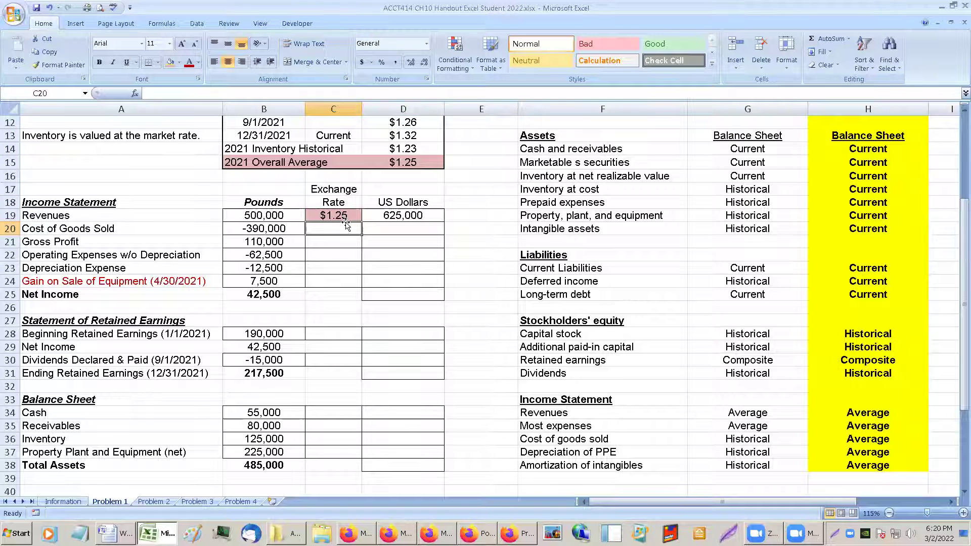
text(=)
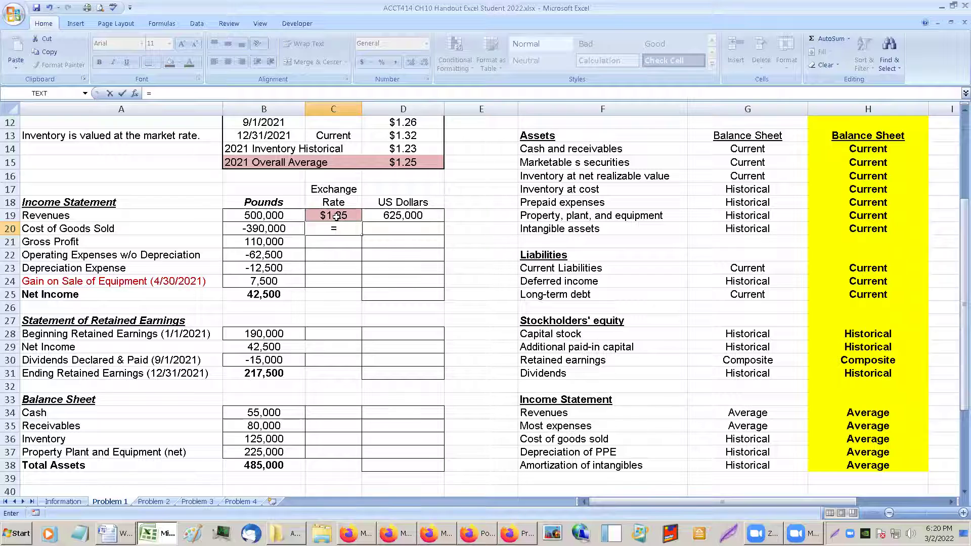
click(333, 215)
key(Escape)
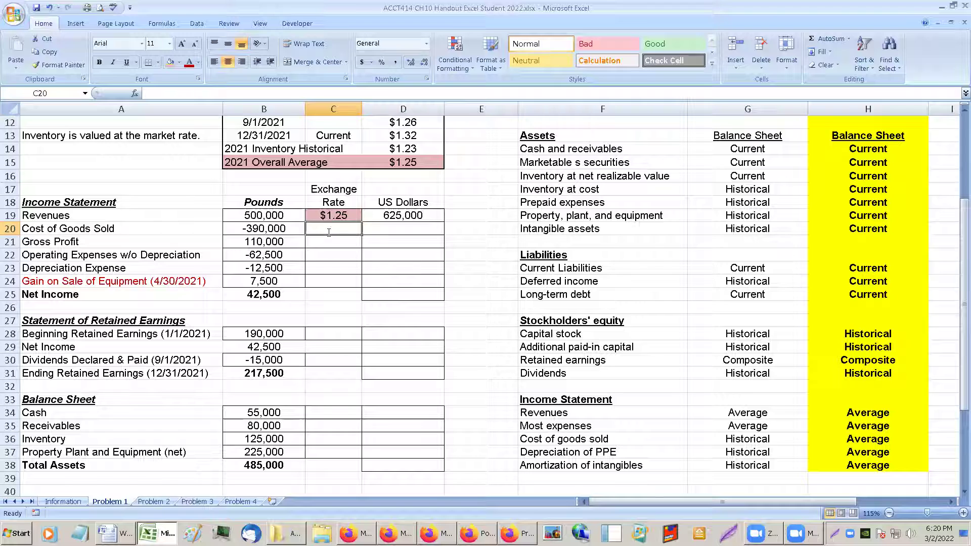
text(1.25)
key(Return)
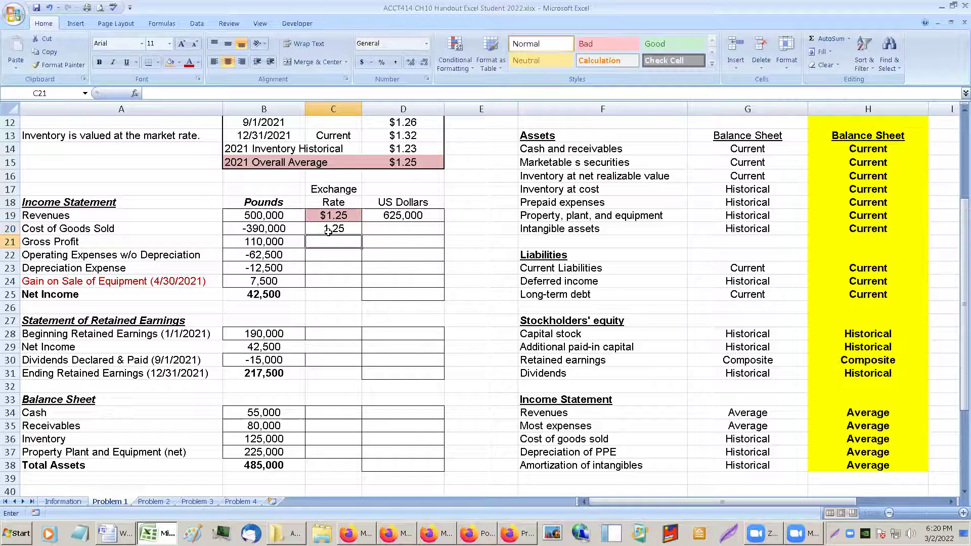
- Link the Cost of Goods Sold exchange rate in C20 to the Revenues rate with =C19 and fill the cell light red
click(336, 227)
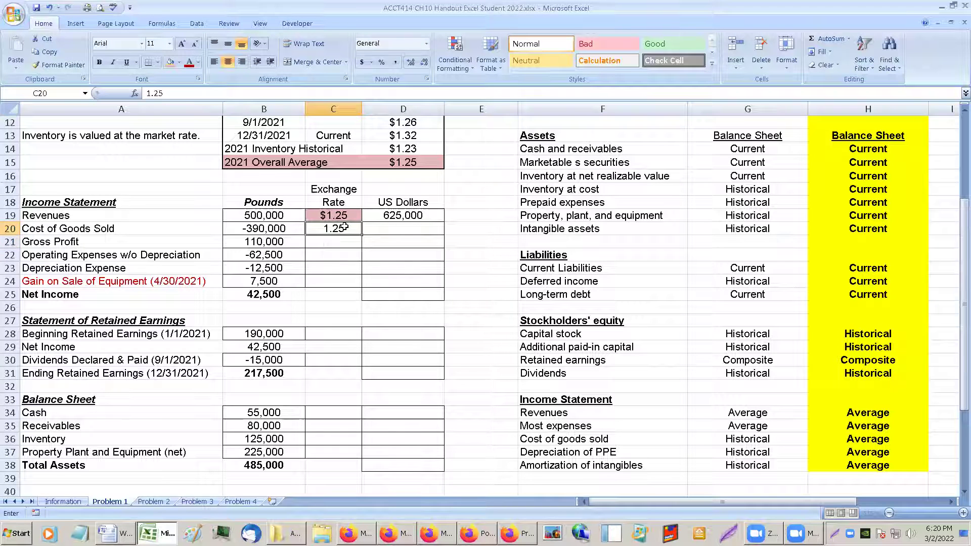
text(=)
click(343, 216)
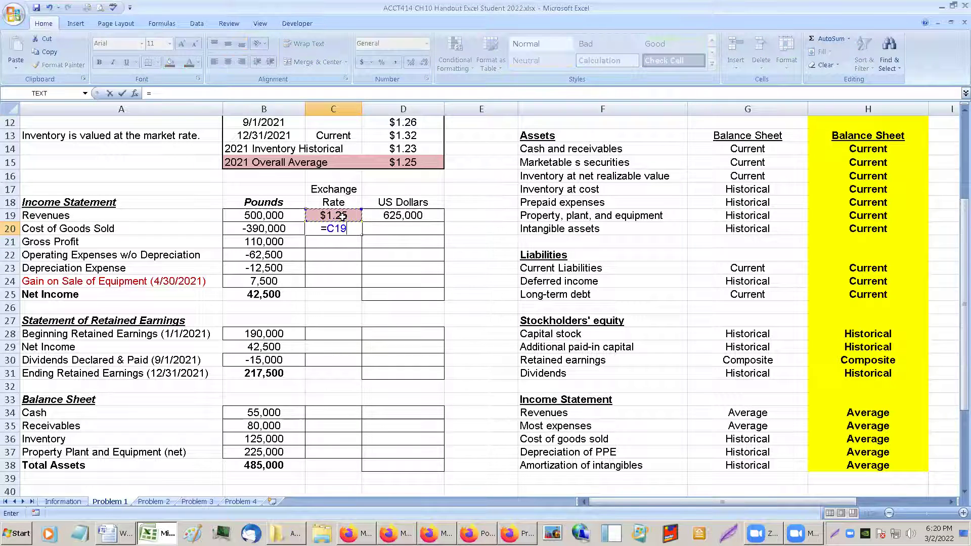
key(Return)
click(338, 229)
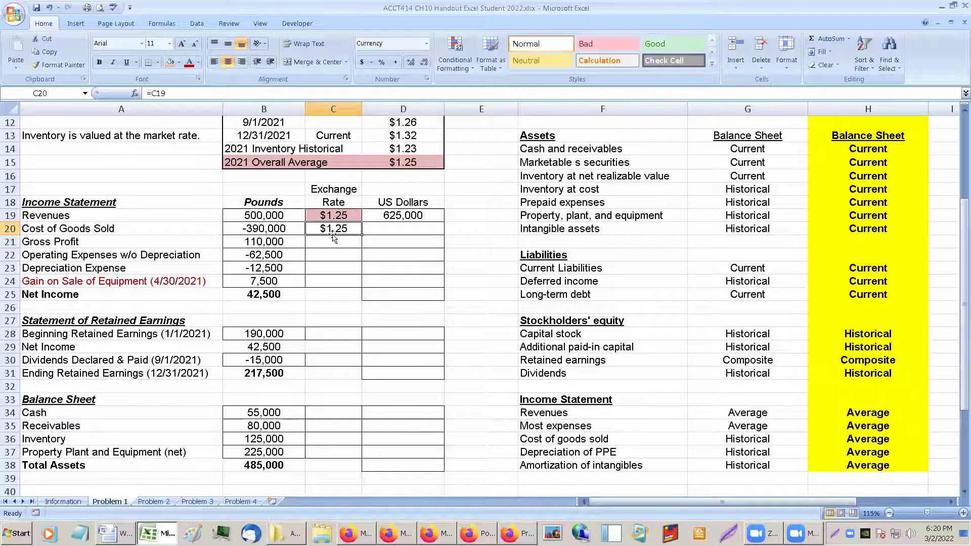
click(172, 64)
- Calculate Cost of Goods Sold in US dollars in D20 with the formula =B20*C20
click(391, 228)
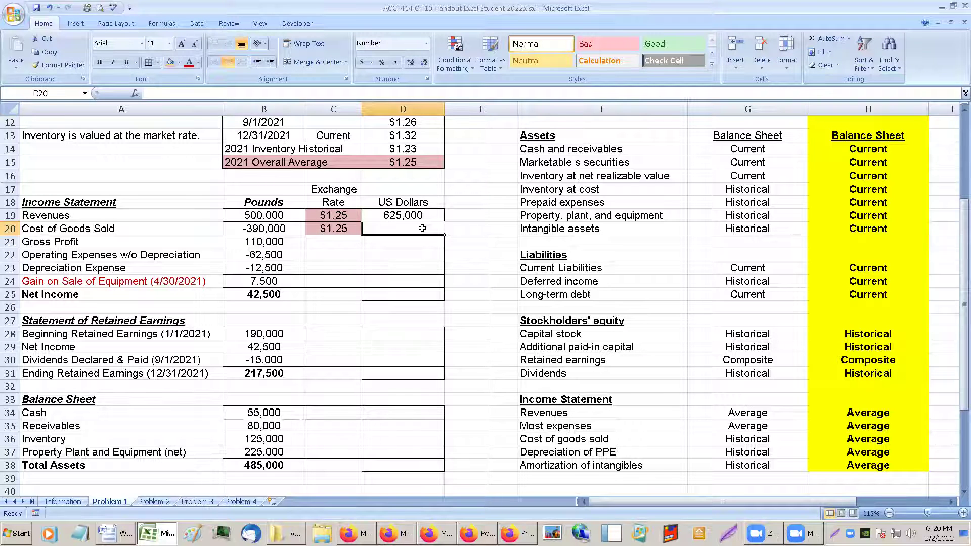
text(=)
key(Left)
key(Left)
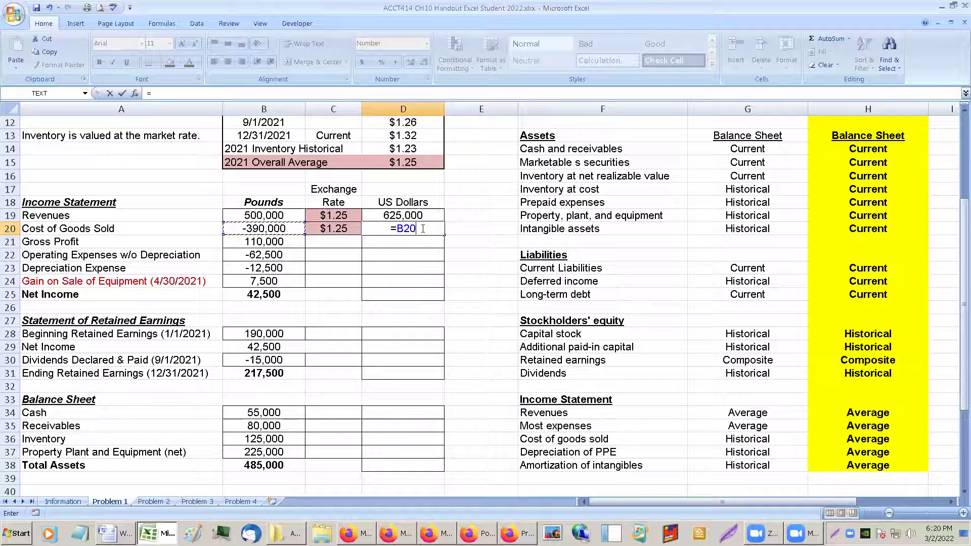
text(*)
key(Left)
key(Return)
click(424, 229)
- Total Revenues and Cost of Goods Sold into Gross Profit in D21 with AutoSum, giving =SUM(D19:D20)
drag(421, 216, 420, 239)
click(819, 52)
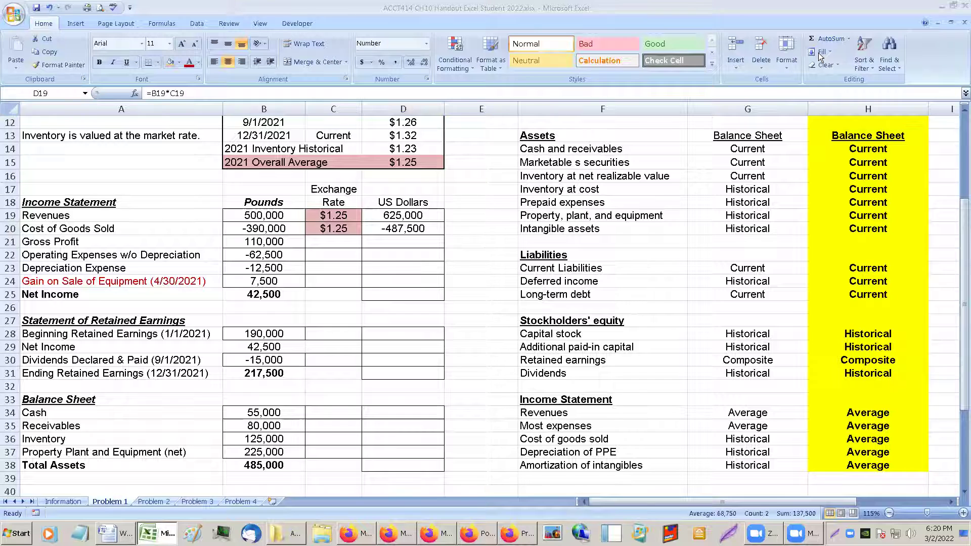
click(419, 214)
drag(418, 214, 420, 241)
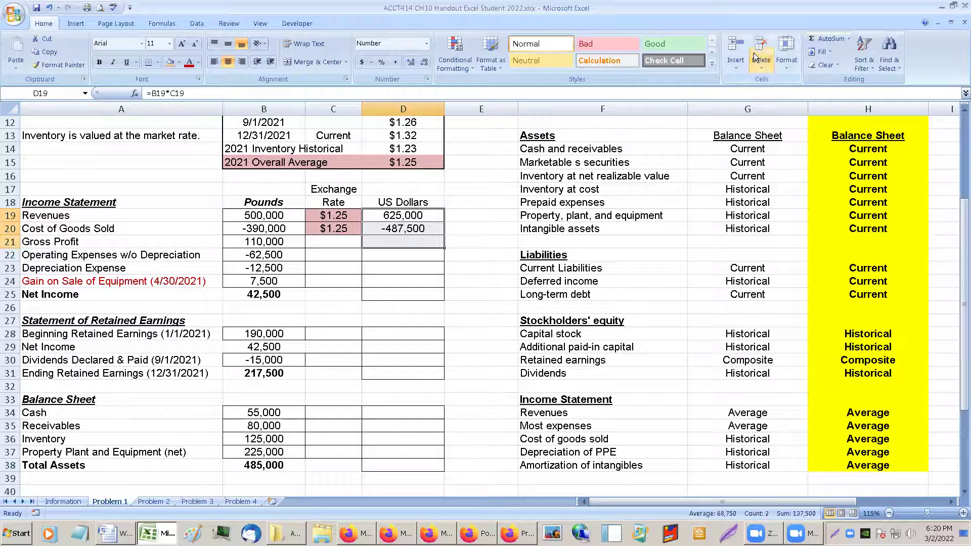
click(823, 39)
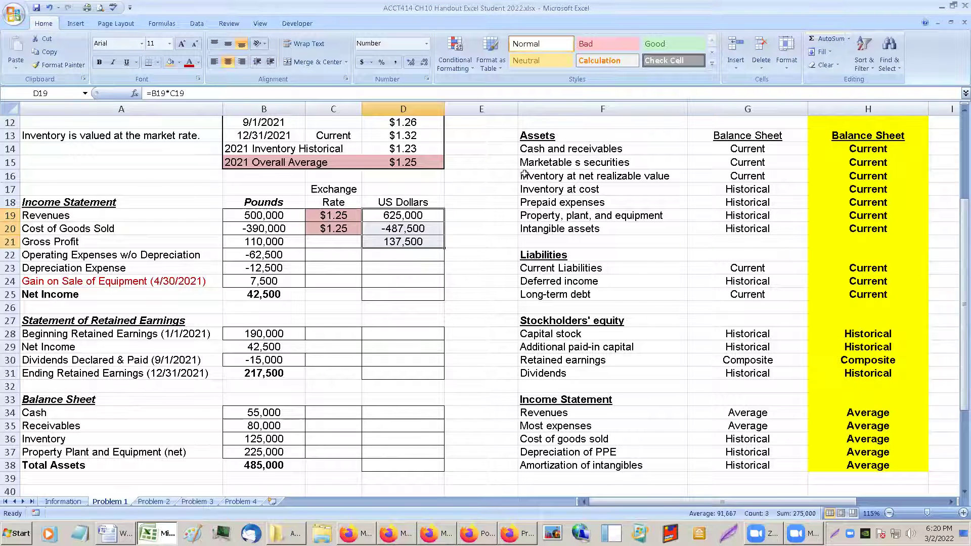
click(411, 228)
click(407, 244)
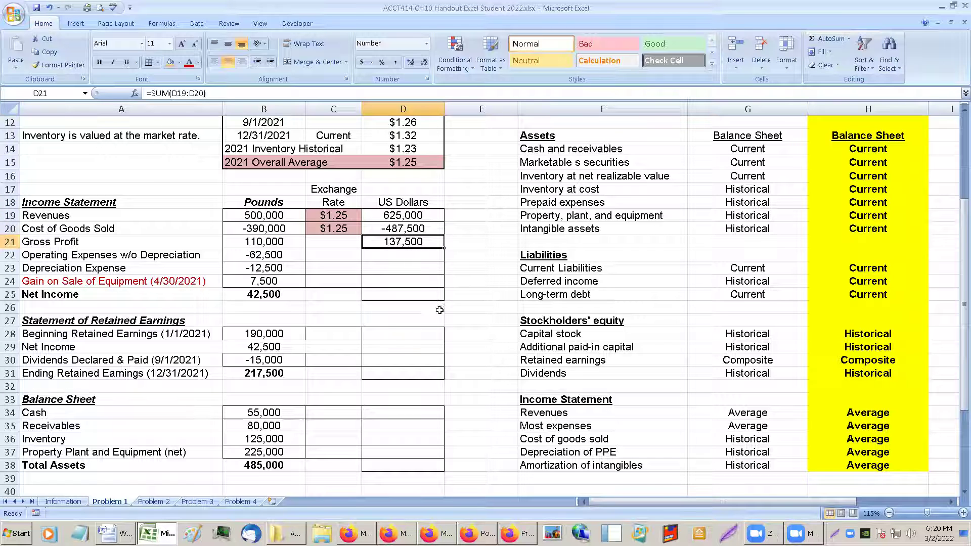
click(286, 245)
click(322, 247)
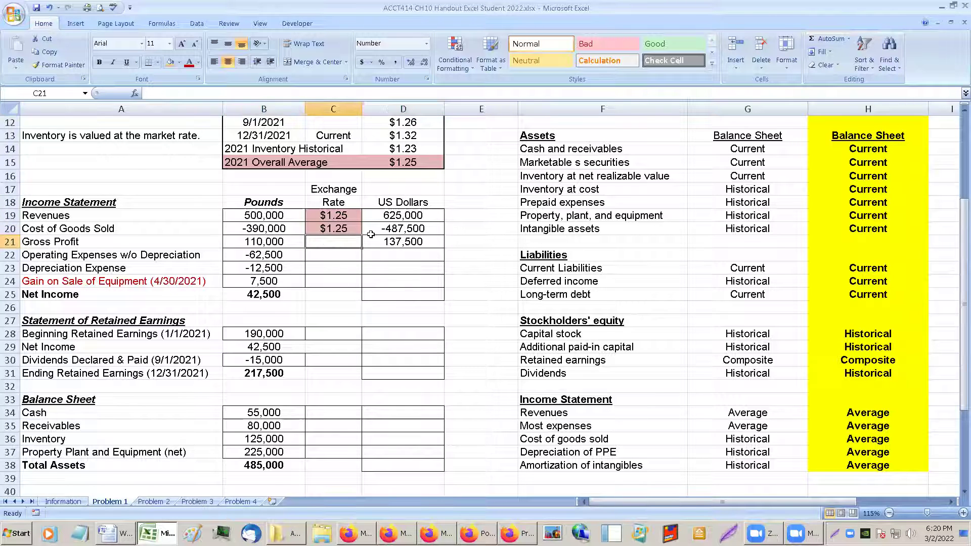
shift+click(271, 252)
click(340, 243)
drag(344, 219, 340, 229)
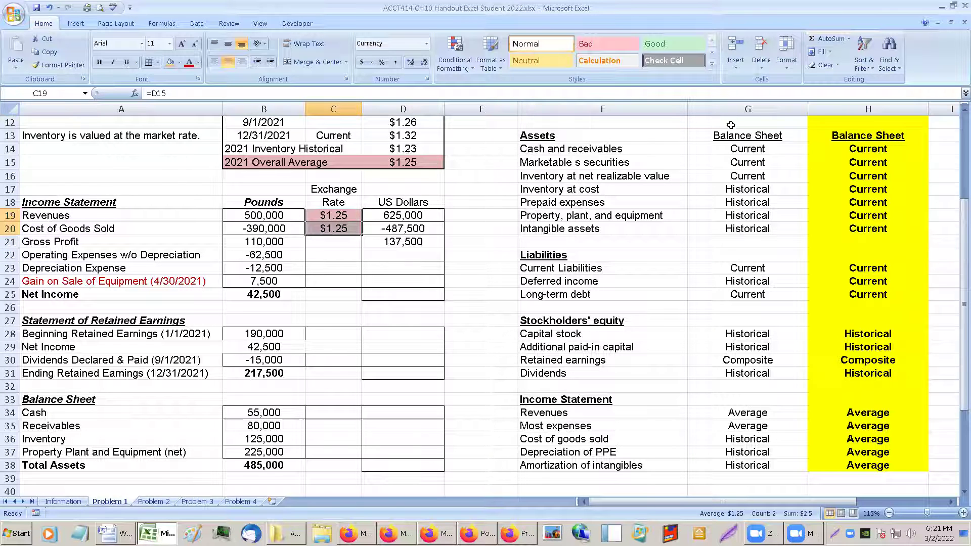
click(421, 218)
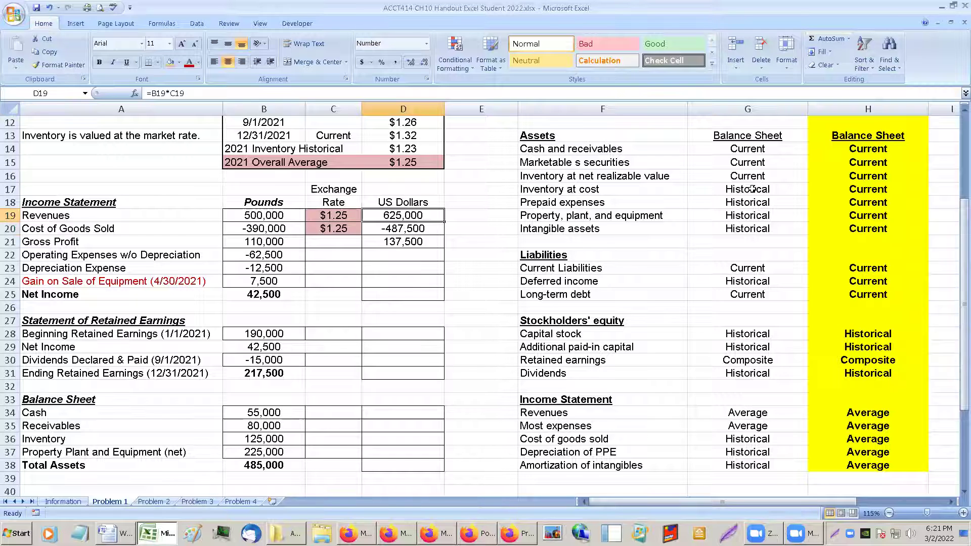
- Compare which exchange rate the Temporal Method and the Currency Rate Method prescribe for cost of goods sold and other income statement items
click(738, 439)
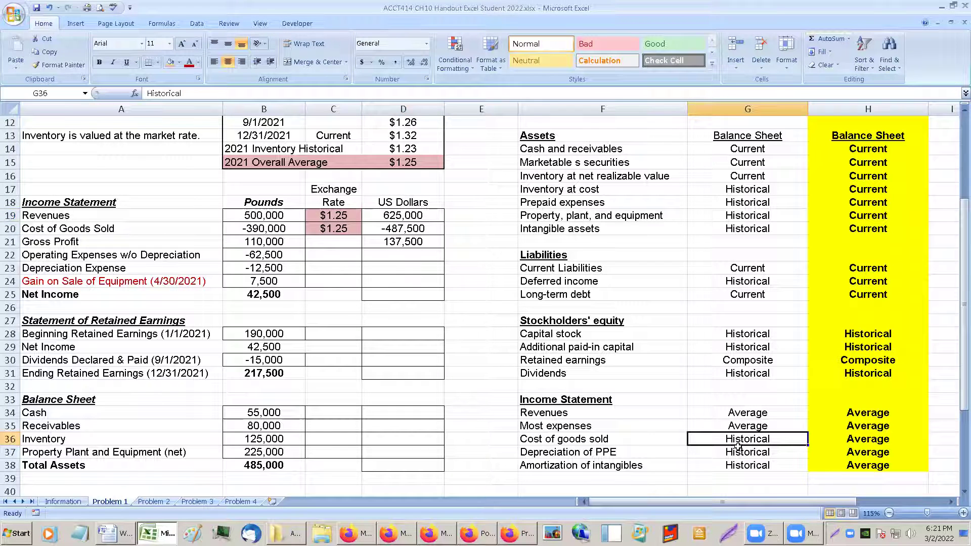
scroll(739, 433, up, 1)
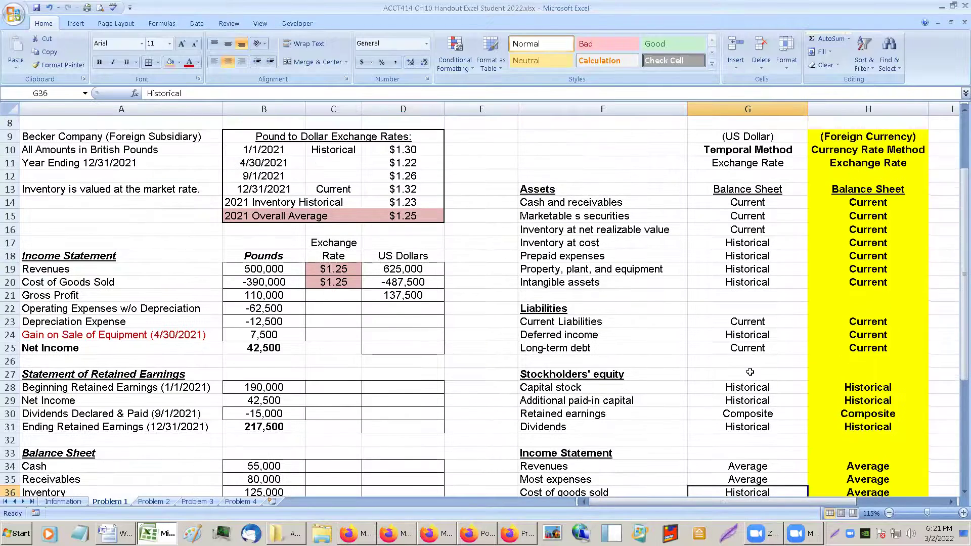
scroll(739, 425, down, 2)
drag(577, 426, 728, 415)
click(727, 408)
click(728, 400)
click(728, 387)
click(726, 408)
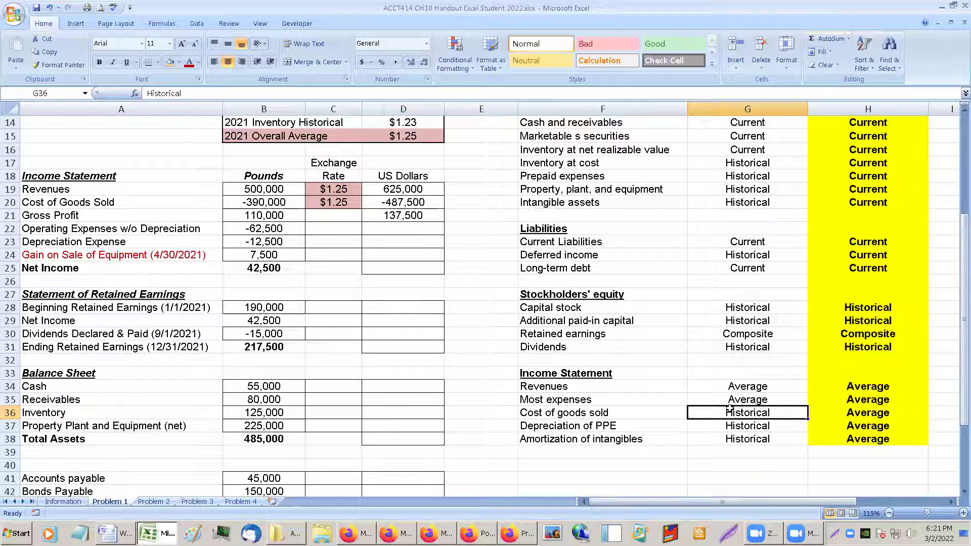
scroll(727, 402, up, 1)
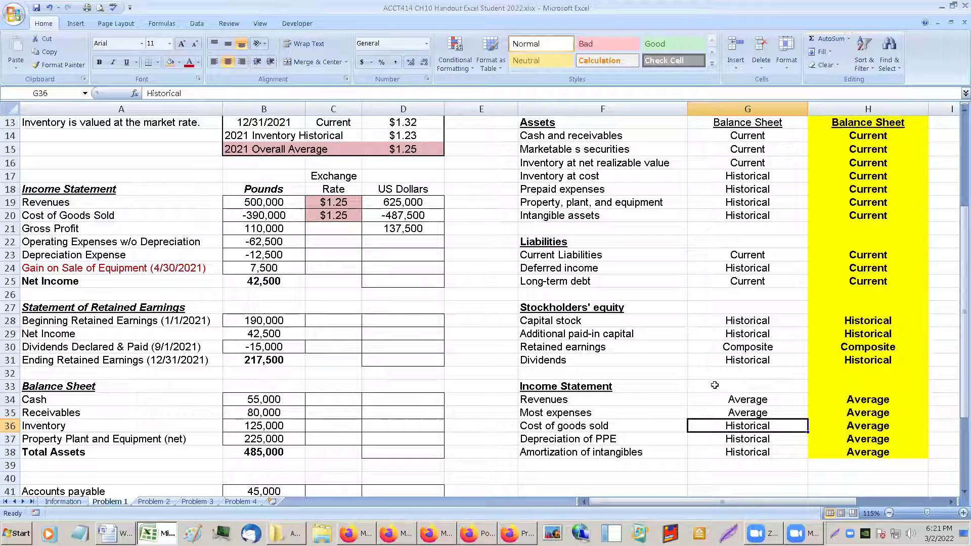
click(414, 228)
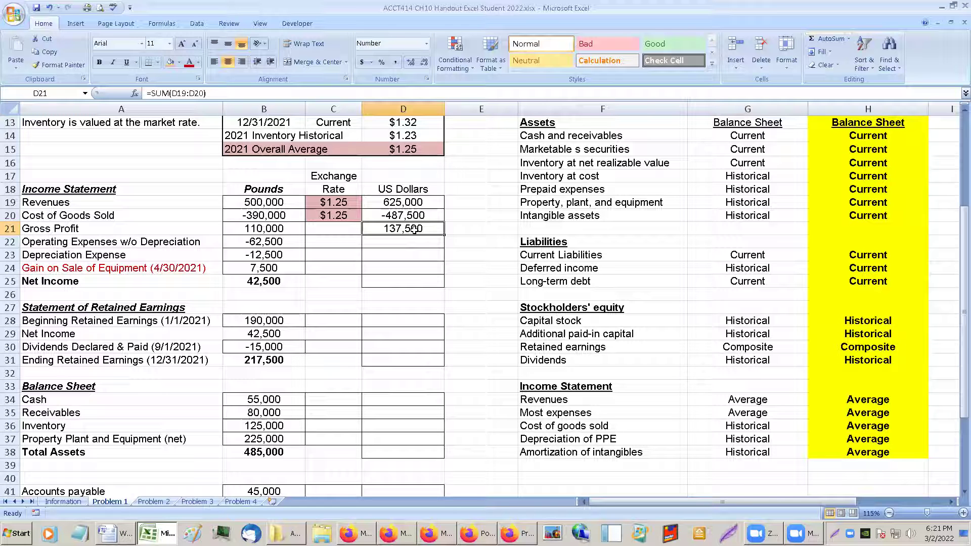
right_click(413, 228)
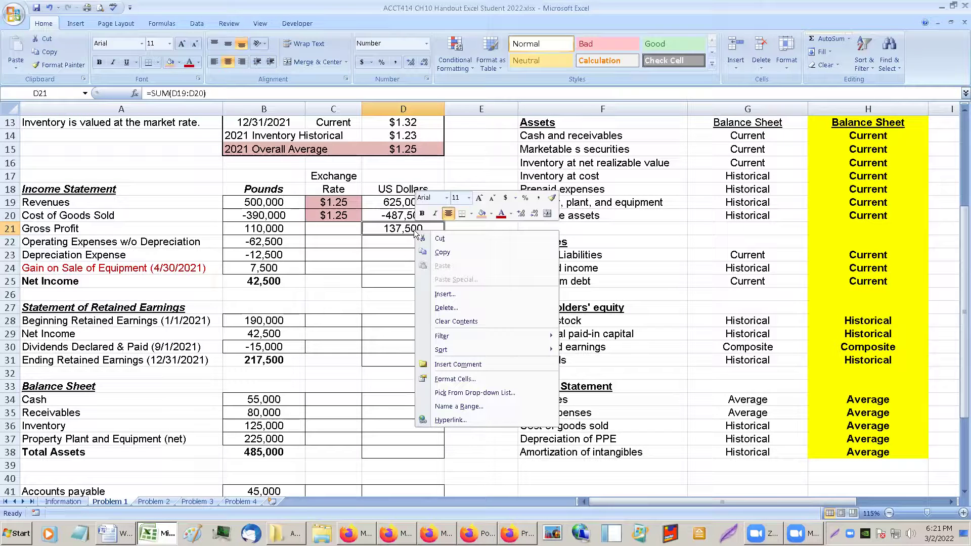
key(Escape)
click(389, 242)
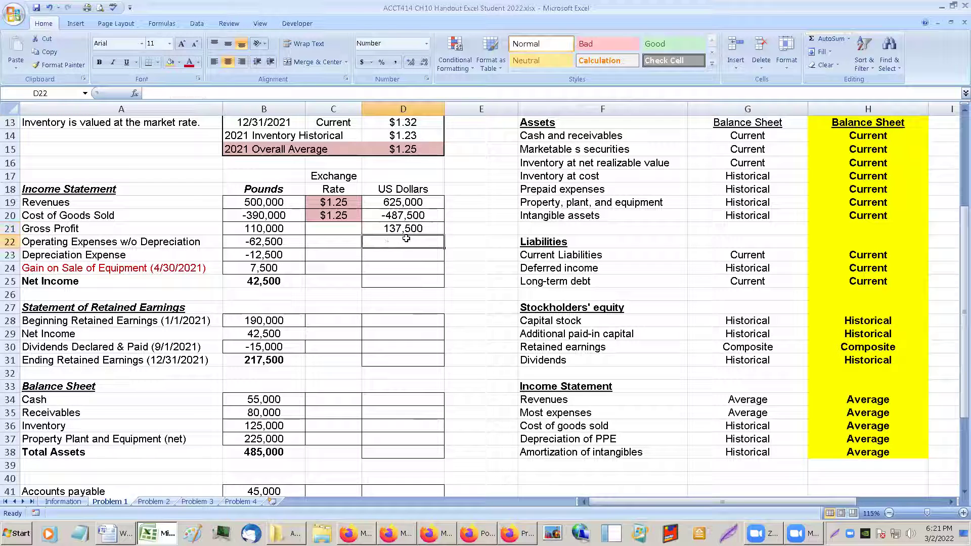
- Link the Operating Expenses exchange rate in C22 to the 2021 Overall Average with =D15 and fill the cell light red
scroll(450, 248, up, 1)
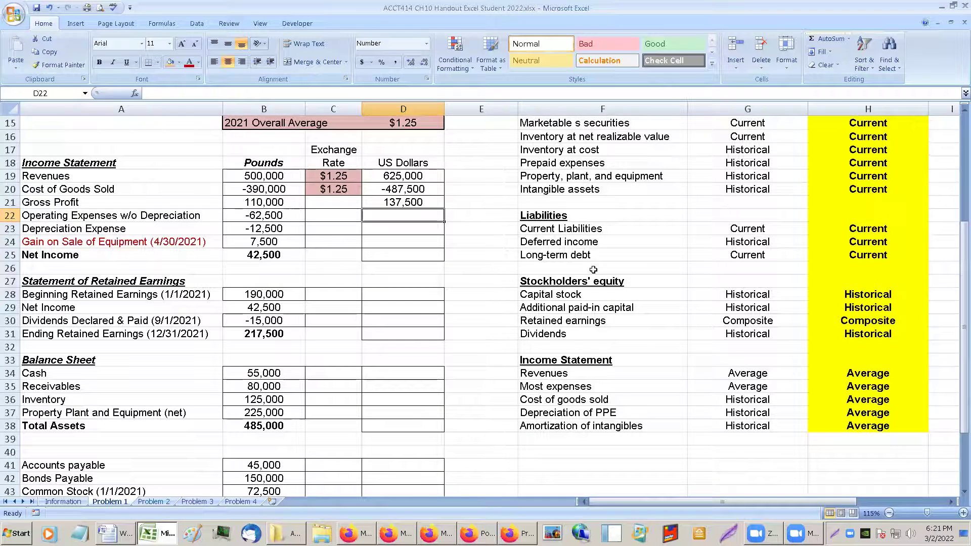
click(410, 204)
click(411, 213)
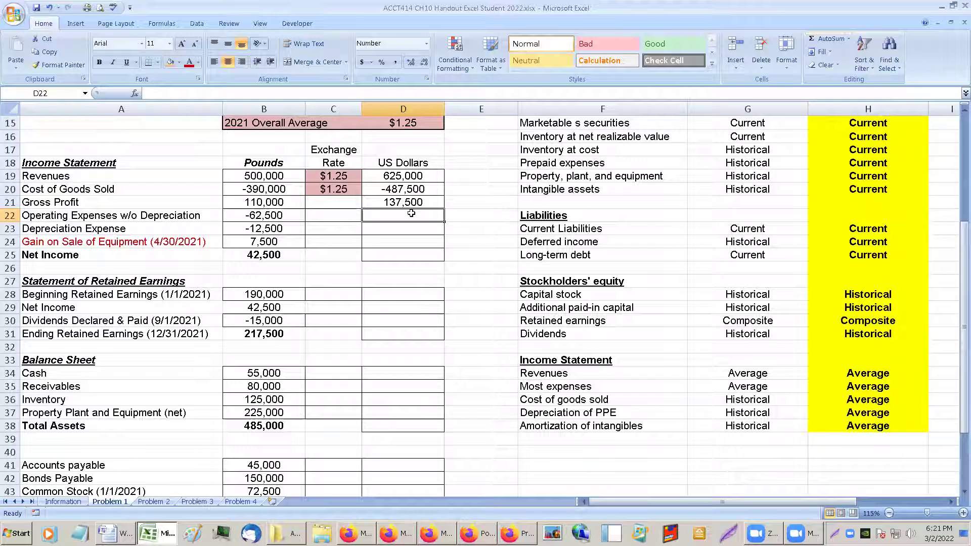
click(340, 218)
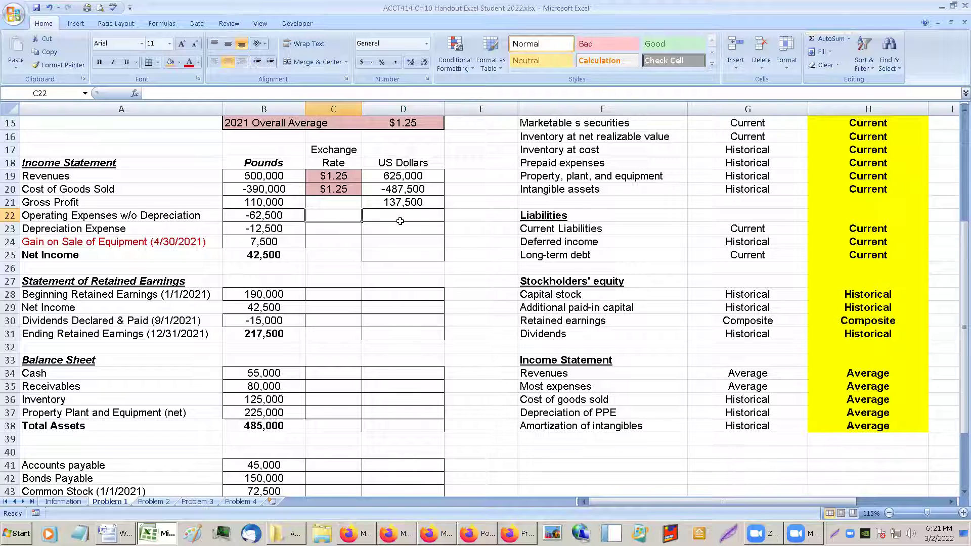
scroll(400, 221, up, 2)
scroll(547, 266, up, 2)
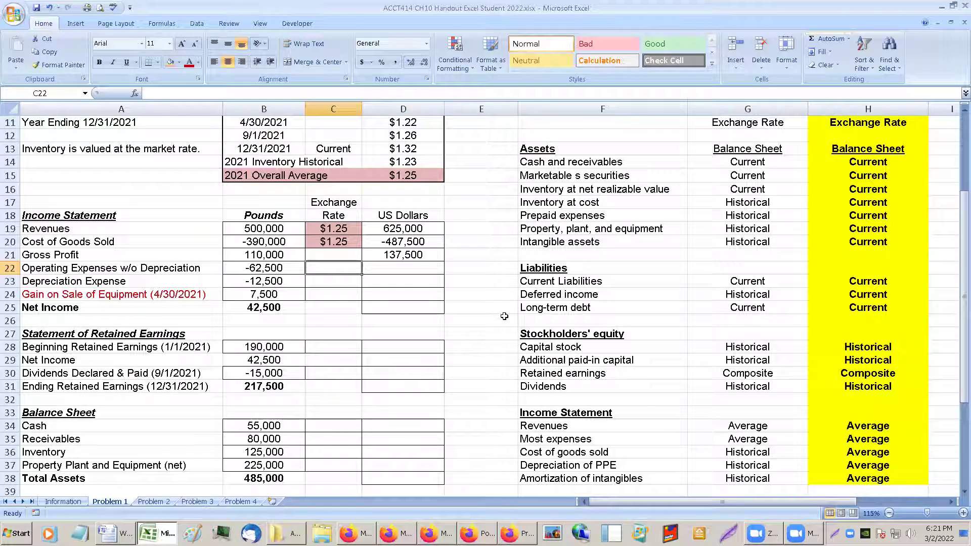
text(=)
click(409, 175)
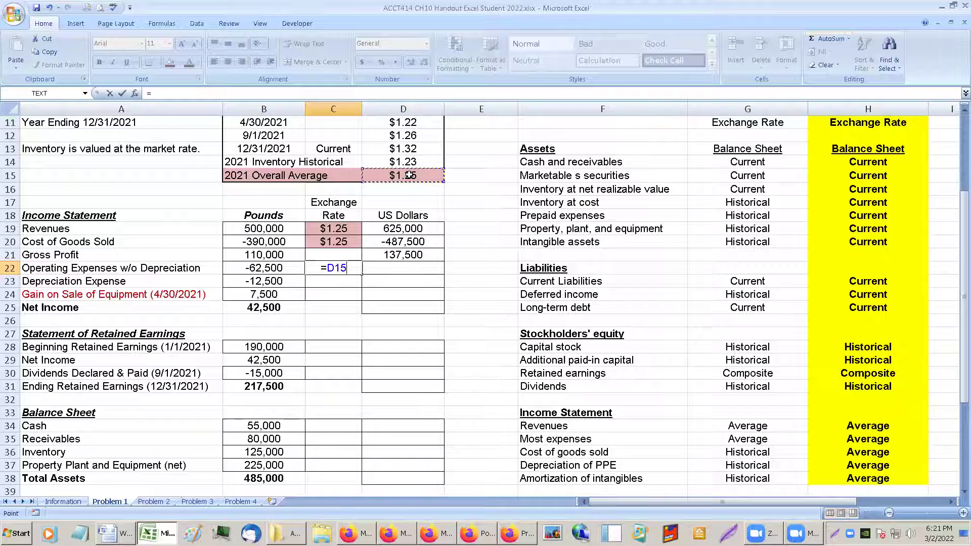
key(Return)
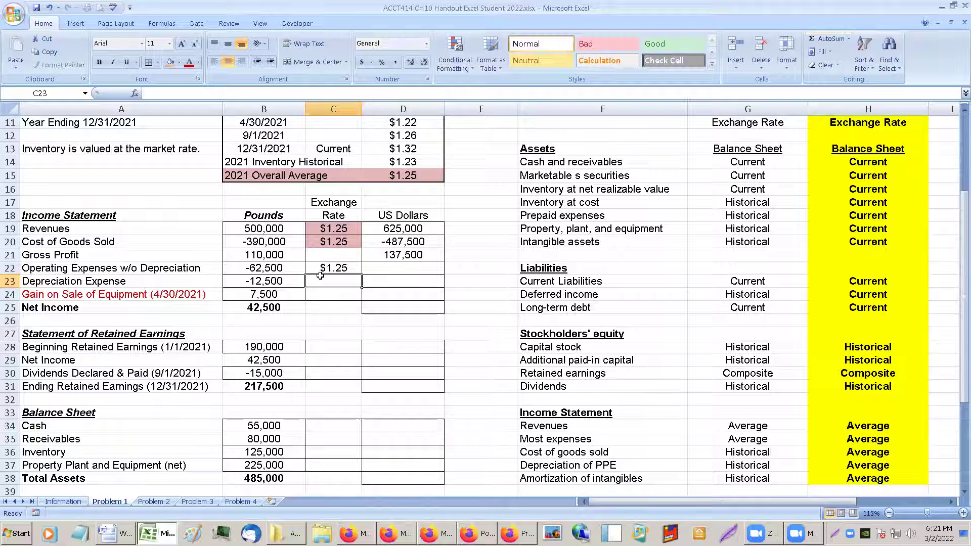
click(322, 267)
click(170, 62)
- Calculate Operating Expenses w/o Depreciation in US dollars in D22 with the formula =B22*C22
click(381, 268)
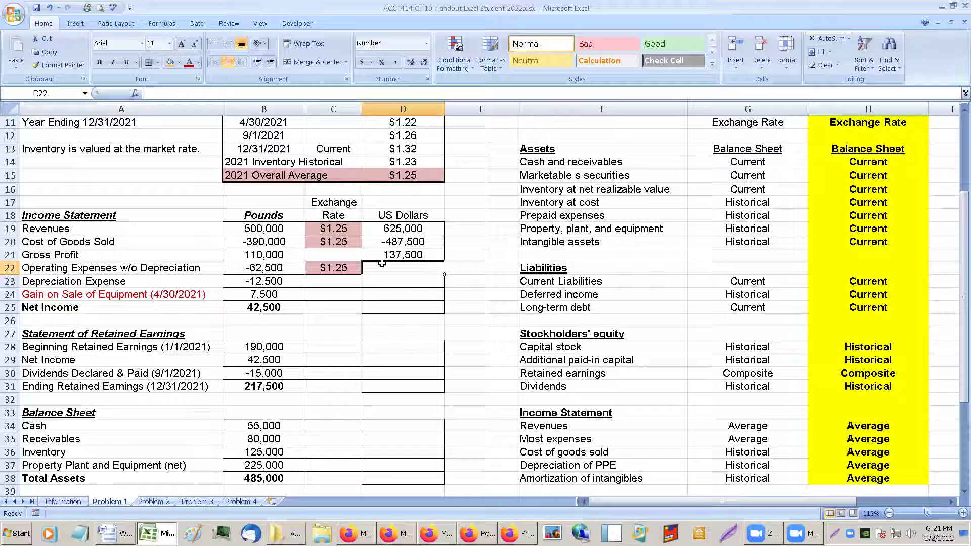
text(=)
key(Left)
key(Left)
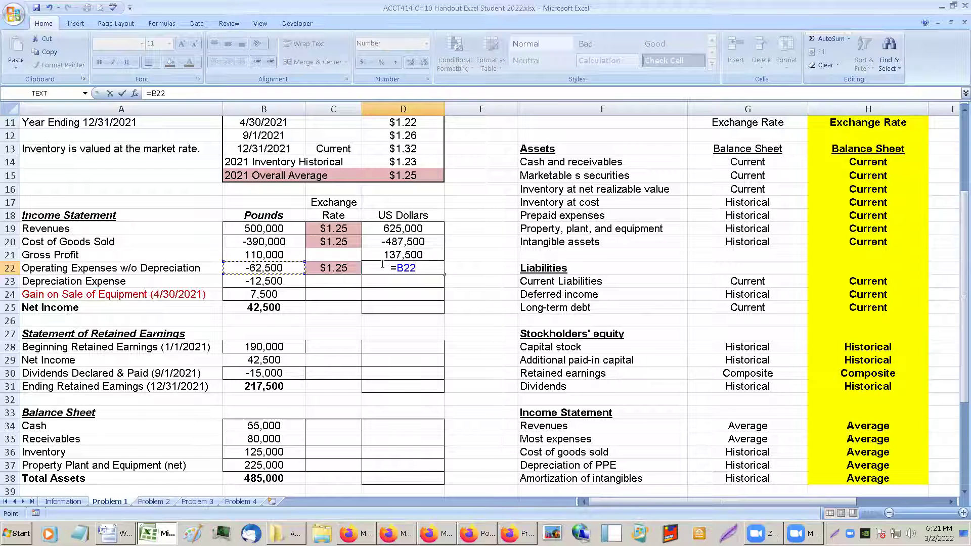
text(*)
key(Left)
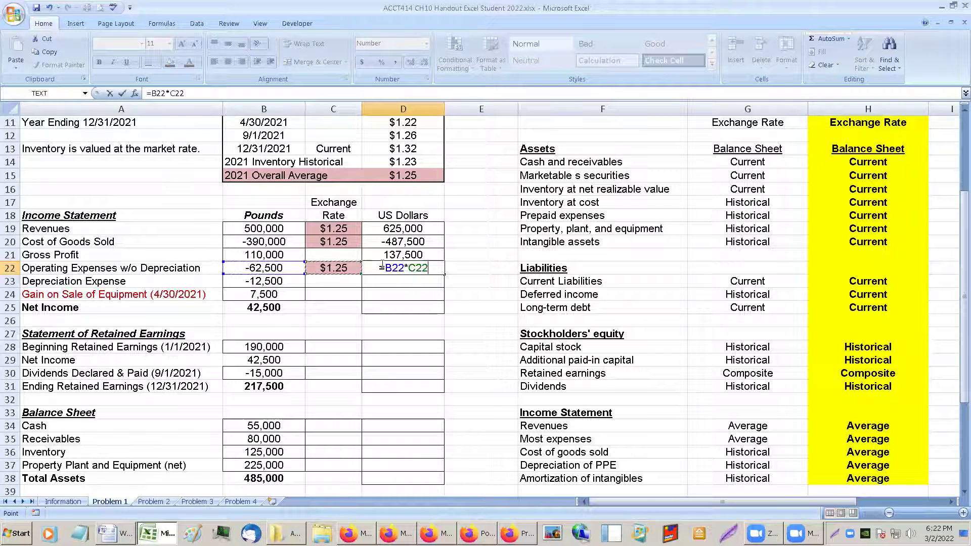
key(Return)
click(381, 264)
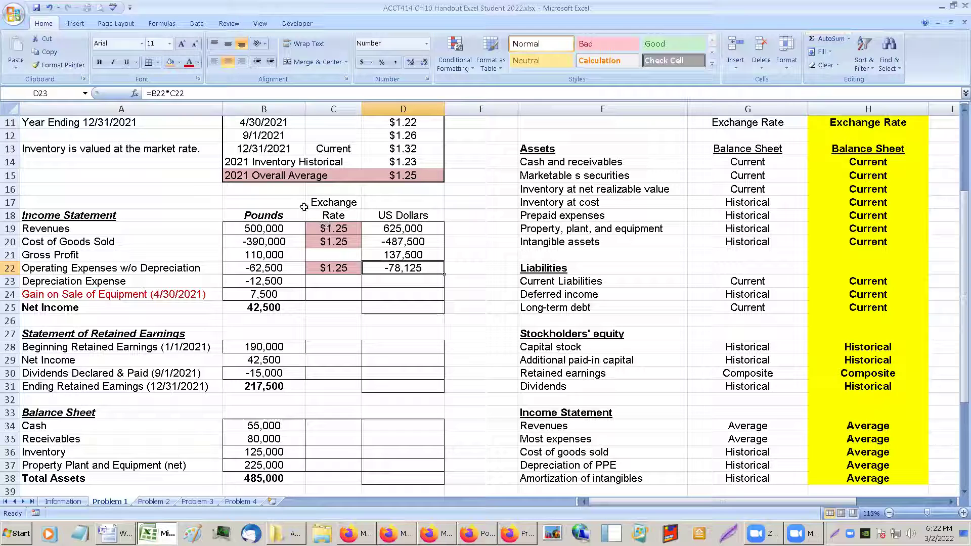
- Link the Depreciation Expense exchange rate in C23 to the 2021 Overall Average with =D15 and fill the cell light red
click(270, 283)
click(314, 282)
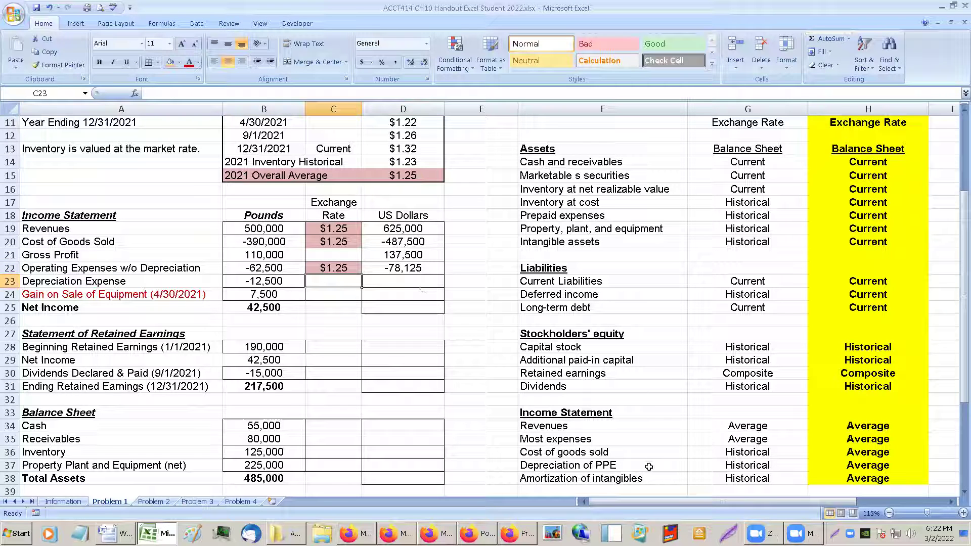
click(854, 463)
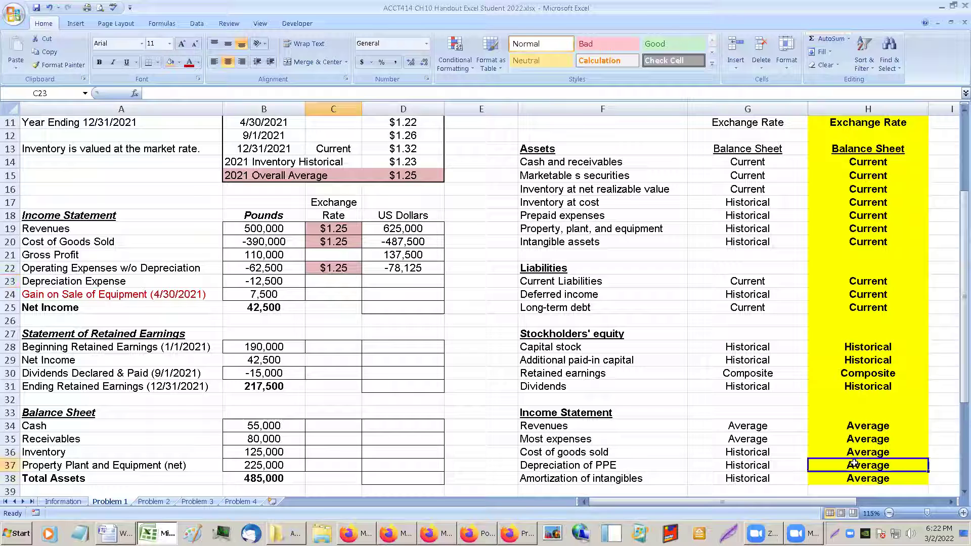
click(324, 282)
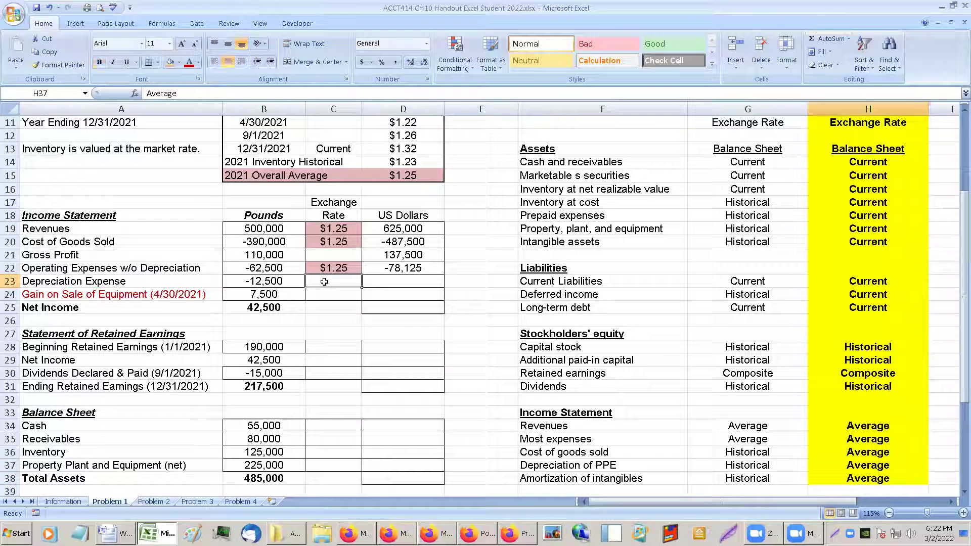
text(=)
key(Up)
key(Up)
key(Up)
key(Up)
key(Up)
key(Up)
key(Up)
key(Up)
key(Right)
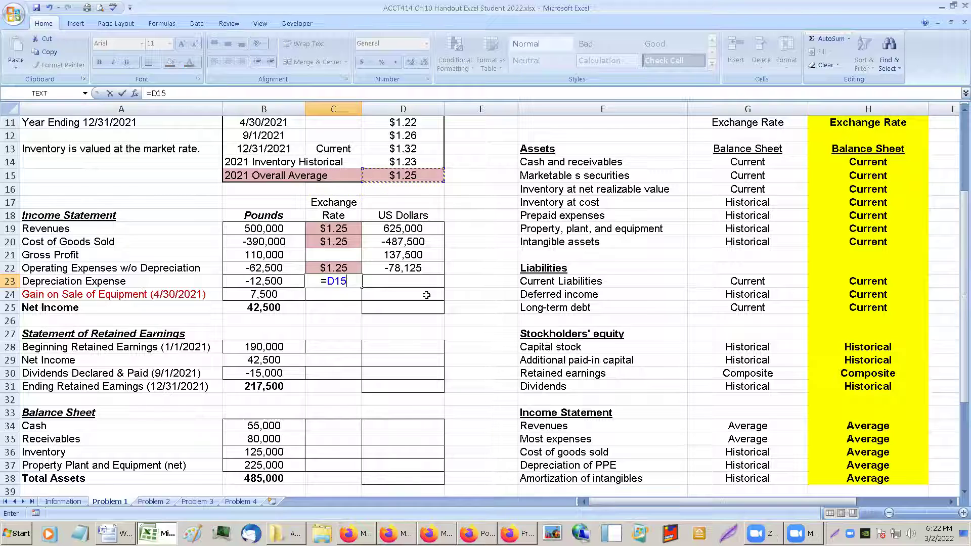
key(Return)
key(Up)
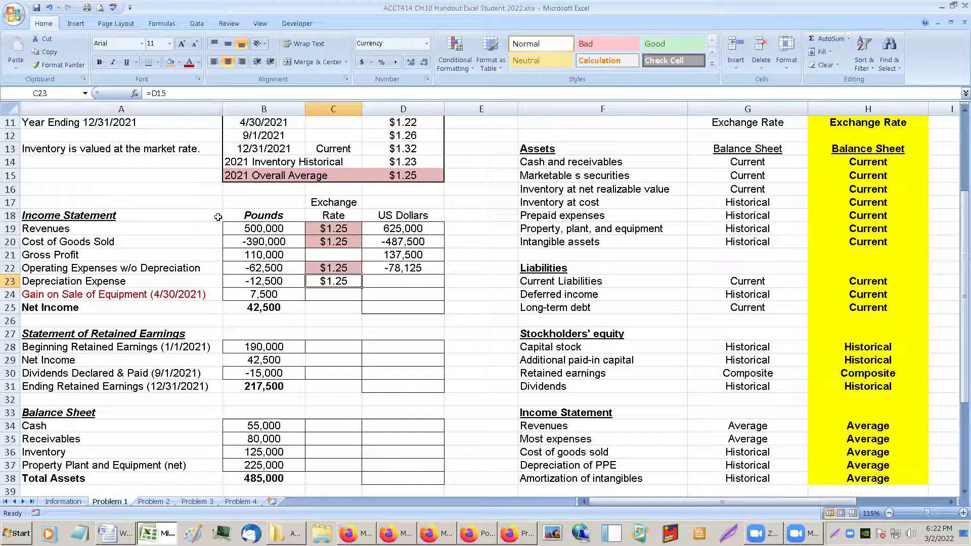
click(172, 65)
- Fill the 4/30/2021 exchange rate row B11:D11, which matches the equipment sale date, with light blue
click(121, 297)
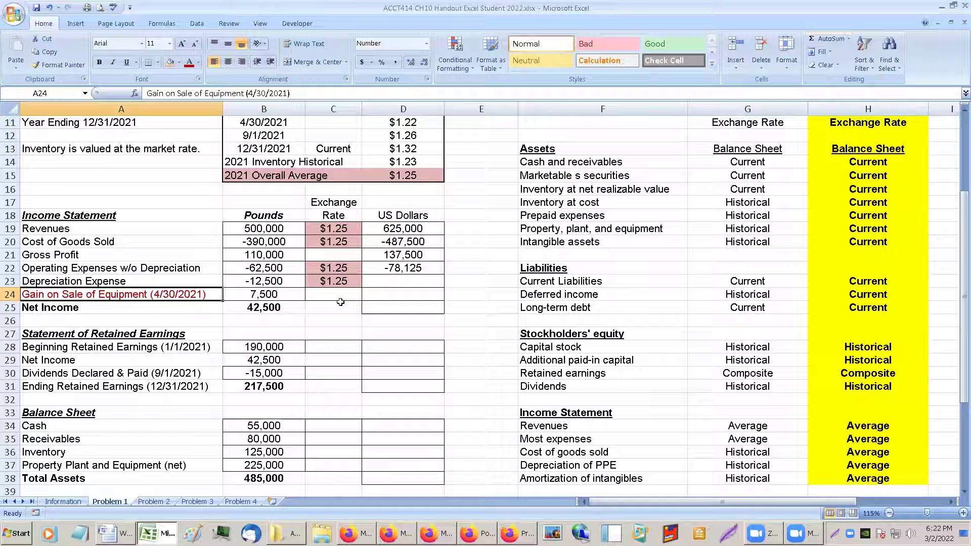
click(319, 297)
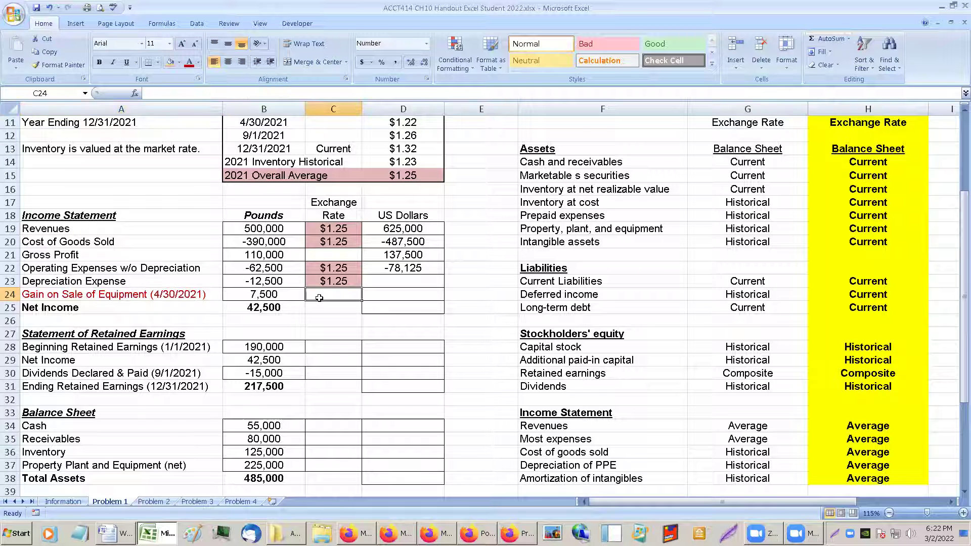
click(39, 290)
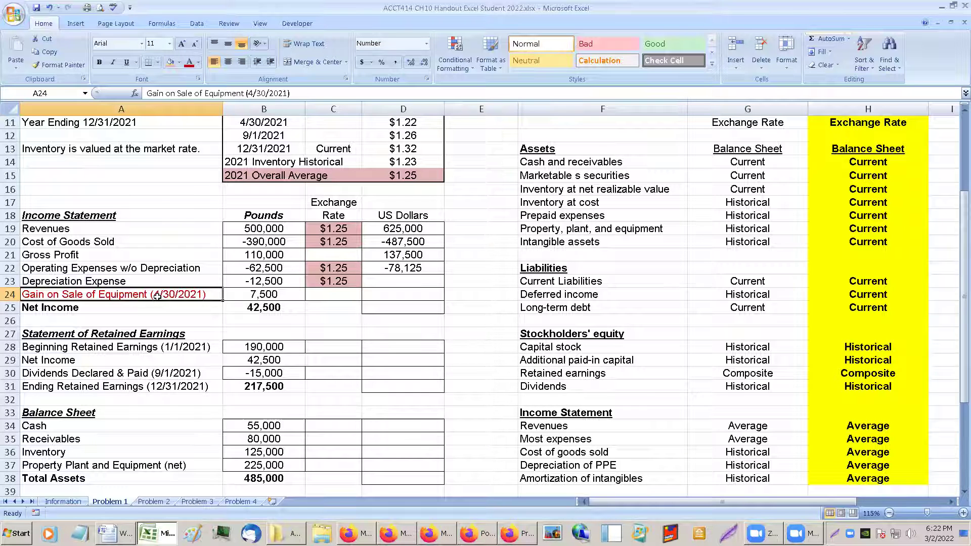
scroll(157, 296, up, 1)
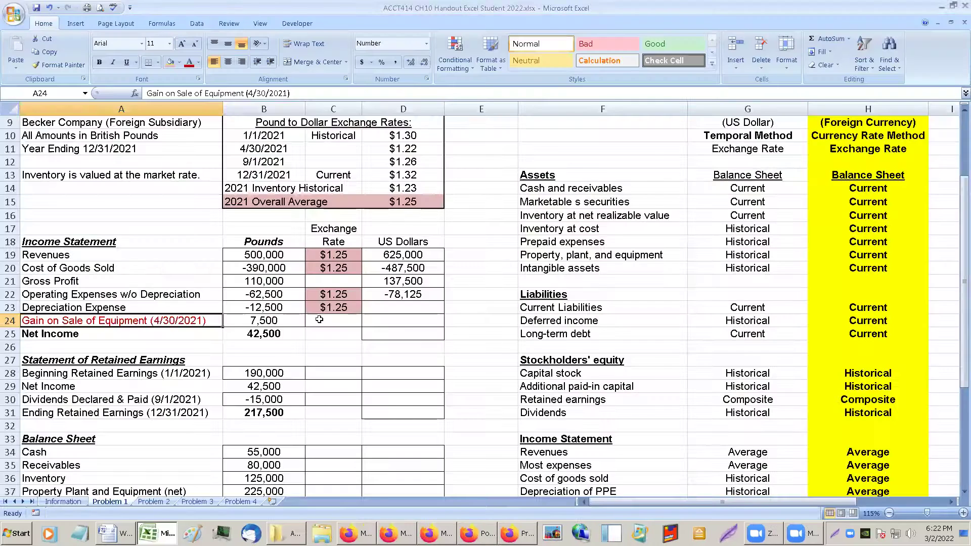
key(F2)
scroll(322, 315, up, 1)
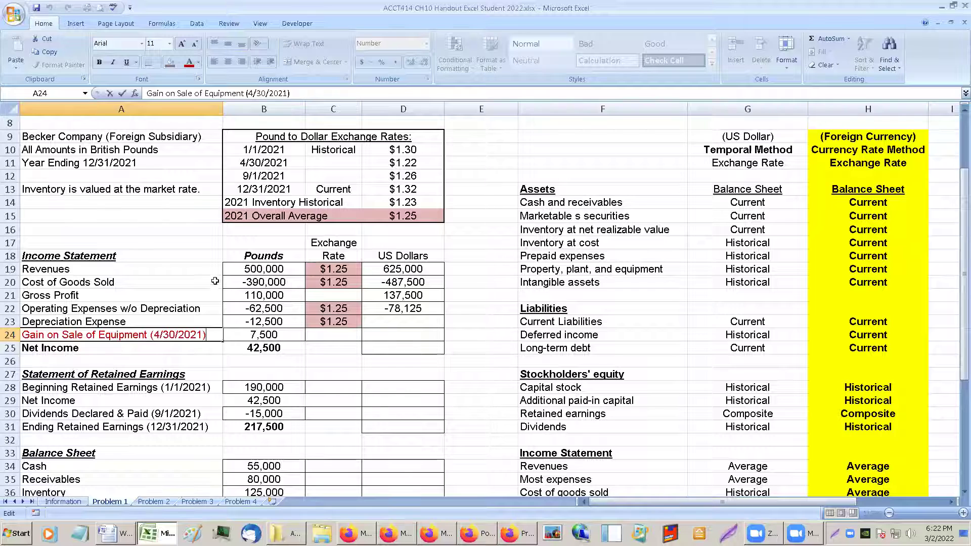
click(250, 161)
drag(256, 160, 403, 163)
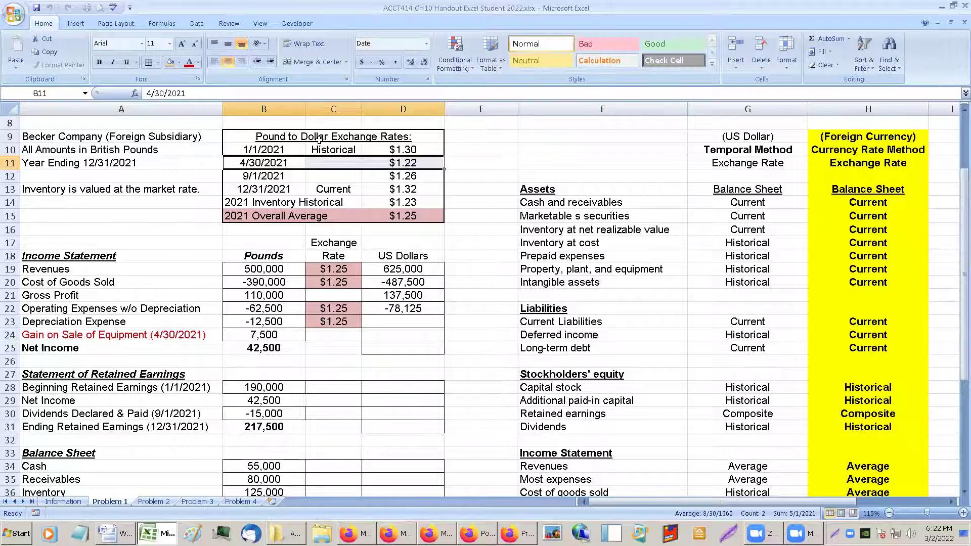
click(178, 61)
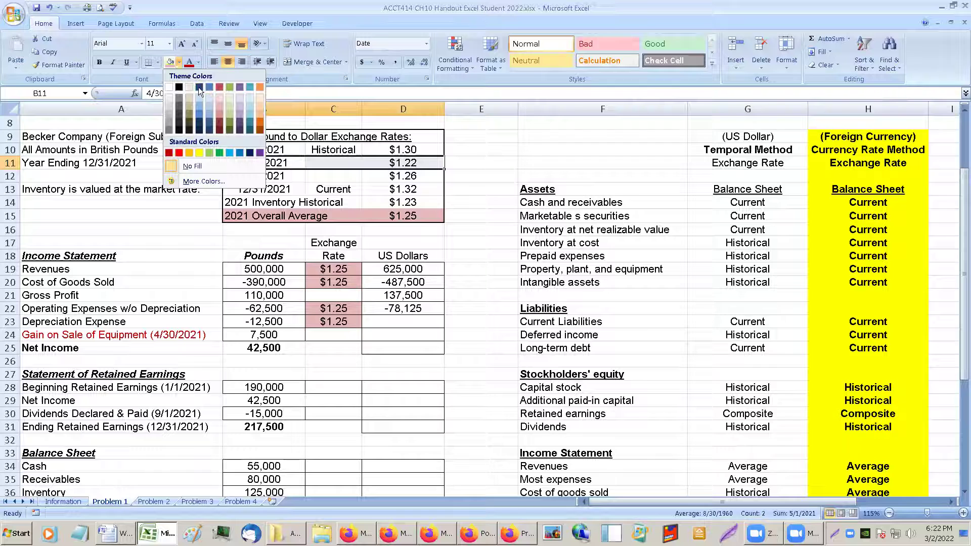
click(198, 102)
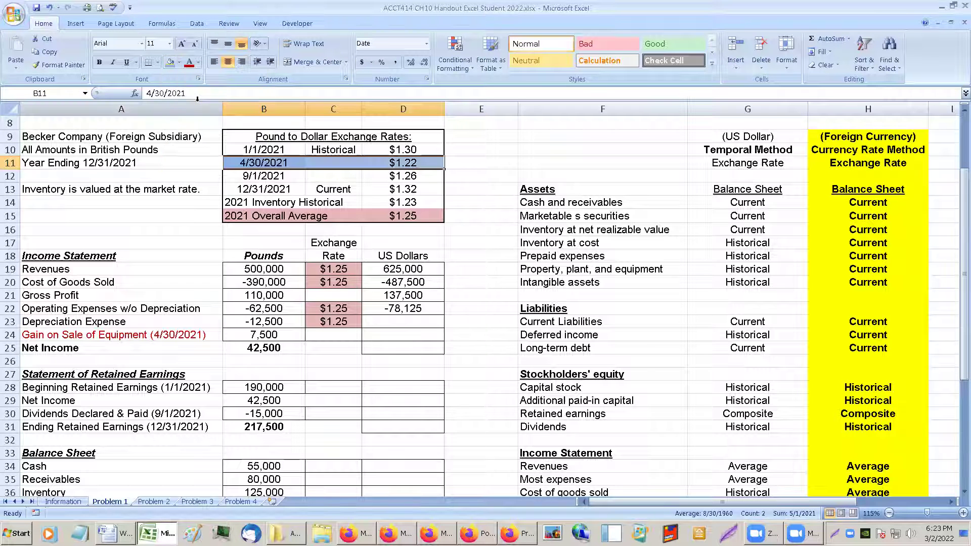
click(345, 202)
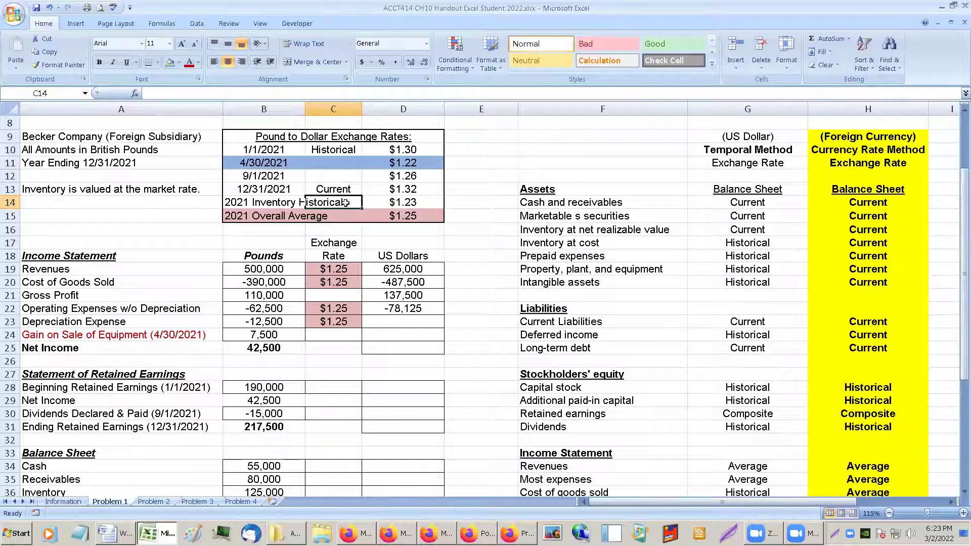
- Link the Gain on Sale of Equipment exchange rate in C24 to the 4/30/2021 rate with =D11 and fill the cell light blue
click(319, 336)
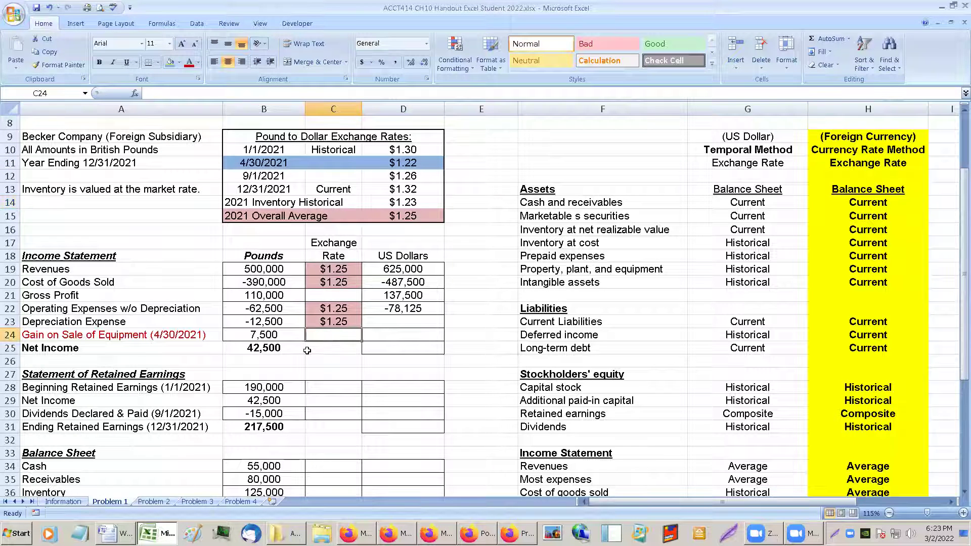
text(=)
click(401, 164)
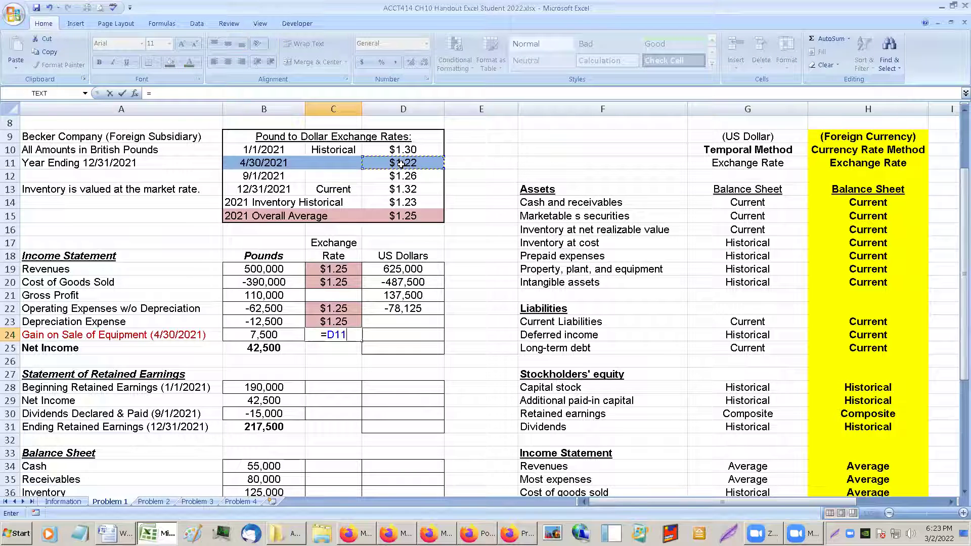
key(ctrl+Return)
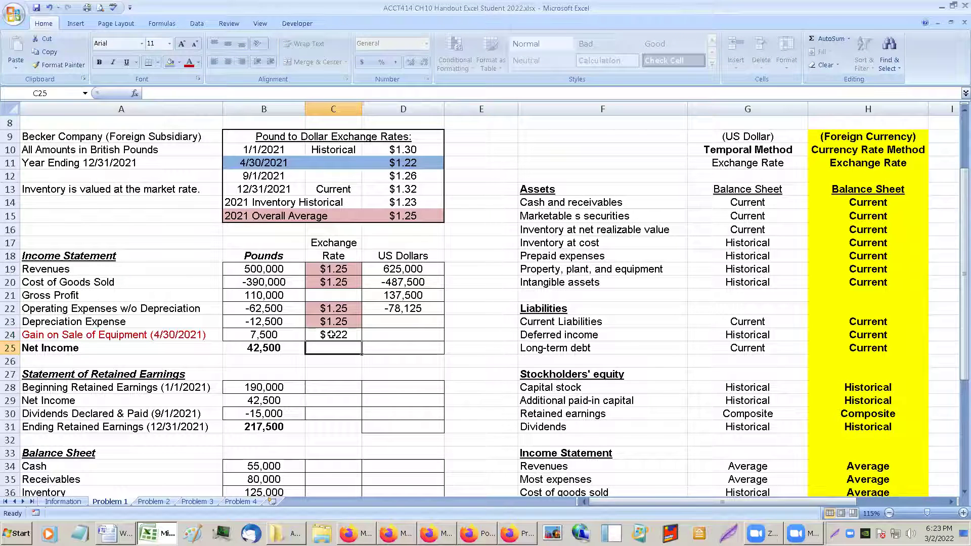
click(171, 61)
click(436, 347)
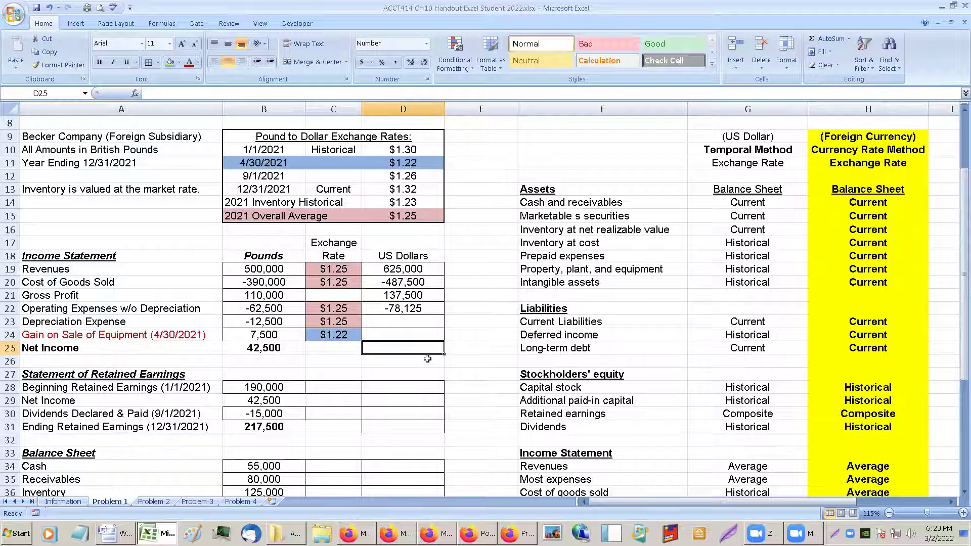
- Hide the Temporal Method column G so that only the Currency Rate Method column sits beside the list of accounts
scroll(430, 347, up, 1)
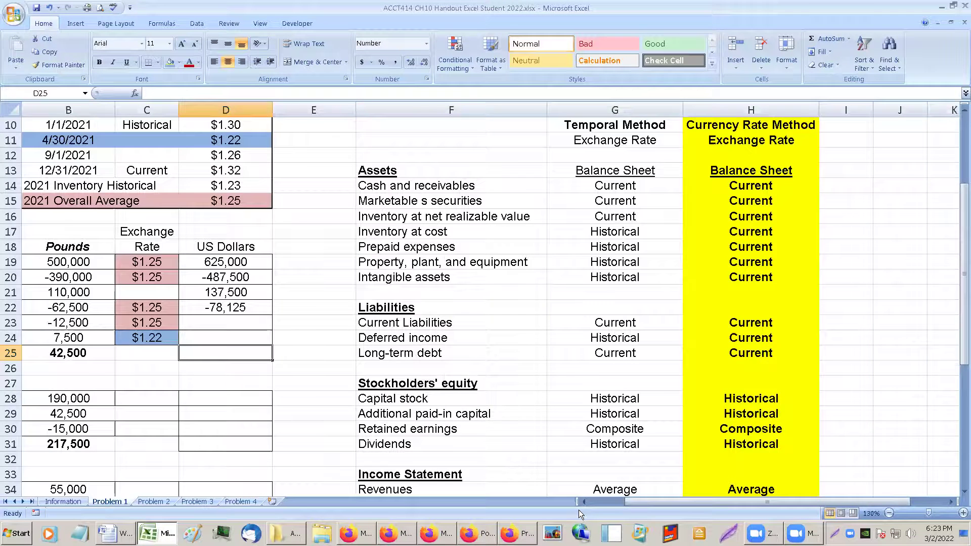
click(589, 504)
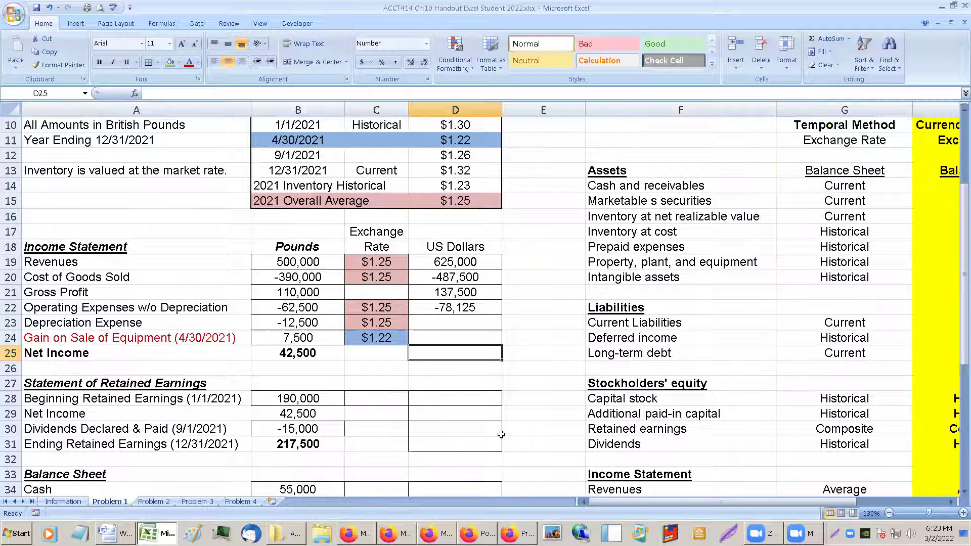
click(793, 111)
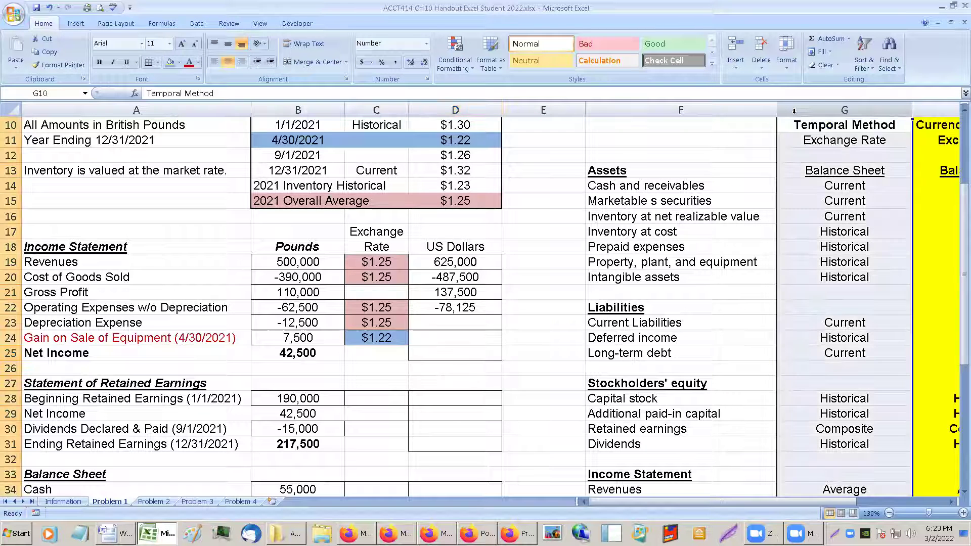
right_click(793, 111)
click(822, 247)
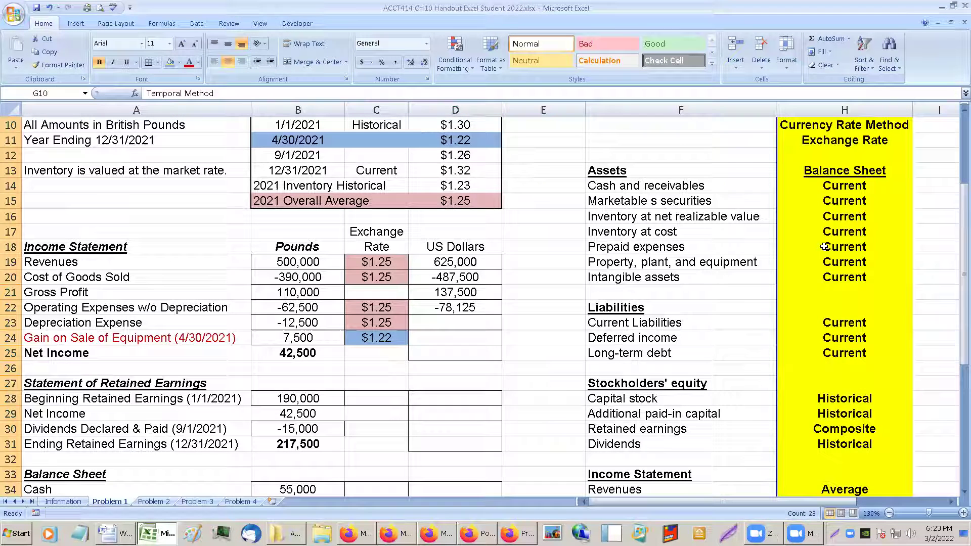
click(705, 248)
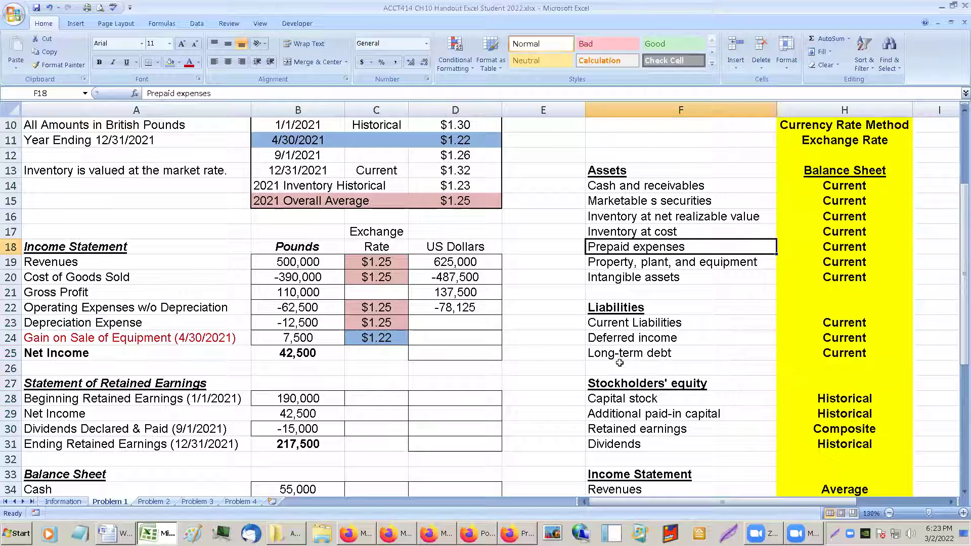
scroll(485, 382, down, 1)
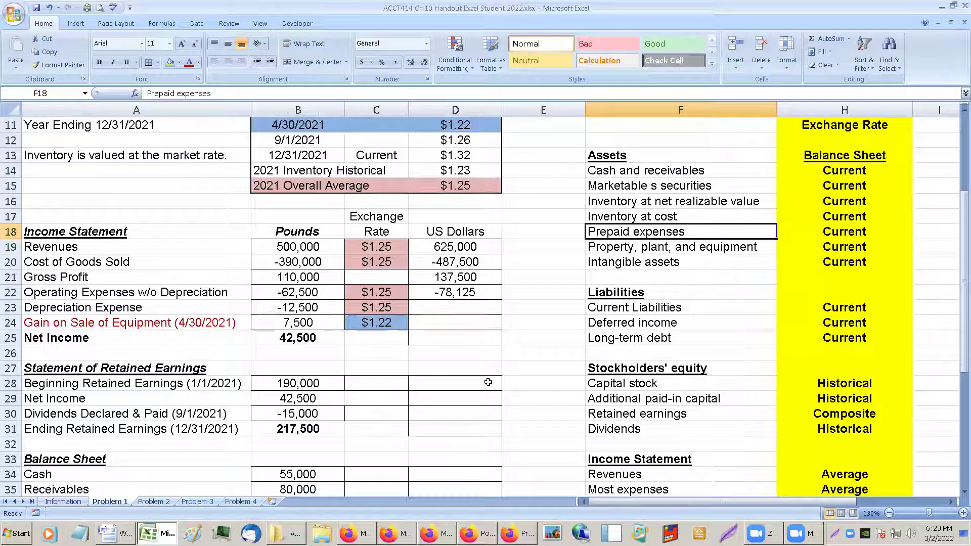
scroll(488, 382, down, 4)
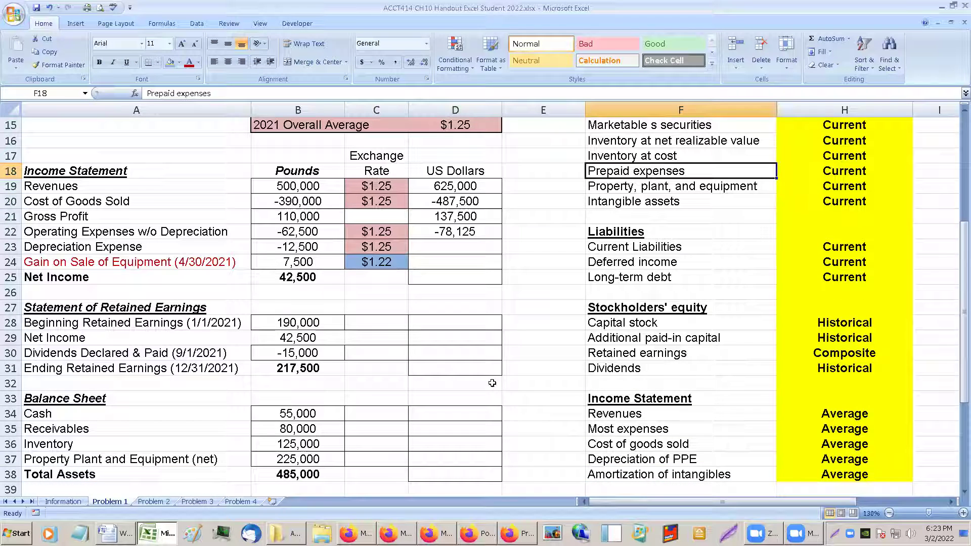
- Review which exchange rate the Currency Rate Method assigns to the income statement accounts in the reference list
scroll(496, 382, down, 1)
click(657, 368)
click(646, 380)
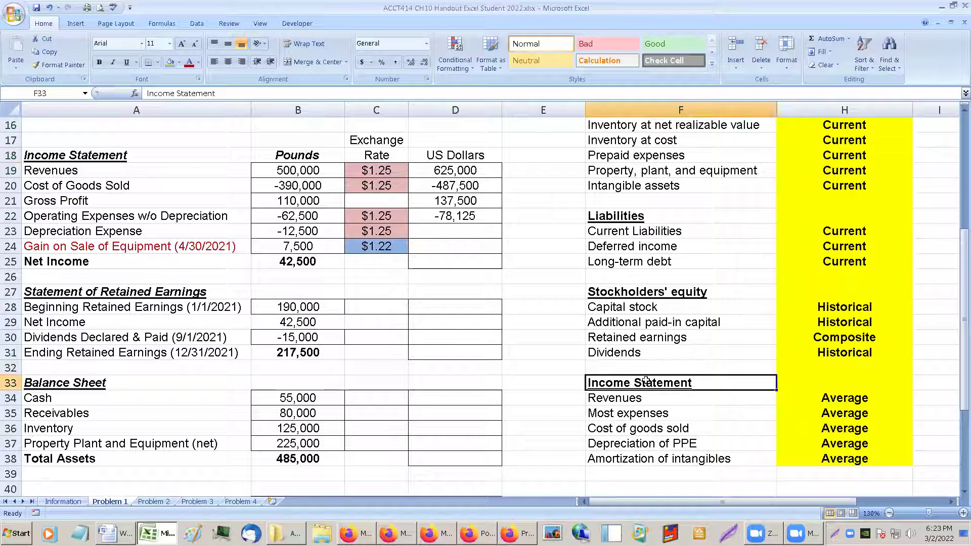
click(797, 385)
scroll(797, 387, up, 3)
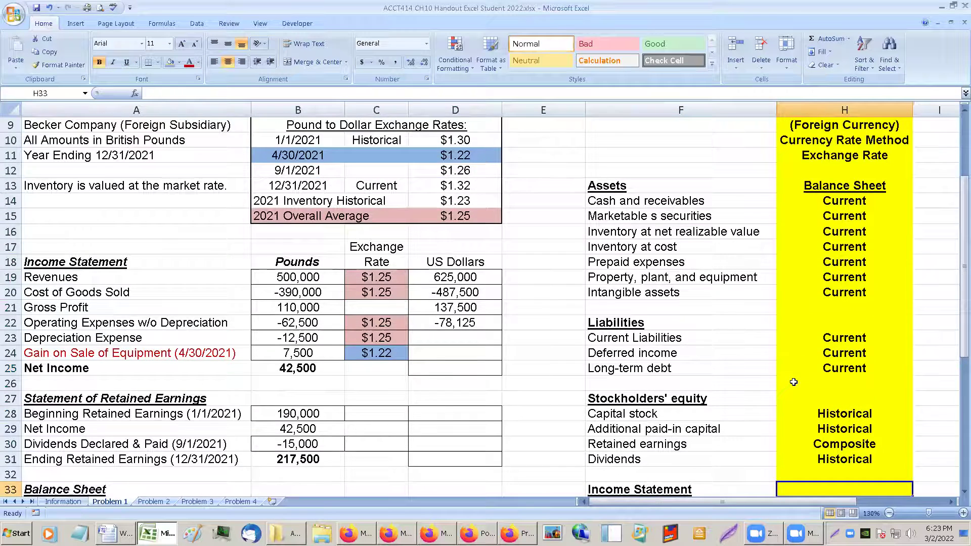
scroll(797, 387, down, 2)
click(623, 393)
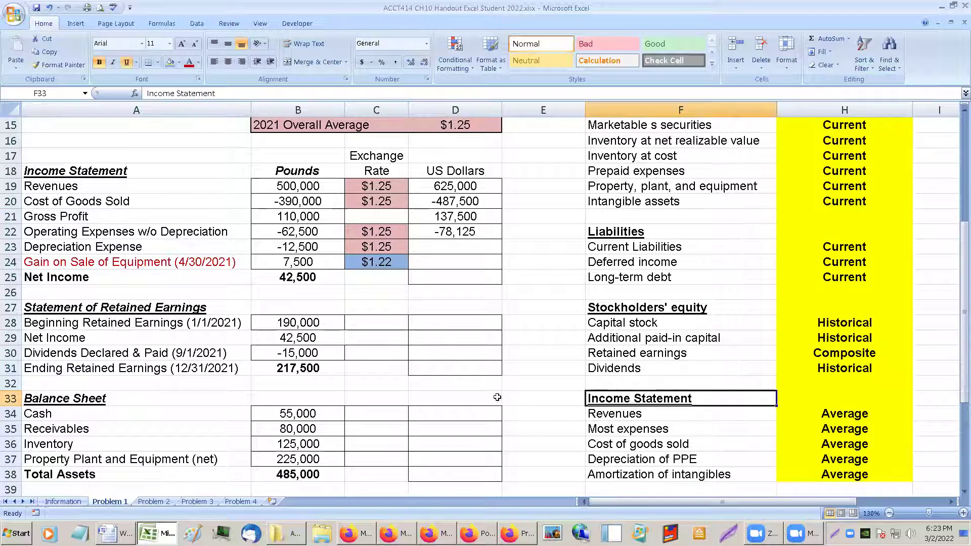
click(351, 275)
scroll(352, 273, down, 2)
scroll(351, 273, up, 1)
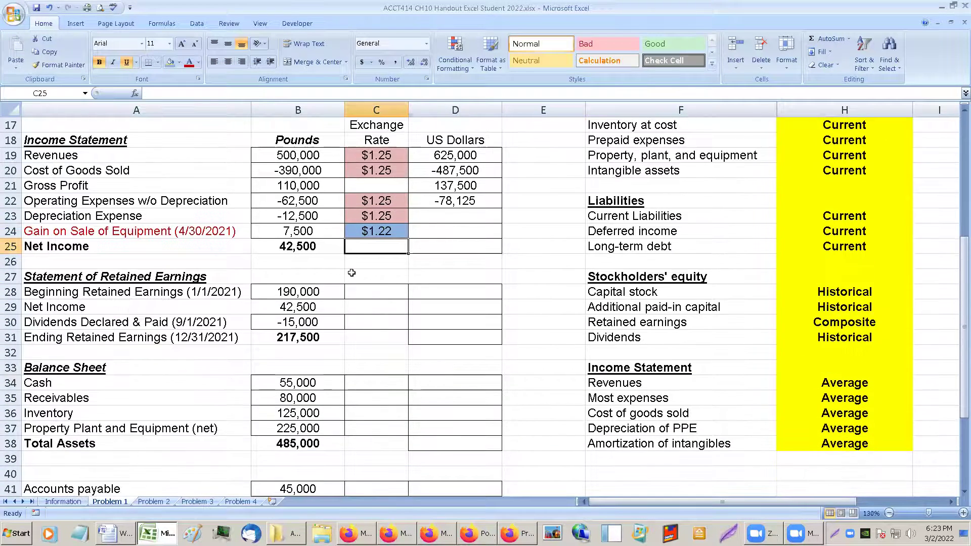
- Translate Depreciation Expense into US dollars in D23 by multiplying its pounds by its exchange rate with =B23*C23
click(428, 215)
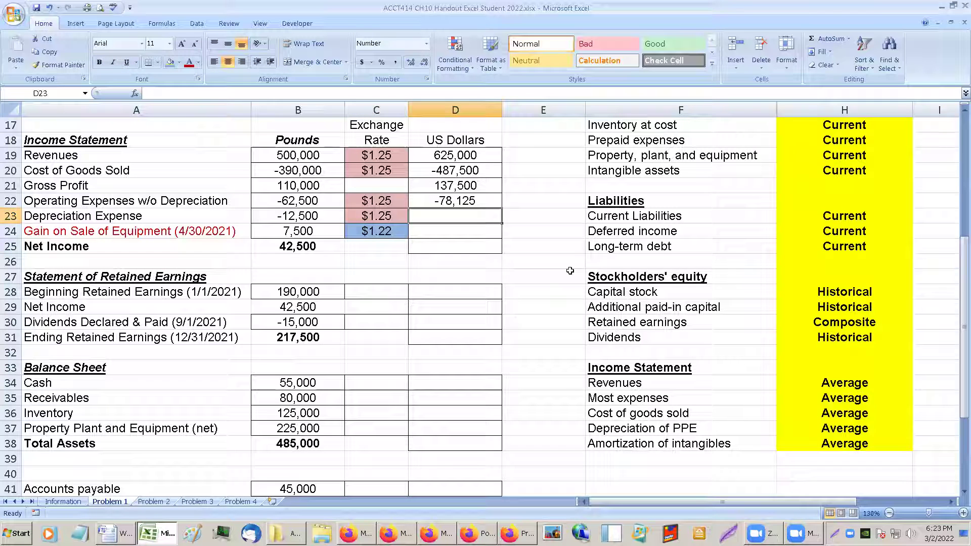
text(=)
key(Left)
key(Left)
text(*)
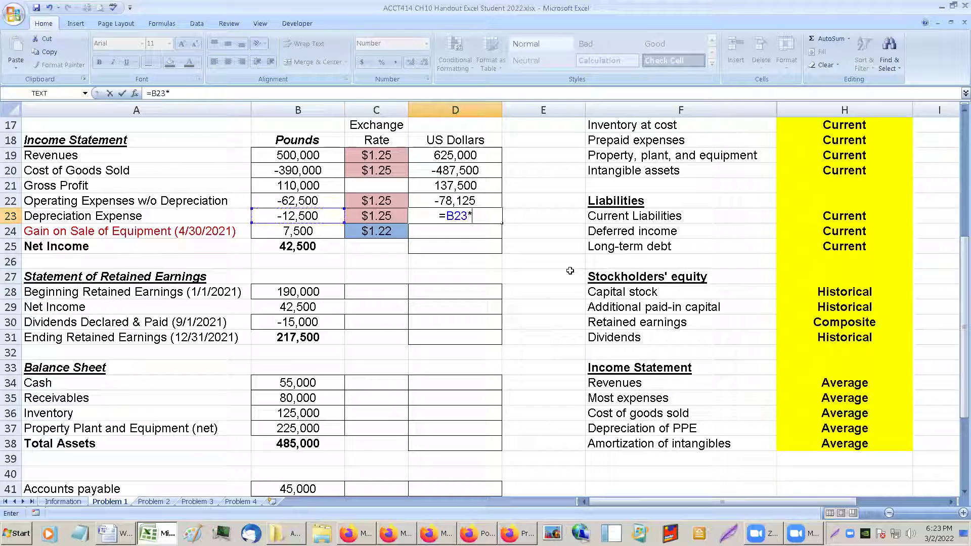
key(Left)
key(Return)
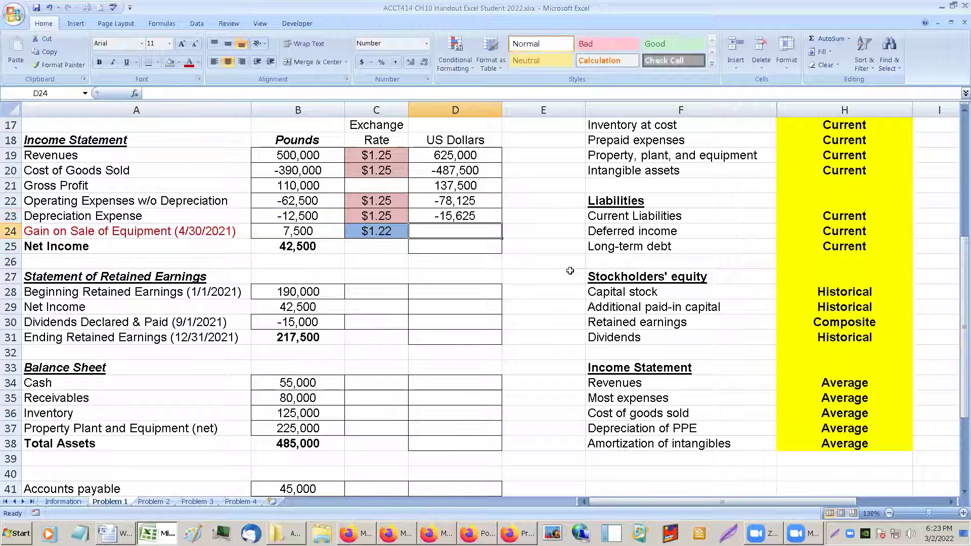
- Translate the Gain on Sale of Equipment into US dollars in D24 with =B24*C24 and check it against the pound amount
text(=)
key(Left)
key(Left)
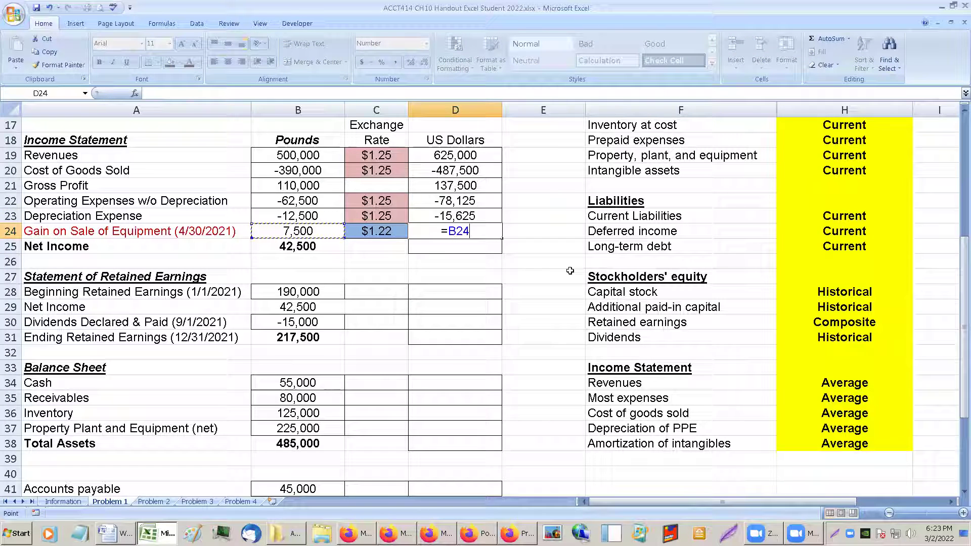
text(*)
key(Left)
key(Return)
key(Up)
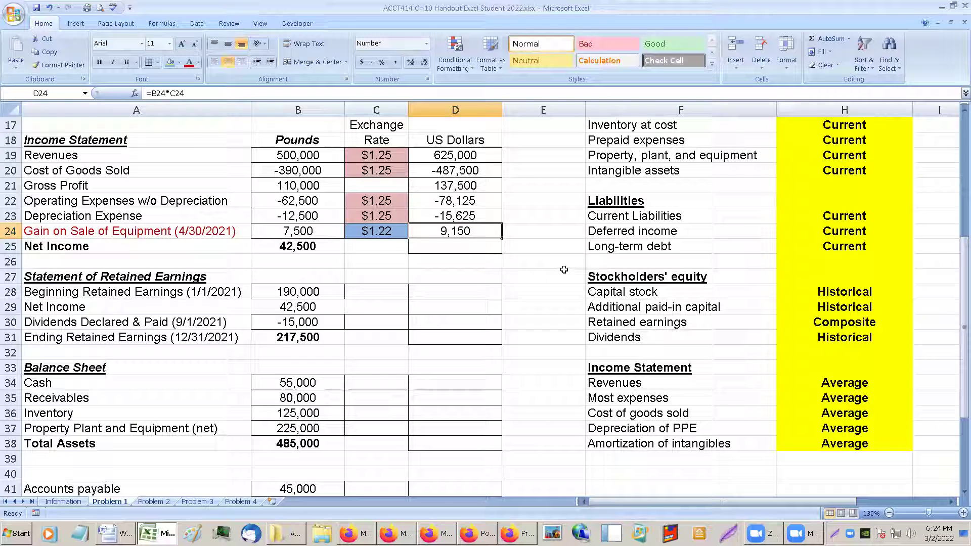
click(291, 237)
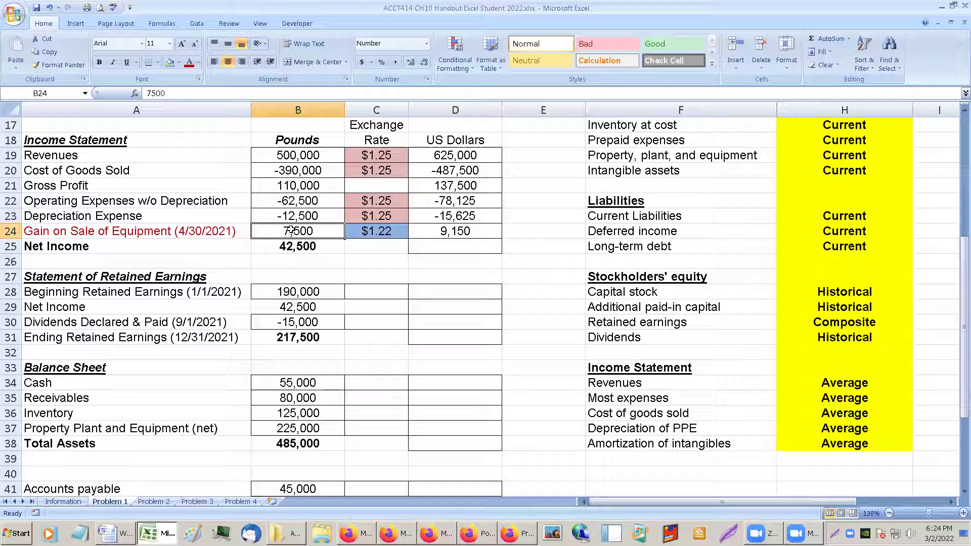
click(457, 232)
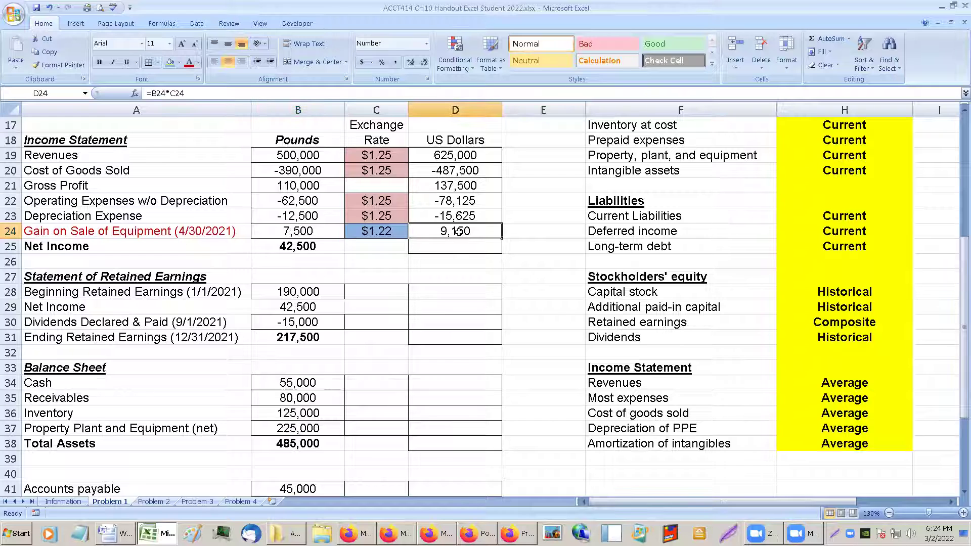
- Highlight the US dollar Gross Profit in D21 with yellow fill and bold text
click(461, 188)
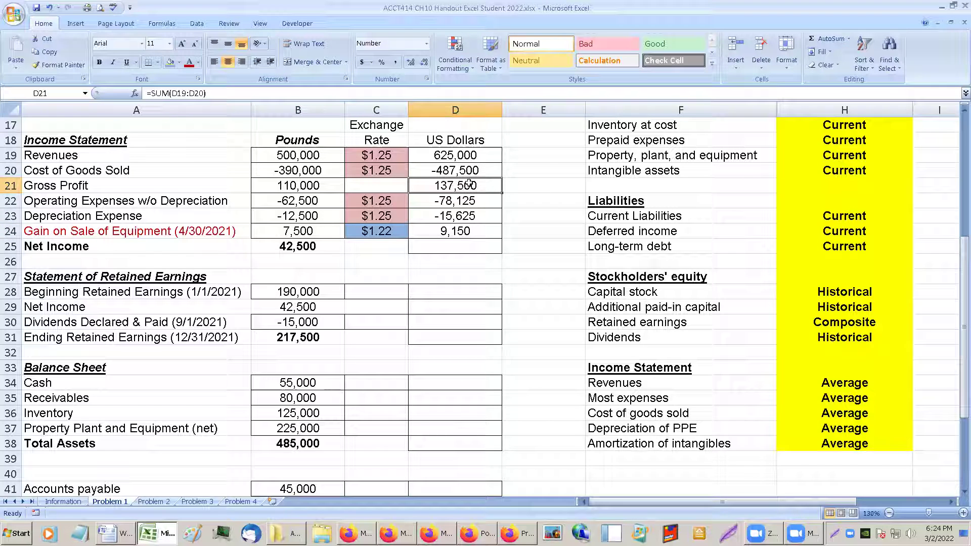
click(179, 61)
click(199, 153)
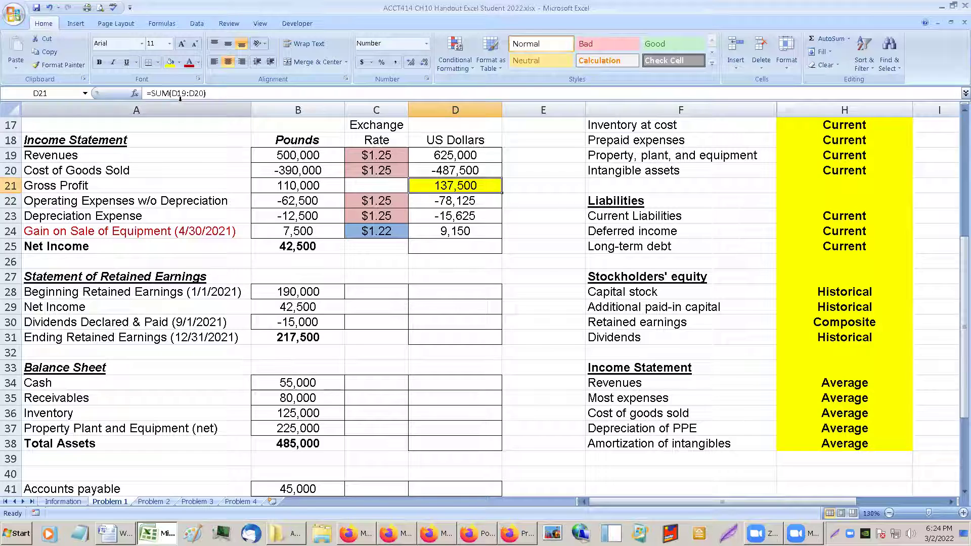
click(100, 62)
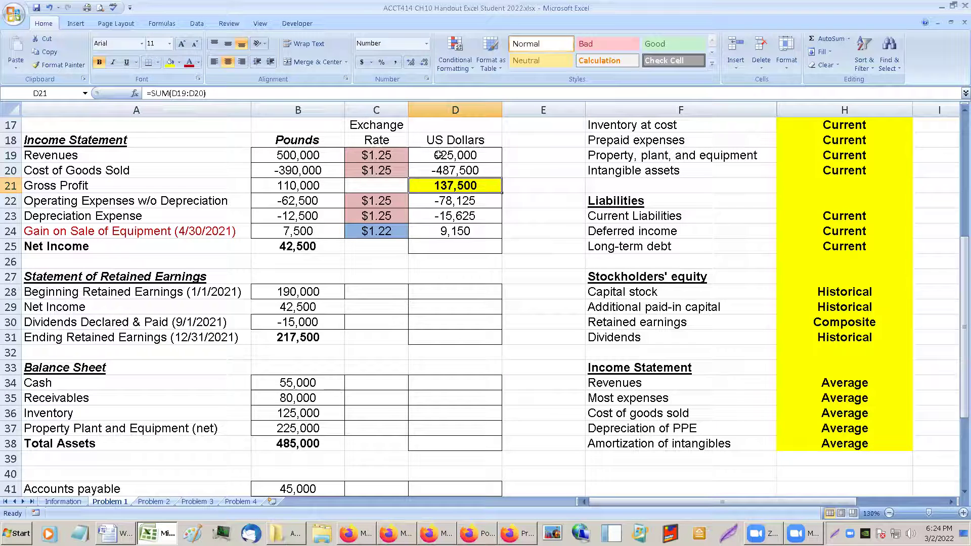
- Total the US dollar Net Income in D25 with =SUM(D21:D24) and format the cell with yellow fill and bold text
drag(437, 183, 444, 246)
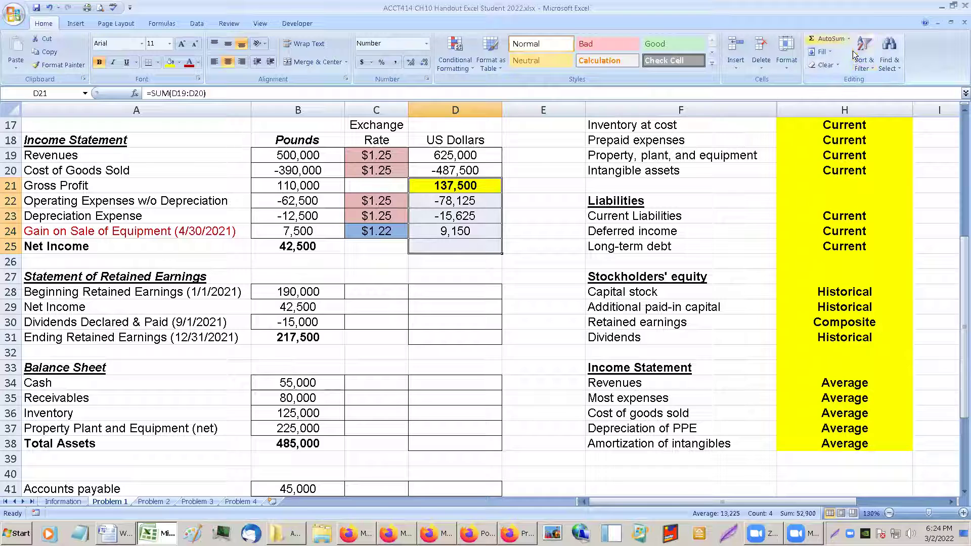
click(825, 38)
click(441, 245)
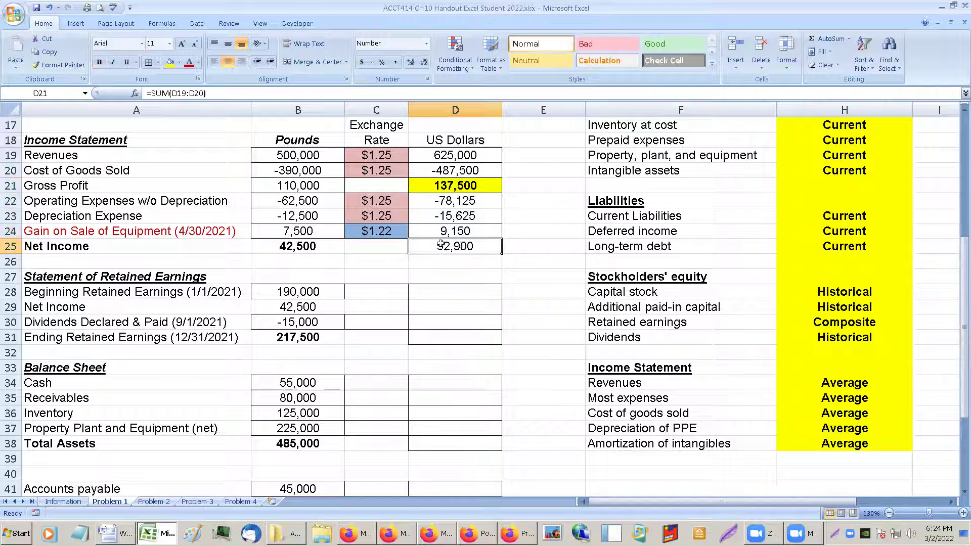
click(169, 62)
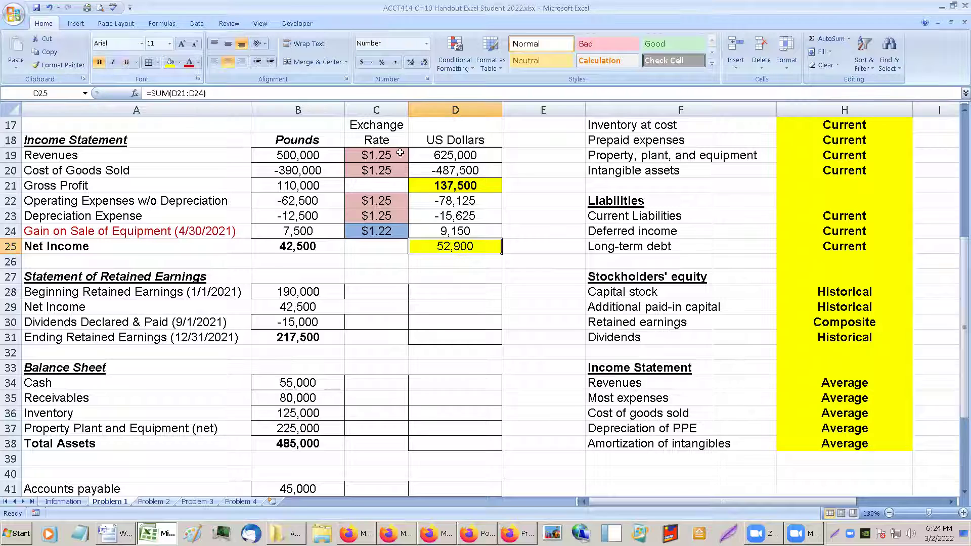
click(505, 198)
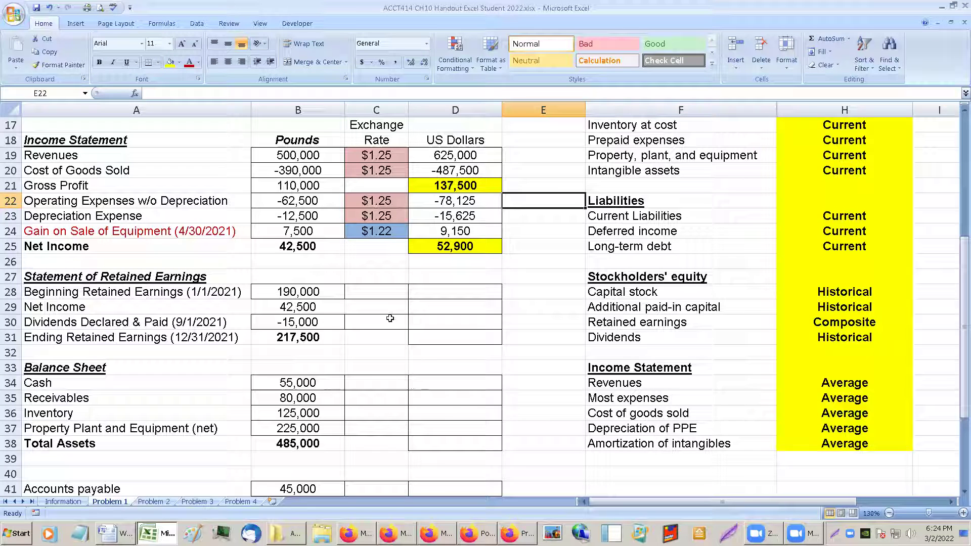
- Compare the exchange rate table and the translated income statement with the blank Beginning Retained Earnings rate in C28
click(363, 295)
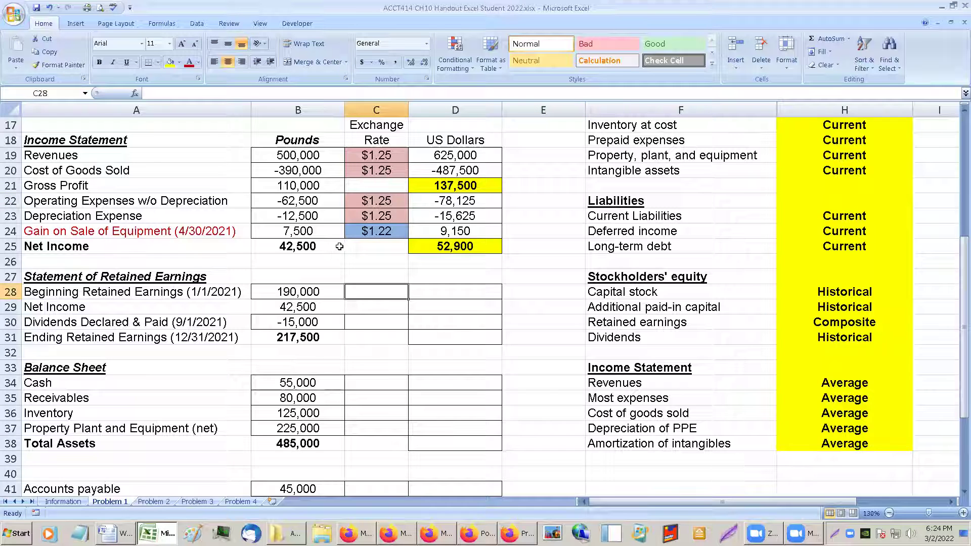
scroll(361, 235, up, 1)
scroll(362, 235, up, 1)
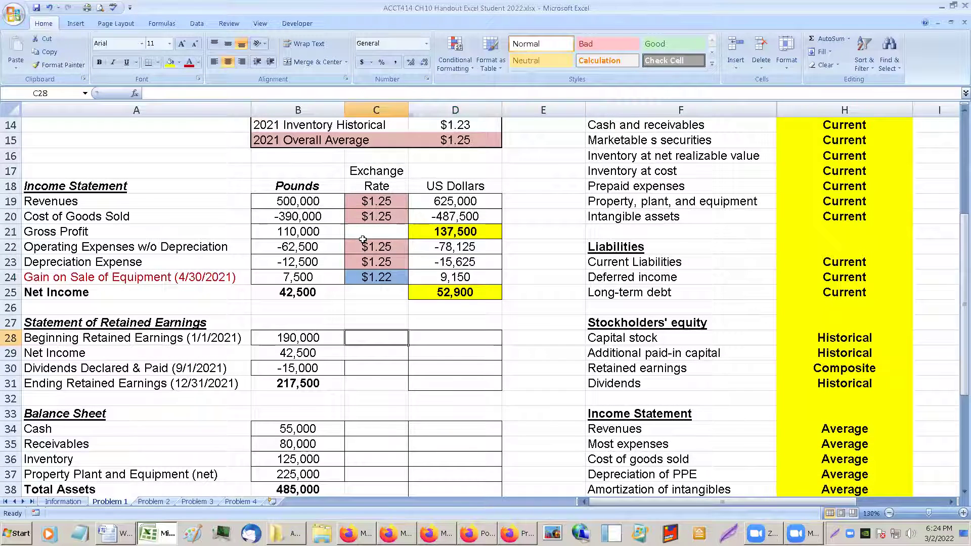
scroll(364, 240, up, 3)
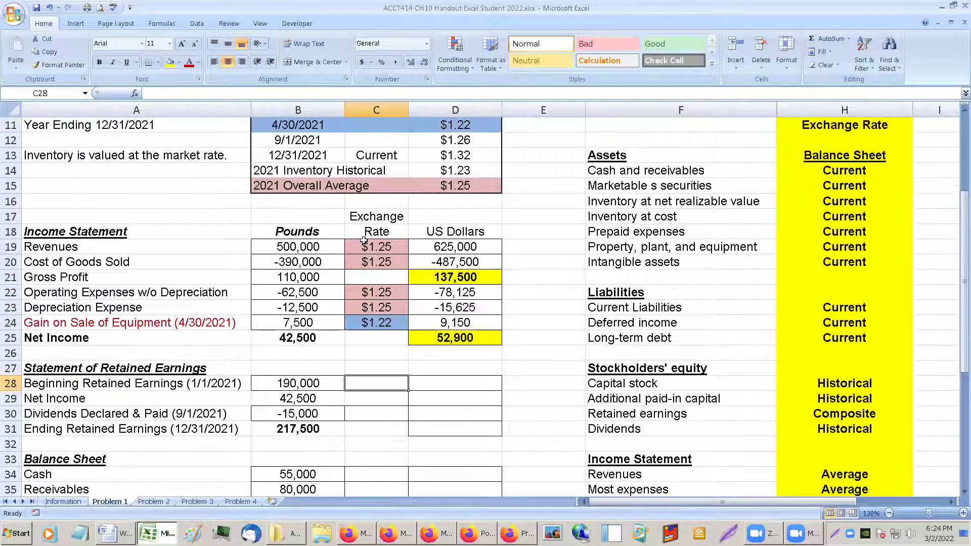
scroll(363, 240, up, 1)
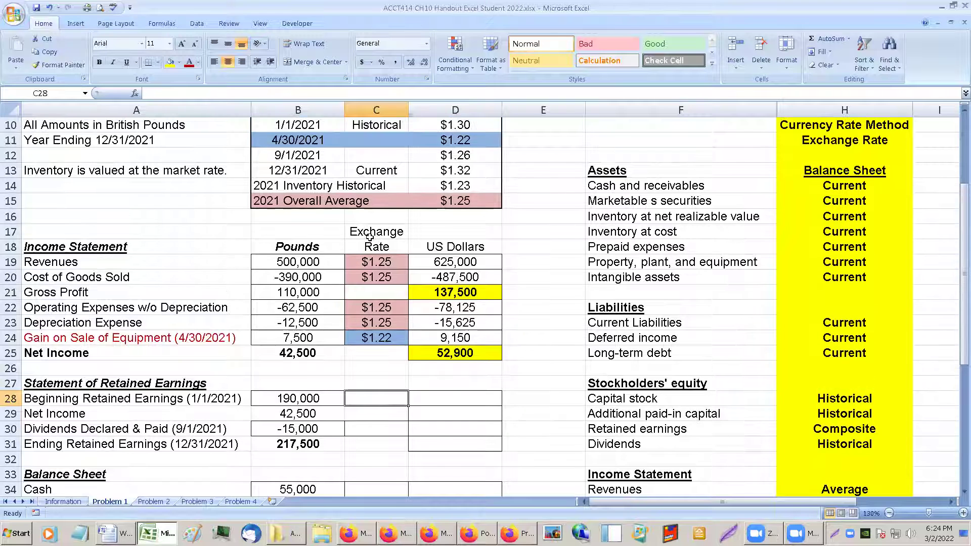
scroll(372, 245, down, 1)
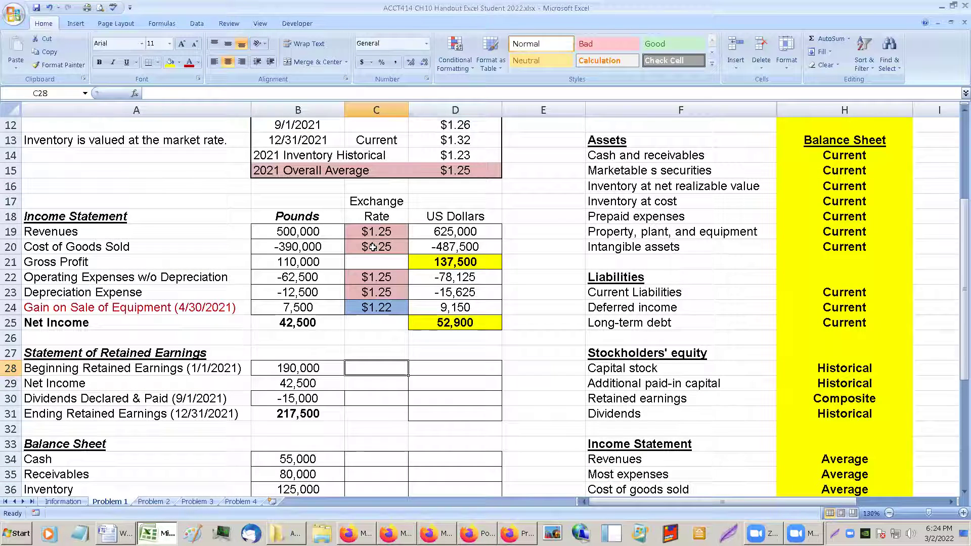
scroll(372, 246, down, 2)
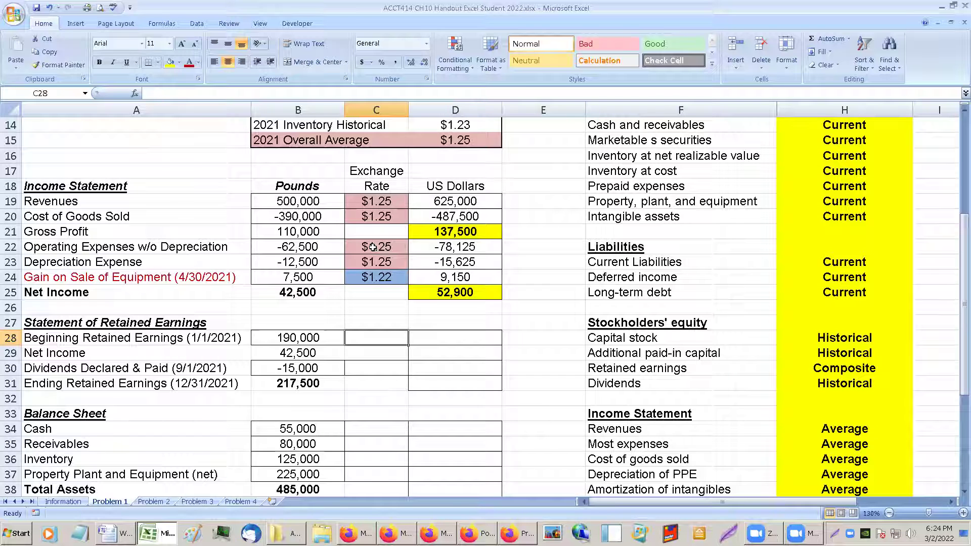
scroll(374, 243, up, 4)
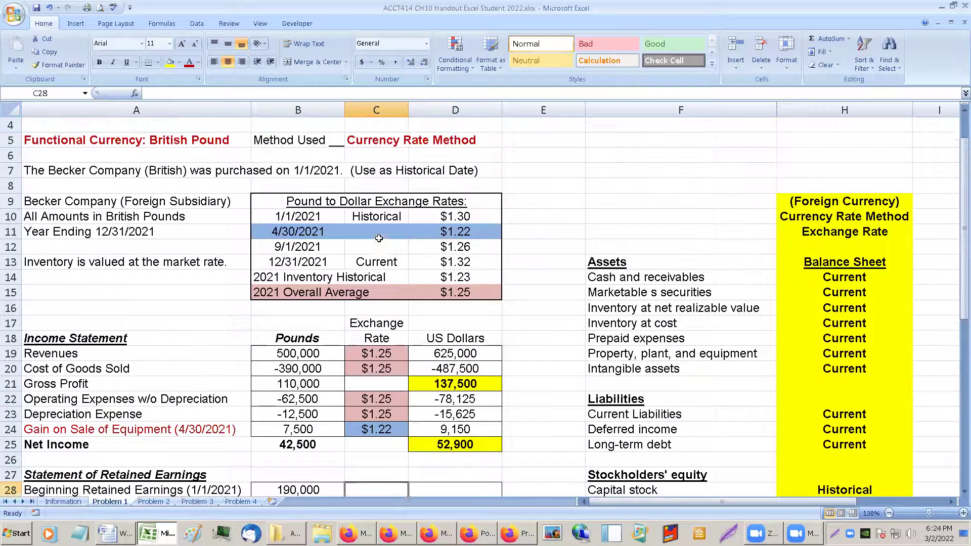
right_click(379, 238)
key(Escape)
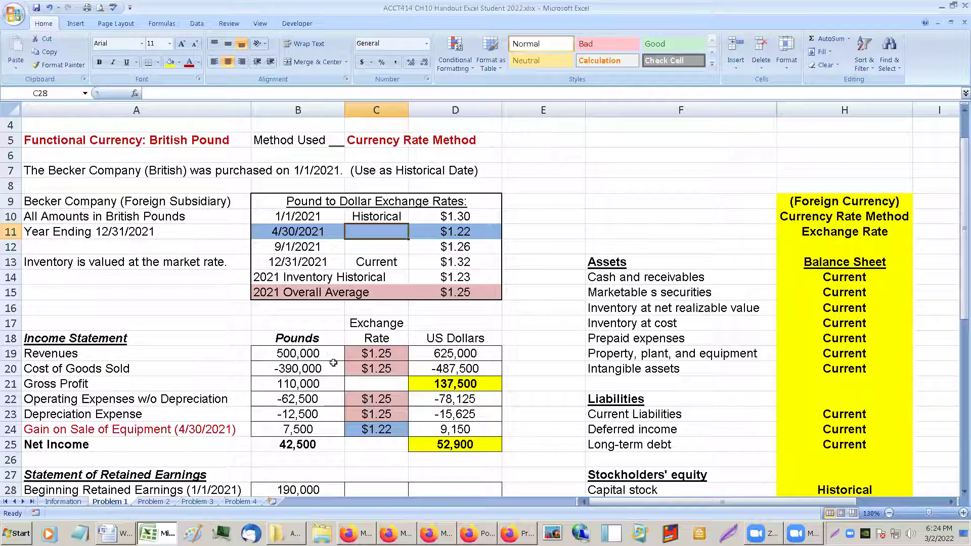
scroll(494, 373, down, 1)
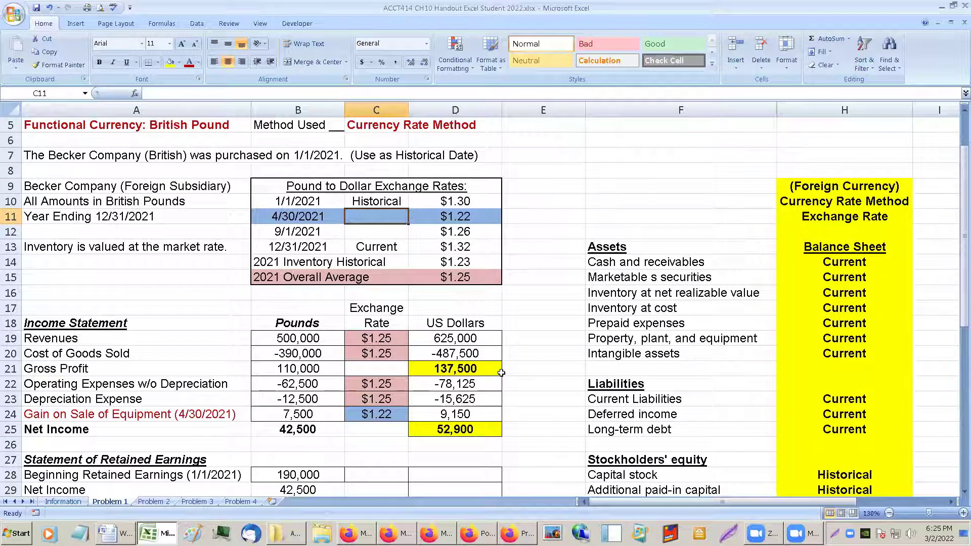
scroll(501, 373, down, 2)
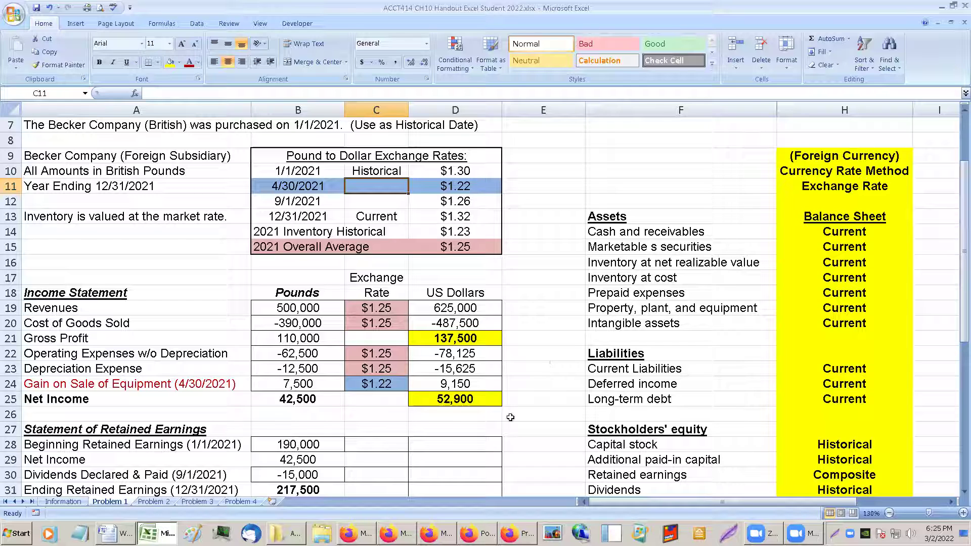
- Check the Becker Company purchase date and the method's retained earnings rate type against the Beginning Retained Earnings line
click(372, 442)
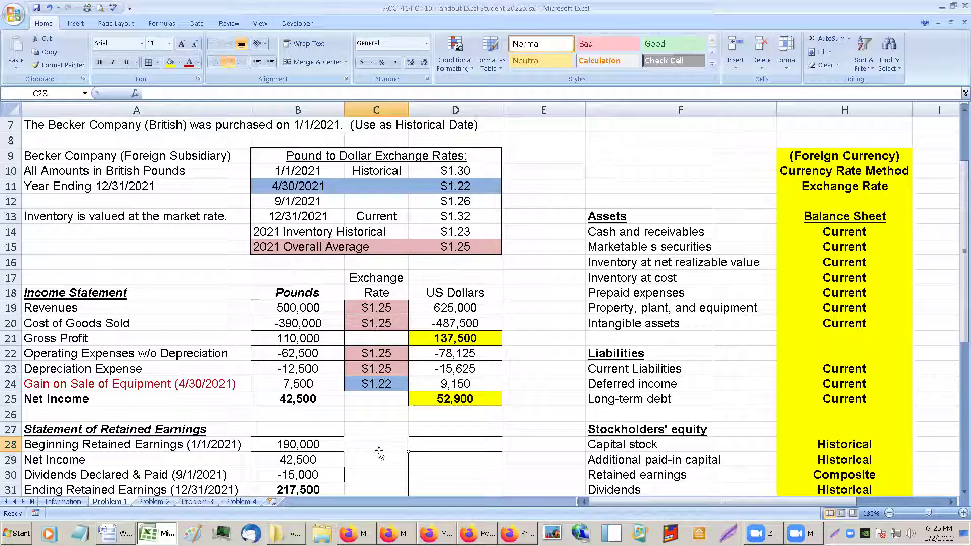
click(52, 125)
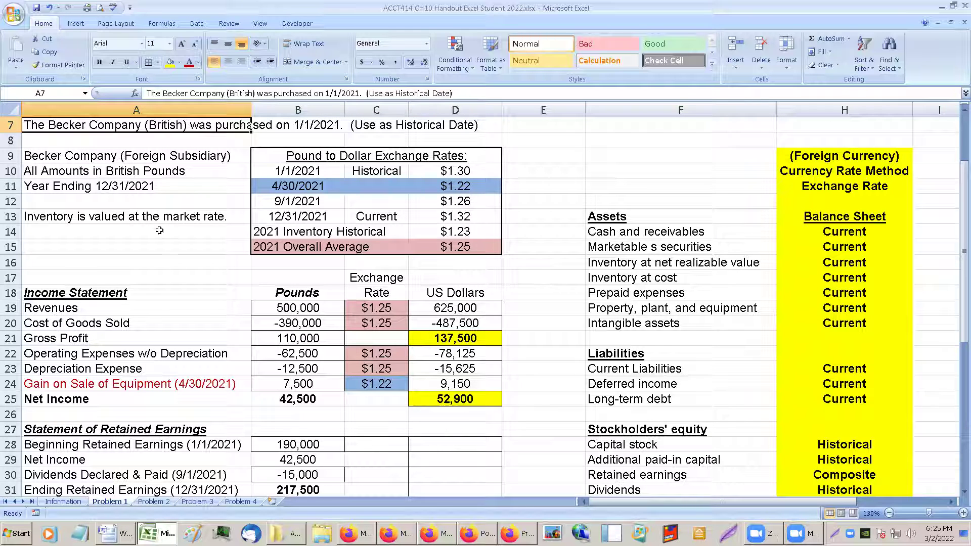
click(108, 443)
click(373, 444)
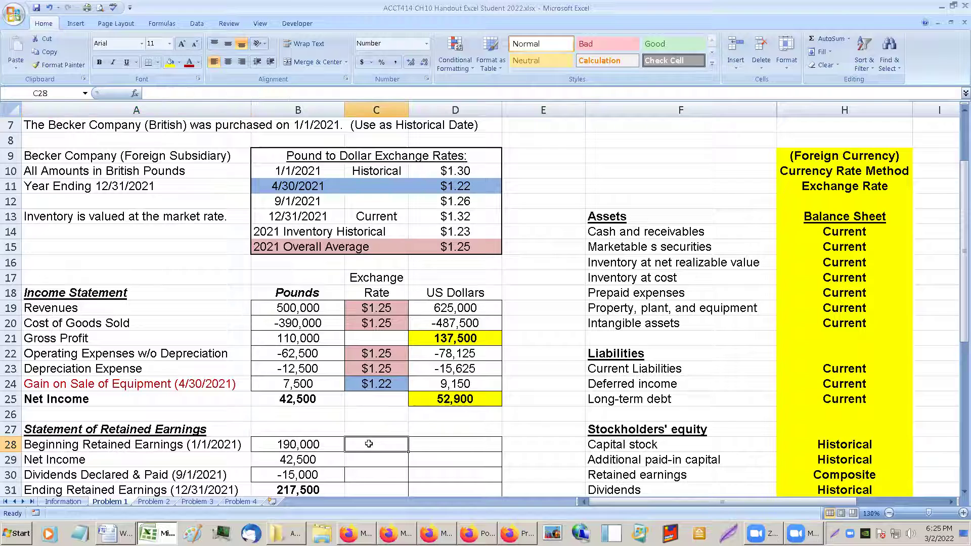
click(820, 472)
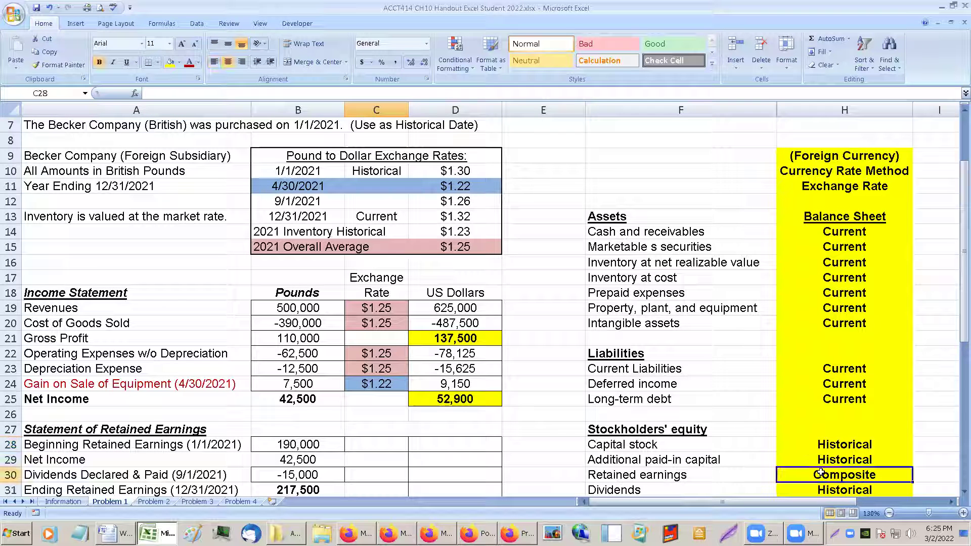
scroll(819, 442, down, 1)
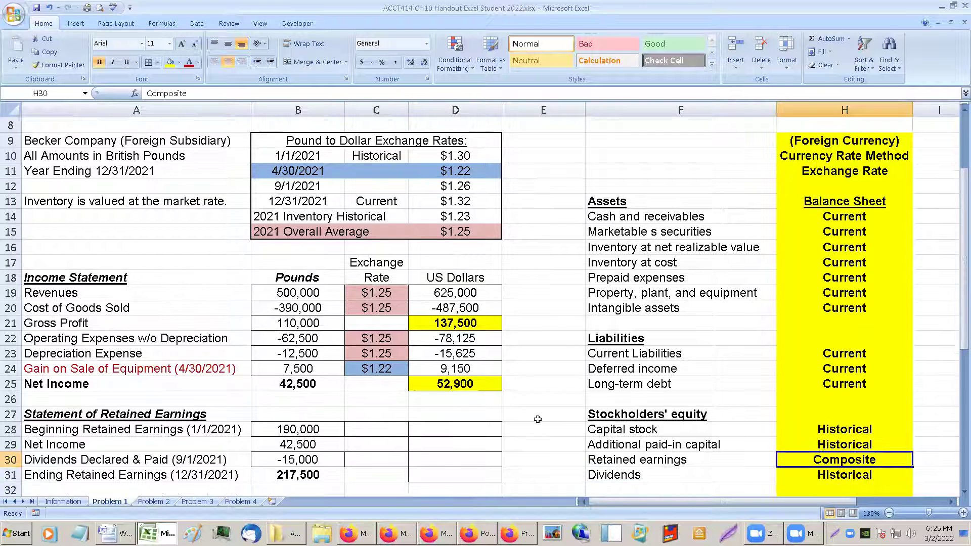
scroll(433, 398, up, 2)
click(368, 456)
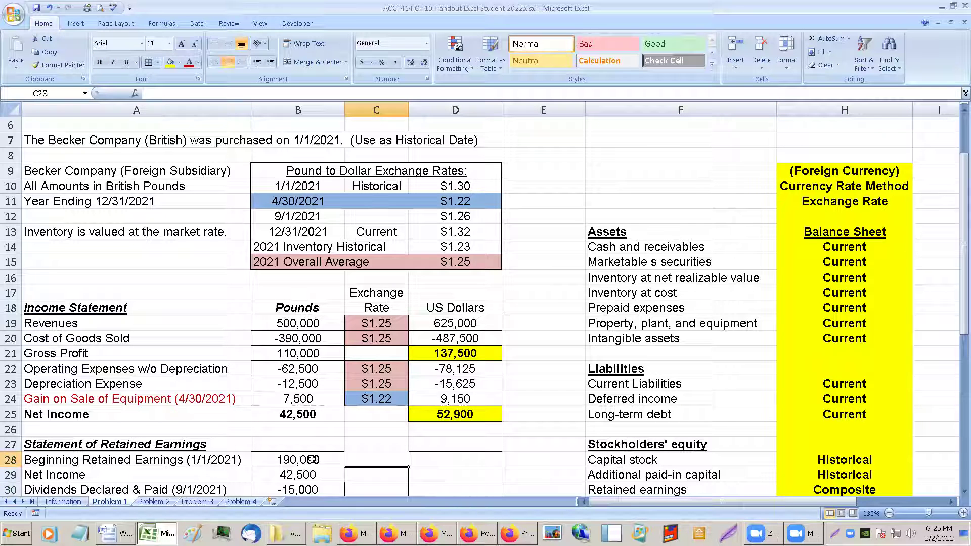
click(185, 458)
click(354, 459)
click(837, 491)
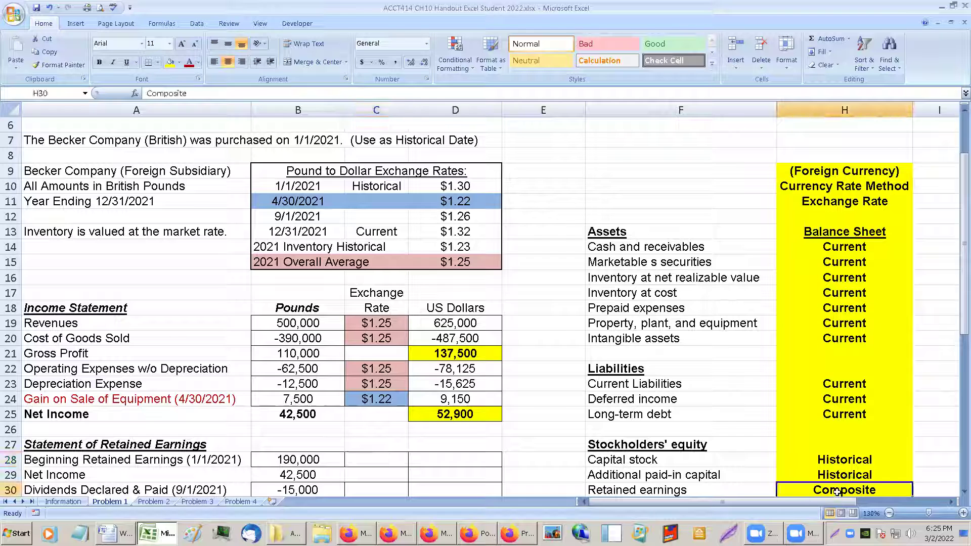
- Shade the 1/1/2021 historical exchange rate row, B10:D10, light orange
click(358, 453)
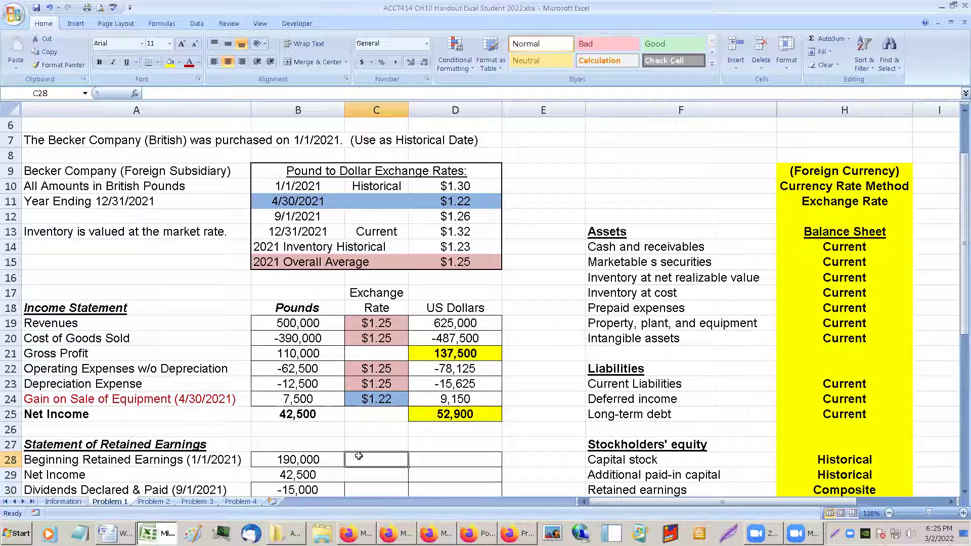
drag(267, 184, 458, 182)
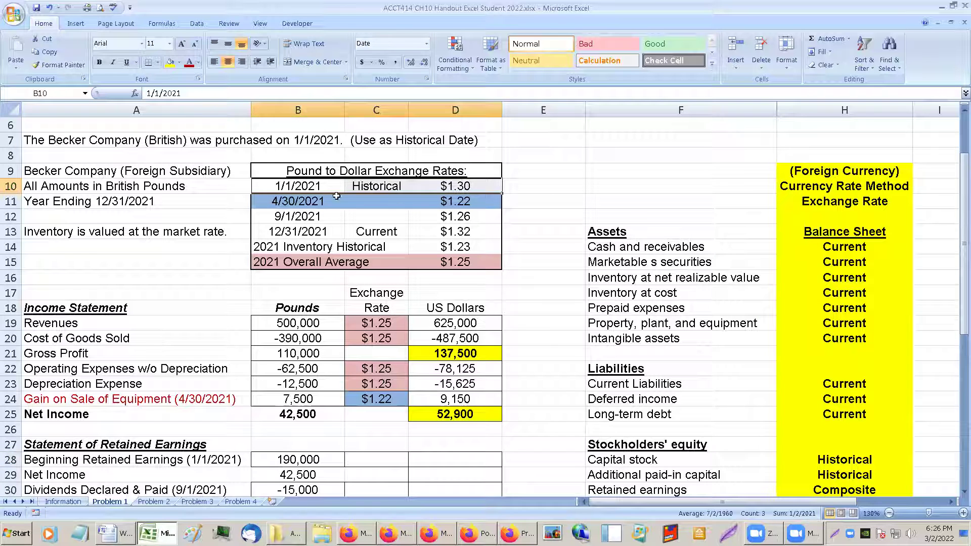
click(180, 63)
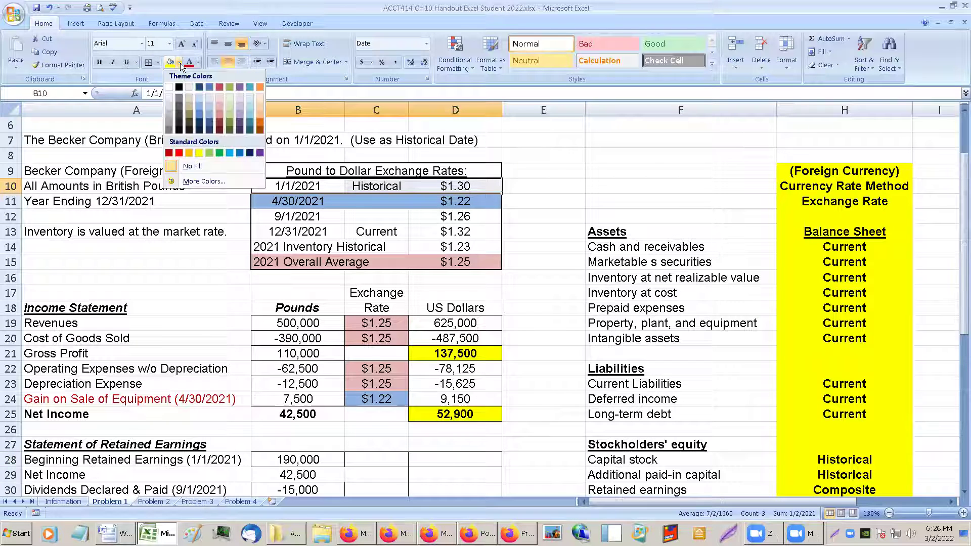
click(259, 97)
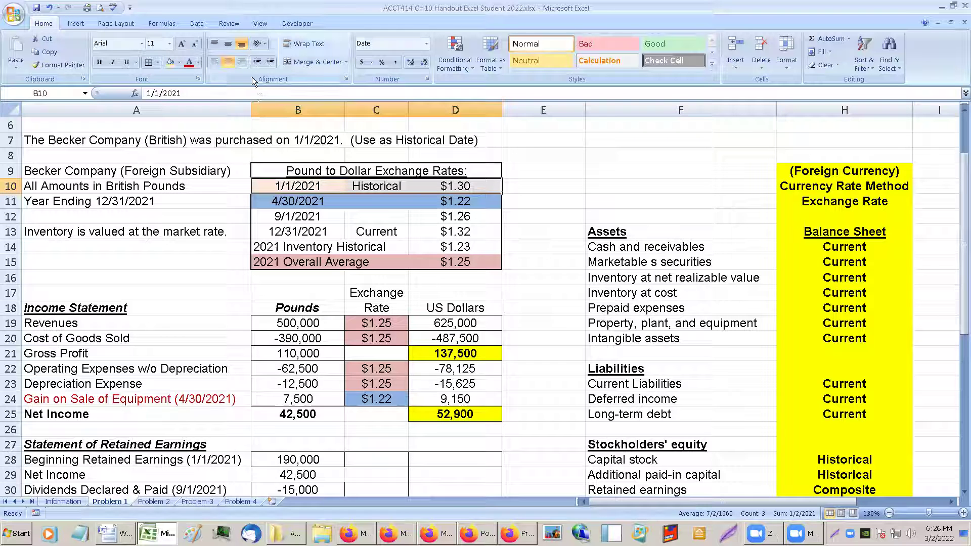
click(179, 63)
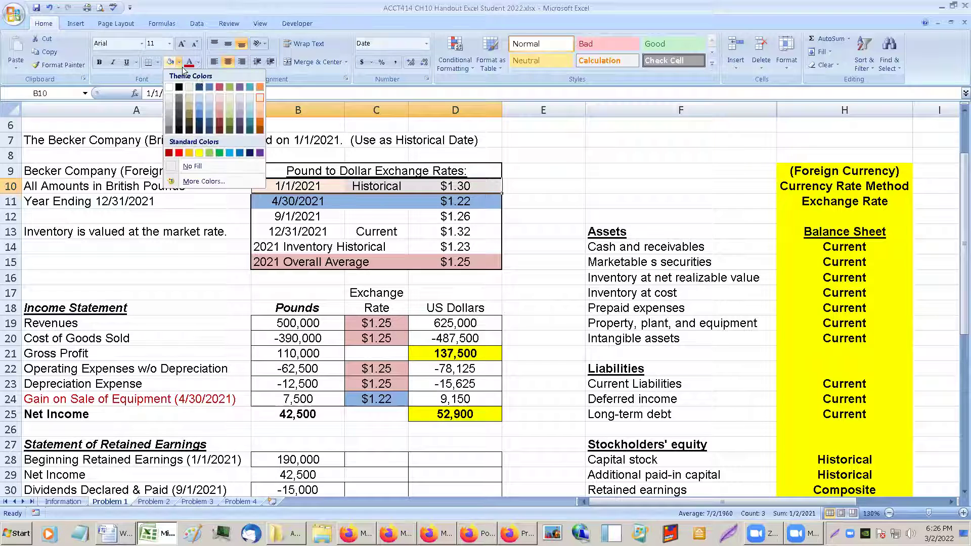
click(257, 104)
click(374, 214)
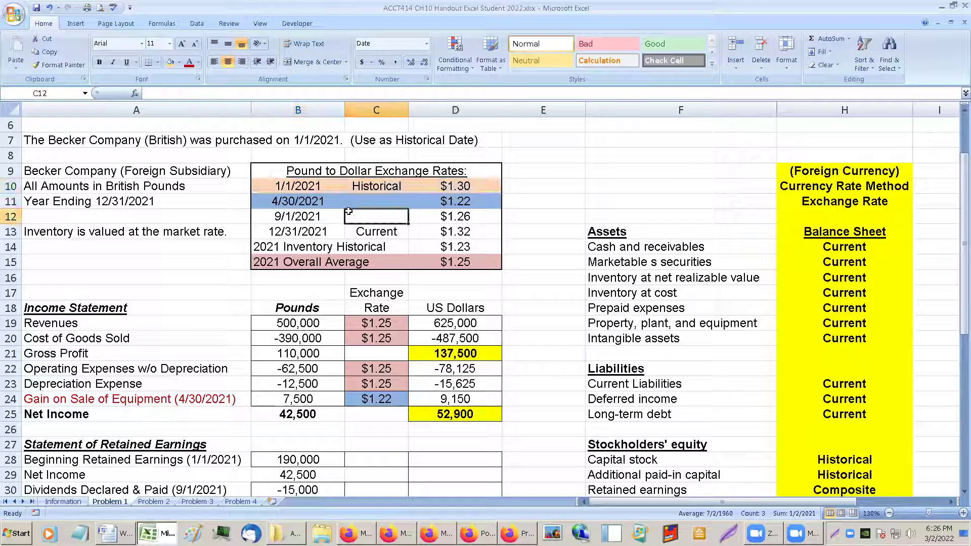
- Enter =D10 as the Beginning Retained Earnings exchange rate in C28 and fill the cell with the matching light orange
click(447, 185)
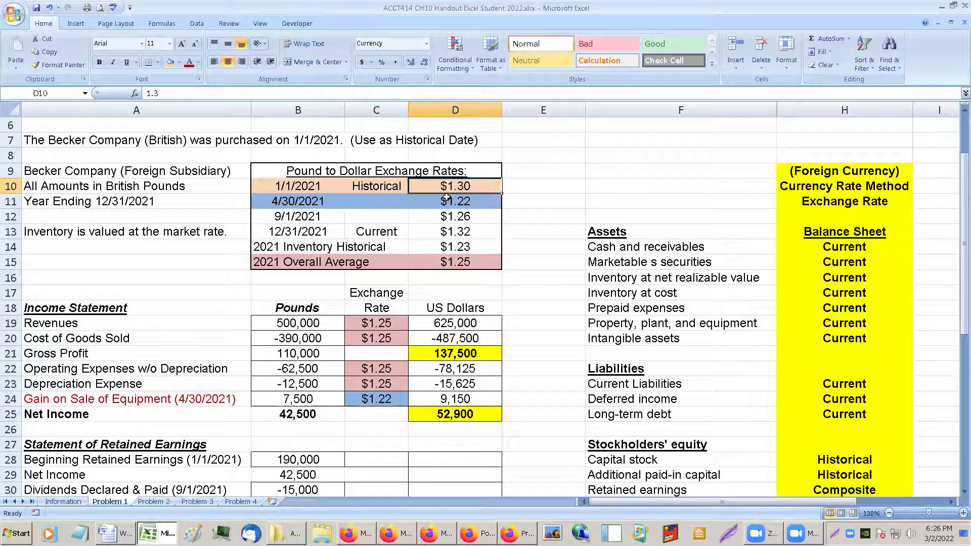
click(367, 459)
text(=)
click(462, 186)
text(+)
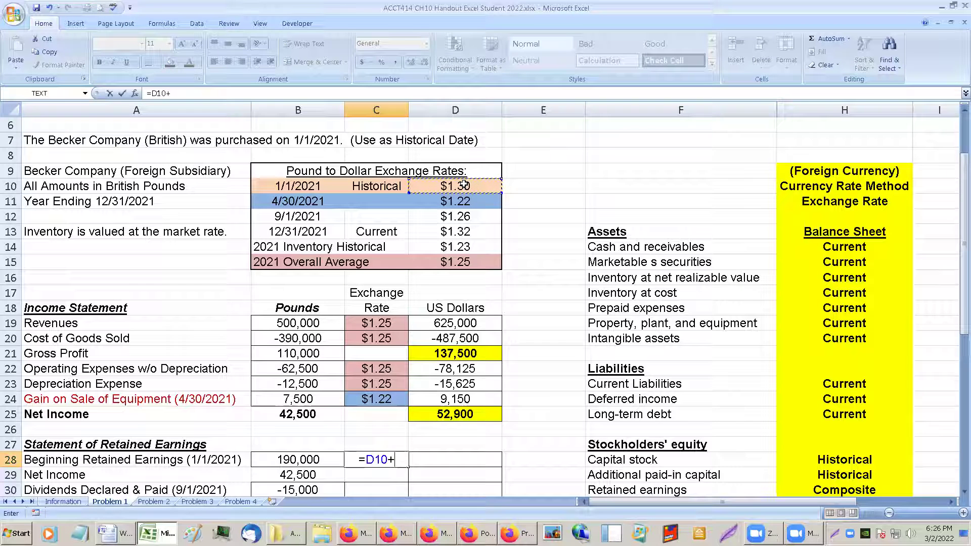
key(BackSpace)
key(Return)
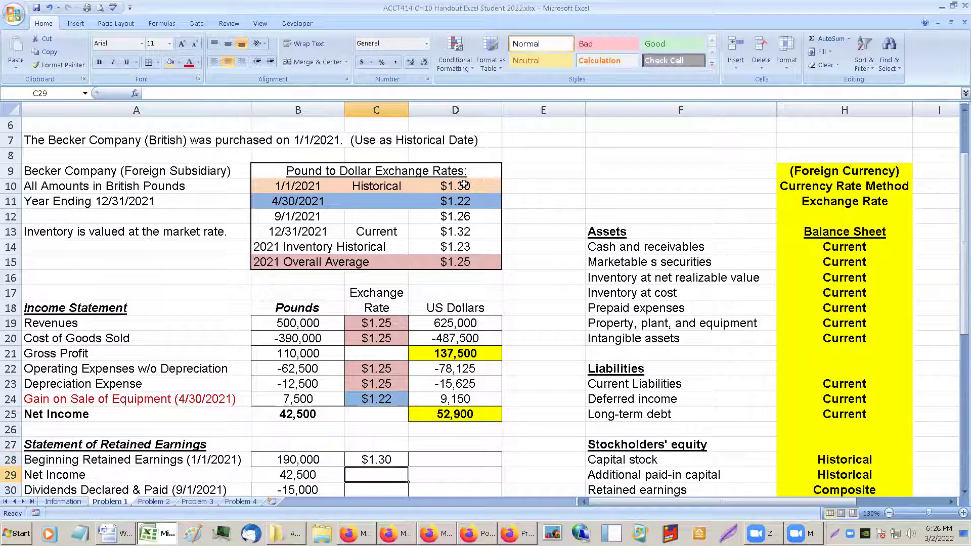
click(373, 458)
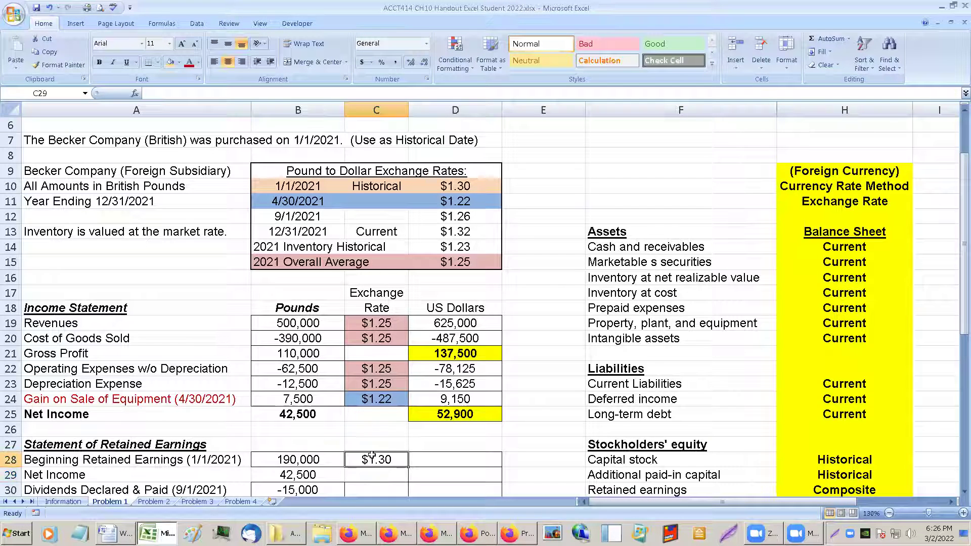
click(169, 61)
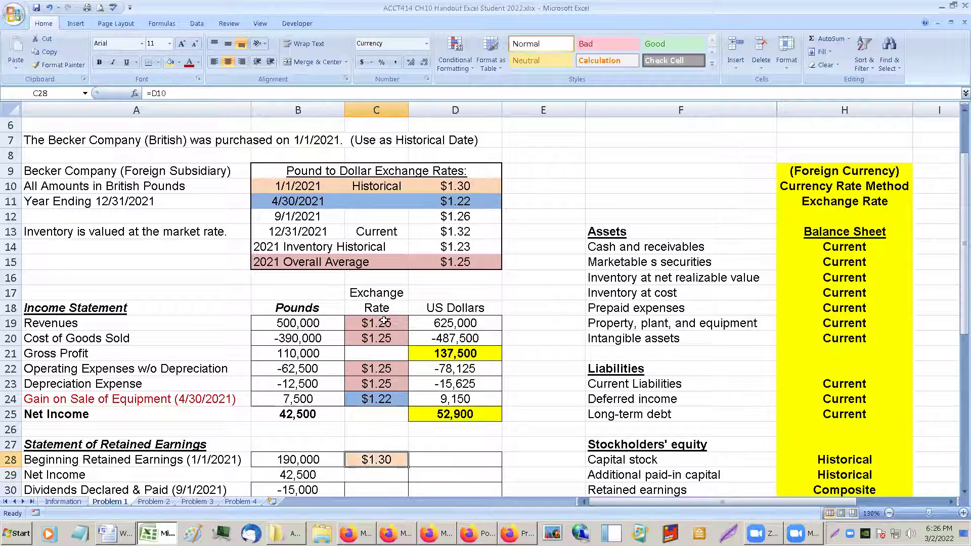
- Translate Beginning Retained Earnings into US dollars in D28 with =B28*C28
click(451, 455)
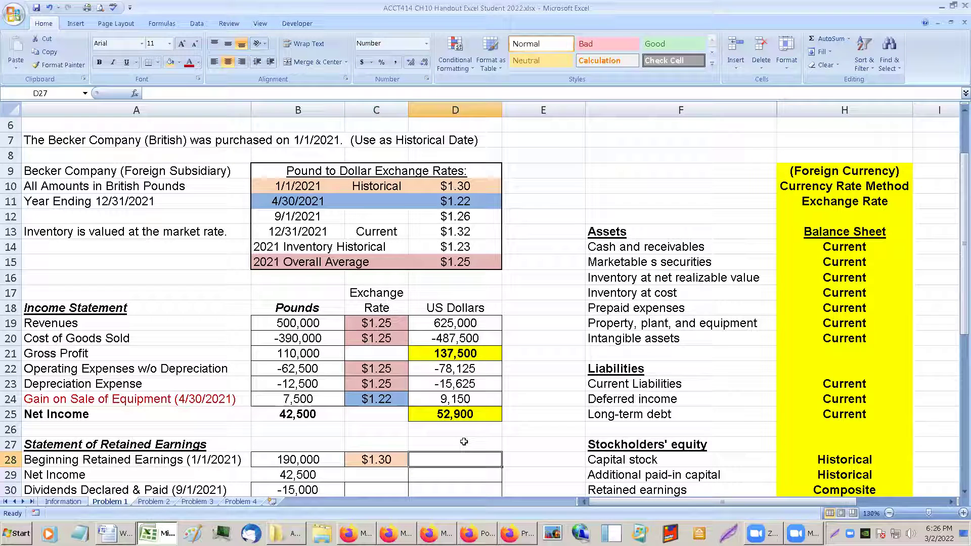
text(=)
key(Left)
key(Left)
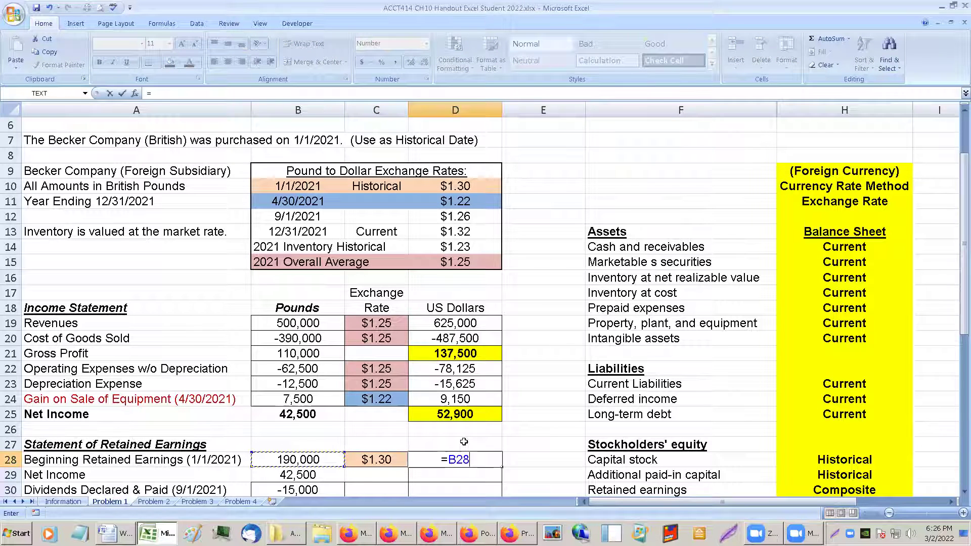
text(*)
key(Left)
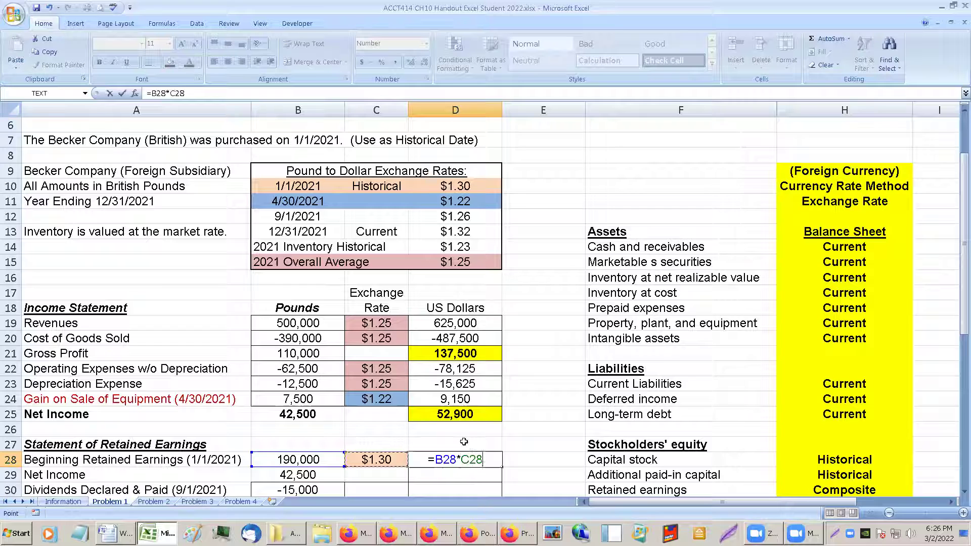
key(ctrl+Return)
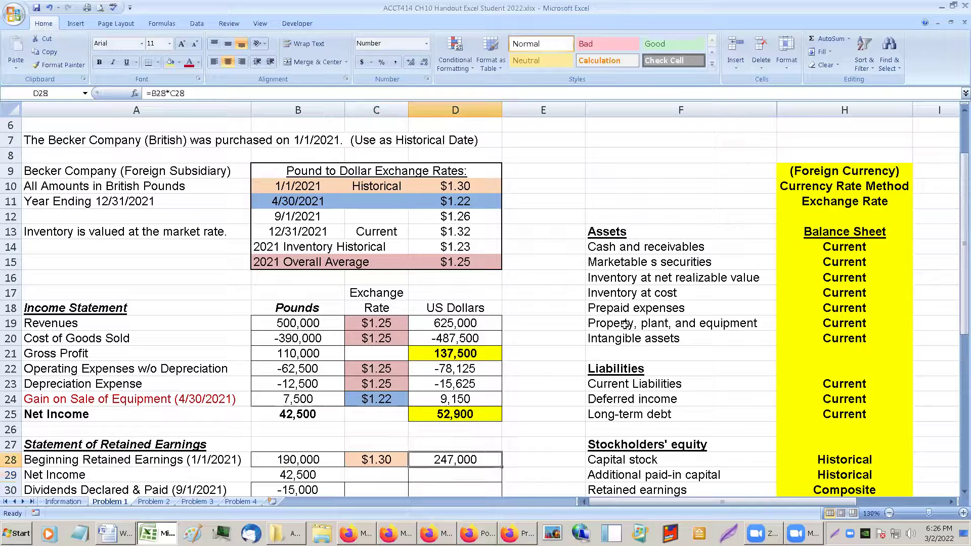
- Carry the US dollar Net Income into D29 with =D25 and format the cell bold with yellow fill
scroll(485, 457, down, 1)
click(462, 460)
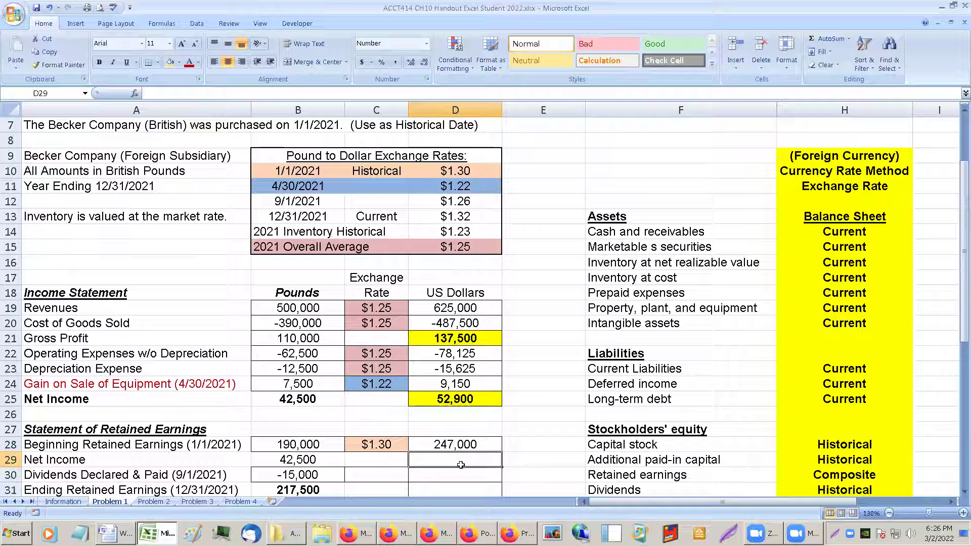
text(=)
click(459, 397)
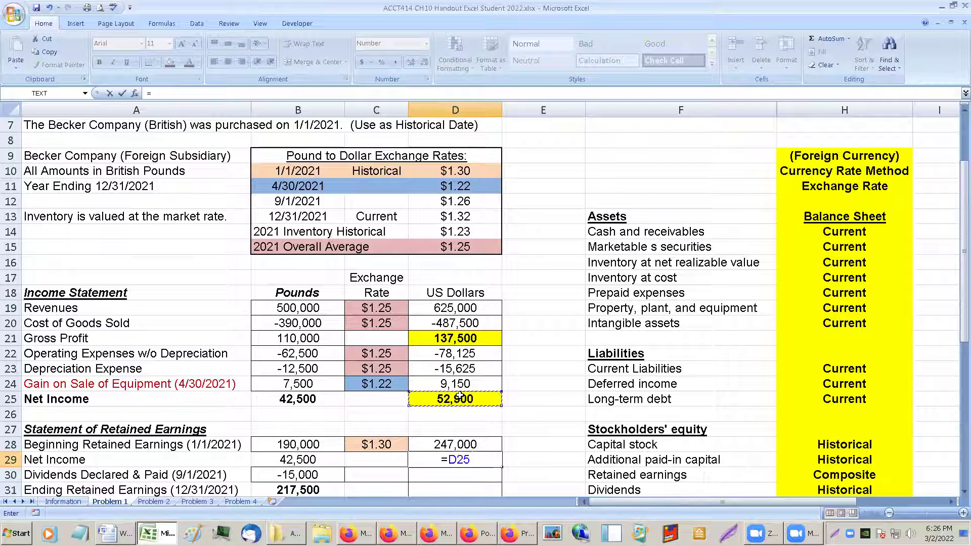
key(ctrl+Return)
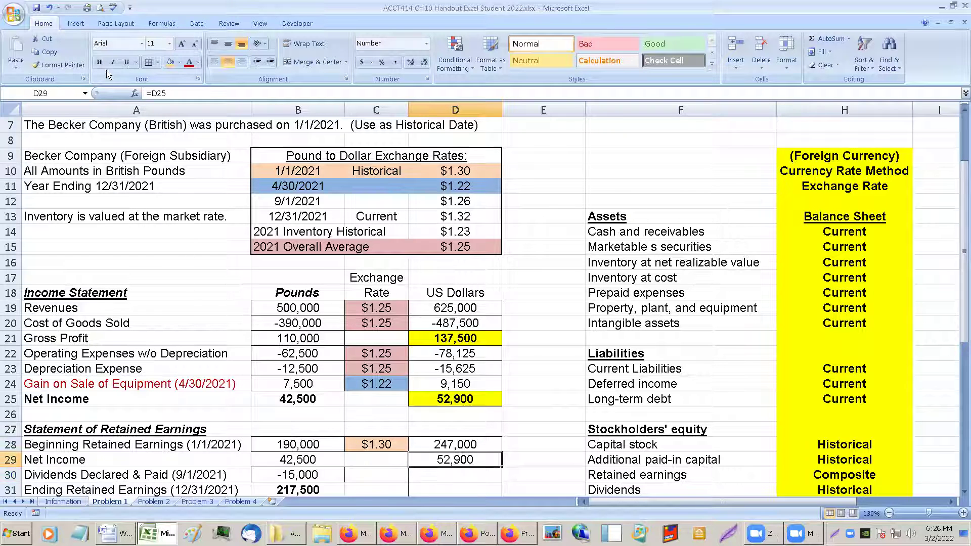
click(99, 62)
click(179, 62)
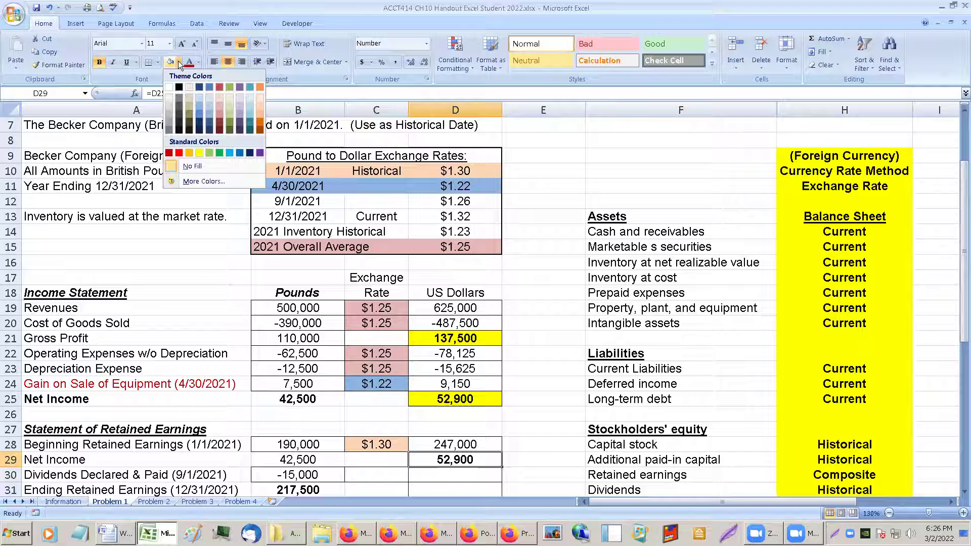
click(200, 152)
click(455, 368)
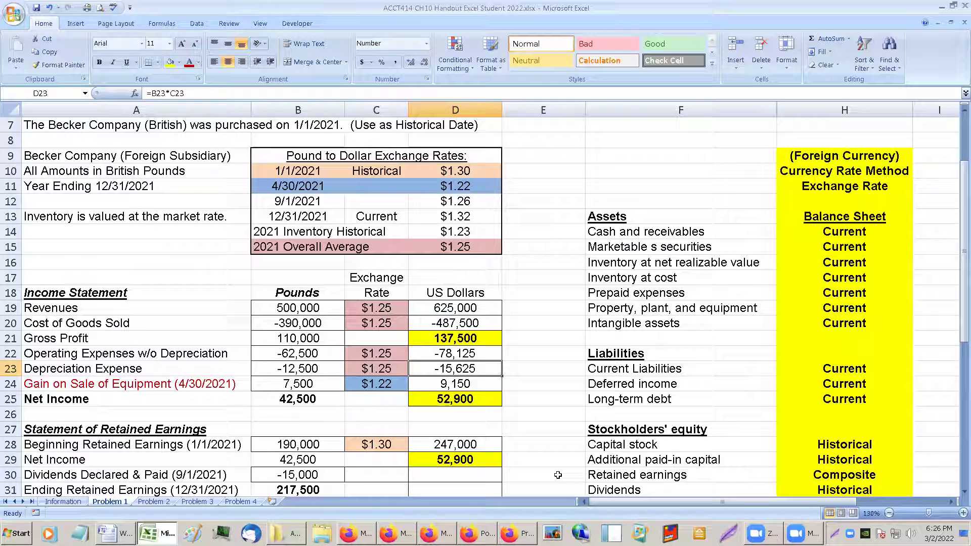
- Draw a straight downward arrow about 0.72" long beside column D, from the Net Income in row 25 to row 29
click(75, 23)
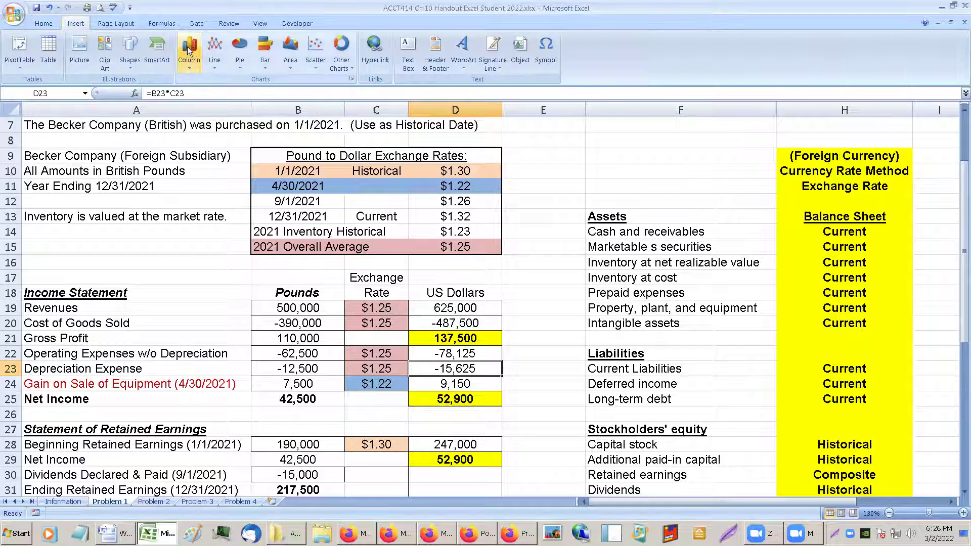
click(130, 50)
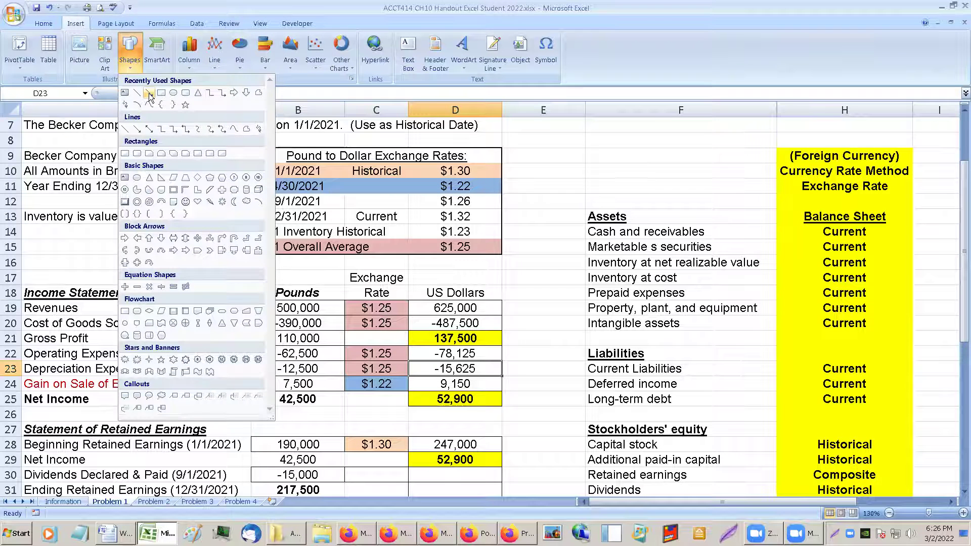
click(149, 93)
drag(511, 403, 511, 455)
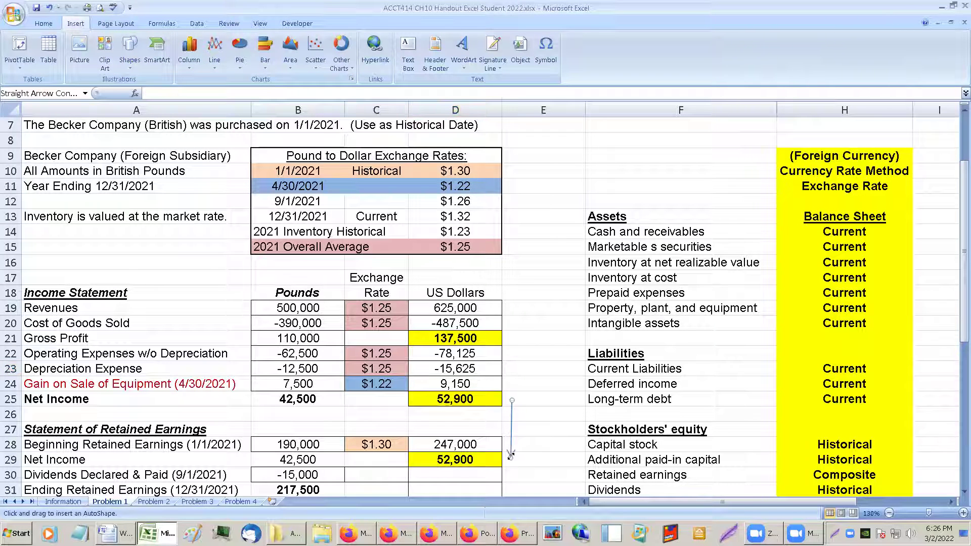
- Set the line color of the new arrow to black
right_click(511, 432)
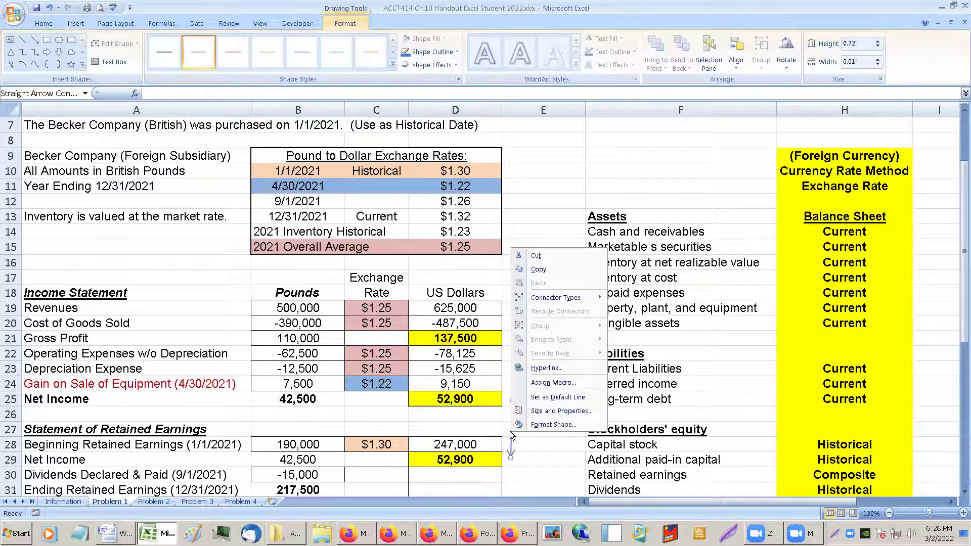
click(521, 425)
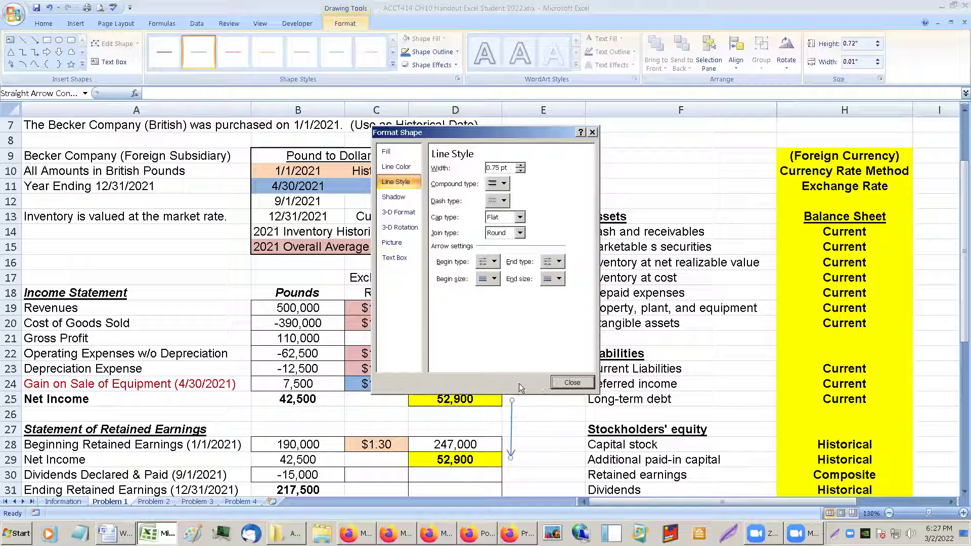
click(397, 167)
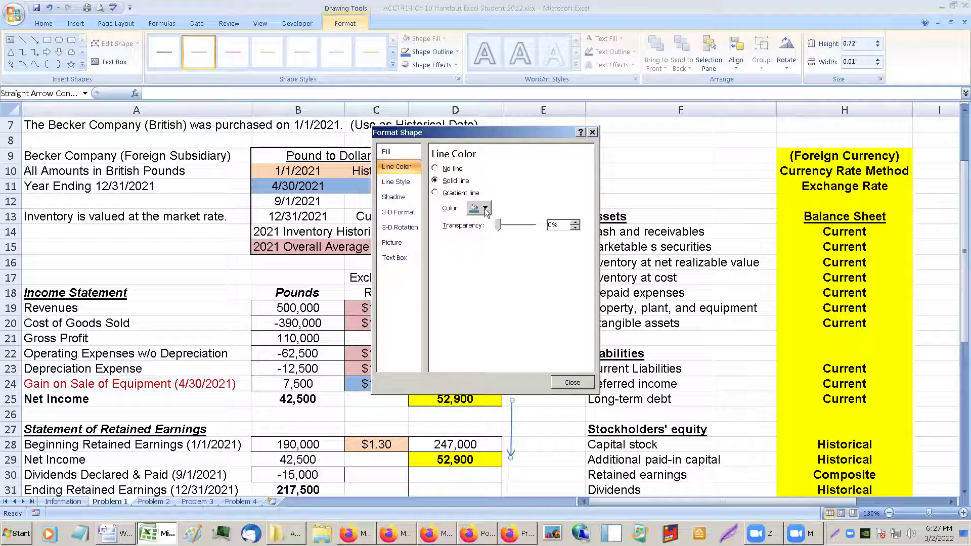
click(485, 212)
click(479, 233)
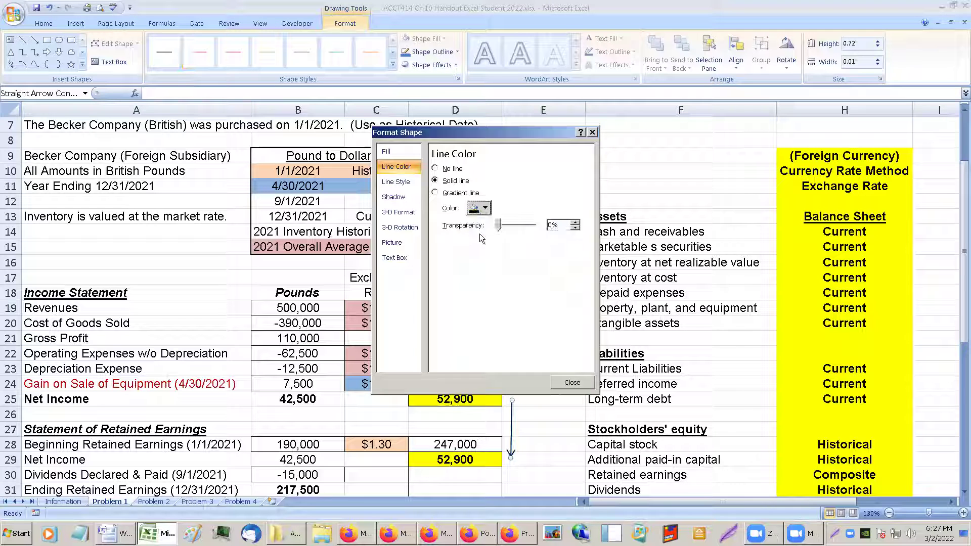
- Thicken the arrow's line to 1.75 pt and deselect the arrow
click(394, 182)
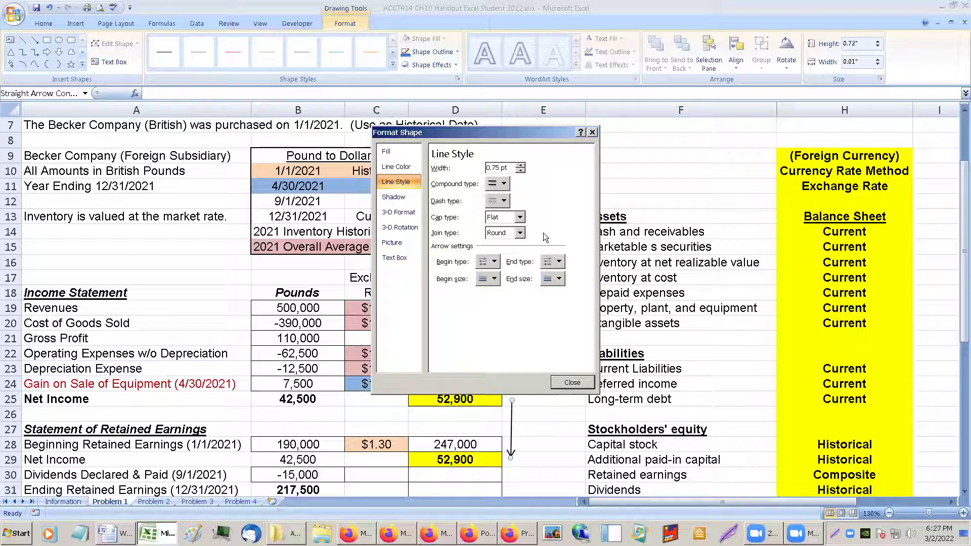
click(519, 165)
click(519, 165)
click(520, 166)
click(519, 165)
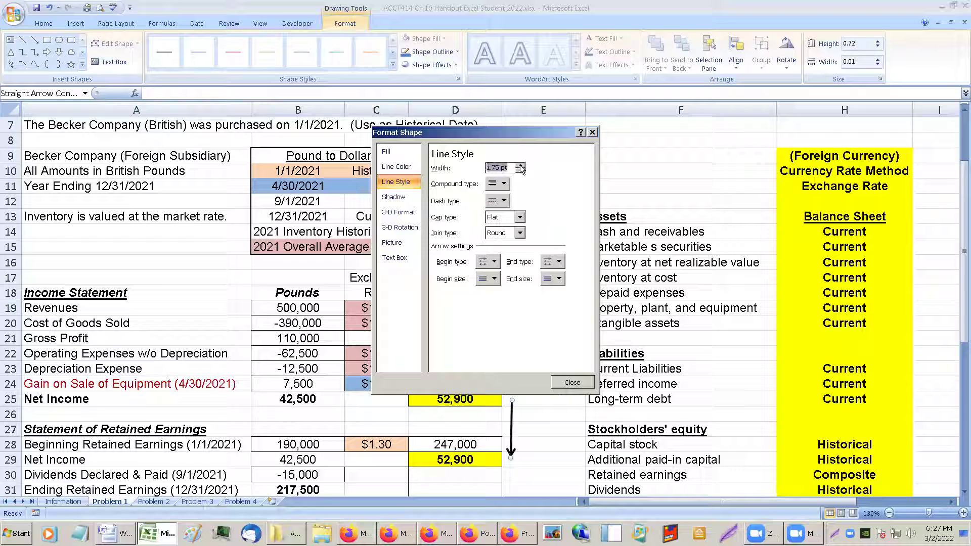
click(572, 383)
click(561, 418)
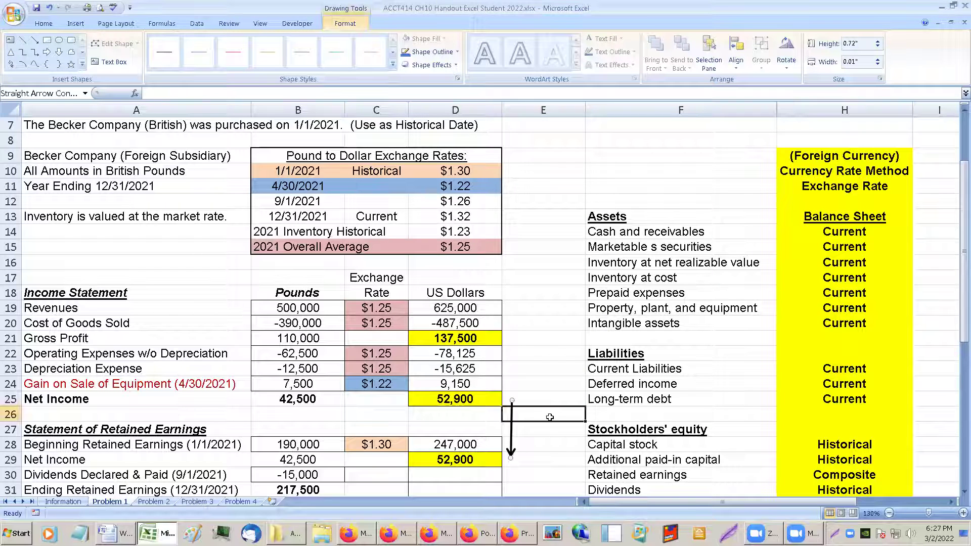
click(535, 457)
click(528, 486)
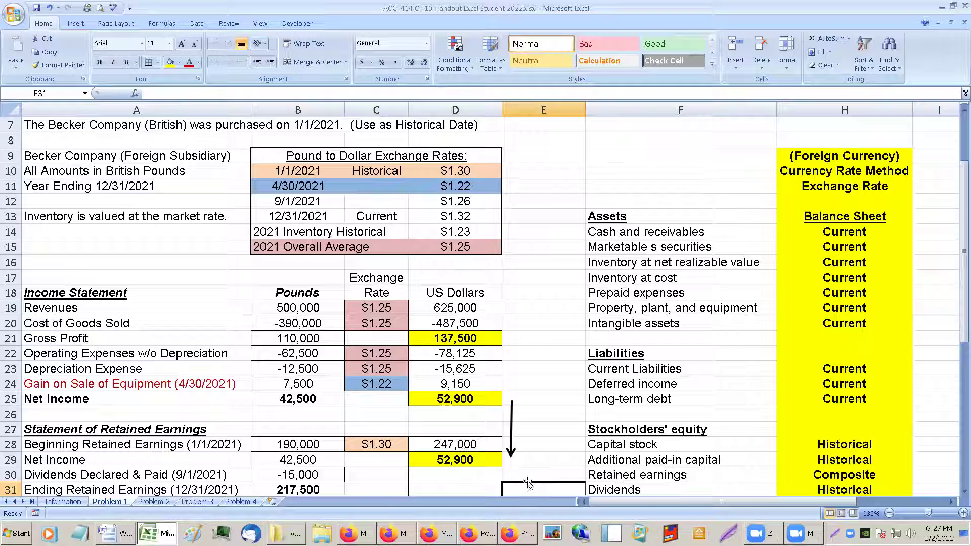
- Compare the income statement's US dollar Net Income in D25 with the linked amount in D29
click(477, 412)
click(475, 398)
click(466, 460)
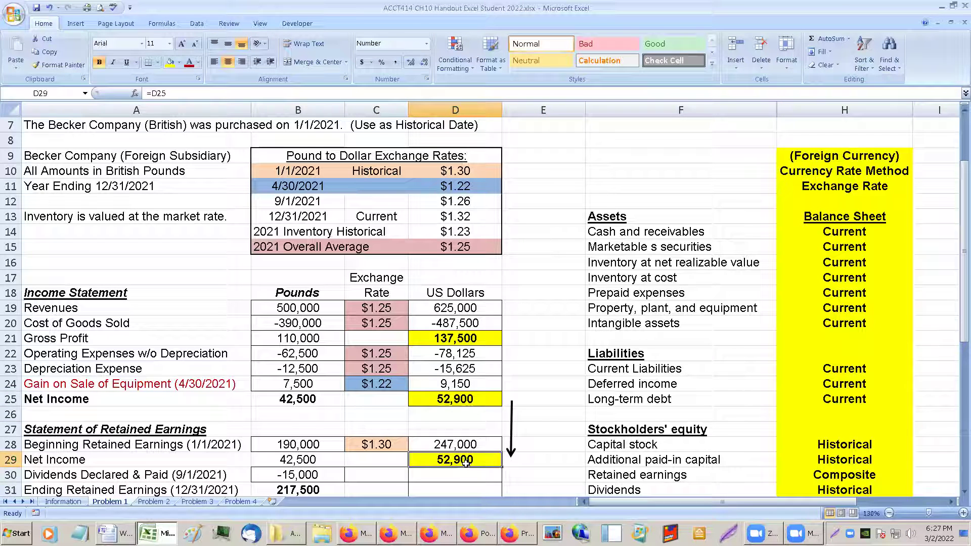
- Shade the 9/1/2021 exchange rate row B12:D12 light olive green for the dividends declared and paid
scroll(468, 461, down, 1)
click(172, 462)
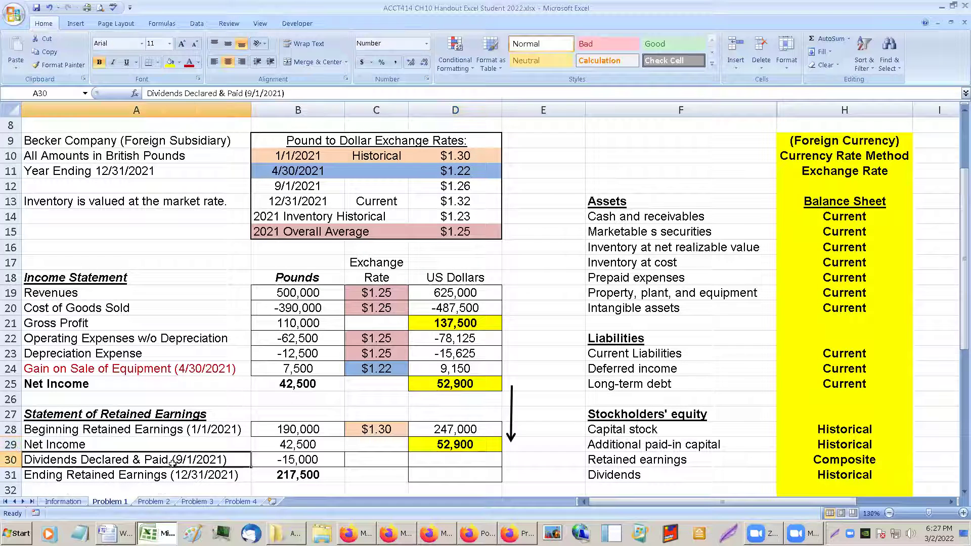
click(284, 462)
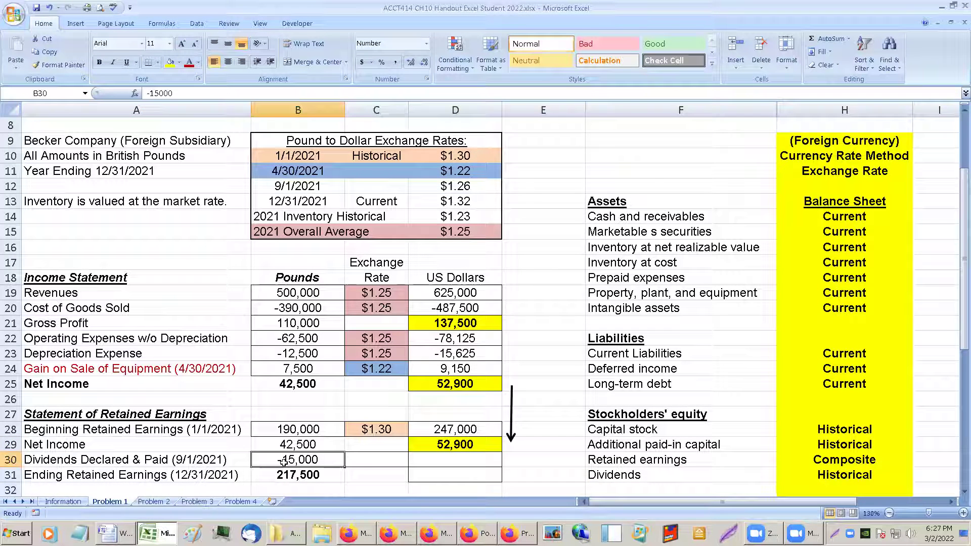
click(364, 460)
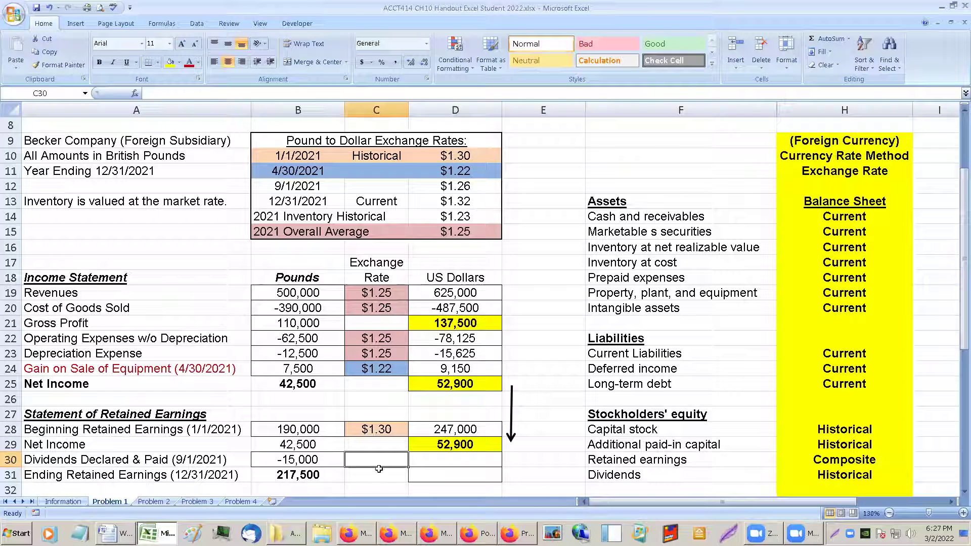
drag(283, 186, 433, 192)
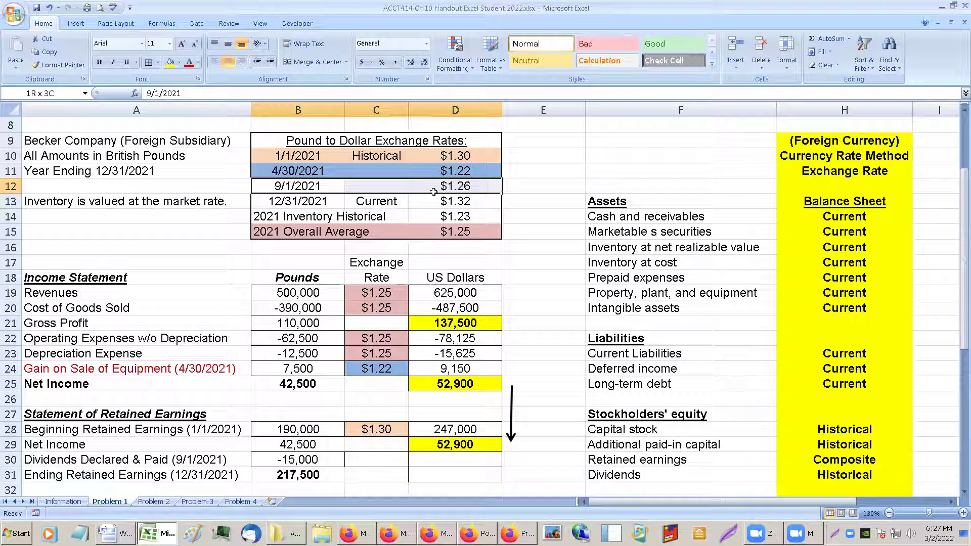
click(180, 61)
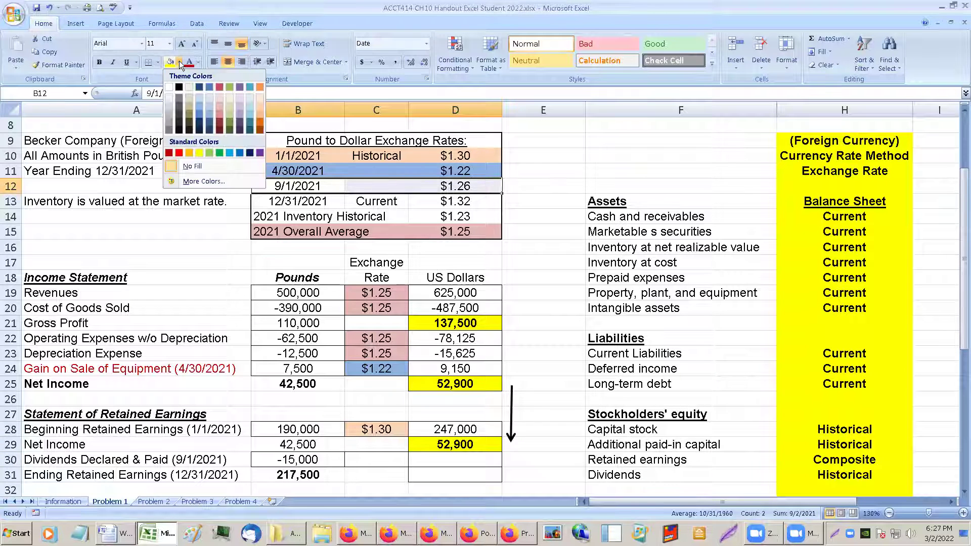
click(228, 103)
click(333, 201)
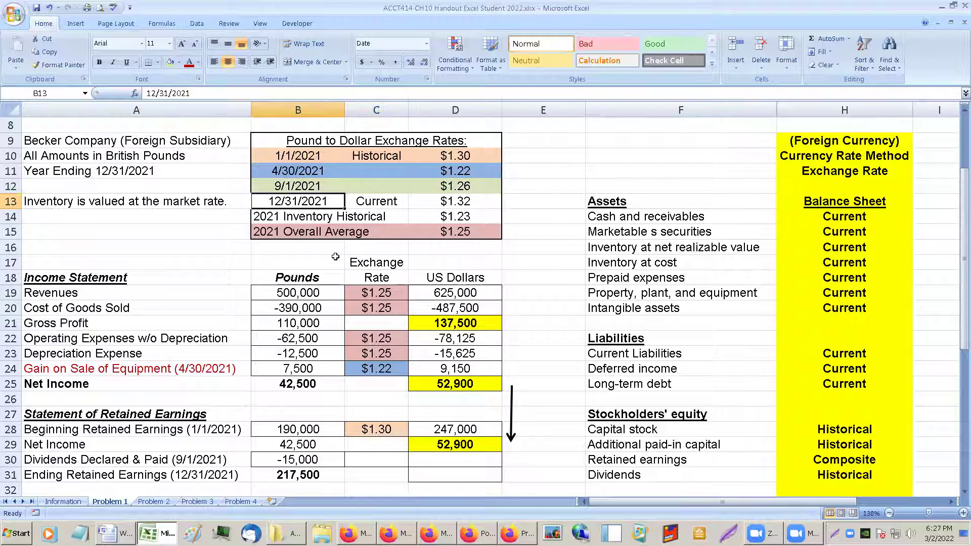
- Link the dividends' exchange rate in C30 to the 9/1/2021 rate in D12 and give it the matching light green fill
click(456, 186)
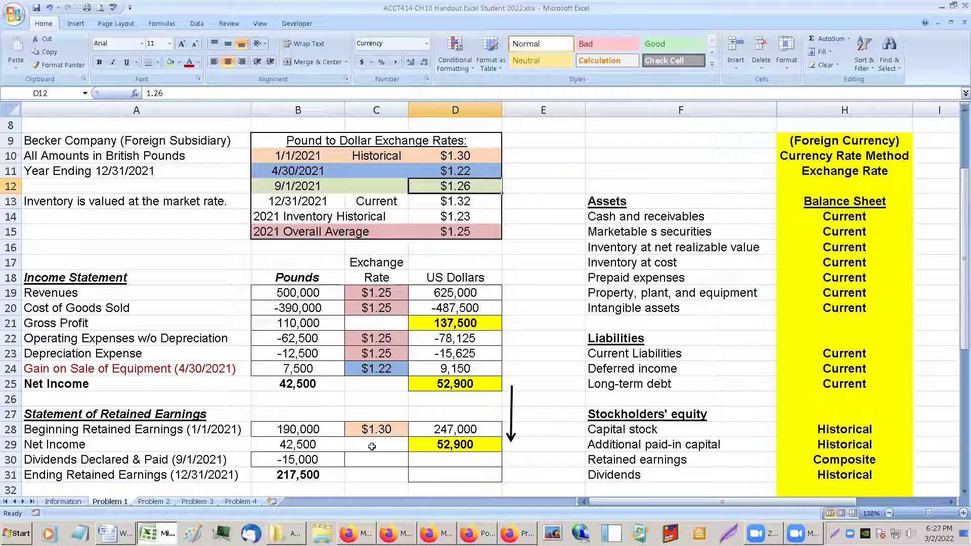
click(360, 457)
text(=)
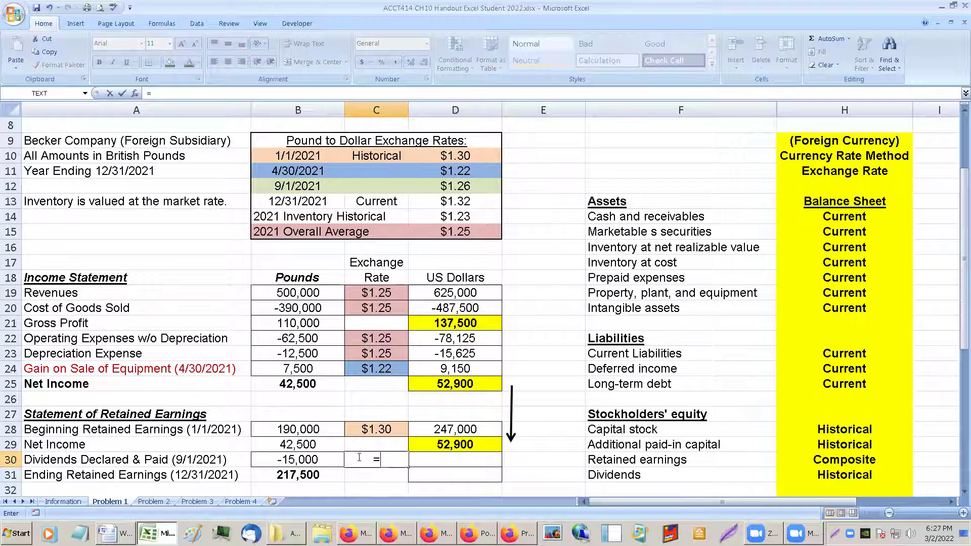
click(460, 186)
key(Return)
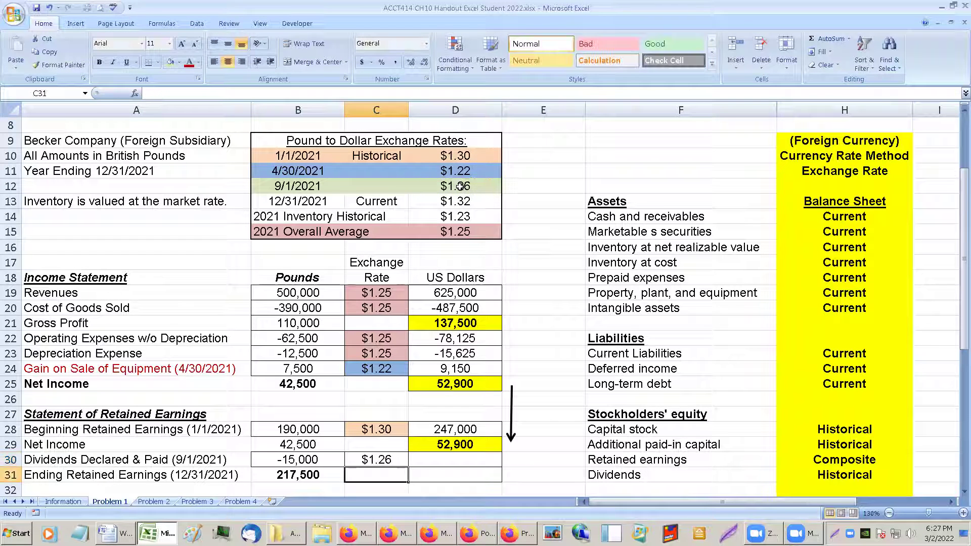
click(364, 457)
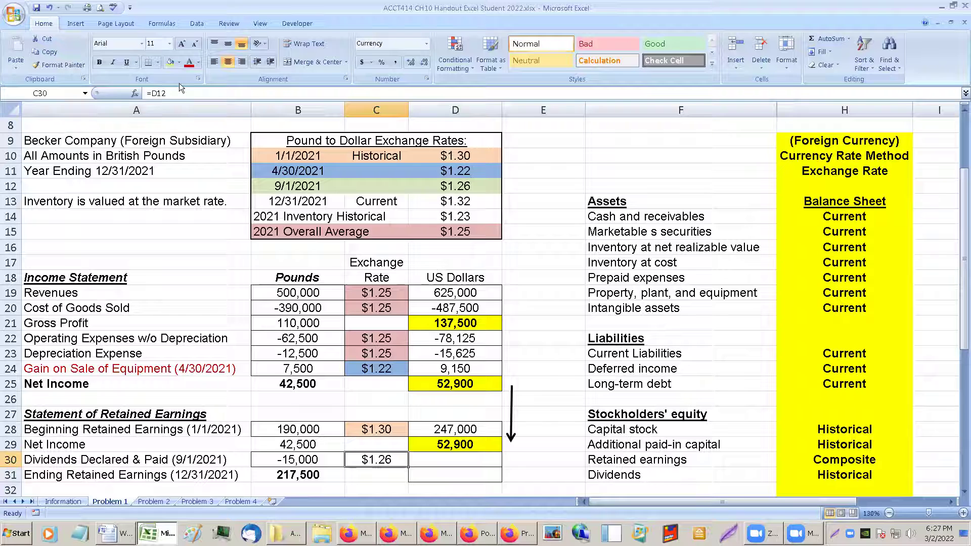
click(171, 62)
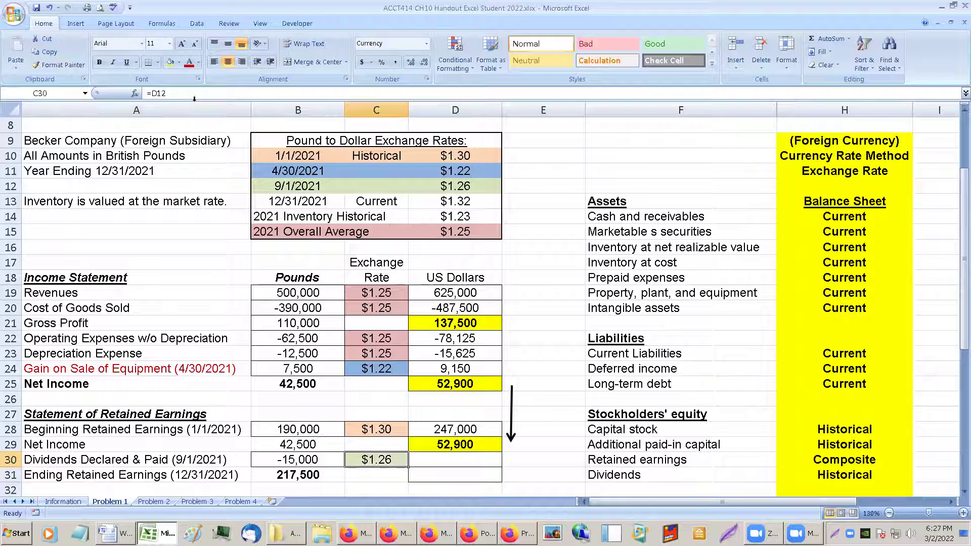
- Calculate the US dollar Dividends Declared & Paid in D30 with the formula =B30*C30
click(453, 462)
text(=)
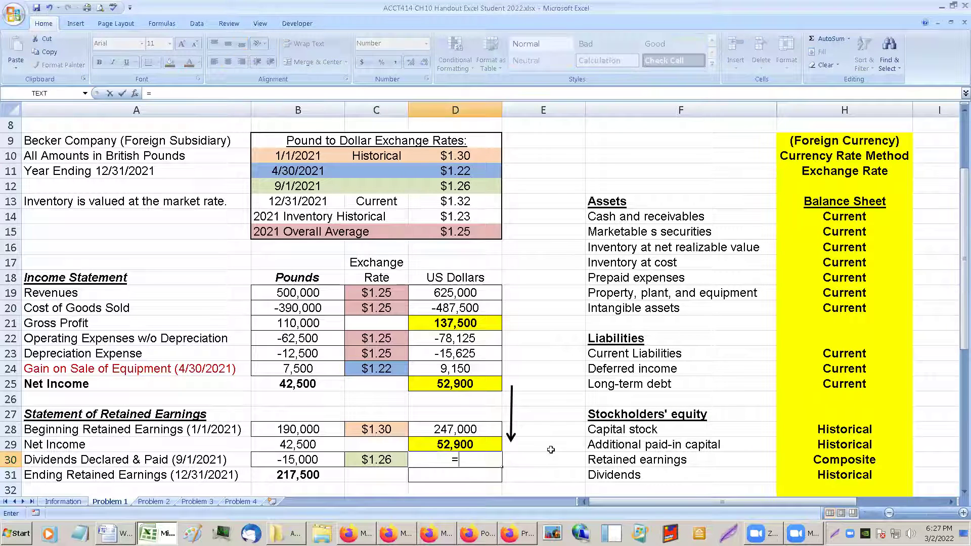
key(Left)
key(Left)
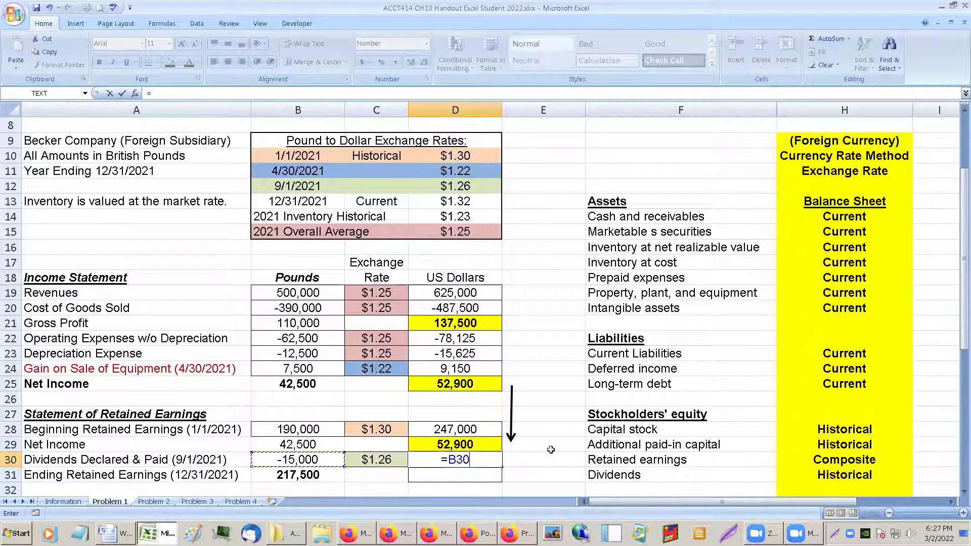
text(*)
key(Left)
key(Return)
key(Up)
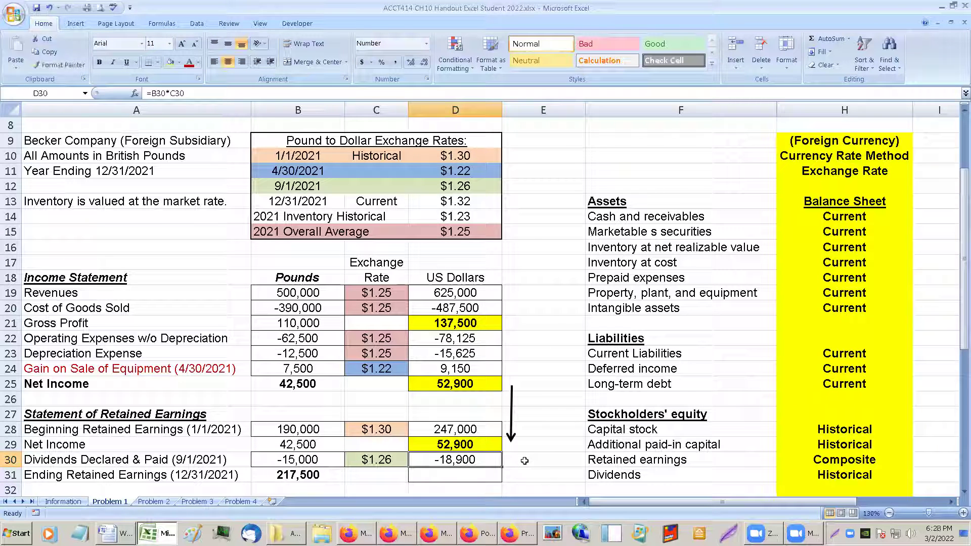
- Total D28:D30 with AutoSum to get the US dollar Ending Retained Earnings in D31
drag(450, 432, 448, 473)
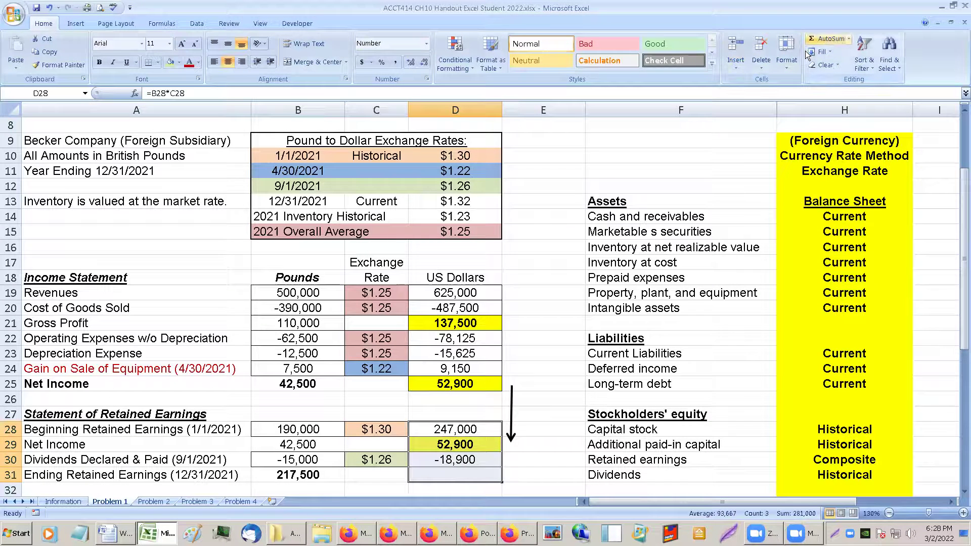
click(829, 38)
click(469, 475)
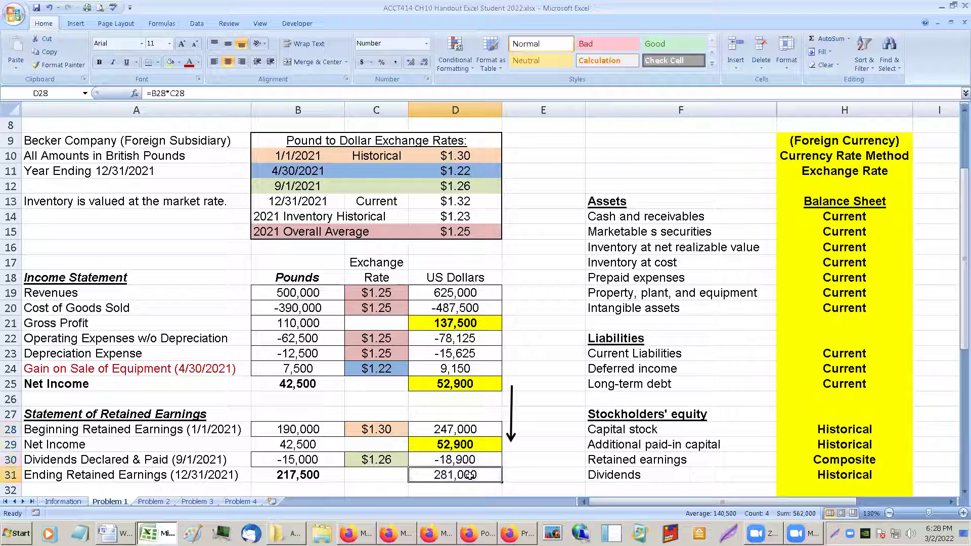
click(470, 476)
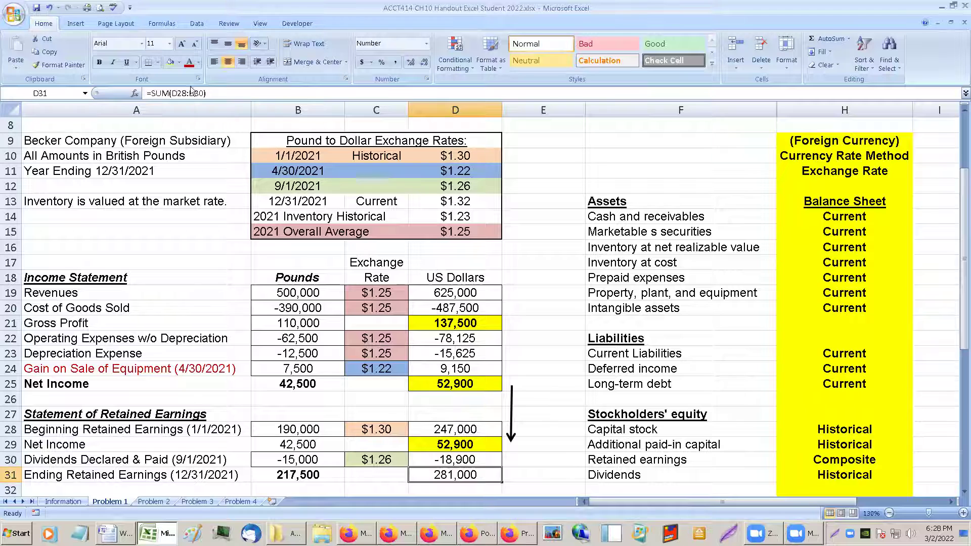
- Give the US dollar Ending Retained Earnings cell D31 a light tan fill and make its amount bold
click(179, 62)
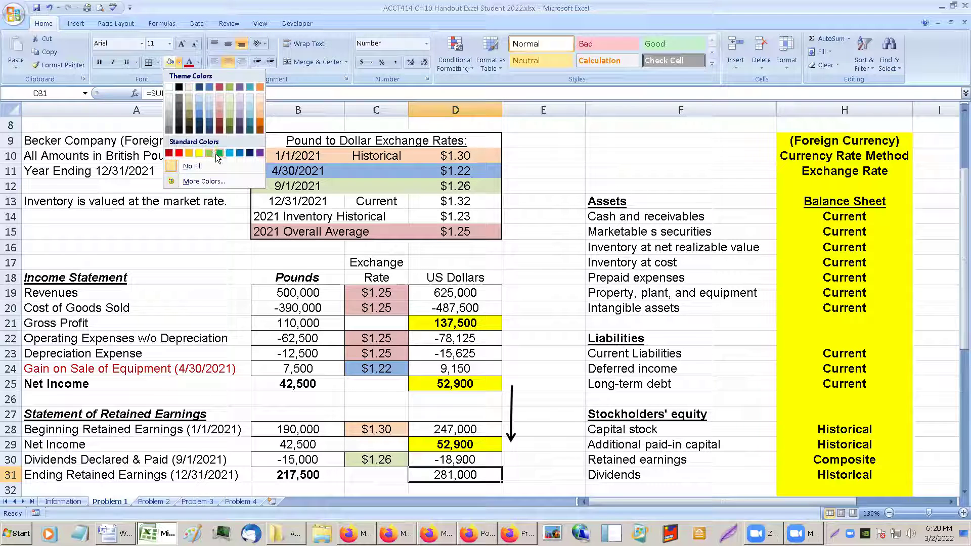
key(Escape)
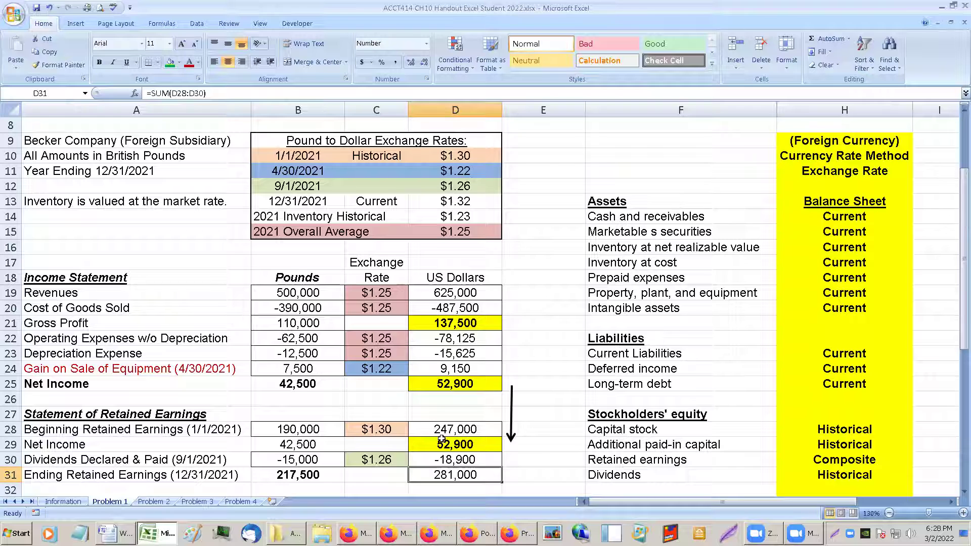
click(179, 62)
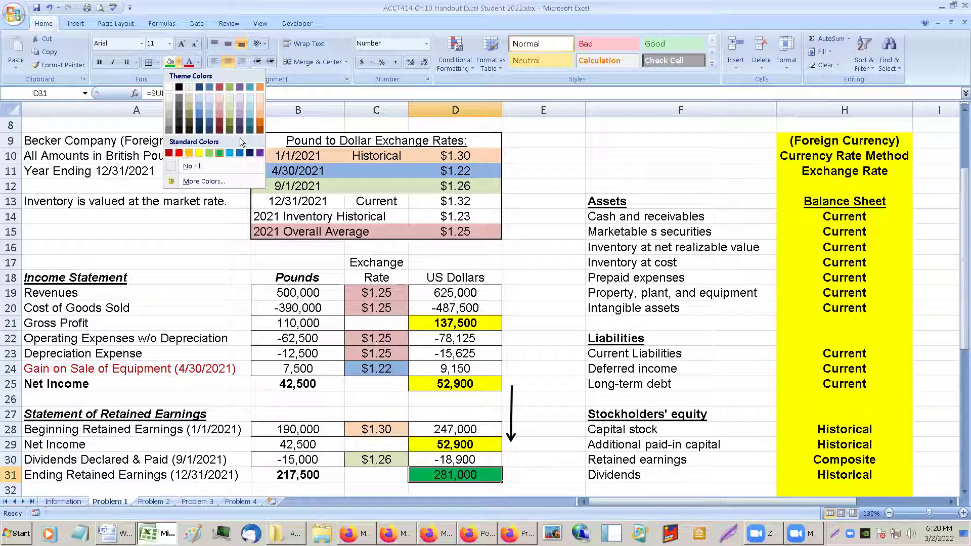
click(191, 94)
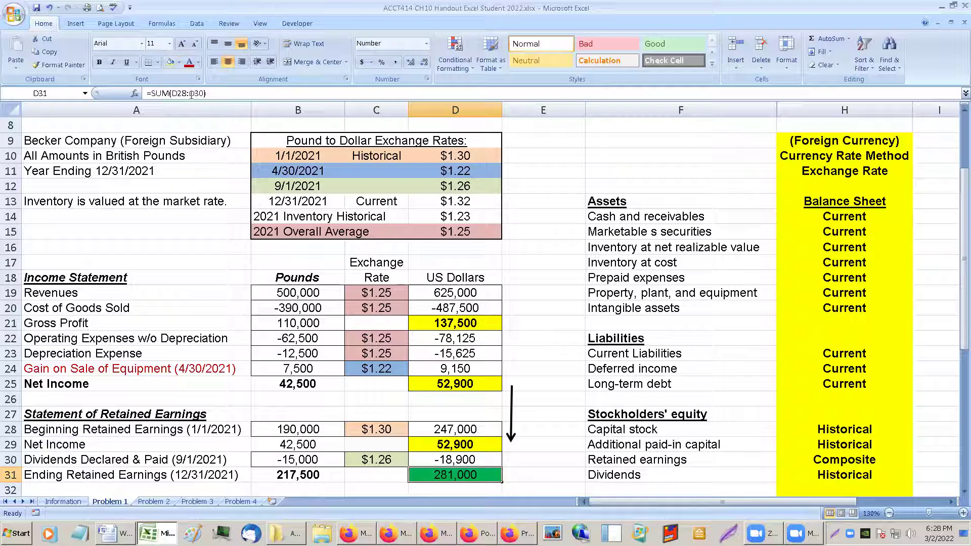
click(482, 313)
click(466, 474)
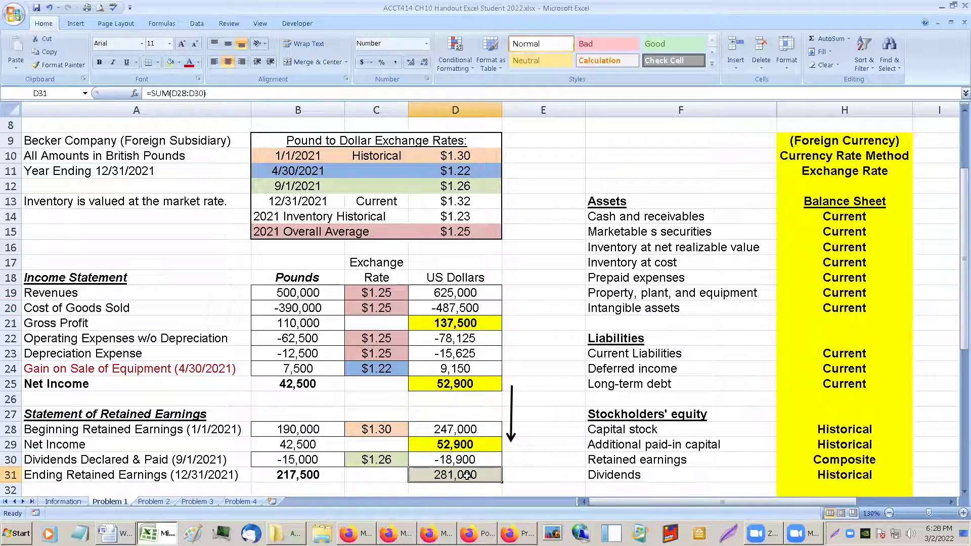
click(99, 61)
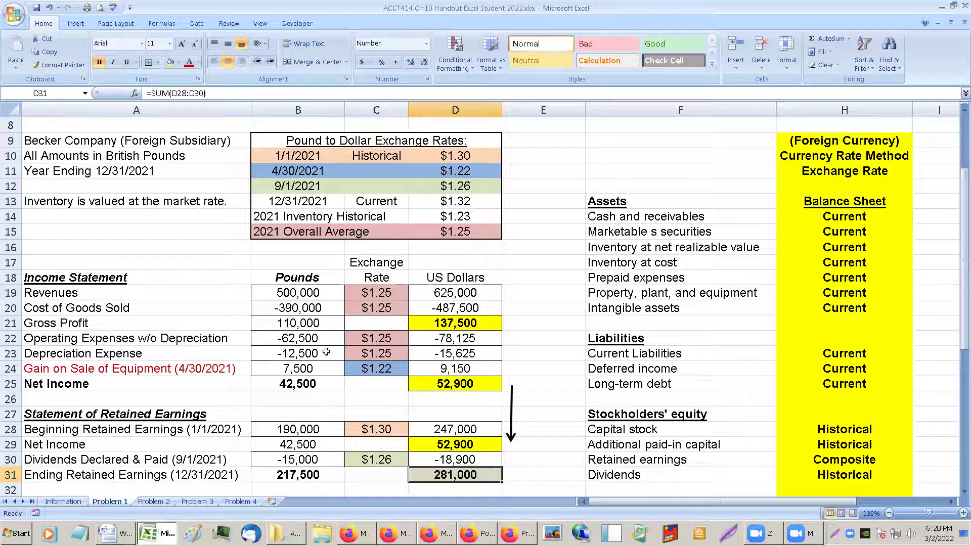
- Review the exchange rates used for the equipment gain, beginning retained earnings and dividends, and the ending retained earnings total in D31
scroll(332, 356, down, 1)
scroll(332, 356, down, 1)
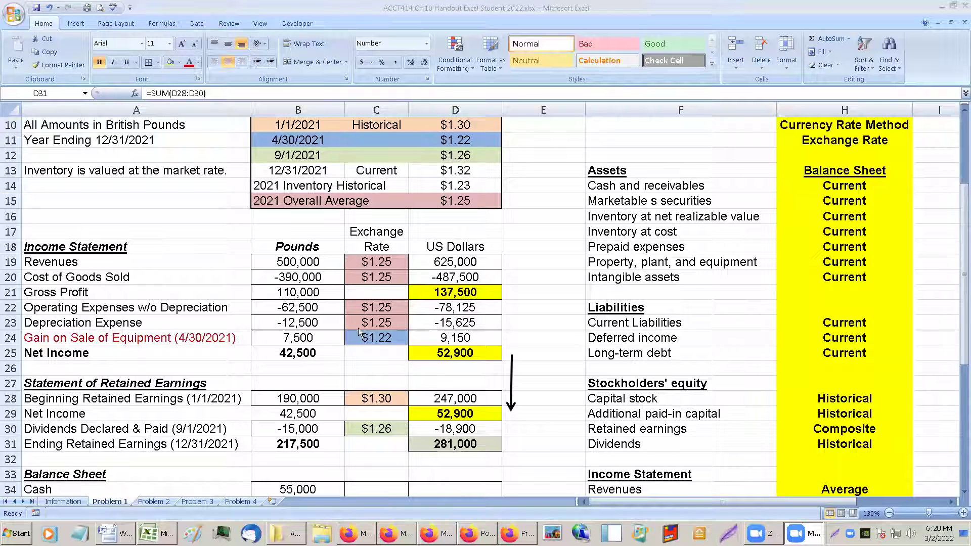
click(360, 335)
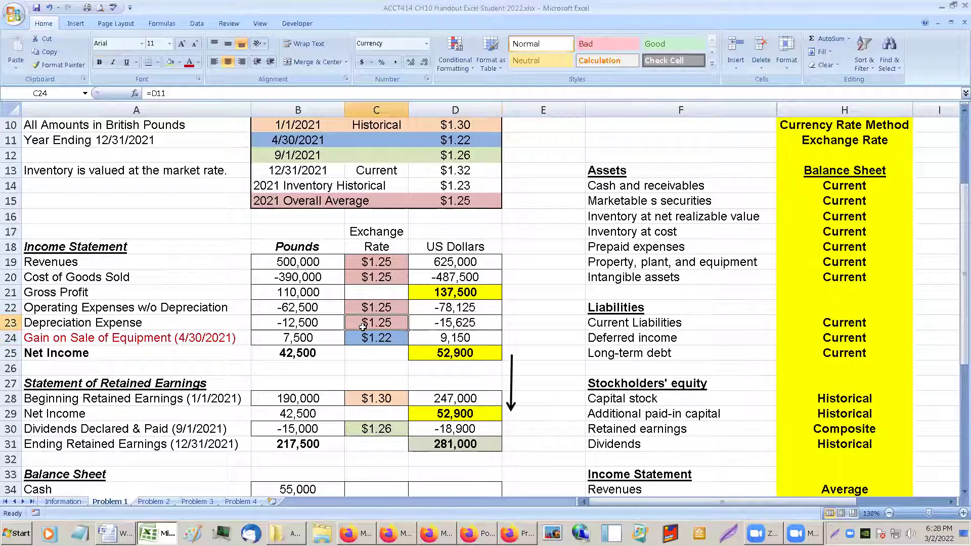
click(367, 337)
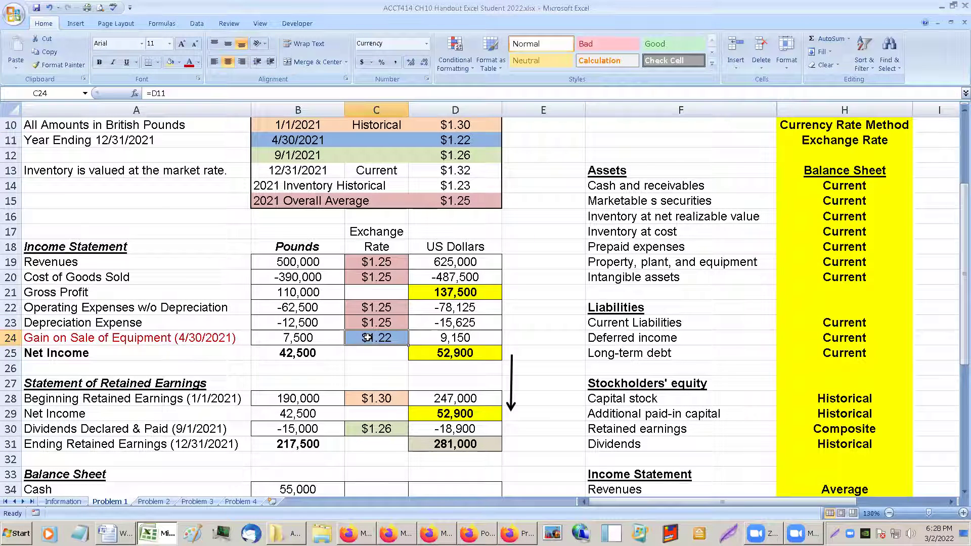
click(377, 399)
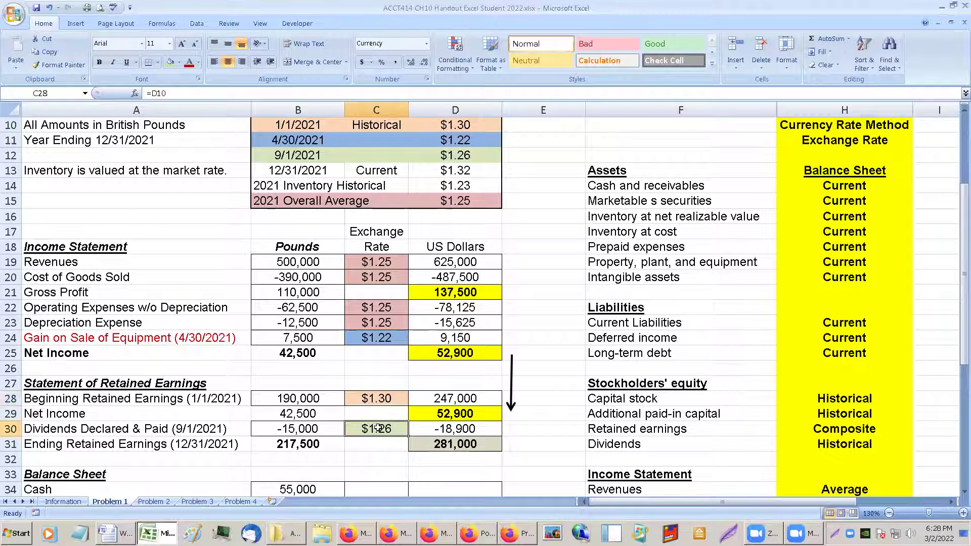
click(380, 425)
click(448, 448)
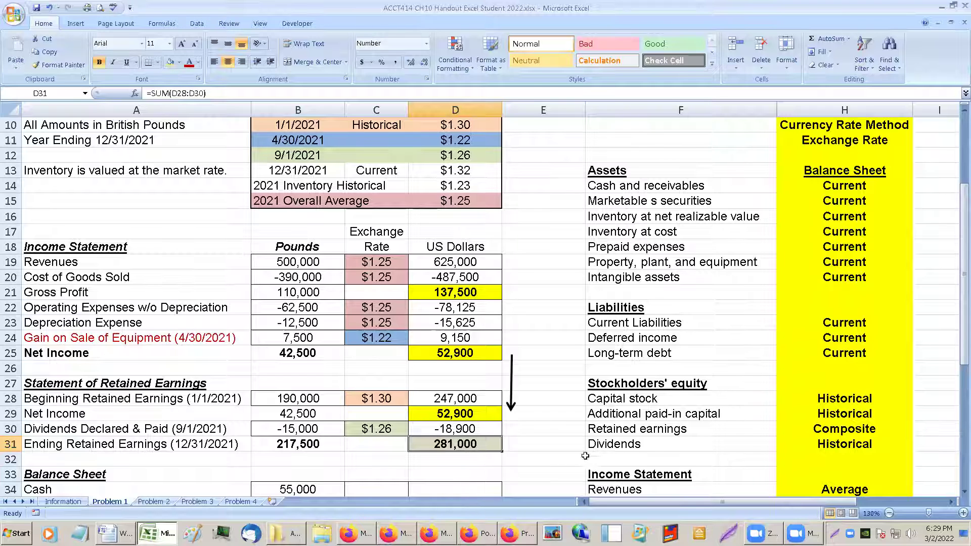
- Try to draw a straight arrow about 0.9" wide from the Retained earnings label in F30 to the total in D31
scroll(586, 455, down, 1)
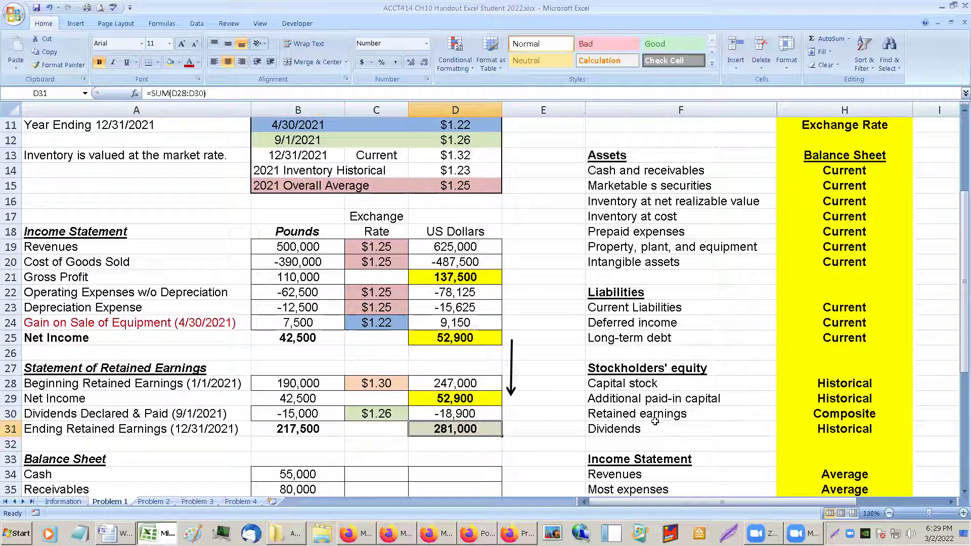
click(76, 23)
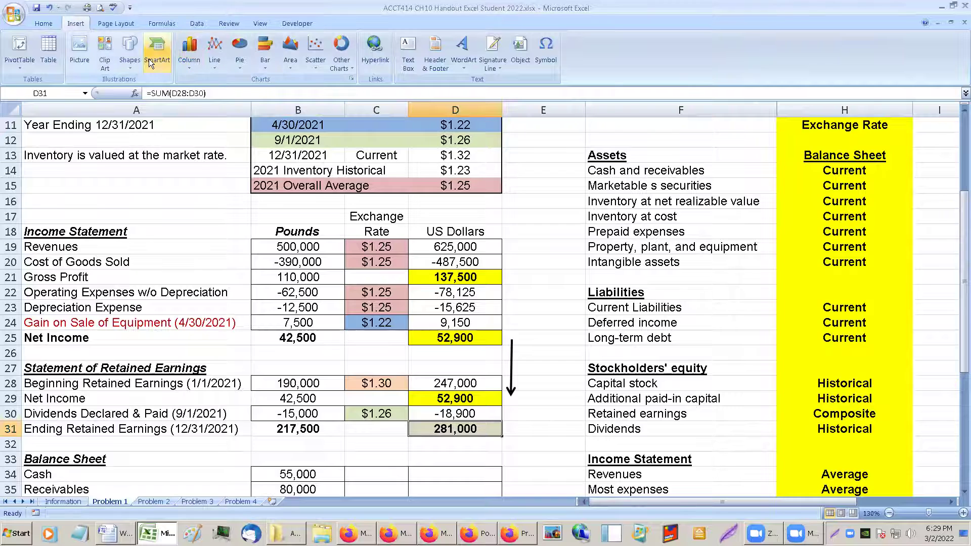
click(130, 64)
click(149, 93)
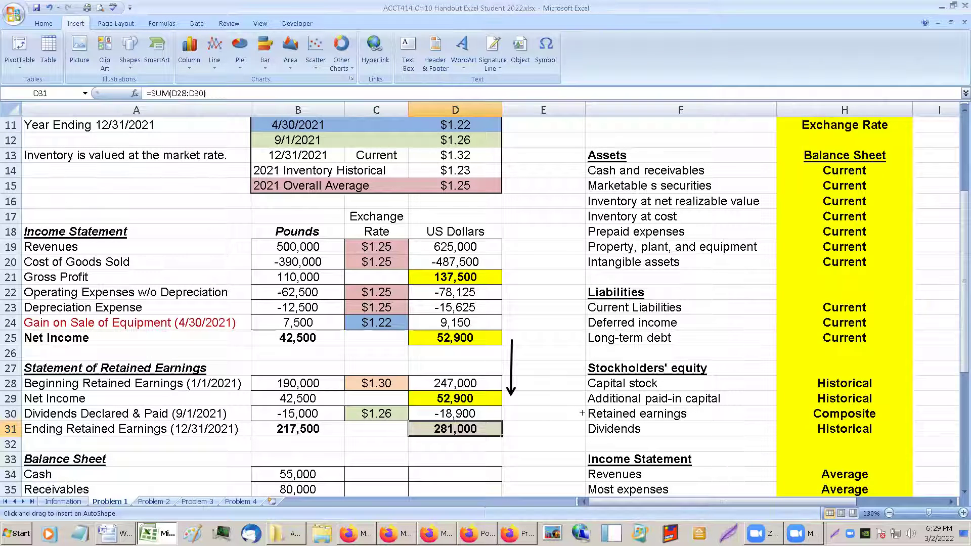
drag(583, 413, 512, 427)
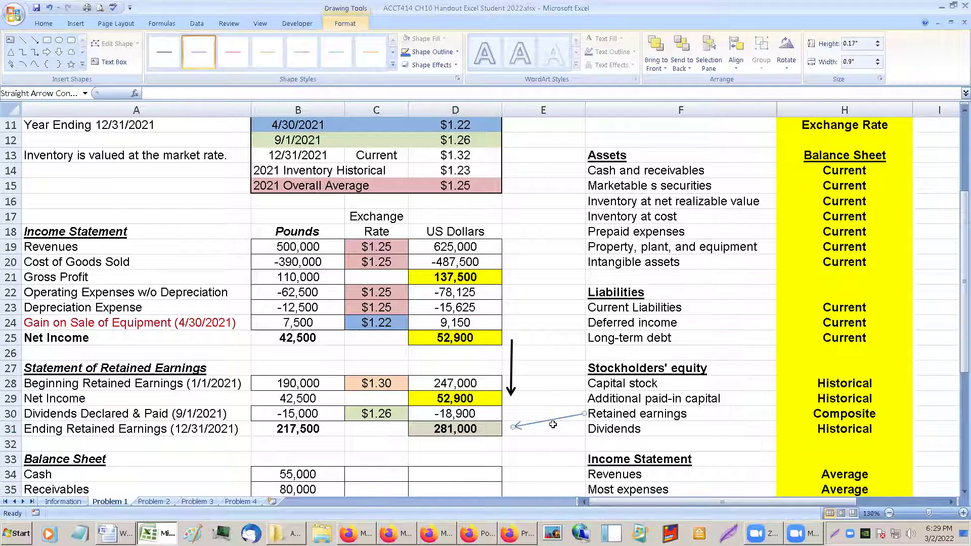
click(529, 378)
key(ctrl+z)
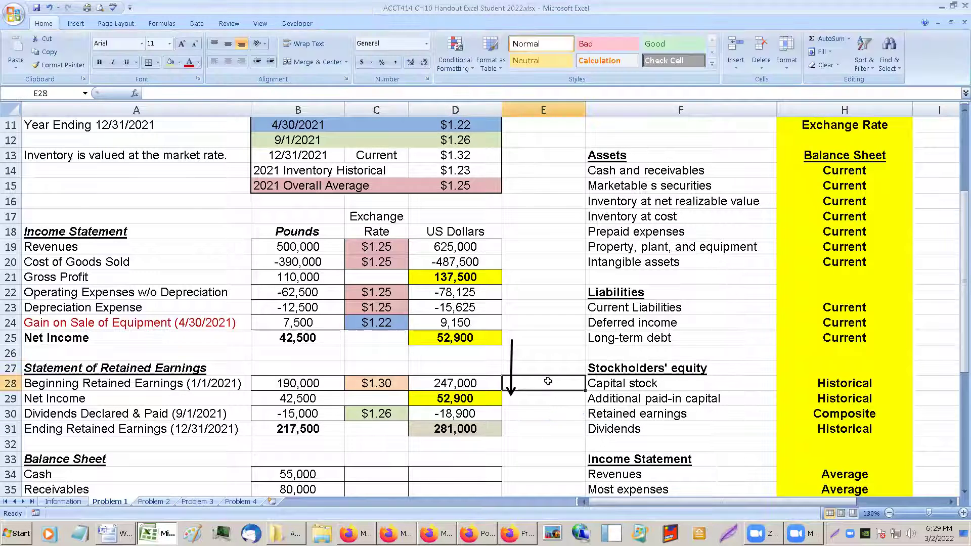
- Duplicate the black downward Net Income arrow beside column D twice
click(511, 374)
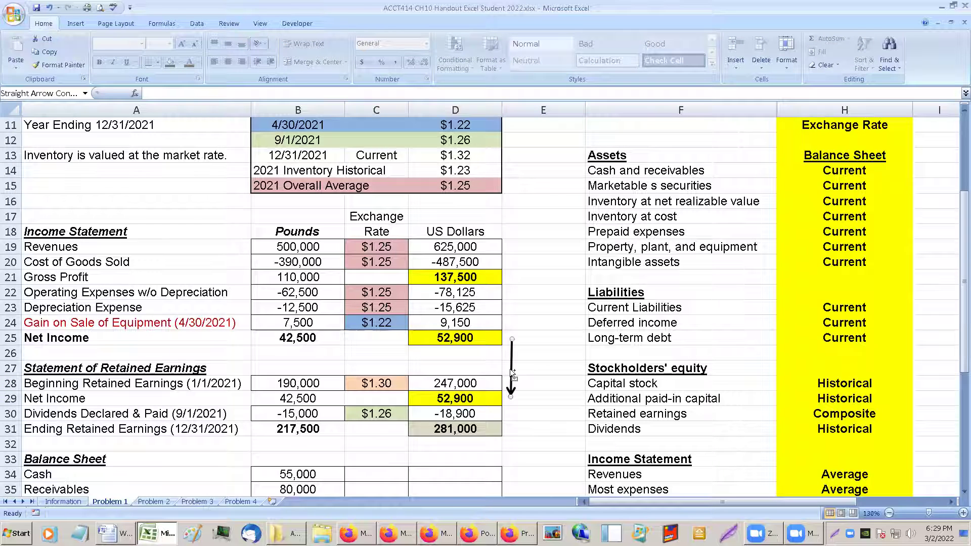
key(ctrl+d)
key(ctrl+d)
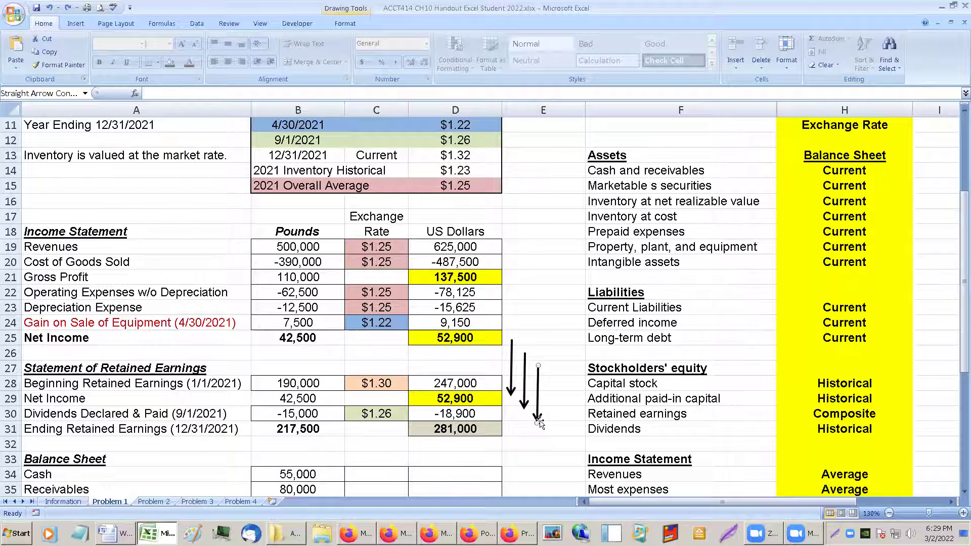
- Reshape the two duplicate arrows so one points from Retained earnings in F30 to D31 and the other from F30 to Composite in H30
drag(537, 424, 509, 430)
drag(539, 366, 578, 415)
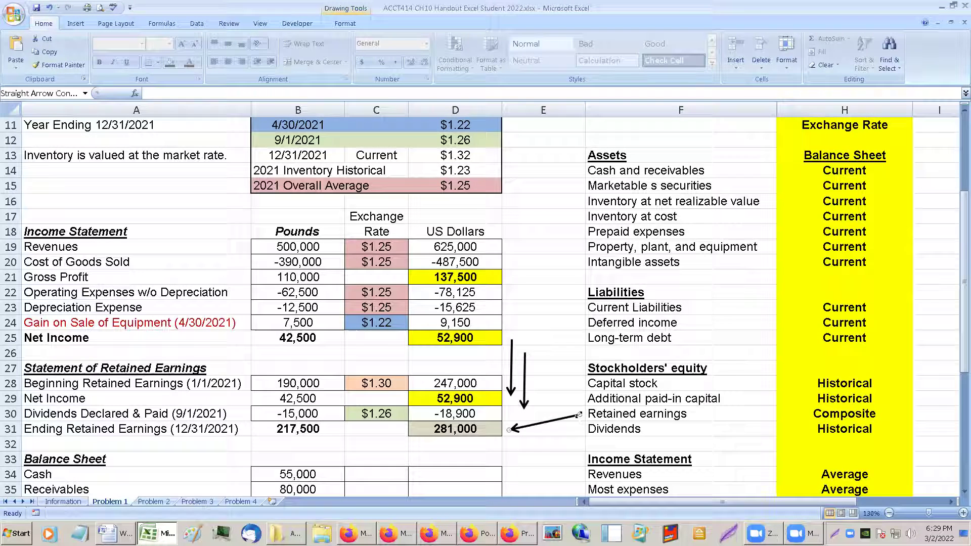
click(524, 362)
drag(524, 351, 696, 416)
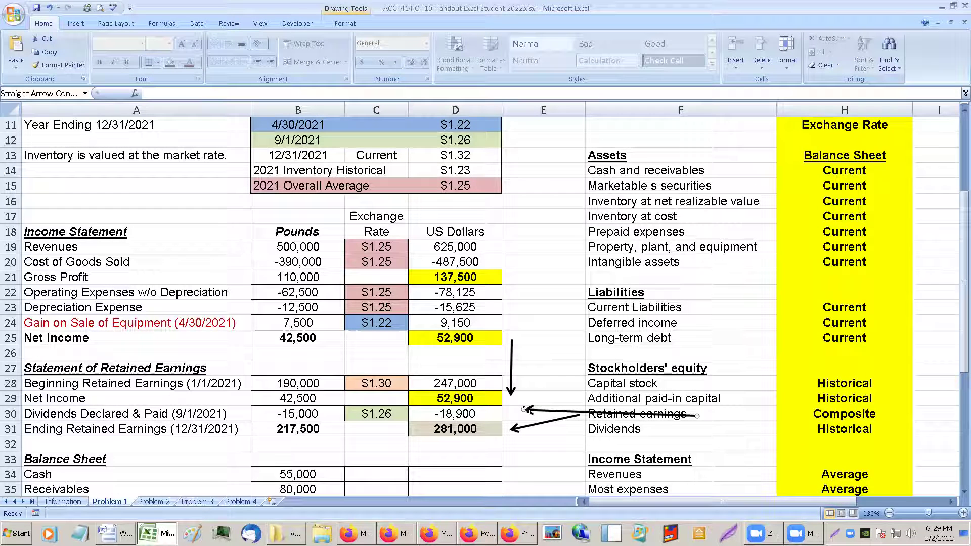
mouse_move(525, 410)
mouse_down()
mouse_move(618, 380)
mouse_move(807, 414)
mouse_up()
click(713, 445)
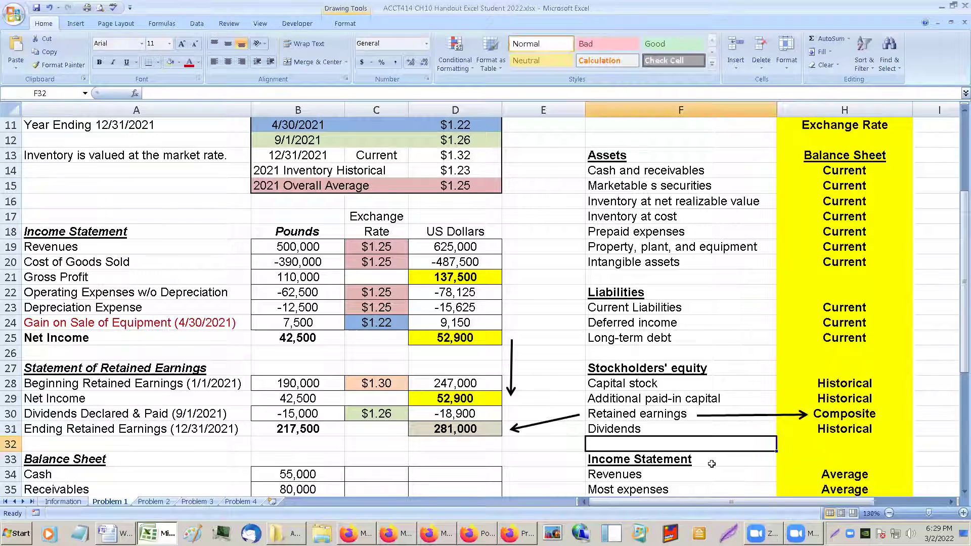
- Move the downward Net Income arrow onto the right edge of column D, between the amounts in D25 and D29
click(360, 308)
click(368, 322)
click(368, 383)
click(369, 414)
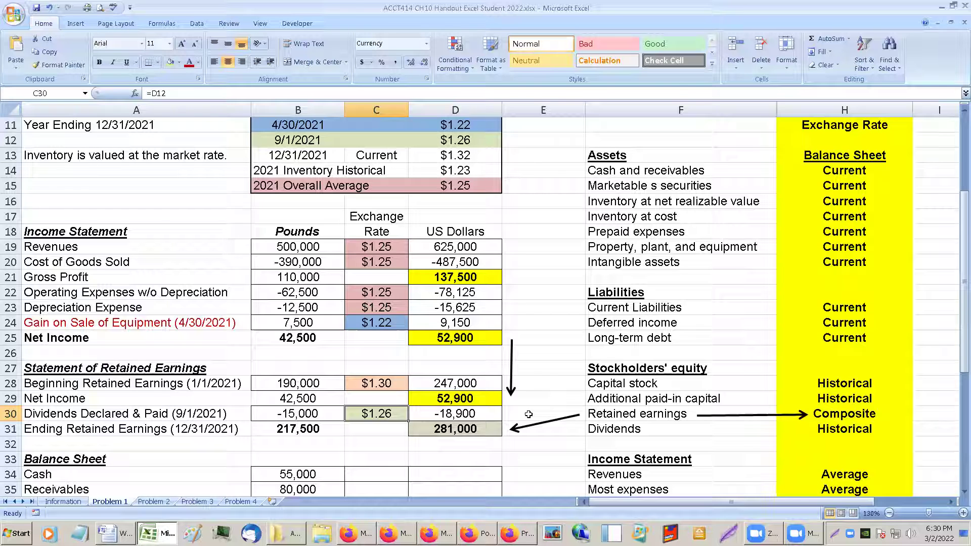
drag(512, 365, 497, 365)
click(518, 369)
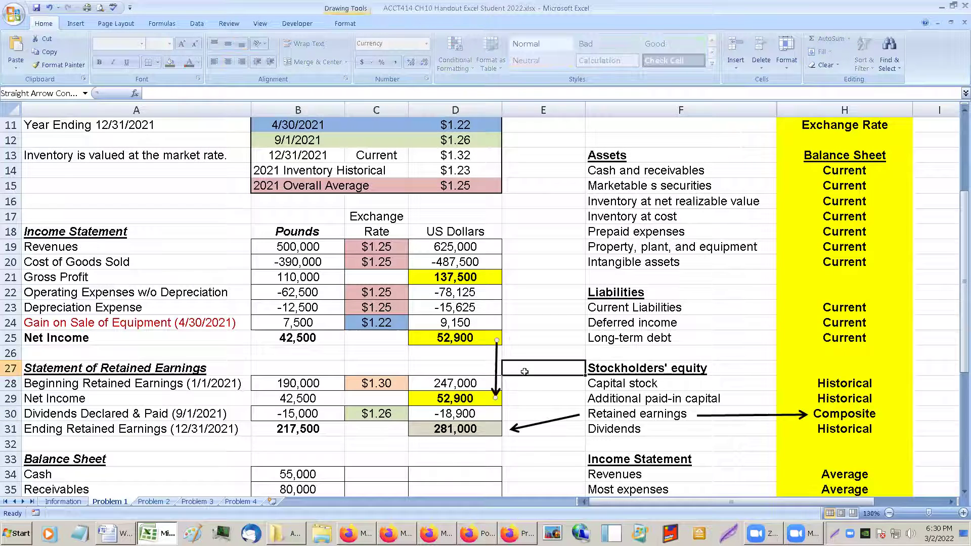
- Examine the untranslated balance sheet section alongside the equity and income statement categories in the rate guide
scroll(520, 474, down, 1)
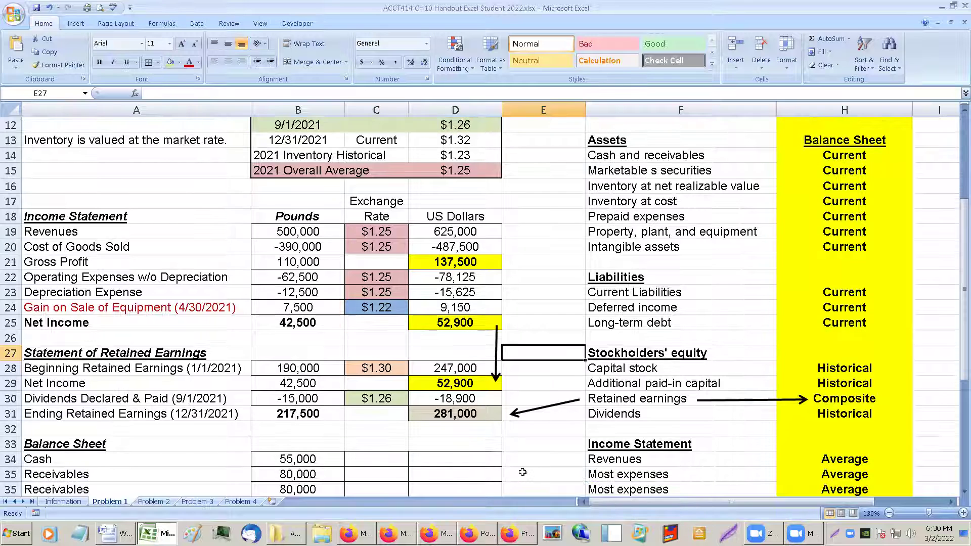
scroll(526, 455, down, 3)
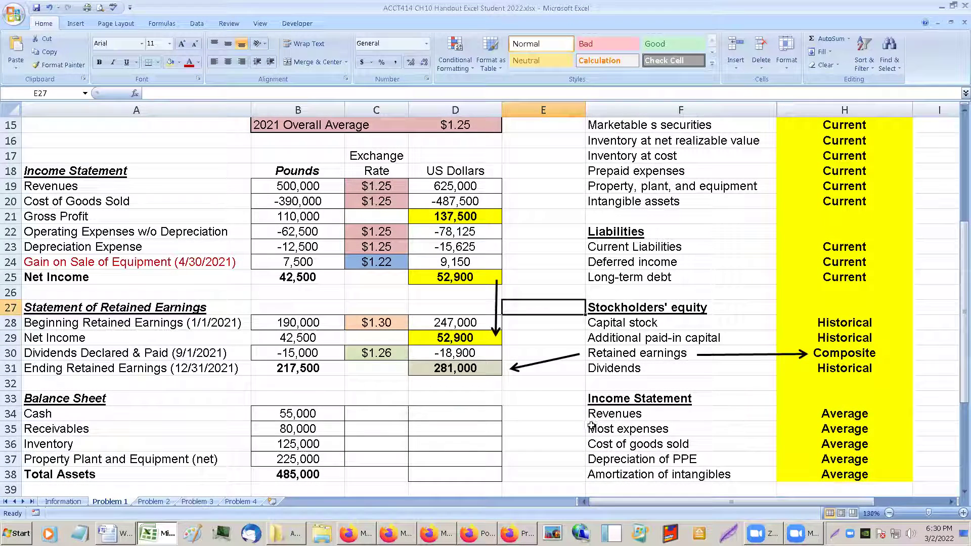
scroll(561, 407, up, 2)
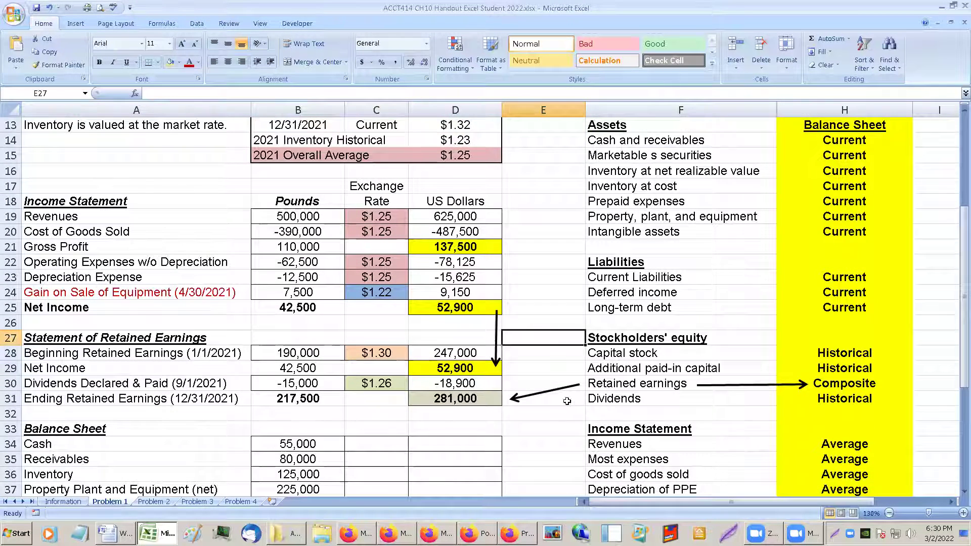
scroll(567, 401, down, 3)
scroll(736, 374, up, 2)
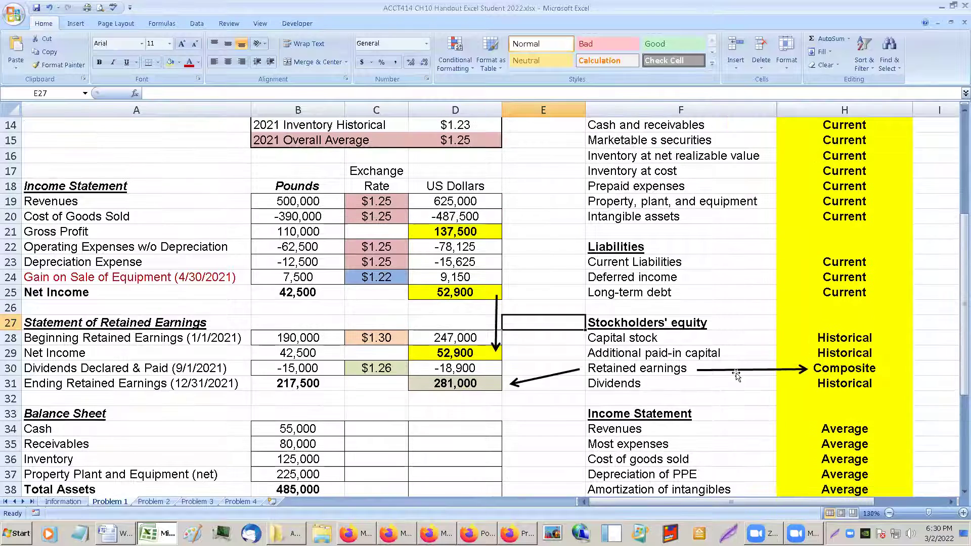
drag(591, 412, 753, 456)
click(660, 325)
scroll(658, 323, down, 1)
click(460, 417)
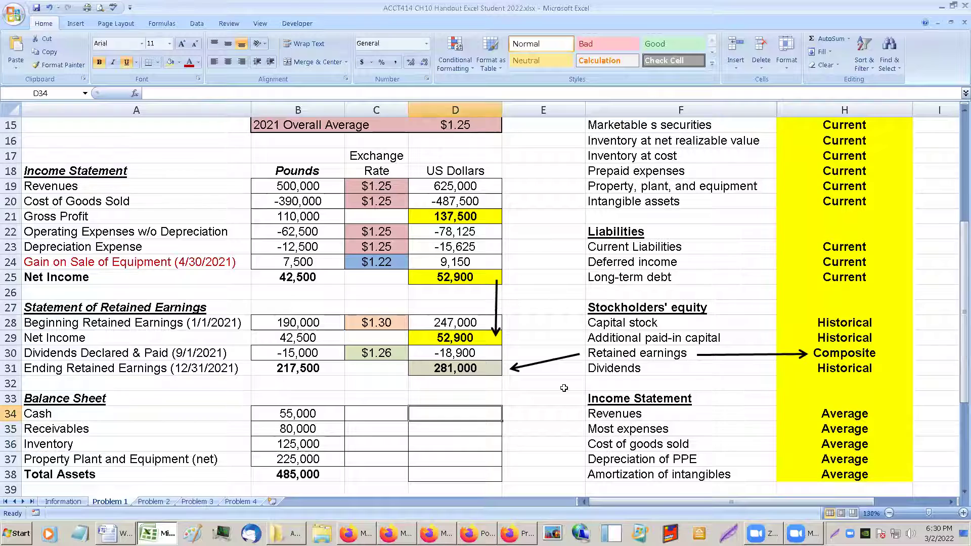
scroll(564, 388, down, 3)
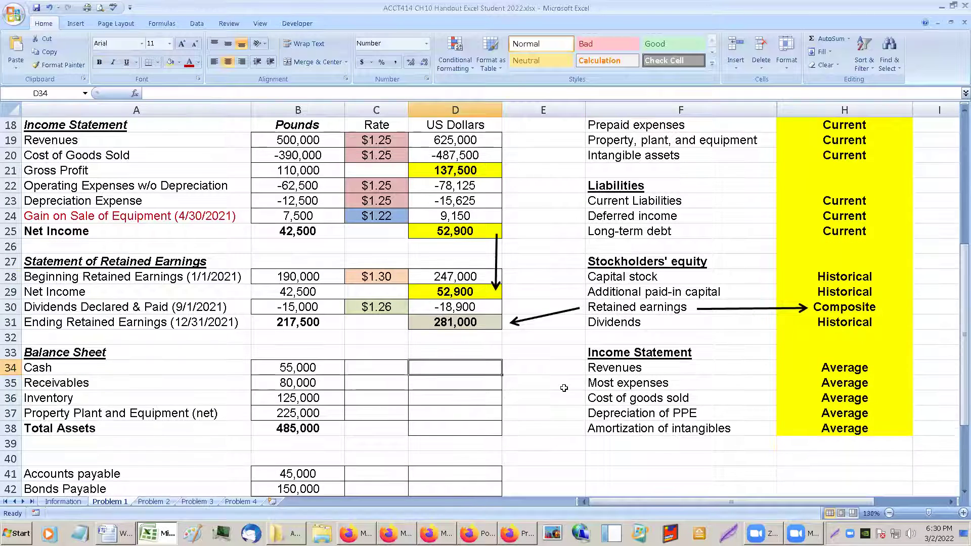
scroll(563, 388, up, 3)
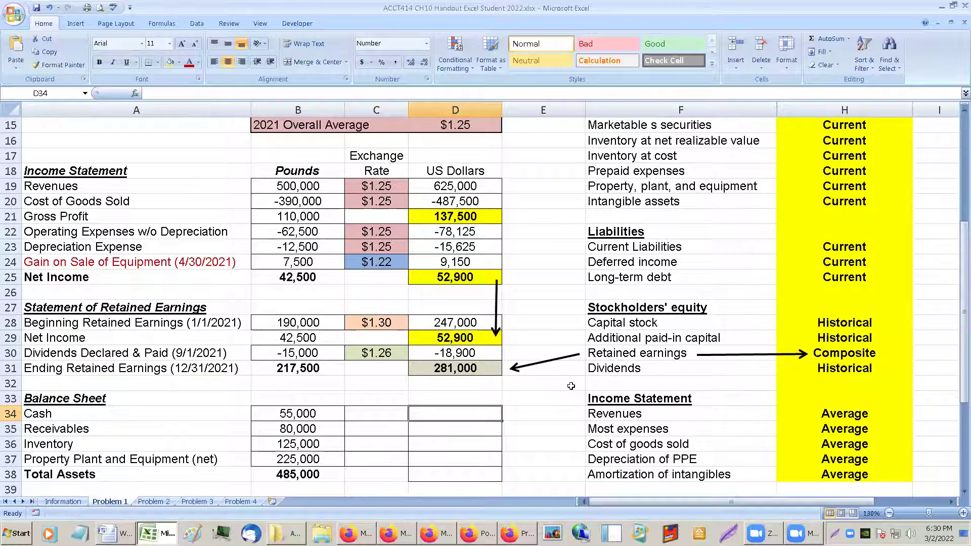
scroll(571, 386, up, 2)
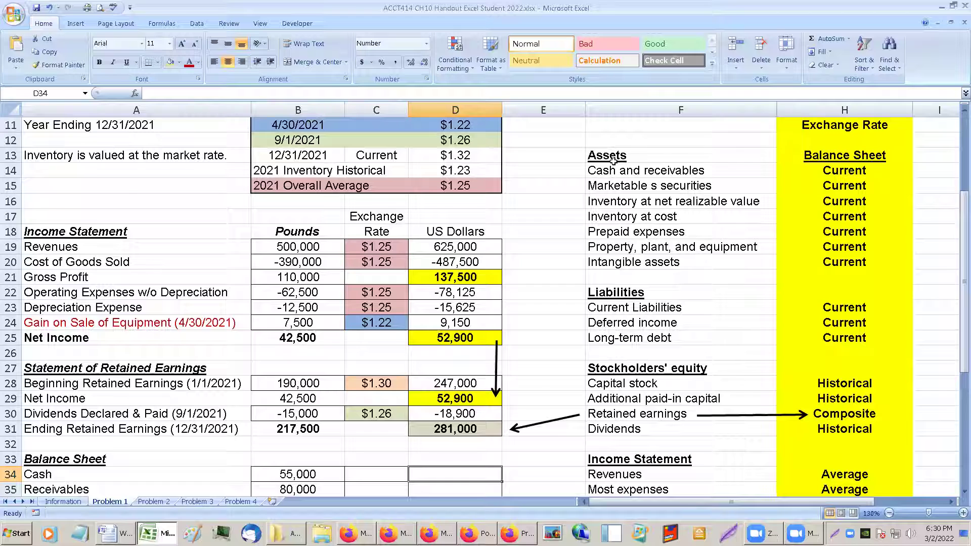
- Review which exchange rate types apply to assets and liabilities in column H, and the 12/31/2021 current rate row
click(607, 172)
drag(842, 170, 838, 261)
click(831, 323)
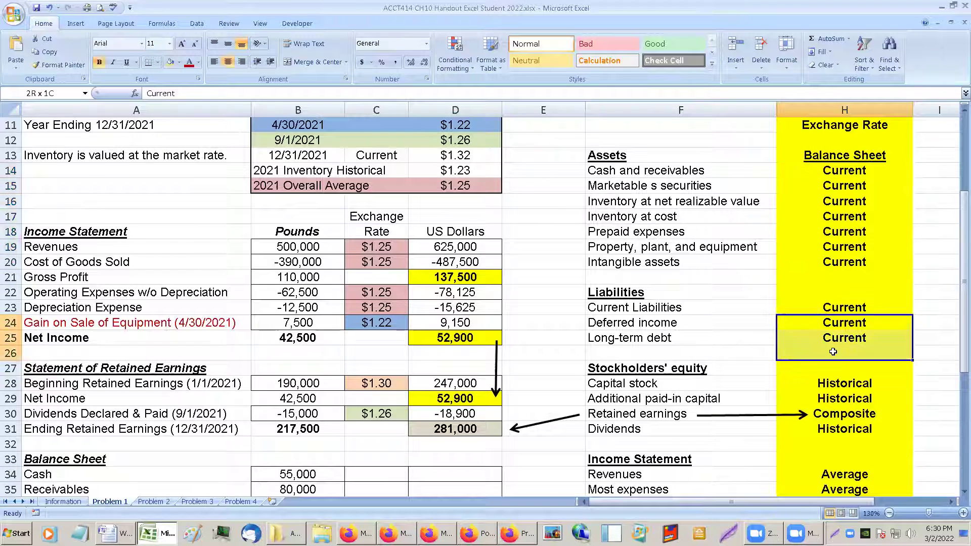
click(825, 308)
drag(825, 307, 832, 337)
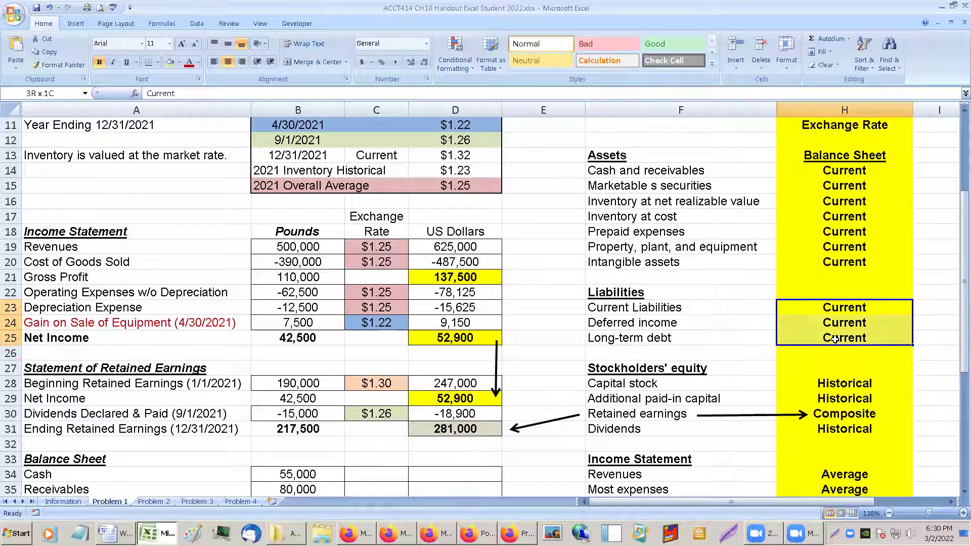
drag(828, 171, 834, 254)
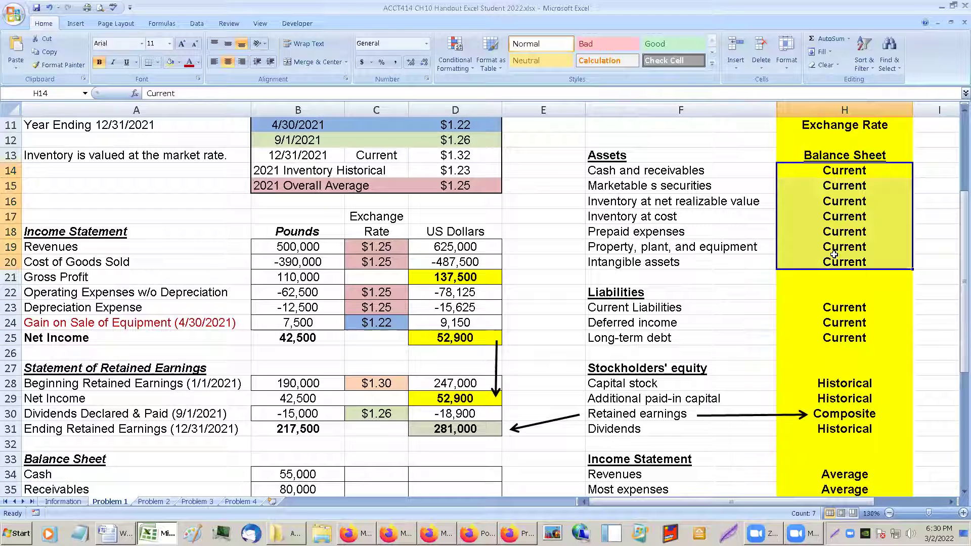
click(313, 172)
click(311, 158)
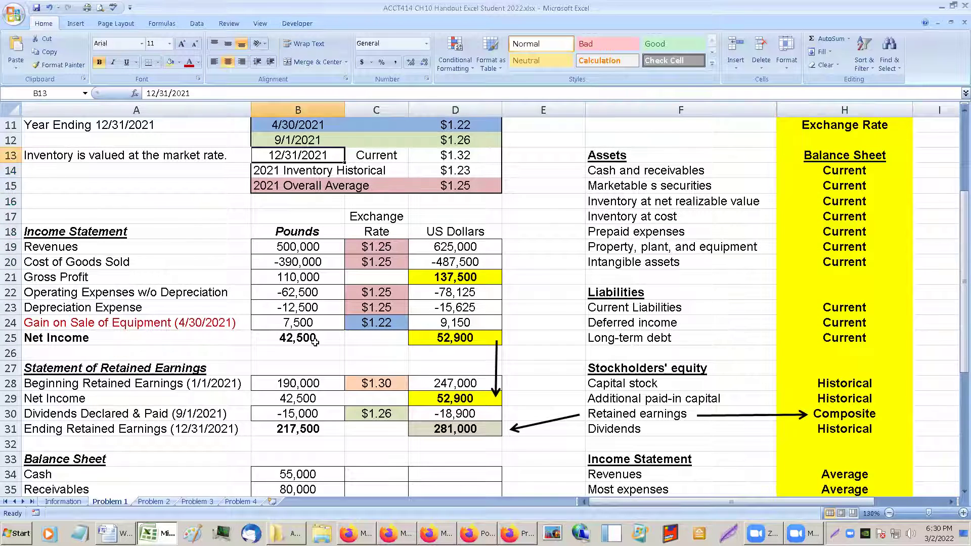
scroll(315, 342, down, 1)
click(369, 420)
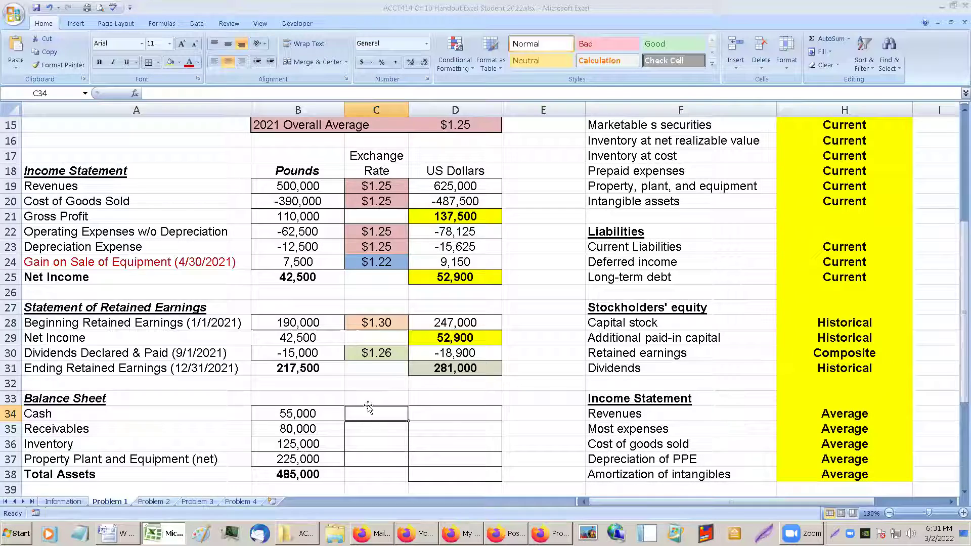
- Give the 12/31/2021 Current exchange rate row, B13:D13, a light aqua fill
scroll(354, 247, up, 2)
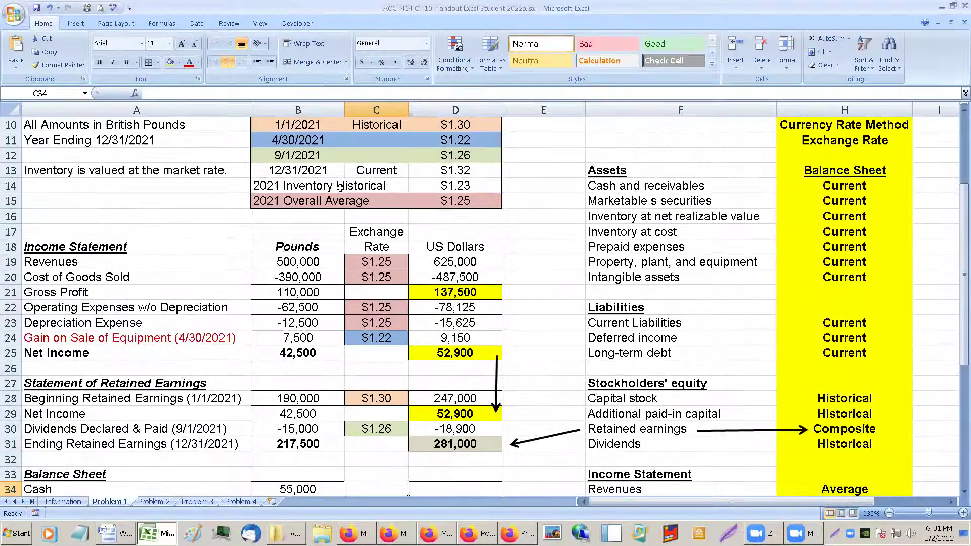
drag(283, 171, 449, 169)
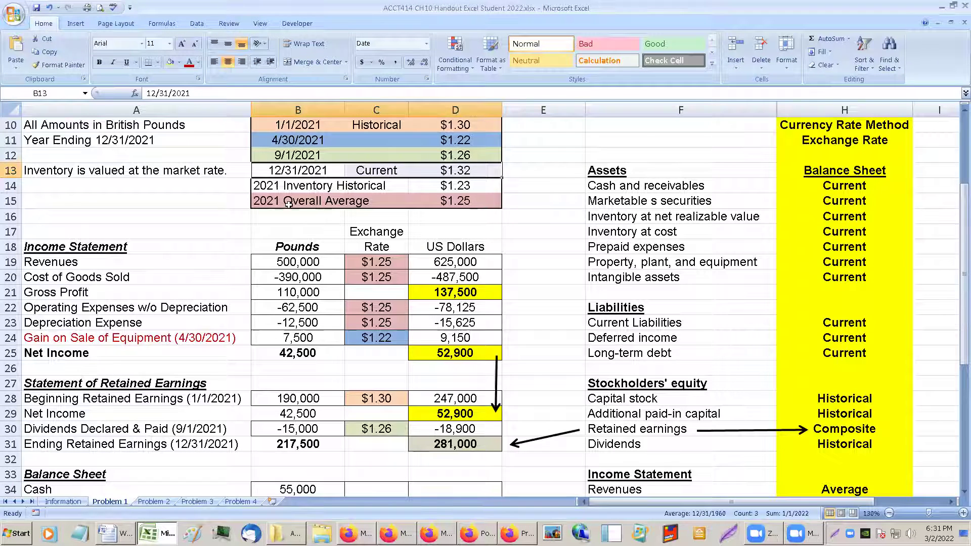
click(179, 63)
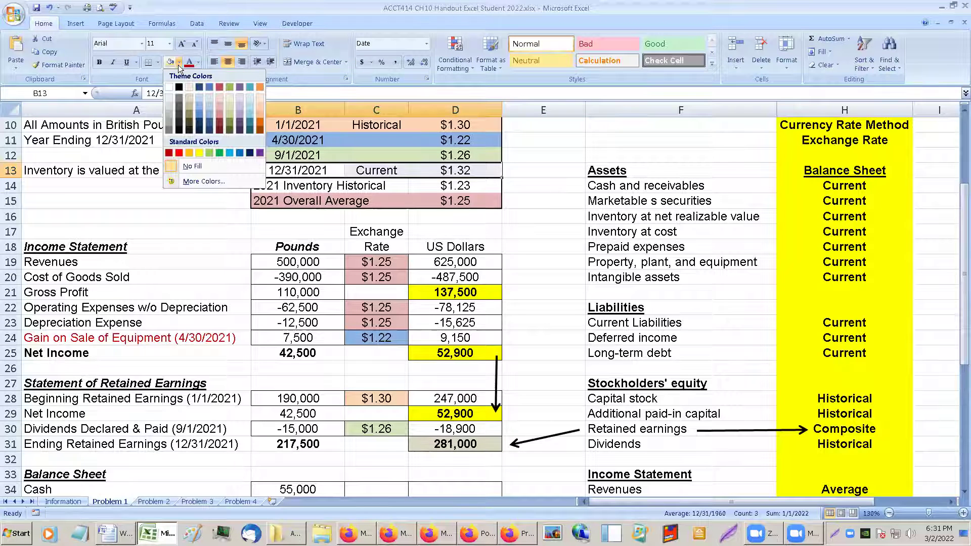
click(251, 119)
click(372, 226)
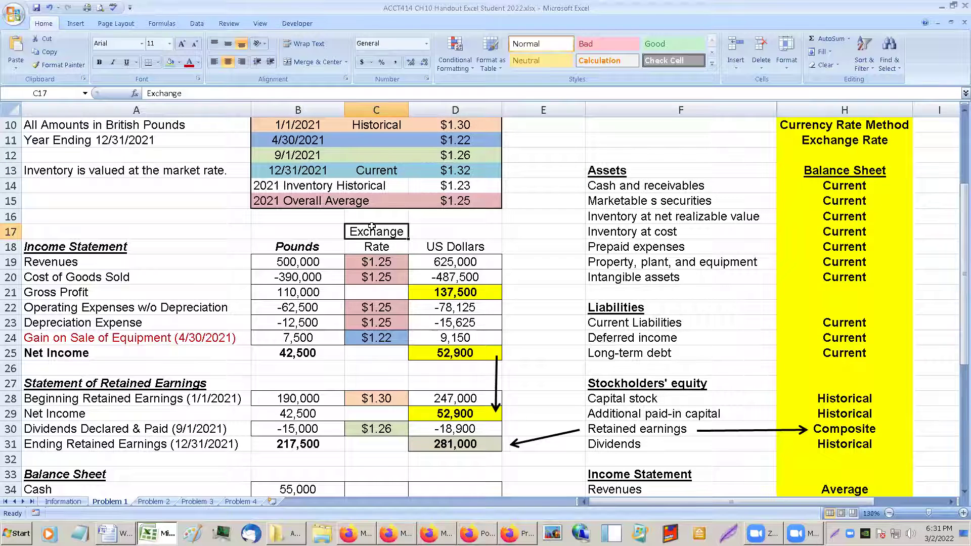
click(354, 169)
click(432, 169)
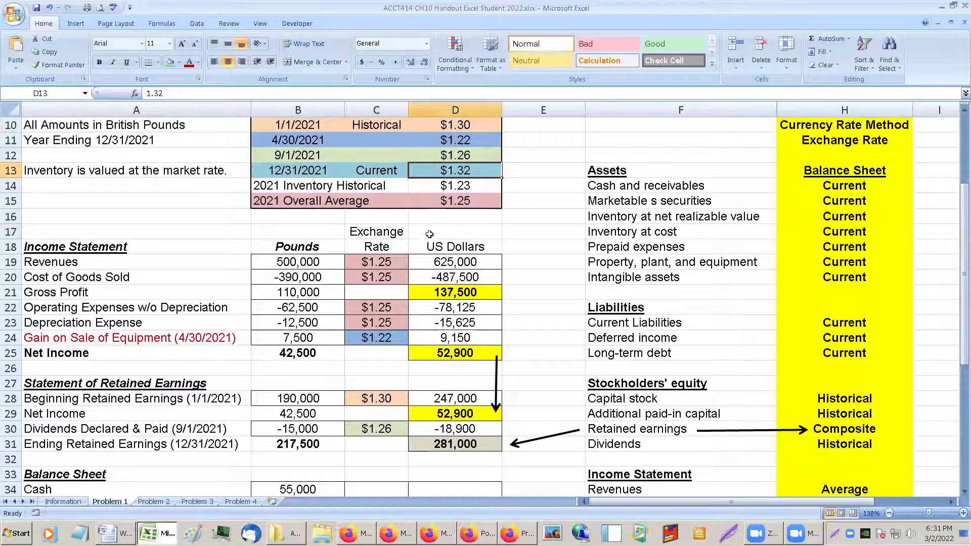
- Link the Cash exchange rate in C34 to the current rate with =D13 and give the cell the same light aqua fill
scroll(397, 379, down, 1)
click(353, 459)
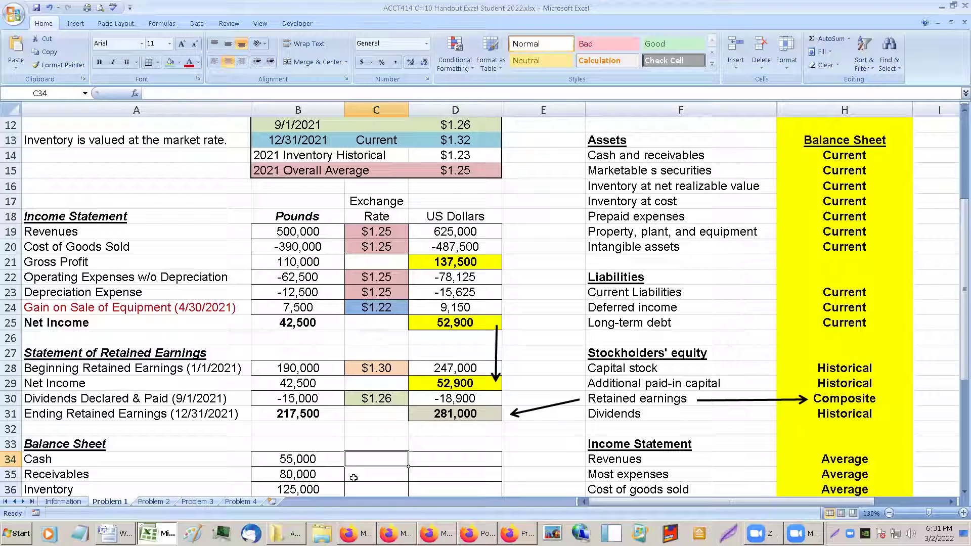
text(=)
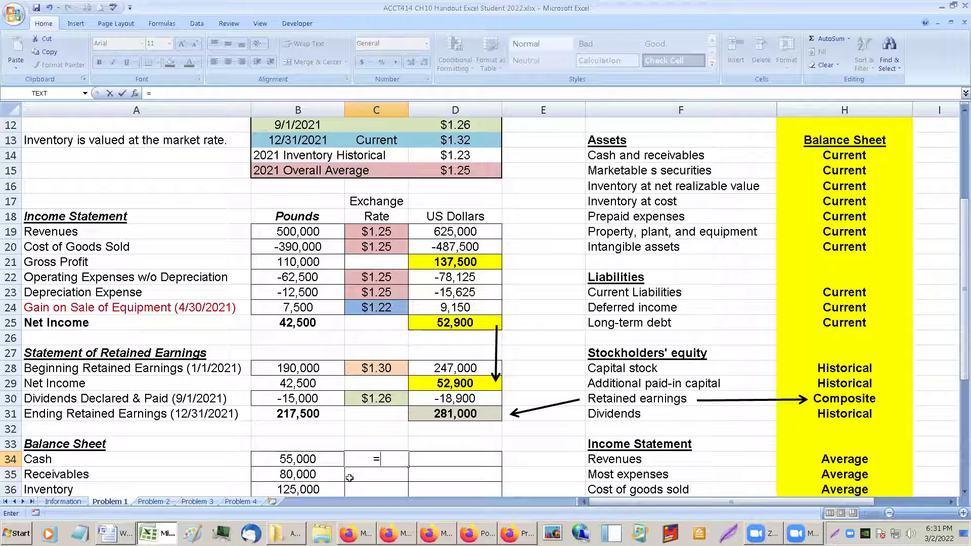
click(469, 139)
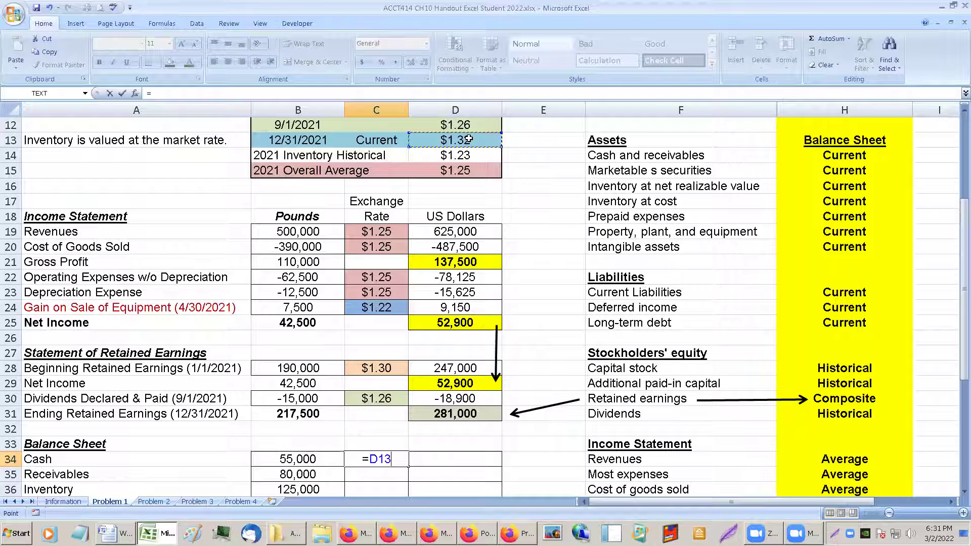
key(Return)
click(364, 458)
drag(185, 93, 176, 71)
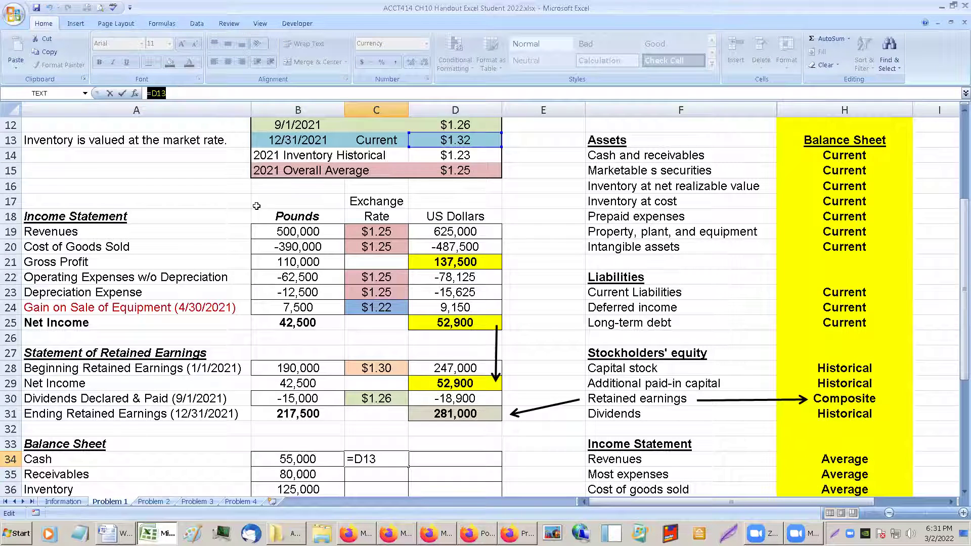
double_click(368, 459)
key(ctrl+Return)
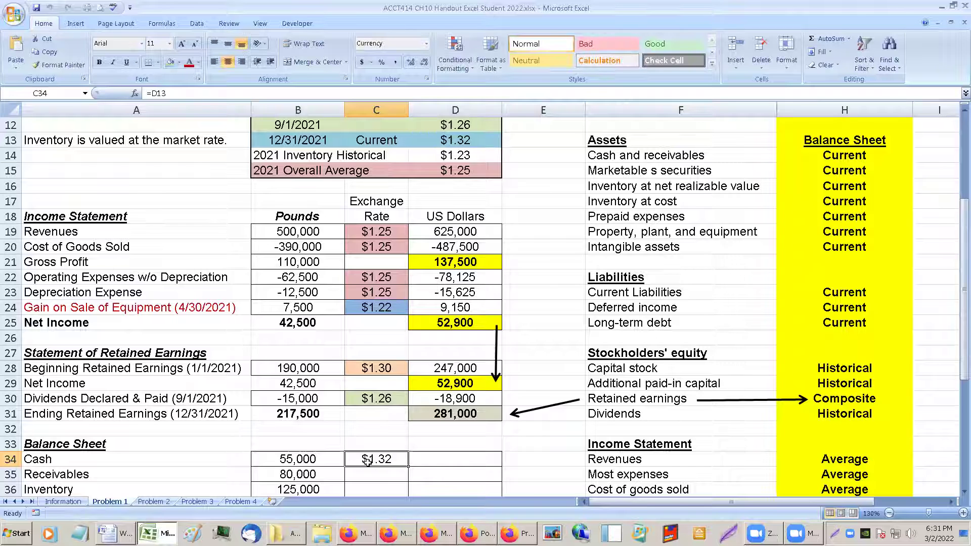
click(170, 62)
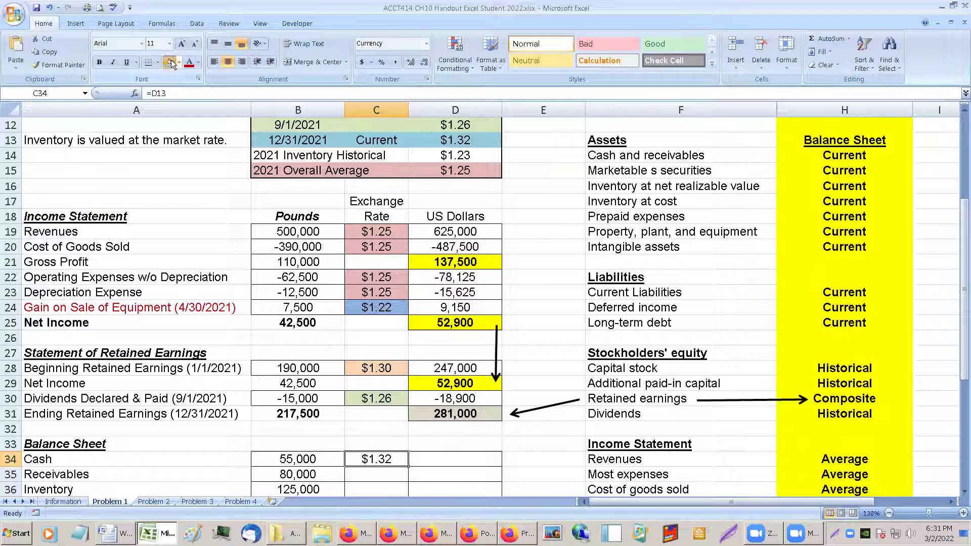
- Set the Receivables exchange rate in C35 to the Cash rate with =C34
scroll(397, 452, down, 1)
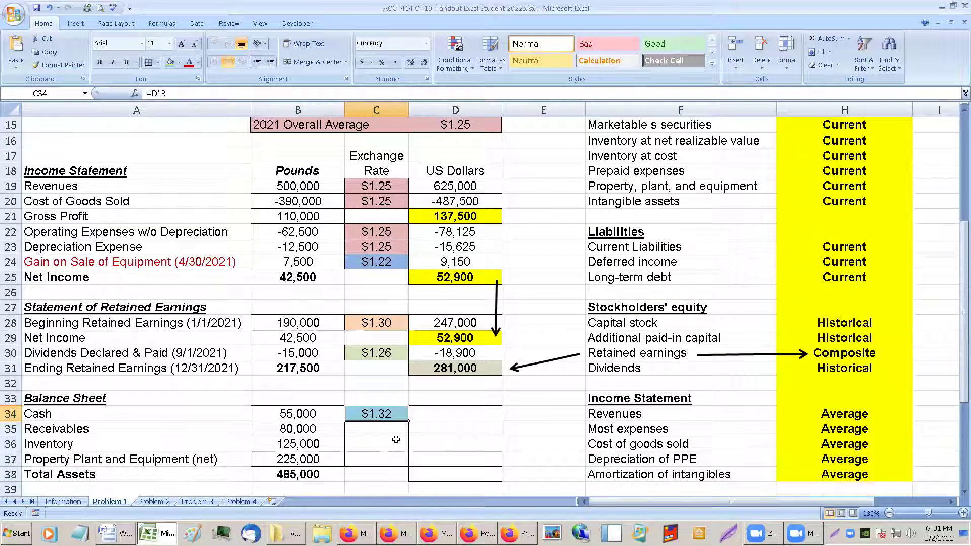
click(390, 429)
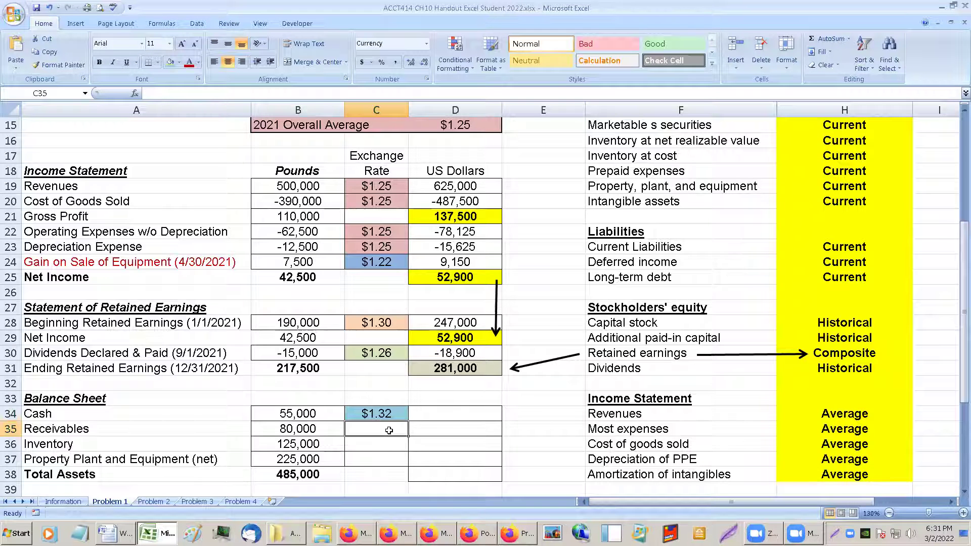
text(=)
click(381, 414)
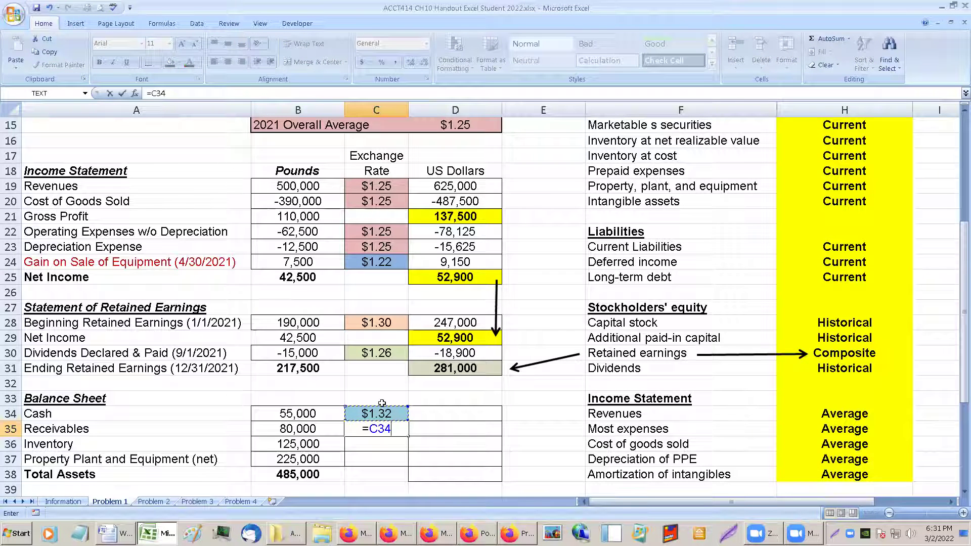
key(Return)
- Check which exchange rate type the guide assigns to retained earnings and to inventory at net realizable value
click(840, 355)
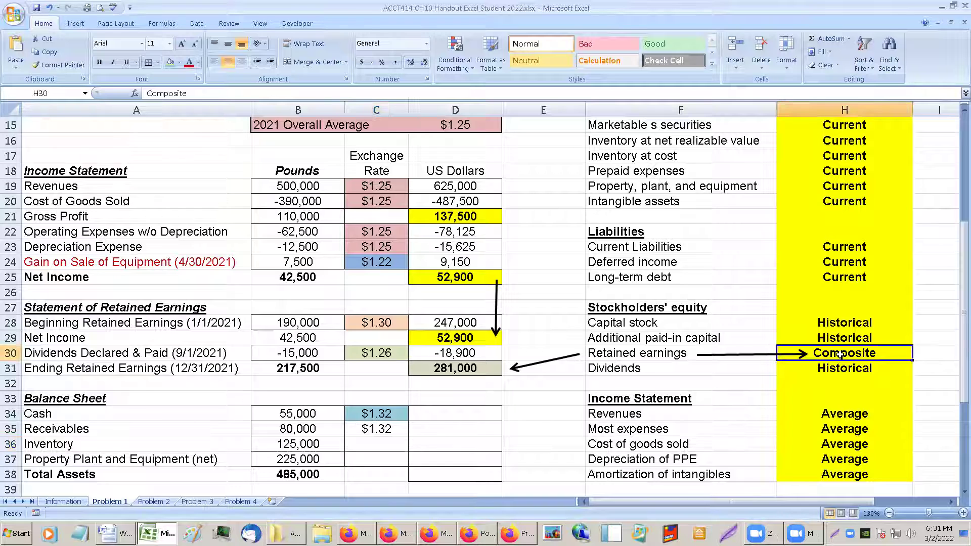
scroll(839, 353, up, 1)
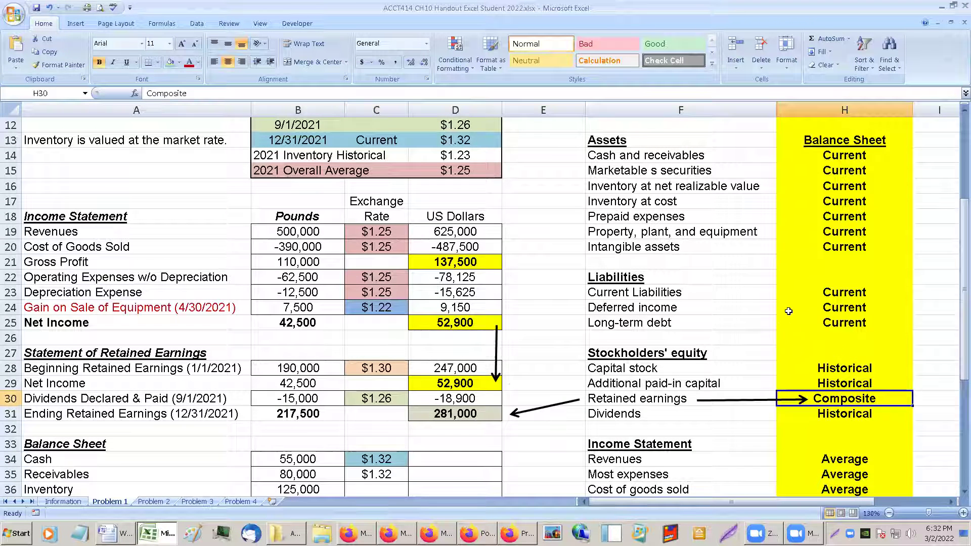
click(736, 186)
click(827, 187)
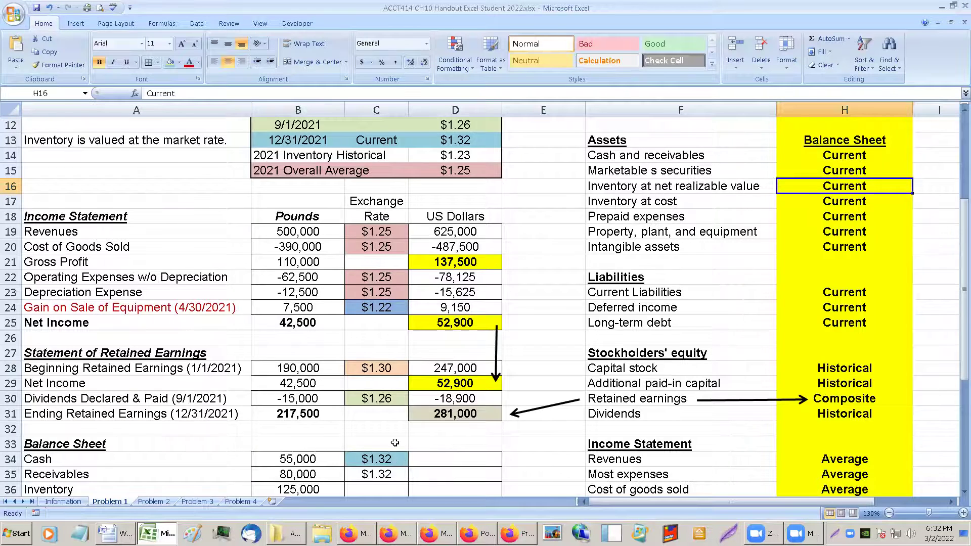
- Check the problem's note in A13 on how inventory is valued
scroll(399, 404, up, 4)
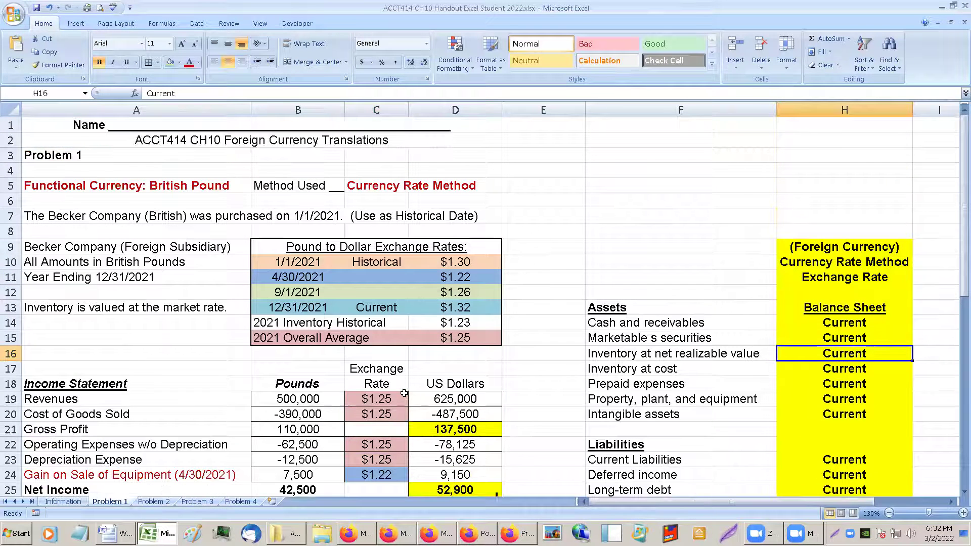
scroll(404, 394, down, 1)
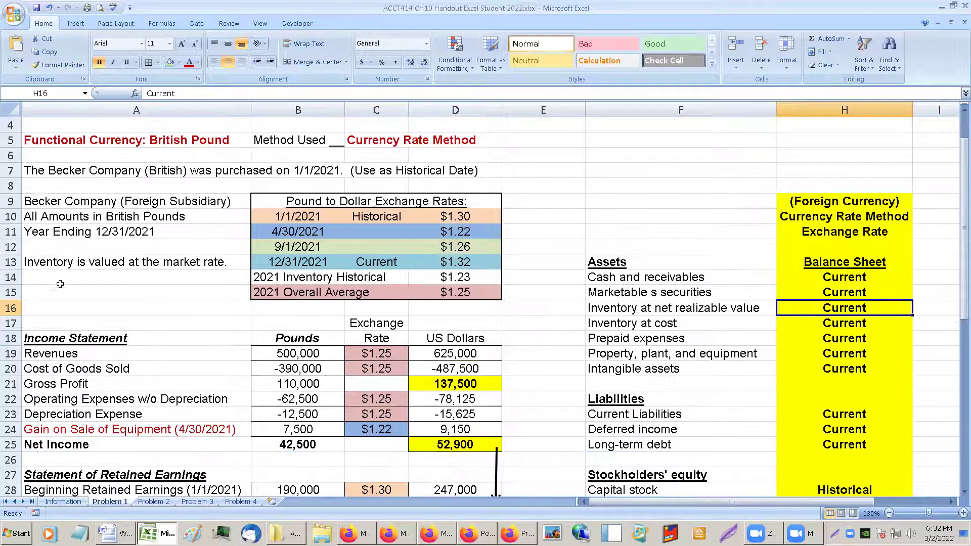
click(33, 266)
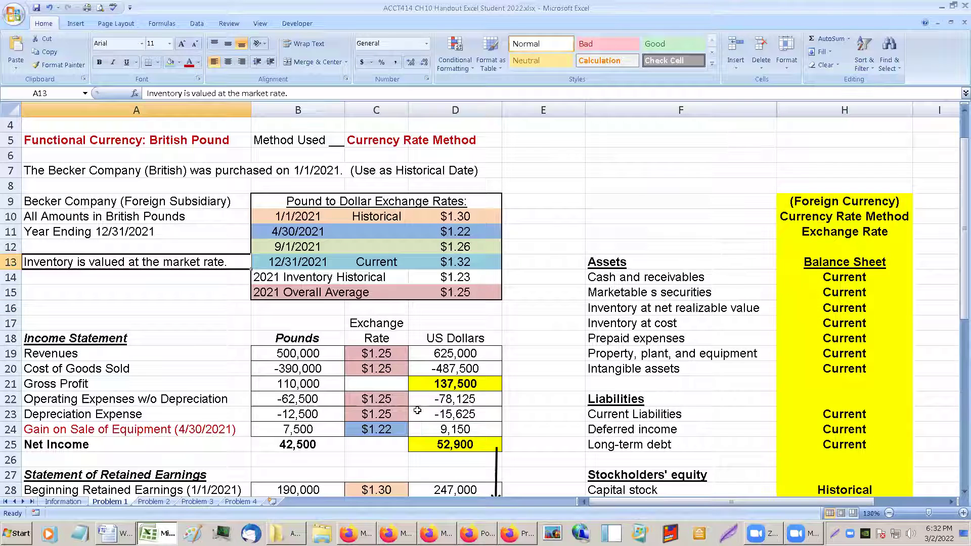
scroll(349, 277, down, 2)
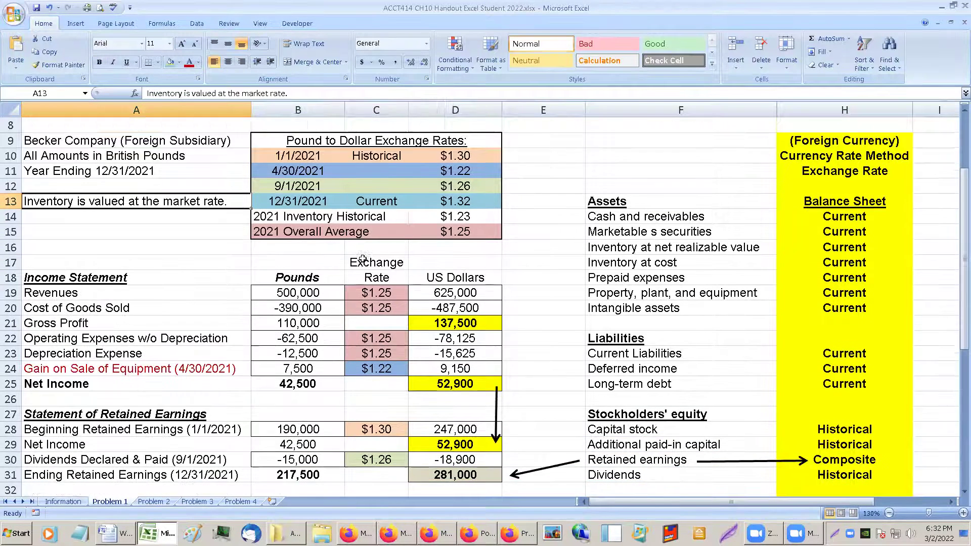
scroll(378, 395, down, 2)
click(378, 412)
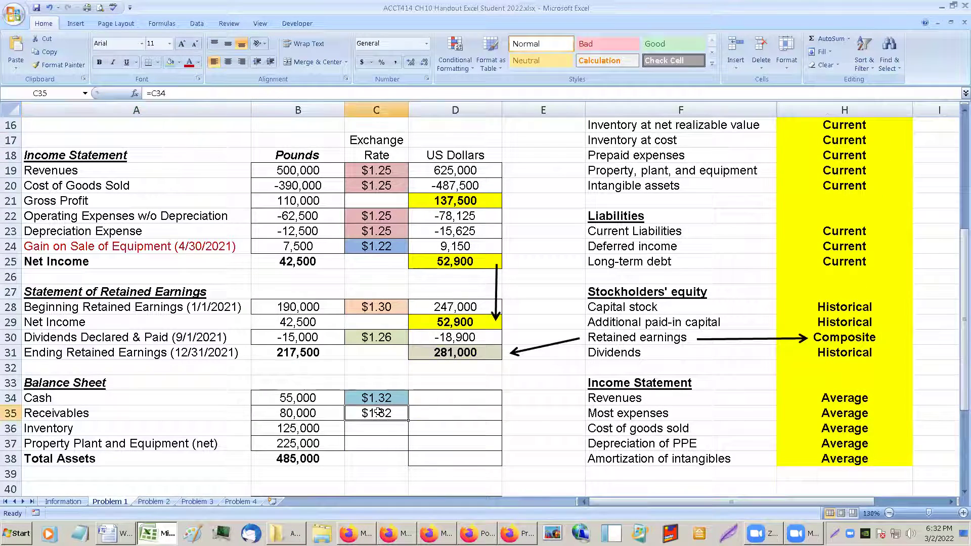
scroll(455, 343, up, 1)
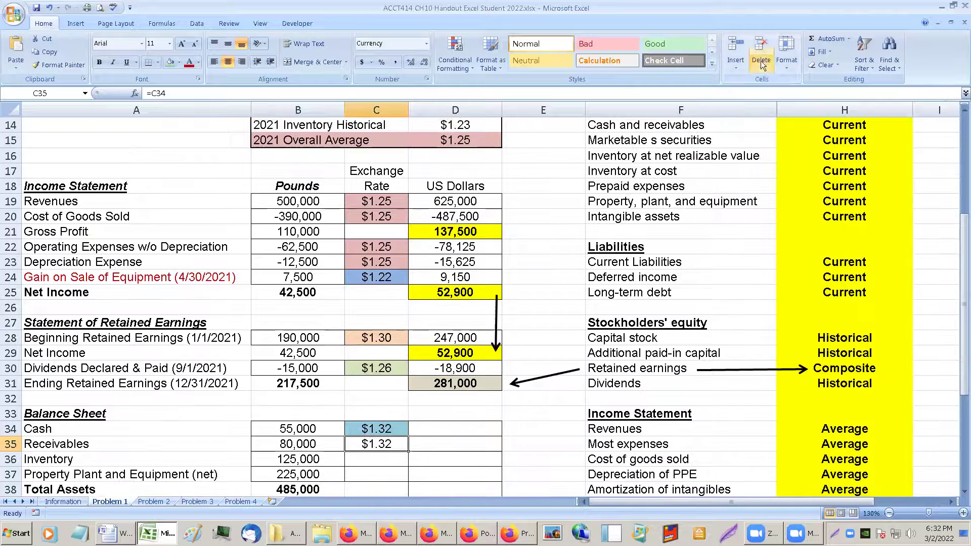
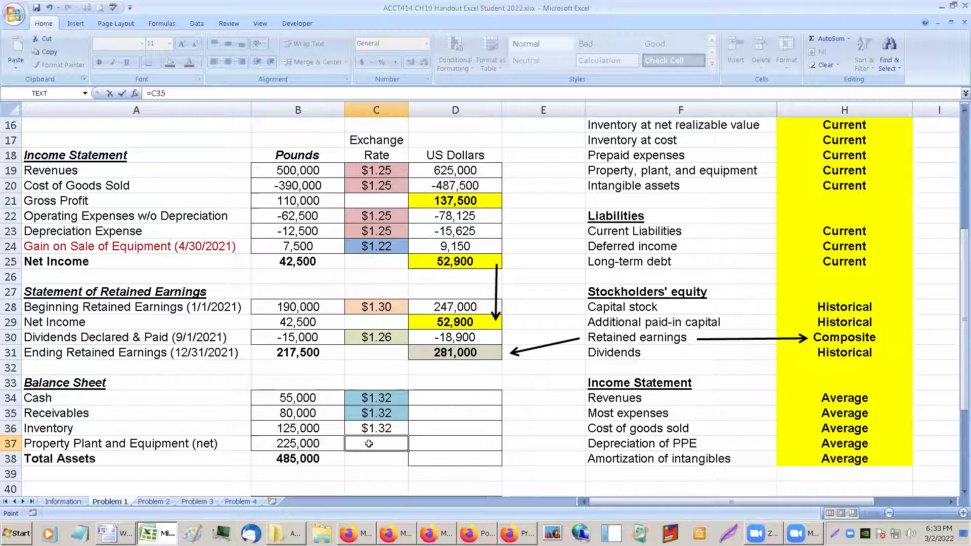
- Set the Property Plant and Equipment rate in C37 to =C36 and give C36:C37 the light aqua fill
click(365, 427)
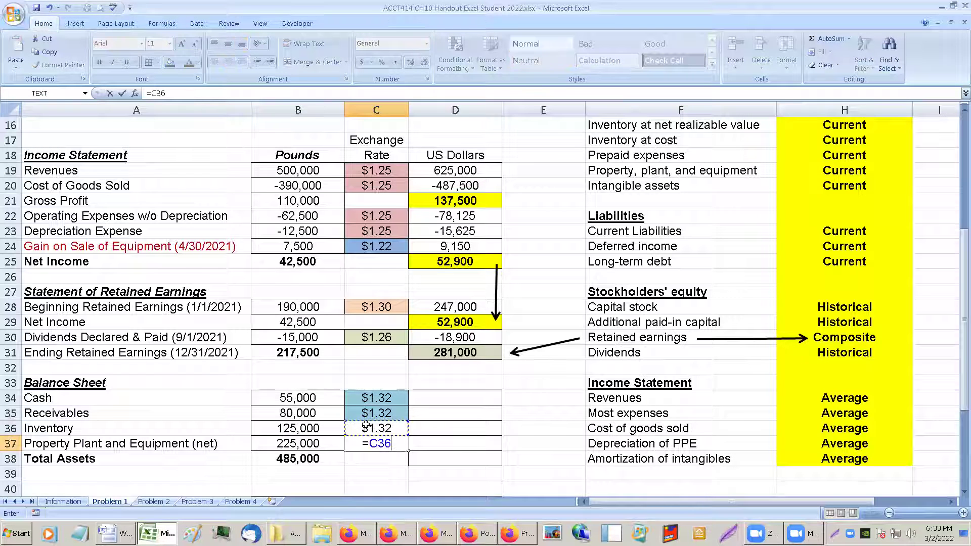
key(Return)
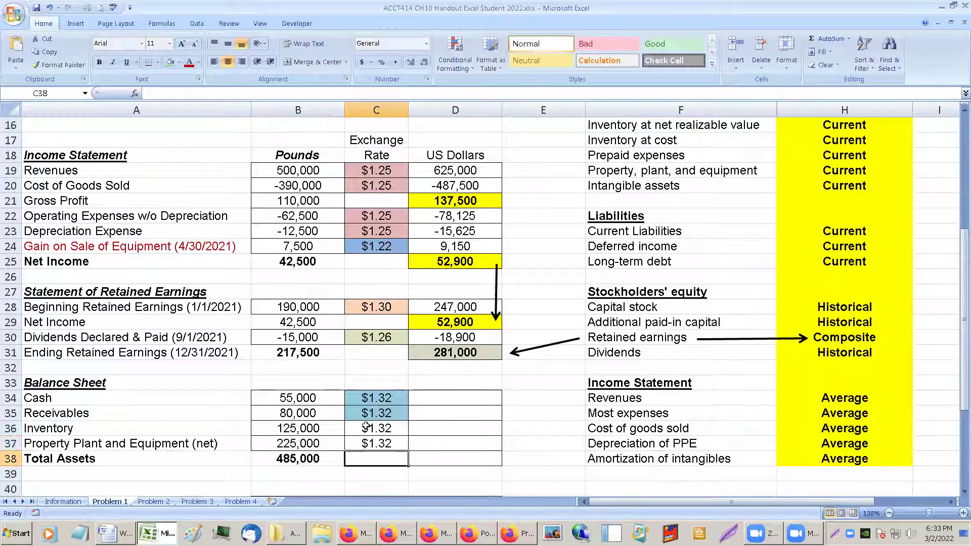
click(382, 404)
drag(377, 425, 376, 441)
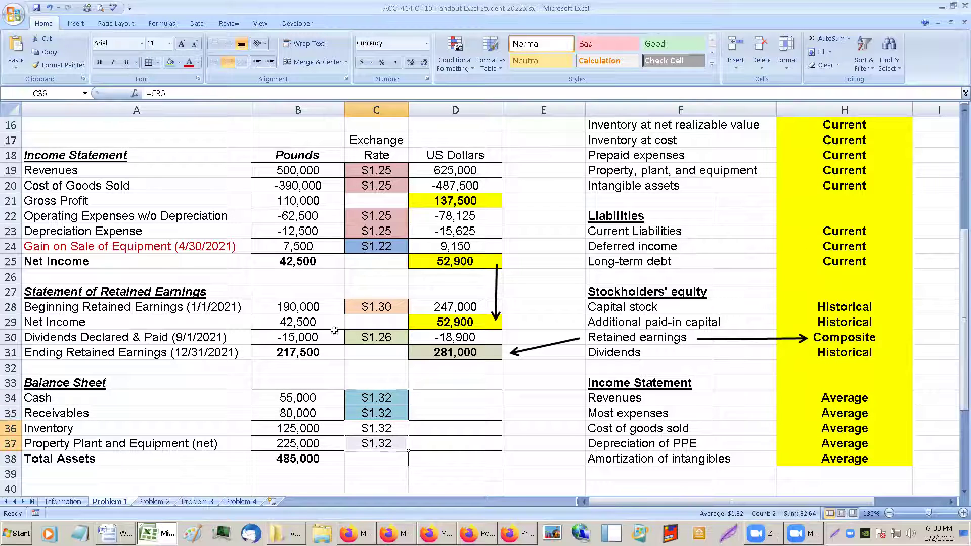
- Translate Cash into US dollars in D34 with =B34*C34
click(456, 394)
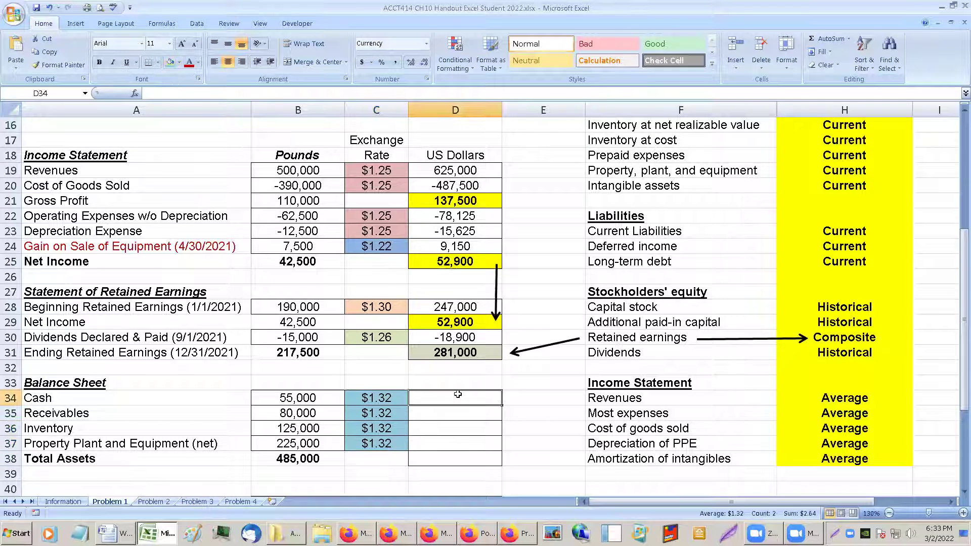
text(=)
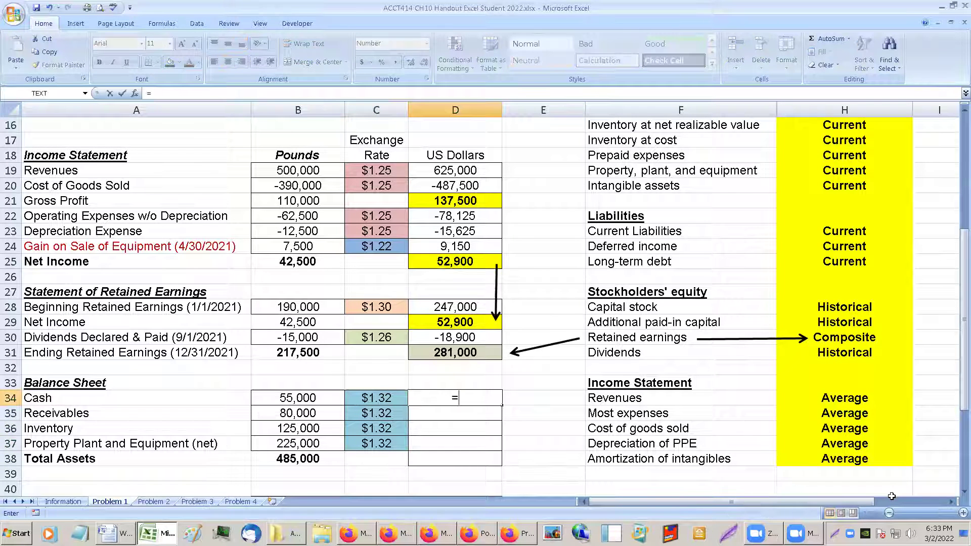
key(Left)
key(Left)
text(*)
key(Left)
key(Return)
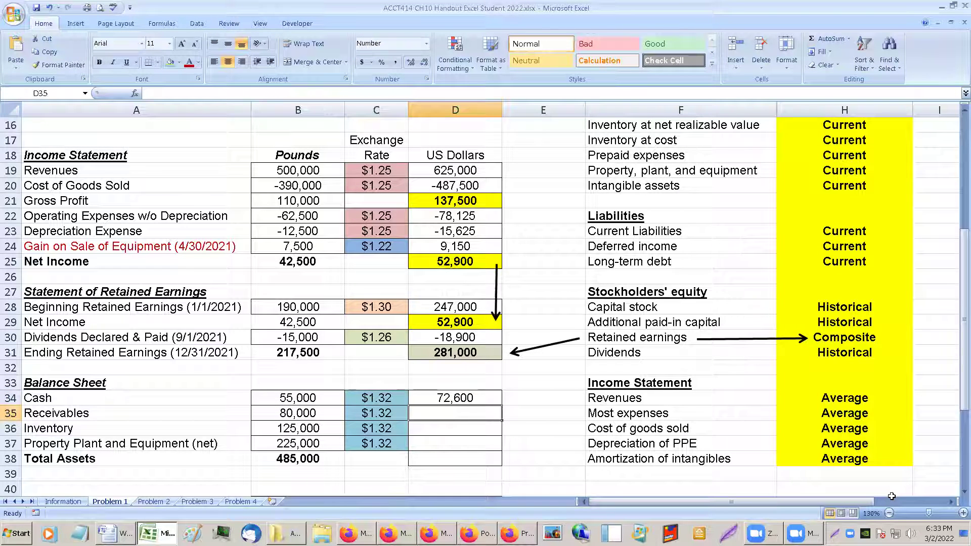
- Translate Receivables into US dollars in D35 with =B35*C35
text(=)
key(Left)
key(Left)
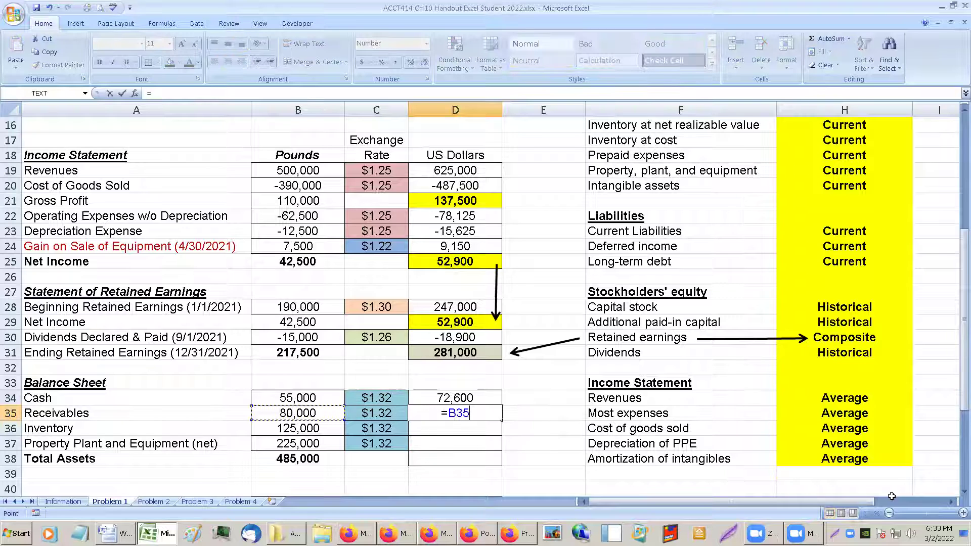
text(*)
key(Left)
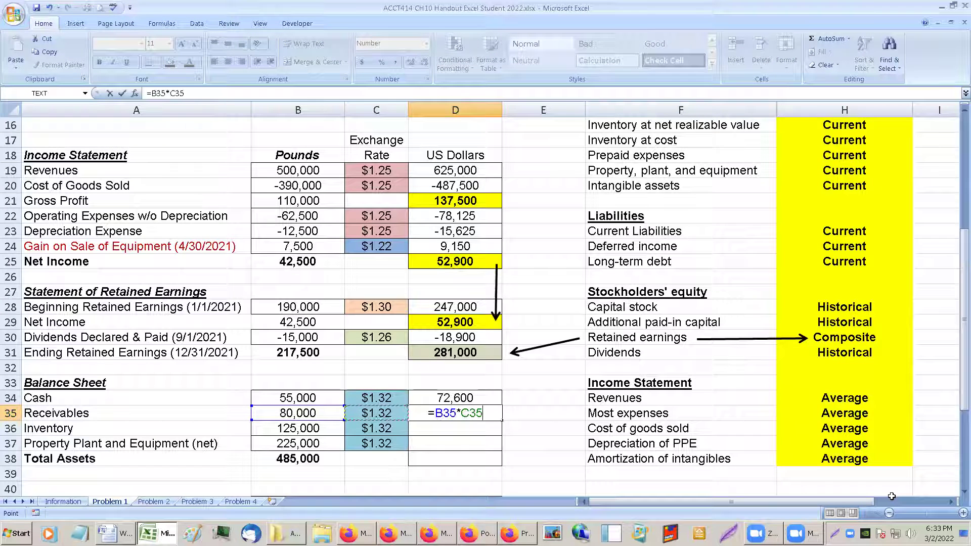
key(Return)
- Translate Inventory into US dollars in D36 with =B36*C36
text(=)
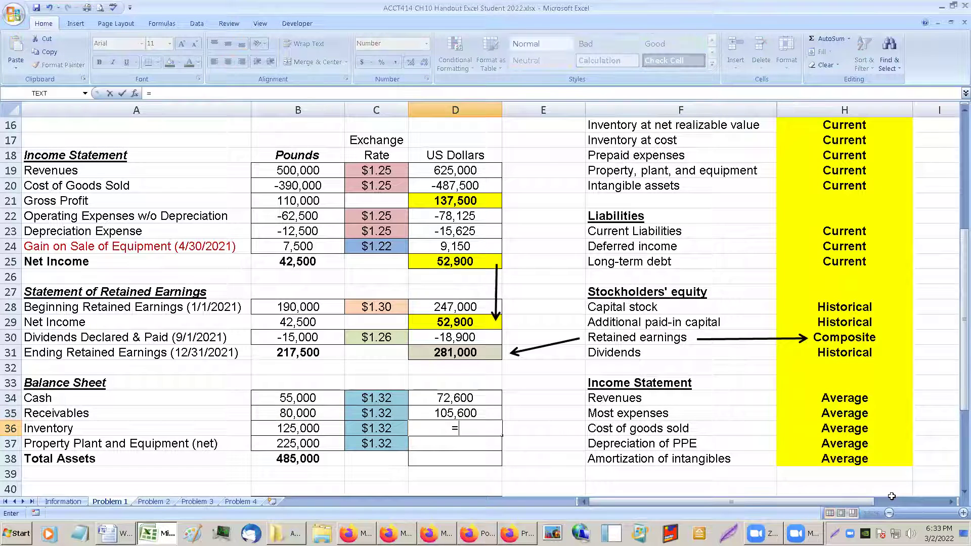
key(Left)
key(Left)
text(*)
key(Left)
key(Return)
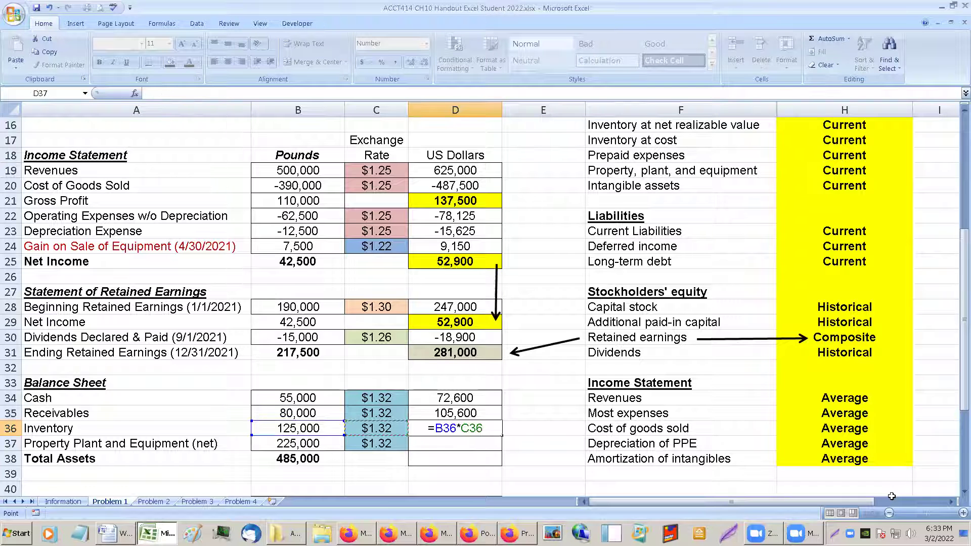
- Translate Property Plant and Equipment (net) into US dollars in D37 with =B37*C37
text(=)
key(Left)
key(Left)
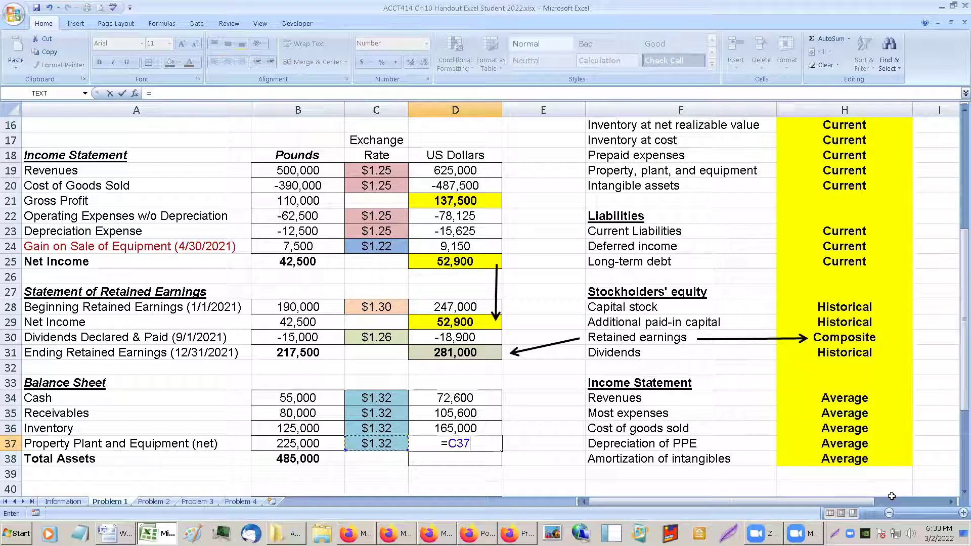
text(*)
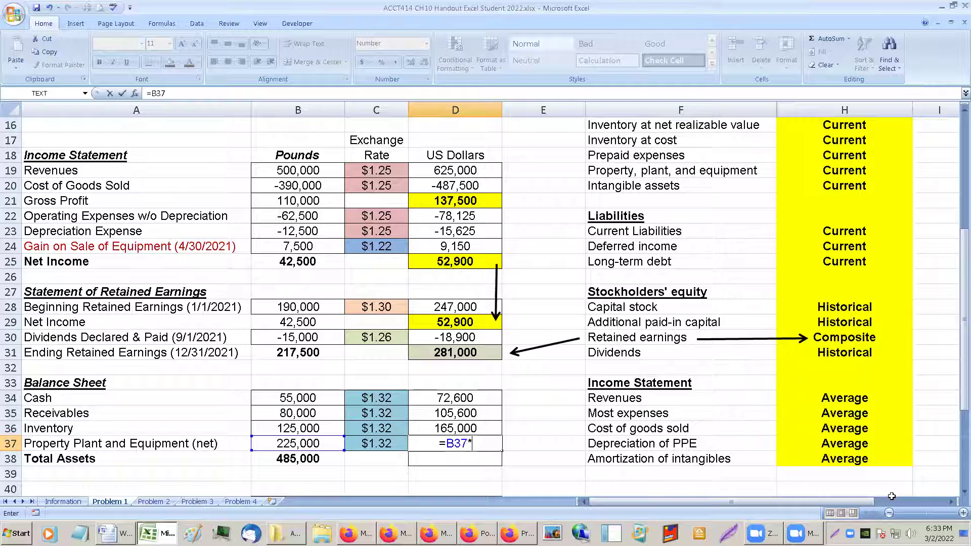
key(Left)
key(Return)
key(Up)
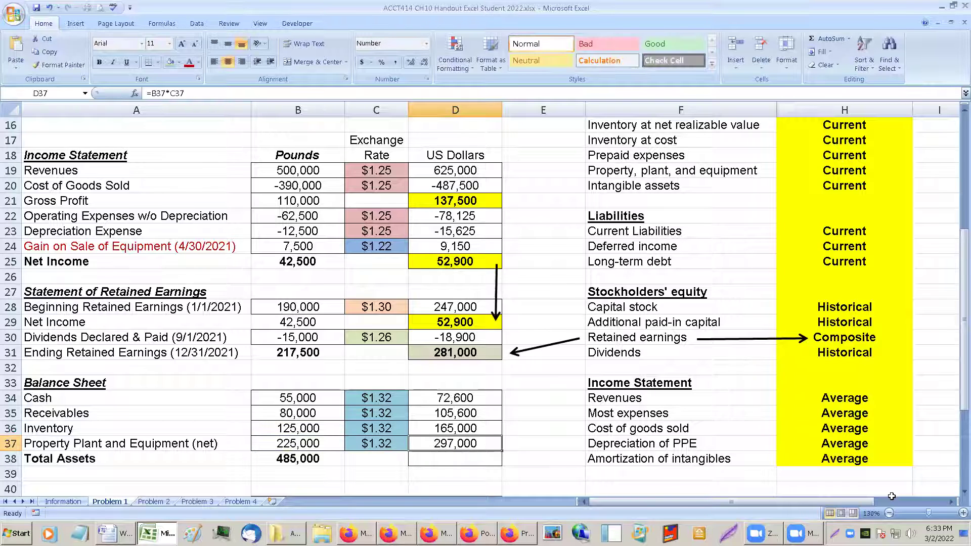
- Total the US dollar assets in D38 with =SUM(D34:D37) and make the total bold
drag(456, 395, 455, 452)
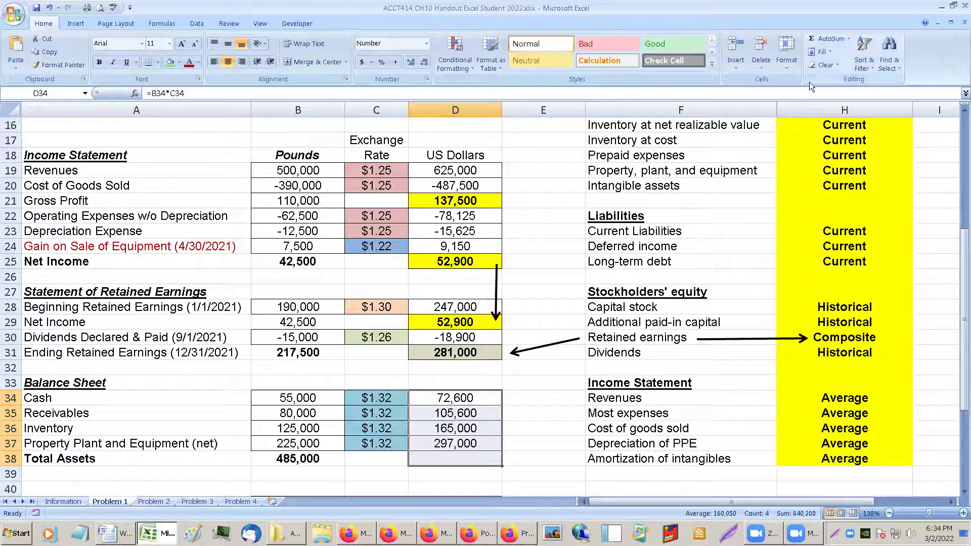
click(825, 38)
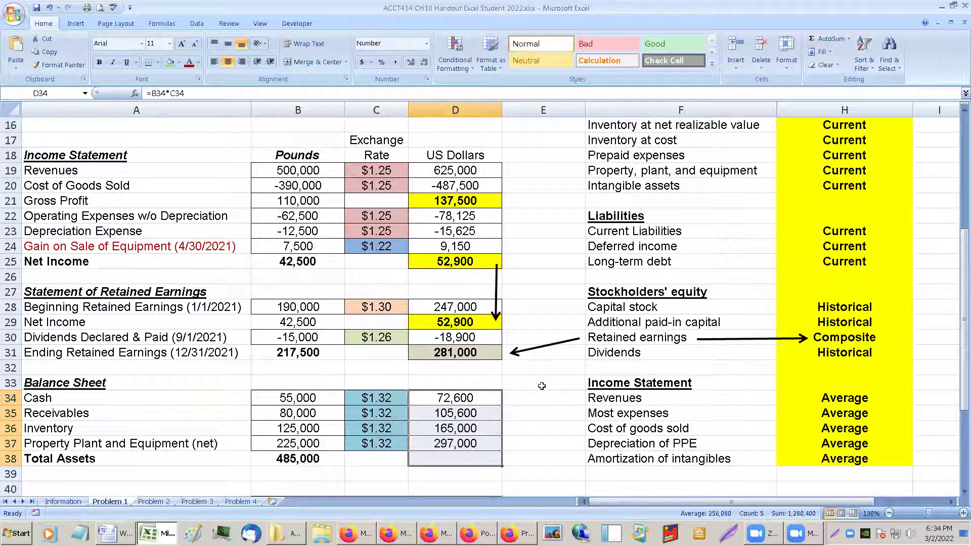
click(442, 460)
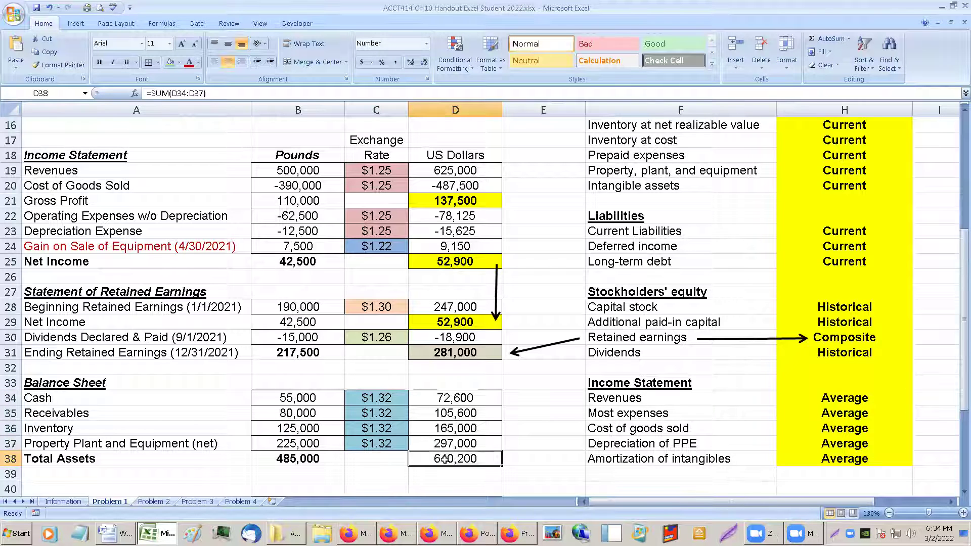
click(99, 62)
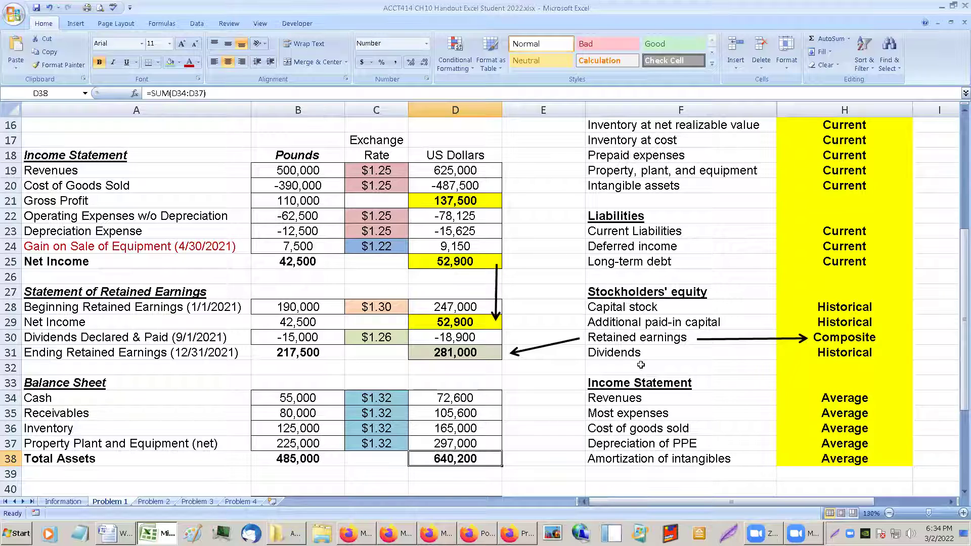
- Following the guide's rate type for liabilities, link the Accounts payable and Bonds Payable rates in C41 and C42 to the current rate with =C37
drag(631, 232, 821, 262)
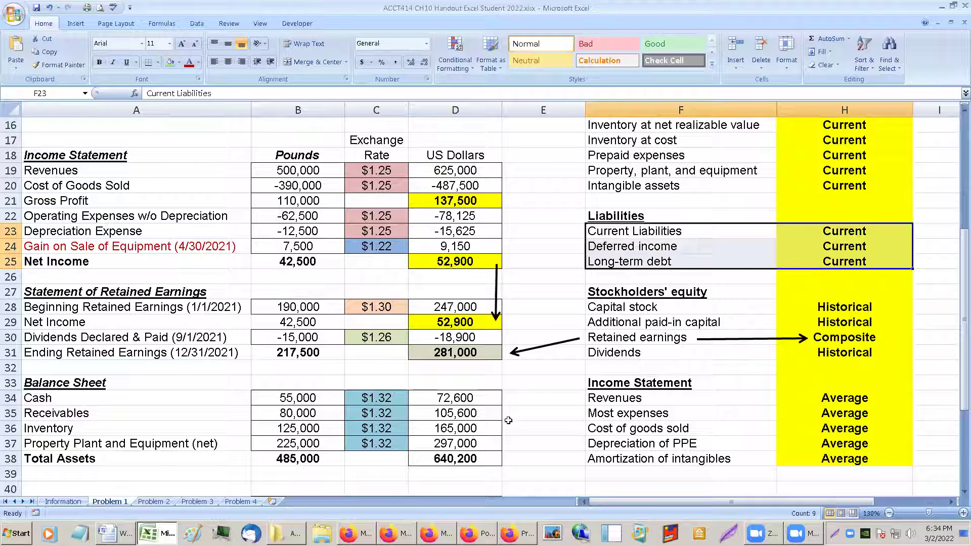
click(449, 417)
scroll(449, 417, down, 2)
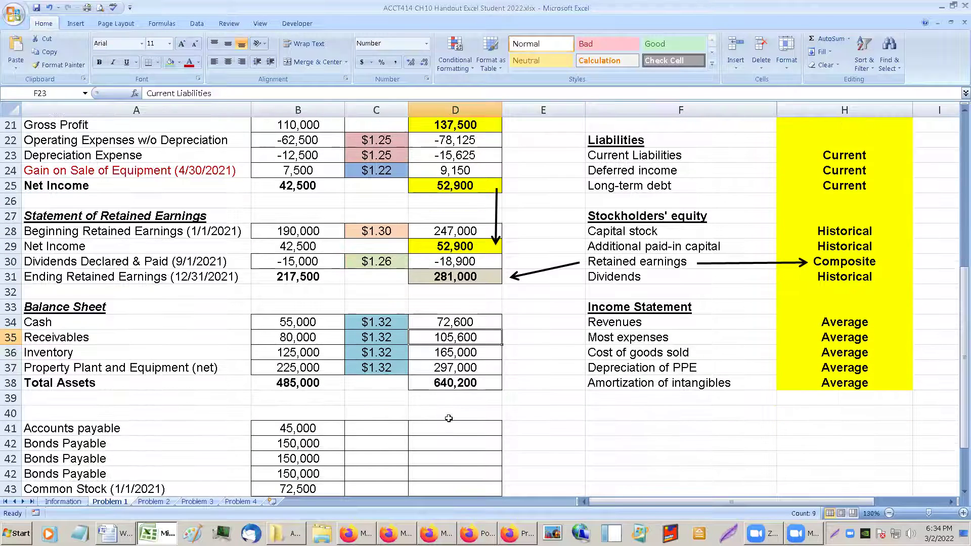
scroll(448, 417, down, 1)
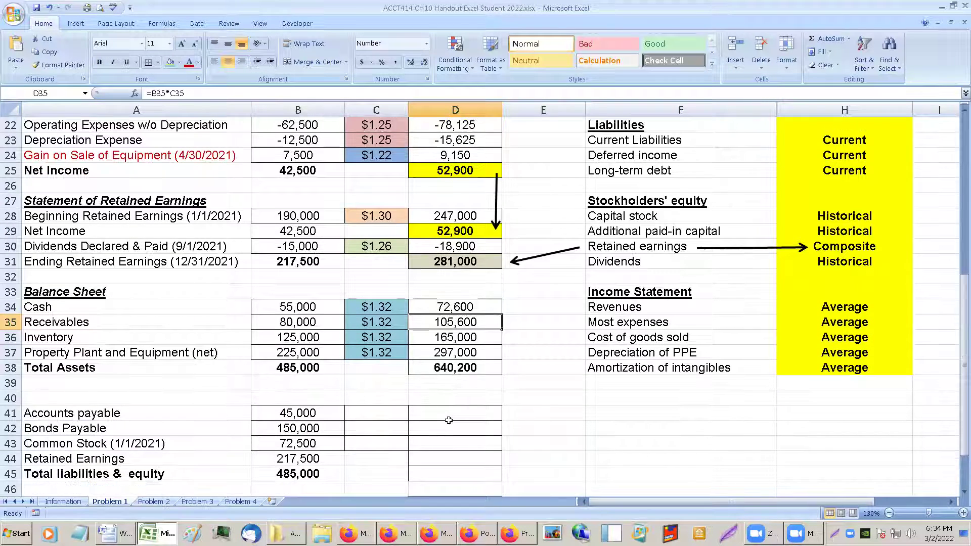
click(392, 417)
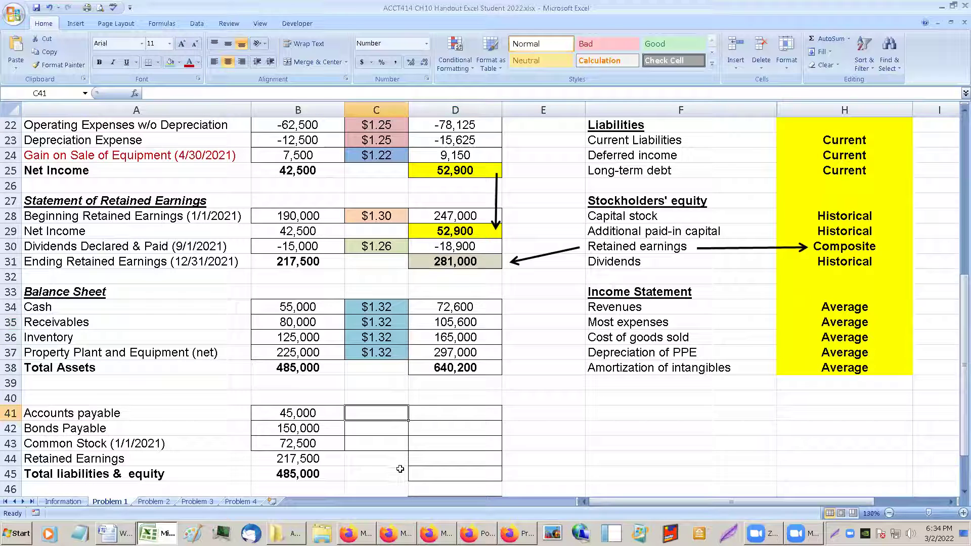
text(=)
click(374, 352)
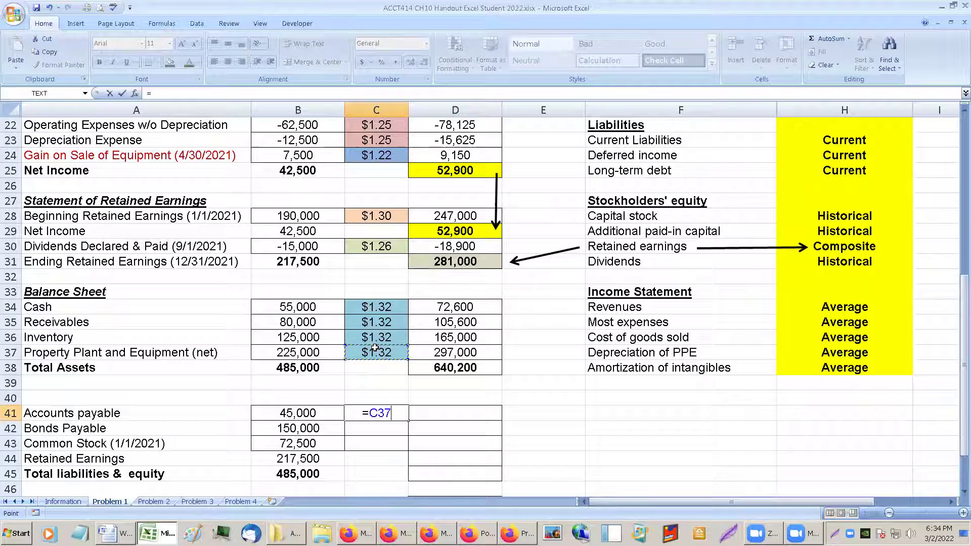
key(Return)
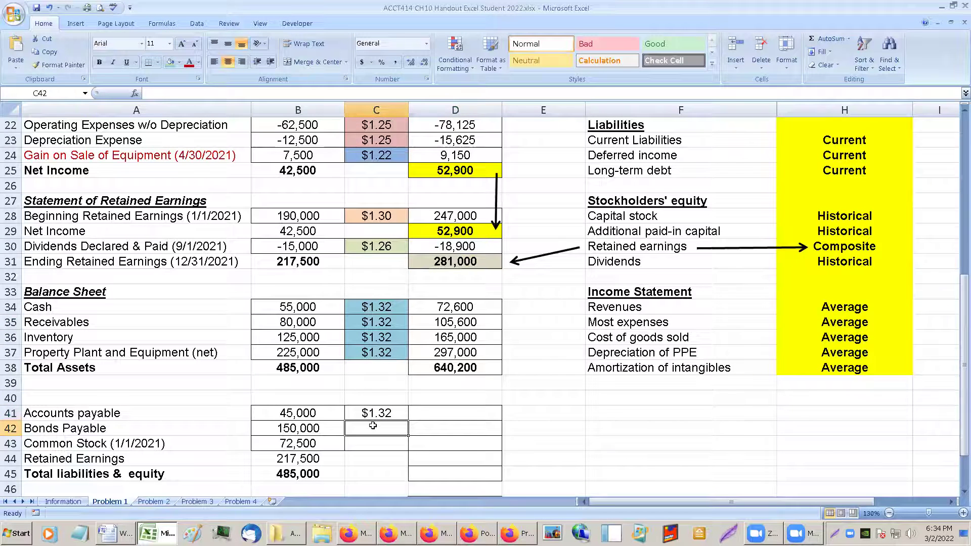
text(=)
click(371, 353)
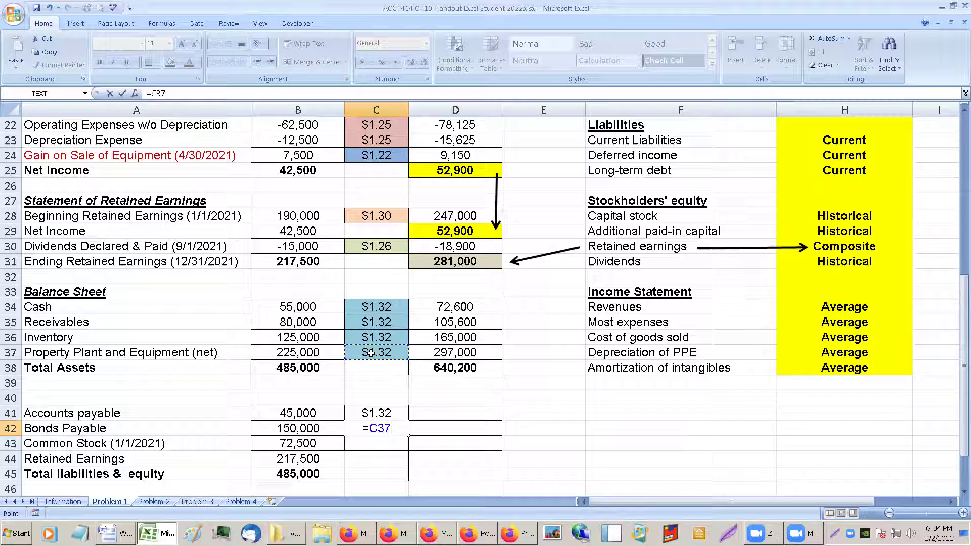
key(Return)
- Give the Accounts payable and Bonds Payable exchange rates, C41 and C42, the light aqua fill
click(380, 411)
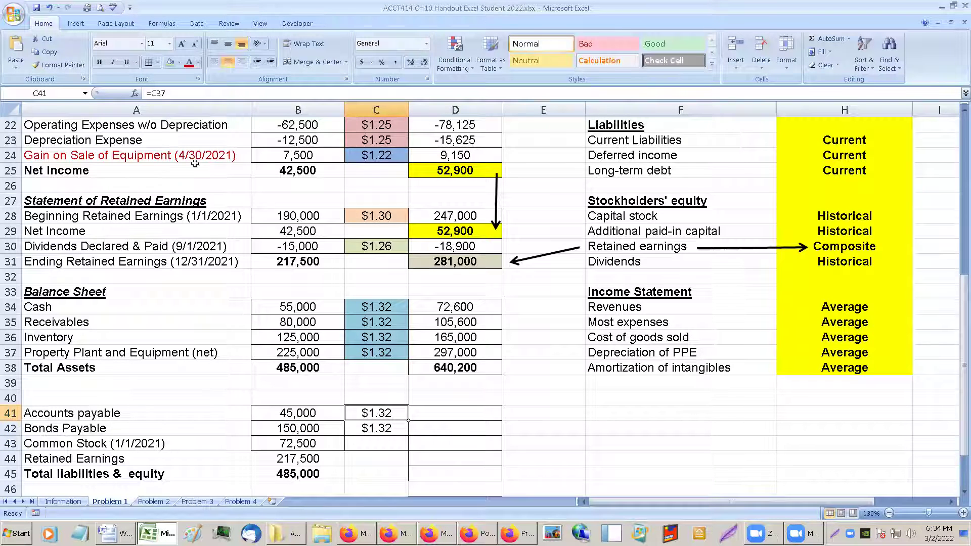
click(170, 63)
click(376, 429)
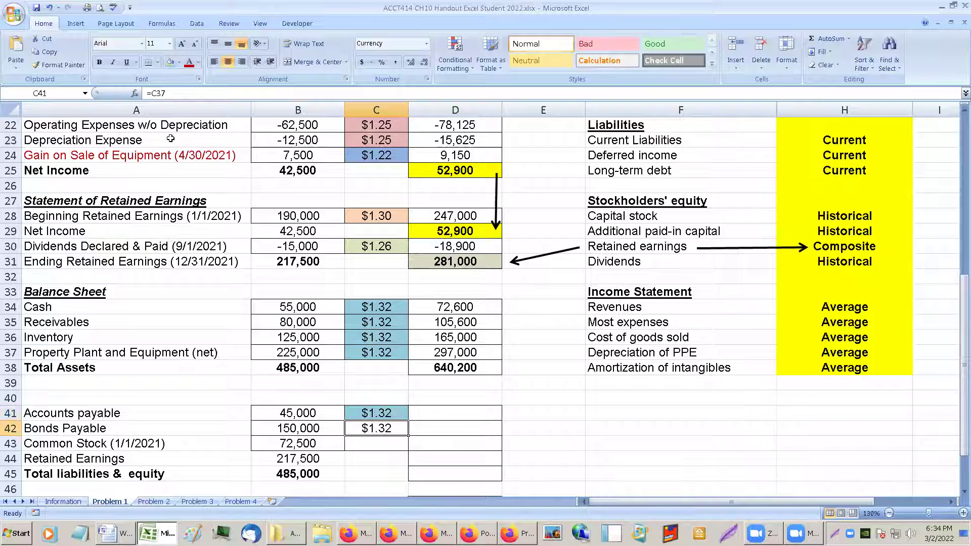
click(170, 62)
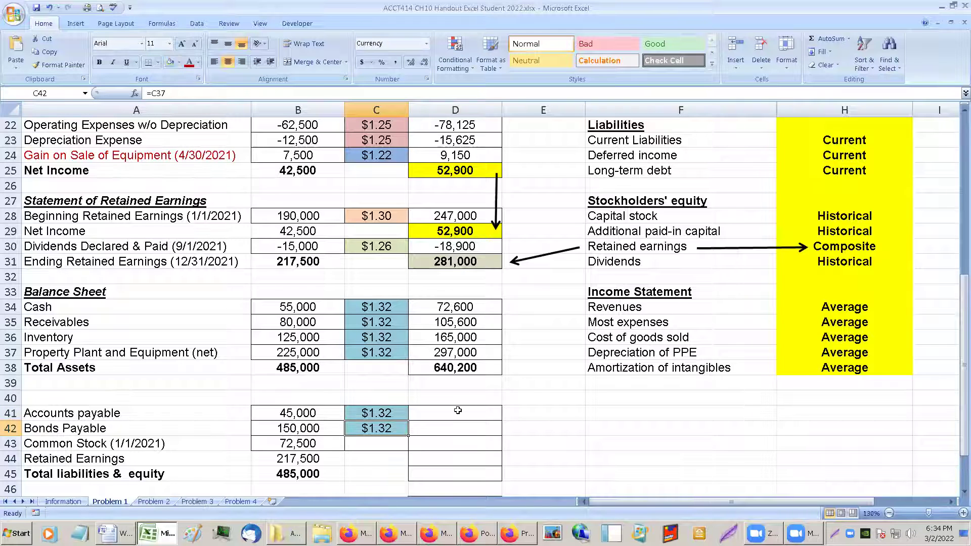
- Translate Accounts payable into US dollars in D41 with =B41*C41
click(457, 412)
text(=)
key(Left)
key(Left)
text(*)
key(Left)
key(Return)
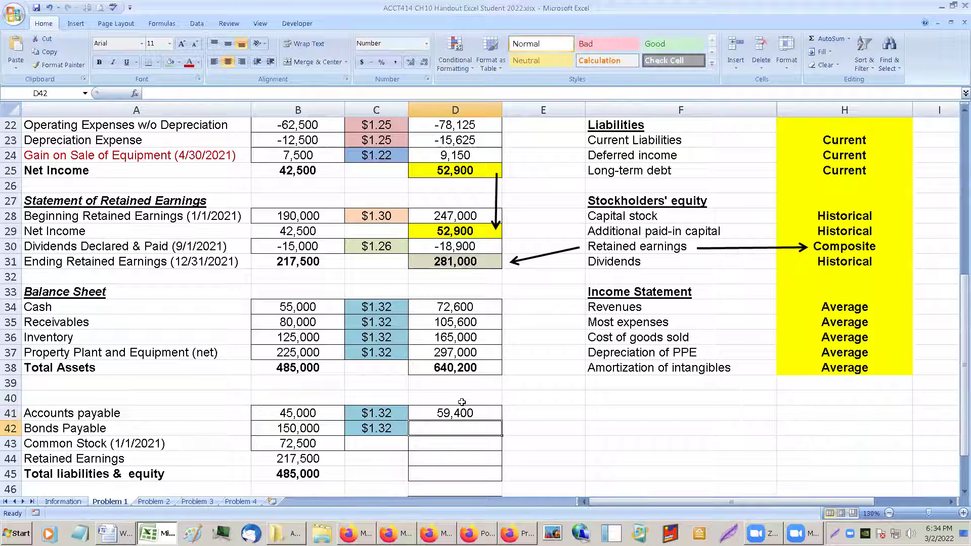
- Translate Bonds Payable into US dollars in D42 with =B42*C42
text(=)
key(Left)
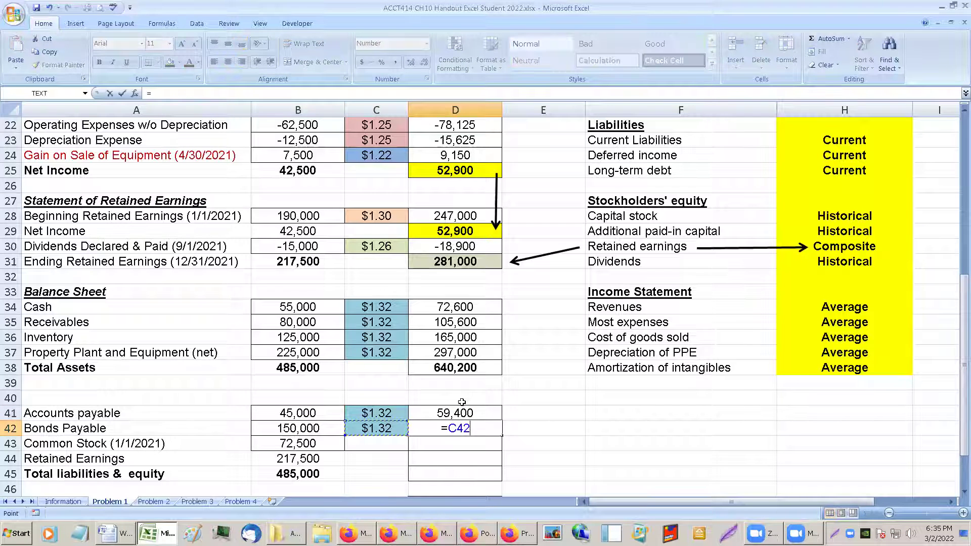
key(Left)
text(*)
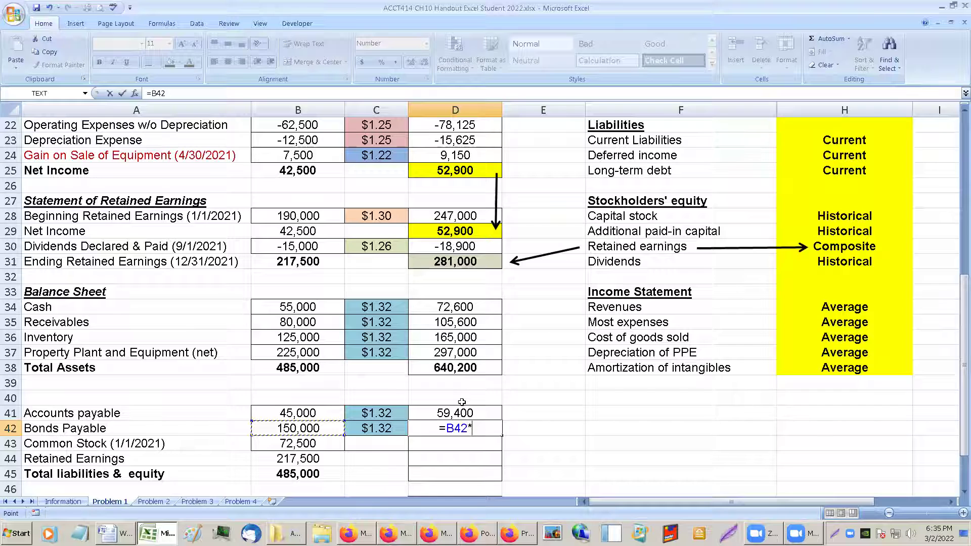
key(Left)
key(Return)
key(Up)
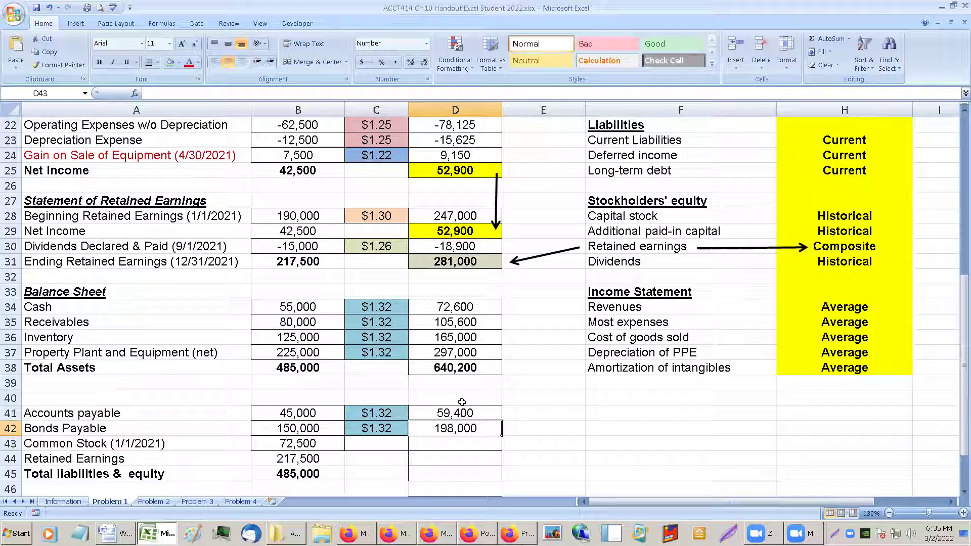
- Following the guide's rate type for capital stock, link the Common Stock rate in C43 to the 1/1/2021 historical rate with =C28
click(378, 443)
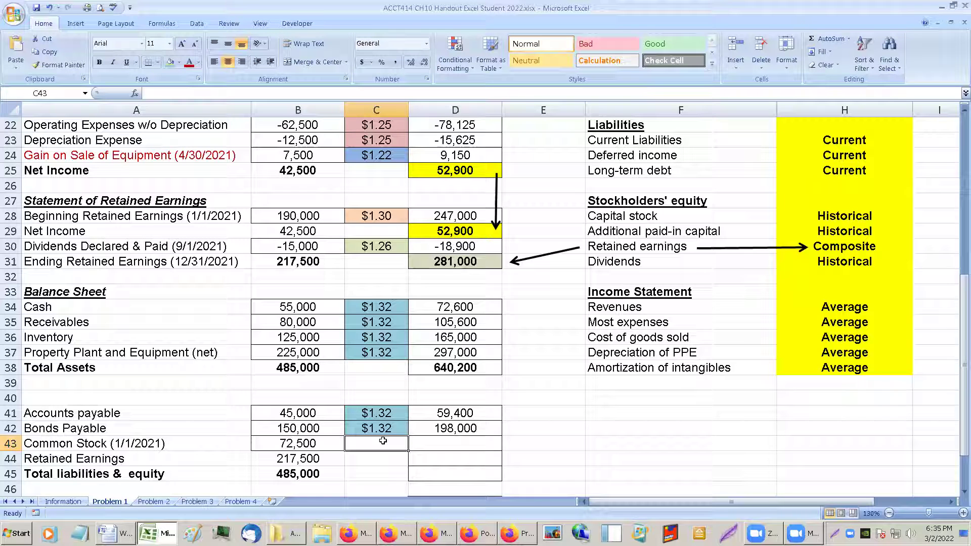
click(650, 216)
drag(762, 213, 816, 216)
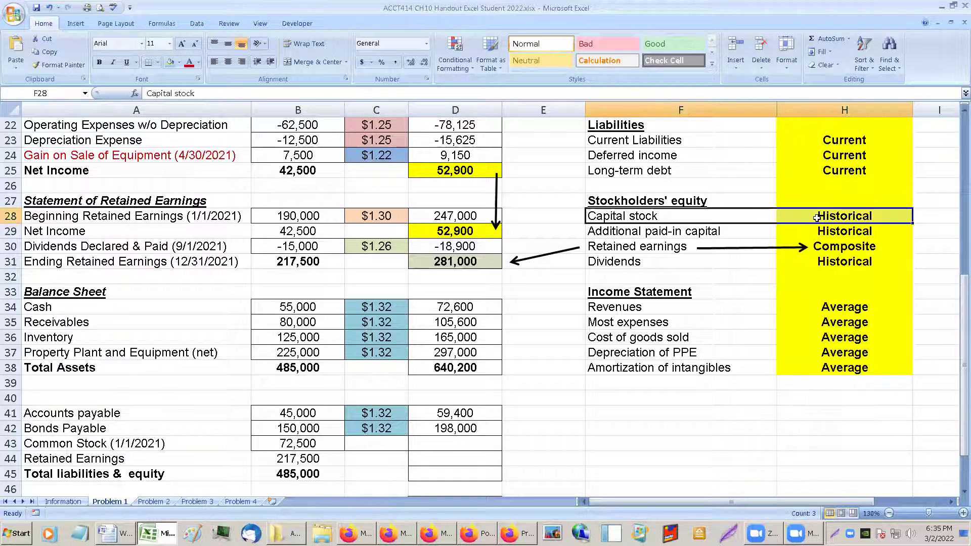
click(385, 439)
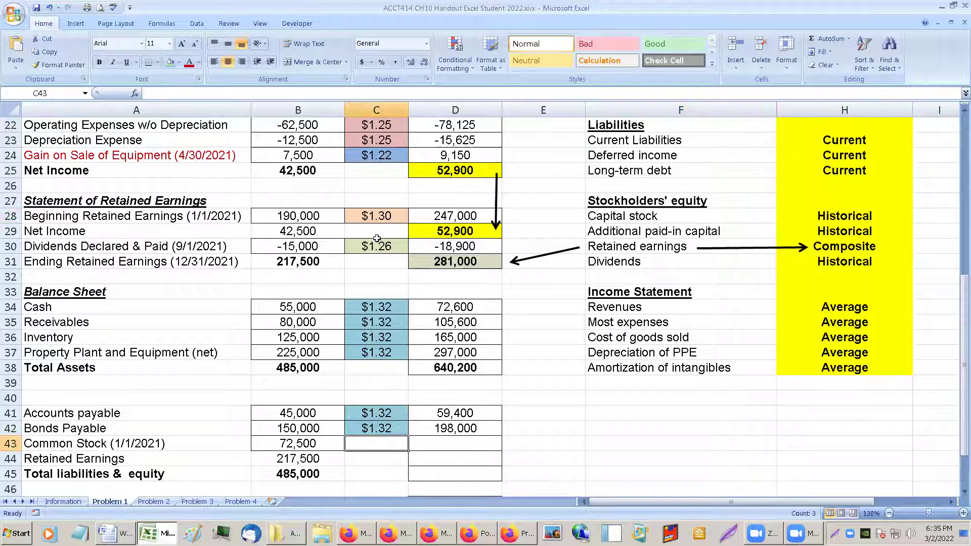
click(385, 213)
scroll(385, 225, up, 6)
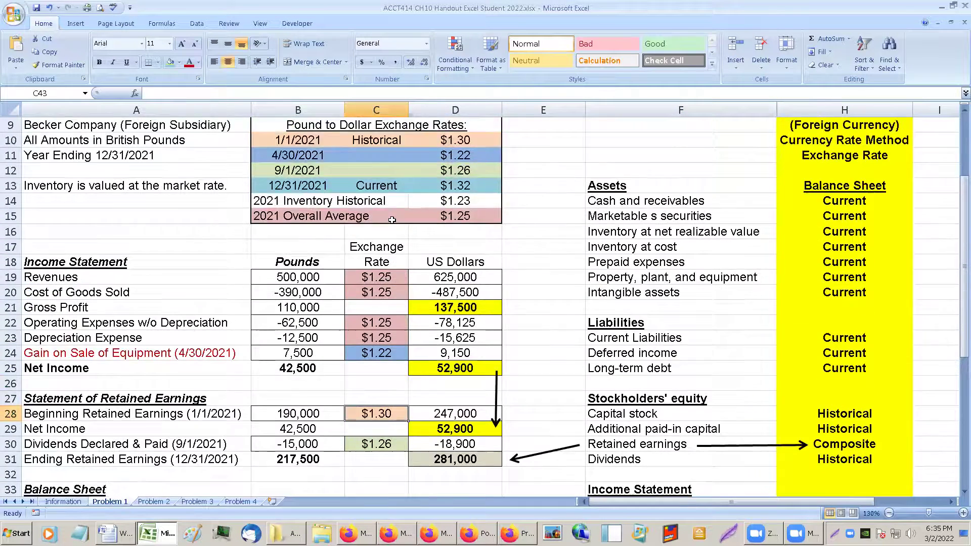
click(307, 201)
drag(307, 201, 453, 200)
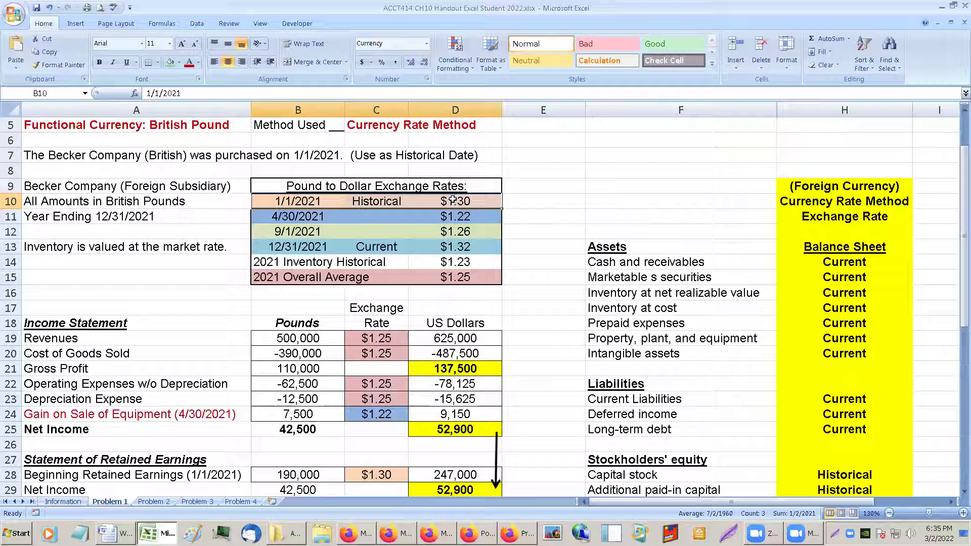
scroll(454, 201, down, 3)
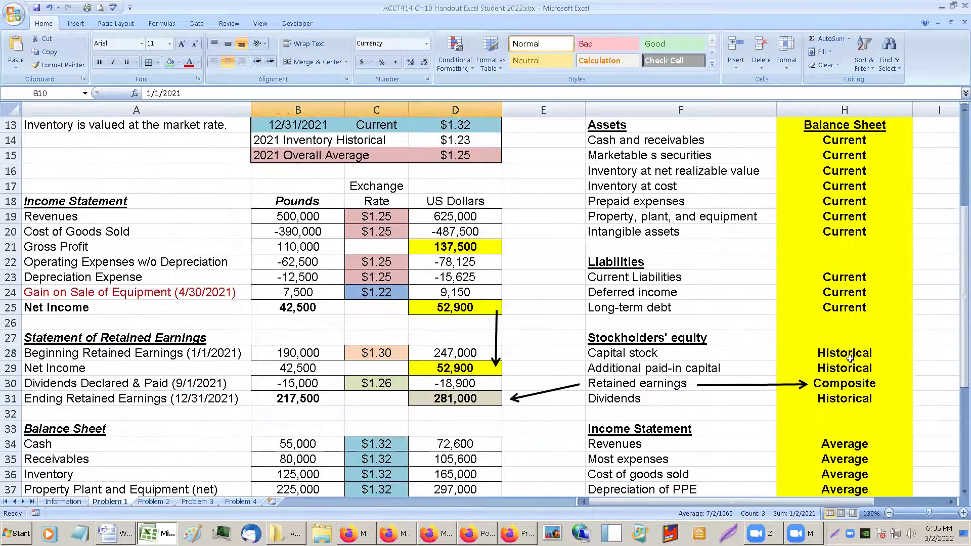
scroll(370, 435, down, 4)
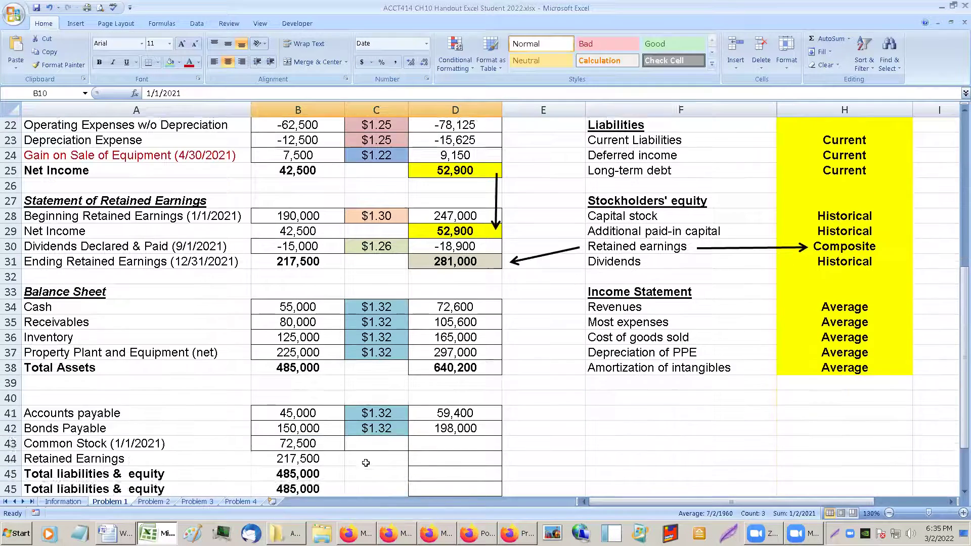
click(370, 433)
text(=)
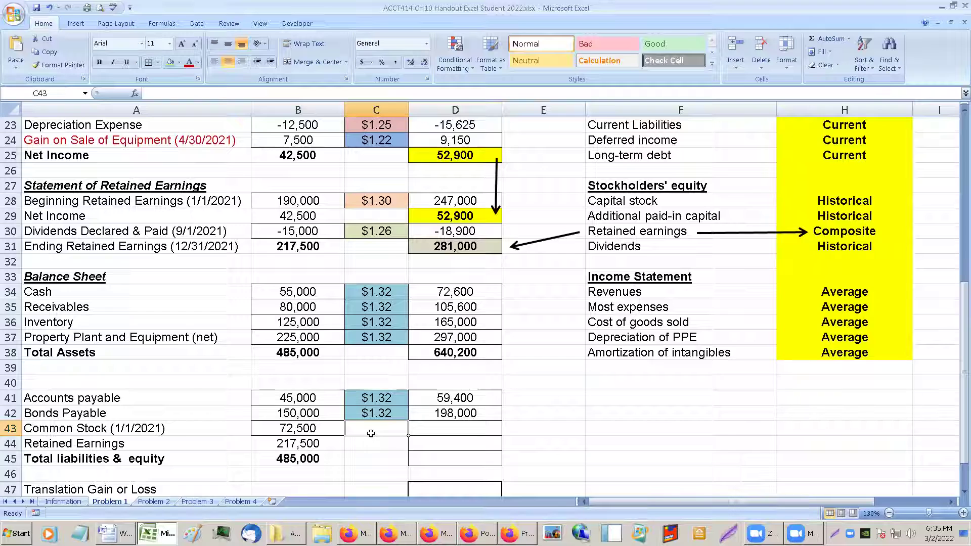
click(366, 203)
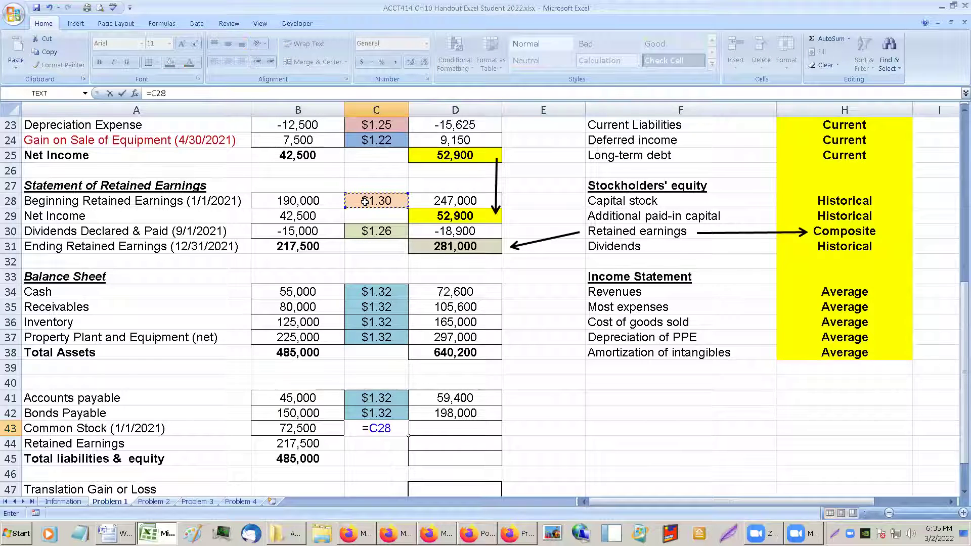
key(Return)
- Give the Common Stock rate in C43 and the guide's Capital stock rate type in H28 the light orange fill
click(380, 200)
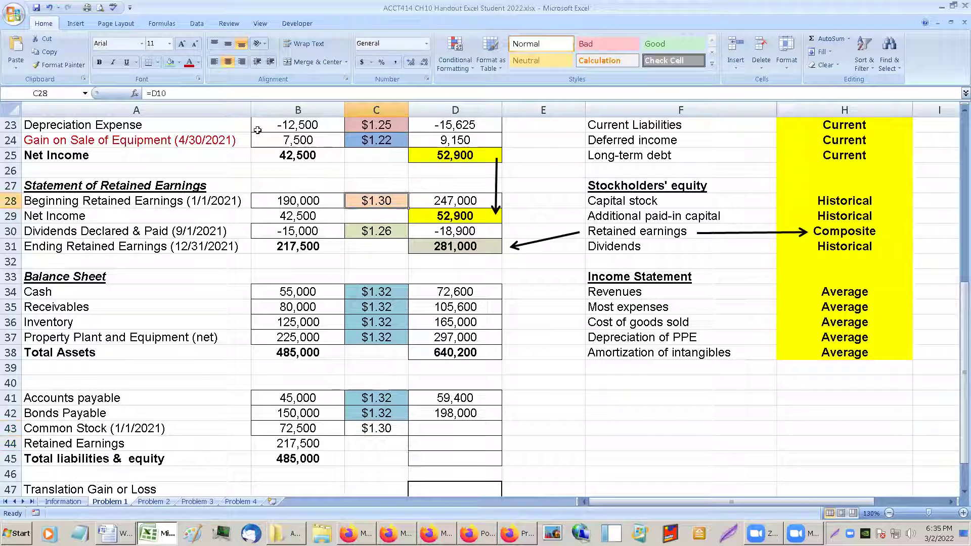
click(179, 62)
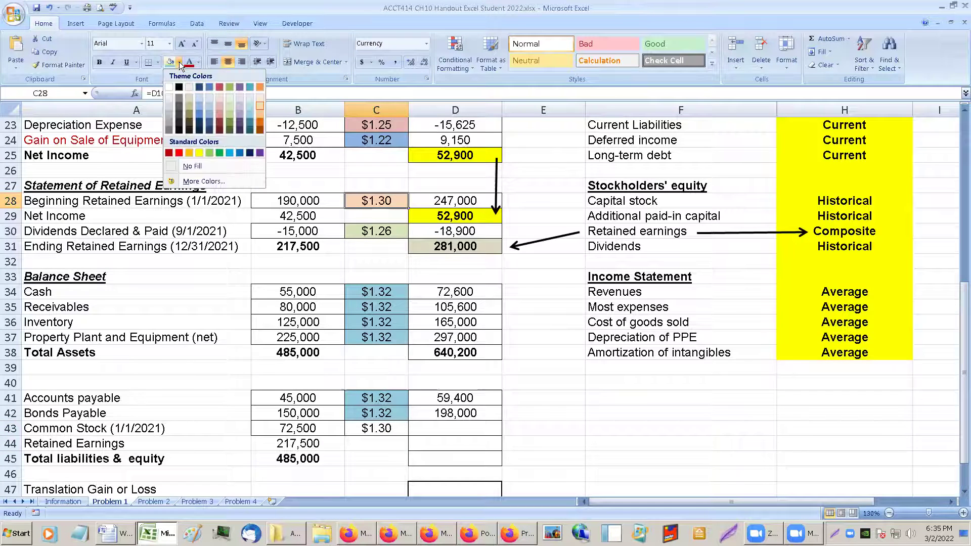
click(259, 106)
click(374, 428)
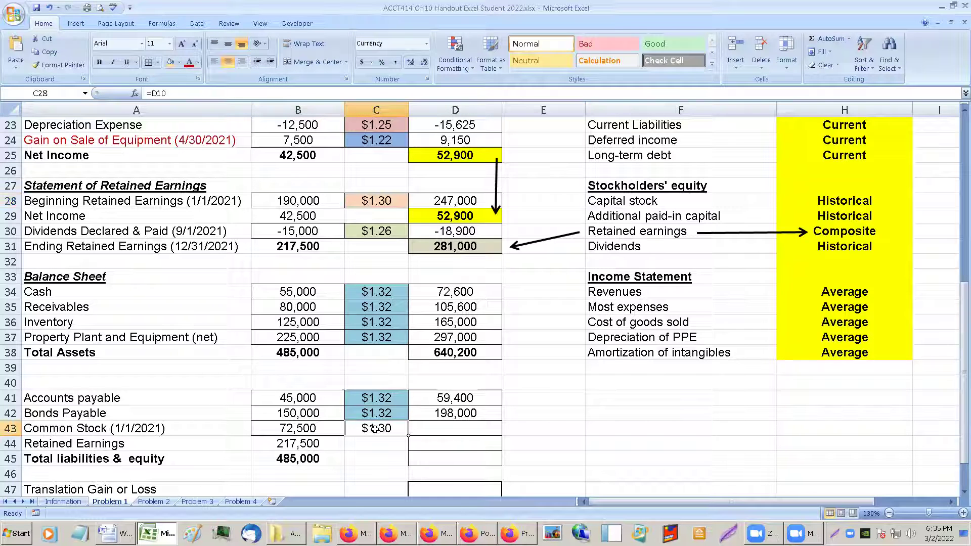
click(170, 62)
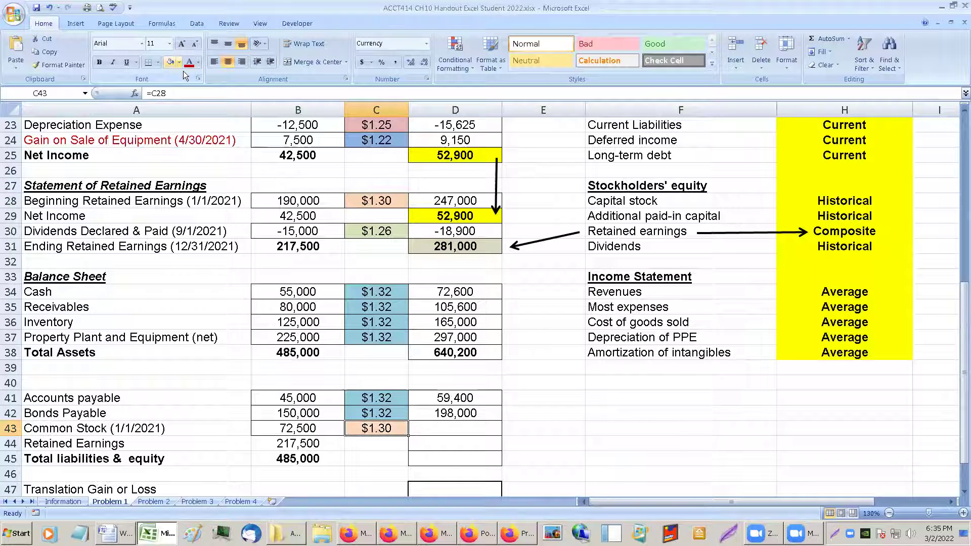
click(845, 201)
click(170, 62)
click(574, 351)
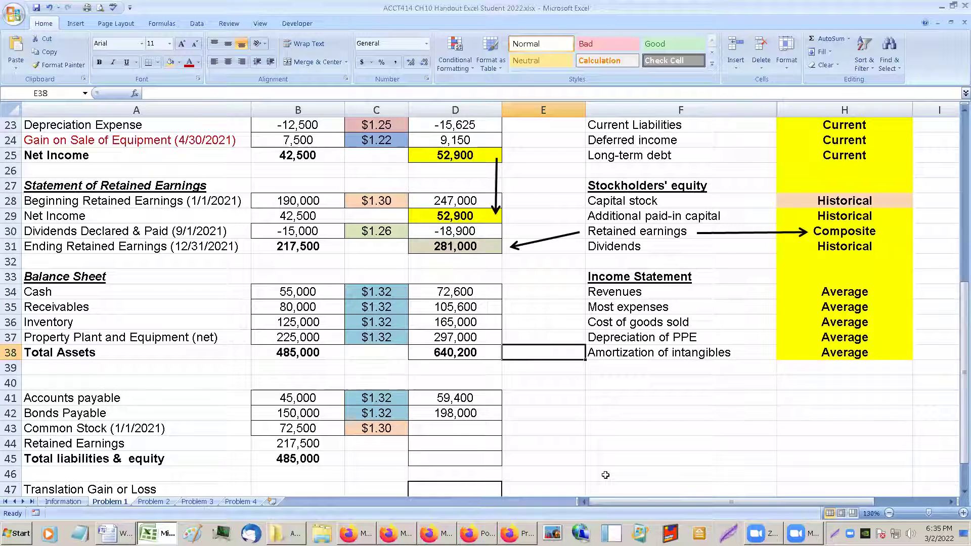
- Translate Common Stock into US dollars in D43 with =B43*C43
click(453, 428)
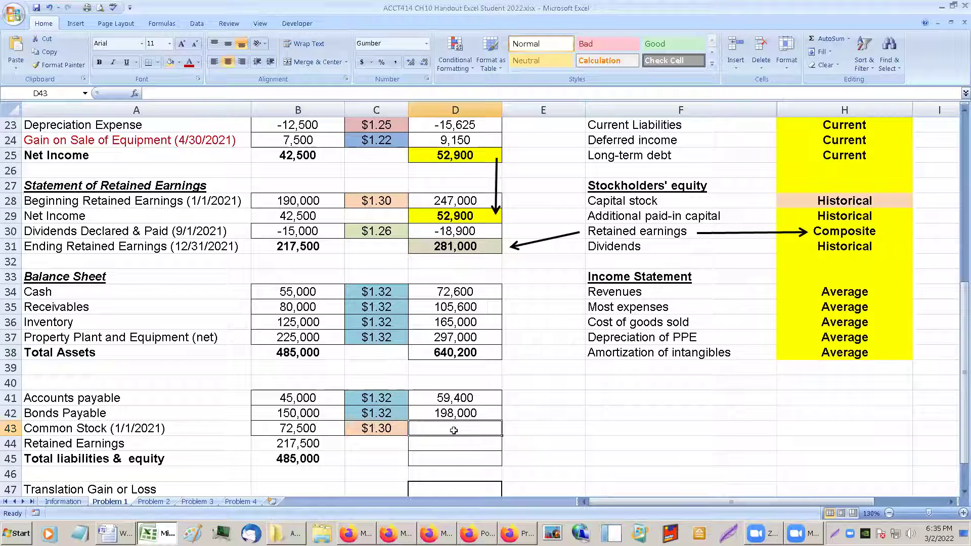
text(=)
key(Left)
key(Left)
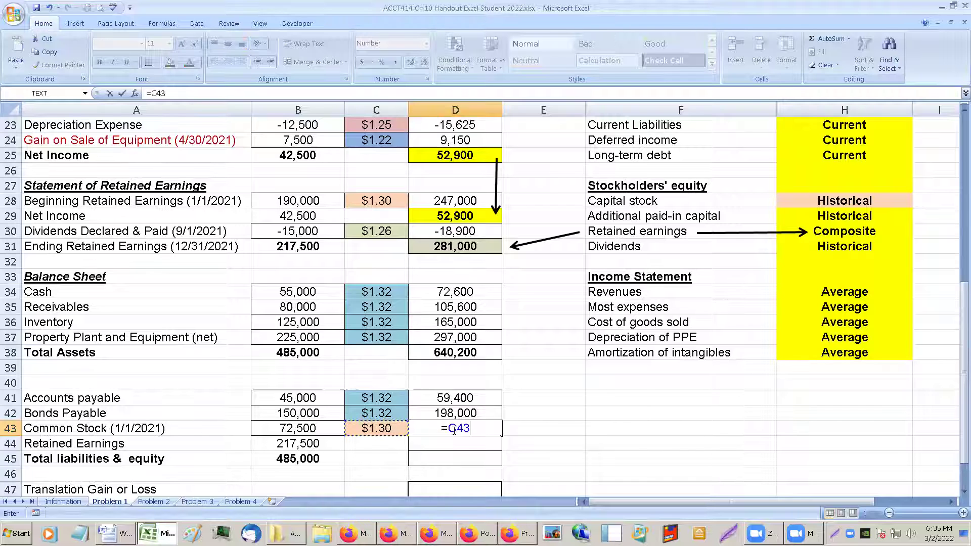
text(*)
key(Left)
key(Return)
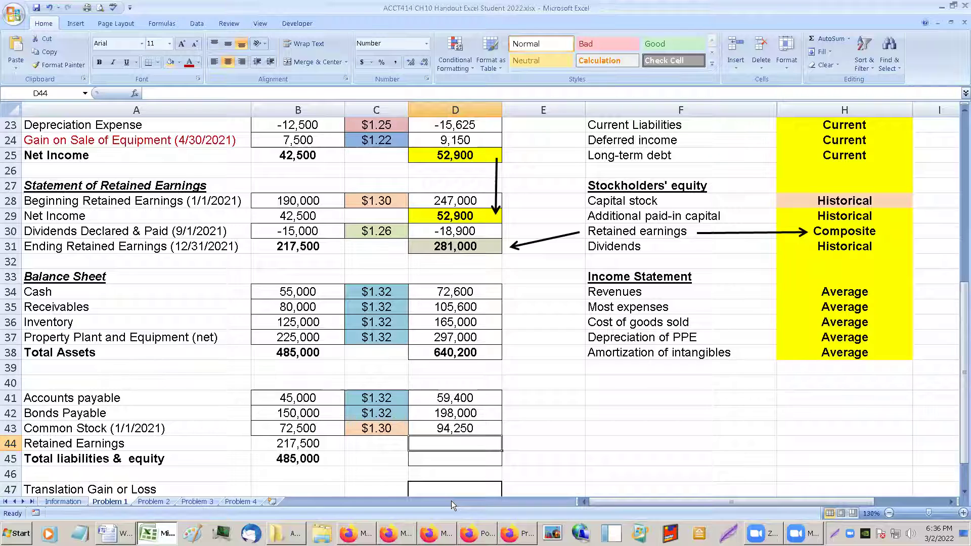
- Link the balance sheet Retained Earnings in D44 to the translated Ending Retained Earnings with =D31
text(=)
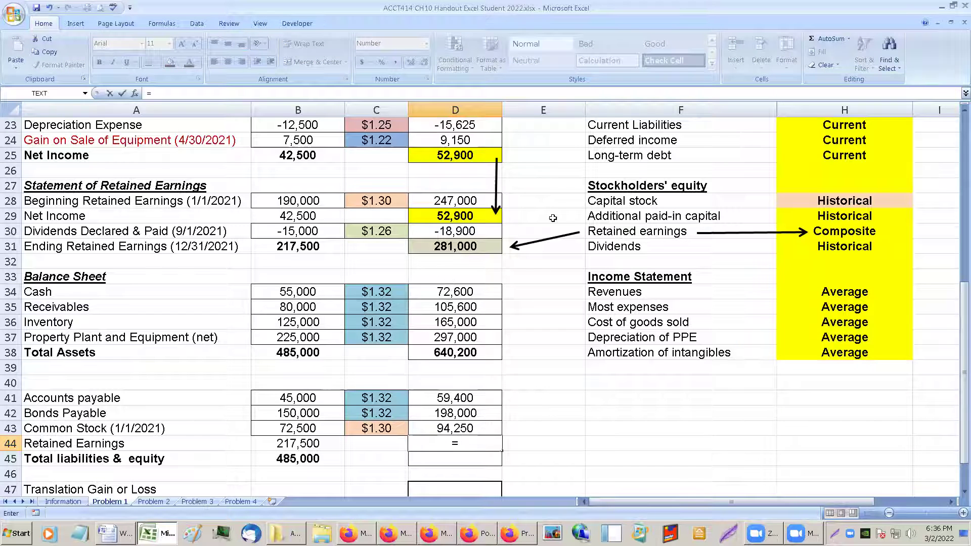
click(448, 243)
key(Return)
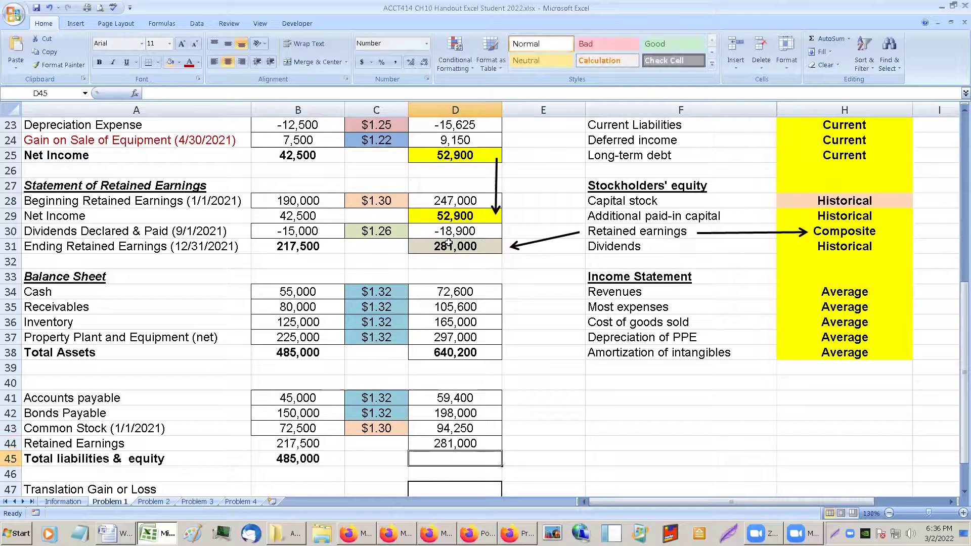
- Give the US dollar Retained Earnings in D44 the same tan fill as Ending Retained Earnings in D31
click(451, 445)
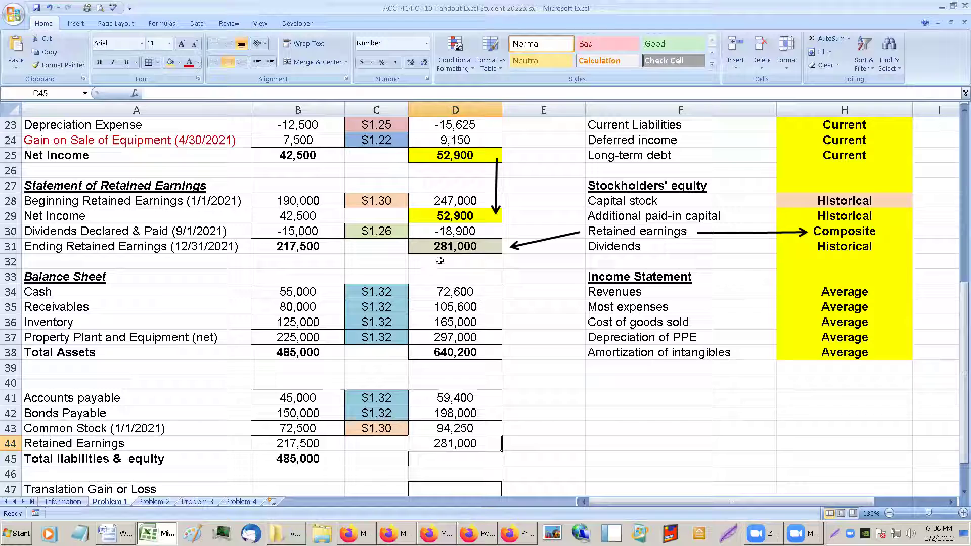
click(451, 244)
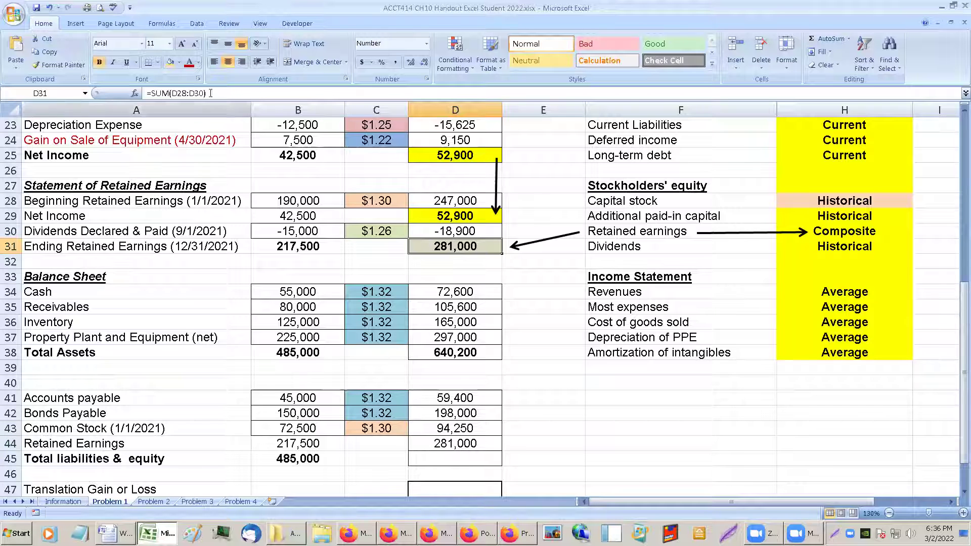
click(181, 63)
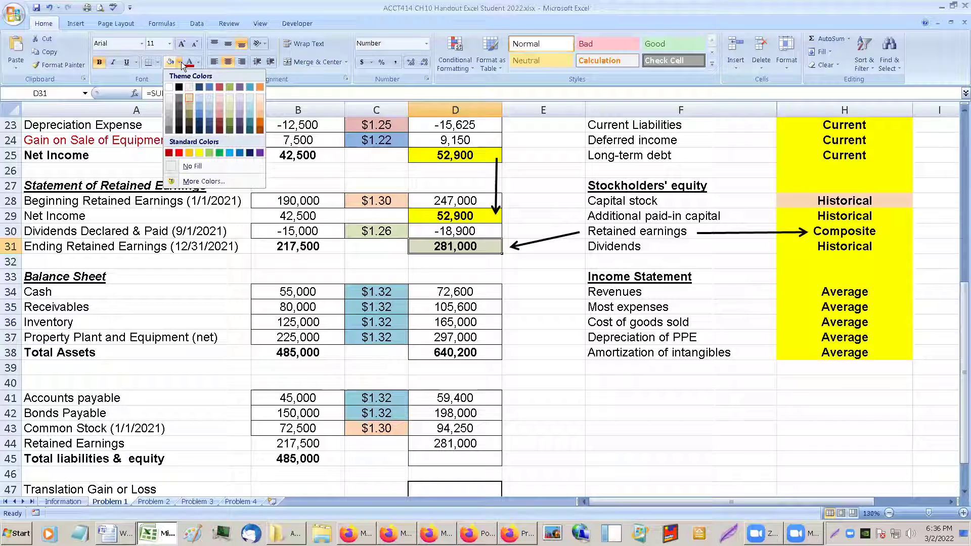
click(190, 97)
click(455, 443)
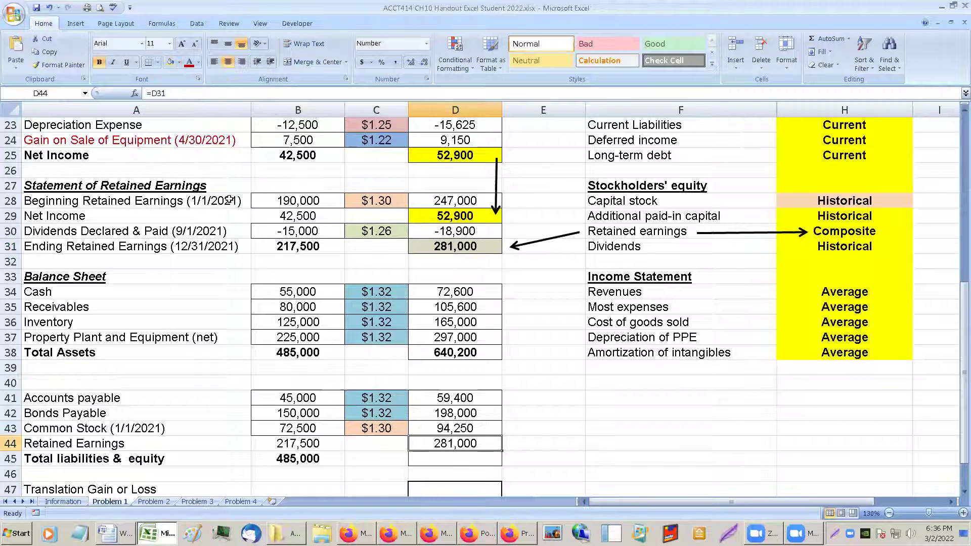
click(170, 61)
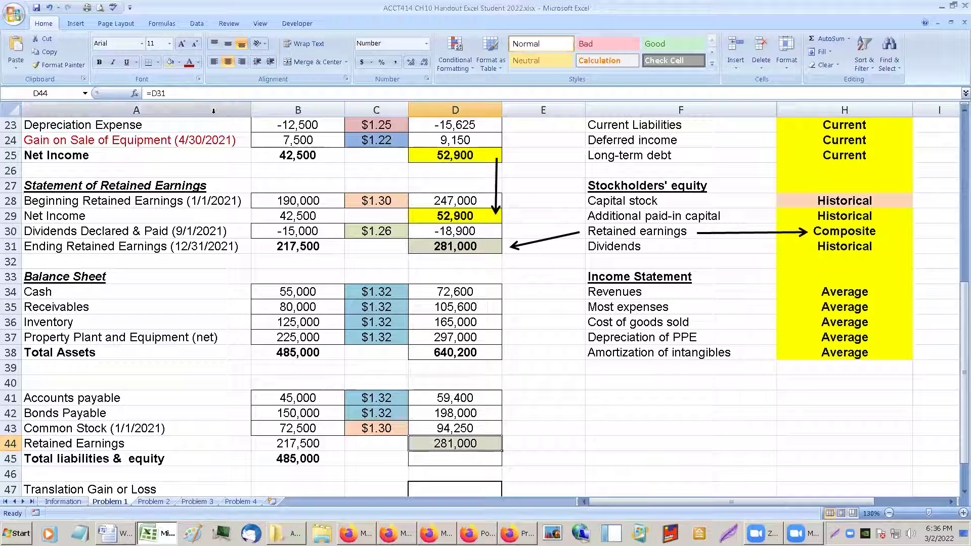
click(637, 413)
- Copy the net income arrow and stretch the copy from Ending Retained Earnings in D31 to Retained Earnings in D44
click(496, 185)
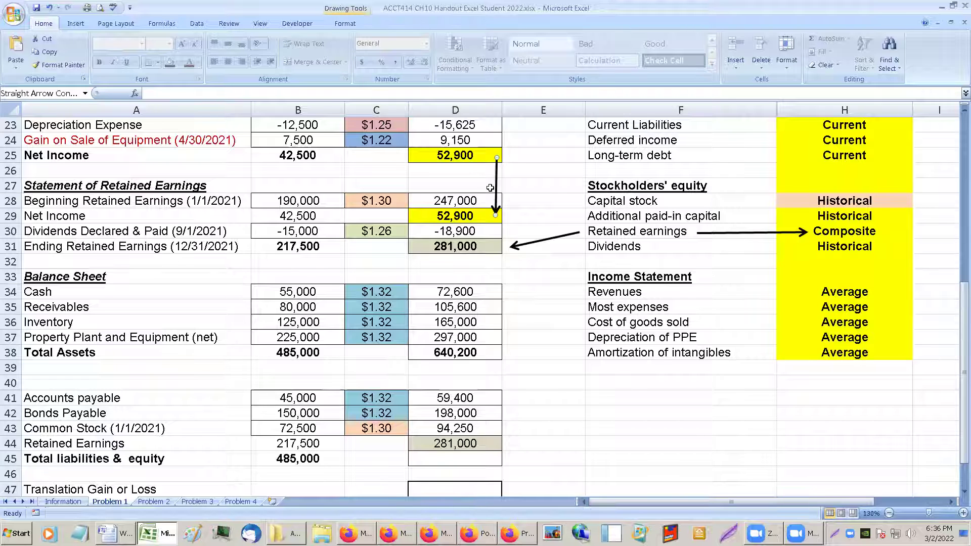
key(ctrl+c)
key(ctrl+v)
drag(505, 186, 487, 257)
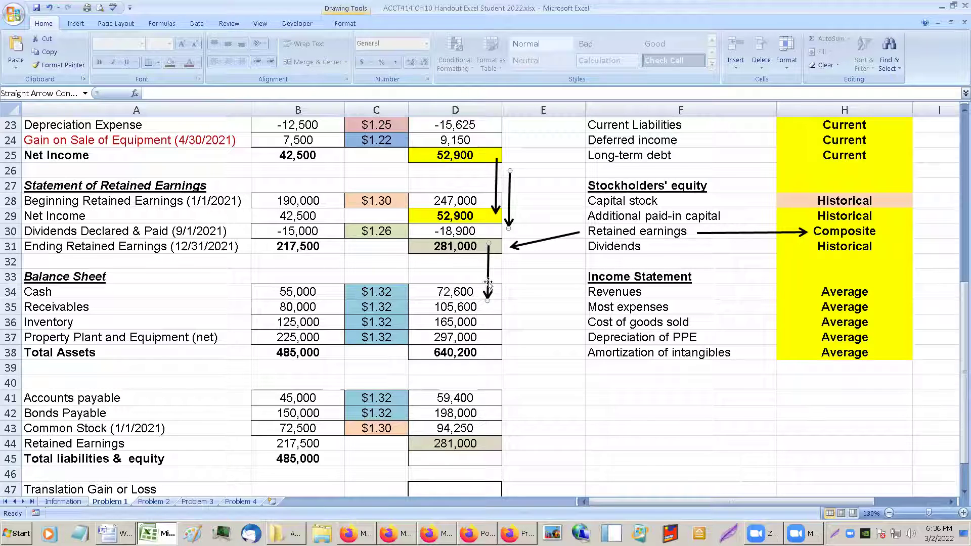
drag(487, 300, 488, 443)
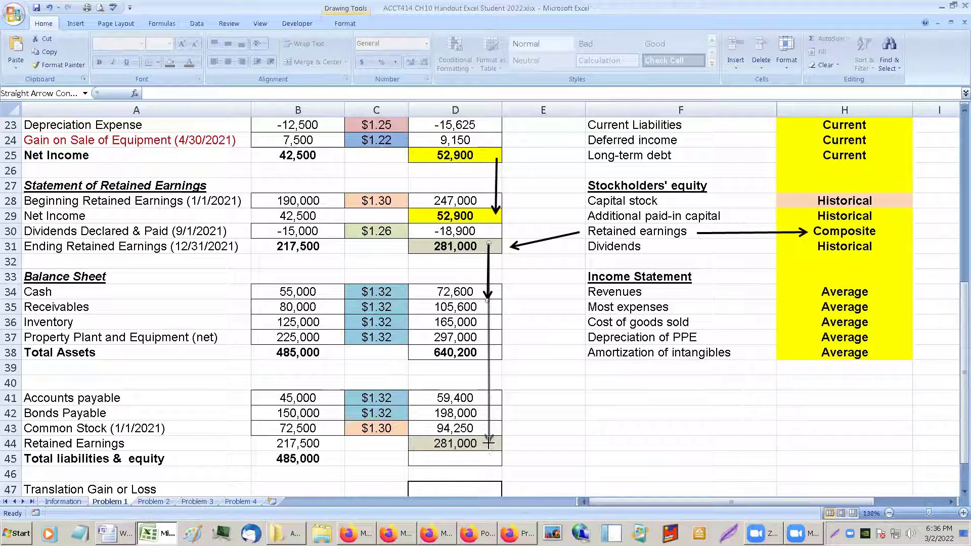
click(535, 434)
scroll(575, 367, down, 2)
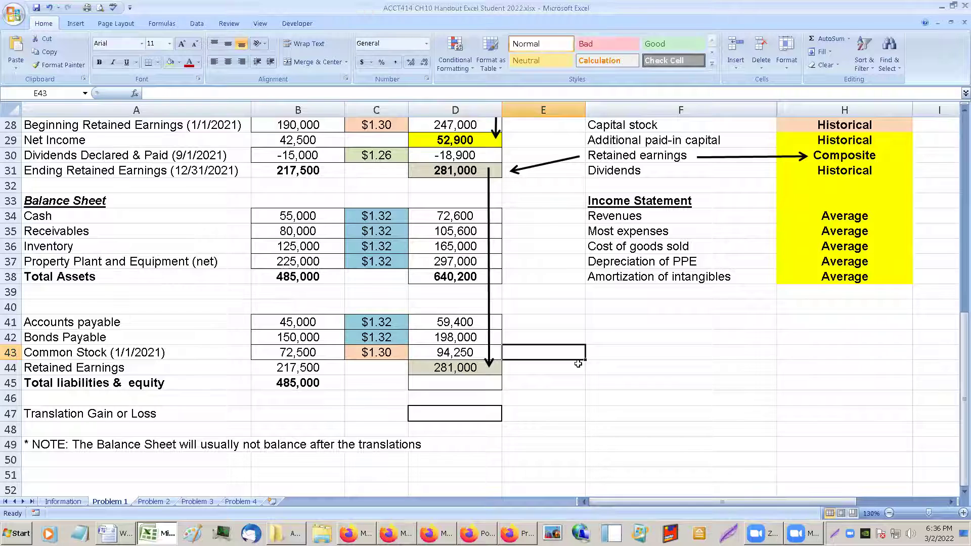
scroll(578, 364, up, 2)
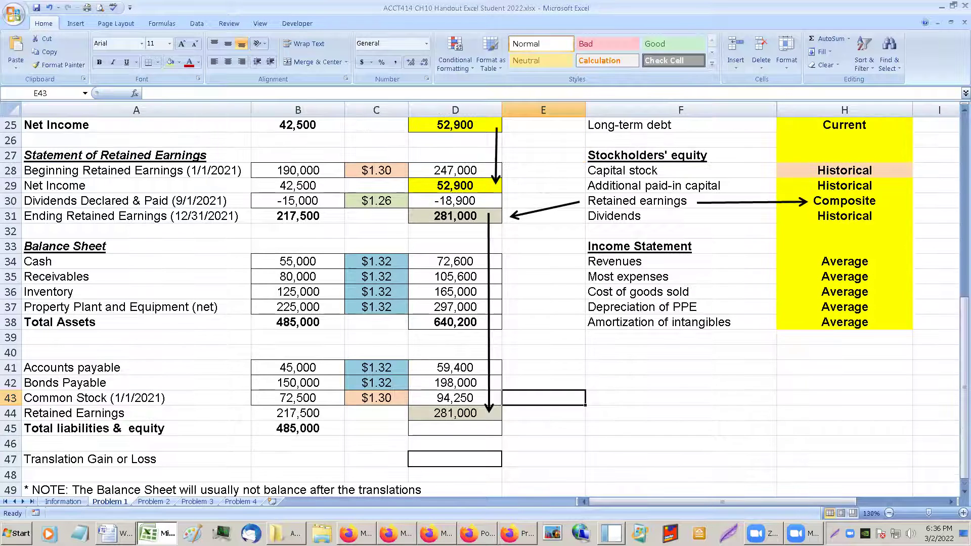
scroll(484, 308, up, 1)
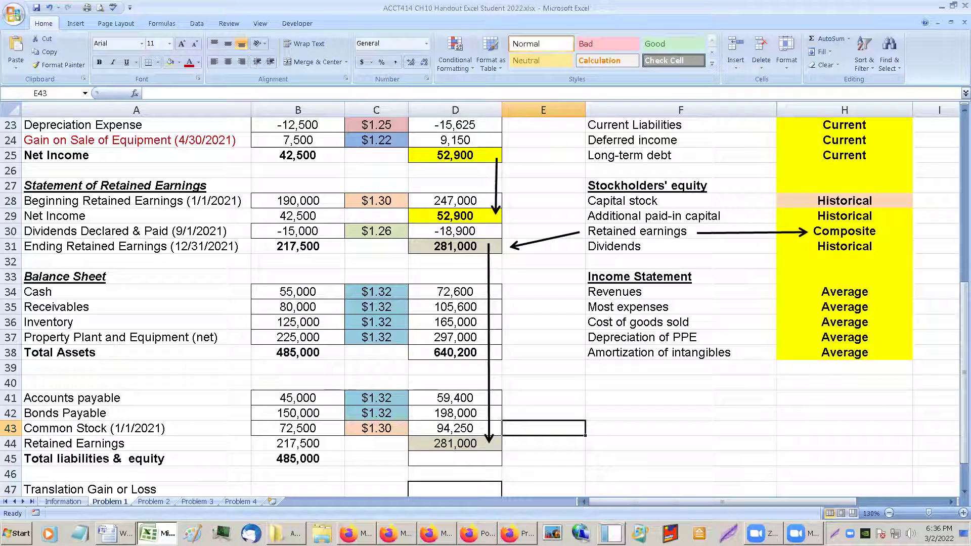
scroll(481, 304, up, 1)
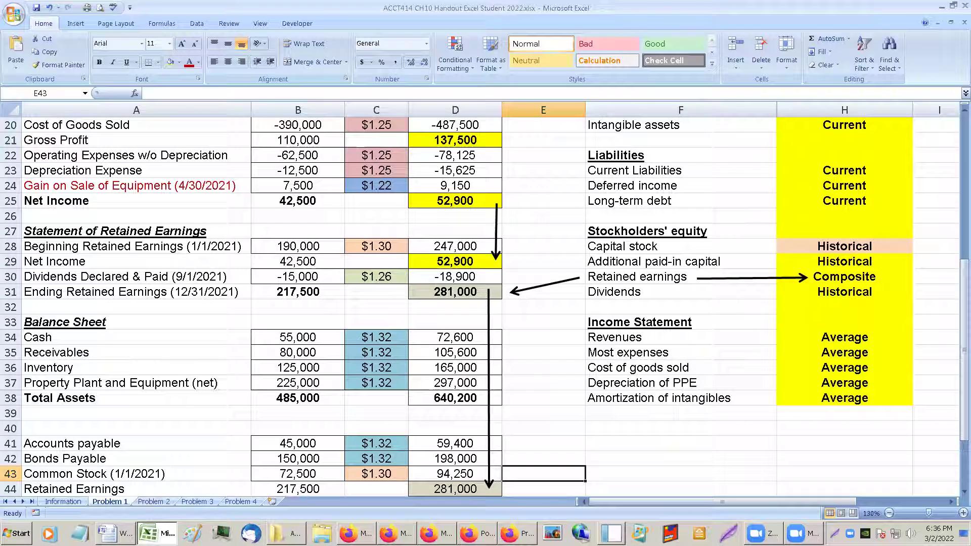
scroll(481, 303, down, 1)
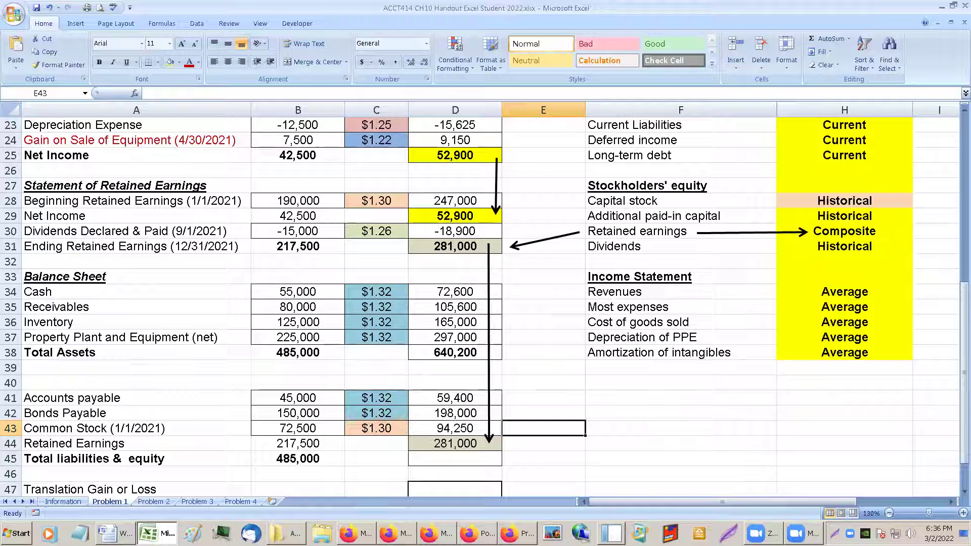
- Total the US dollar liabilities and equity in D45 with =SUM(D41:D44) and make the total bold
drag(449, 398, 449, 457)
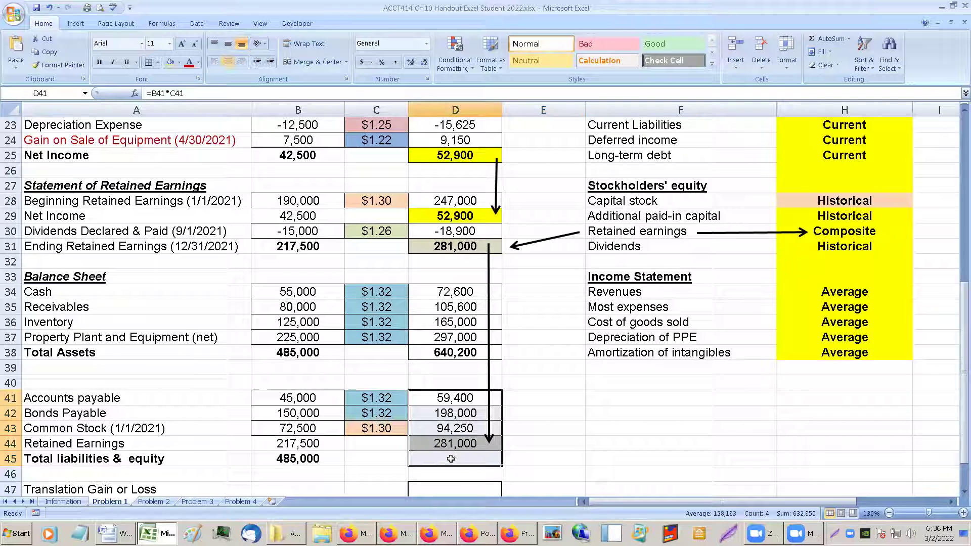
click(832, 42)
click(456, 459)
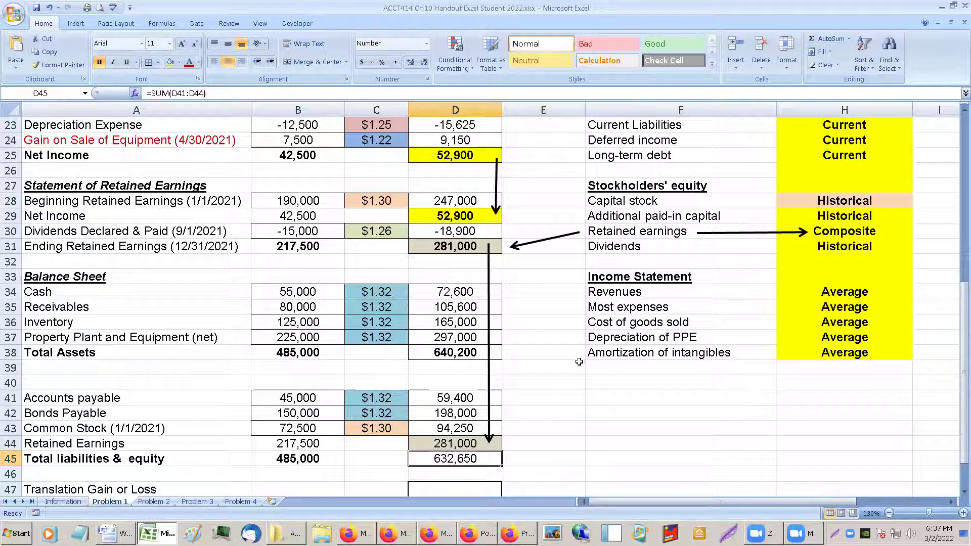
click(563, 400)
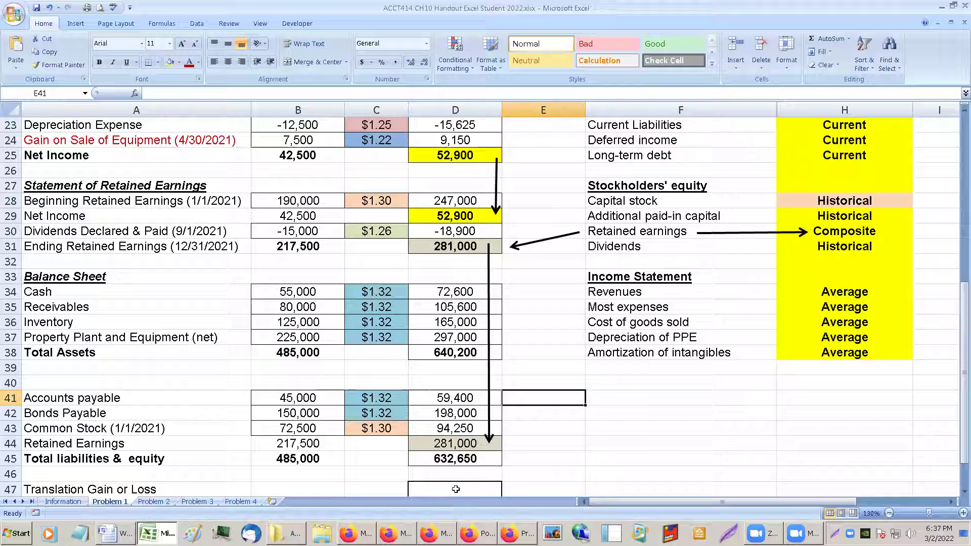
click(455, 461)
click(458, 357)
click(457, 453)
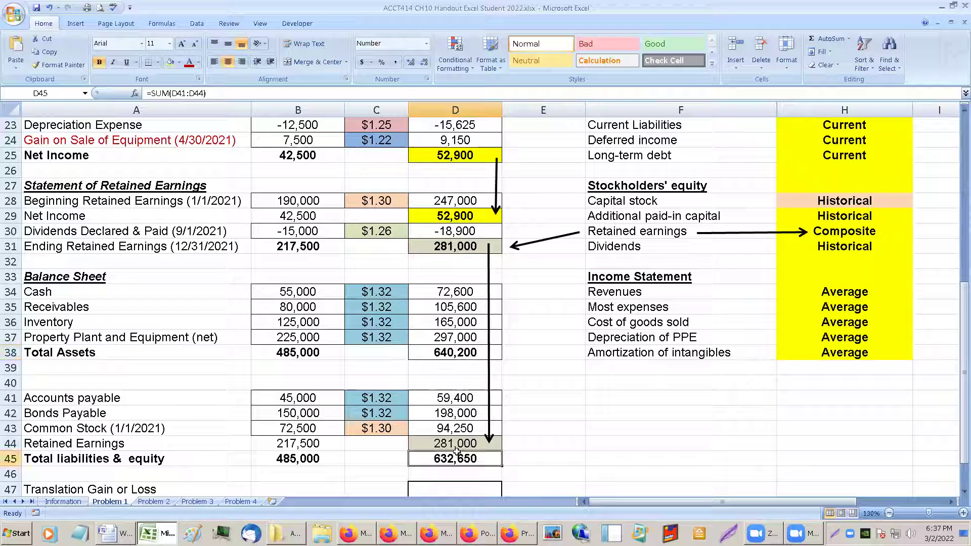
- Repeat the US dollar Total Assets beside it in E38 with =D38, centred and bold
click(535, 350)
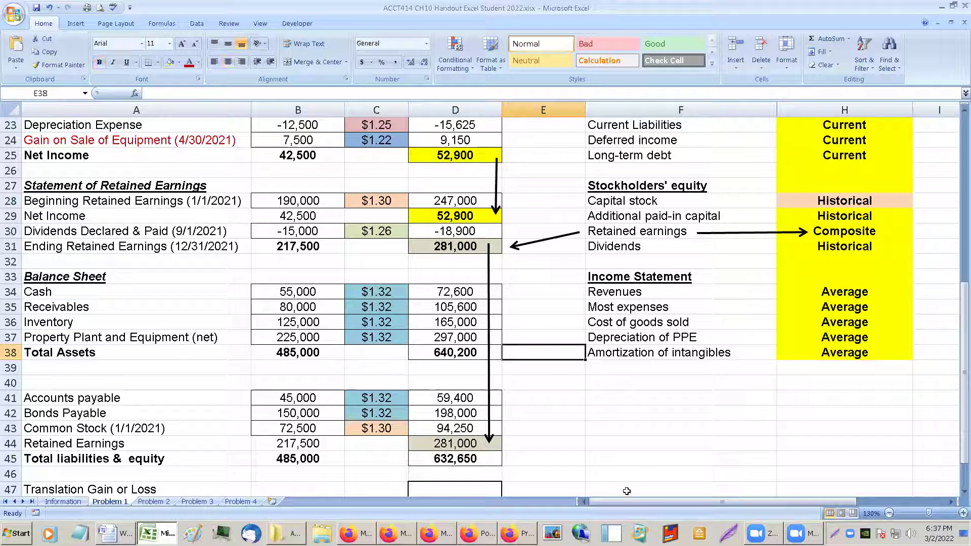
text(=D38)
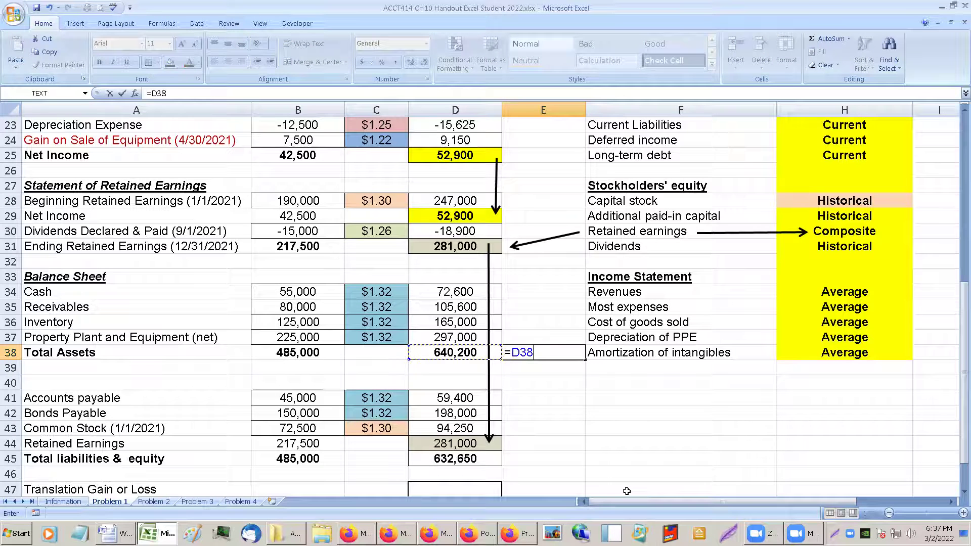
key(ctrl+Return)
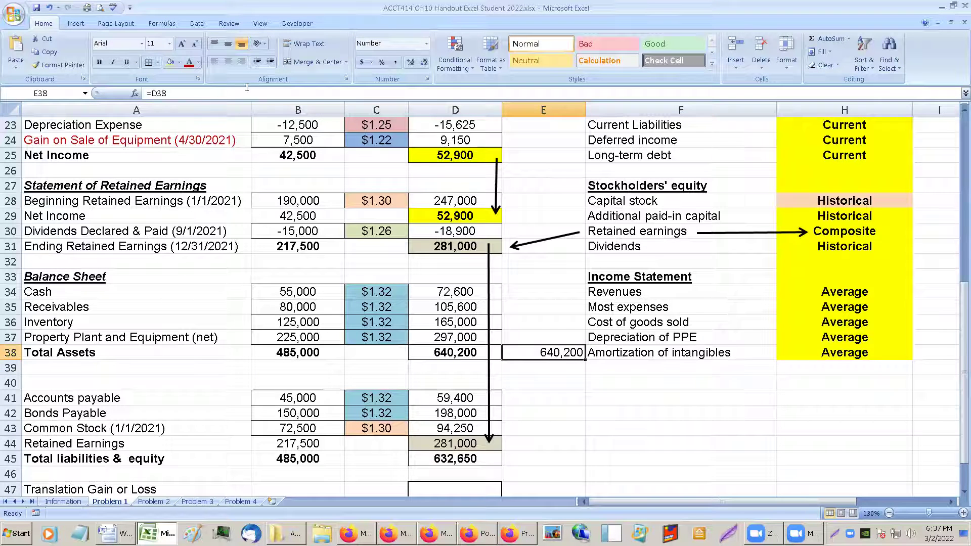
click(227, 61)
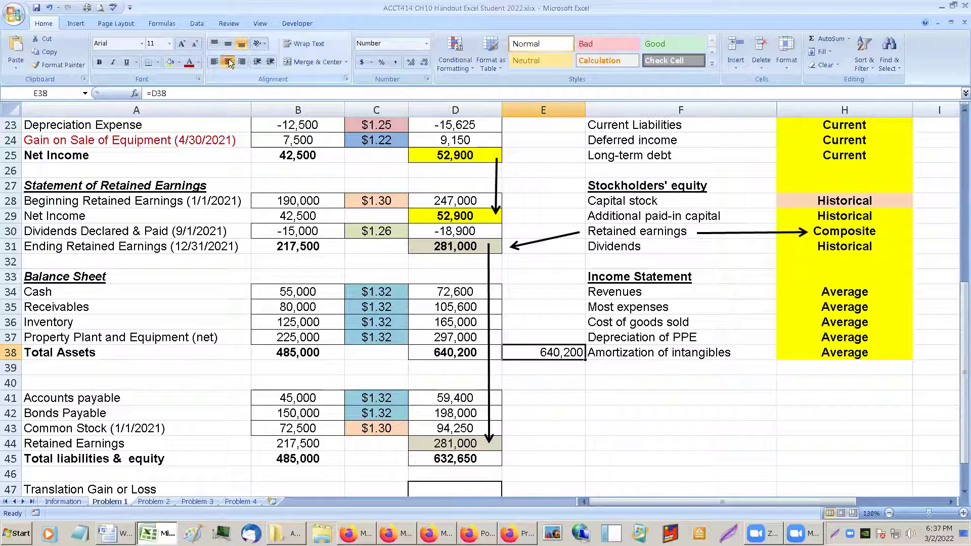
click(99, 62)
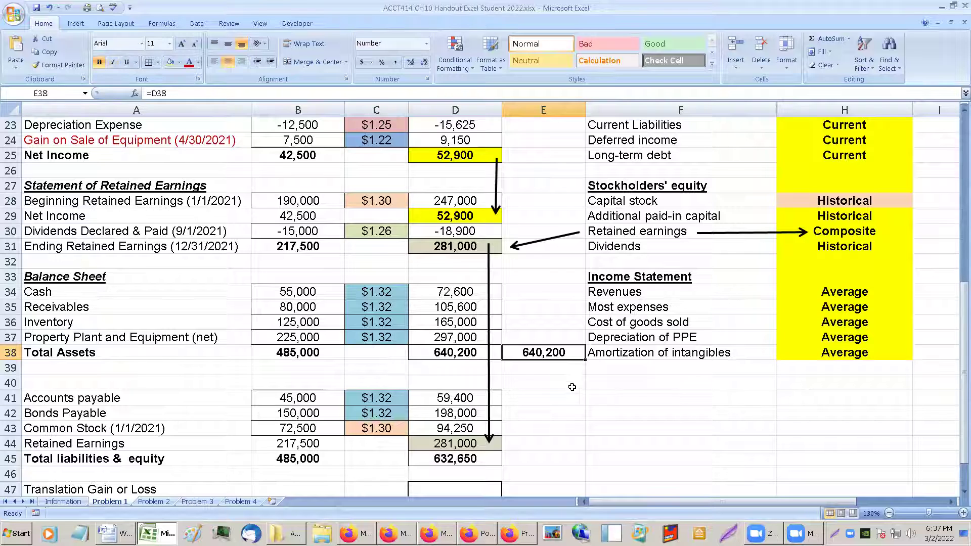
- Copy the Total Assets link from E38 to E45 so it picks up the US dollar total liabilities and equity
key(ctrl+c)
click(518, 457)
key(ctrl+v)
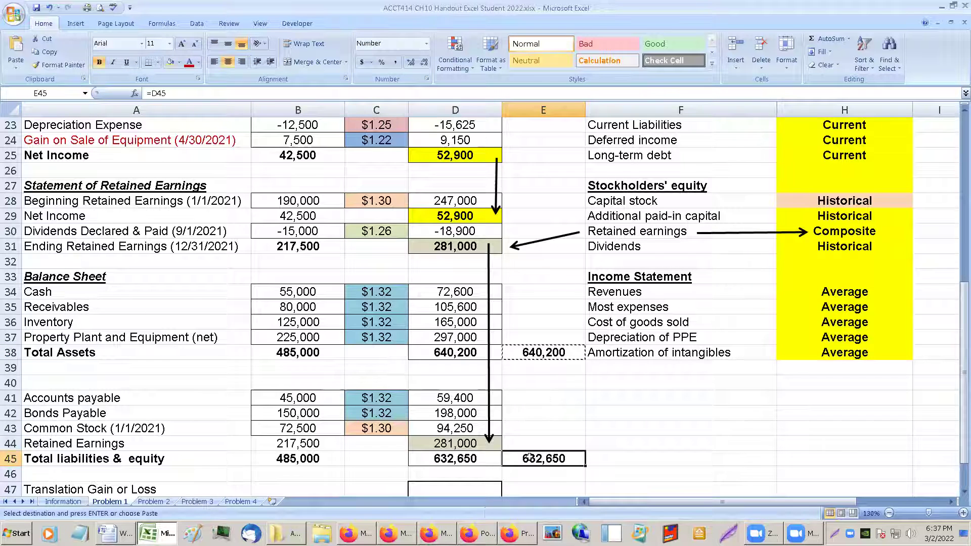
click(546, 398)
key(Escape)
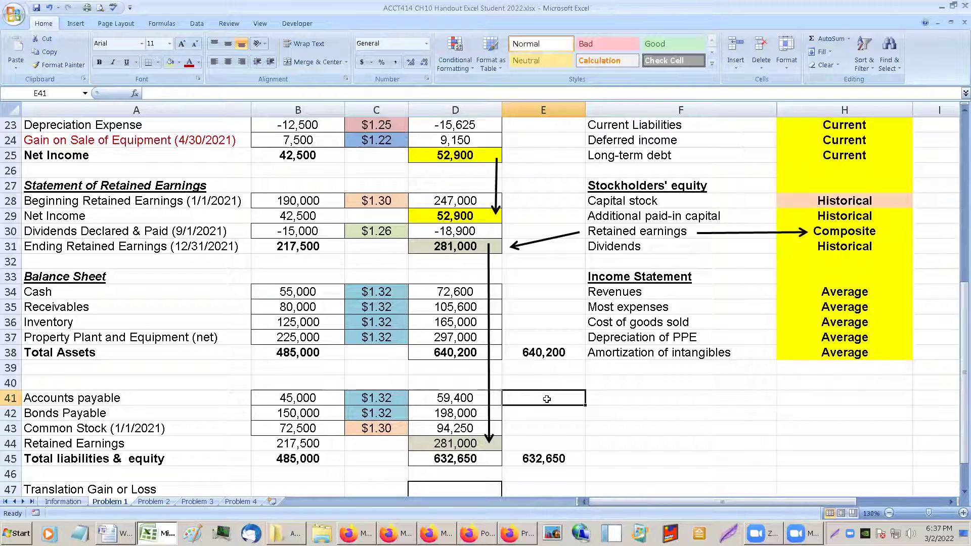
- Calculate the translation difference in E47 by subtracting total liabilities and equity from total assets with =E38-E45
scroll(526, 443, down, 1)
click(527, 458)
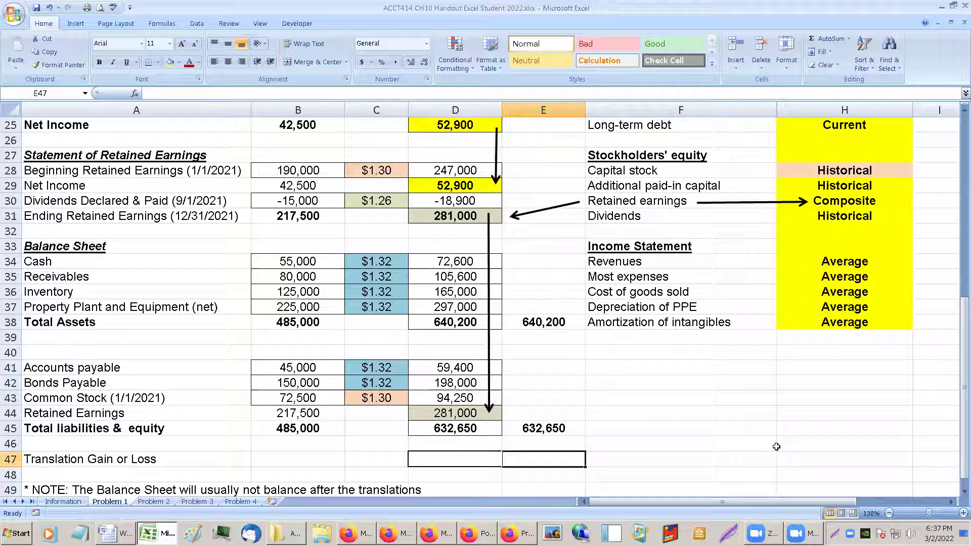
click(543, 324)
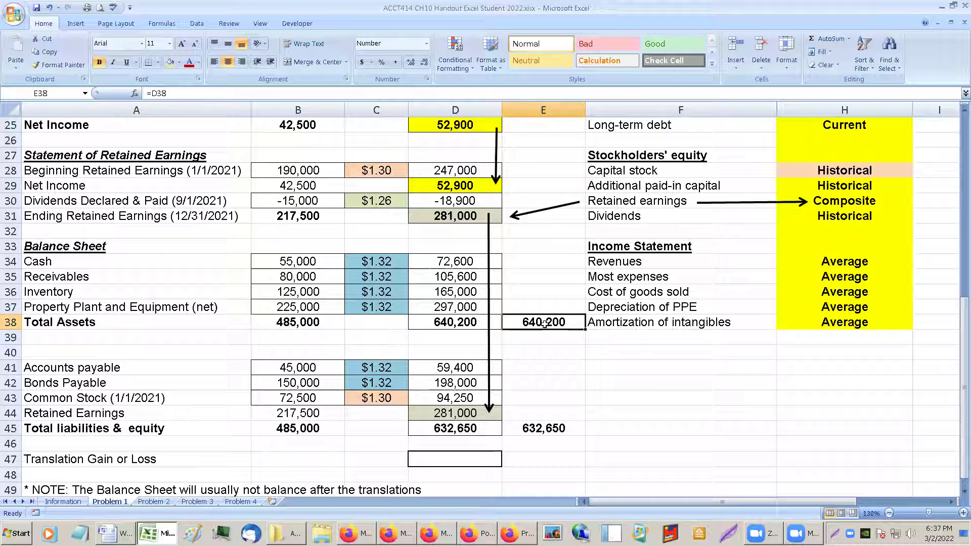
click(550, 429)
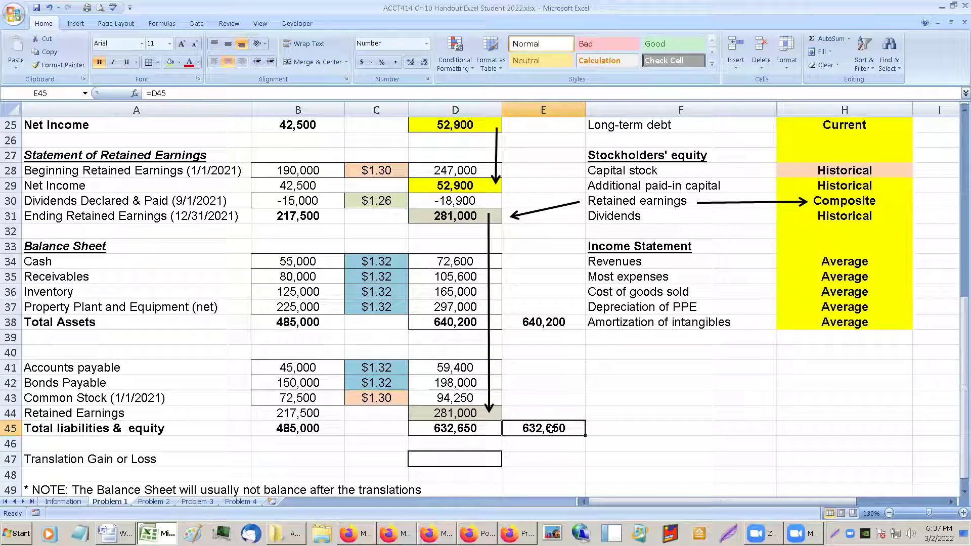
click(555, 463)
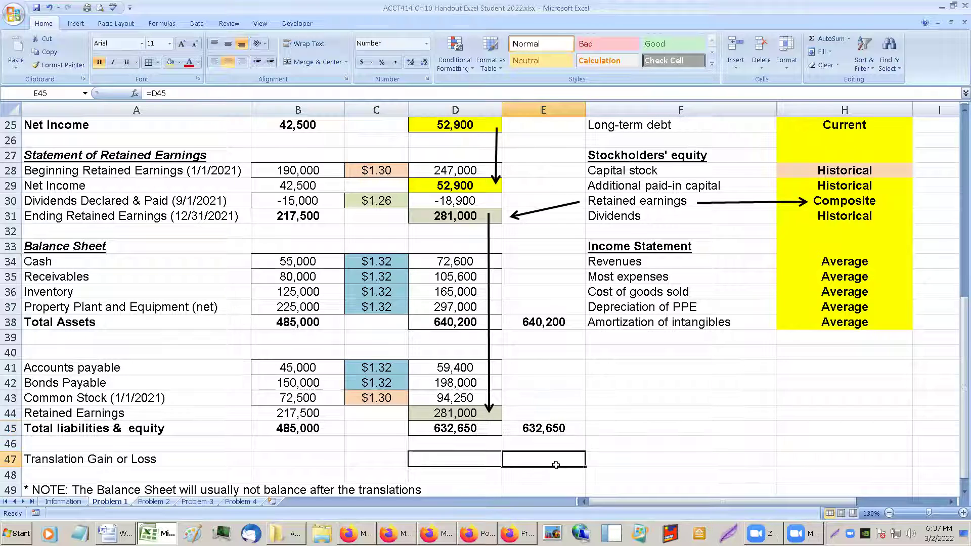
text(=)
key(Up)
key(Up)
key(Up)
key(Up)
key(Up)
key(Up)
key(Up)
key(Up)
key(Up)
text(-)
key(Up)
key(Up)
key(Return)
- Centre the translation difference in E47 and make it bold
click(556, 462)
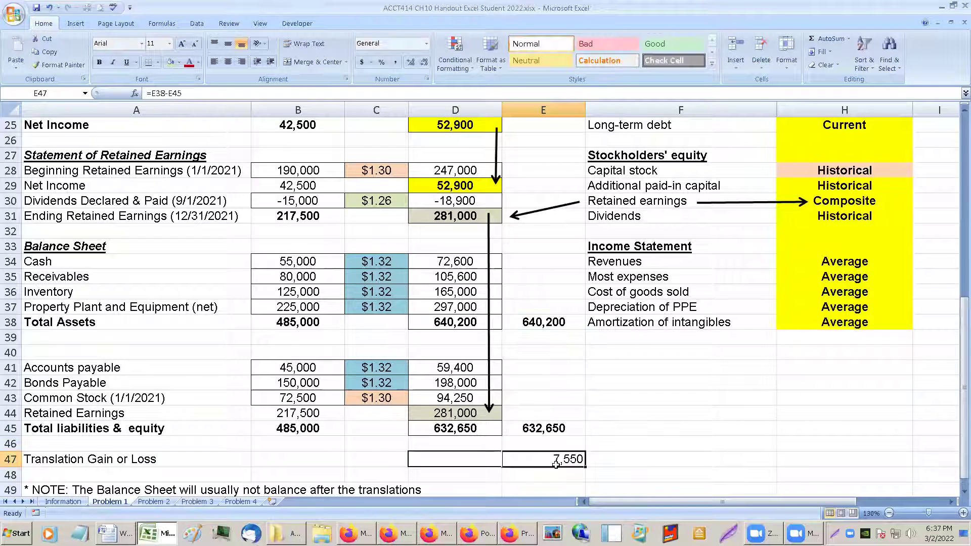
click(228, 62)
click(98, 62)
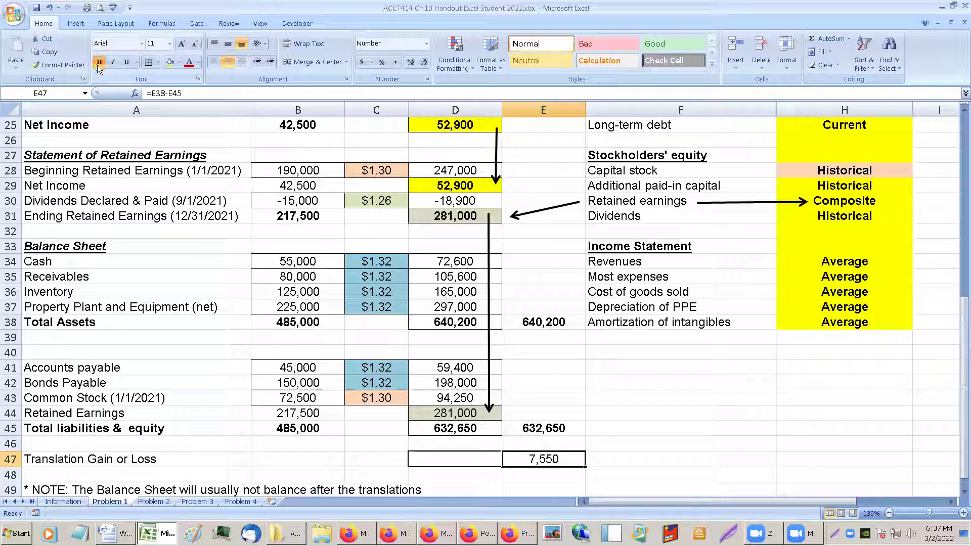
click(439, 456)
scroll(443, 456, down, 2)
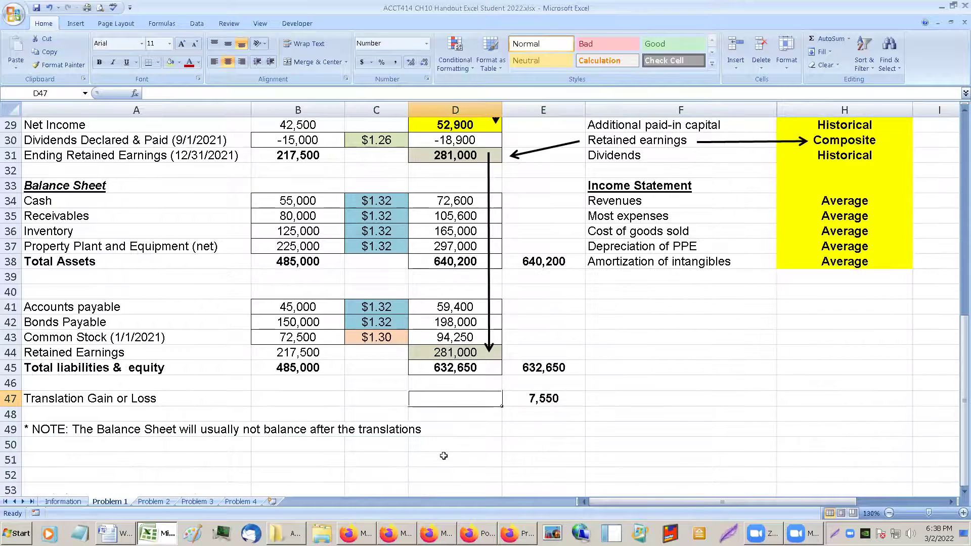
click(555, 398)
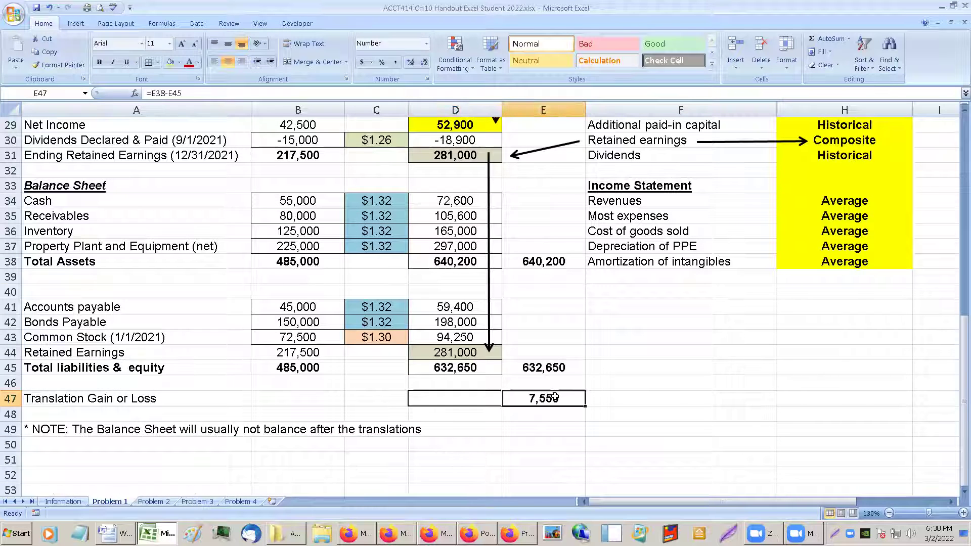
- Apply the tan fill across the Ending Retained Earnings row A31:D31 and to the balance sheet Retained Earnings label in A44
click(456, 349)
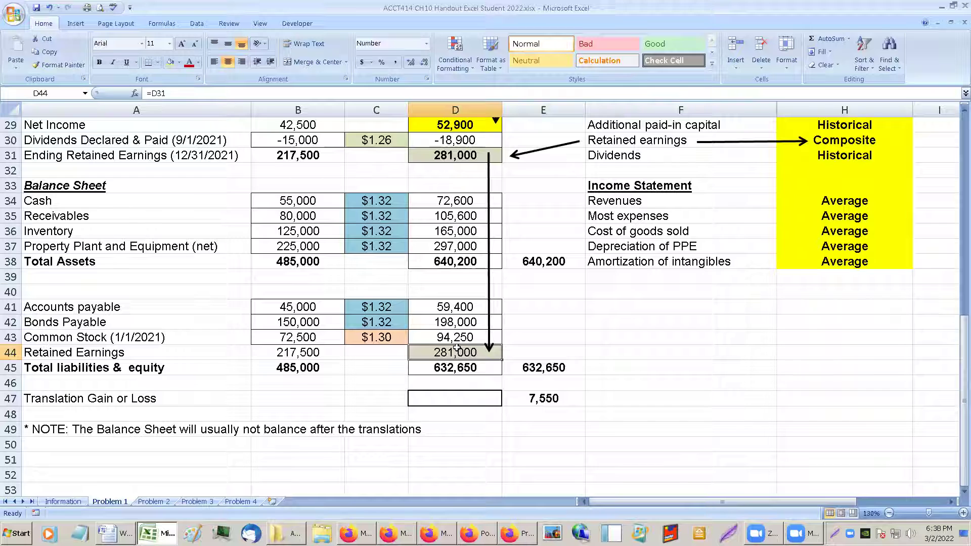
click(372, 160)
drag(115, 160, 416, 151)
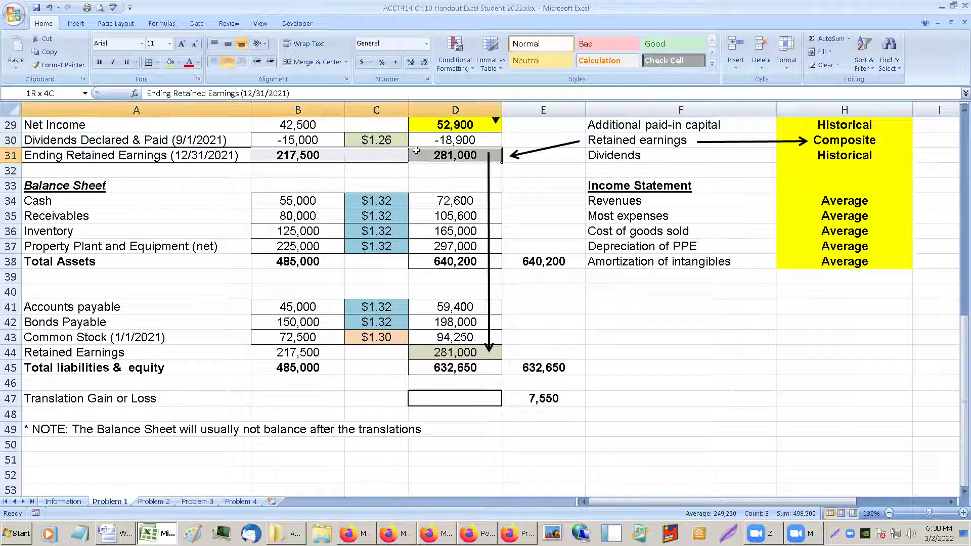
click(171, 61)
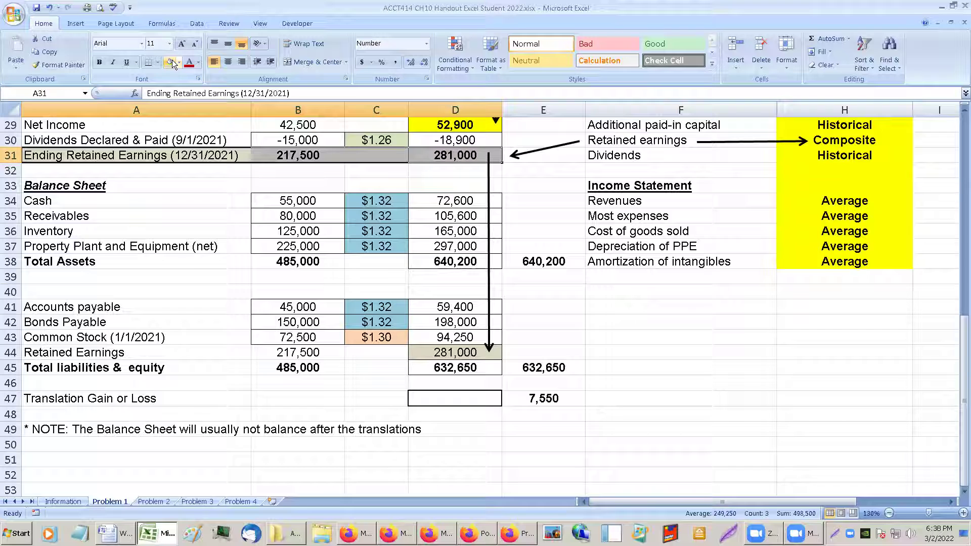
click(53, 352)
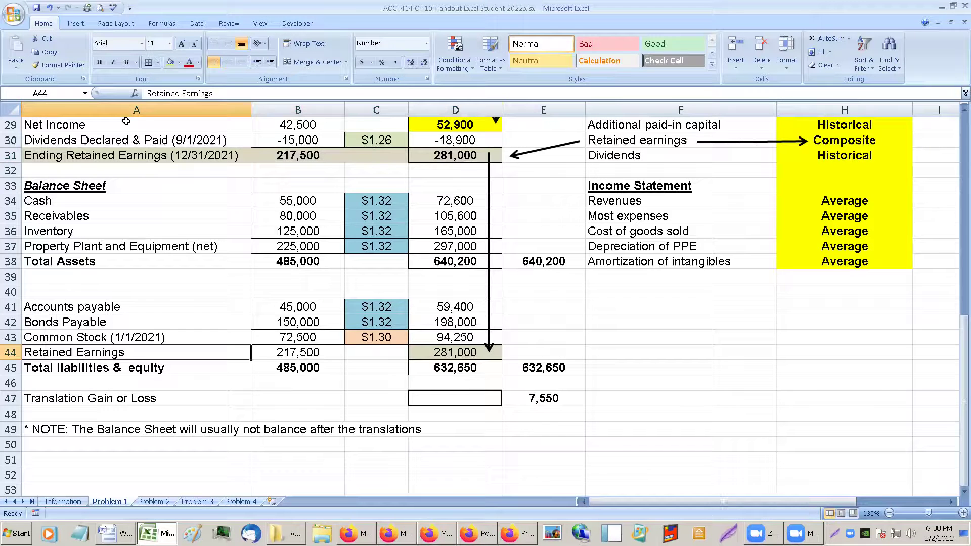
click(170, 63)
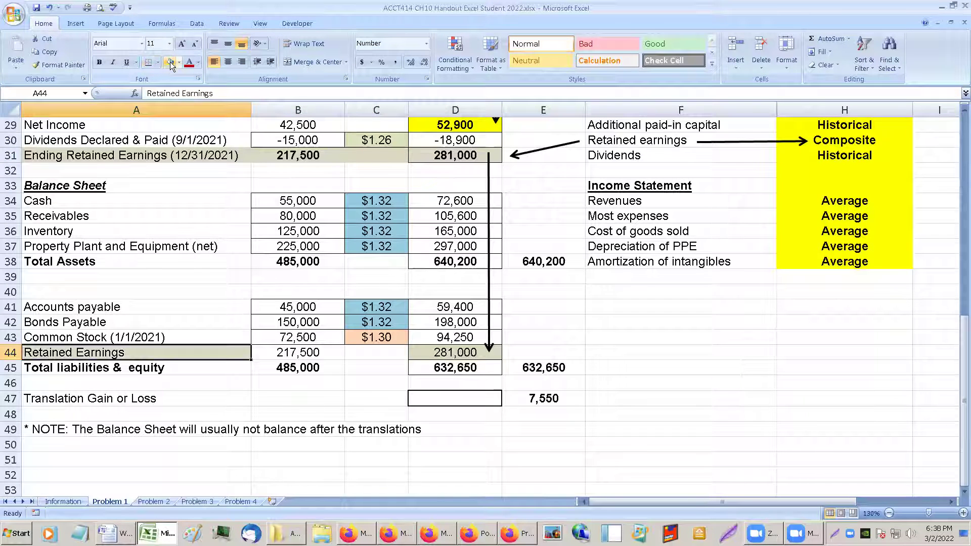
click(462, 349)
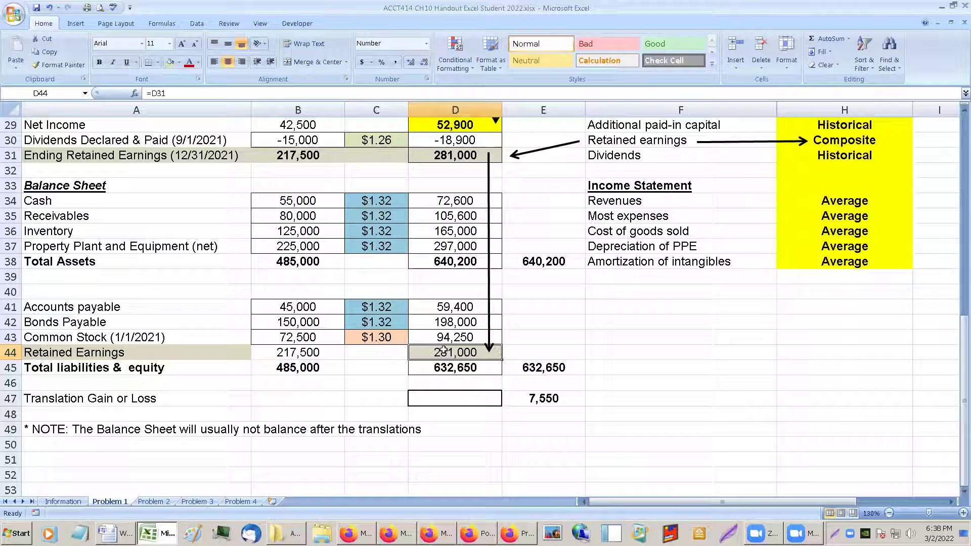
- Replace the balance sheet label in A44 with a copy of the Ending Retained Earnings (12/31/2021) label from A31
click(150, 154)
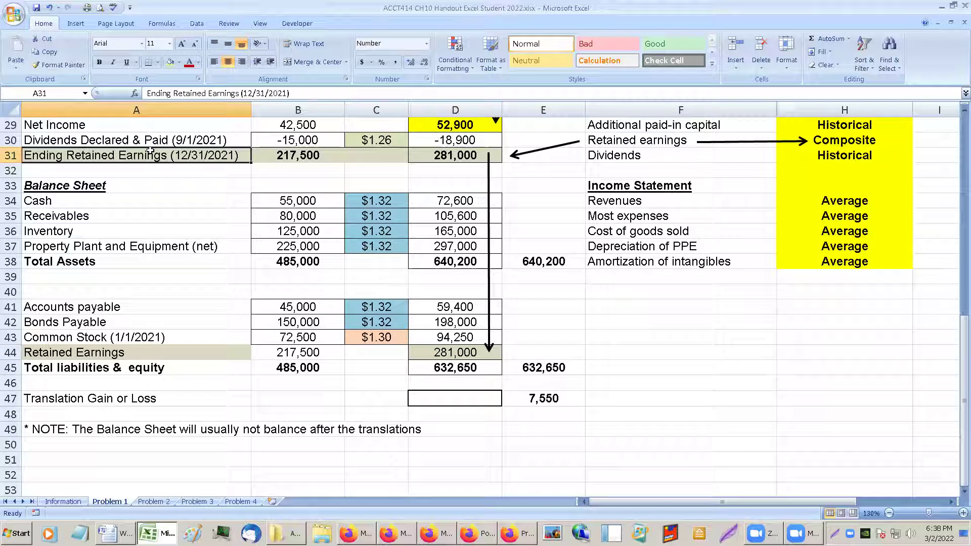
key(ctrl+c)
click(74, 349)
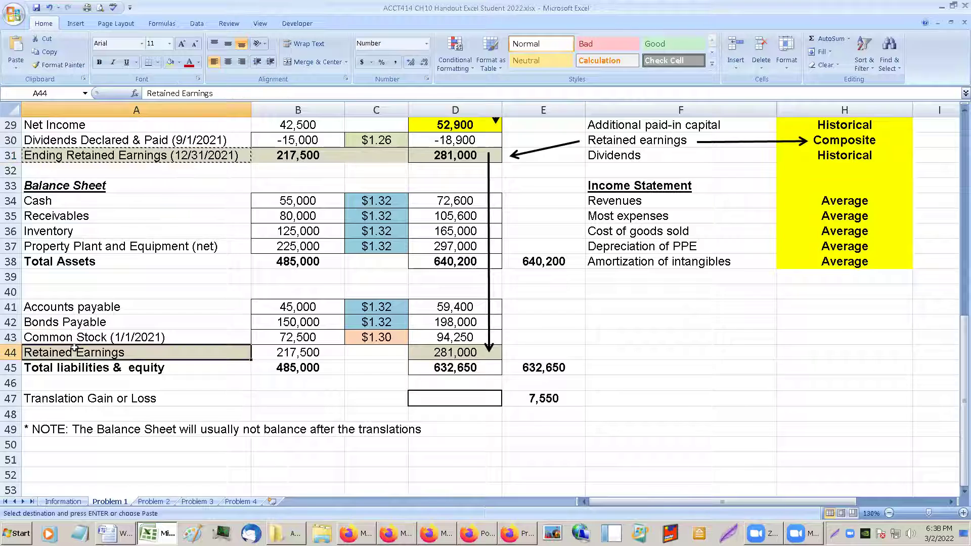
key(ctrl+v)
click(102, 294)
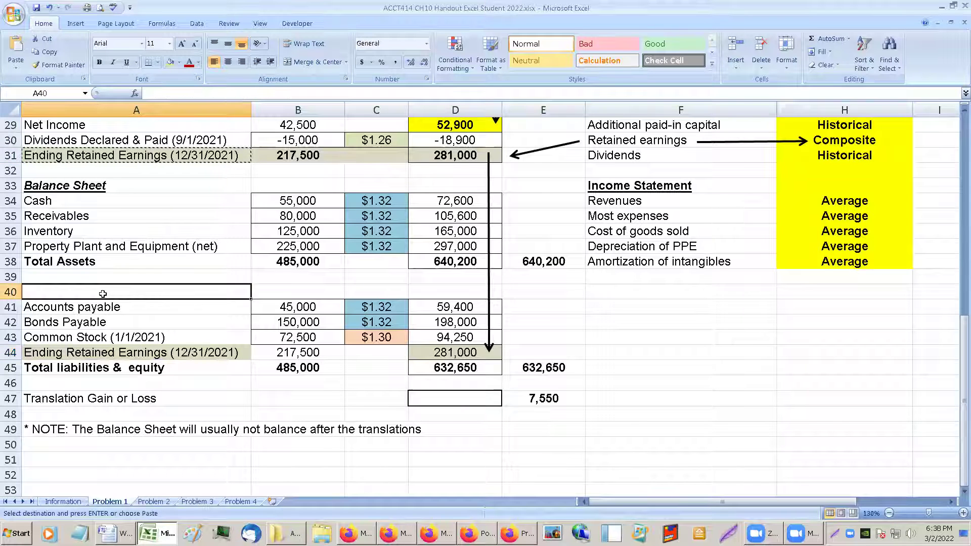
click(468, 353)
key(Escape)
click(444, 153)
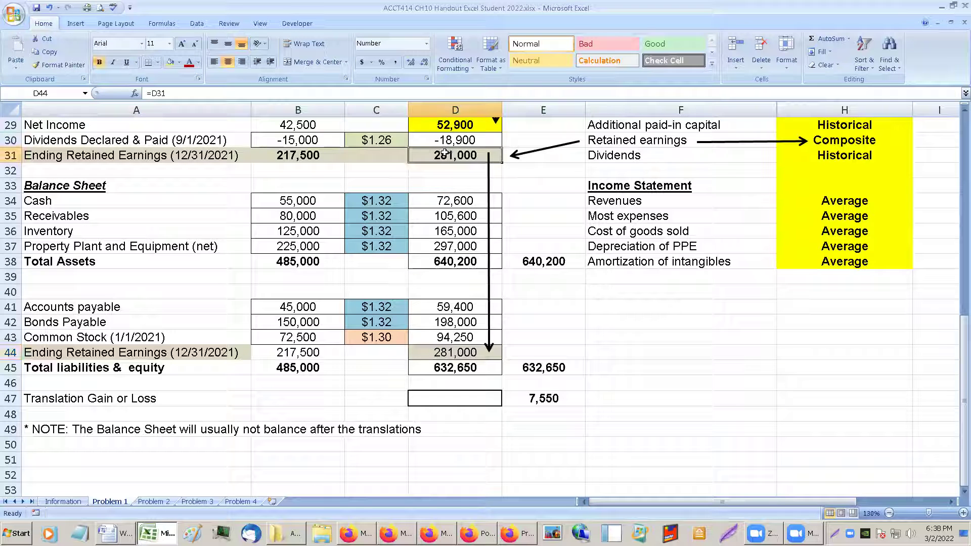
scroll(455, 160, up, 2)
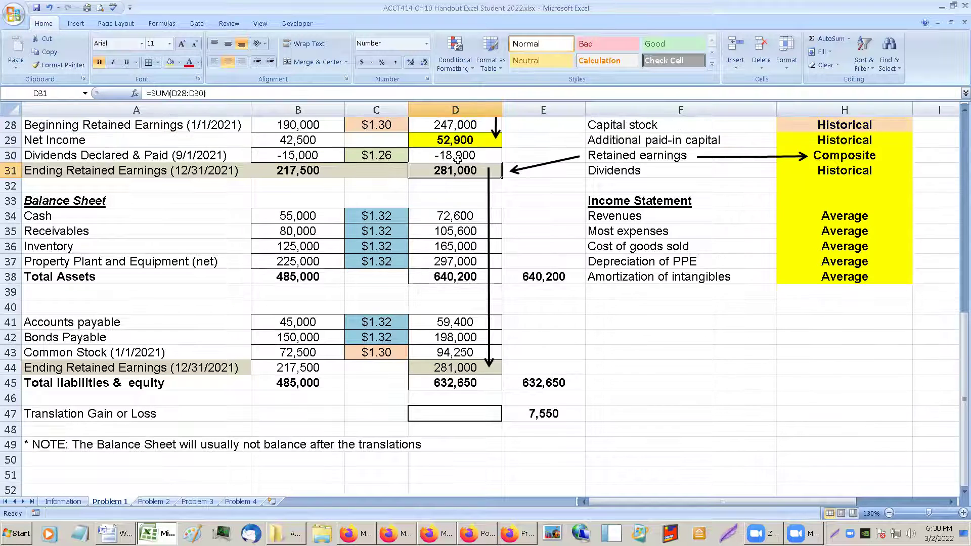
scroll(450, 182, down, 2)
scroll(446, 194, up, 1)
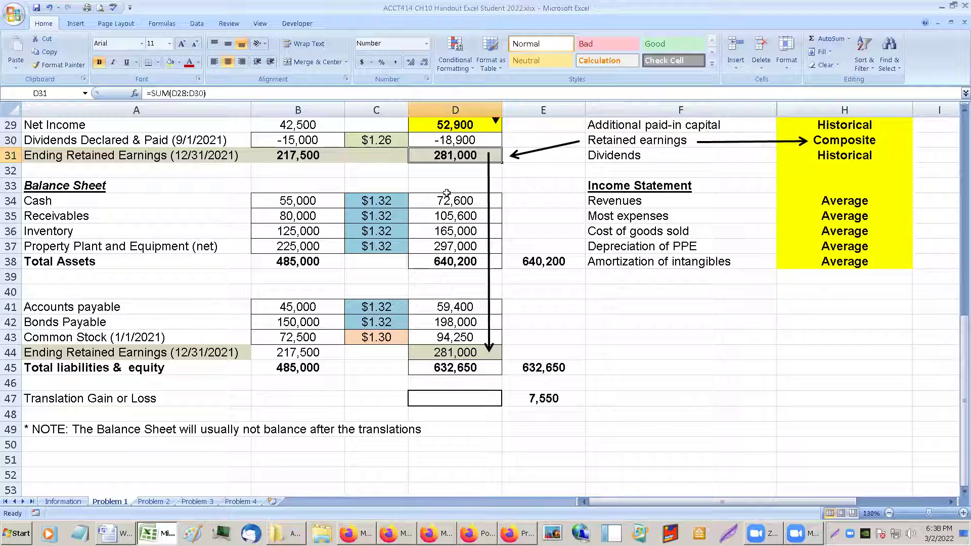
click(362, 354)
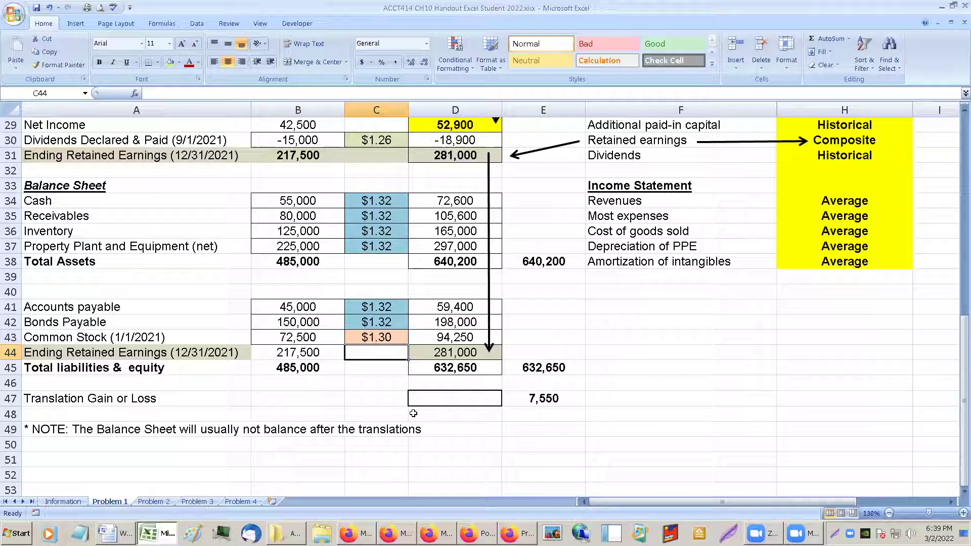
- Enter 7550 as the US dollar Translation Gain or Loss in D47
click(466, 397)
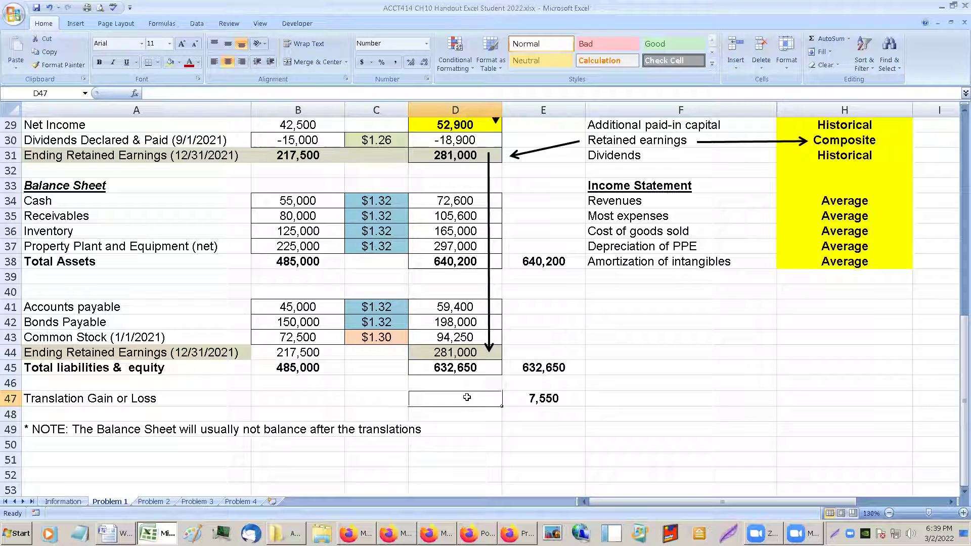
text(7550)
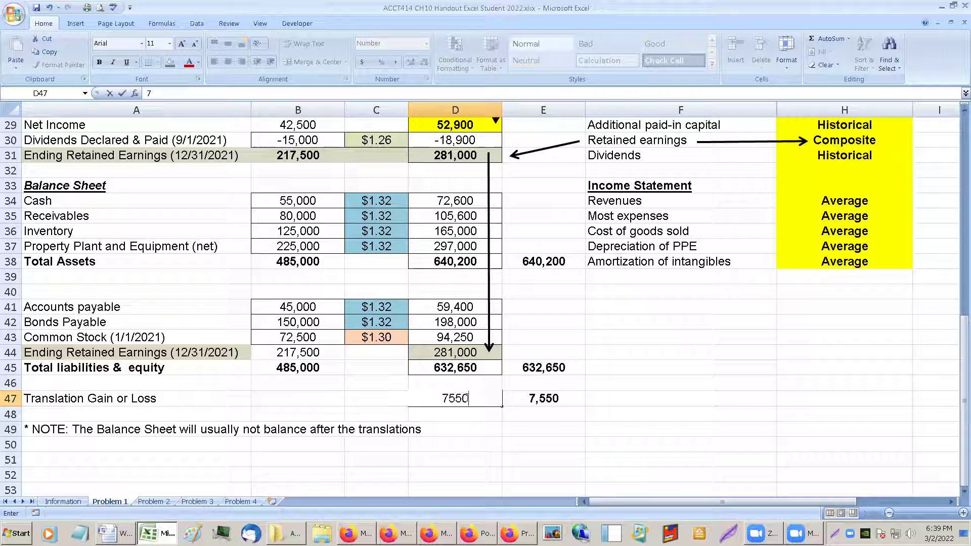
key(Return)
click(469, 384)
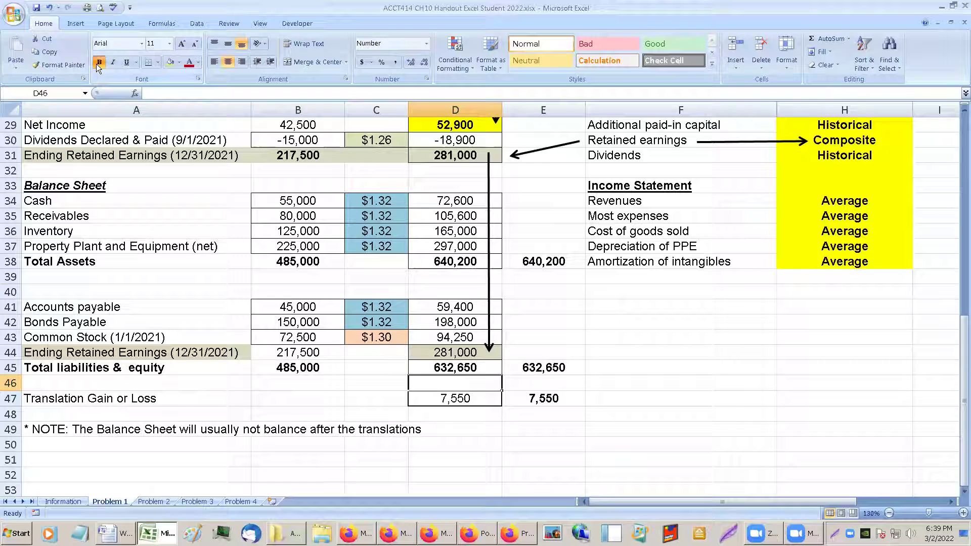
- Make the US dollar Translation Gain or Loss amount in D47 bold
click(440, 414)
click(448, 389)
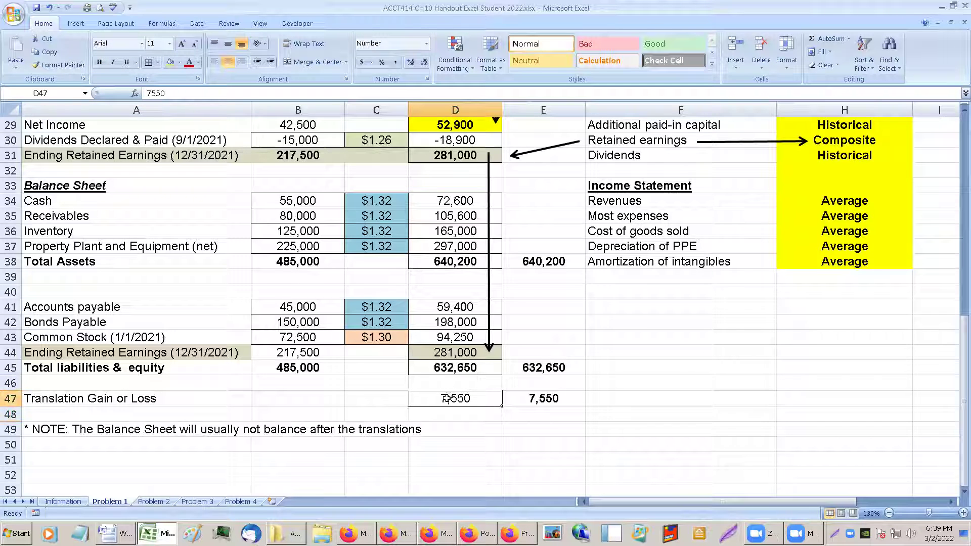
click(101, 67)
click(380, 410)
- Apply a light purple fill across the Translation Gain or Loss row, A47:D47
click(140, 397)
drag(140, 396, 475, 399)
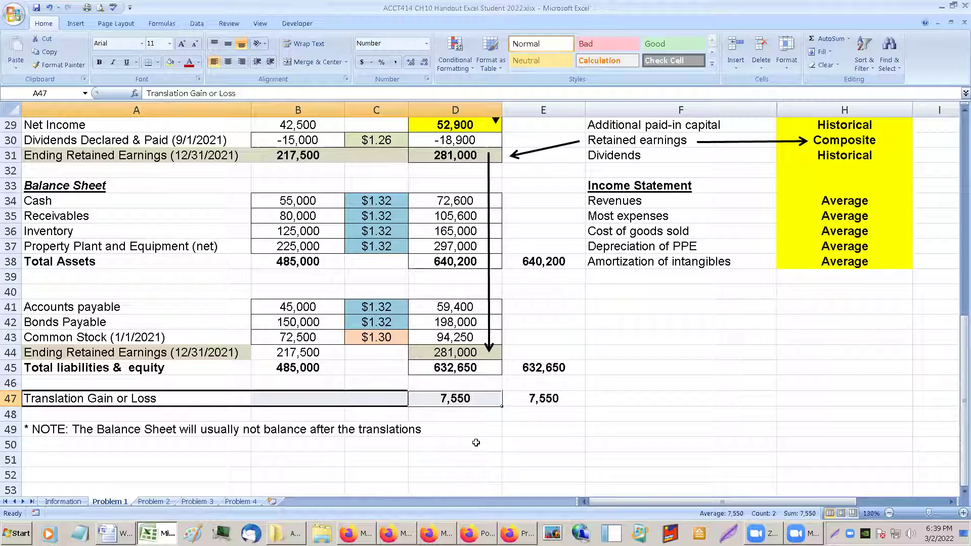
click(180, 62)
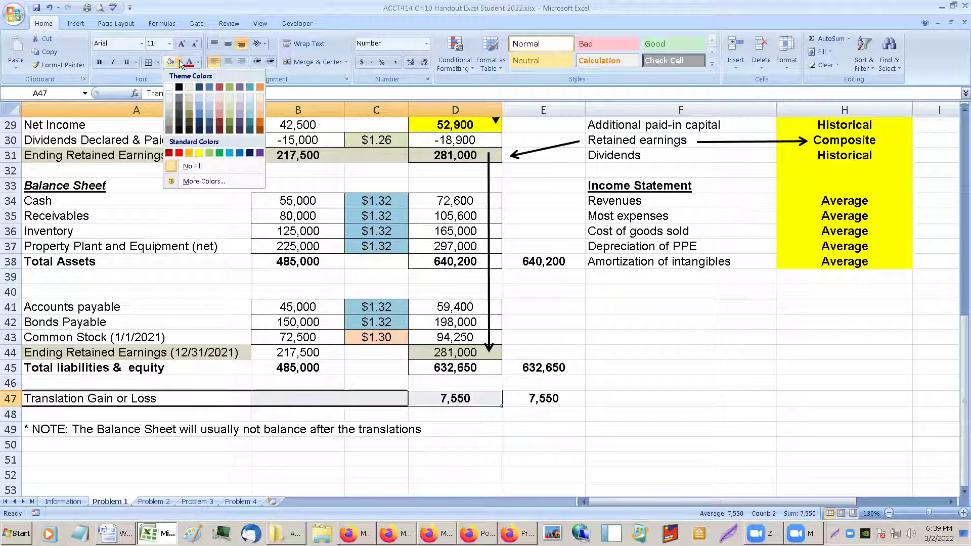
click(240, 107)
click(554, 372)
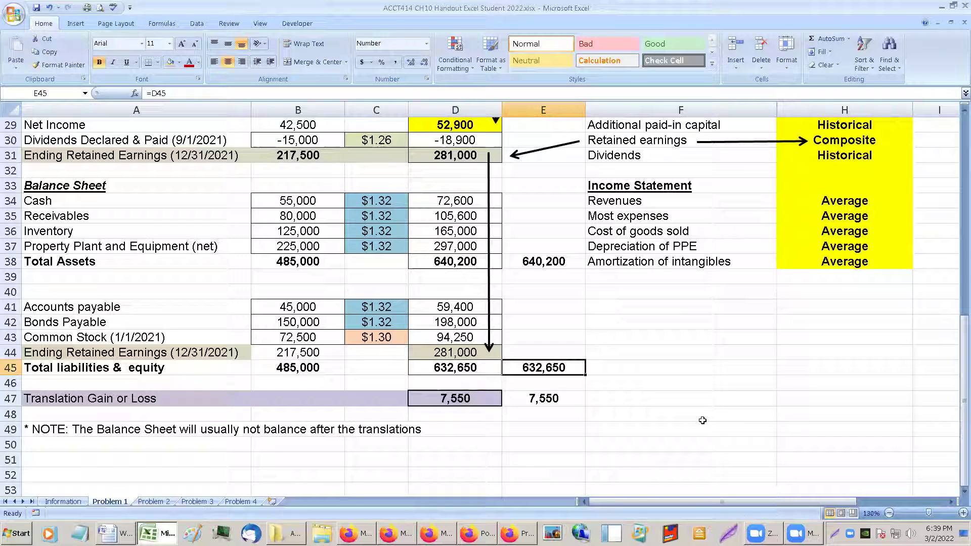
- Make the Translation Gain or Loss label in A47 bold, and select the US dollar Total Assets cell D38
click(120, 399)
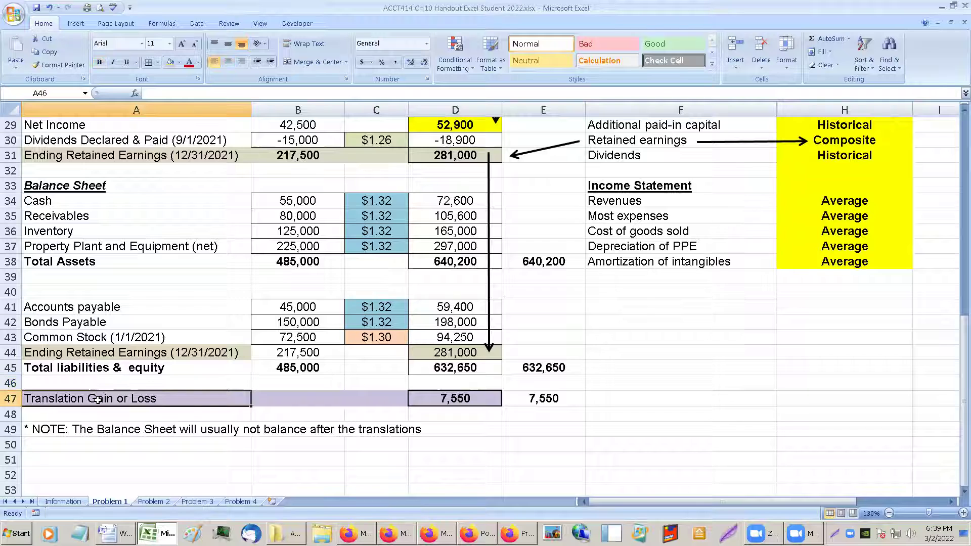
click(100, 62)
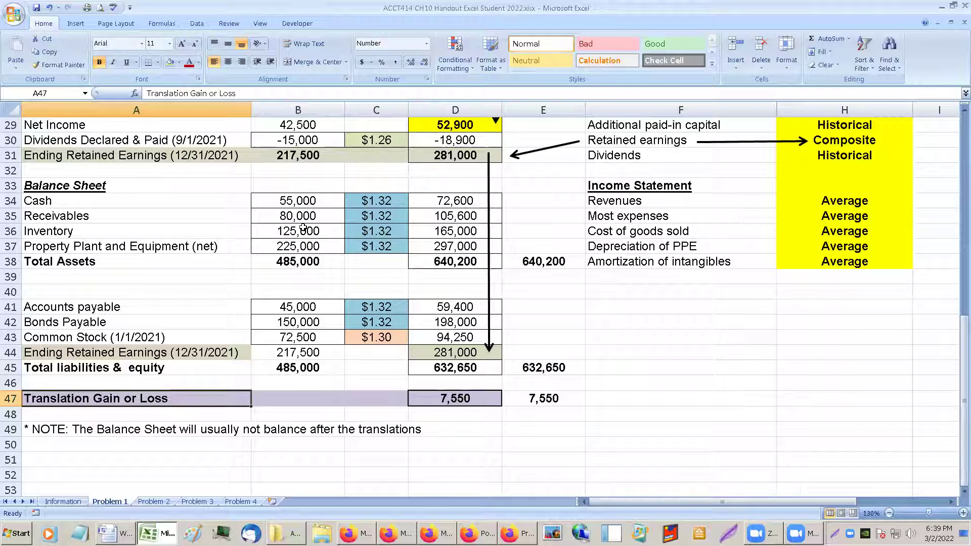
click(293, 261)
click(441, 273)
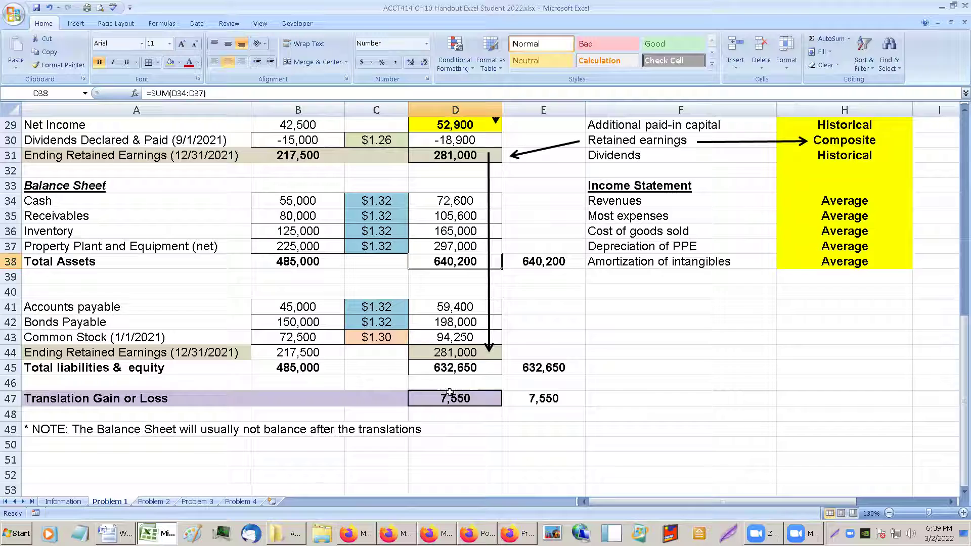
- Enter the label Gain in D48 beneath the Translation Gain or Loss amount, formatted bold with the purple fill
click(445, 369)
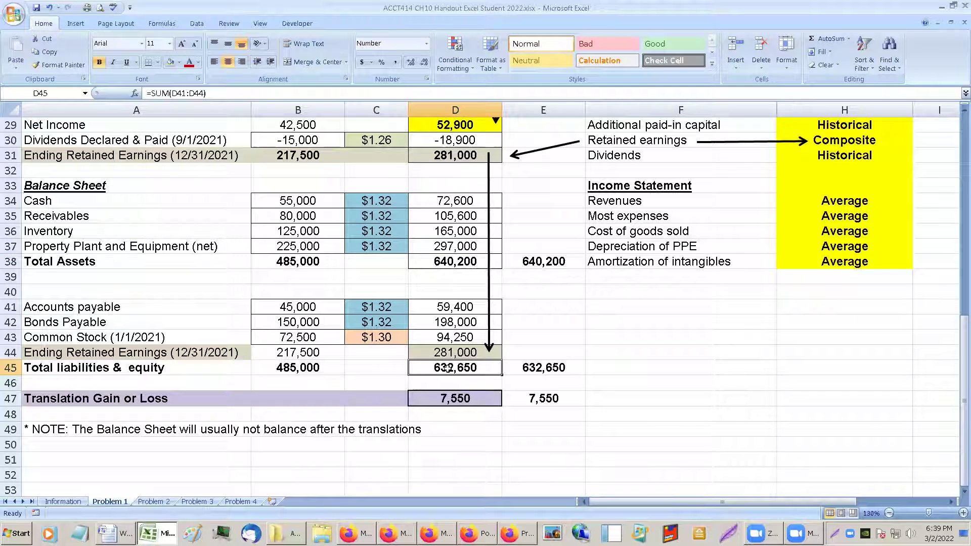
click(459, 397)
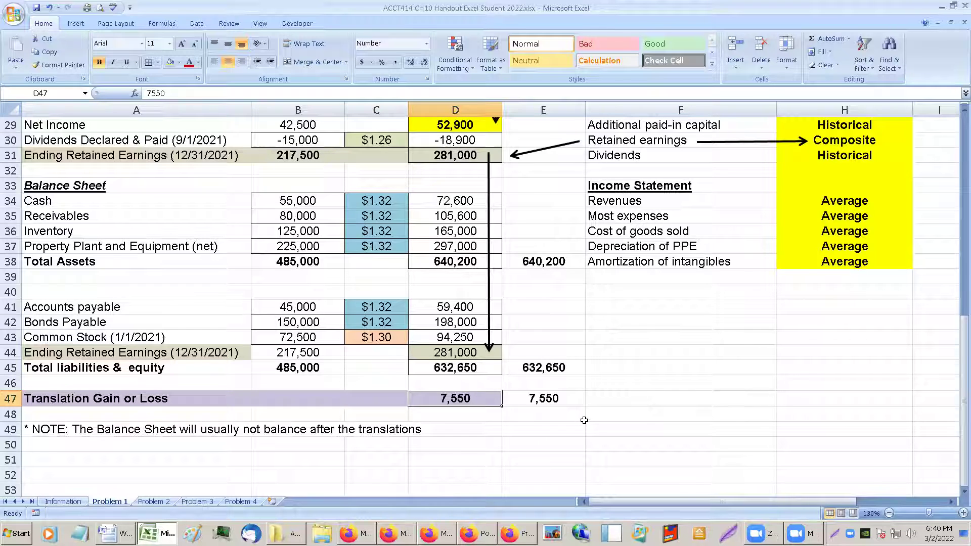
click(58, 397)
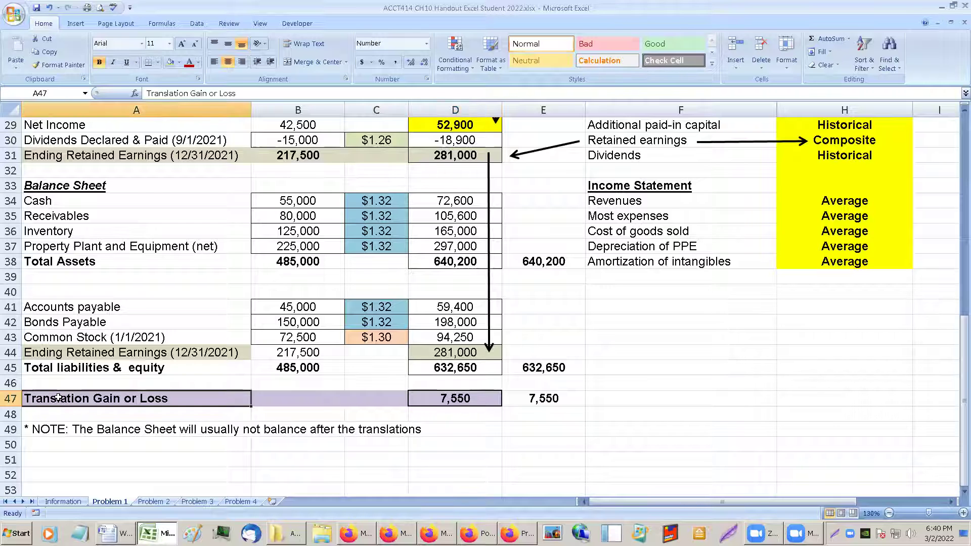
click(480, 412)
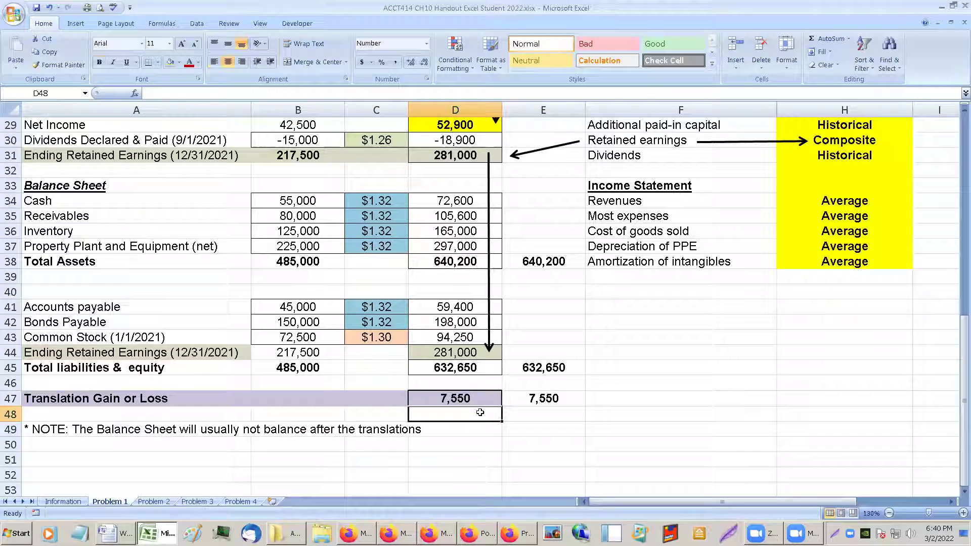
text(Gaid)
key(BackSpace)
text(n)
key(Return)
key(Up)
click(99, 62)
click(170, 62)
click(543, 322)
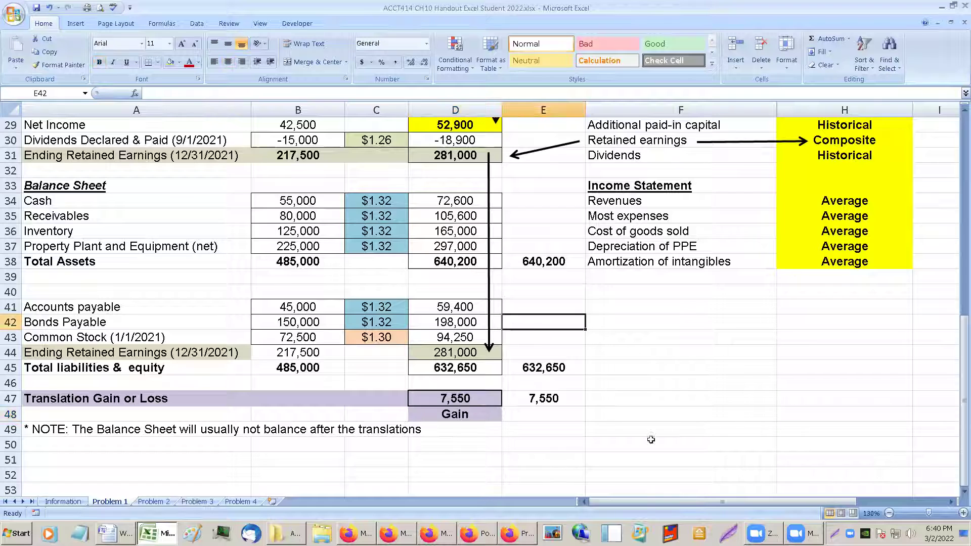
click(625, 459)
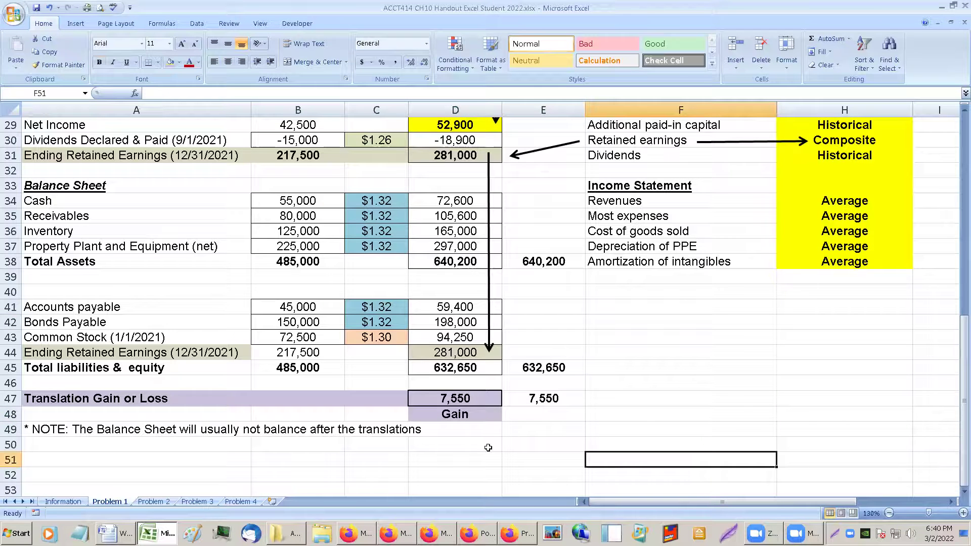
- Apply All Borders to the Gain label cell D48
click(444, 410)
click(157, 62)
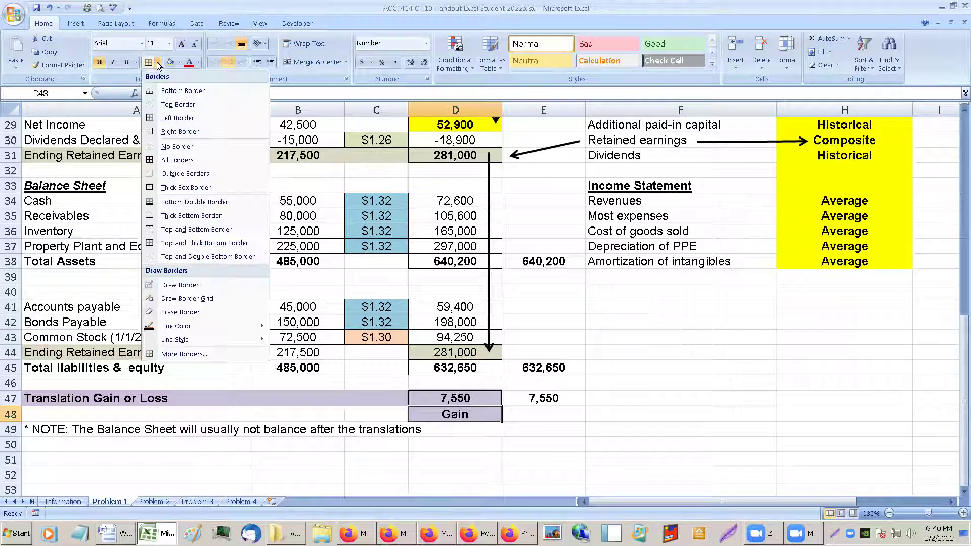
click(177, 160)
click(624, 364)
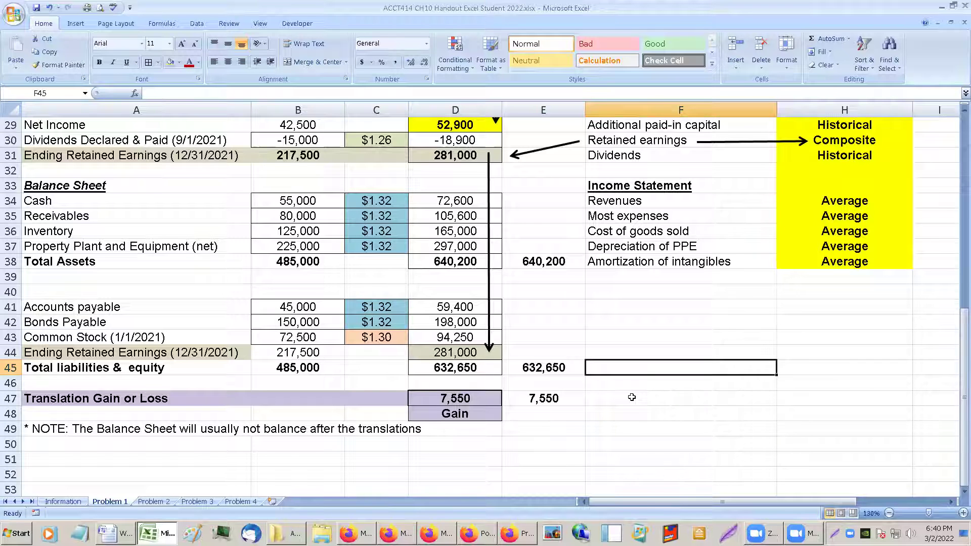
- Examine how translated net income in D25 is calculated and carried into D29 of the Statement of Retained Earnings
scroll(581, 364, up, 3)
click(490, 204)
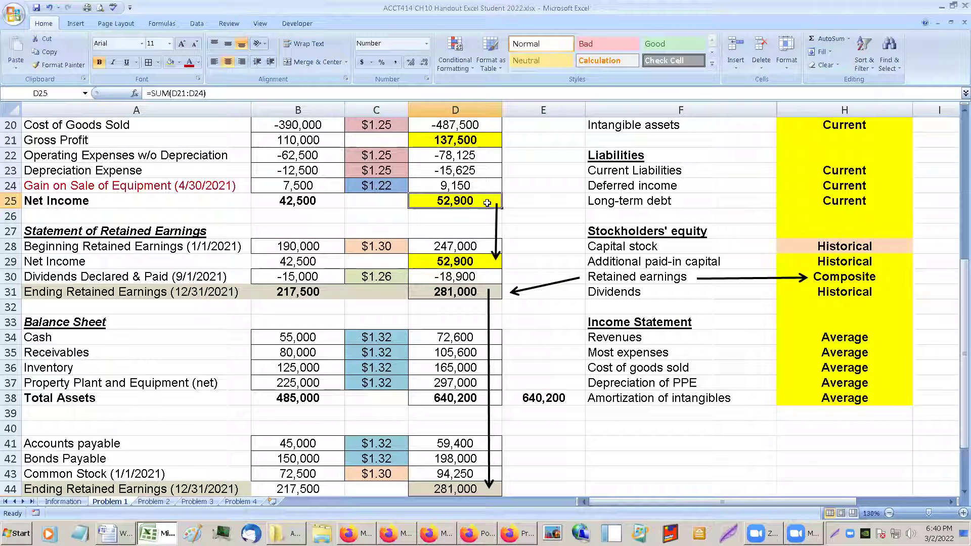
click(380, 185)
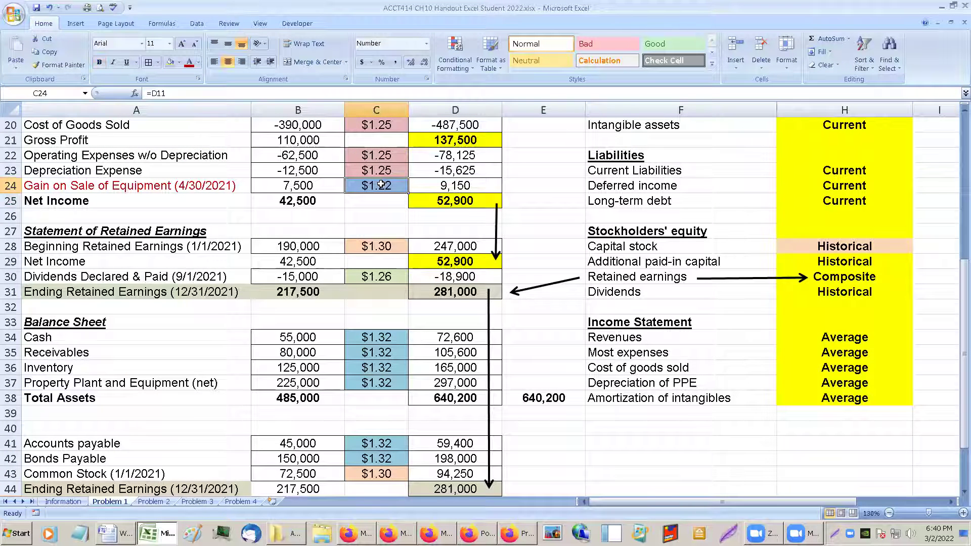
click(433, 201)
scroll(433, 201, down, 2)
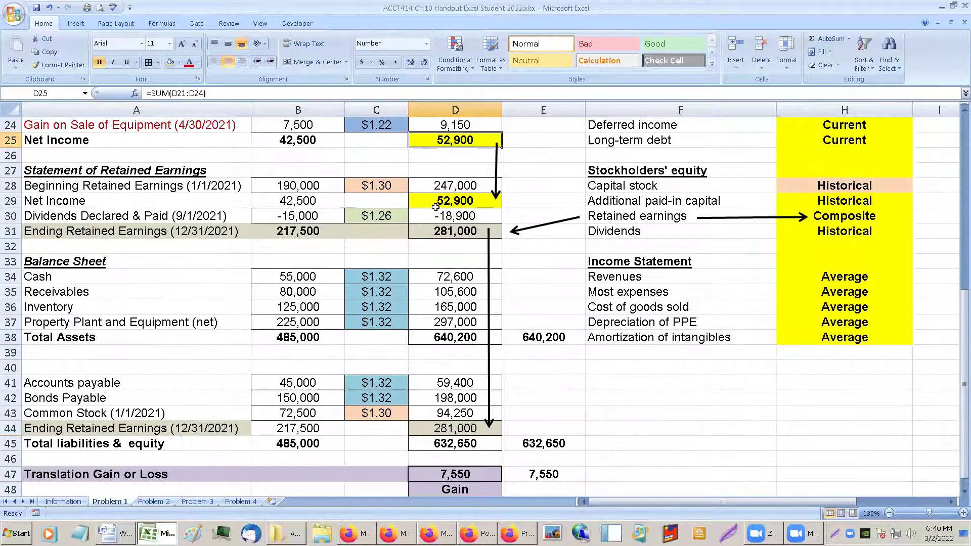
click(439, 200)
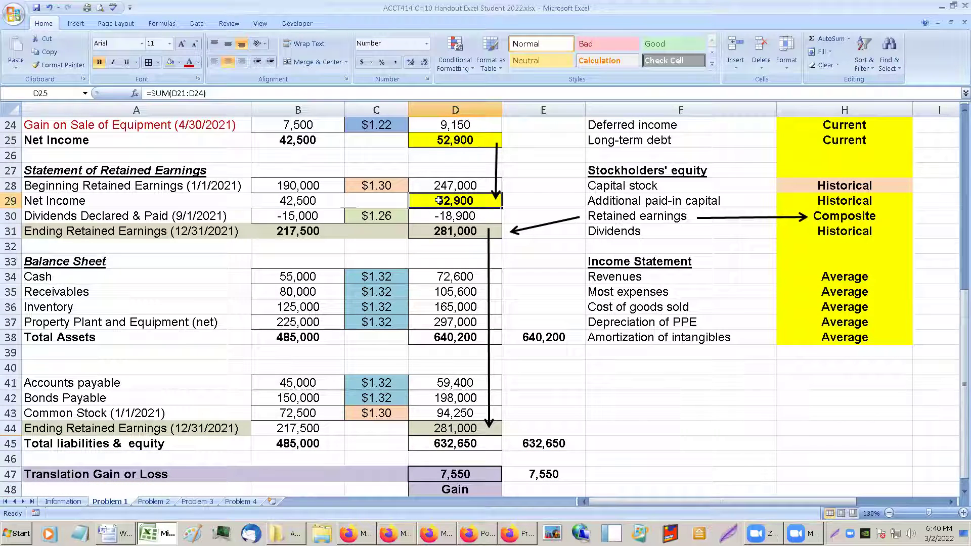
click(443, 143)
click(440, 197)
click(286, 200)
click(375, 206)
click(294, 200)
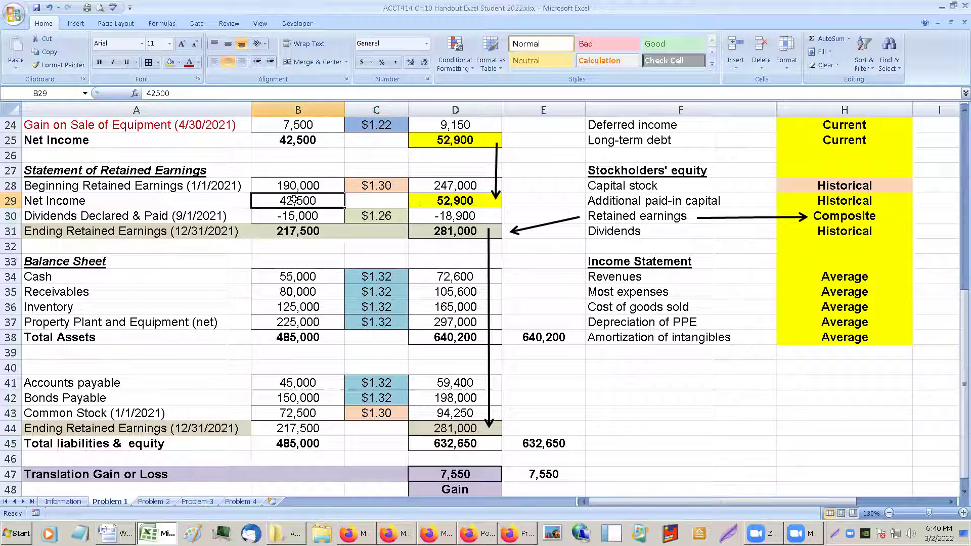
click(436, 202)
click(458, 143)
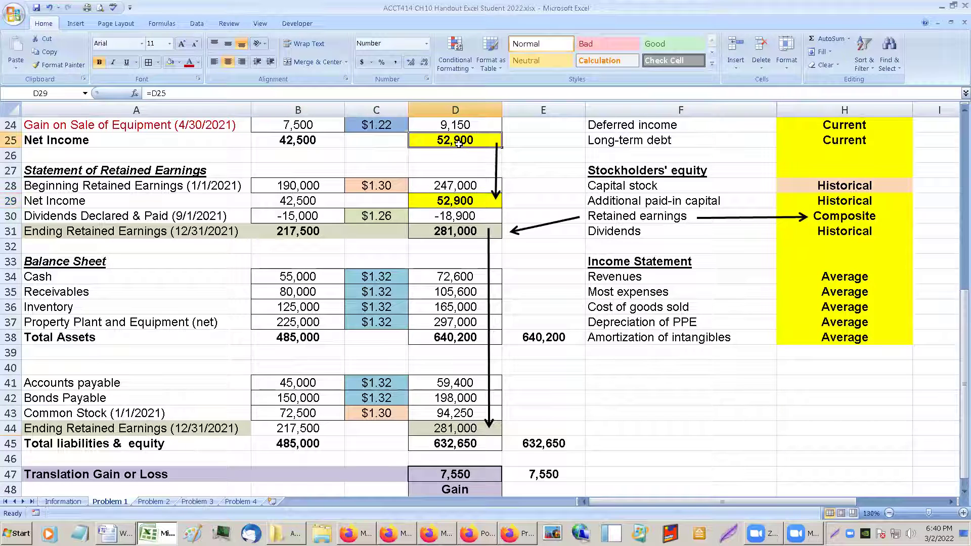
- Trace ending retained earnings from D31 to the balance sheet in D44 and into the total in D45
click(450, 232)
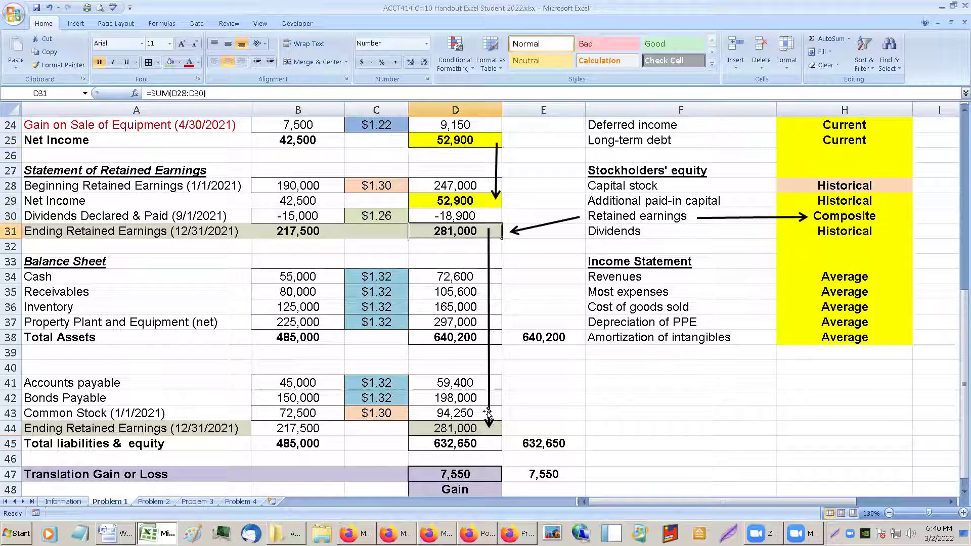
click(442, 428)
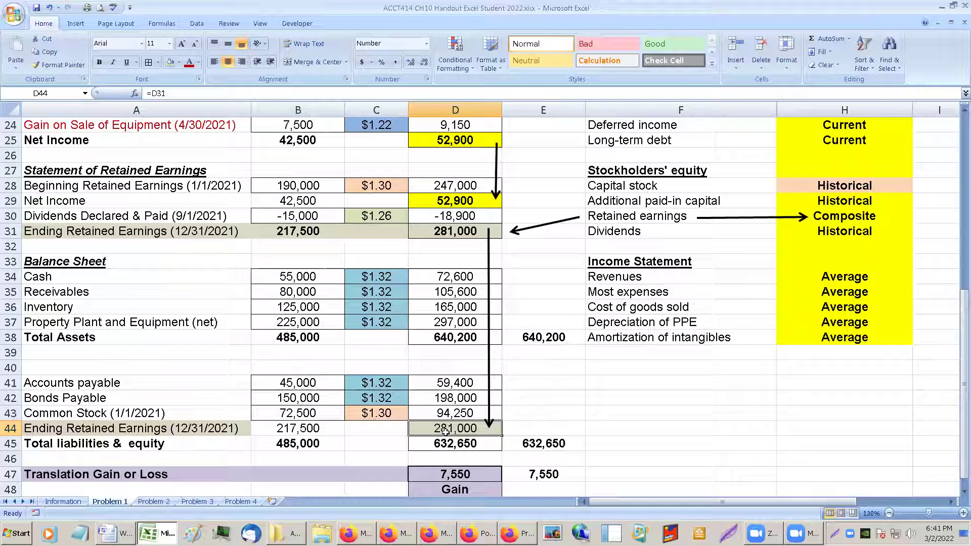
click(453, 449)
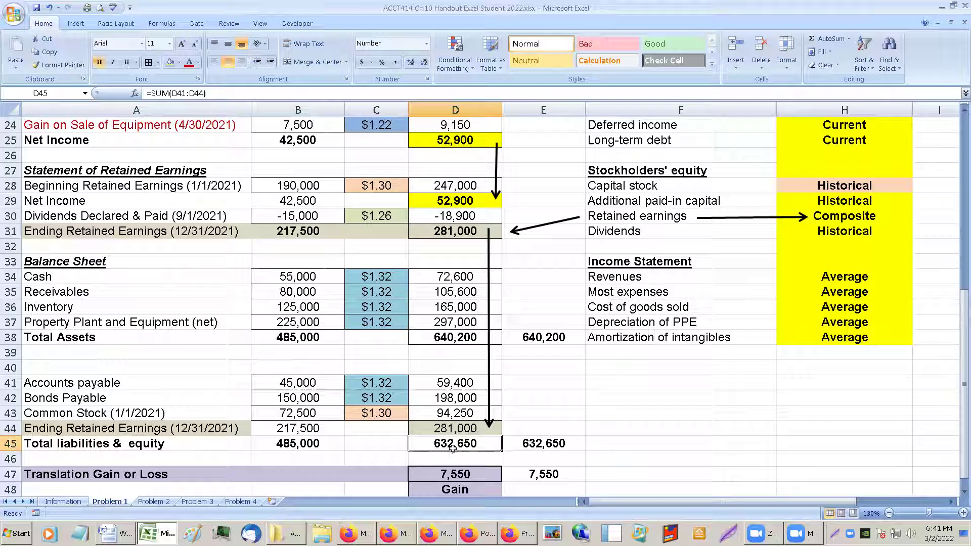
- Review the exchange rates and translated amounts for beginning retained earnings in row 28 and dividends in row 30
drag(373, 195, 379, 213)
click(375, 185)
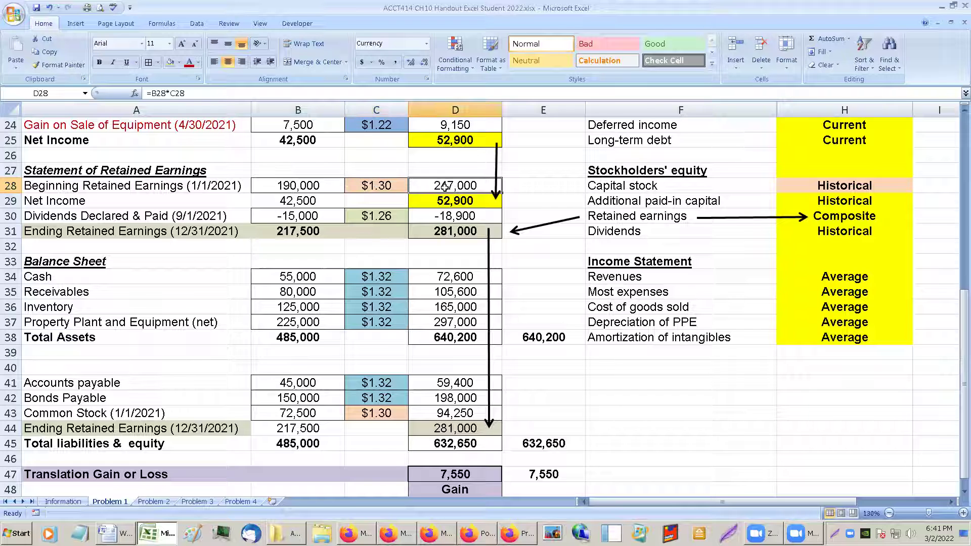
click(376, 224)
click(376, 218)
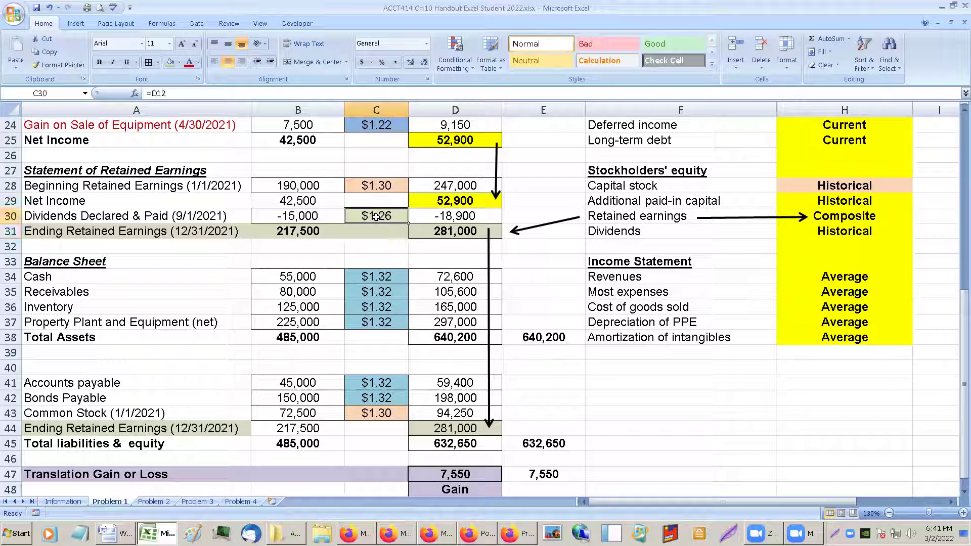
click(444, 216)
click(371, 218)
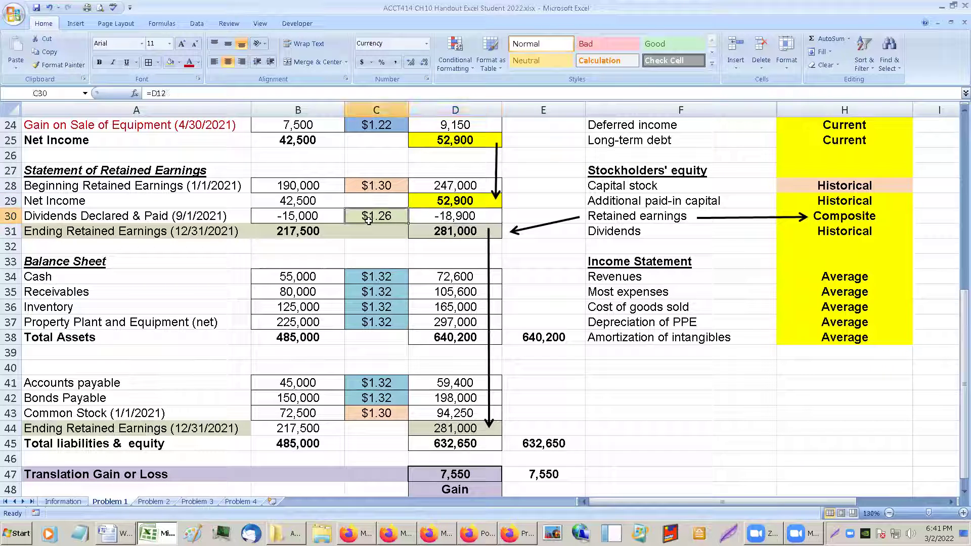
click(452, 185)
click(390, 186)
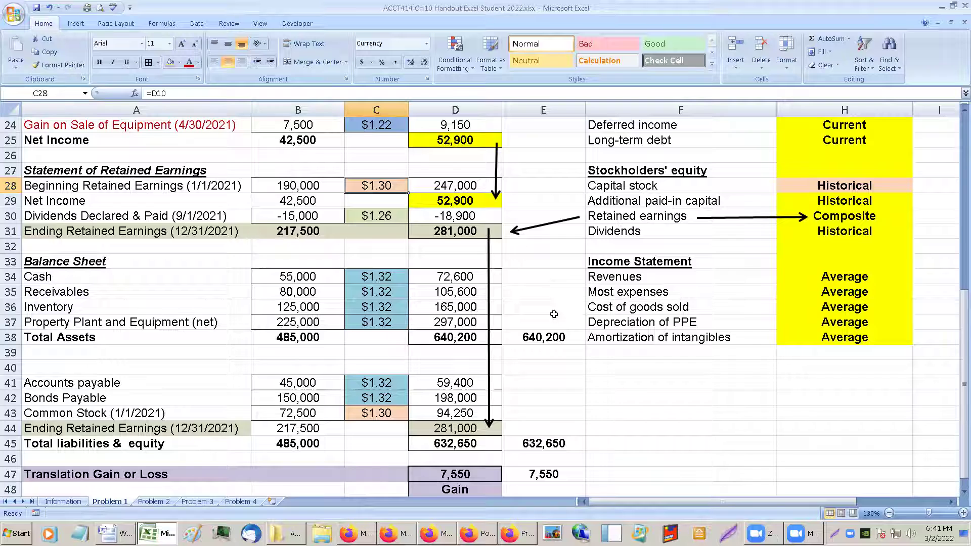
click(573, 368)
scroll(580, 377, down, 1)
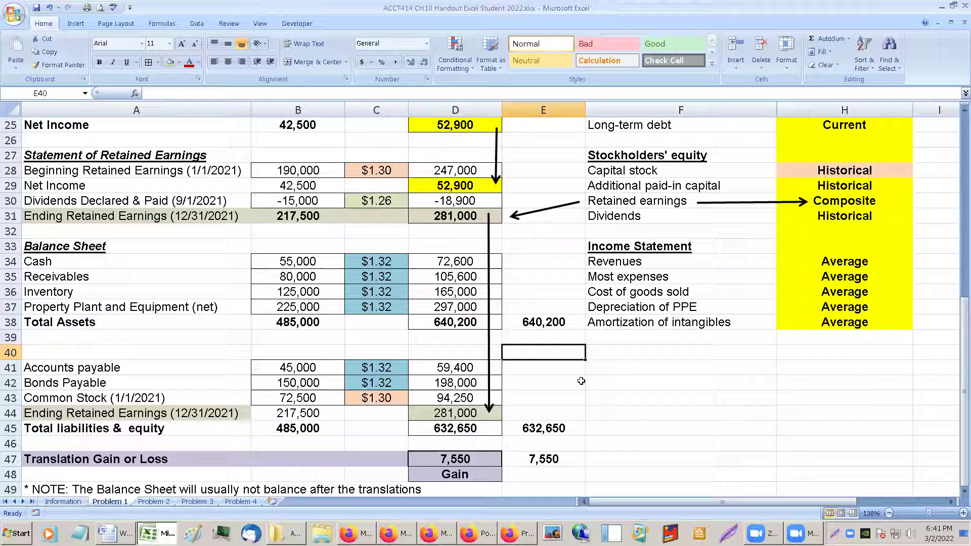
- Check on the Information sheet where gains and losses are reported under the Current Rate Method
click(70, 502)
scroll(260, 271, up, 7)
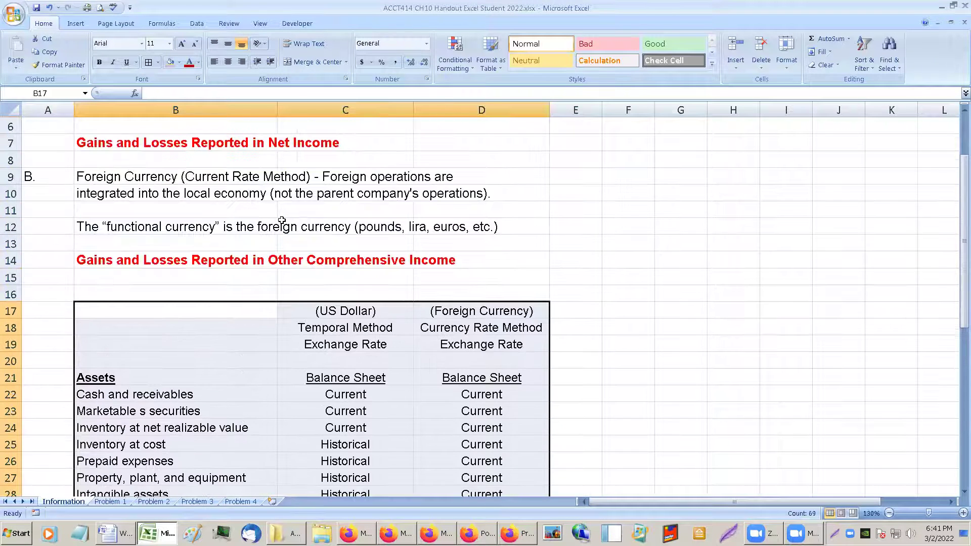
click(92, 261)
scroll(95, 262, up, 2)
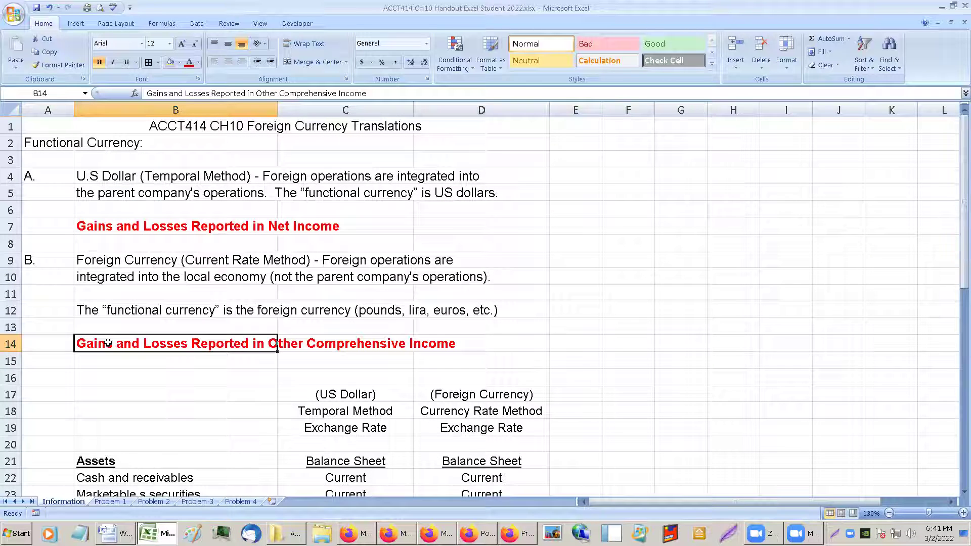
click(364, 345)
click(105, 342)
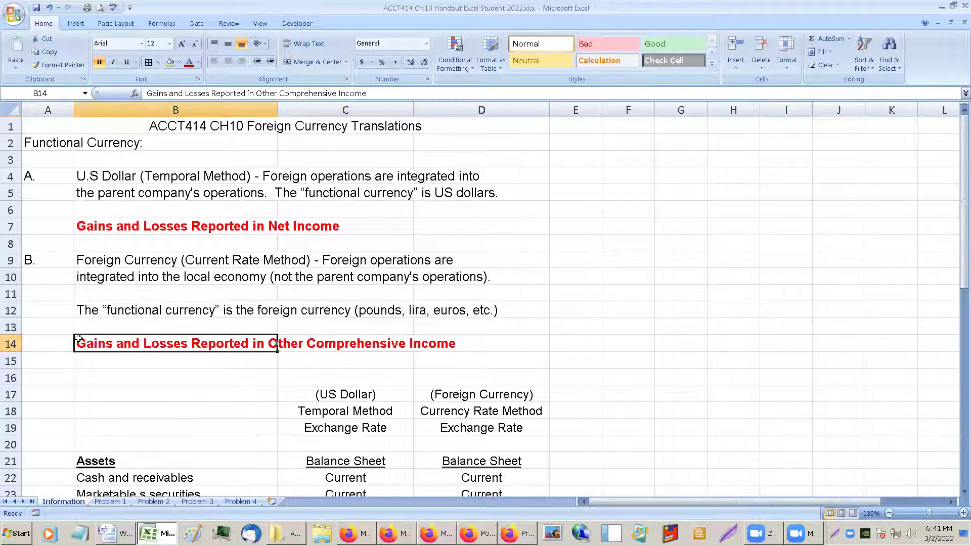
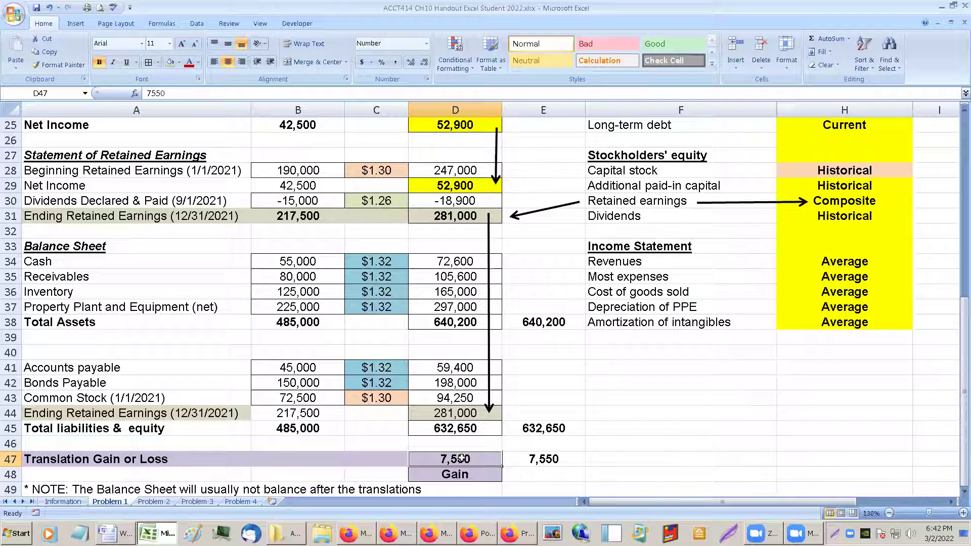
- Review the translation amount in D47 and its label in D48 on the Problem 1 sheet
drag(462, 461, 462, 474)
click(464, 475)
click(464, 461)
click(400, 387)
click(446, 474)
click(447, 460)
click(449, 471)
click(450, 459)
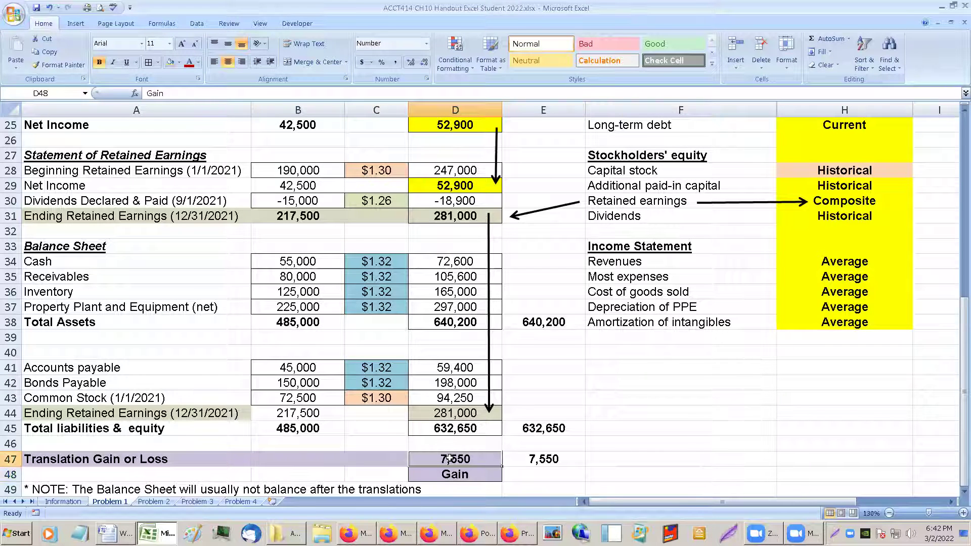
click(449, 474)
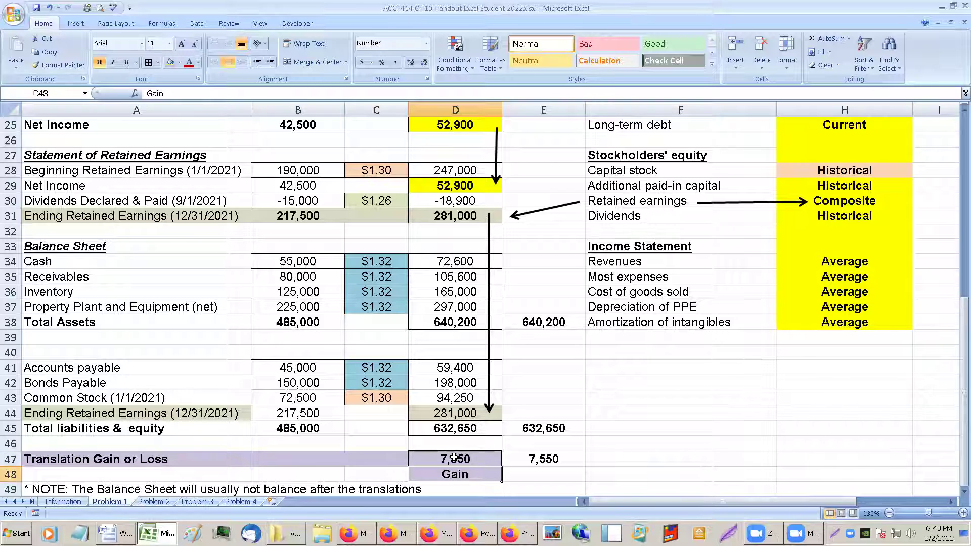
click(453, 457)
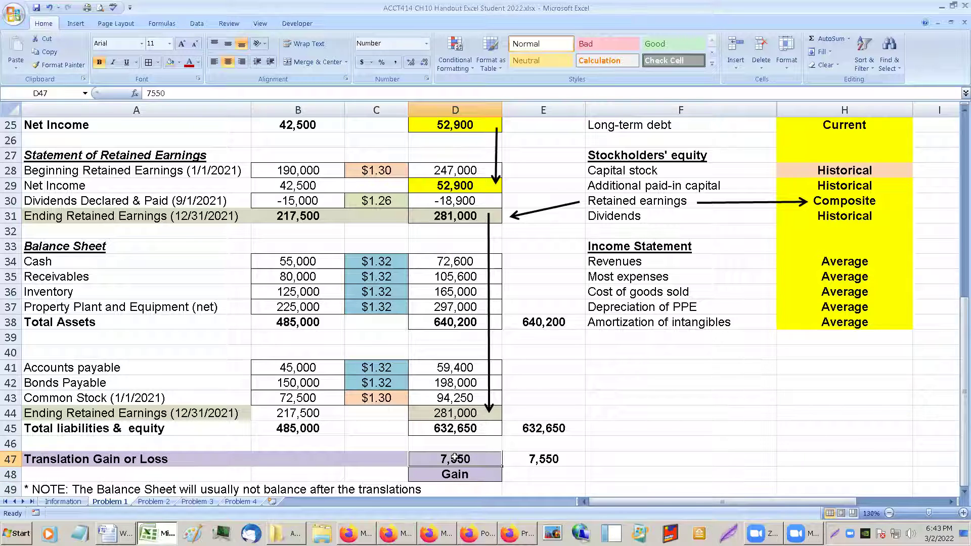
drag(453, 458, 449, 473)
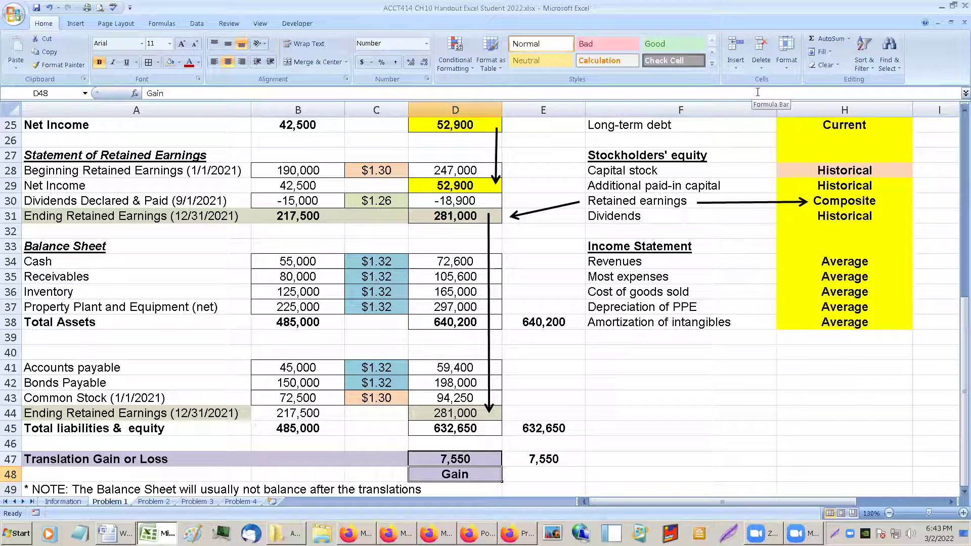
click(454, 460)
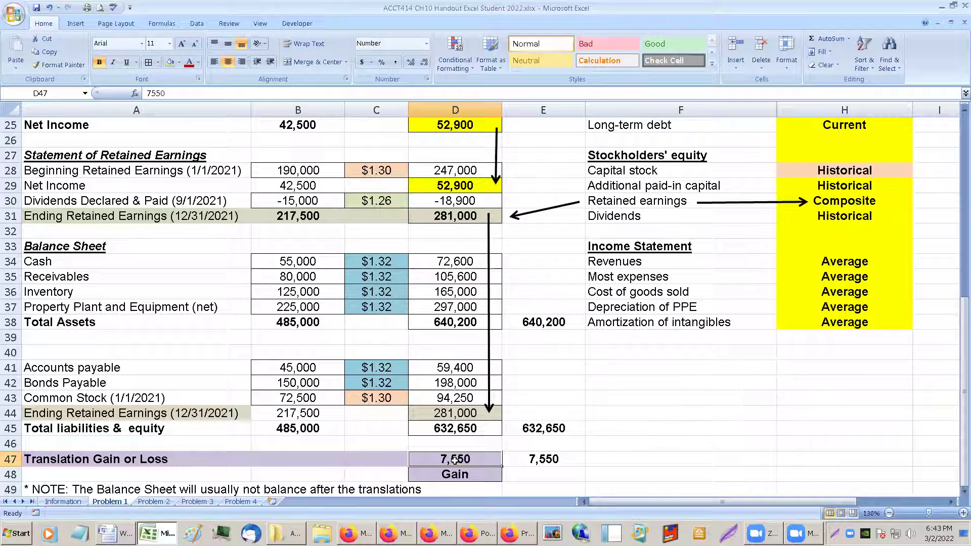
scroll(454, 460, down, 2)
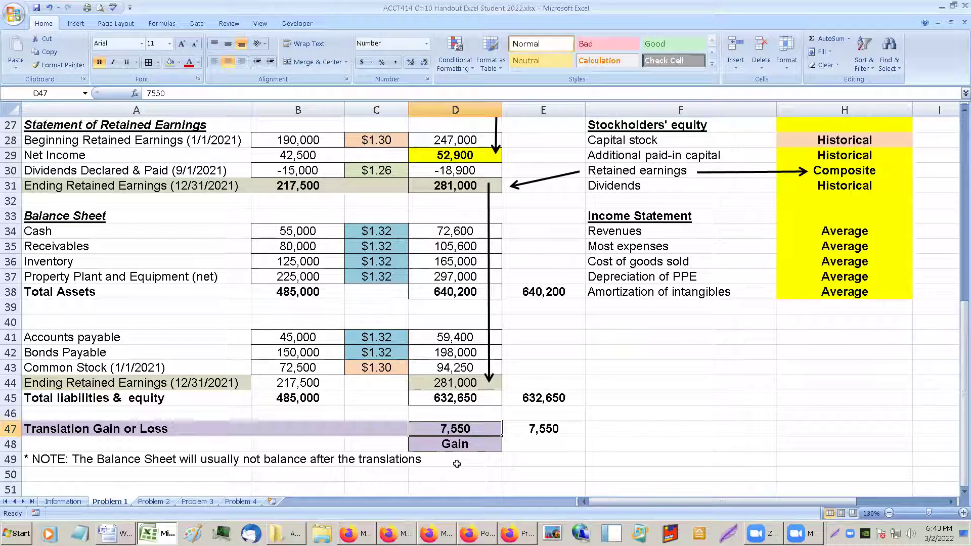
scroll(457, 464, down, 2)
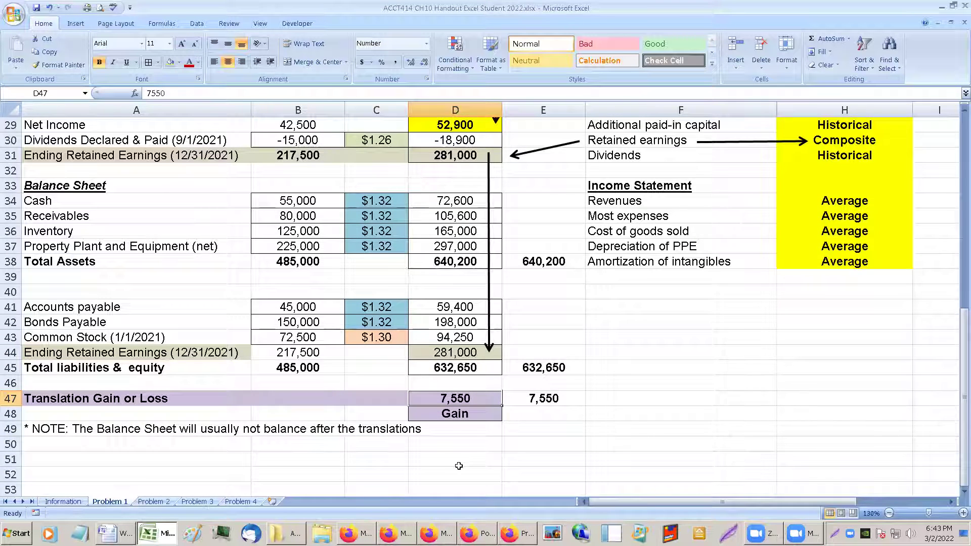
- Review the beginning retained earnings rate in C28 and the 2021 Inventory Historical entry in the exchange rate table
scroll(458, 465, up, 4)
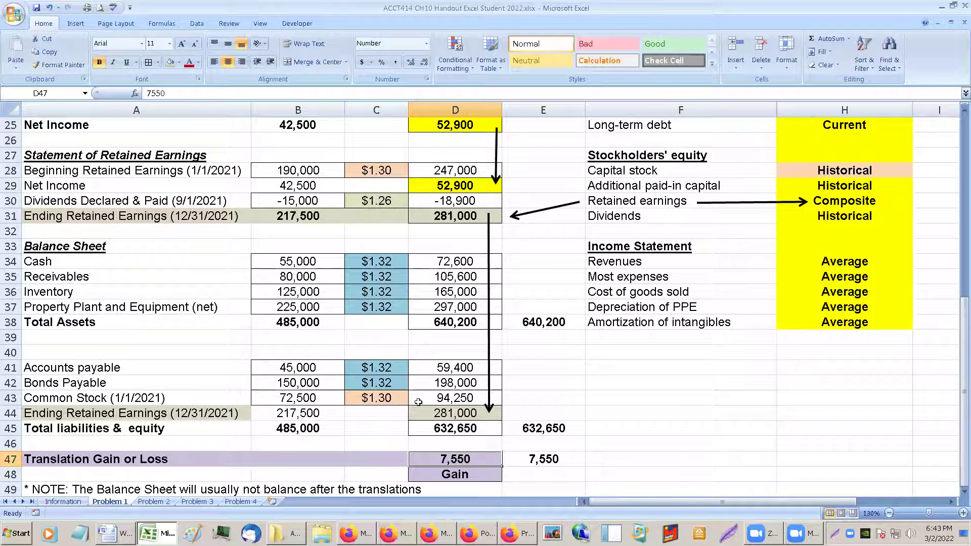
click(358, 171)
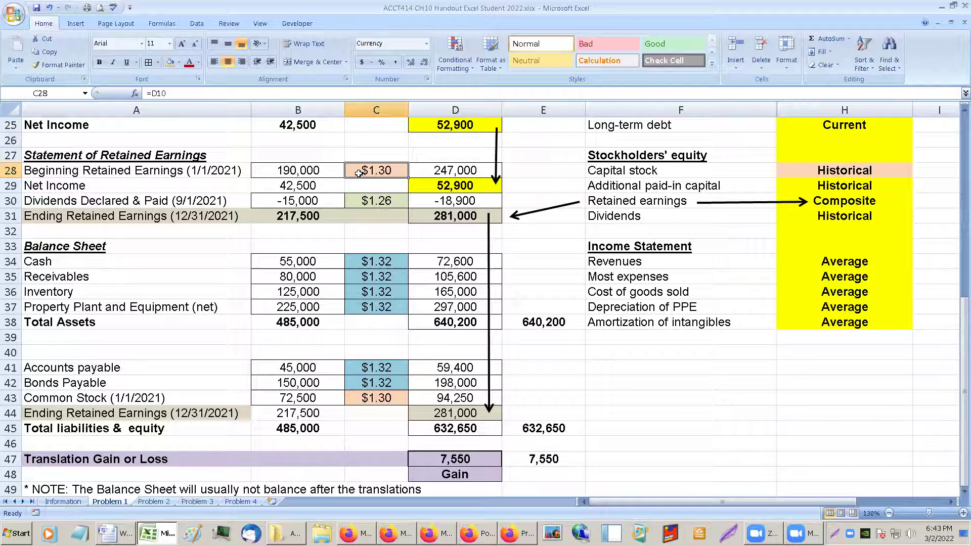
scroll(362, 178, up, 5)
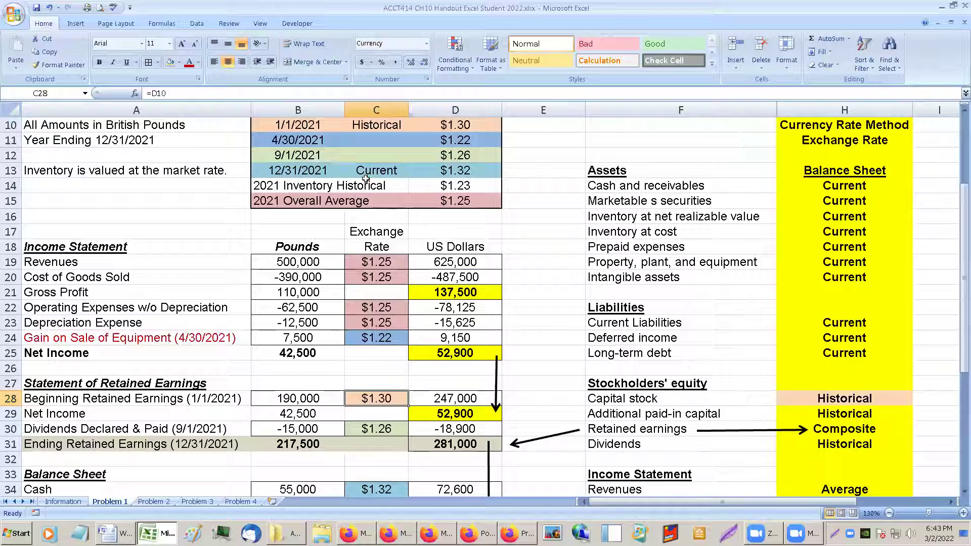
click(365, 185)
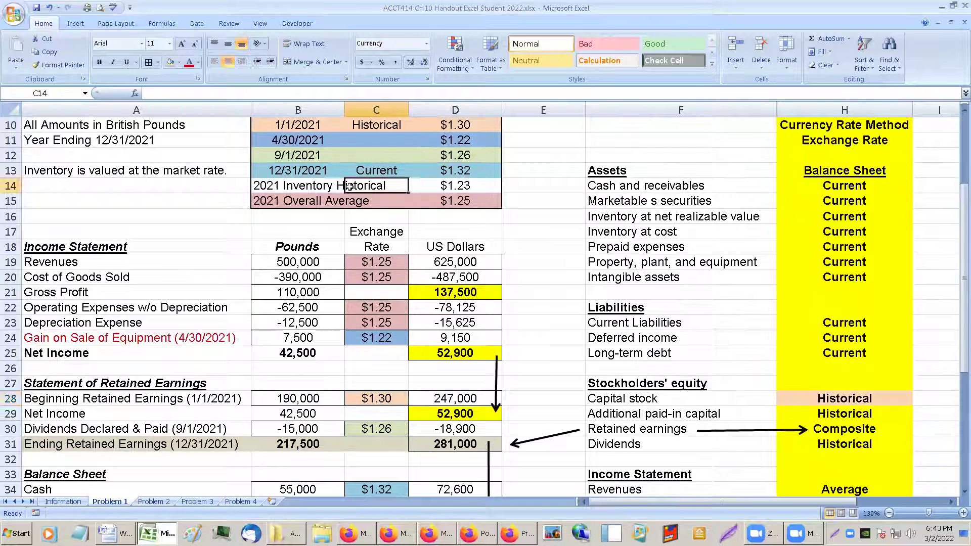
click(258, 187)
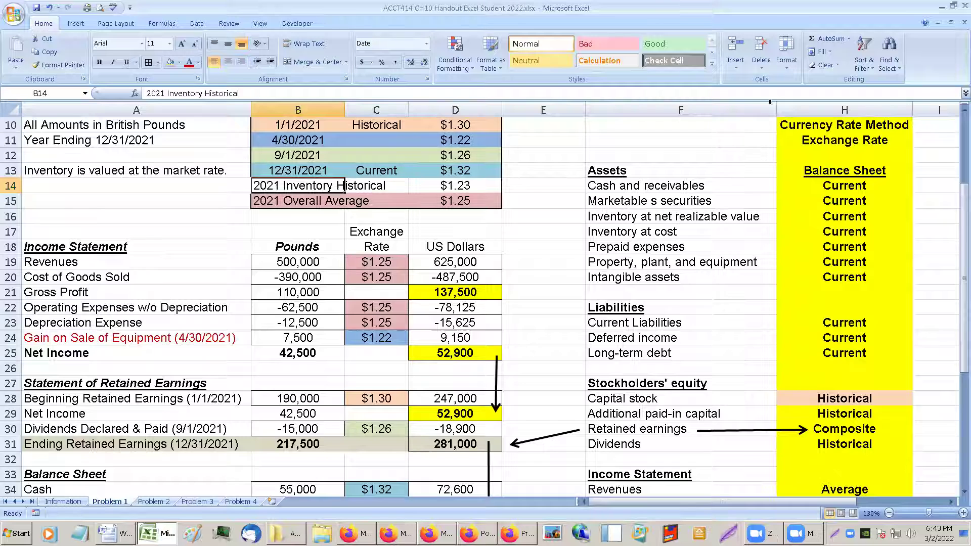
- Unhide column G between columns F and H to show the Temporal Method exchange rates
drag(680, 110, 795, 110)
right_click(793, 110)
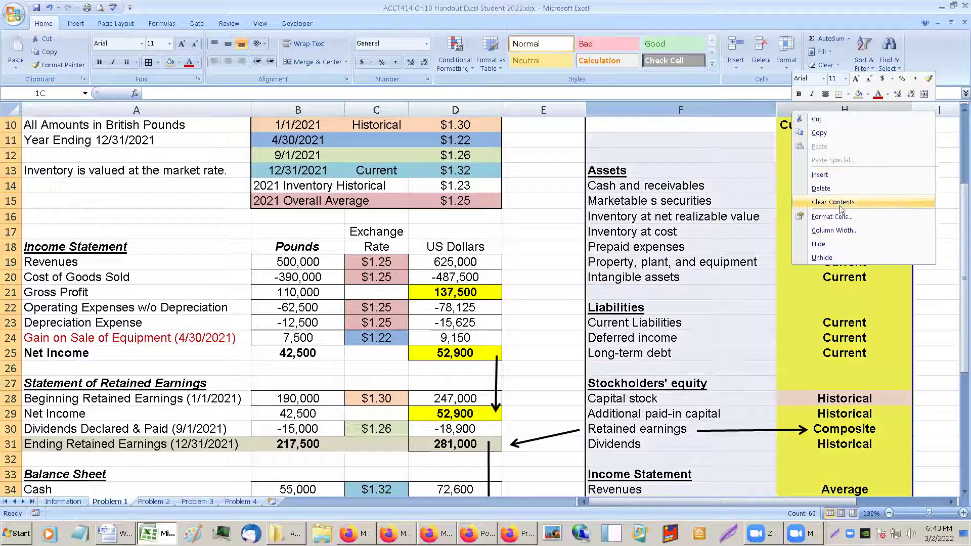
click(830, 259)
click(839, 293)
scroll(747, 371, down, 3)
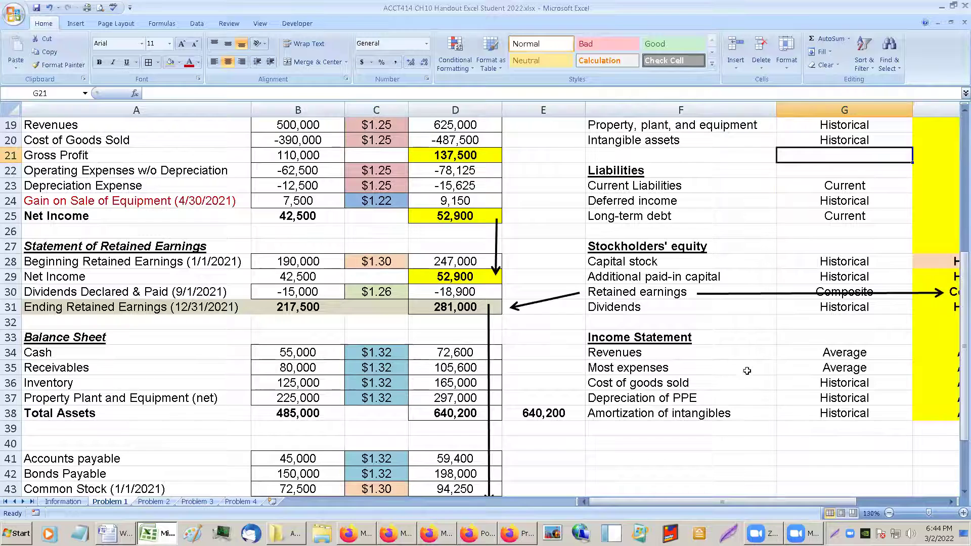
scroll(747, 370, up, 3)
- Fill the two inventory rows, F16:G17, with a light blue colour
click(658, 201)
drag(658, 201, 819, 204)
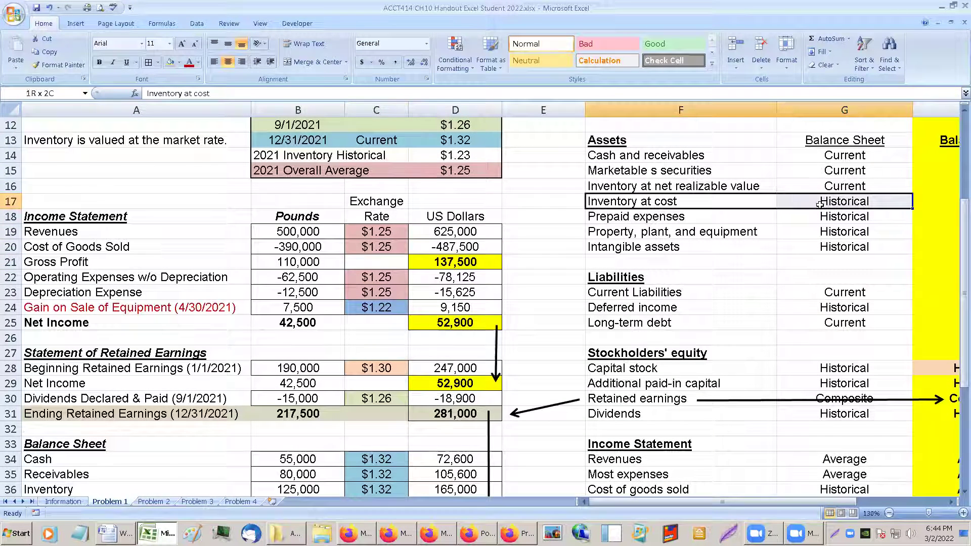
drag(626, 183, 829, 201)
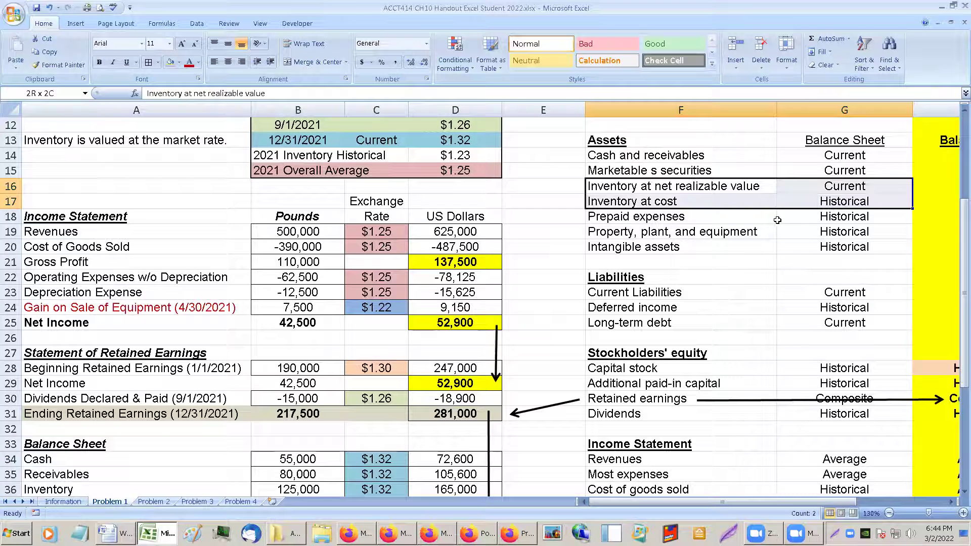
scroll(838, 180, up, 2)
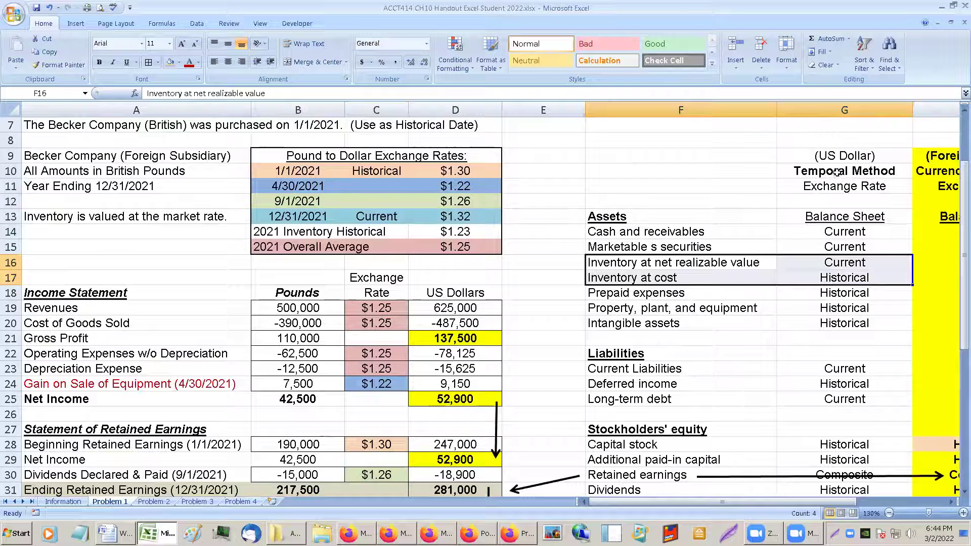
click(180, 63)
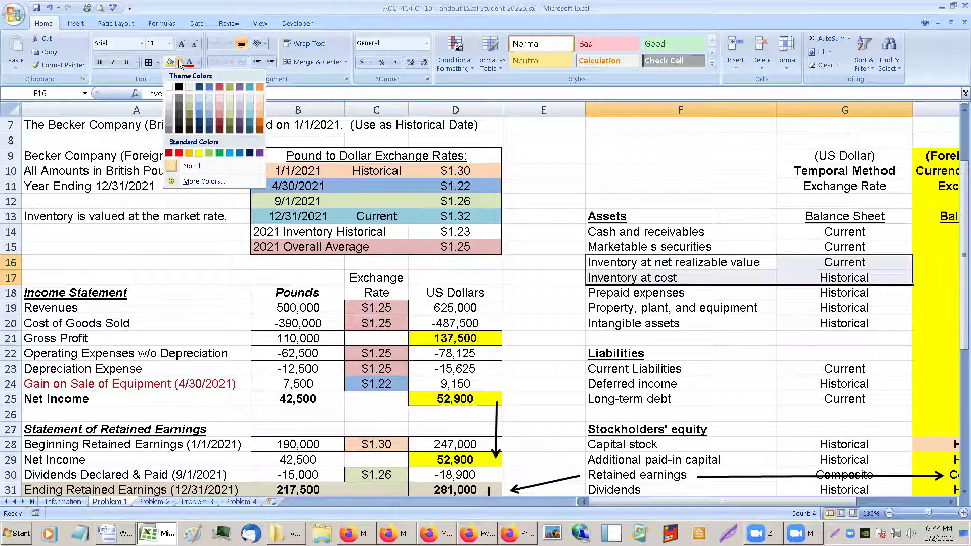
click(200, 99)
click(605, 186)
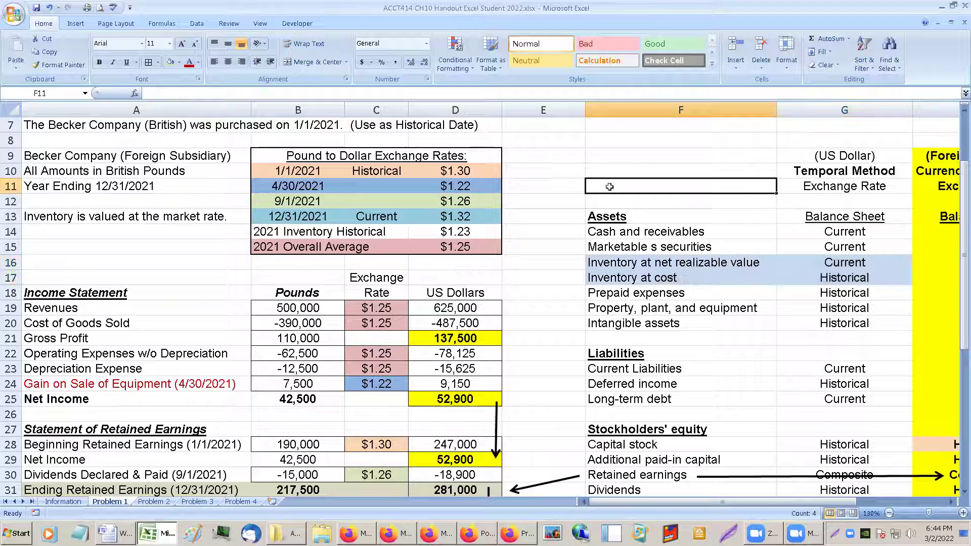
- Compare the Temporal Method rates for inventory at net realizable value and inventory at cost in rows 16 and 17
click(686, 265)
click(665, 277)
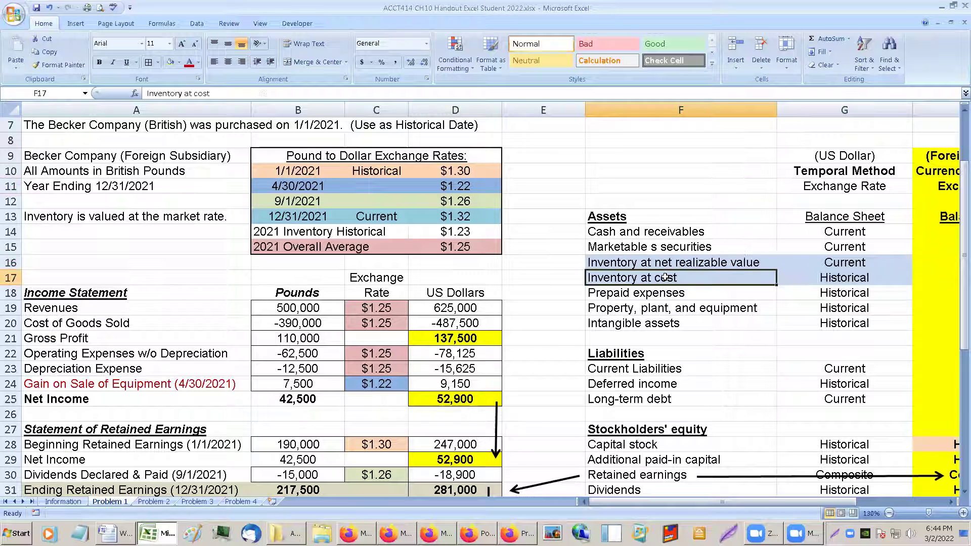
click(663, 265)
click(816, 263)
click(672, 277)
click(835, 278)
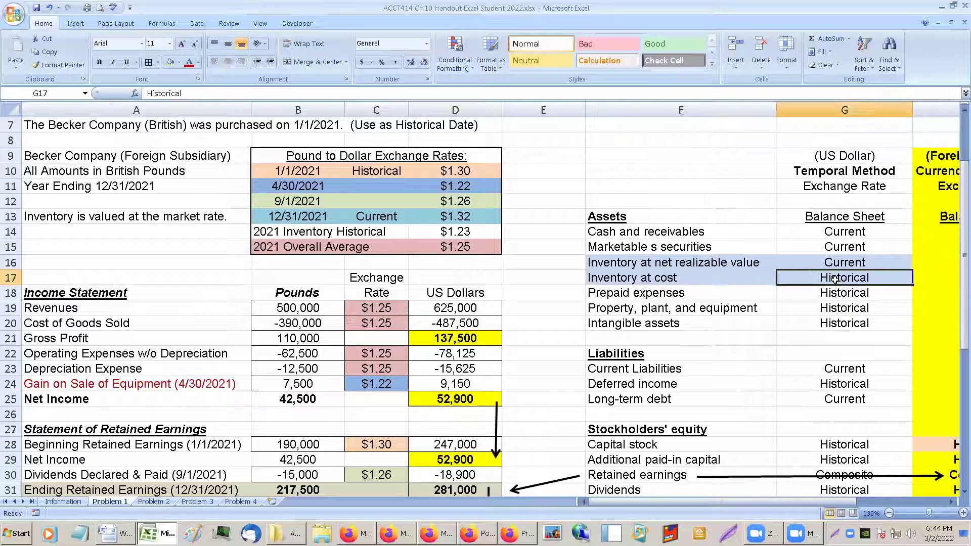
- Make the inventory at net realizable value row, F16:G16, bold
click(677, 262)
drag(617, 263, 851, 262)
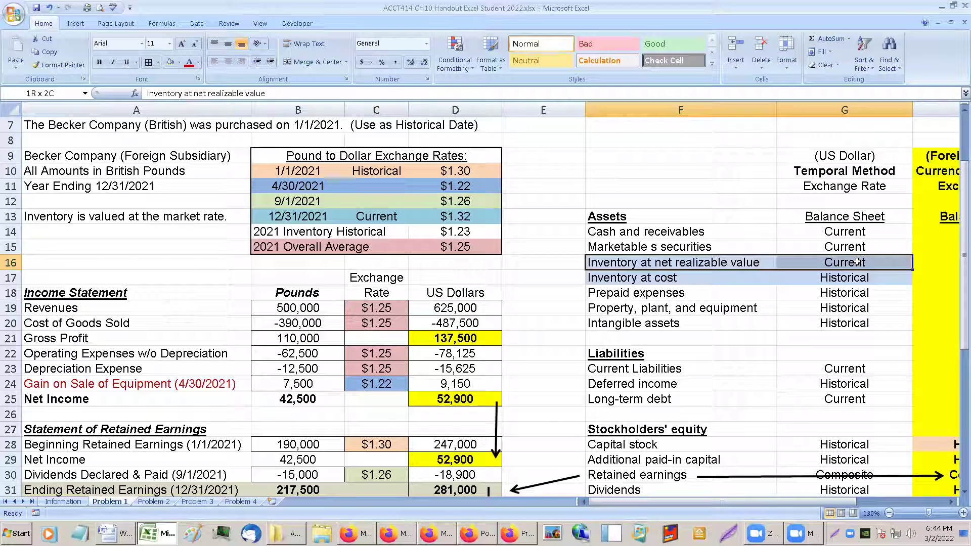
click(99, 62)
click(750, 309)
- Compare the rate types in F16:G17 for the two inventory valuations and check the 2021 Inventory Historical rate in D14
click(671, 282)
drag(671, 282, 825, 282)
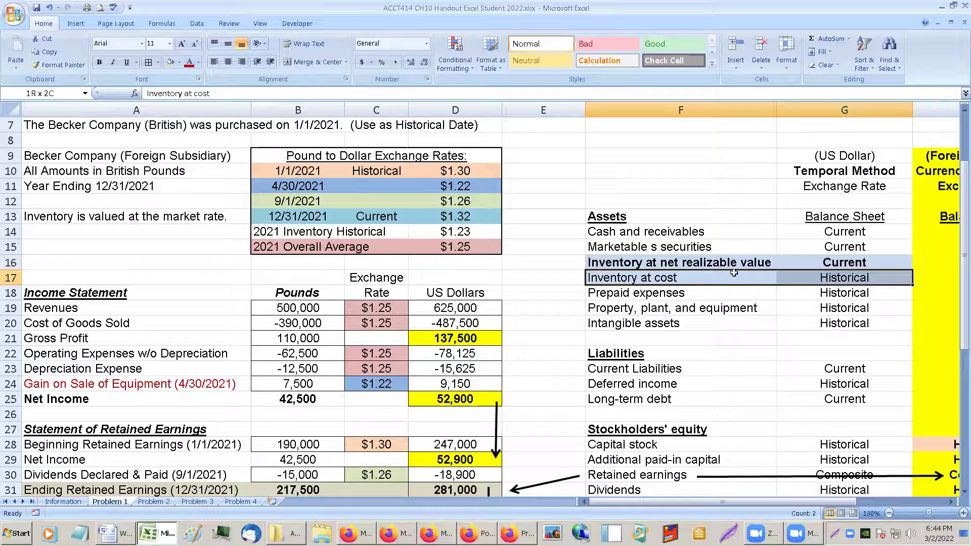
click(710, 264)
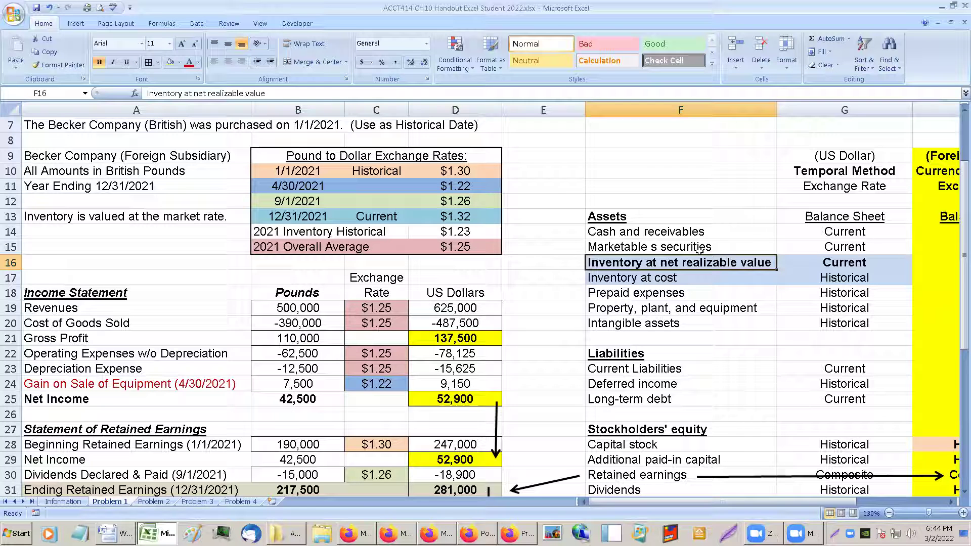
click(825, 273)
click(726, 281)
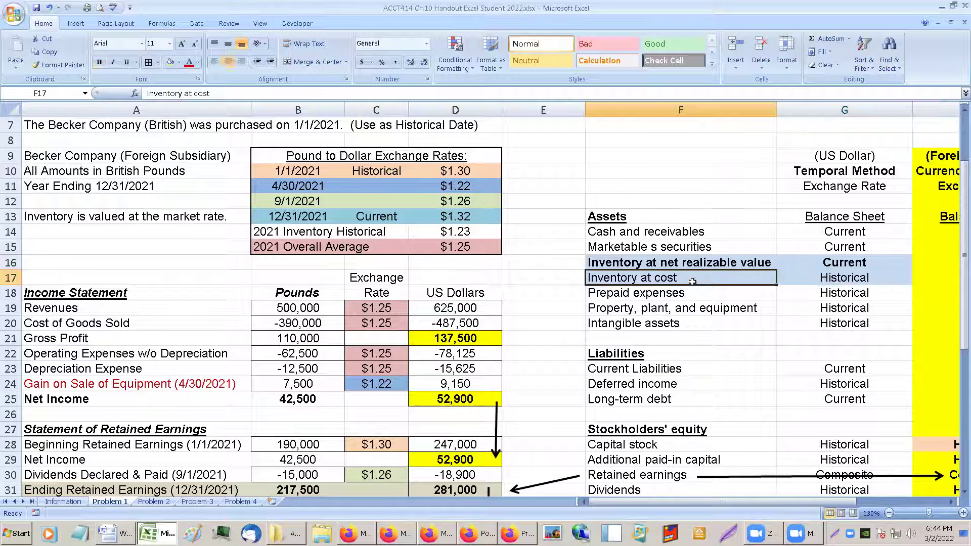
click(713, 263)
drag(713, 263, 802, 278)
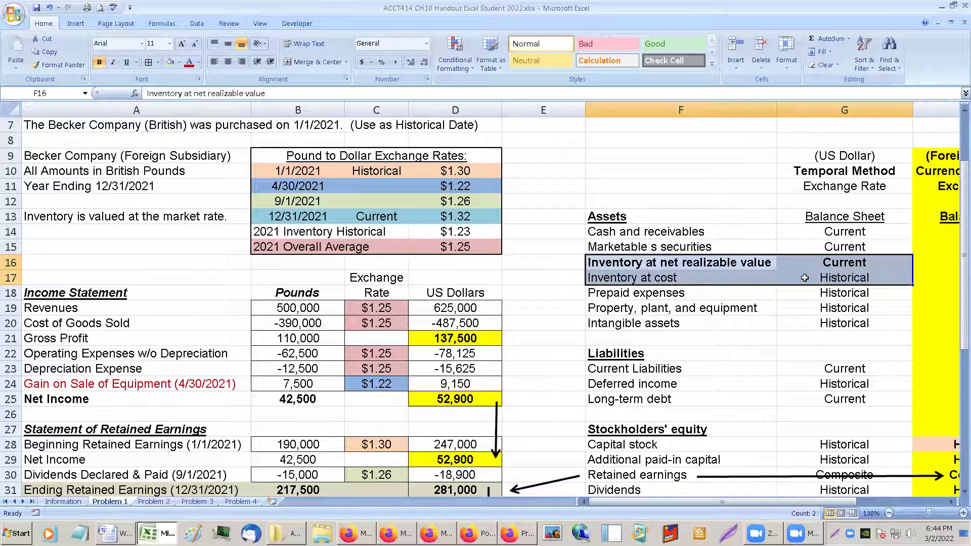
click(718, 262)
drag(717, 262, 851, 262)
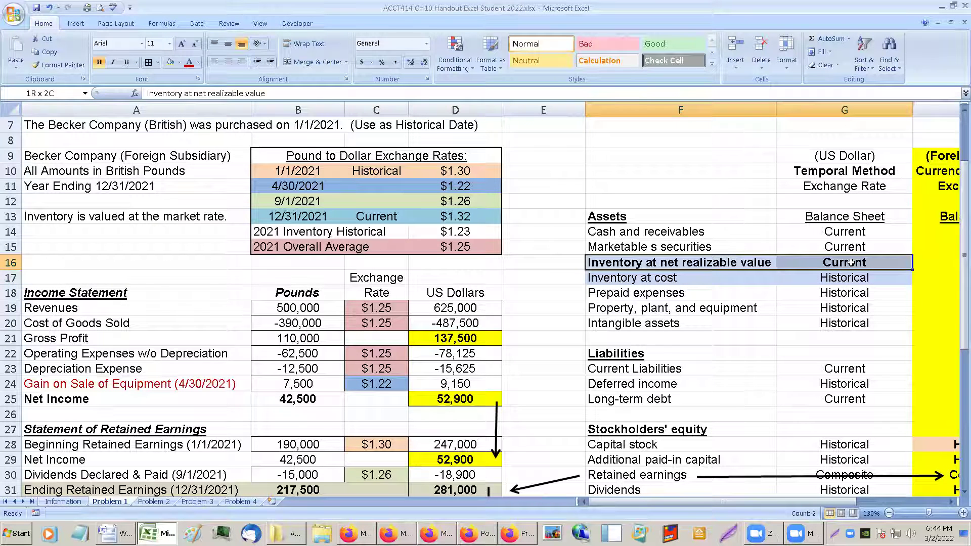
drag(621, 279, 833, 277)
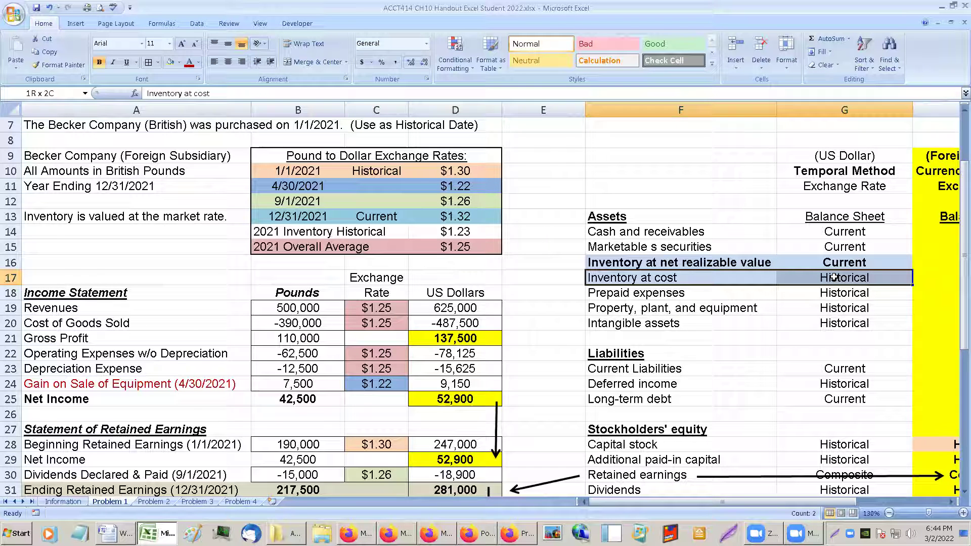
click(834, 278)
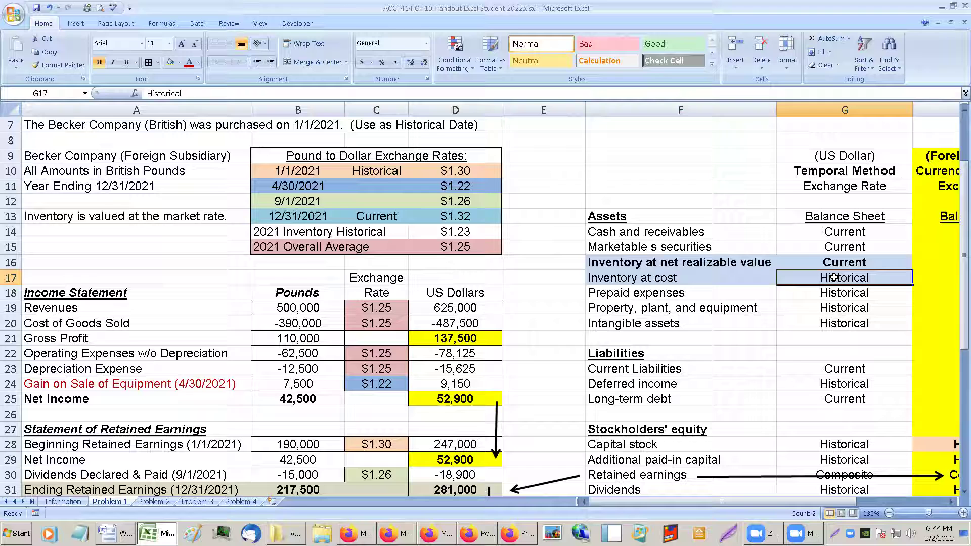
click(759, 267)
click(298, 231)
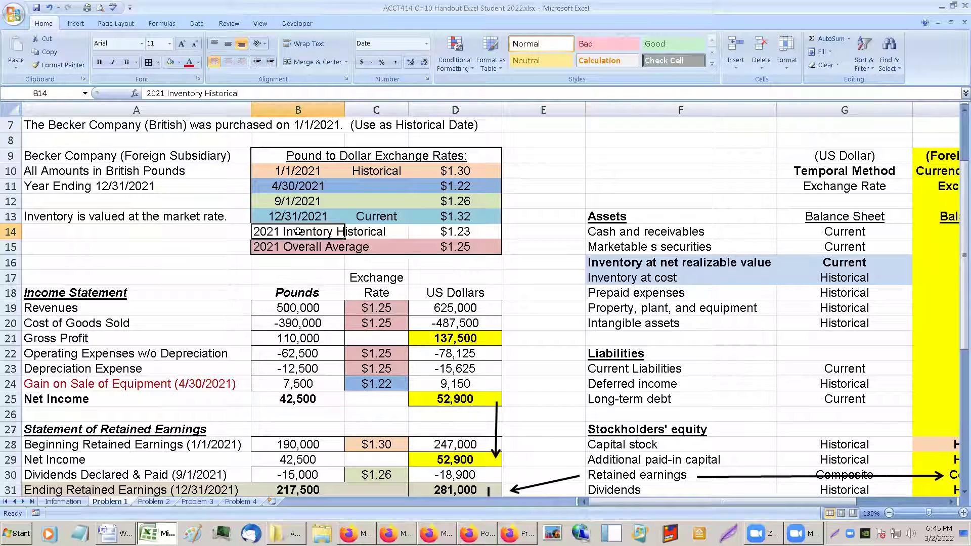
click(432, 232)
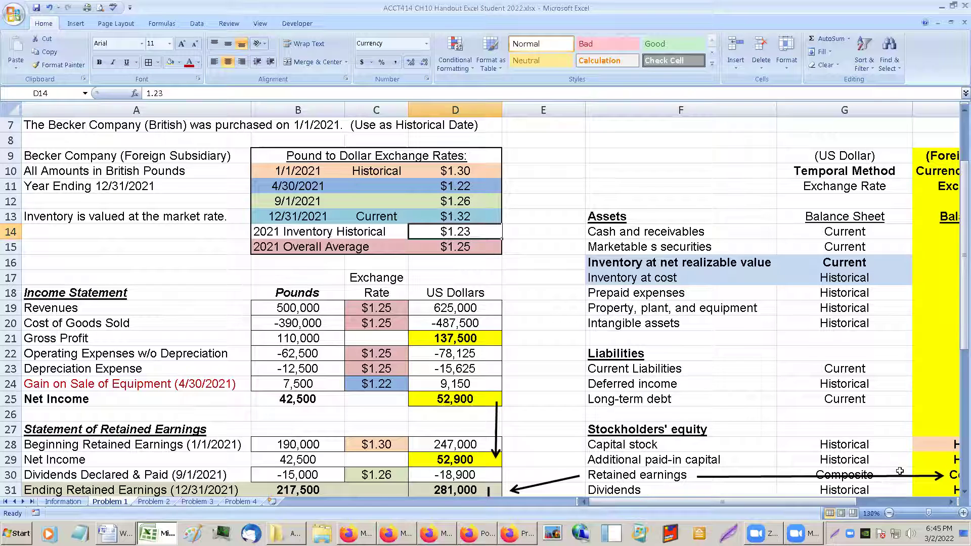
- Review the Currency Rate Method exchange rates for the asset accounts in column H
click(951, 501)
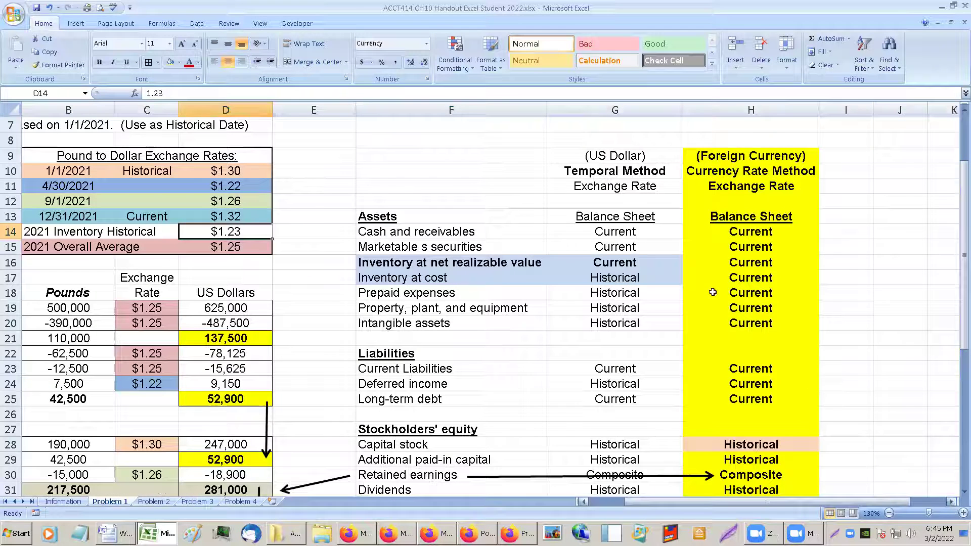
click(737, 258)
drag(738, 157, 743, 308)
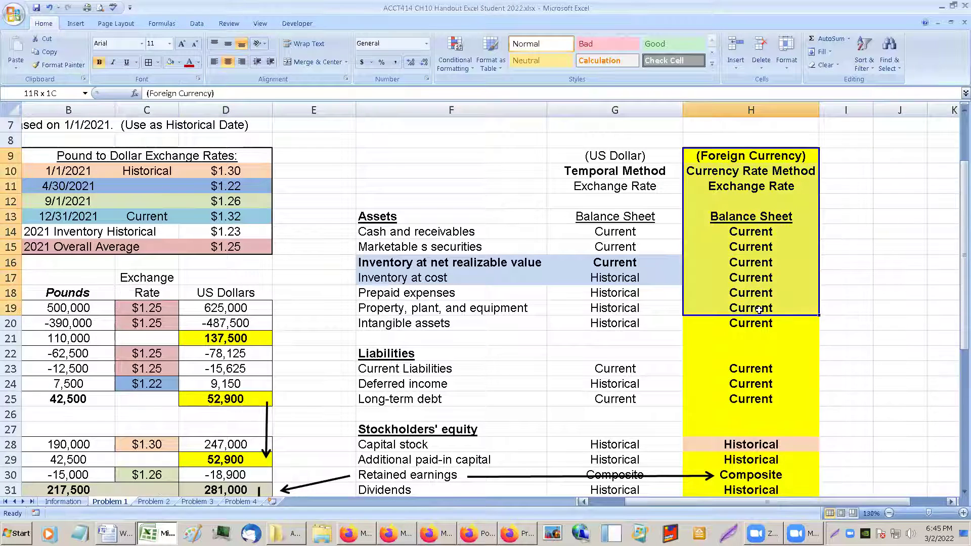
click(744, 241)
drag(745, 242, 746, 340)
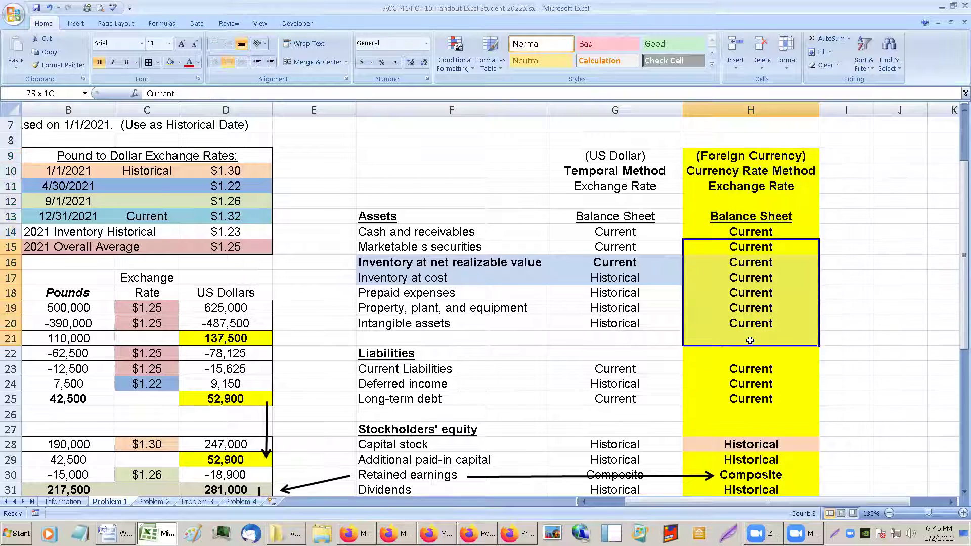
- Examine the Temporal Method rates in G16 and G17 again, ending on the inventory at net realizable value row
click(606, 279)
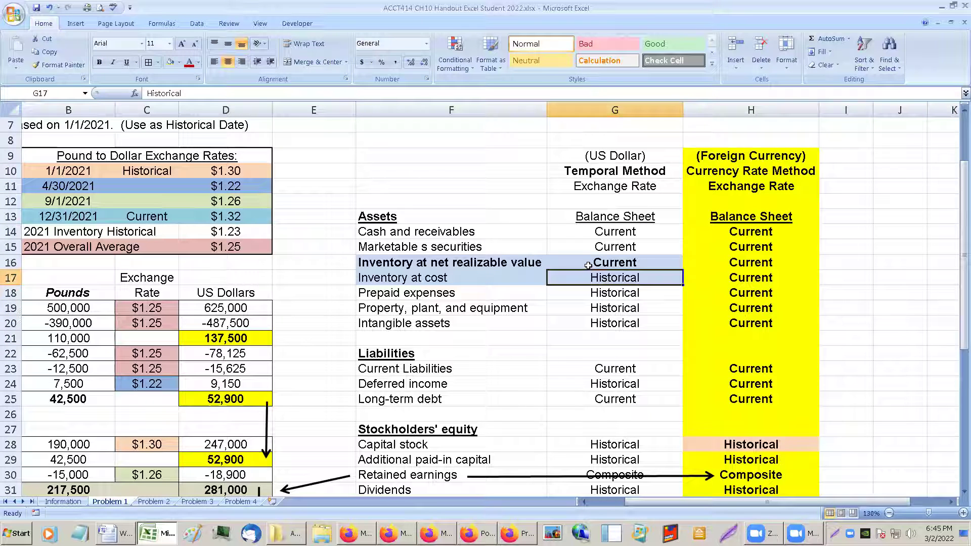
scroll(576, 276, down, 1)
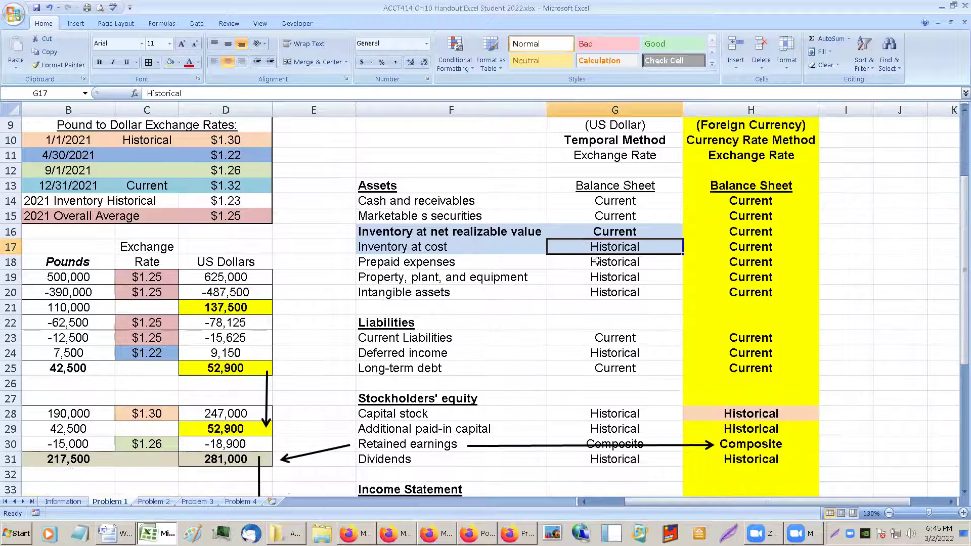
click(598, 231)
click(597, 246)
click(596, 232)
click(596, 247)
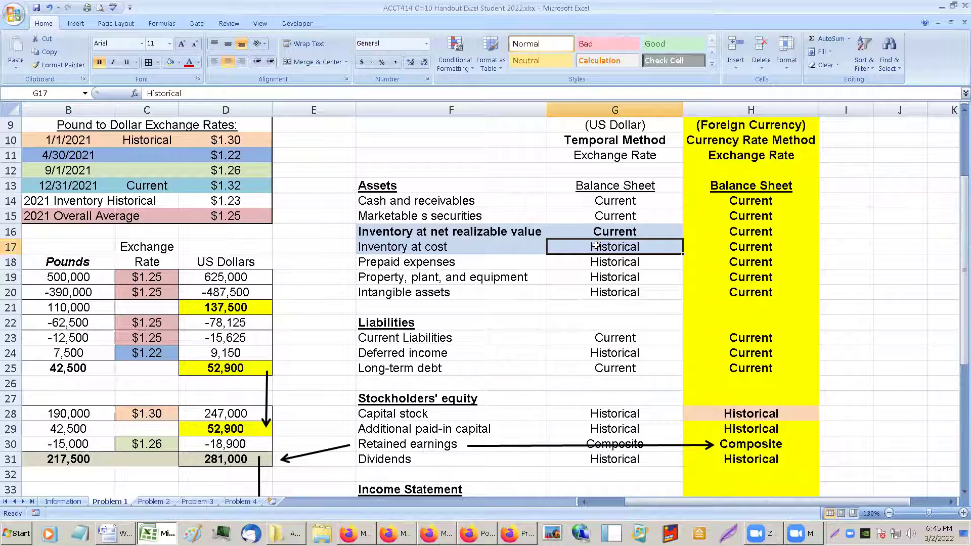
click(592, 233)
click(387, 233)
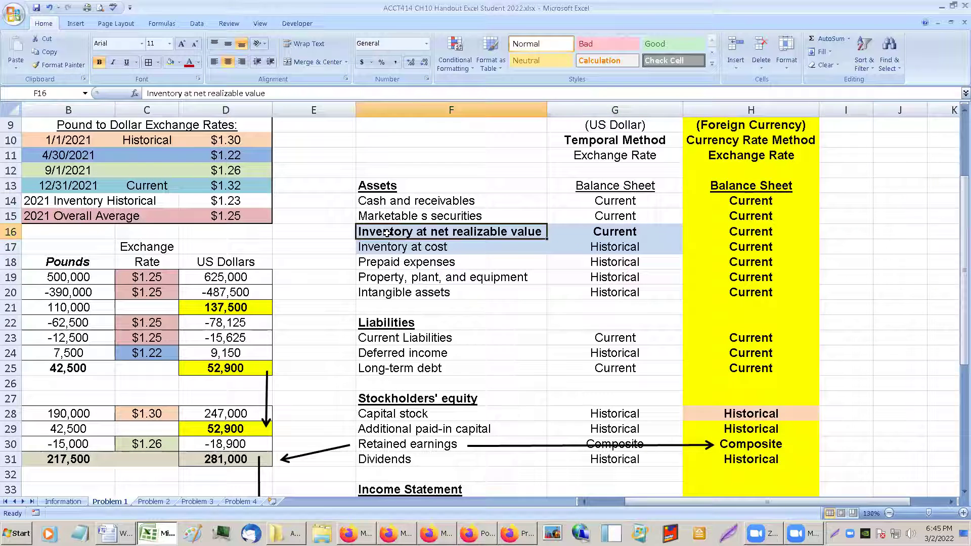
drag(386, 234, 610, 235)
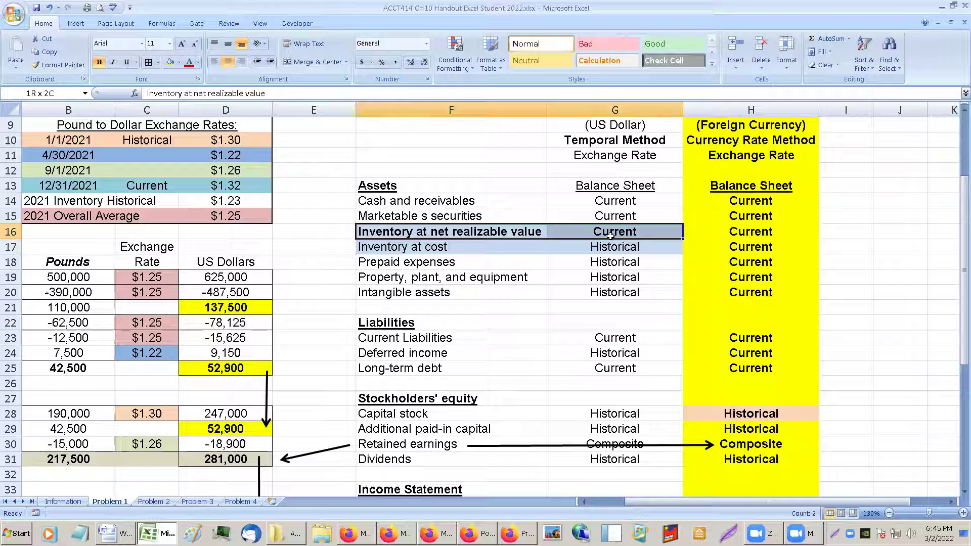
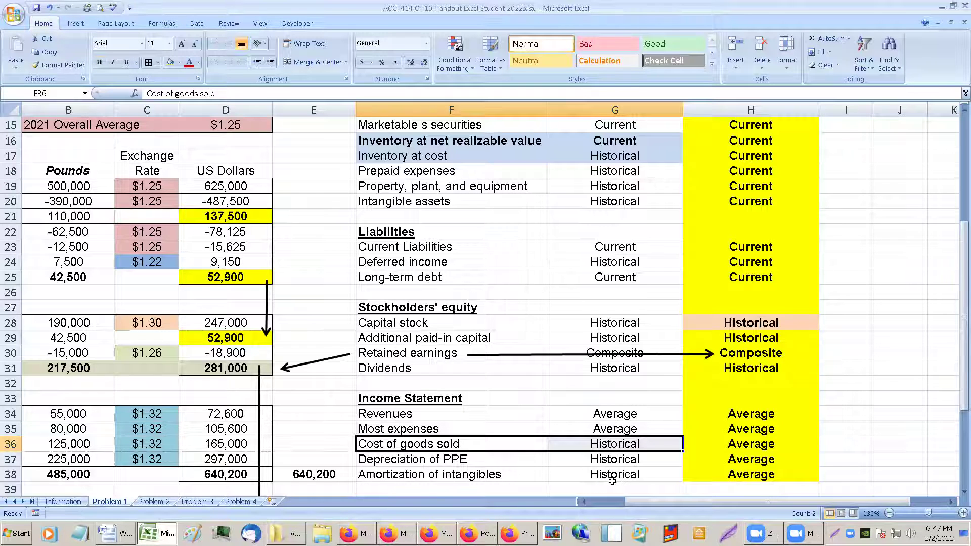
- Compare the Temporal Method rate for cost of goods sold in row 36 with that for inventory at cost in row 17
click(611, 446)
drag(437, 443, 609, 444)
click(614, 447)
drag(428, 442, 592, 435)
drag(403, 157, 587, 155)
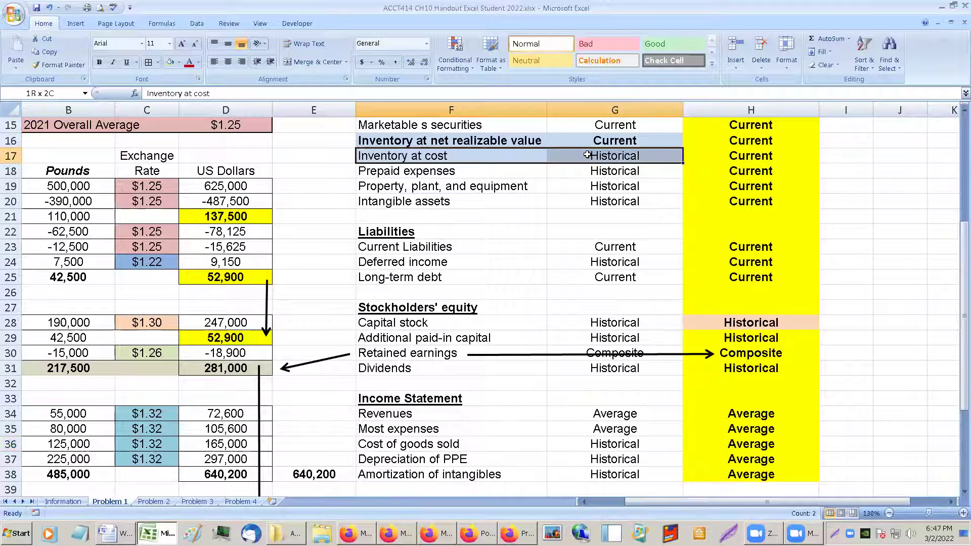
- Open the Problem 2 worksheet
click(152, 502)
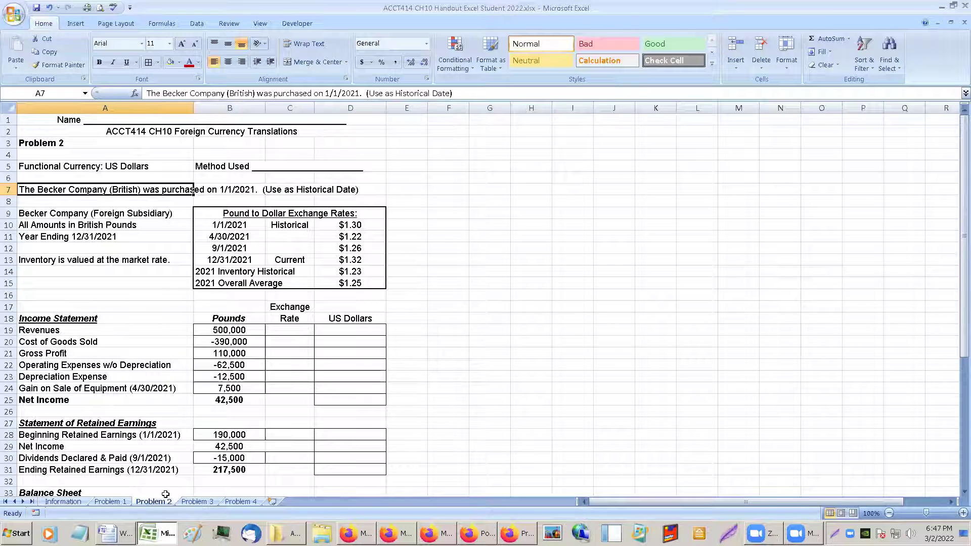
- Review the exchange-rate table beside the Problem 1 translation, comparing the Temporal and Currency Rate Method columns
click(109, 502)
scroll(433, 184, up, 3)
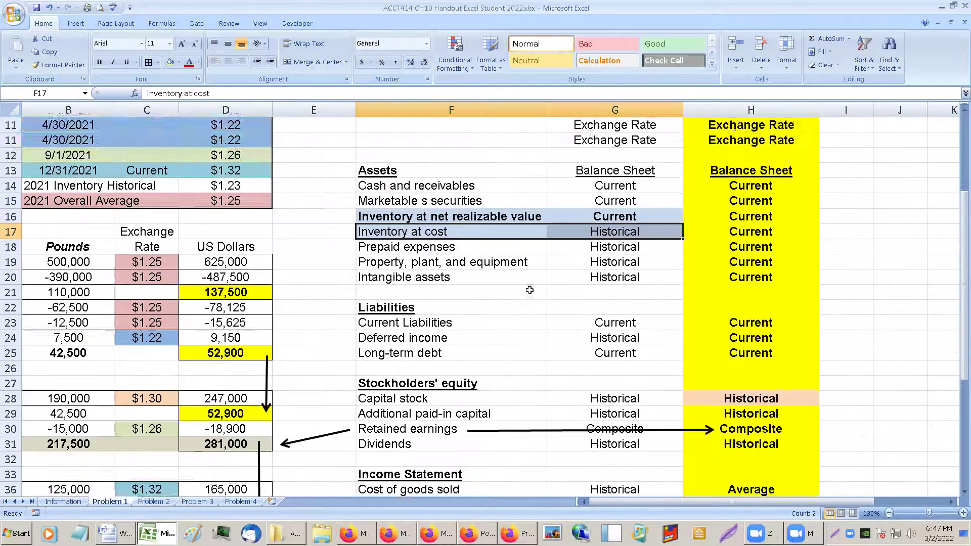
drag(455, 171, 777, 421)
click(778, 421)
scroll(539, 292, up, 2)
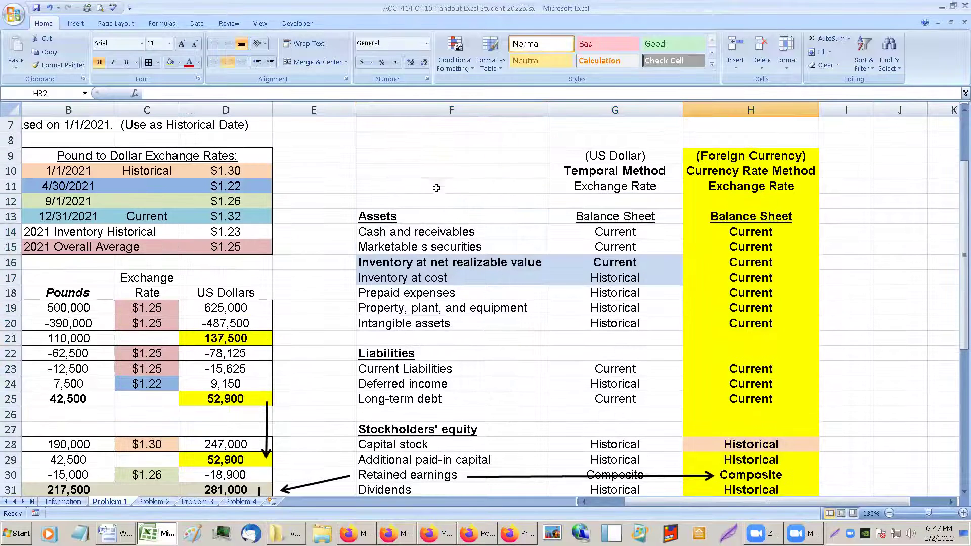
- Review the exchange-rate table for both translation methods on the Information sheet, ending on the retained earnings and dividends rows
click(61, 502)
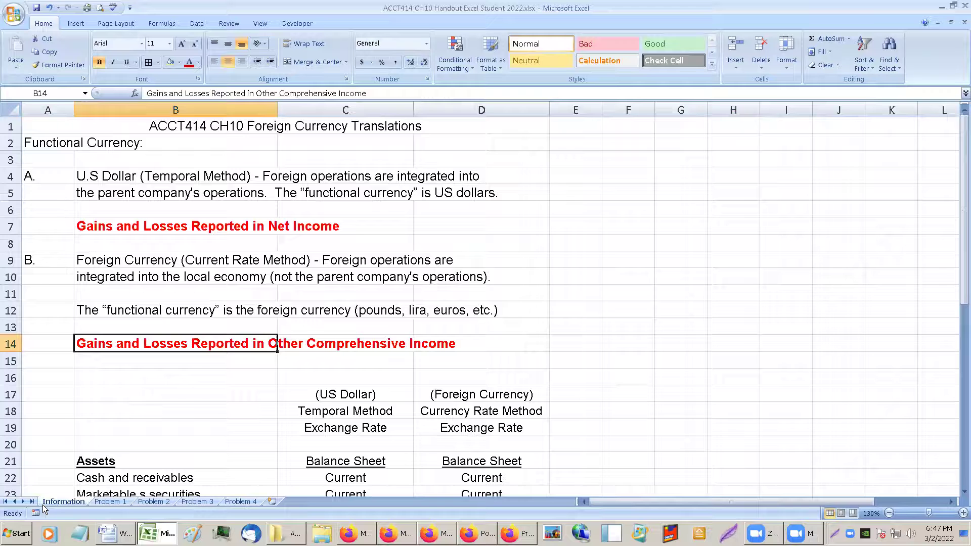
scroll(147, 309, down, 2)
drag(114, 275, 510, 454)
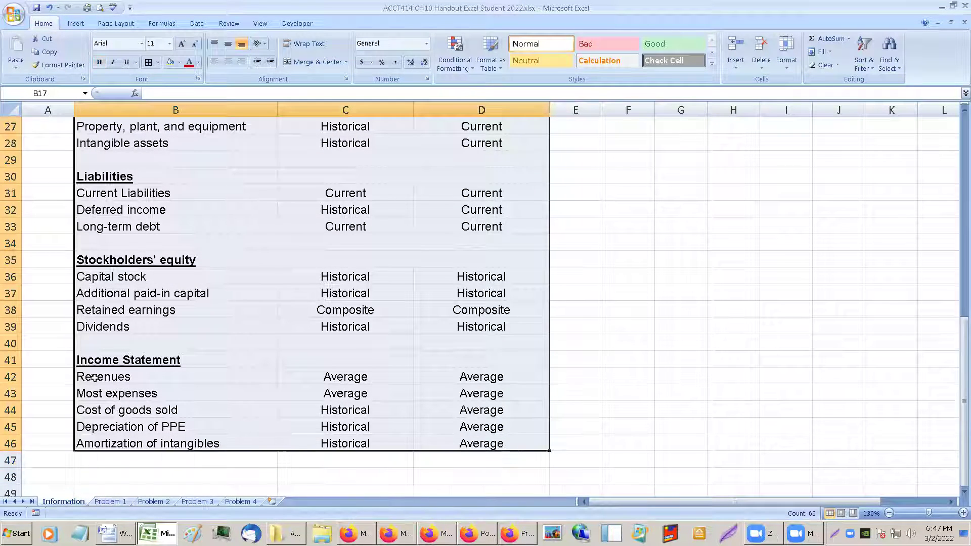
scroll(126, 315, up, 3)
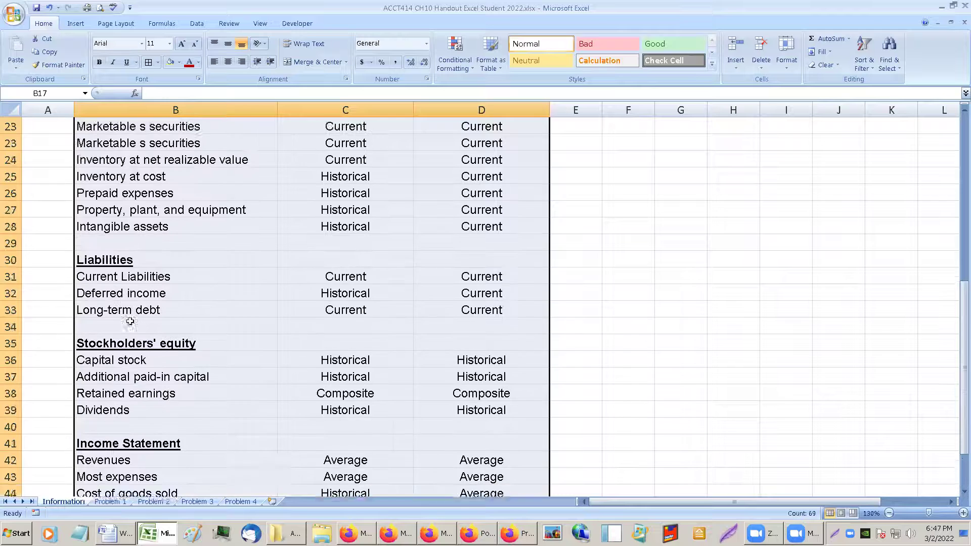
scroll(135, 318, down, 2)
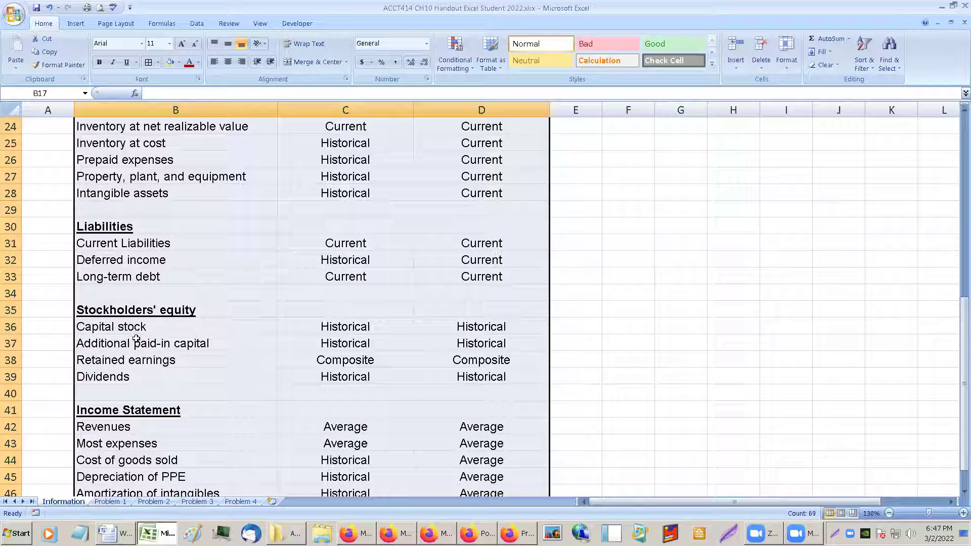
scroll(136, 340, down, 2)
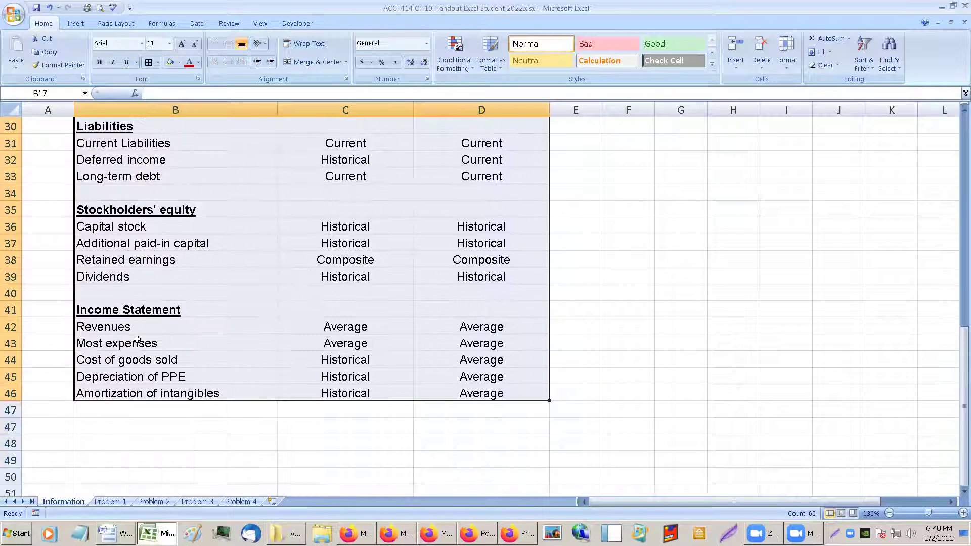
drag(106, 260, 116, 277)
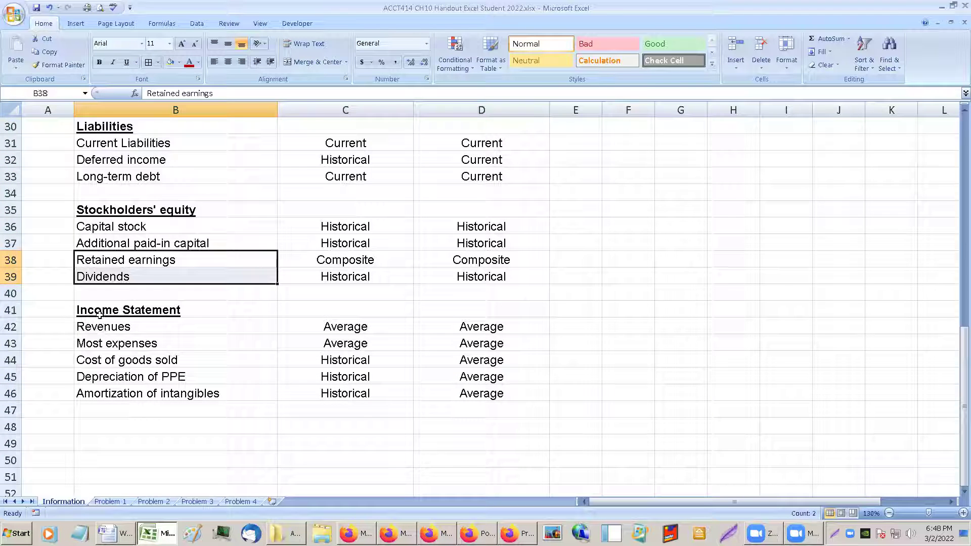
- Copy the exchange-rate table B17:D46 from the Information sheet into the Problem 2 sheet, starting at cell F18
scroll(102, 306, up, 5)
click(165, 147)
drag(165, 146, 457, 447)
key(ctrl+c)
key(ctrl+Page_Down)
key(ctrl+Page_Down)
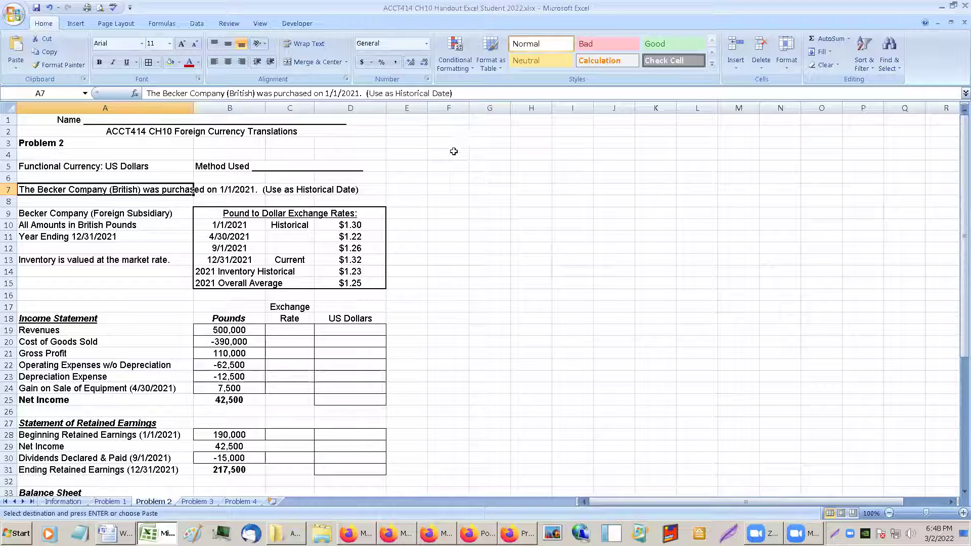
click(449, 201)
click(447, 301)
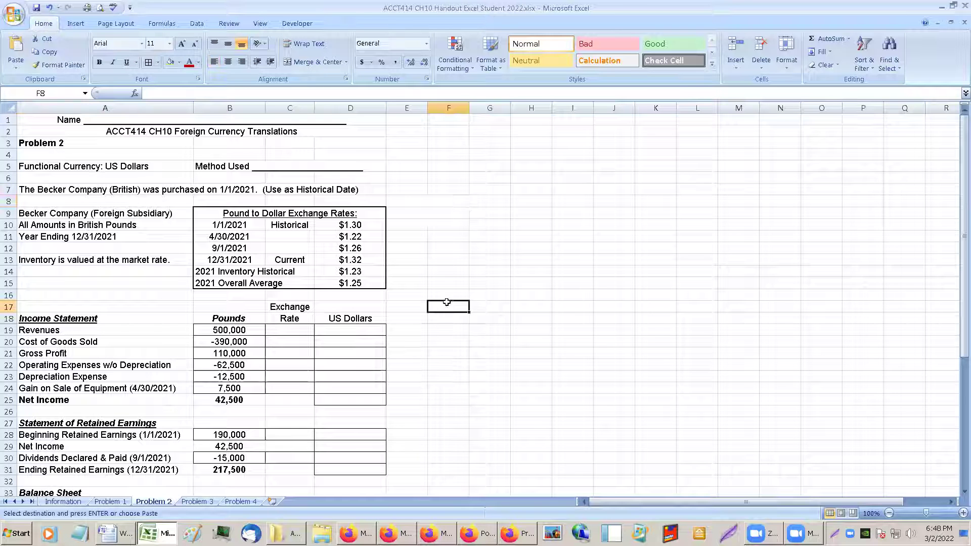
click(444, 340)
click(447, 318)
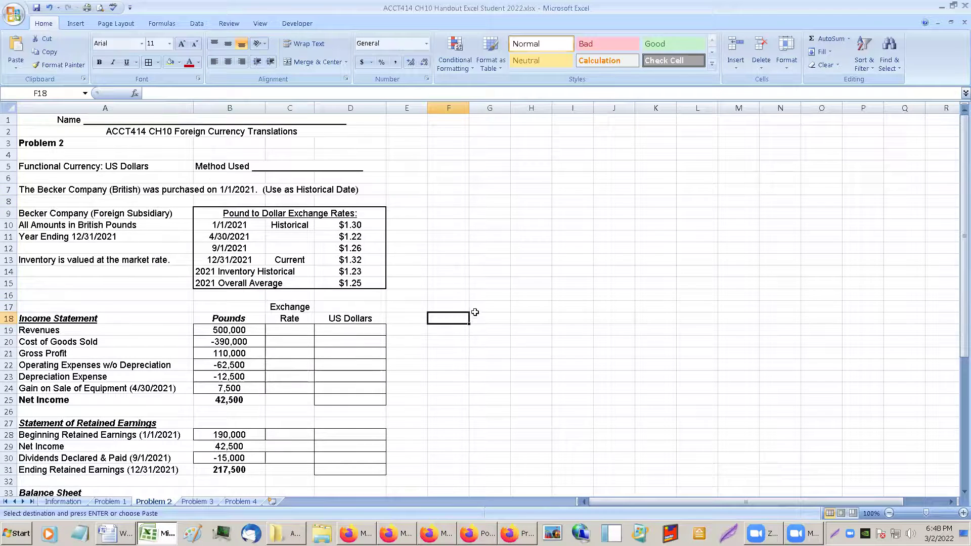
scroll(490, 283, down, 3)
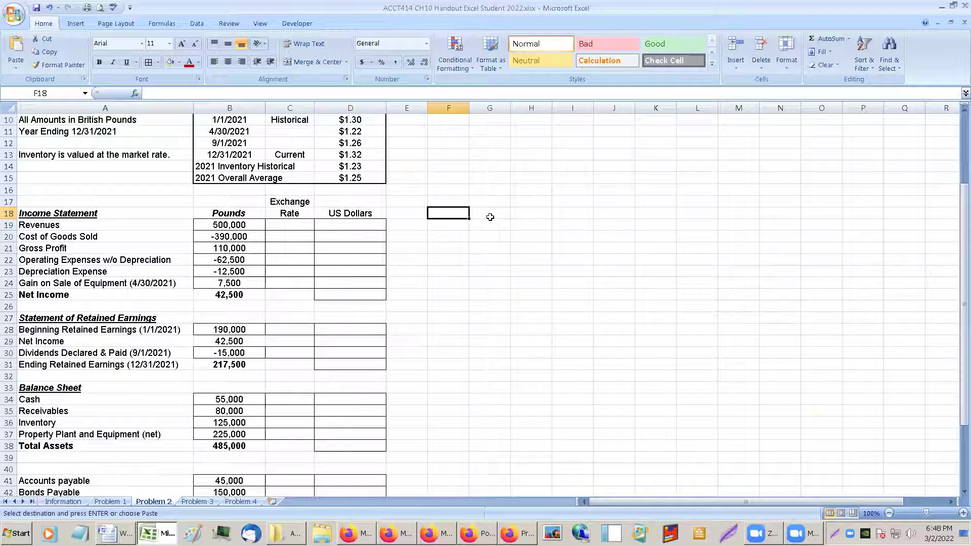
key(ctrl+v)
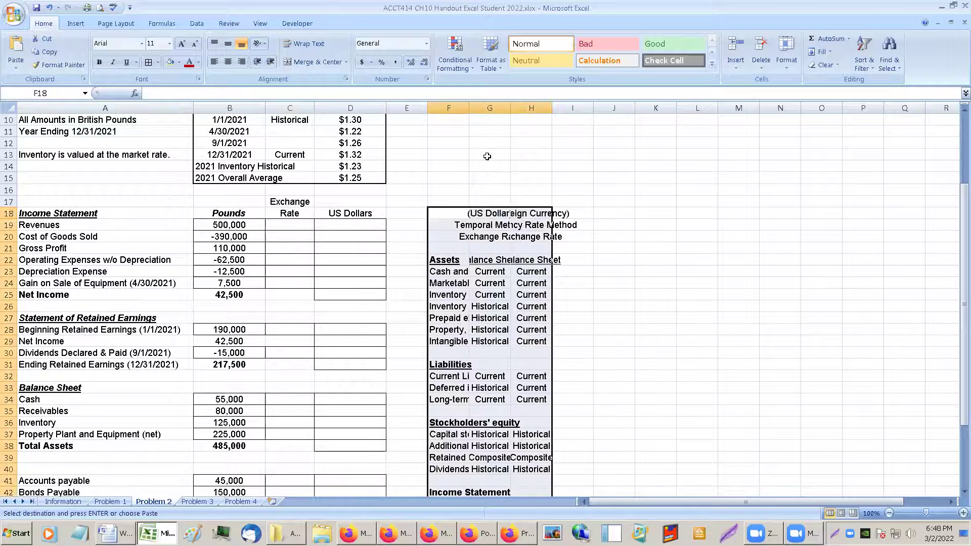
- Widen columns F through H to fit the account names and method headings of the pasted exchange-rate table
drag(469, 108, 609, 108)
click(536, 108)
click(498, 109)
drag(516, 108, 560, 108)
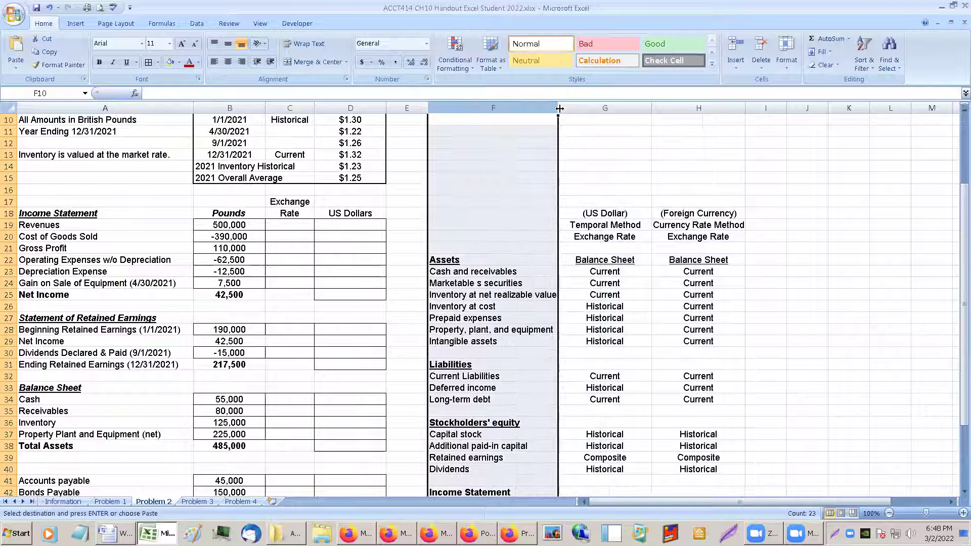
click(549, 182)
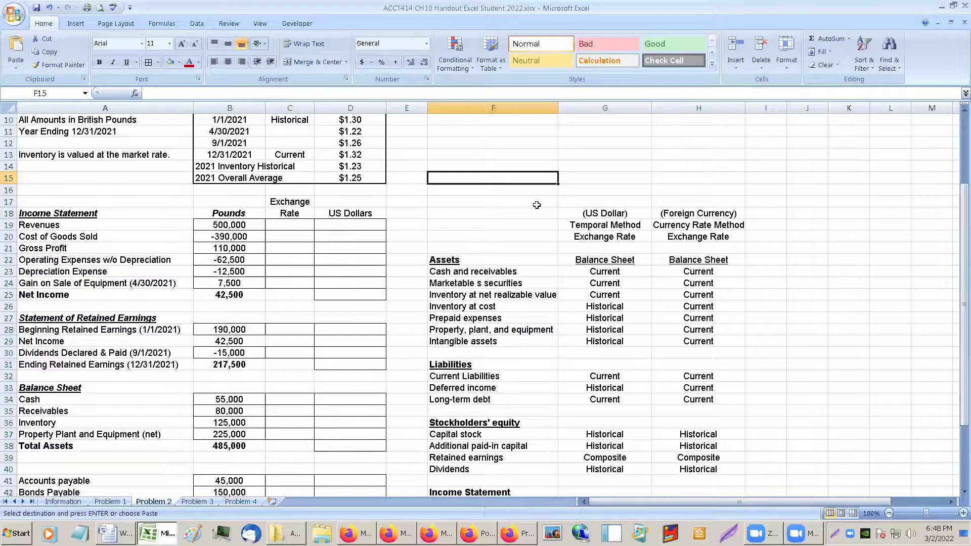
- Make the functional currency label in A5 bold and dark red
ctrl+scroll(532, 210, up, 2)
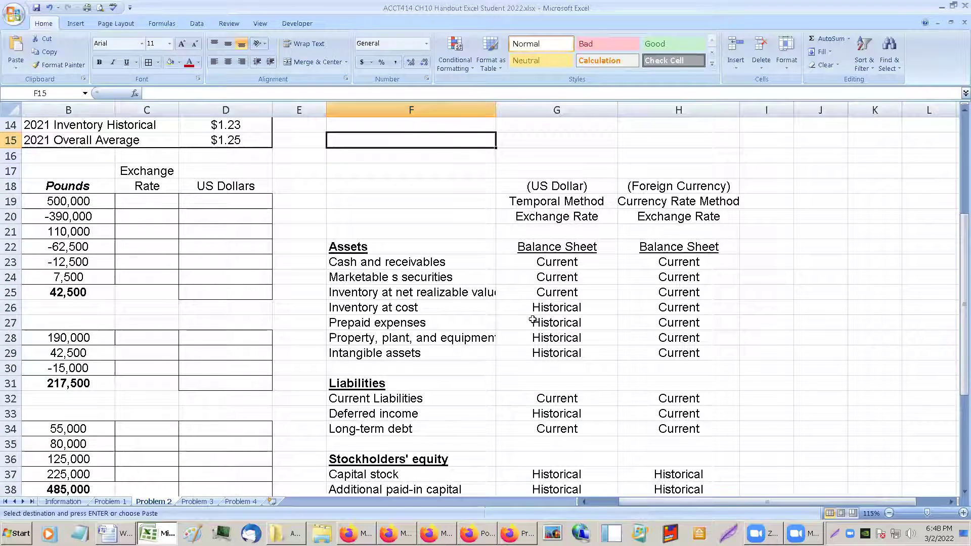
click(595, 503)
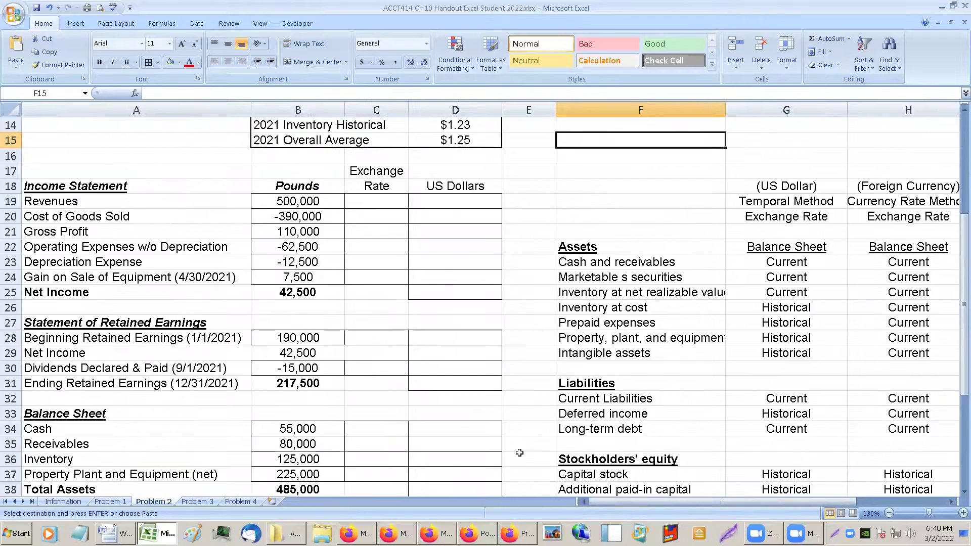
scroll(515, 453, up, 3)
scroll(460, 410, up, 1)
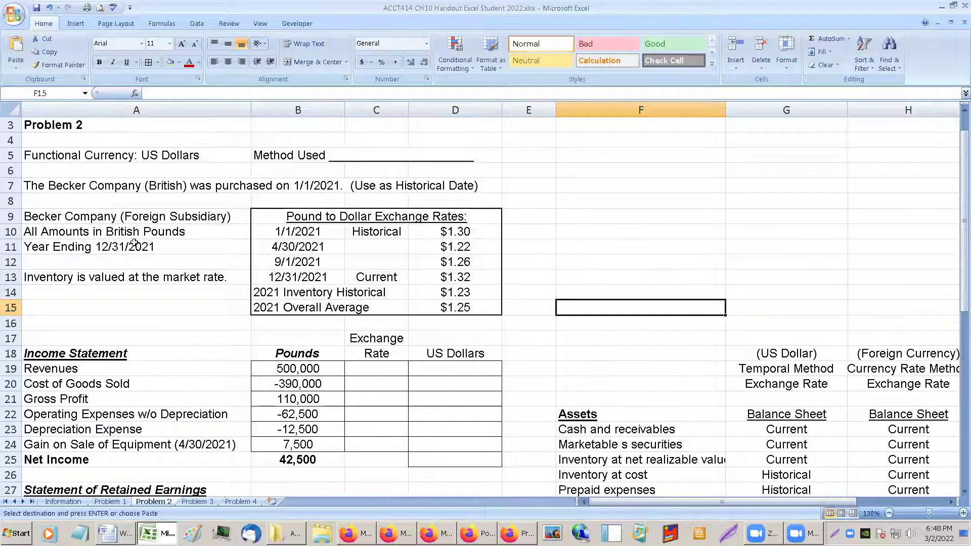
click(54, 156)
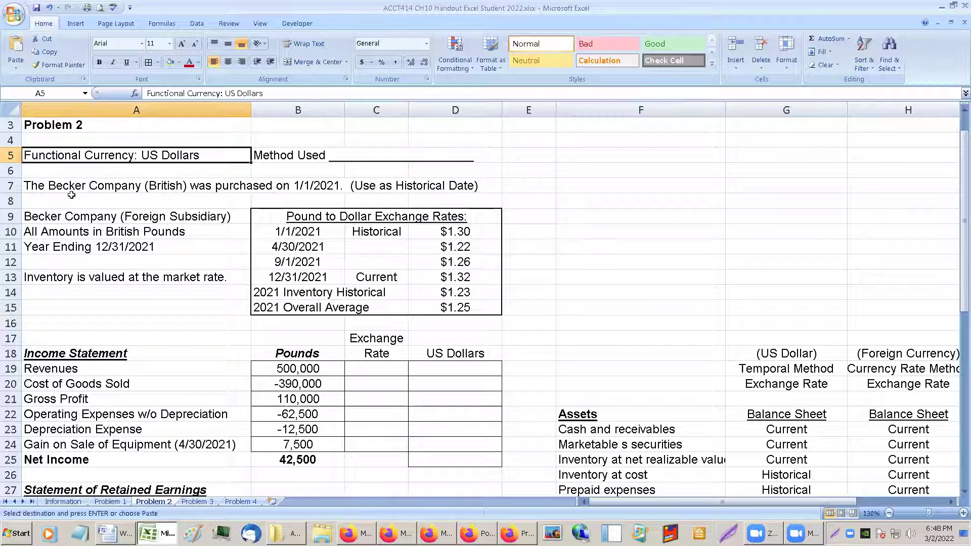
click(98, 63)
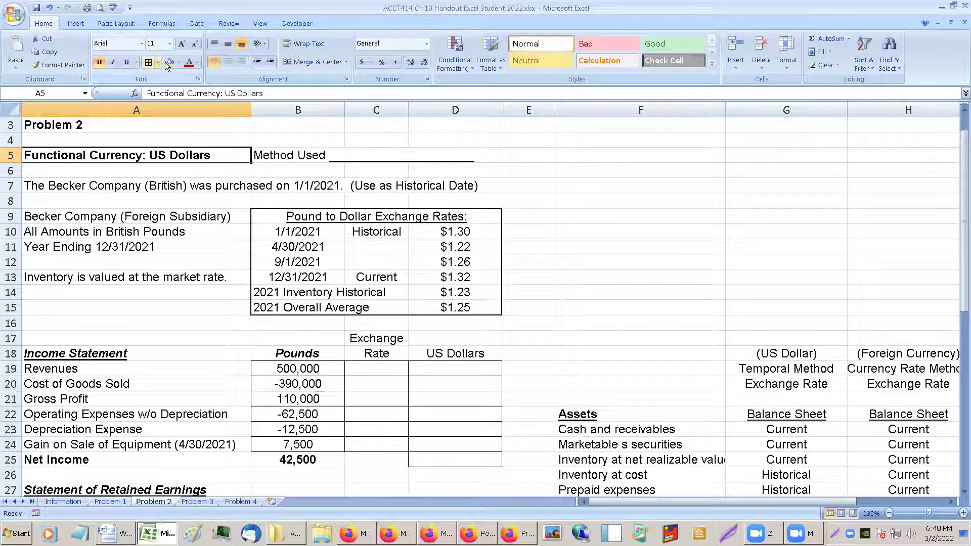
click(189, 62)
click(175, 198)
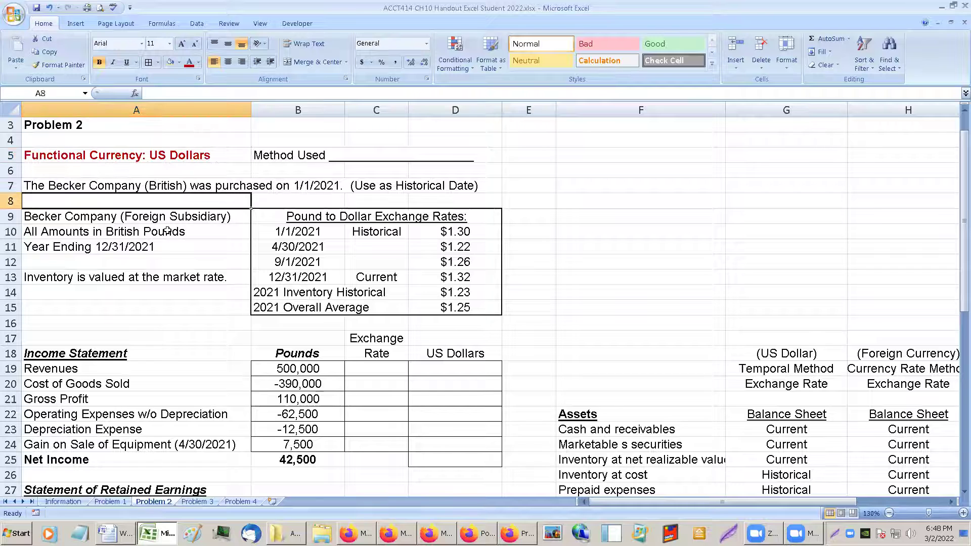
- Make the (US Dollar) and Temporal Method headings in G18 and G19 bold and dark red
scroll(749, 284, down, 2)
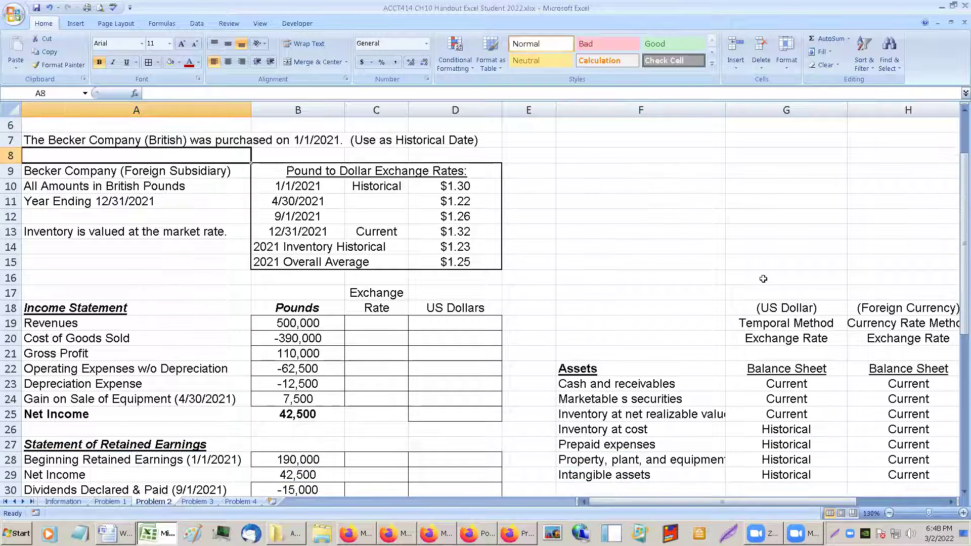
click(777, 348)
click(189, 62)
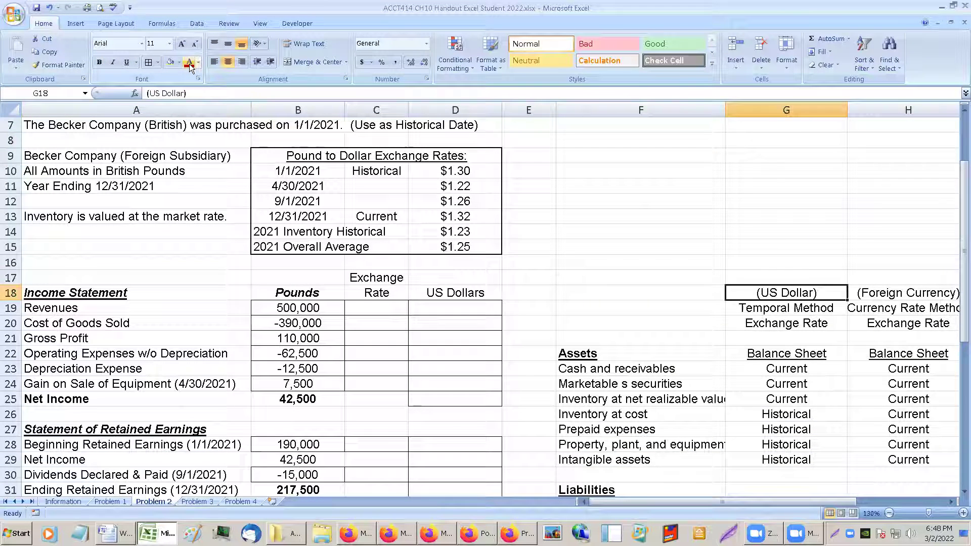
click(99, 62)
click(652, 217)
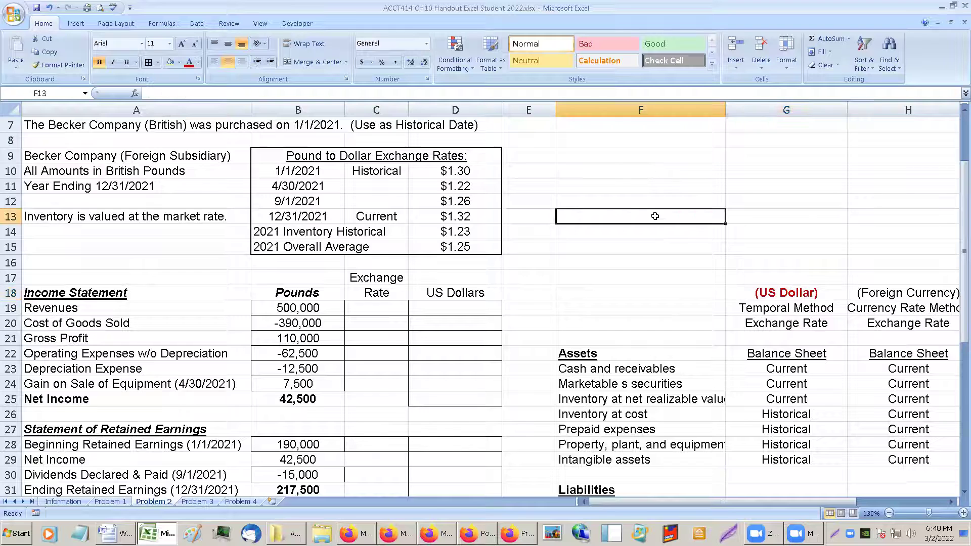
click(738, 302)
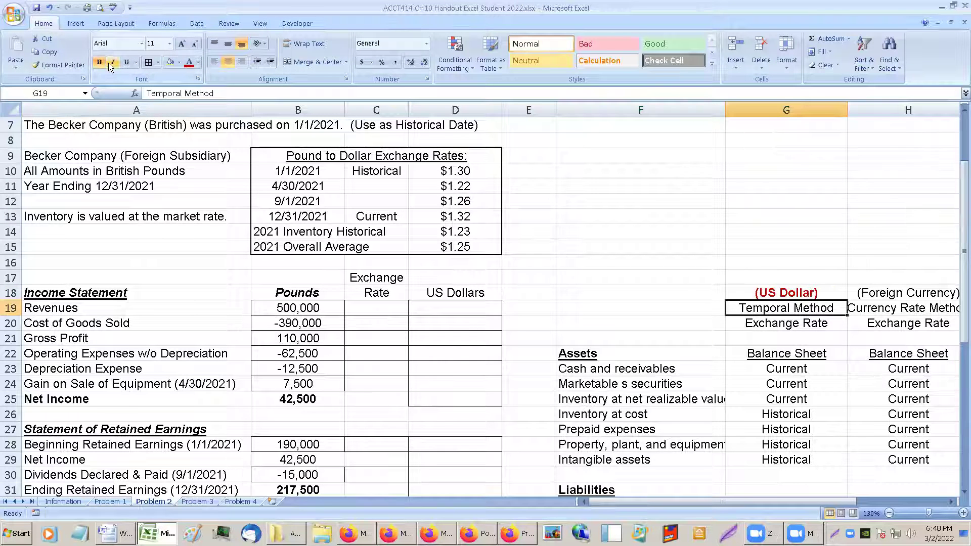
click(188, 64)
click(621, 187)
click(749, 310)
key(ctrl+b)
- Copy the Temporal Method heading from G19 into C5 as the method used, and left-align it
key(ctrl+c)
scroll(359, 159, up, 4)
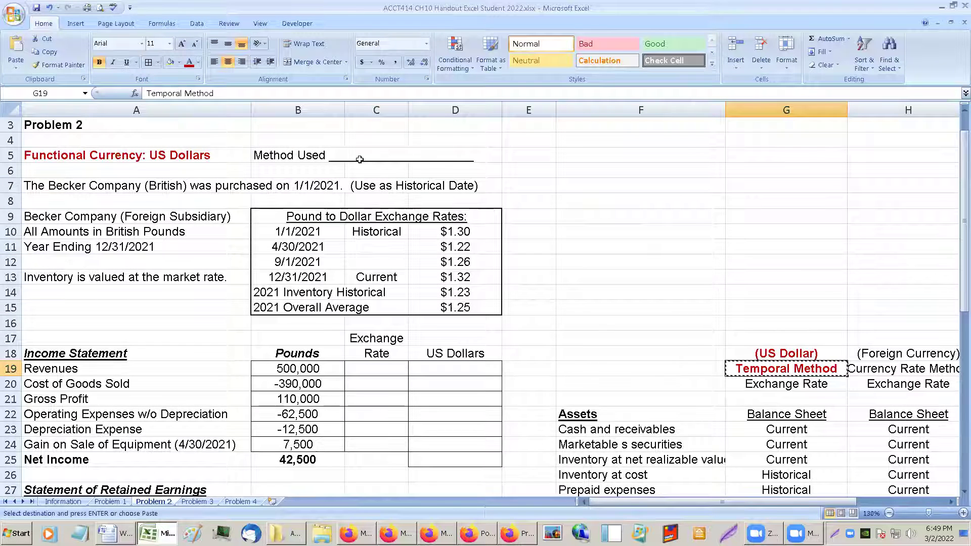
click(360, 160)
key(ctrl+v)
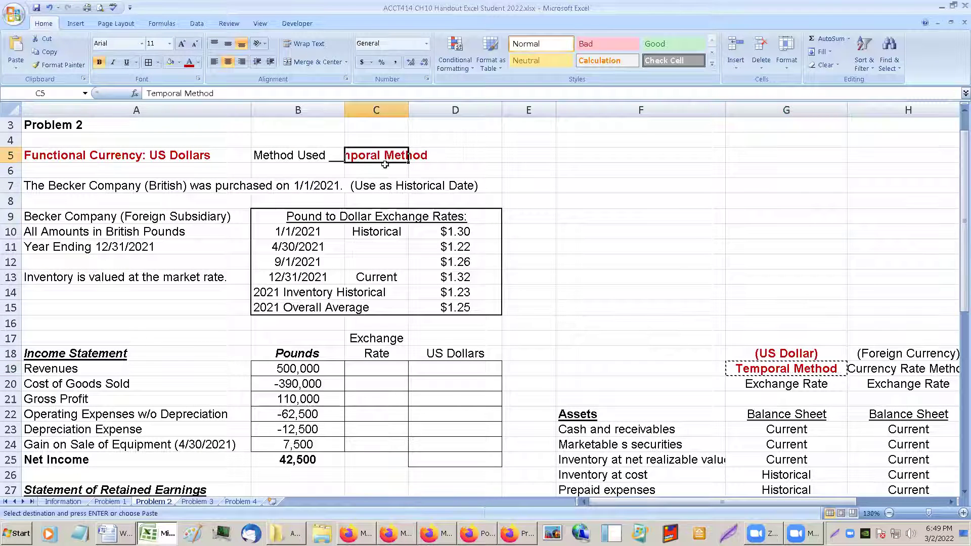
key(alt+h)
key(a)
key(l)
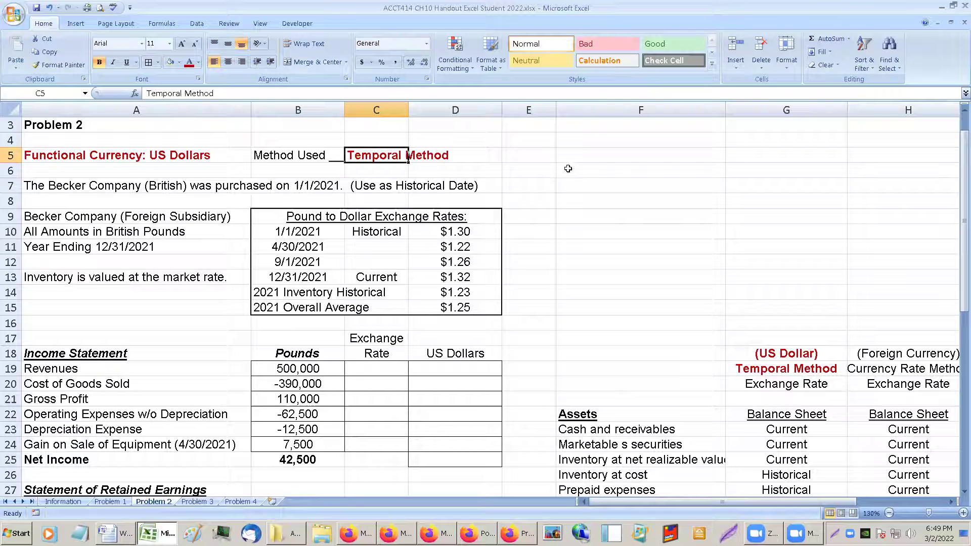
click(568, 168)
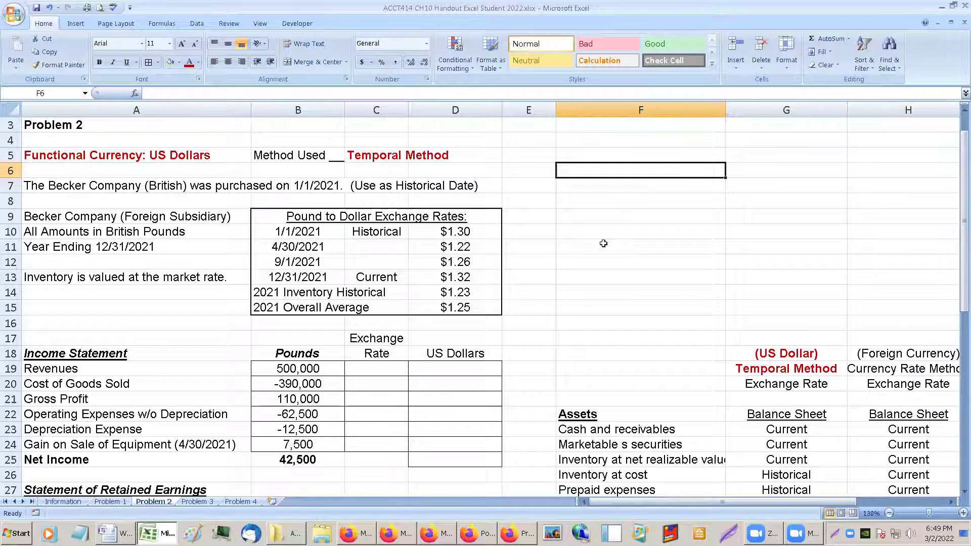
- Hide column H, which holds the Currency Rate Method exchange rates
scroll(636, 240, down, 2)
scroll(882, 189, up, 1)
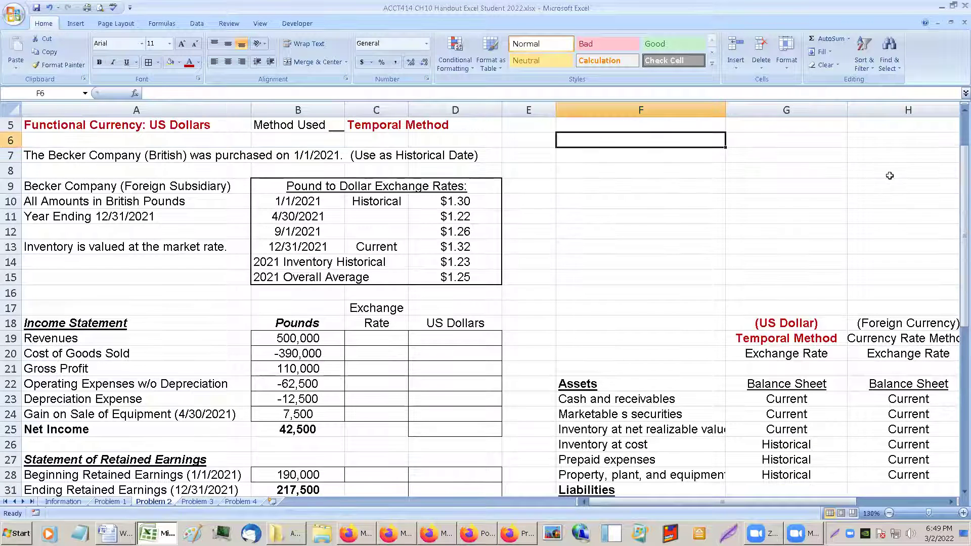
scroll(894, 128, up, 1)
click(894, 110)
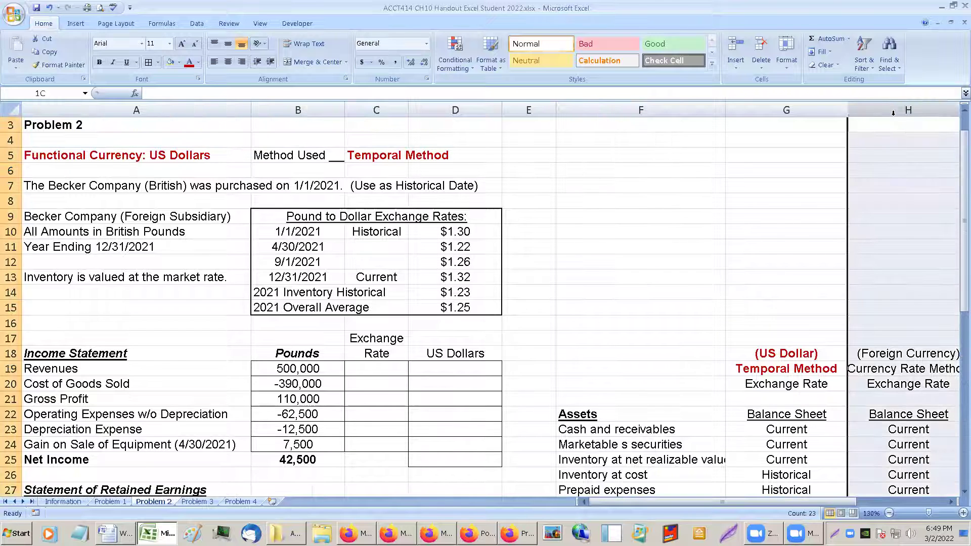
right_click(894, 110)
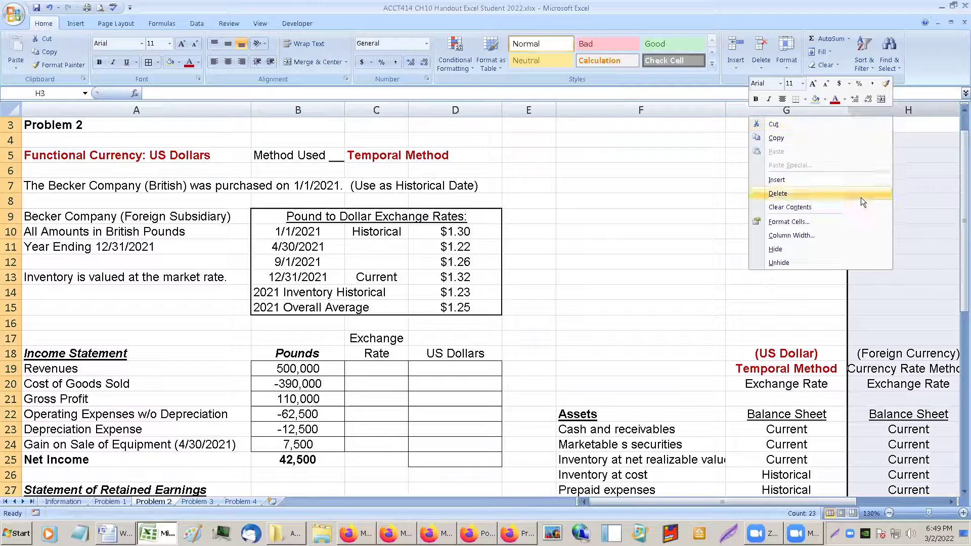
click(812, 247)
drag(632, 499, 613, 500)
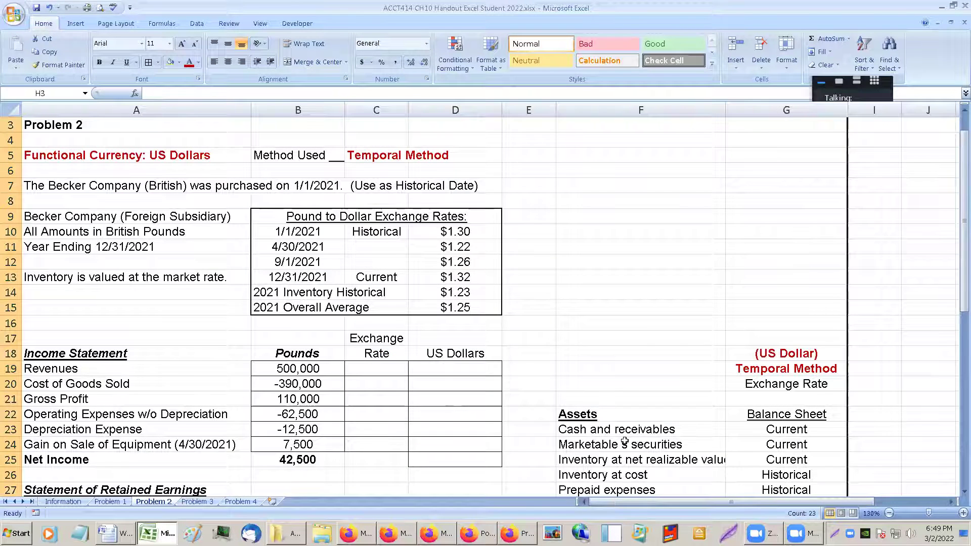
- Examine the Temporal Method exchange rates in column G, from the asset accounts down to the income statement accounts
scroll(728, 291, down, 2)
click(734, 278)
scroll(738, 283, down, 2)
click(763, 277)
click(765, 287)
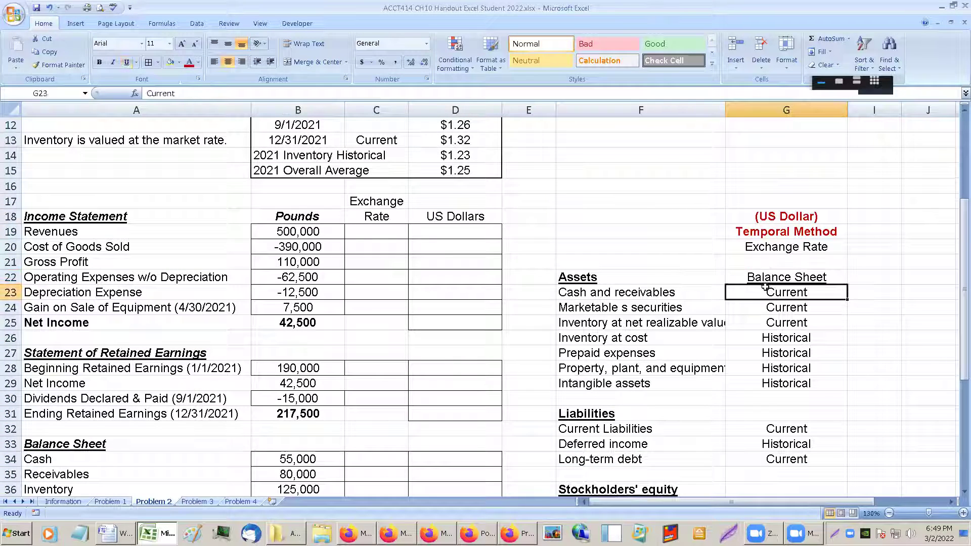
scroll(763, 289, down, 3)
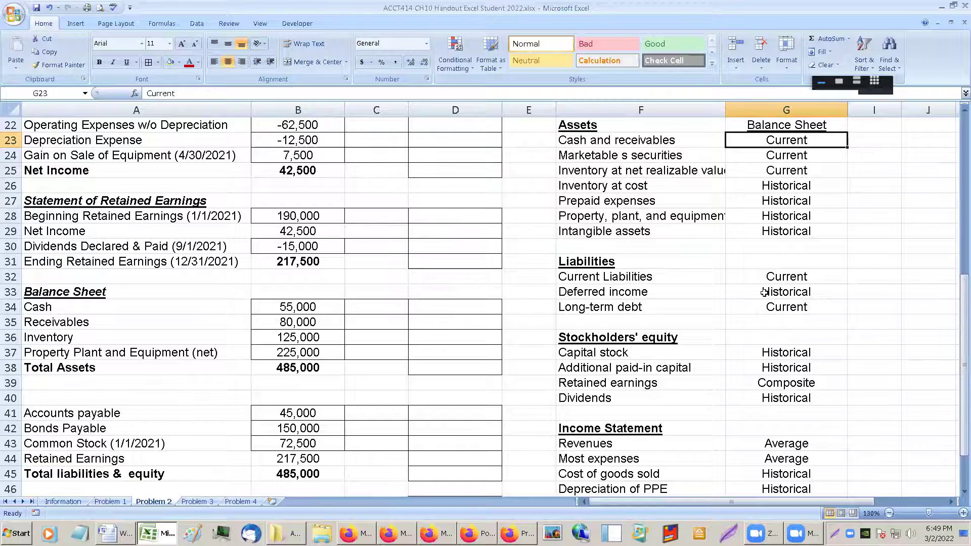
- Copy the Income Statement exchange-rate block from F42:G47 into the empty area starting at F11
scroll(763, 291, up, 2)
scroll(765, 292, down, 1)
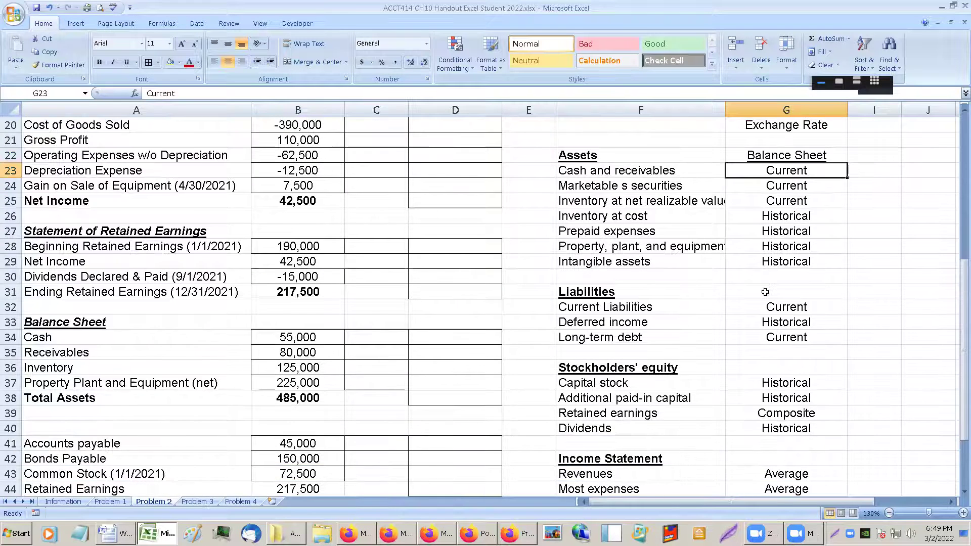
scroll(764, 292, down, 2)
drag(579, 385, 769, 459)
key(ctrl+c)
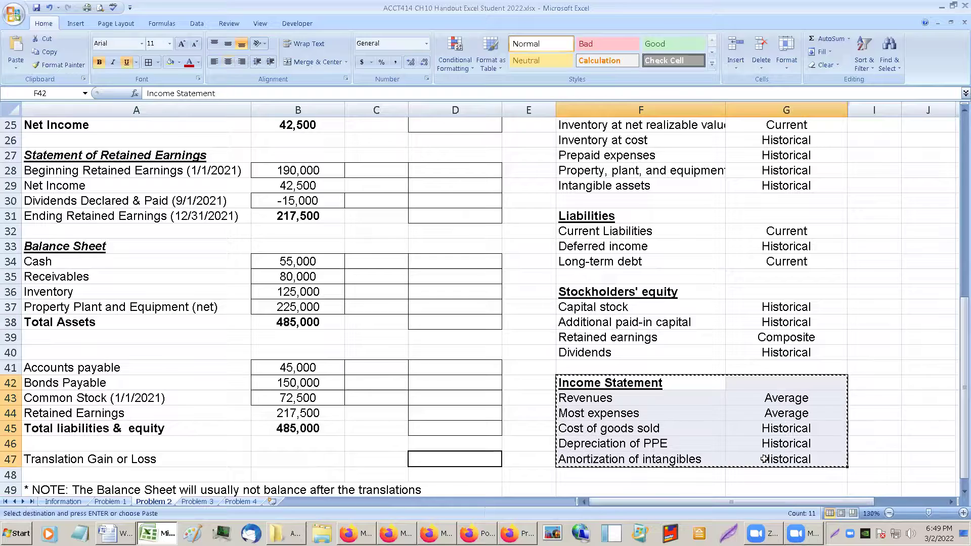
scroll(690, 278, up, 6)
click(617, 187)
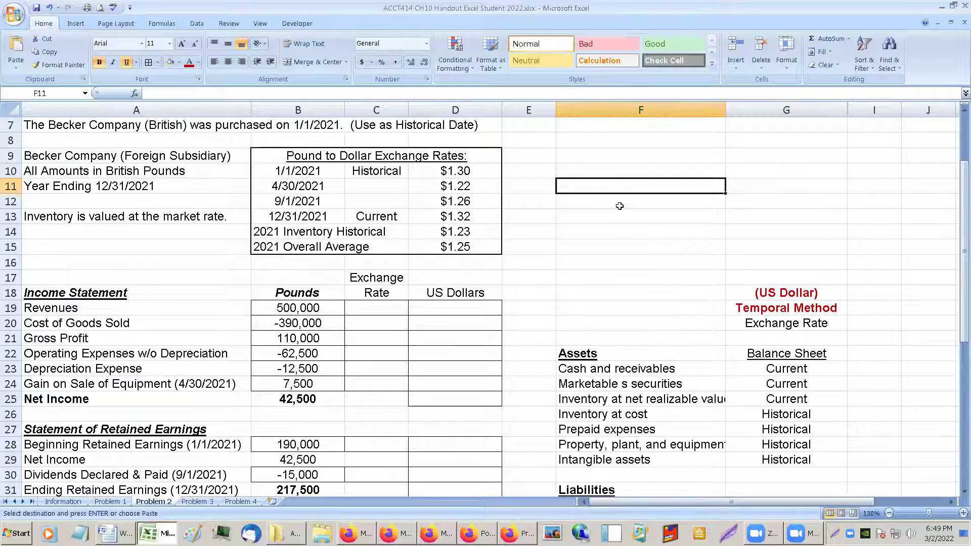
key(ctrl+v)
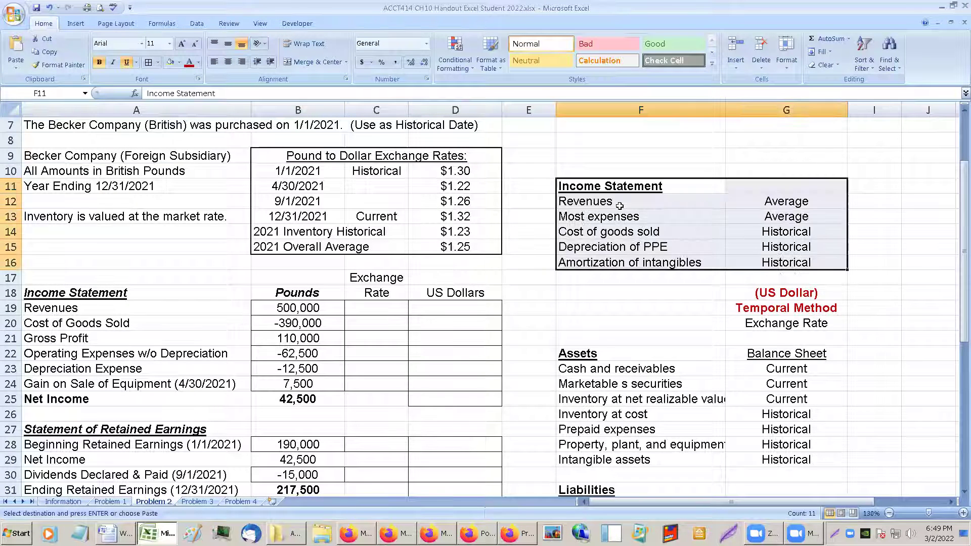
scroll(643, 284, down, 6)
scroll(678, 273, up, 6)
click(671, 304)
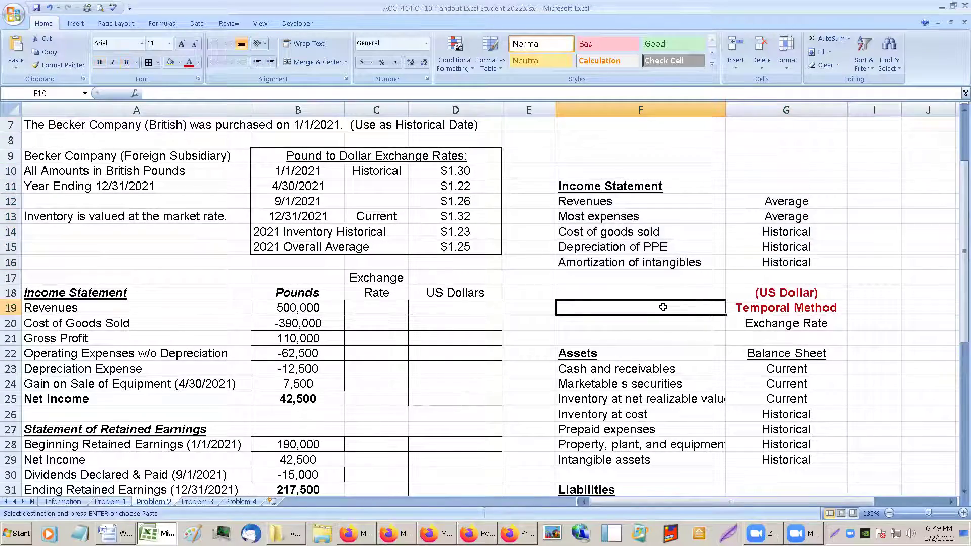
- Examine the Temporal Method rates for the income statement accounts and compare the inventory valuation note with the inventory rate rows
click(680, 203)
click(634, 263)
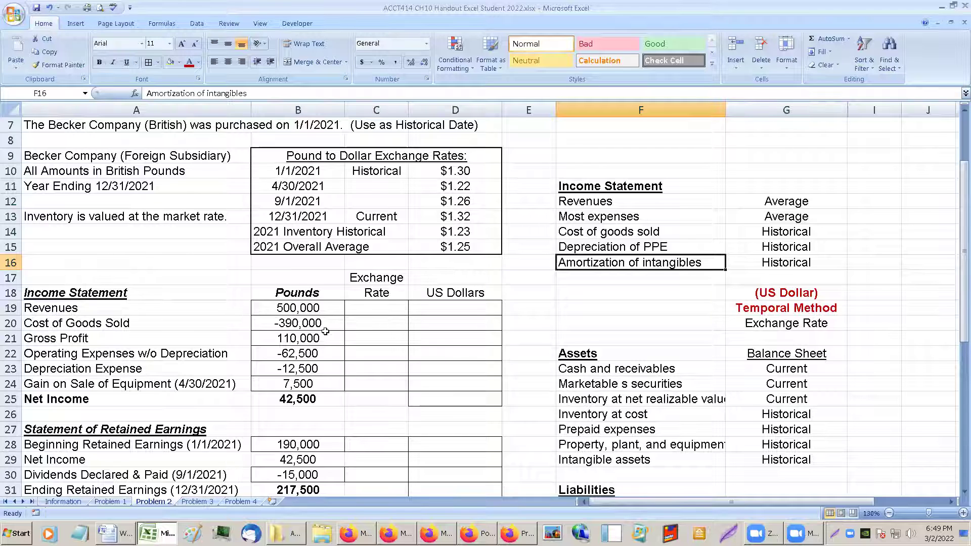
click(626, 213)
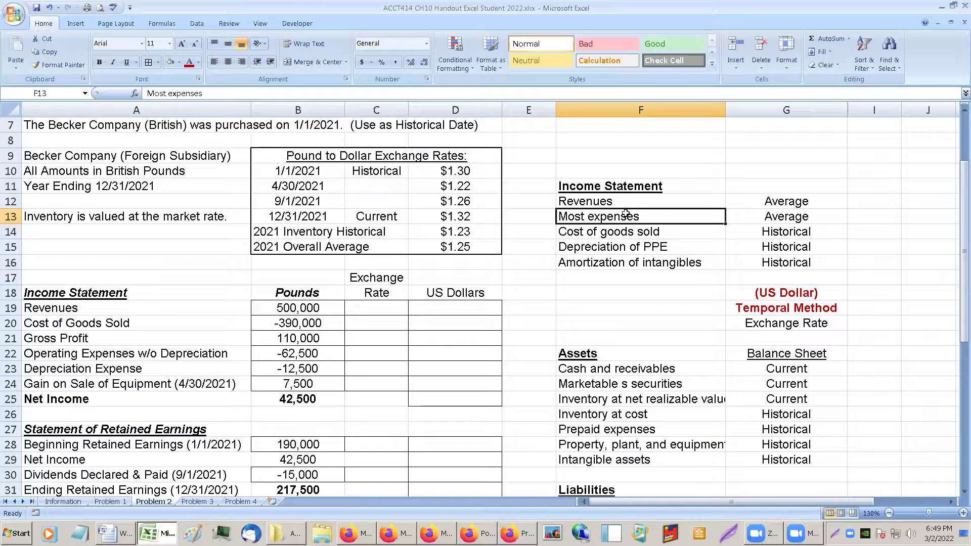
click(620, 233)
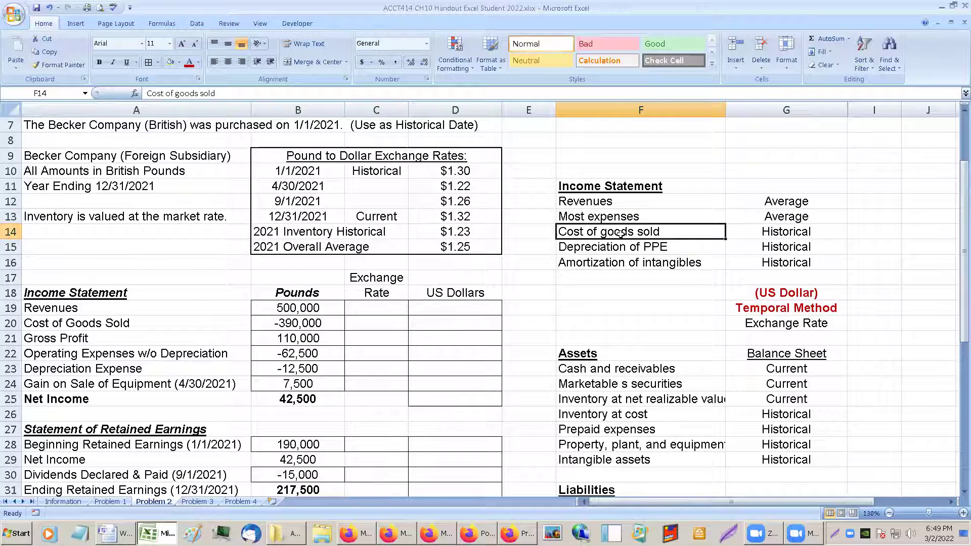
scroll(375, 399, down, 1)
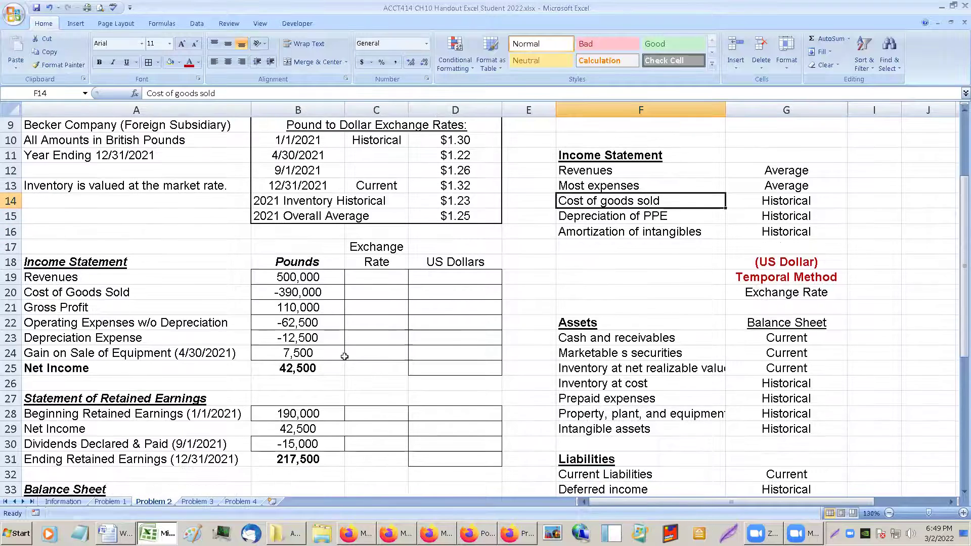
scroll(347, 353, up, 2)
click(46, 248)
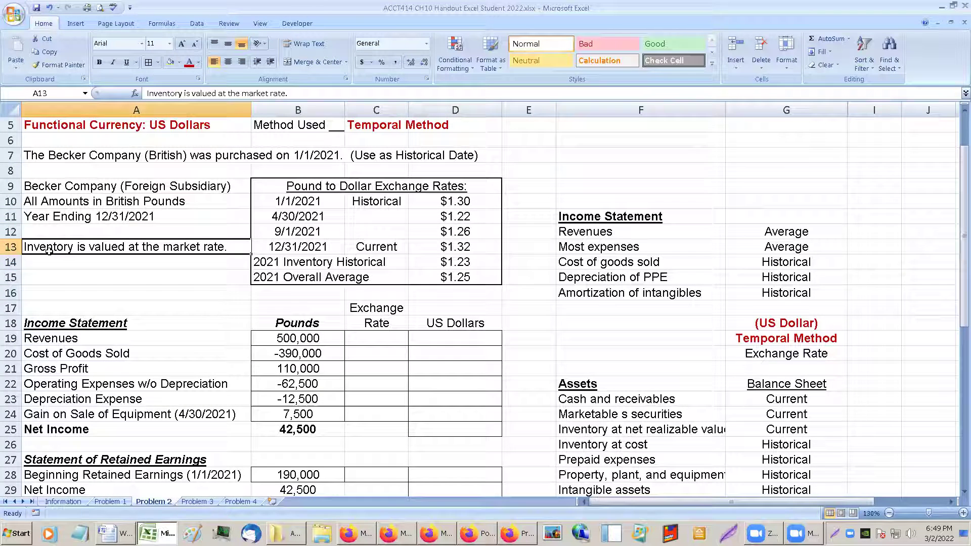
drag(608, 434, 772, 434)
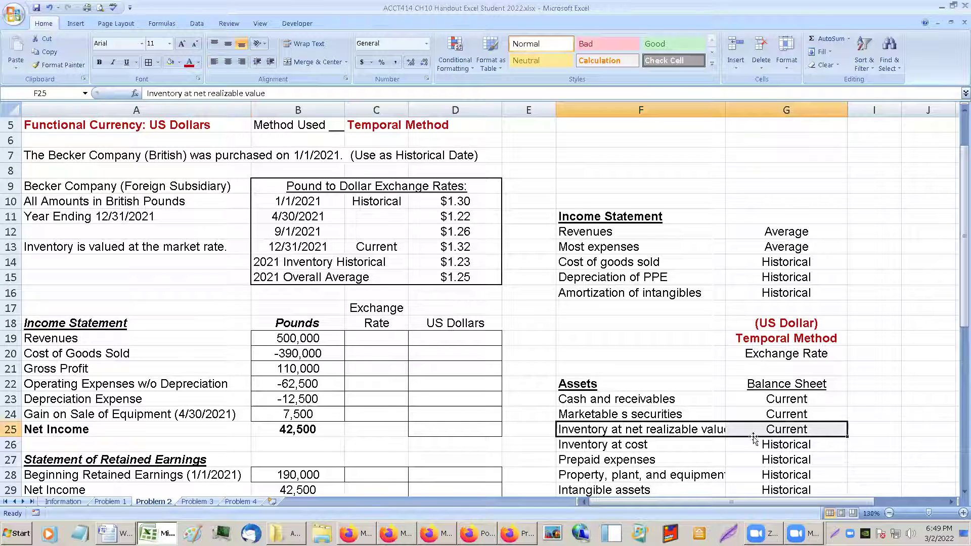
click(57, 250)
mouse_move(48, 383)
mouse_down()
mouse_move(42, 391)
mouse_move(51, 385)
mouse_up()
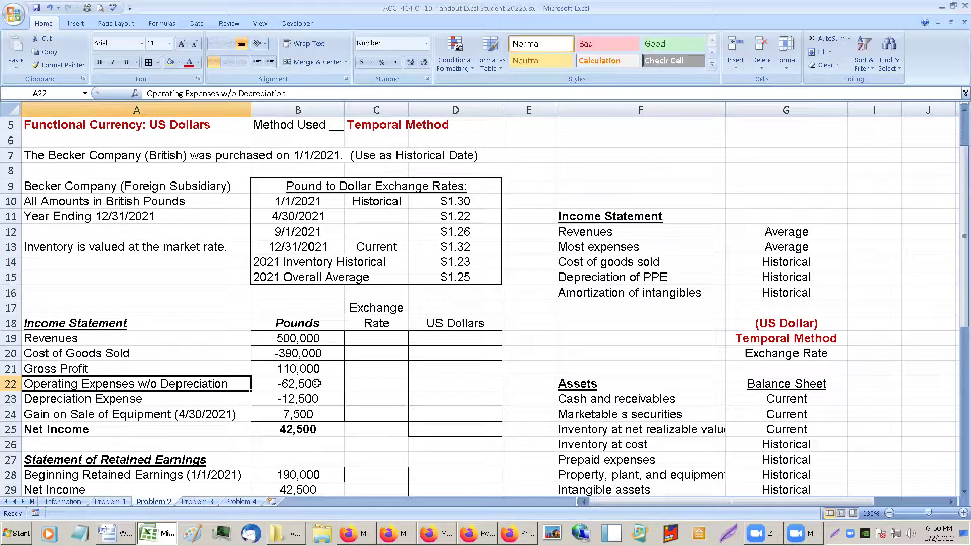
click(578, 267)
click(772, 264)
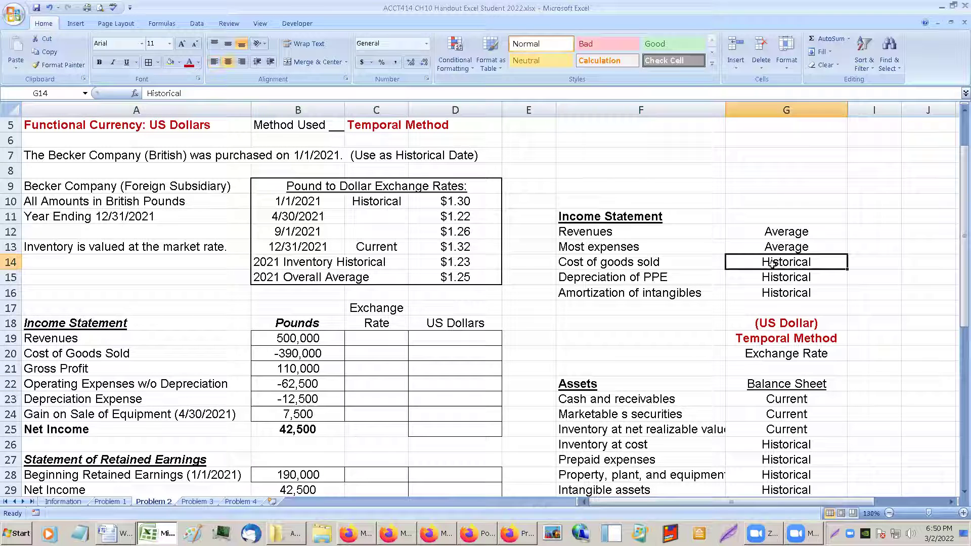
click(791, 233)
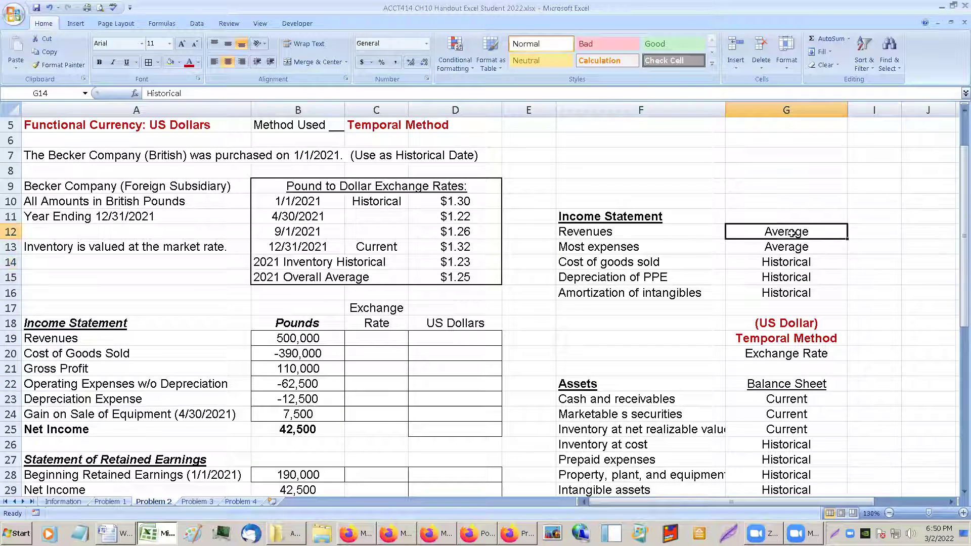
- Enter =D15 in C19 so that Revenues uses the 2021 Overall Average exchange rate
drag(644, 235, 753, 232)
click(378, 338)
scroll(389, 412, up, 1)
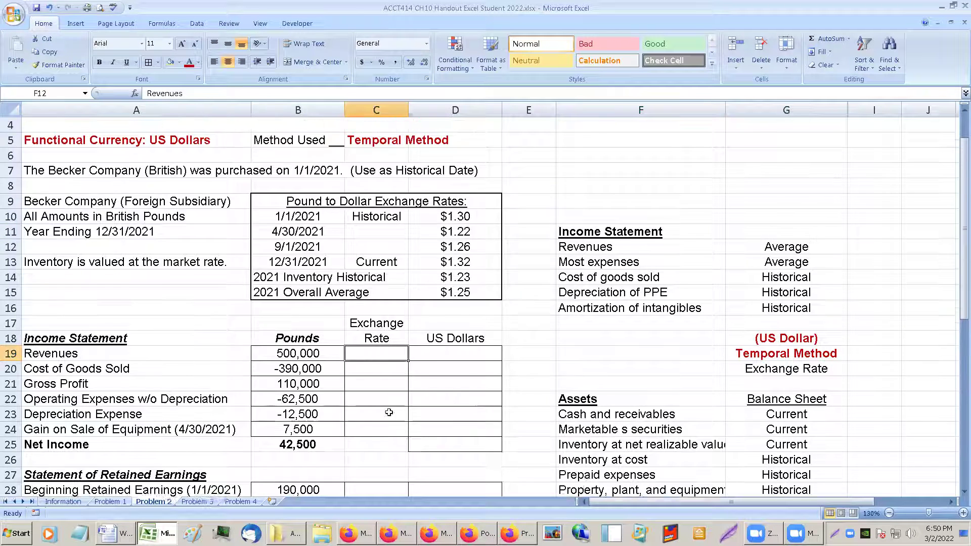
scroll(389, 412, up, 1)
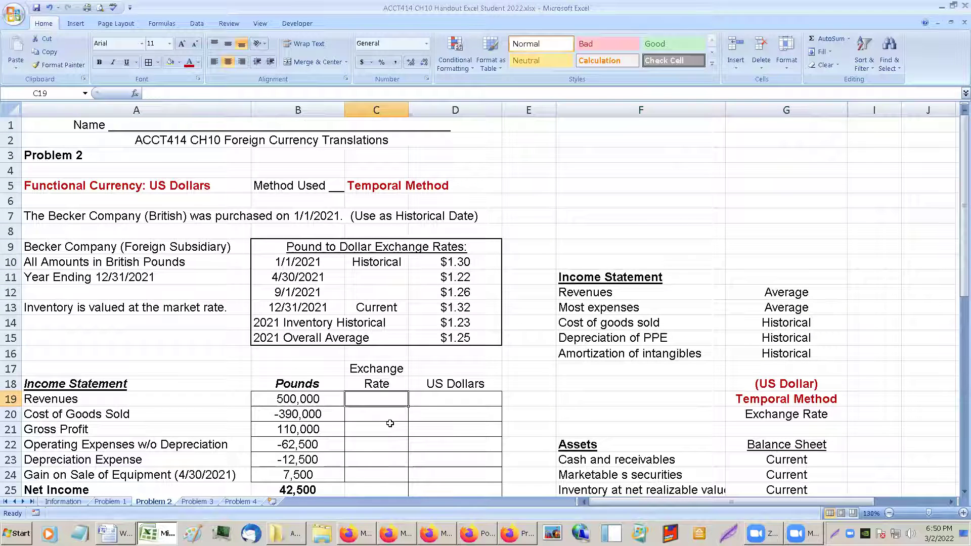
text(=)
scroll(361, 361, down, 1)
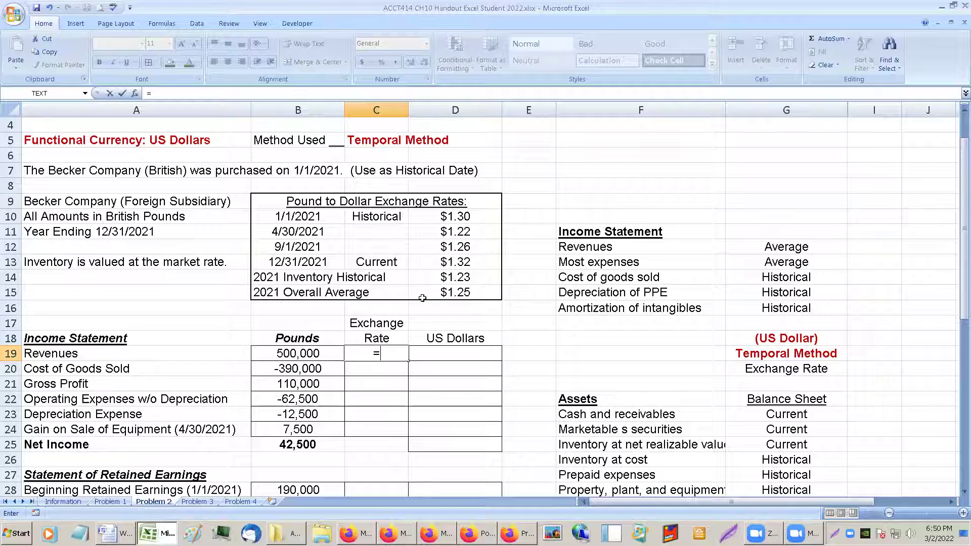
click(457, 289)
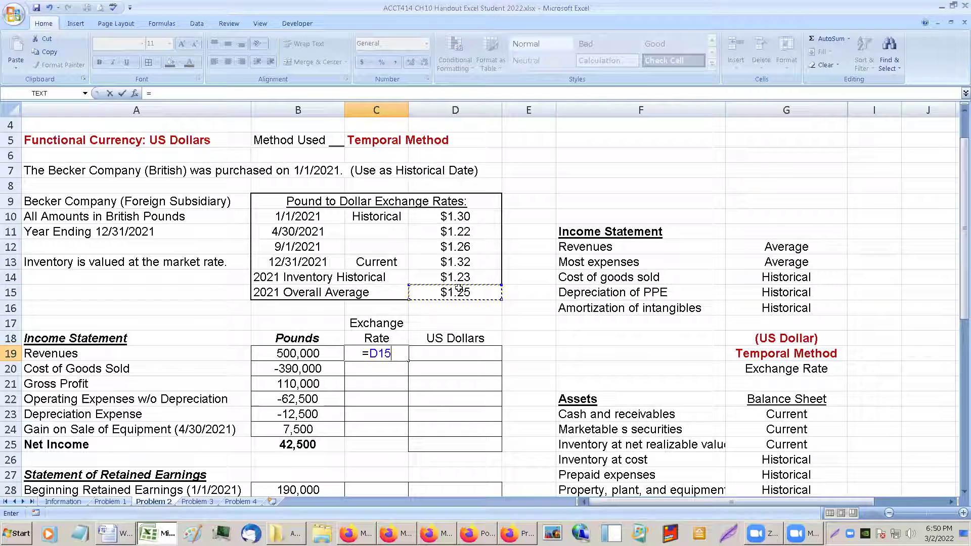
key(Return)
- Shade the Revenues rate in C19 and the 2021 Overall Average rate in D15 light red, and make C19 bold
click(376, 354)
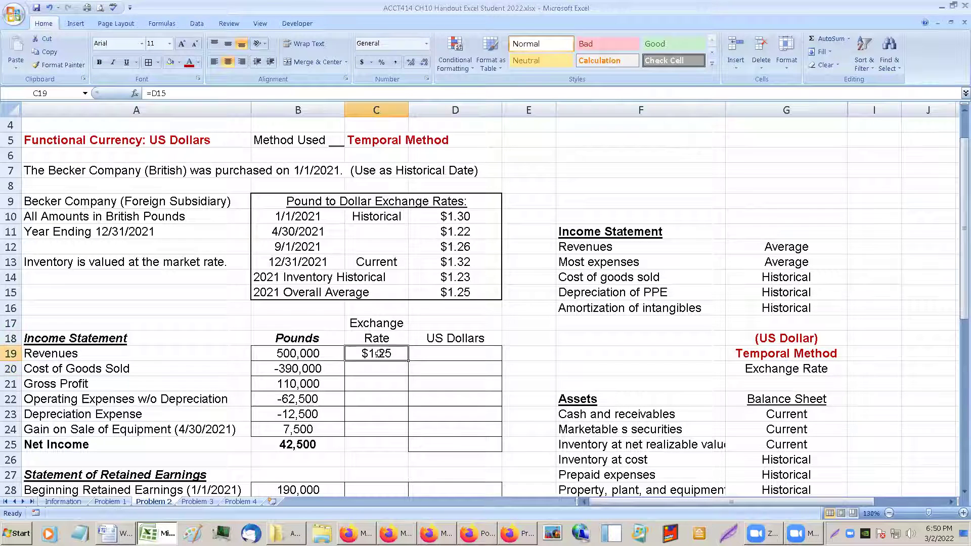
click(178, 62)
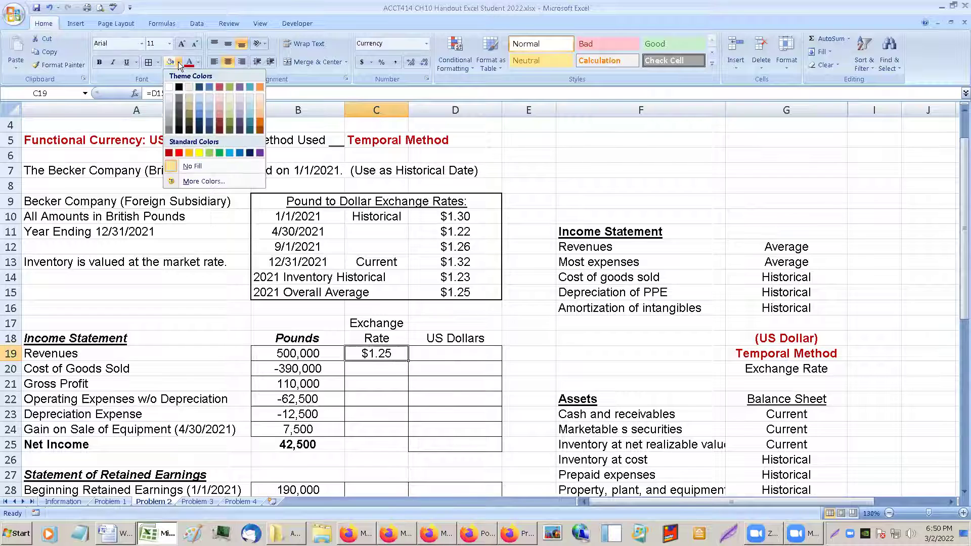
click(218, 97)
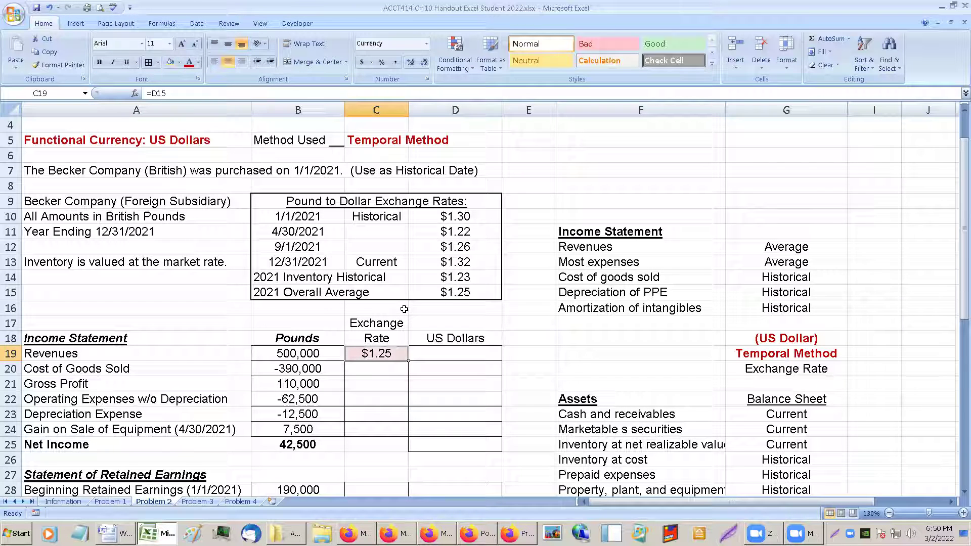
click(442, 292)
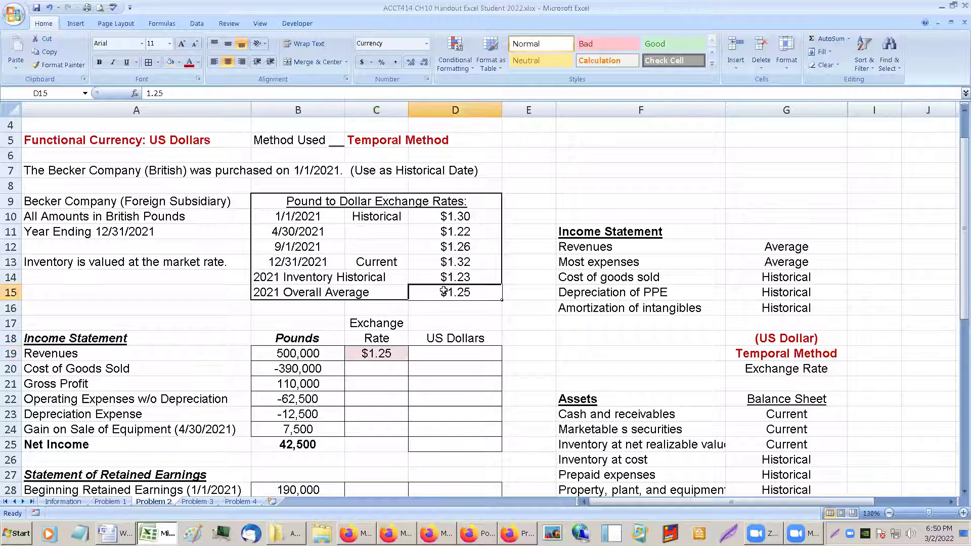
click(171, 63)
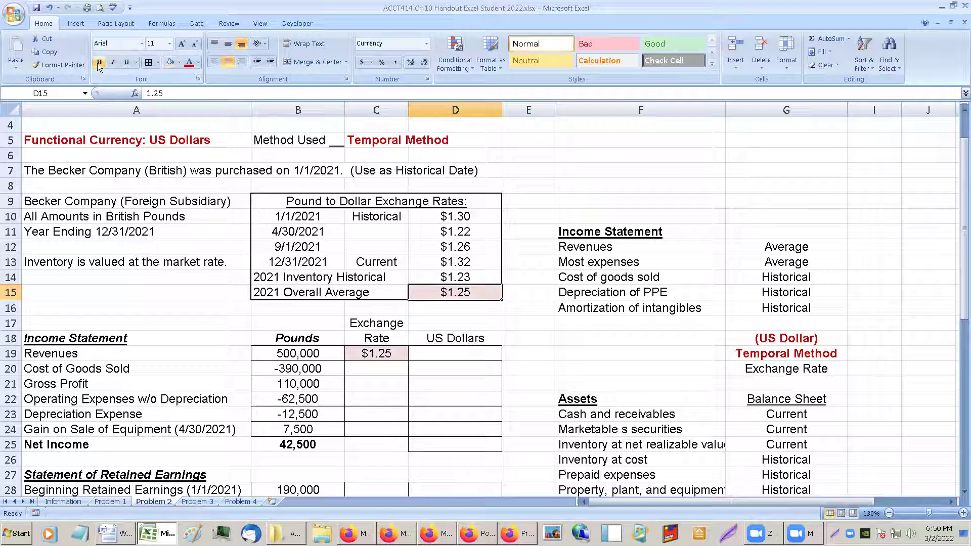
click(369, 350)
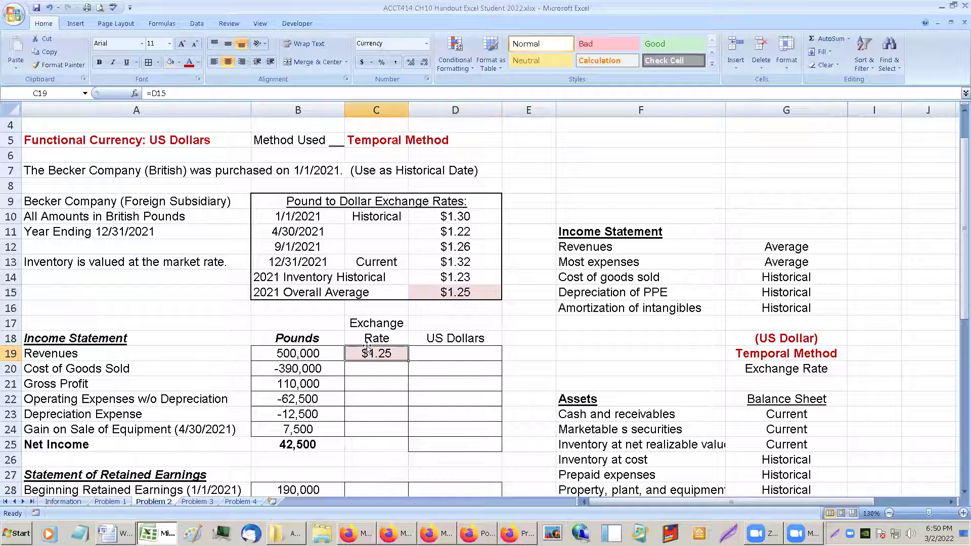
click(100, 63)
- Apply the same light red fill to the Average entries for Revenues and Most expenses in G12 and G13
scroll(504, 402, up, 1)
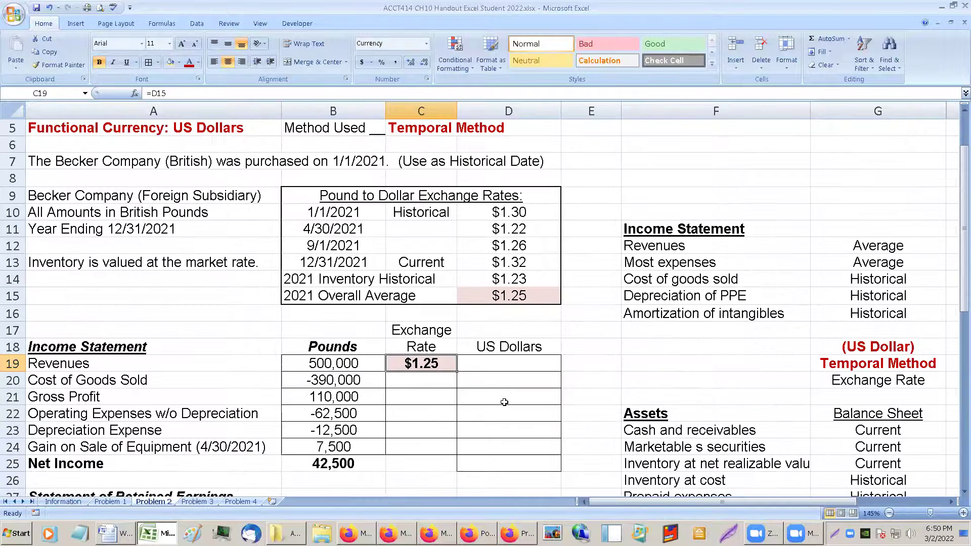
scroll(504, 402, down, 2)
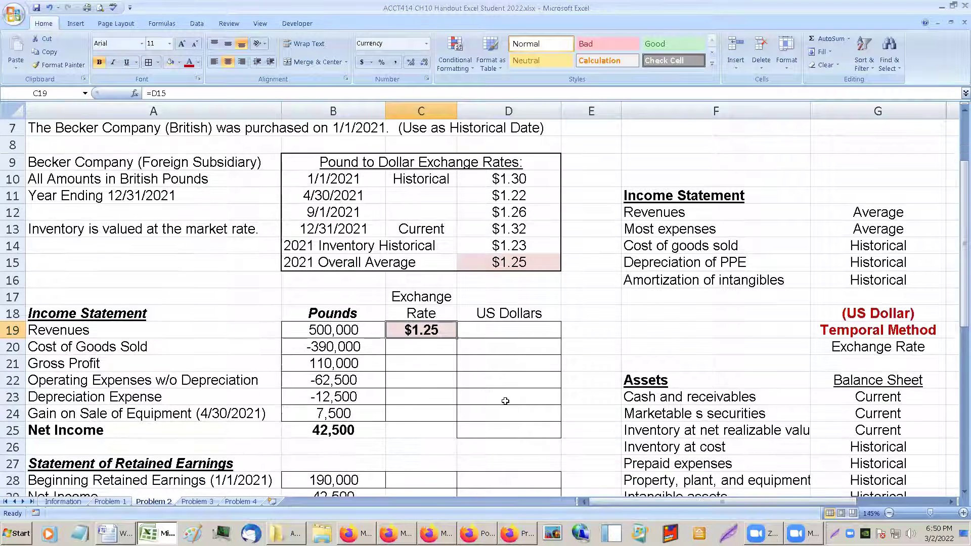
click(843, 214)
click(172, 64)
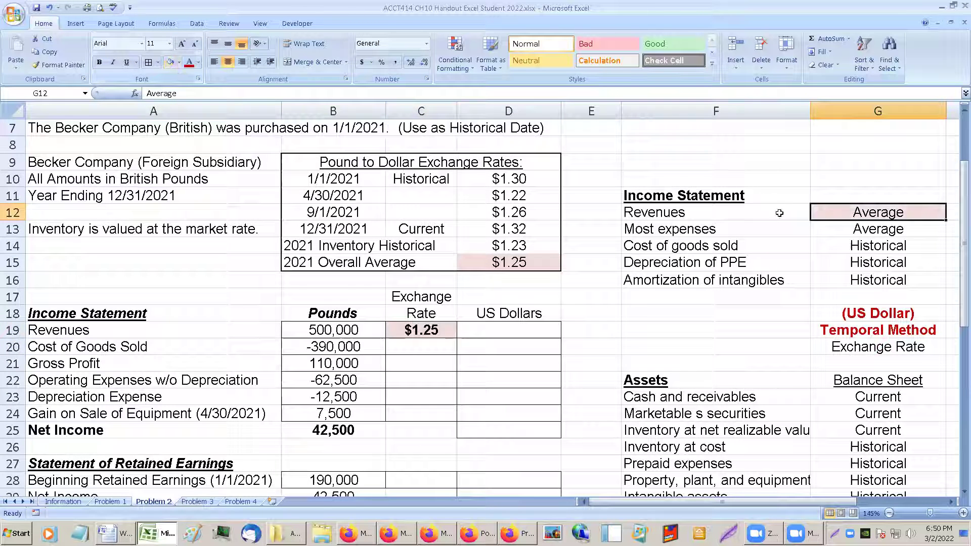
click(829, 228)
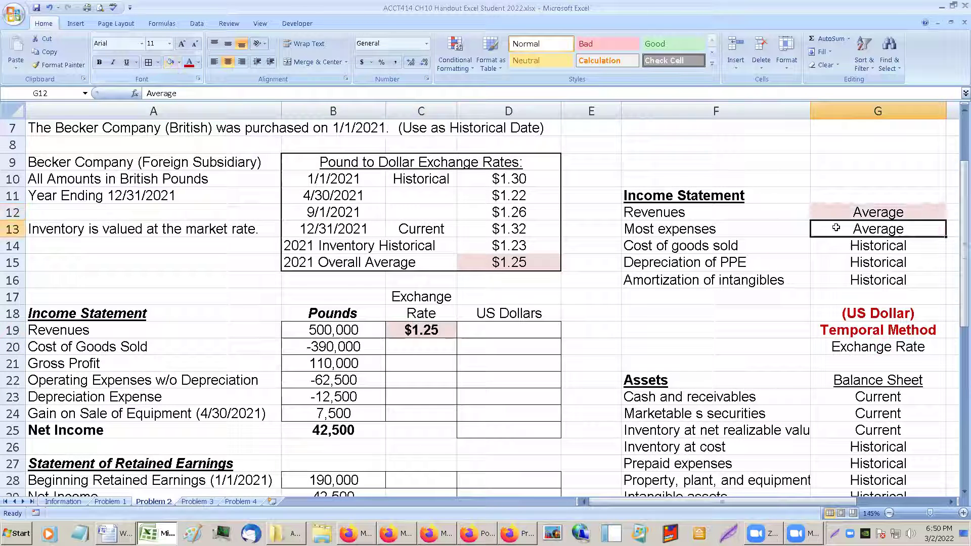
click(169, 64)
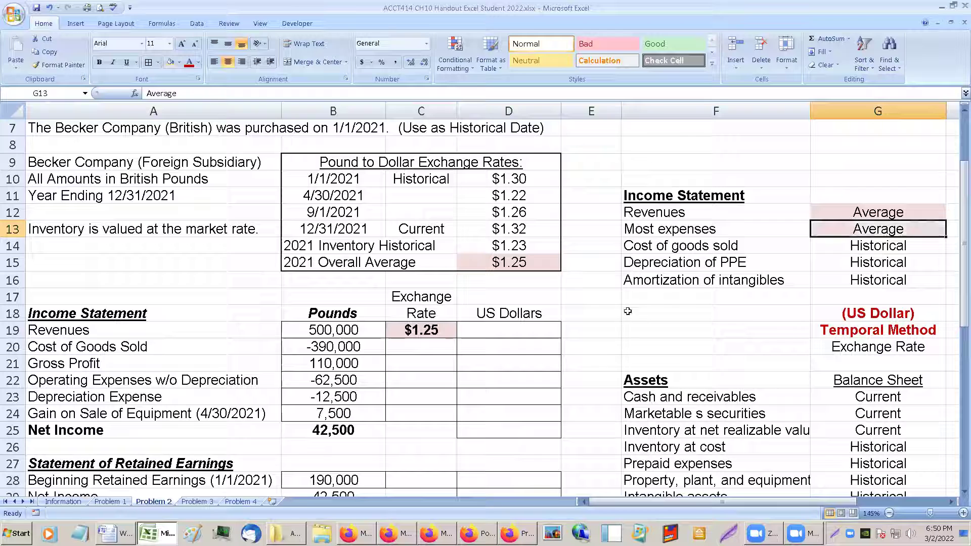
- Shade the Cost of goods sold row of the rate table, F14:G14, light aqua
click(400, 248)
click(306, 250)
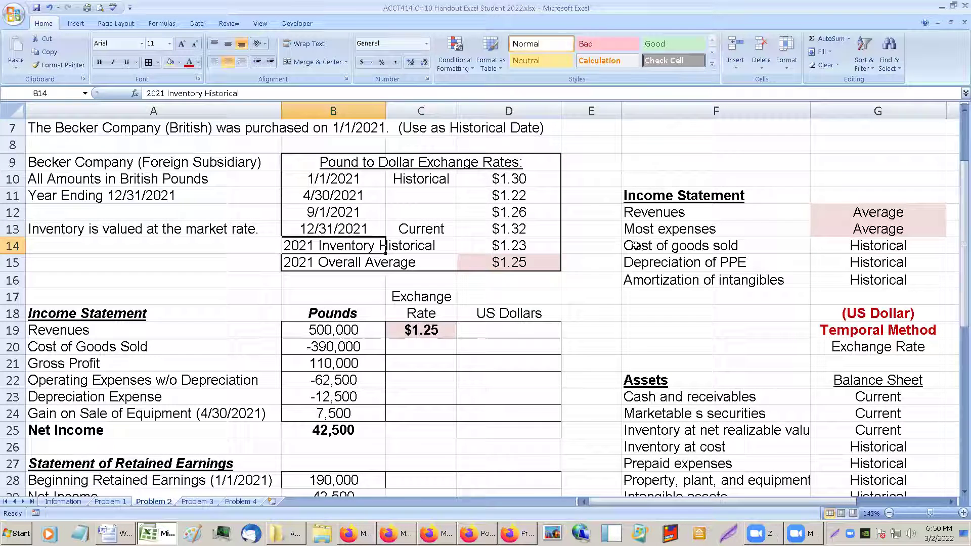
click(303, 351)
click(657, 245)
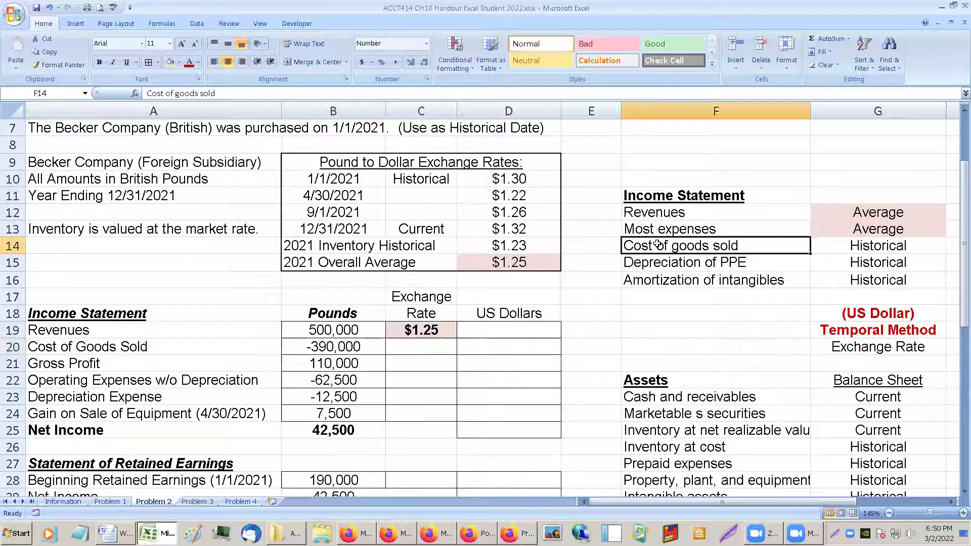
drag(657, 246, 857, 241)
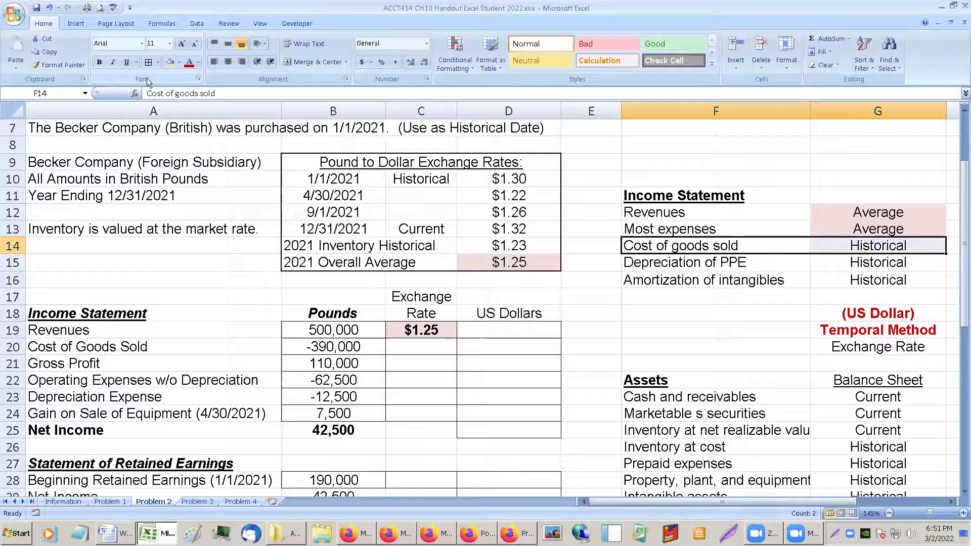
click(179, 63)
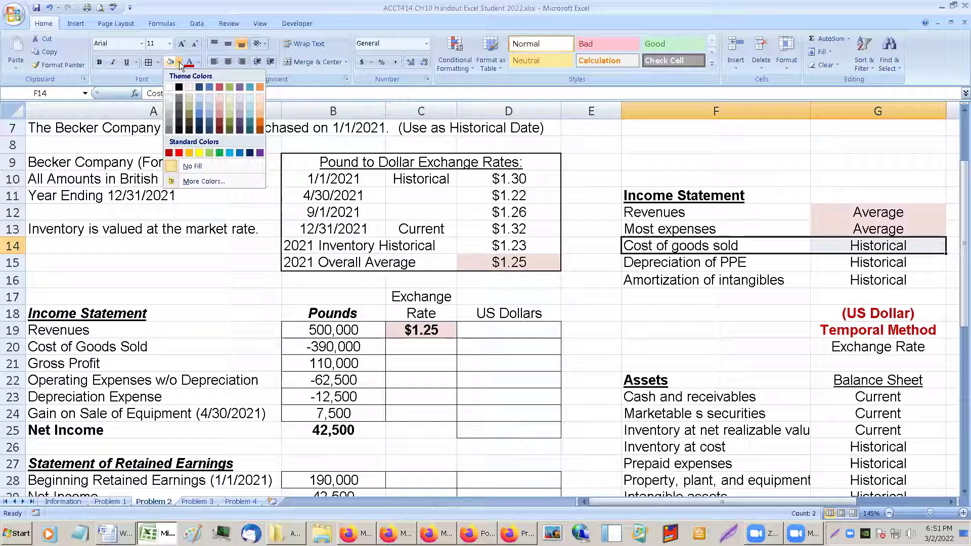
click(252, 104)
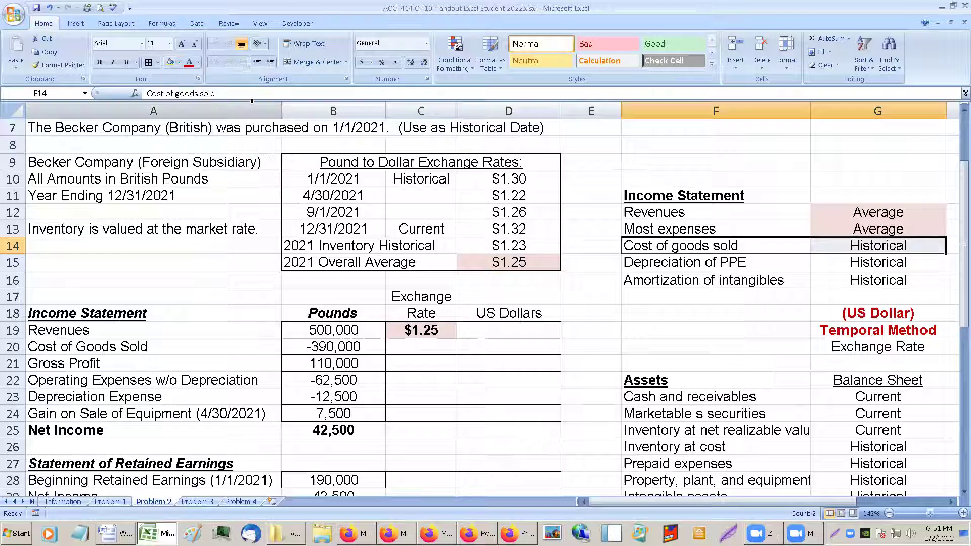
click(680, 296)
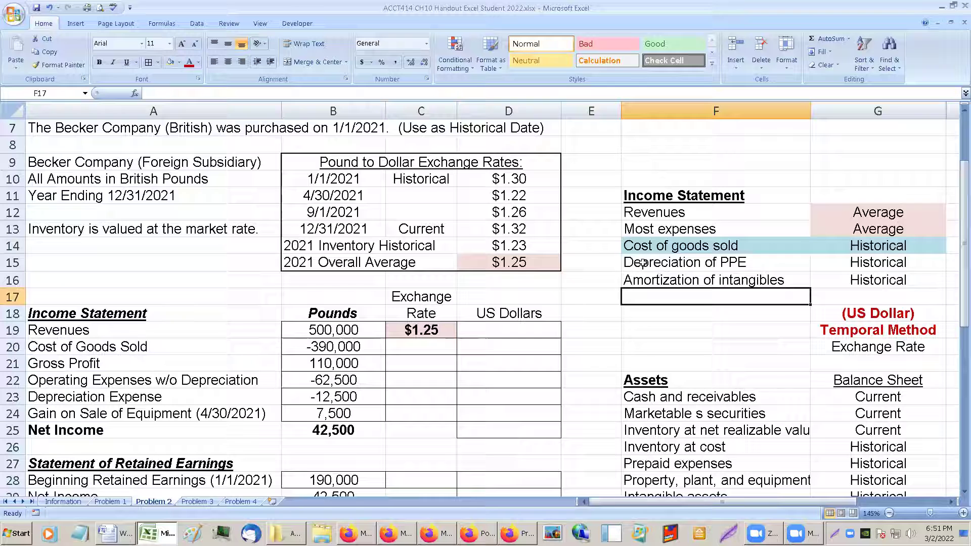
- Shade the 2021 Inventory Historical rate row, B14:D14, light aqua to match the Cost of goods sold row
drag(306, 244, 508, 246)
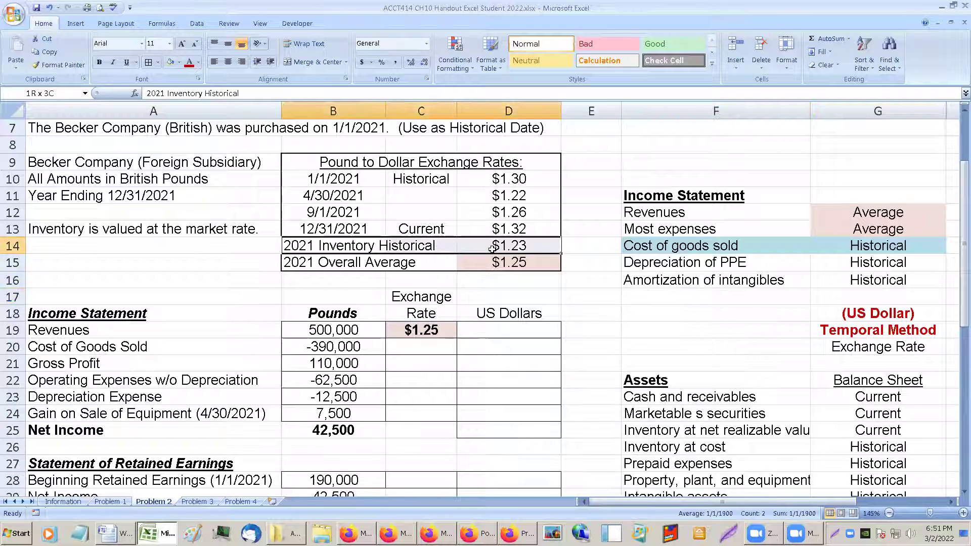
click(172, 65)
click(726, 246)
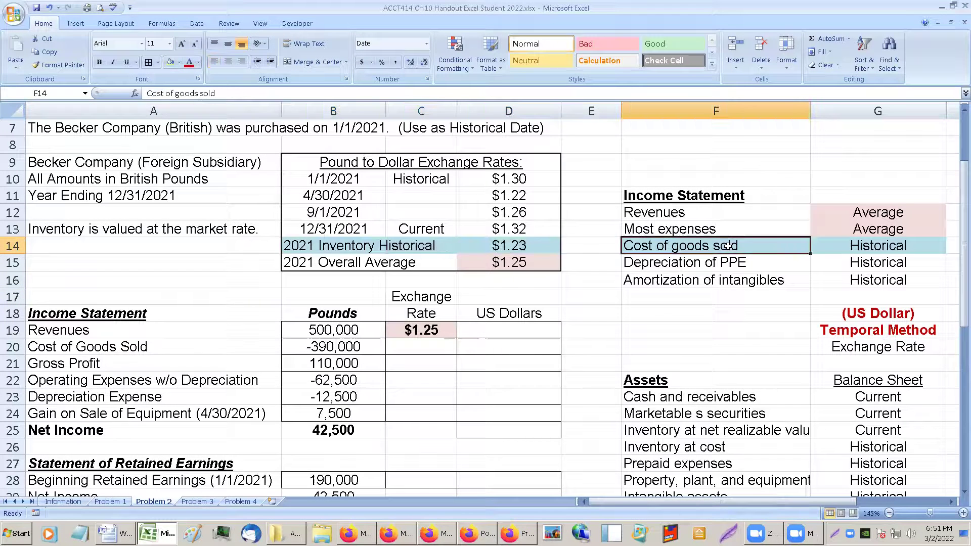
- Enter =D14 in C20 so Cost of Goods Sold uses the 2021 Inventory Historical rate, and shade C20 light aqua
click(435, 348)
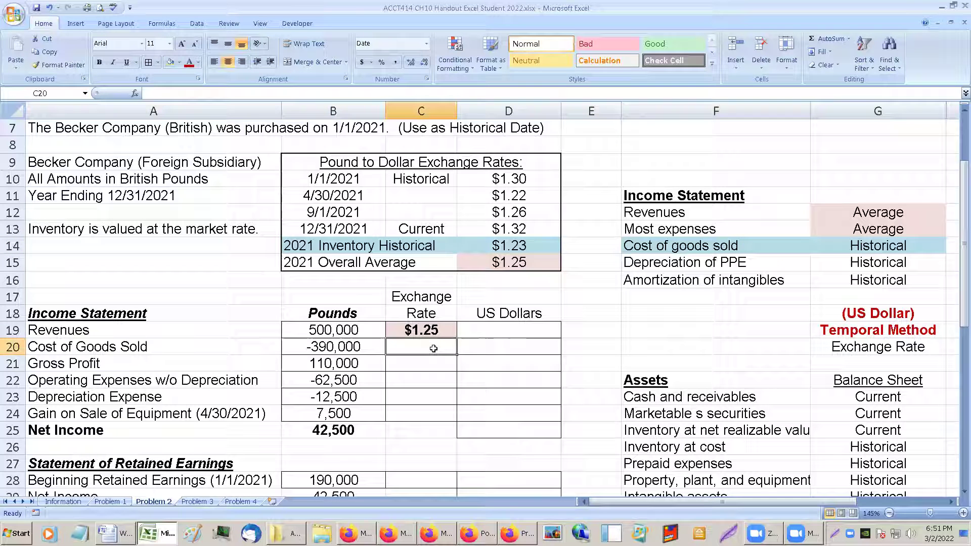
text(=)
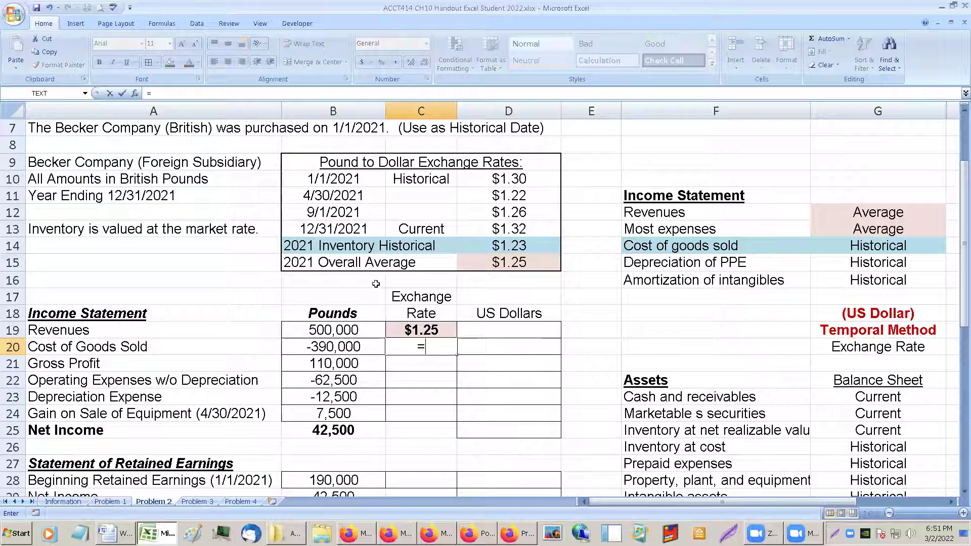
click(483, 253)
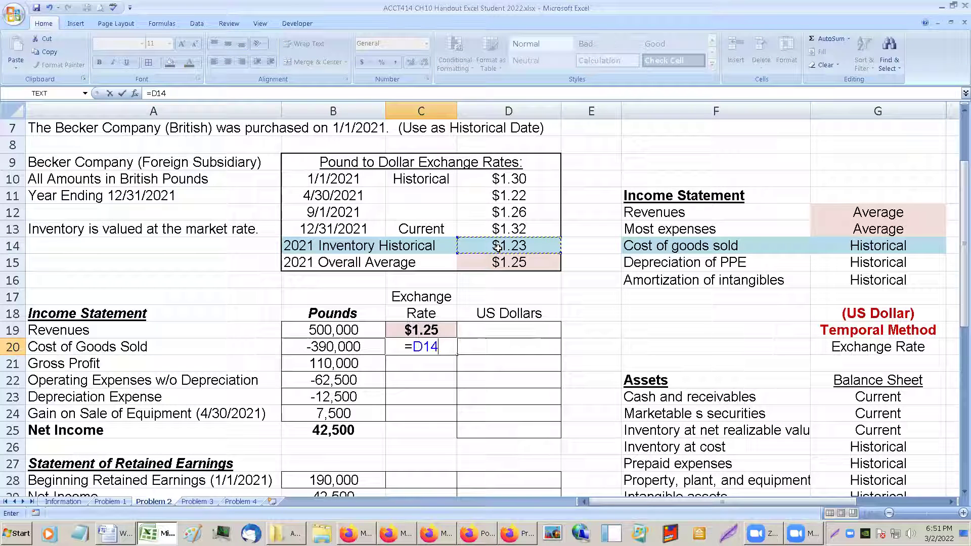
key(Return)
click(407, 347)
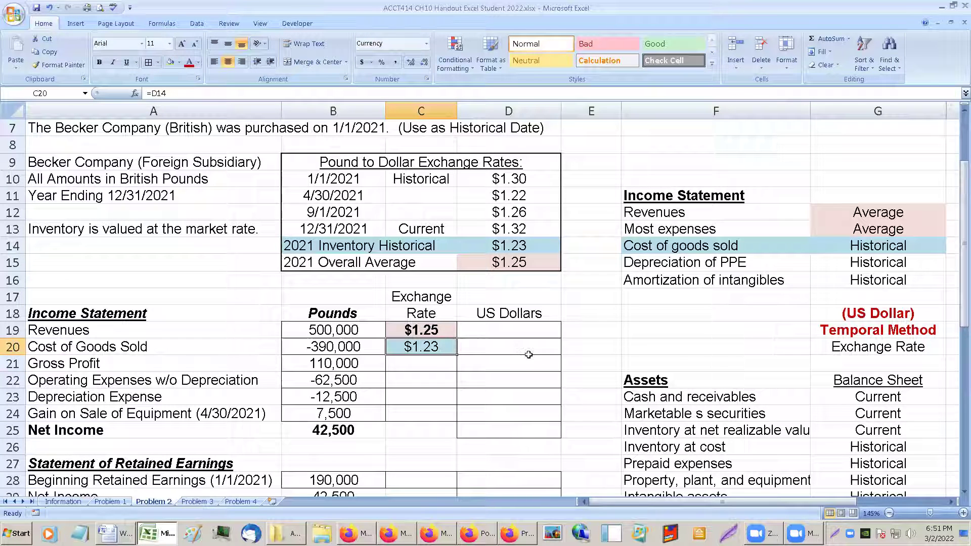
- Translate Revenues into US dollars by entering =B19*C19 in D19
click(501, 329)
scroll(507, 346, up, 1)
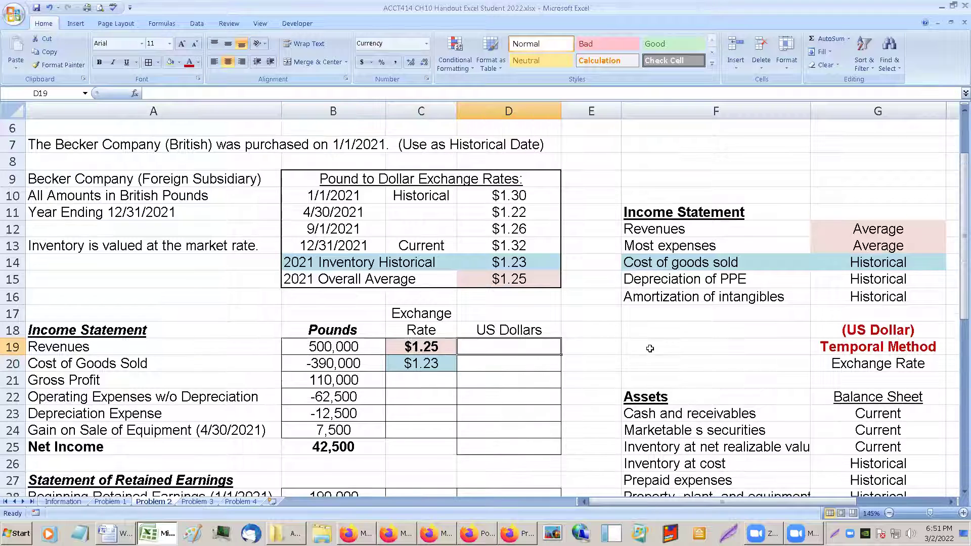
text(=)
key(Left)
key(Left)
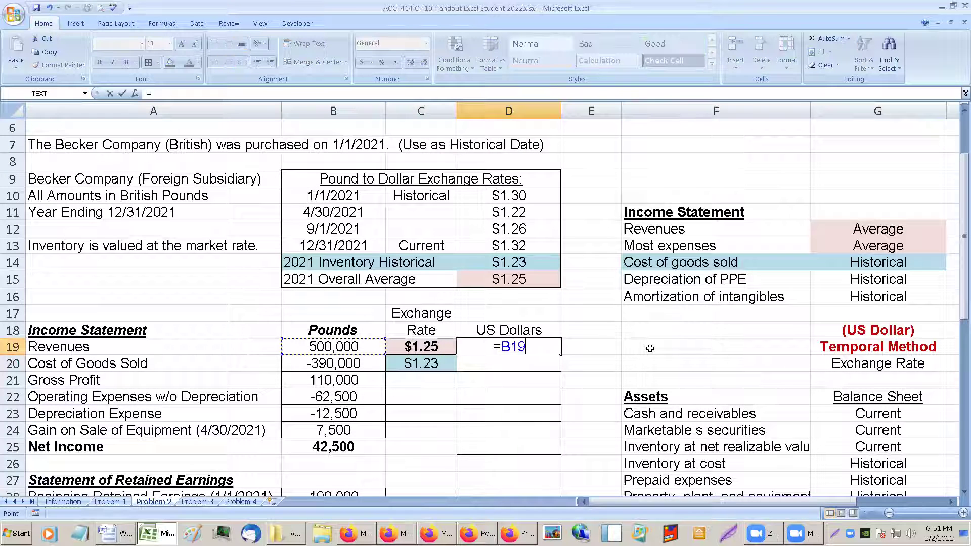
text(*)
key(Left)
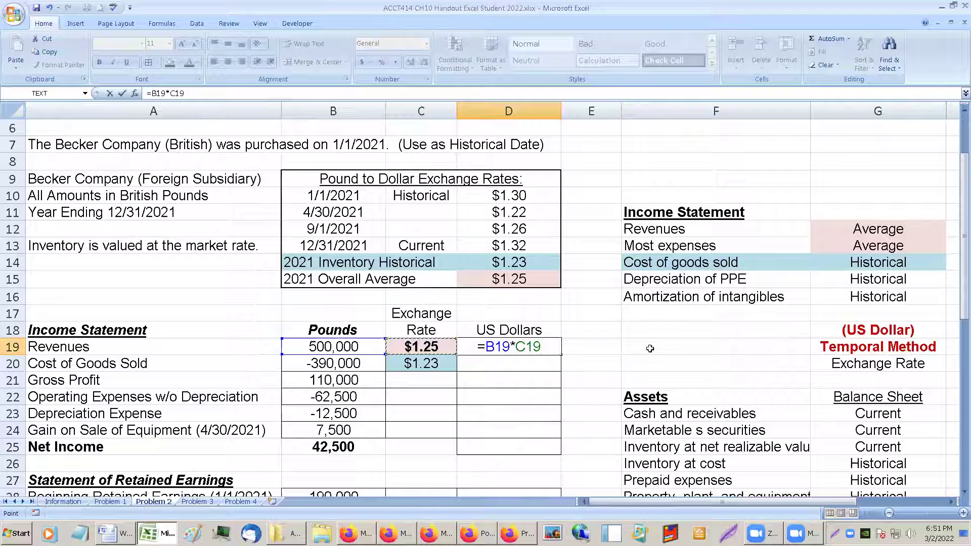
key(Return)
key(Up)
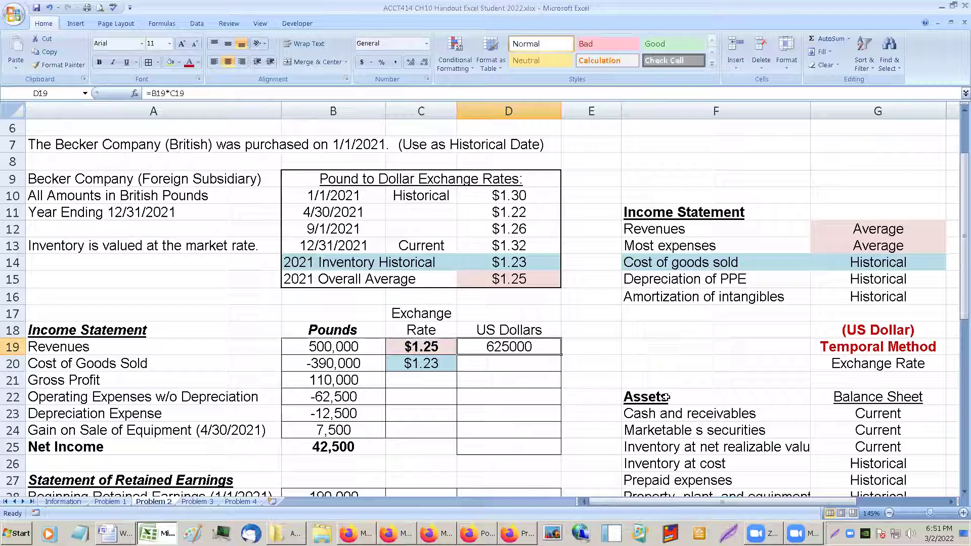
- Format D17:D49 of the US Dollars column as Number with 0 decimal places and a thousands separator
drag(517, 319, 539, 455)
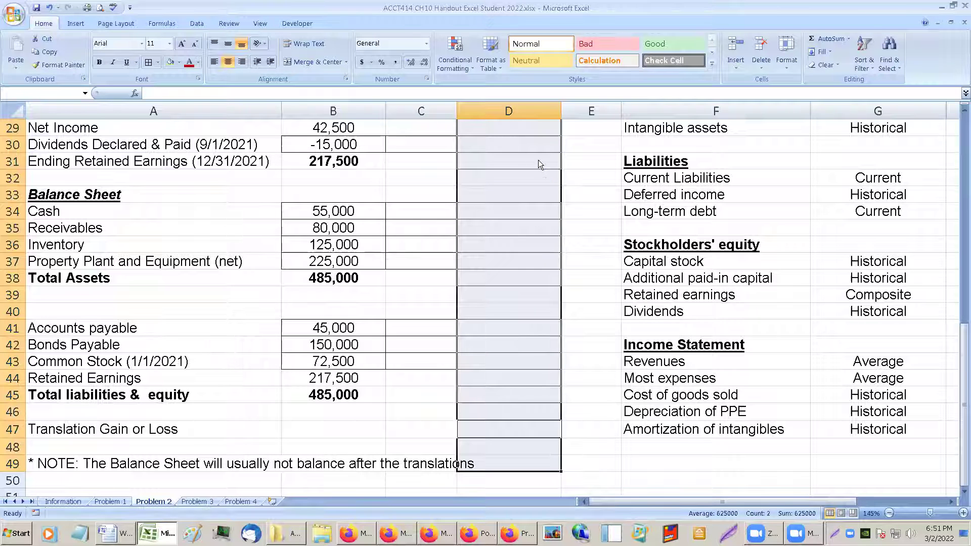
right_click(538, 160)
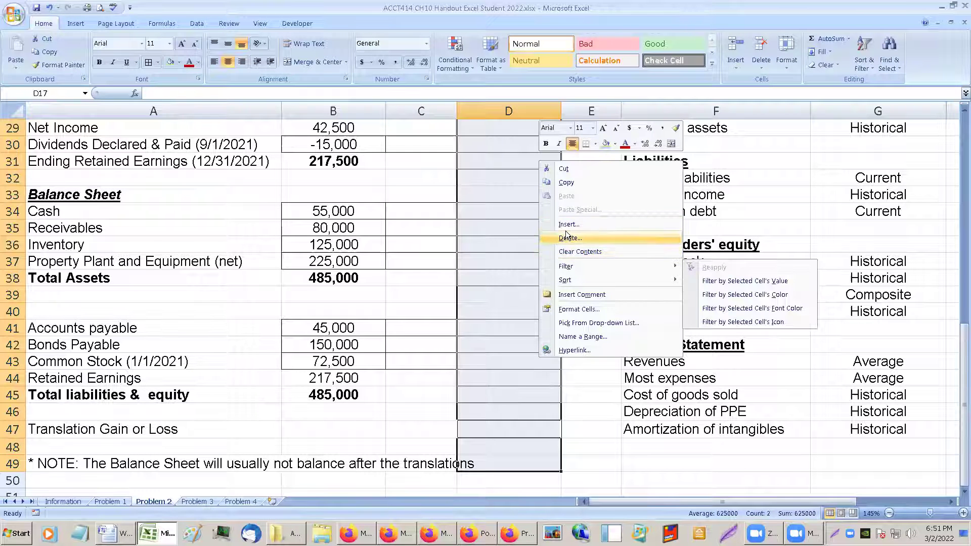
click(573, 309)
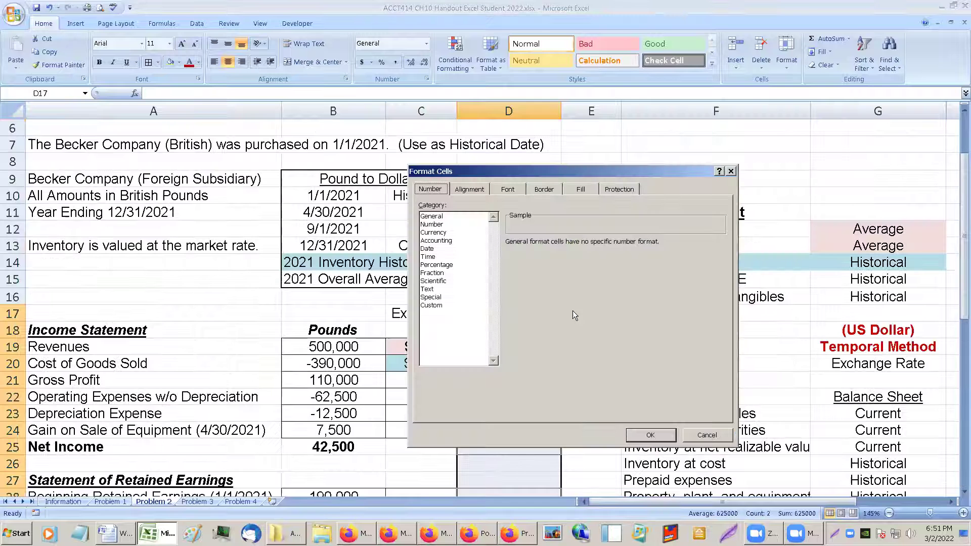
click(479, 190)
click(428, 192)
click(429, 224)
click(589, 246)
click(590, 246)
click(510, 258)
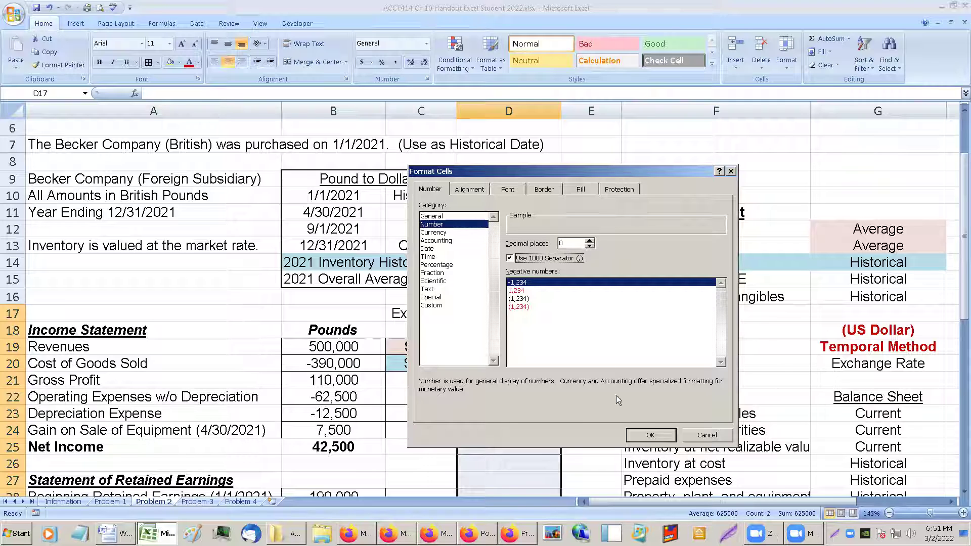
click(650, 435)
- Re-enter the Revenues translation in D19 as its exchange rate multiplied by its pound amount
click(498, 347)
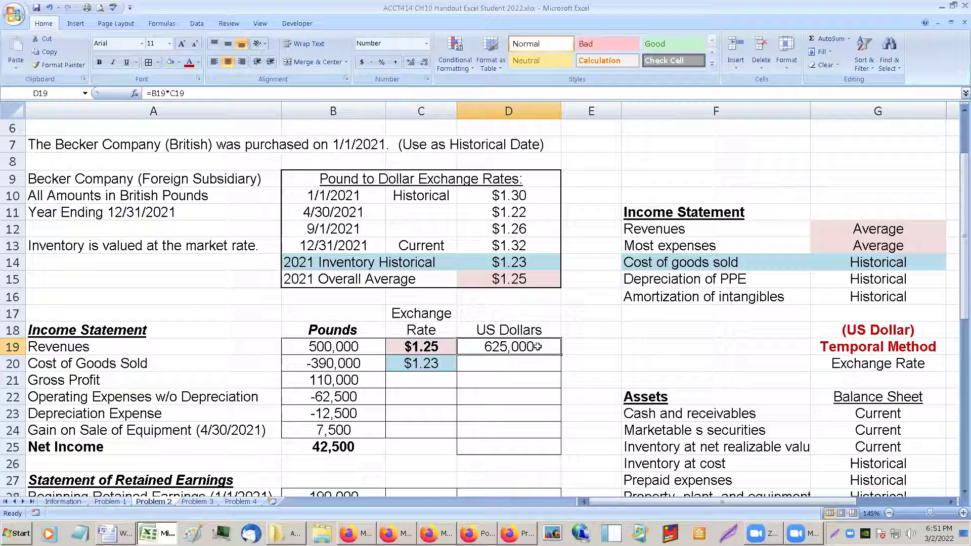
text(=)
key(Left)
text(*)
key(Left)
key(Left)
key(Return)
- Translate Cost of Goods Sold into US dollars by entering =B20*C20 in D20
text(=)
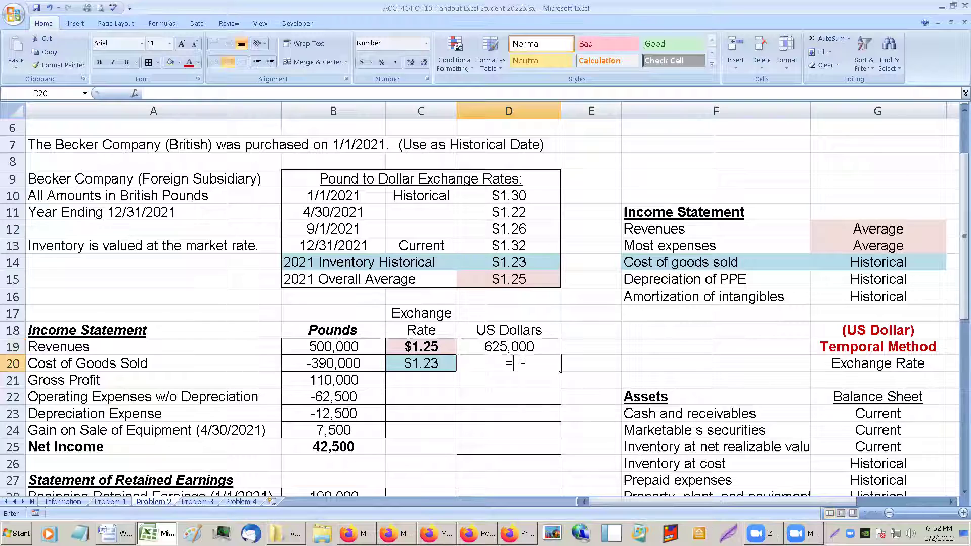
key(Left)
key(Left)
text(*)
key(Left)
key(Return)
key(Up)
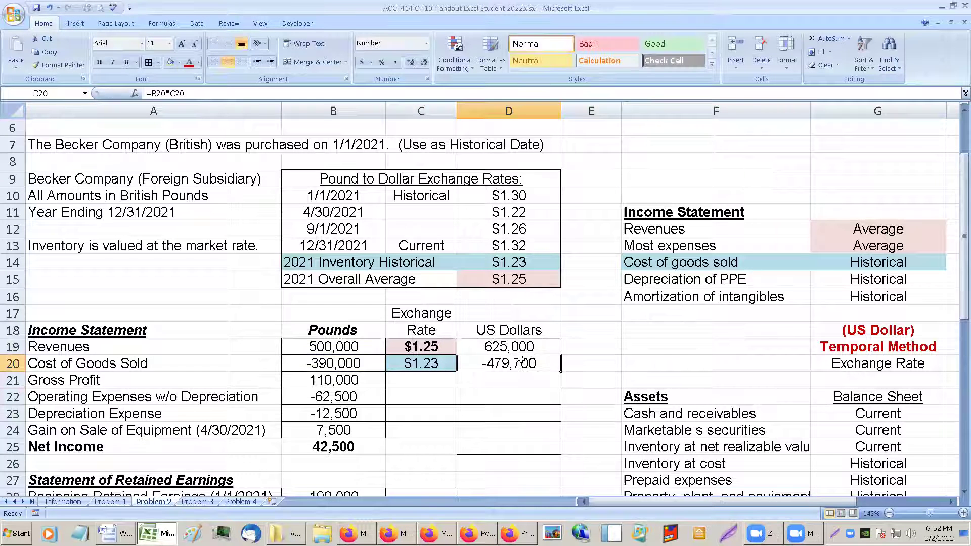
- Calculate the US dollar Gross Profit in D21 with AutoSum over D19:D20
click(498, 375)
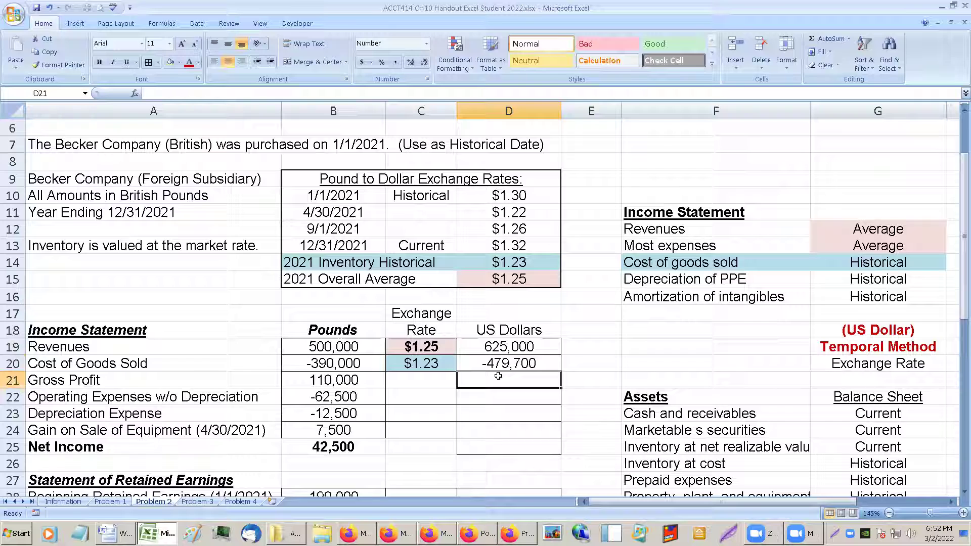
drag(500, 345, 500, 376)
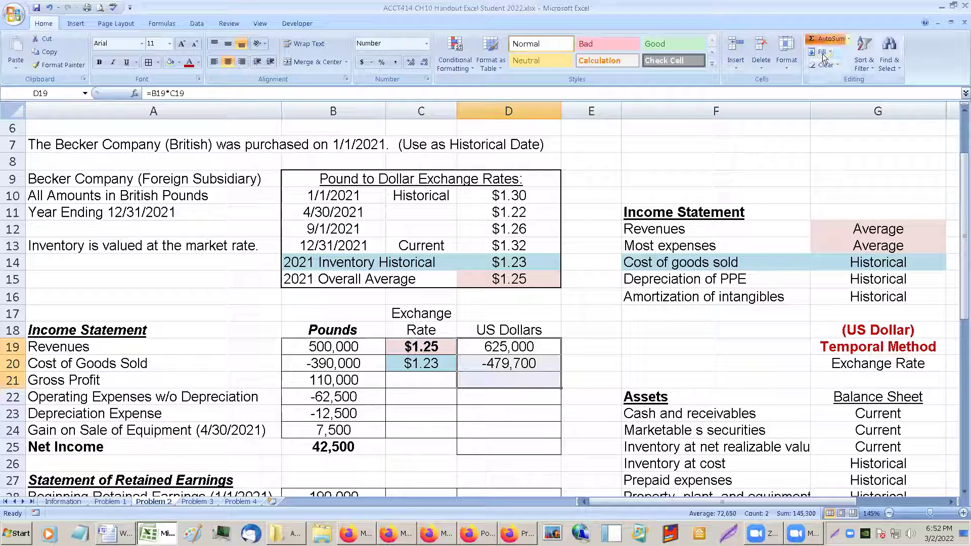
click(821, 38)
click(485, 385)
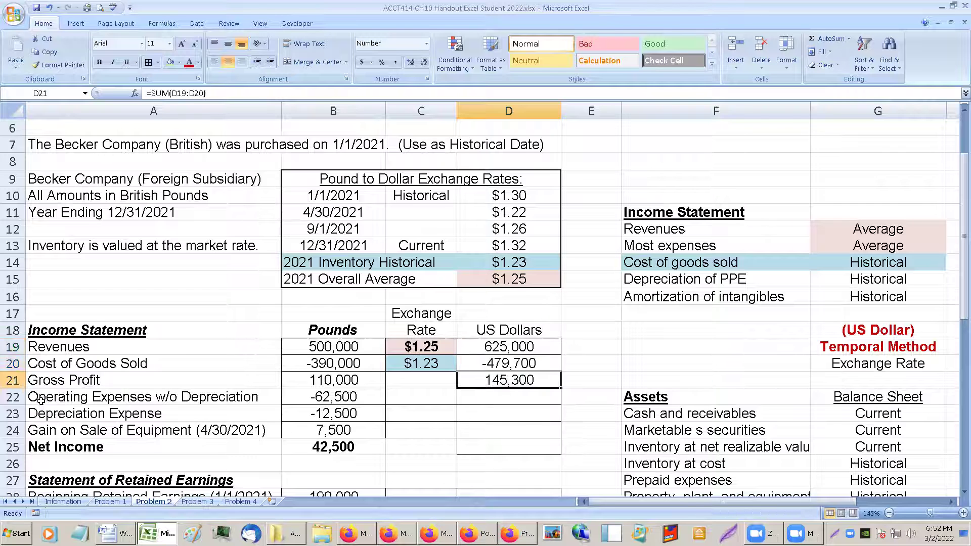
- Highlight the Gross Profit label in A21 and its US dollar amount in D21 yellow, and make D21 bold
click(48, 383)
click(466, 379)
click(181, 62)
click(198, 152)
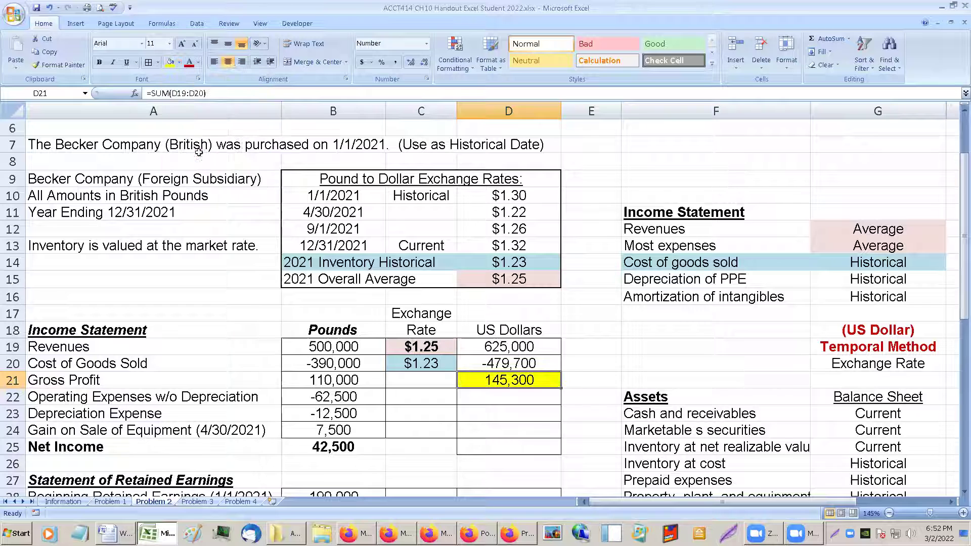
click(119, 380)
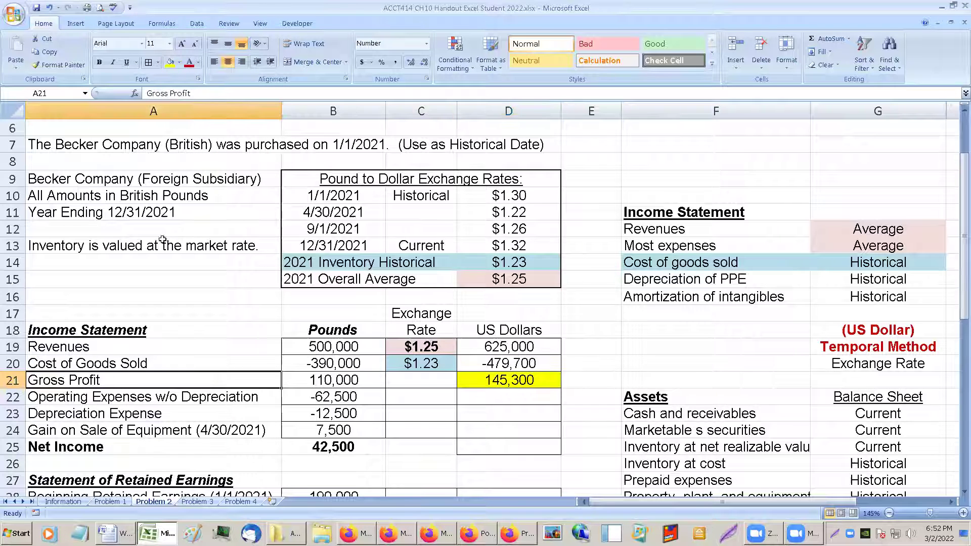
click(170, 62)
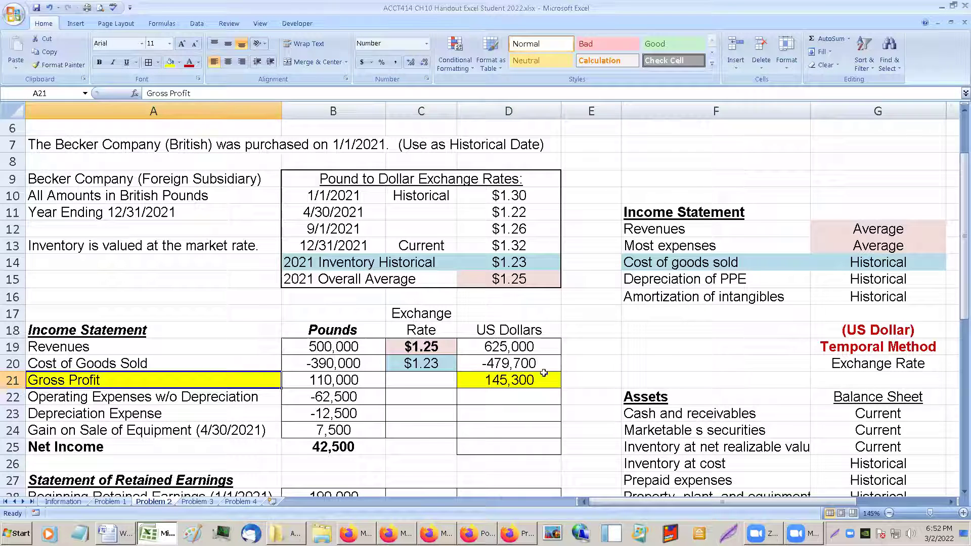
click(518, 367)
click(507, 382)
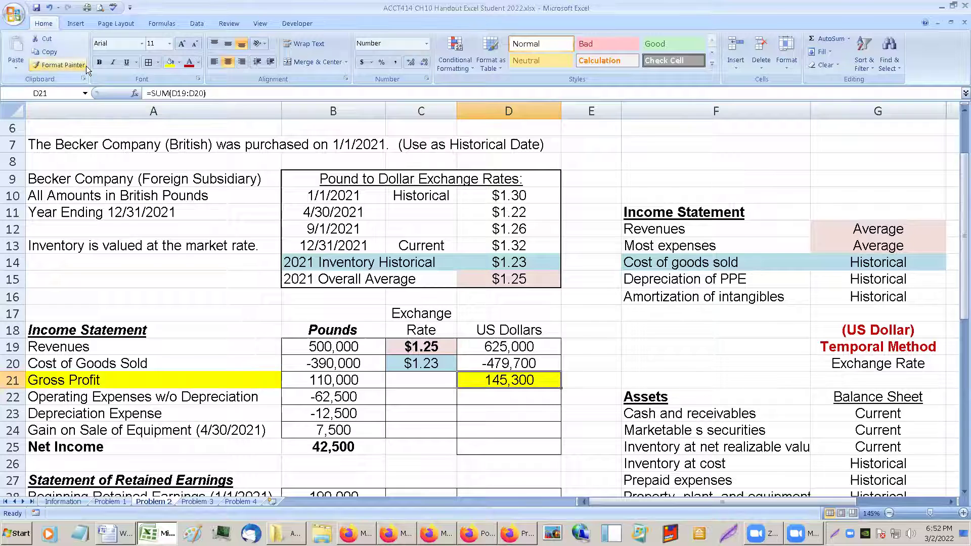
click(414, 368)
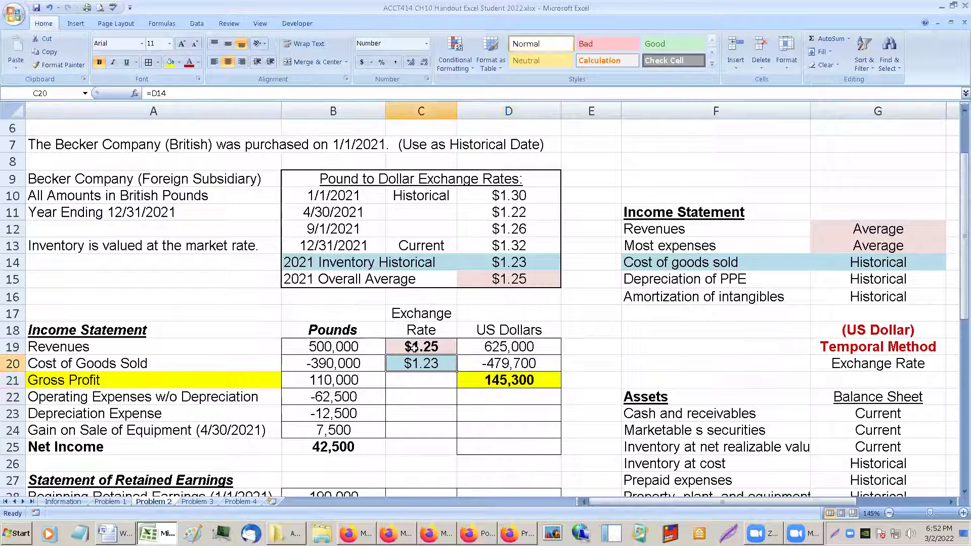
- Examine how Gross Profit in pounds and dollars relates to the separate rates applied to Revenues and Cost of Goods Sold
click(493, 368)
click(495, 382)
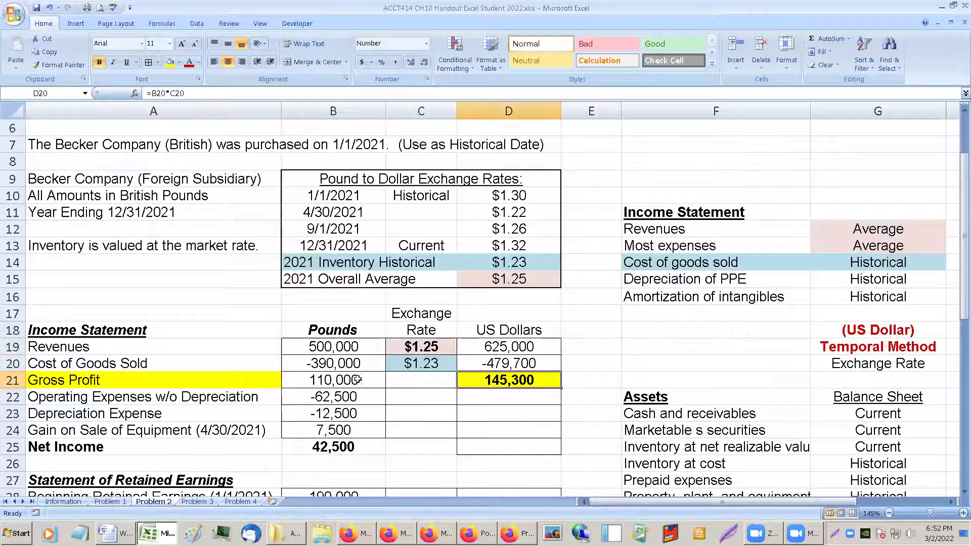
click(358, 379)
click(399, 380)
click(477, 382)
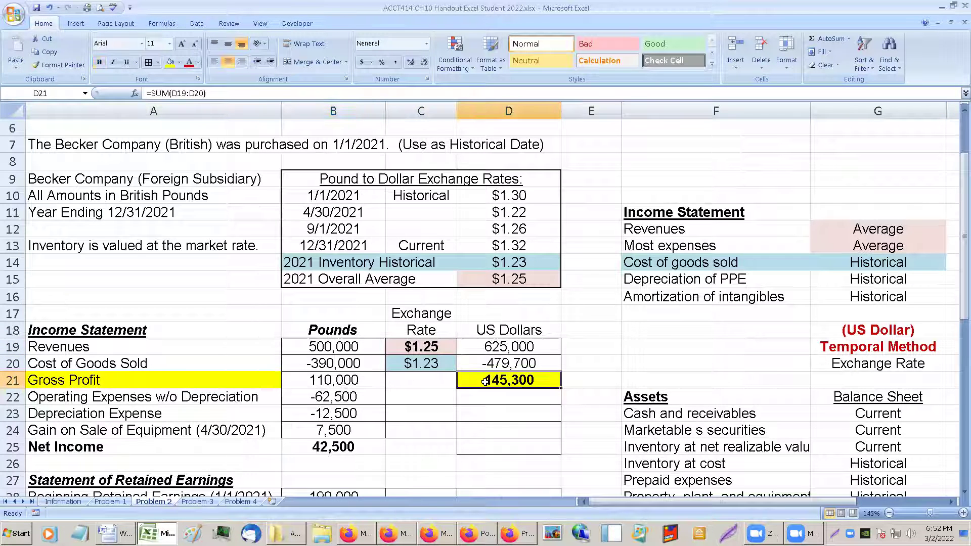
click(351, 384)
click(418, 351)
click(420, 362)
click(420, 347)
click(421, 364)
click(420, 380)
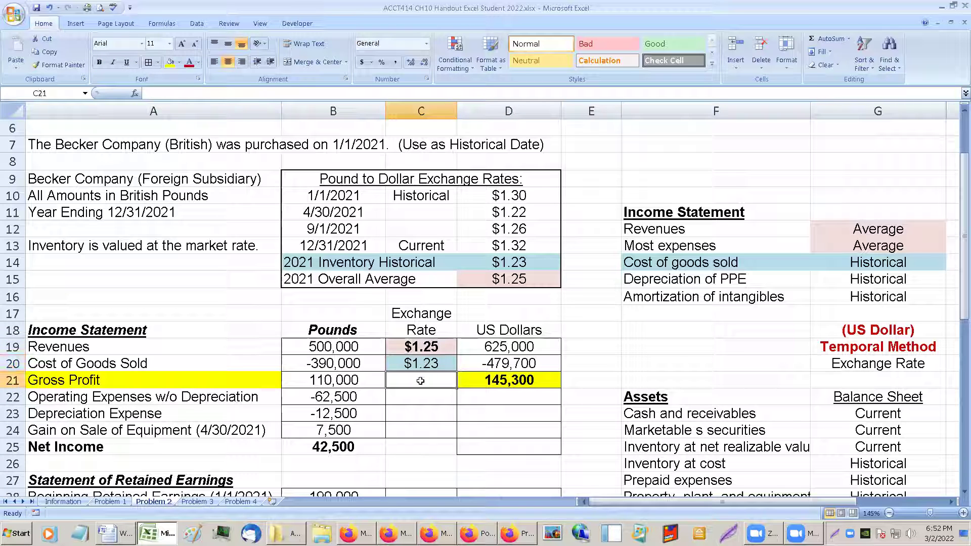
click(355, 378)
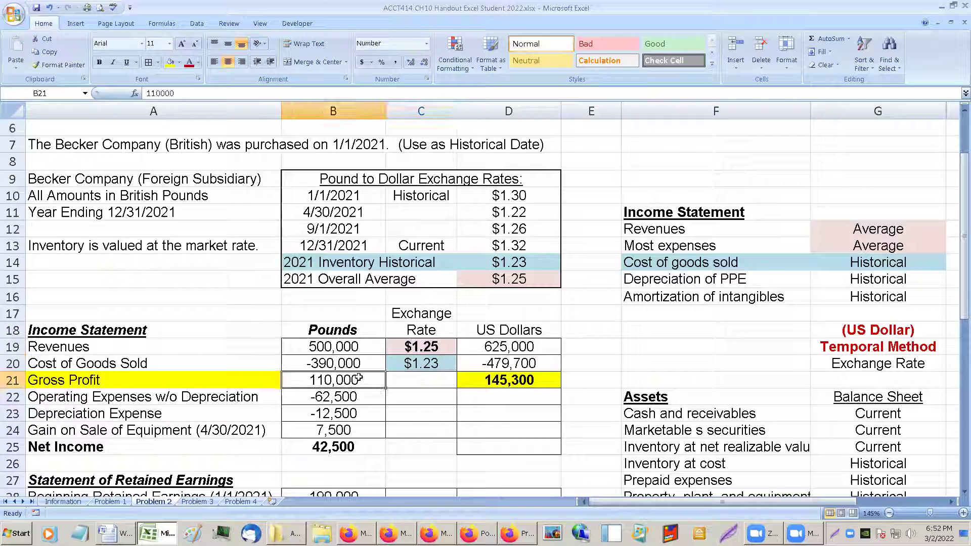
click(495, 376)
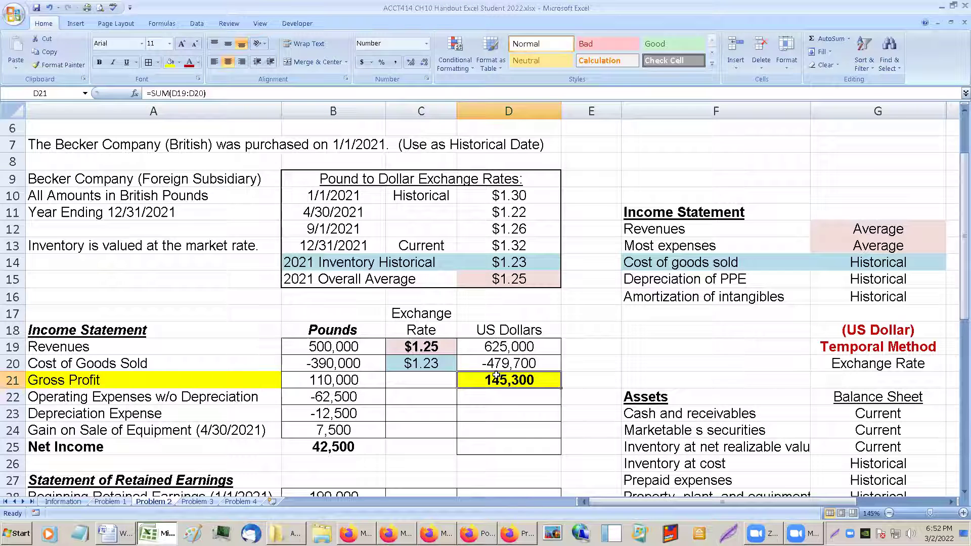
- Assign the average rate to Operating Expenses w/o Depreciation by entering =C19 in C22
scroll(502, 391, down, 1)
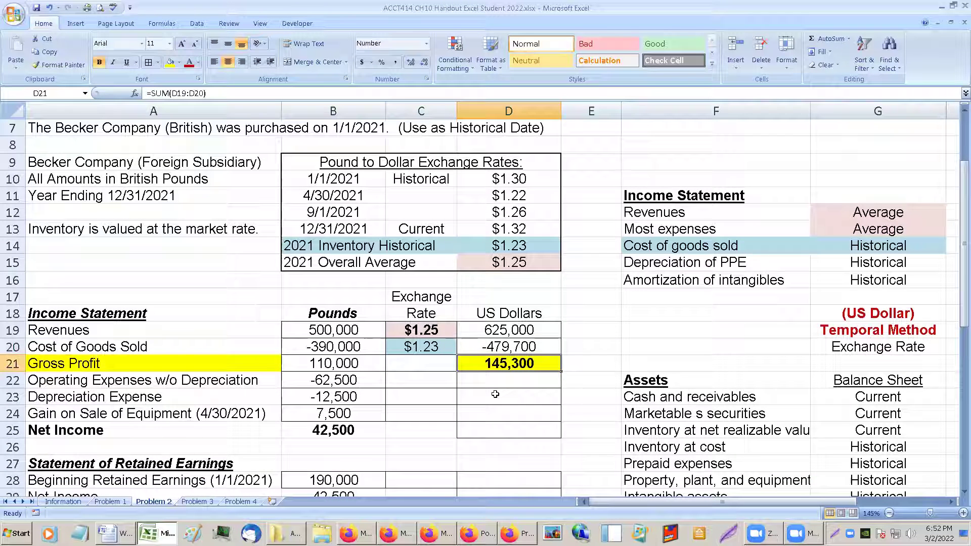
click(443, 385)
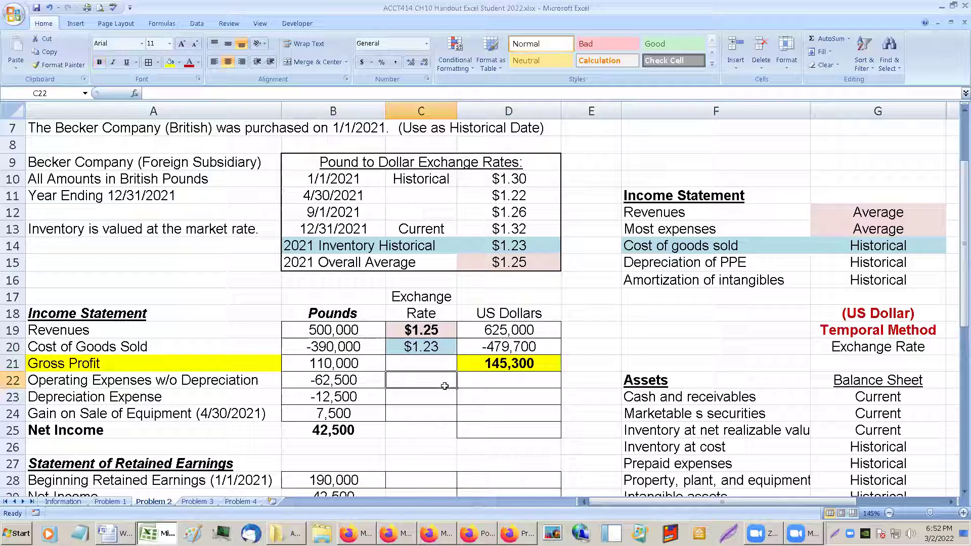
drag(682, 230, 845, 233)
click(194, 387)
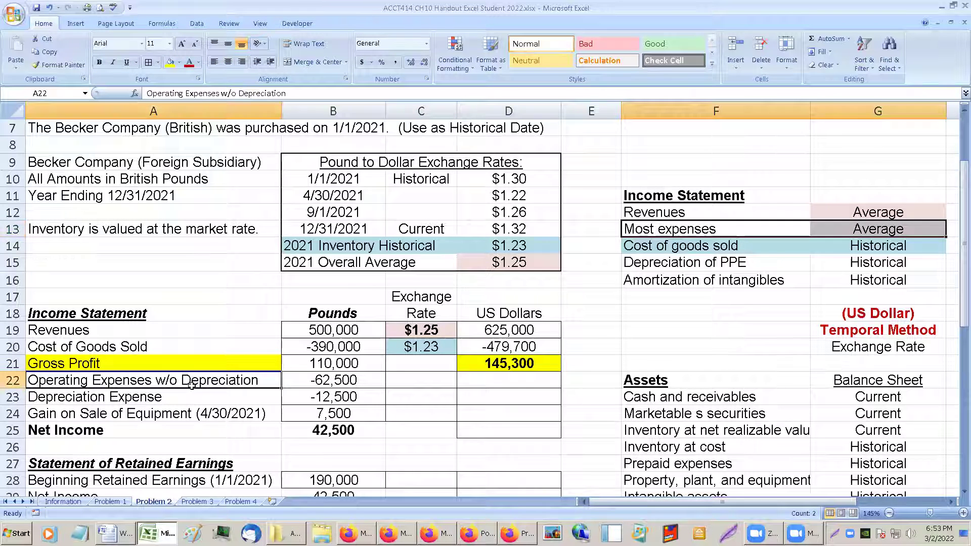
click(410, 382)
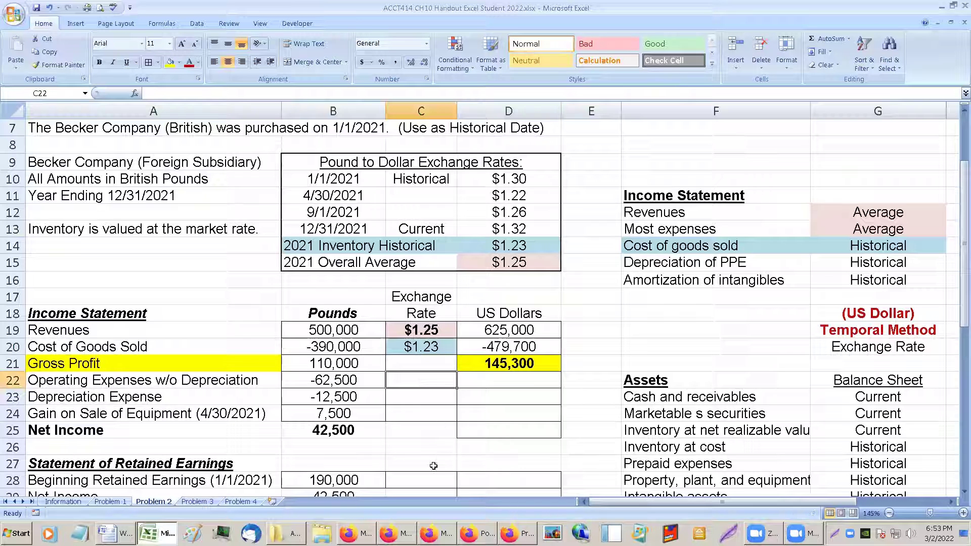
text(=)
click(411, 330)
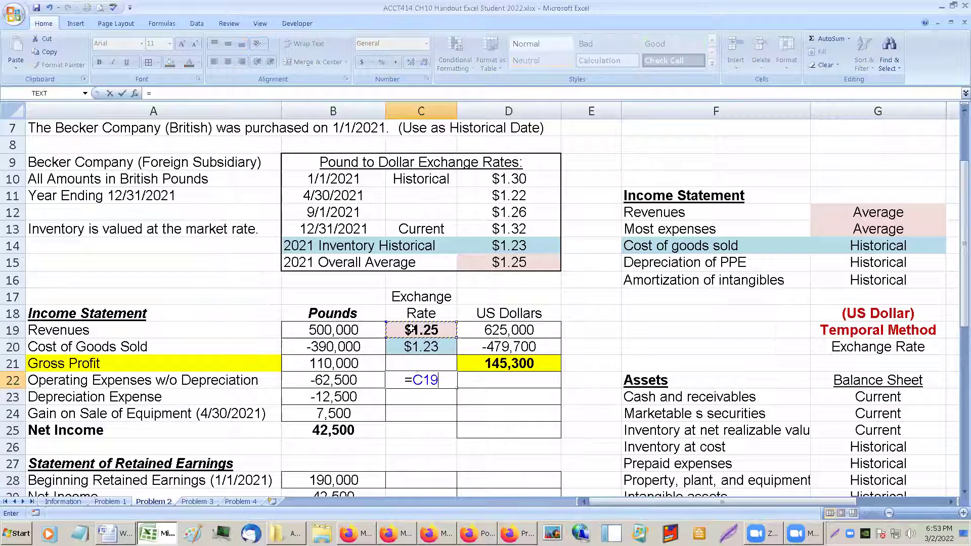
key(Return)
- Shade the Operating Expenses exchange rate in C22 with the same light pink fill as the Revenues rate in C19
click(402, 380)
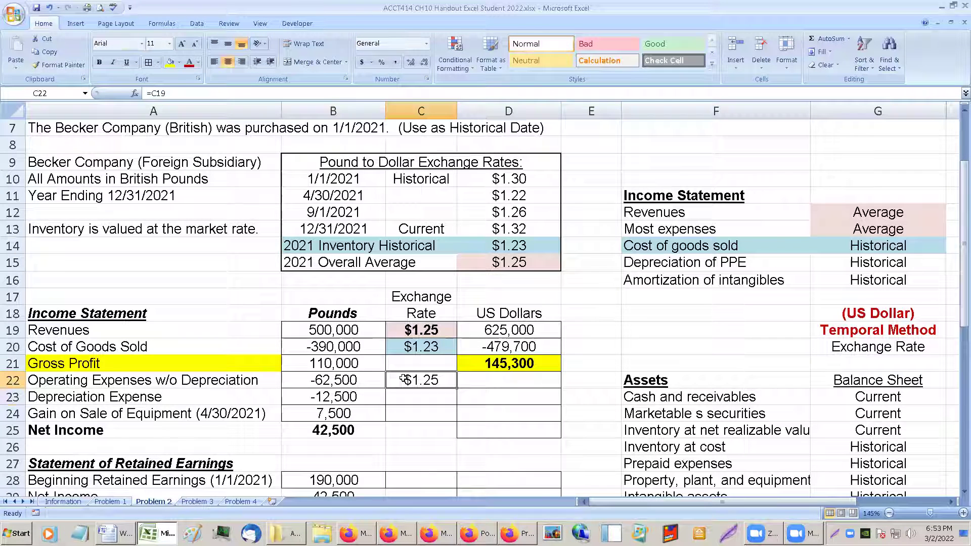
click(412, 334)
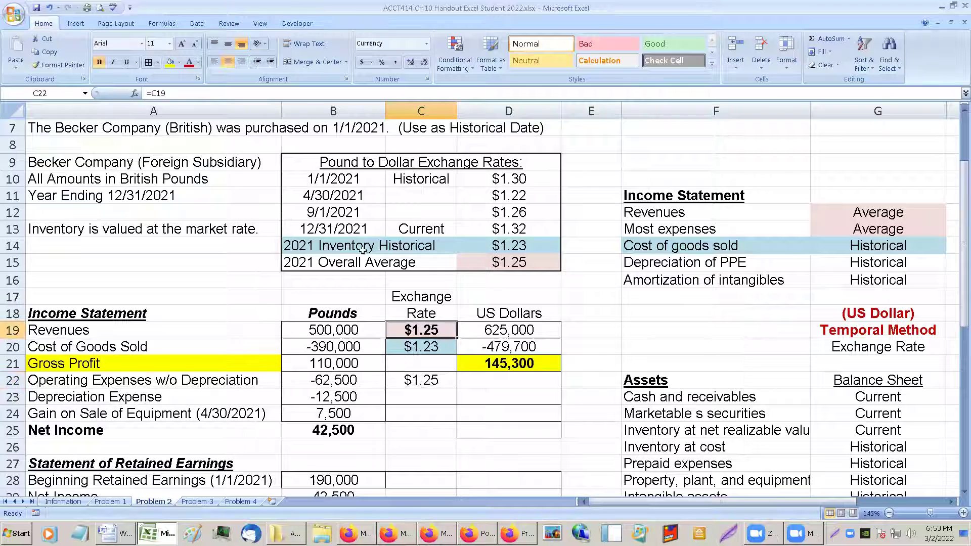
click(179, 62)
click(219, 95)
click(421, 382)
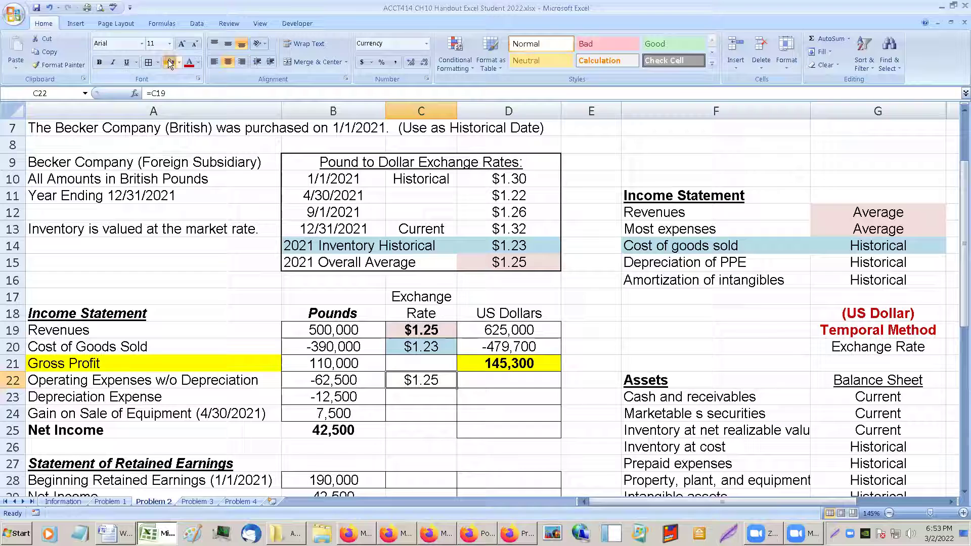
key(F4)
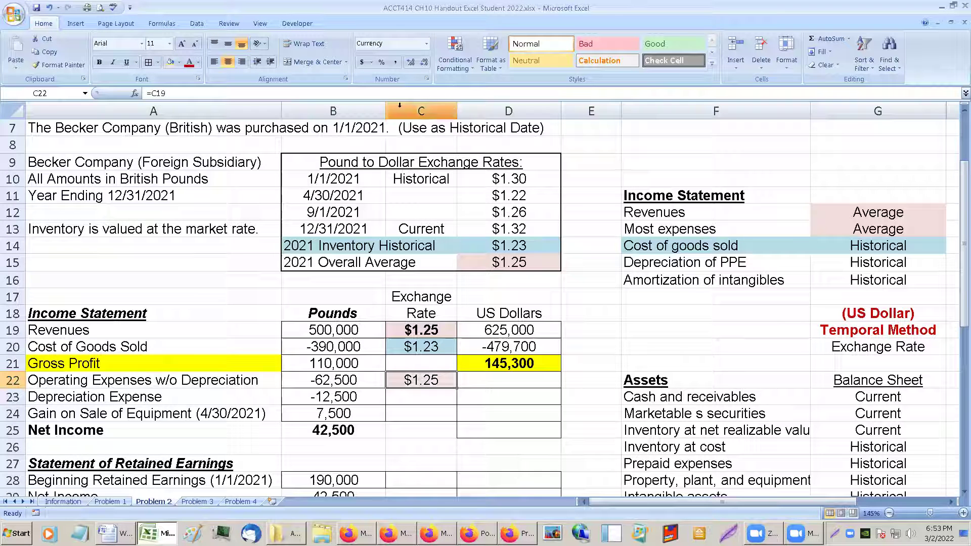
- Make all of column C and the pound-to-dollar rates in D10:D14 bold
click(421, 109)
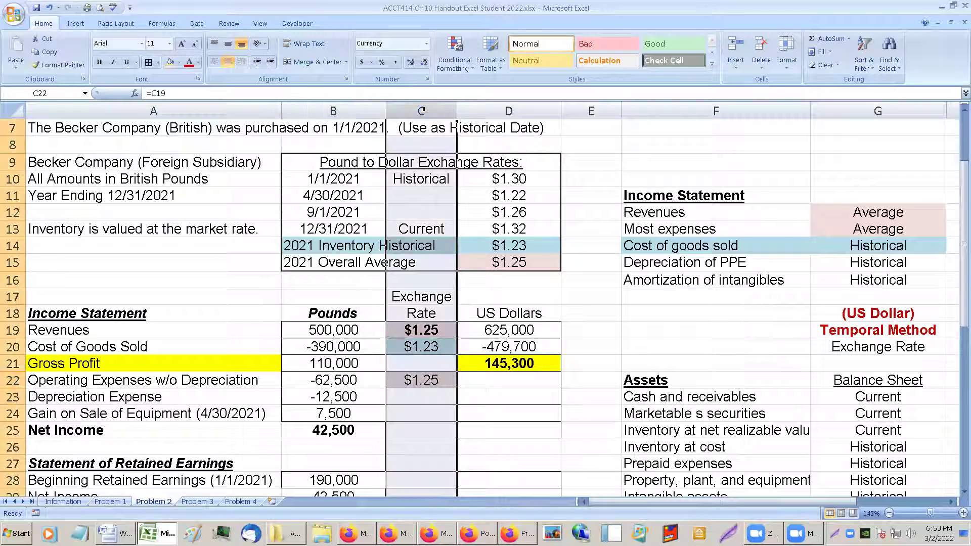
click(99, 62)
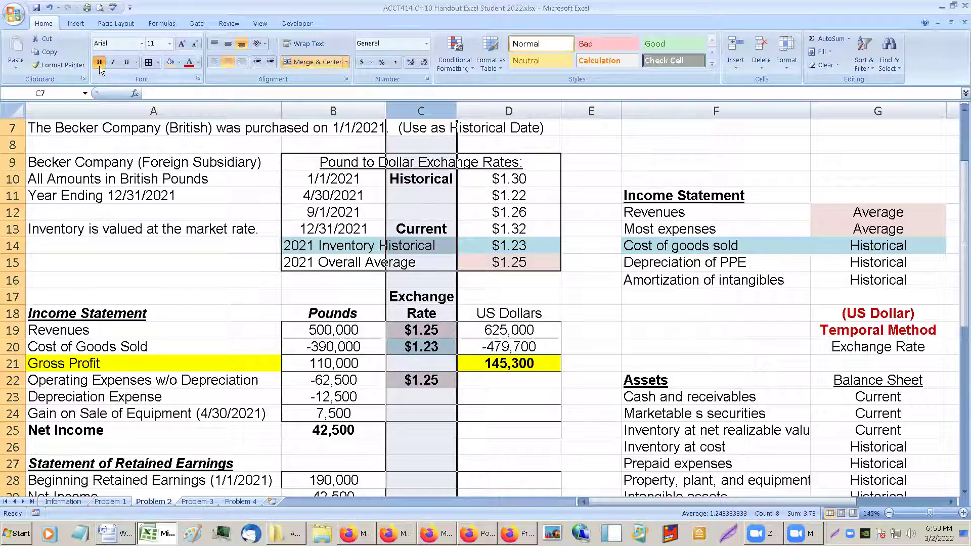
click(498, 179)
drag(499, 179, 506, 247)
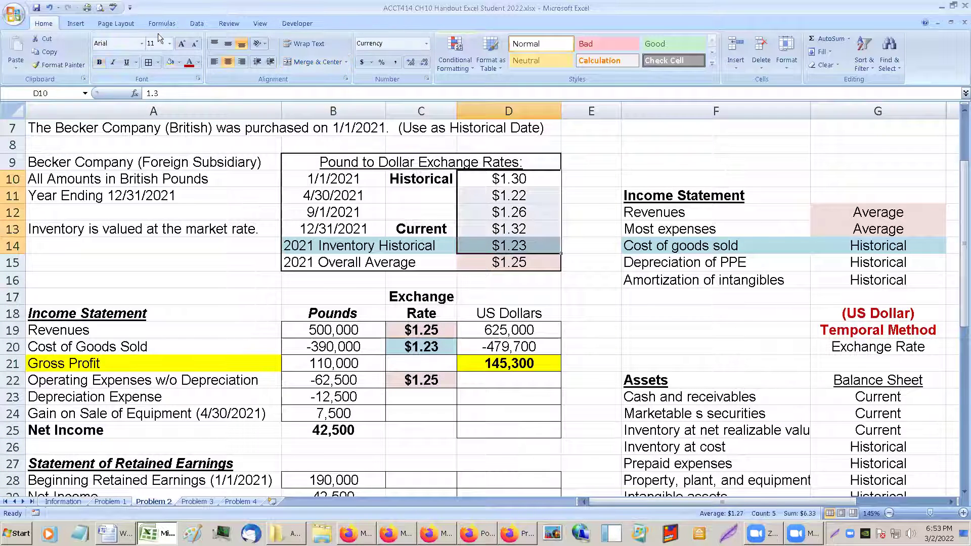
click(99, 62)
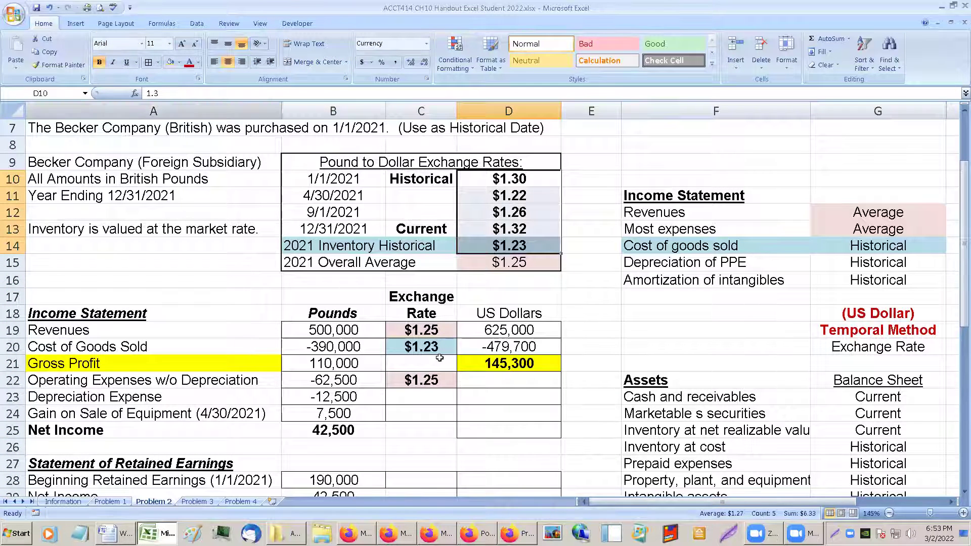
- Translate Operating Expenses w/o Depreciation into US dollars by entering =B22*C22 in D22
click(473, 379)
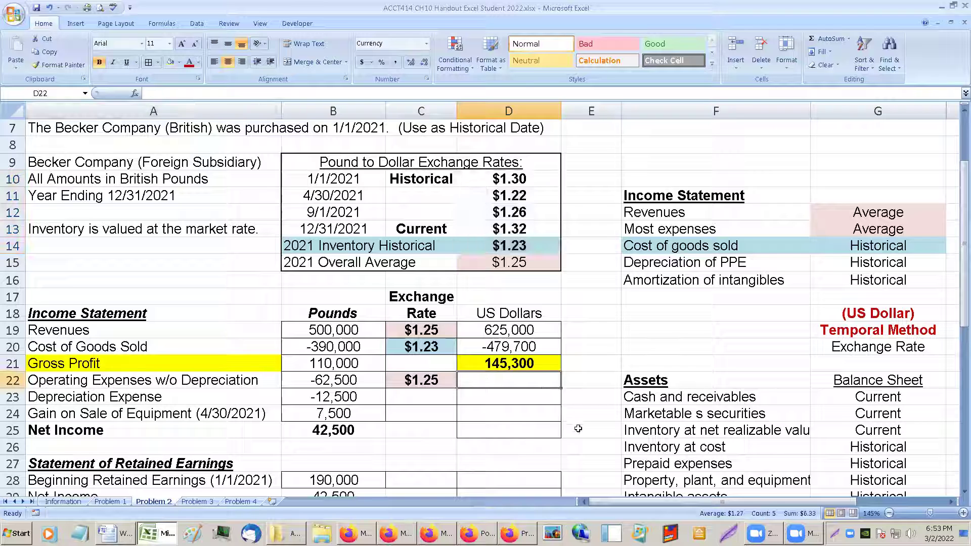
text(=)
key(Left)
key(Left)
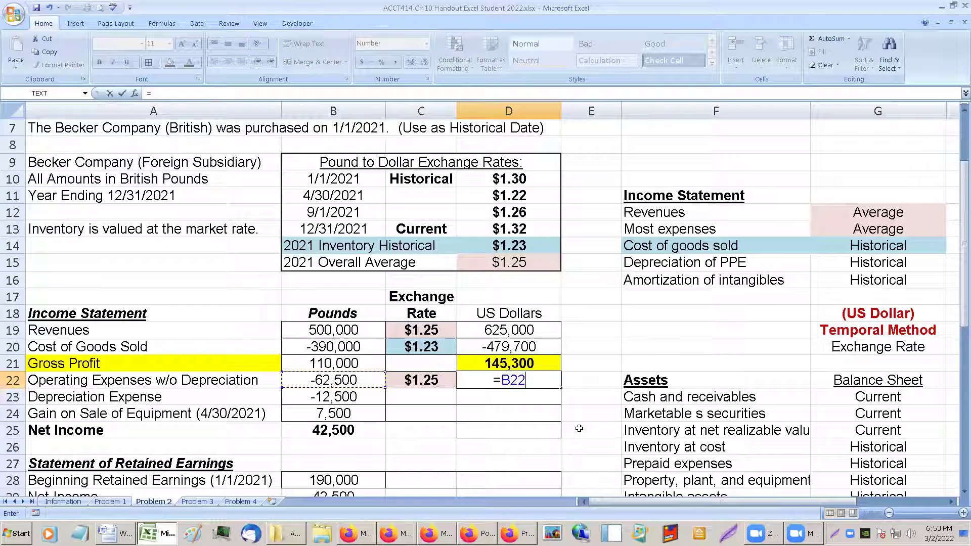
text(*)
key(Left)
key(Return)
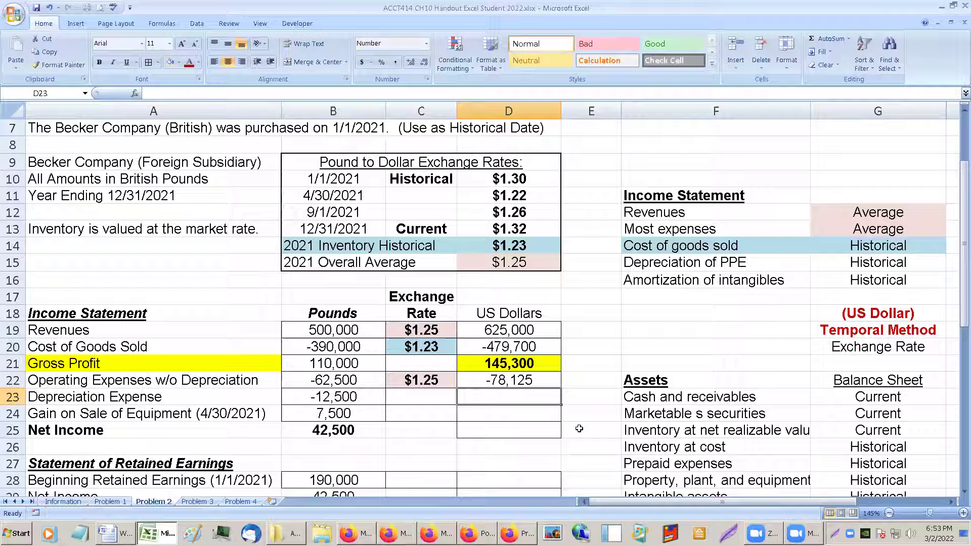
- Shade the Depreciation of PPE row in F15:G15 with the light blue used for the Cost of Goods Sold historical rate
key(Left)
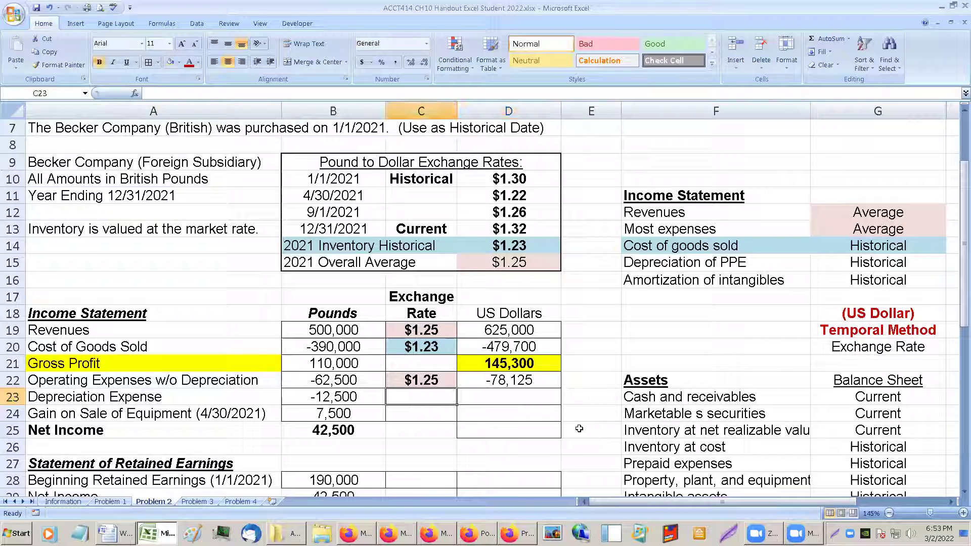
drag(675, 263, 840, 268)
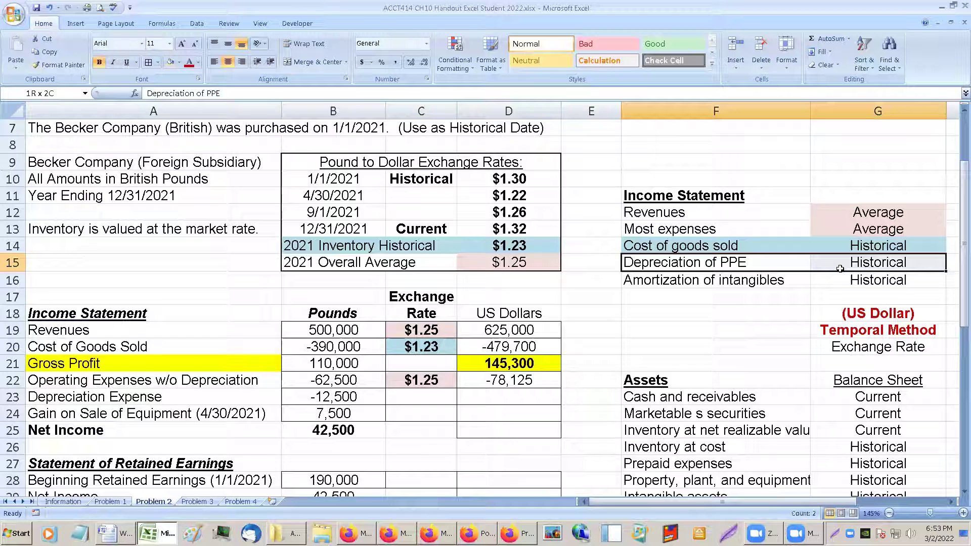
click(432, 349)
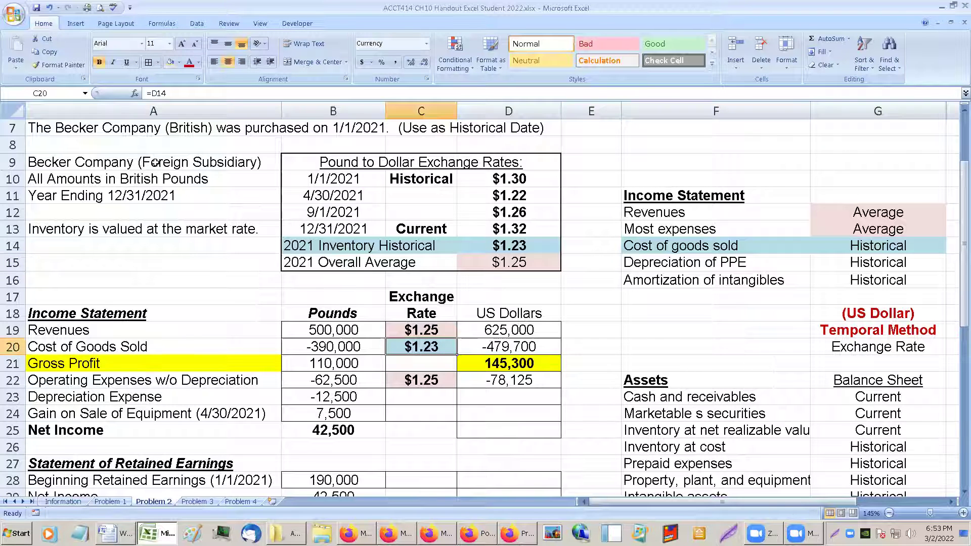
click(179, 62)
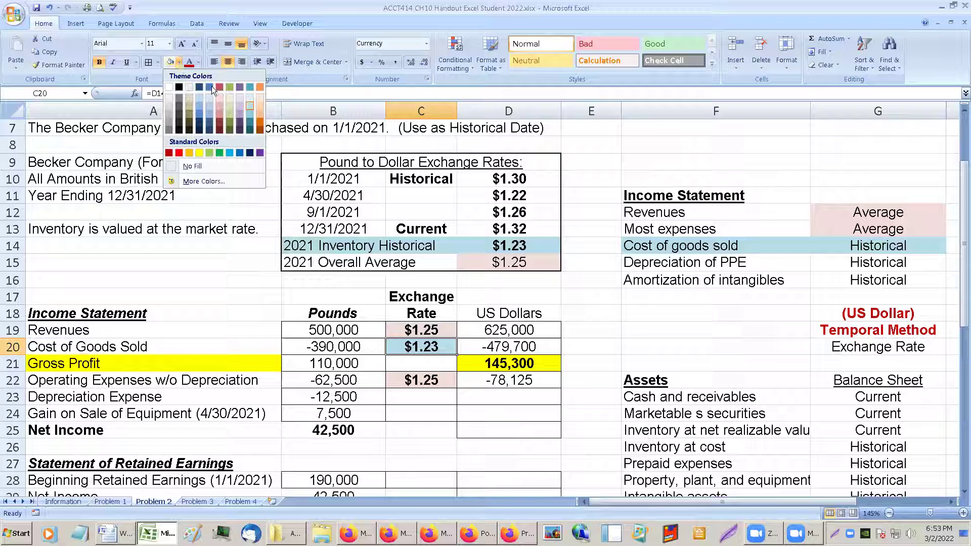
click(249, 105)
drag(688, 261, 825, 262)
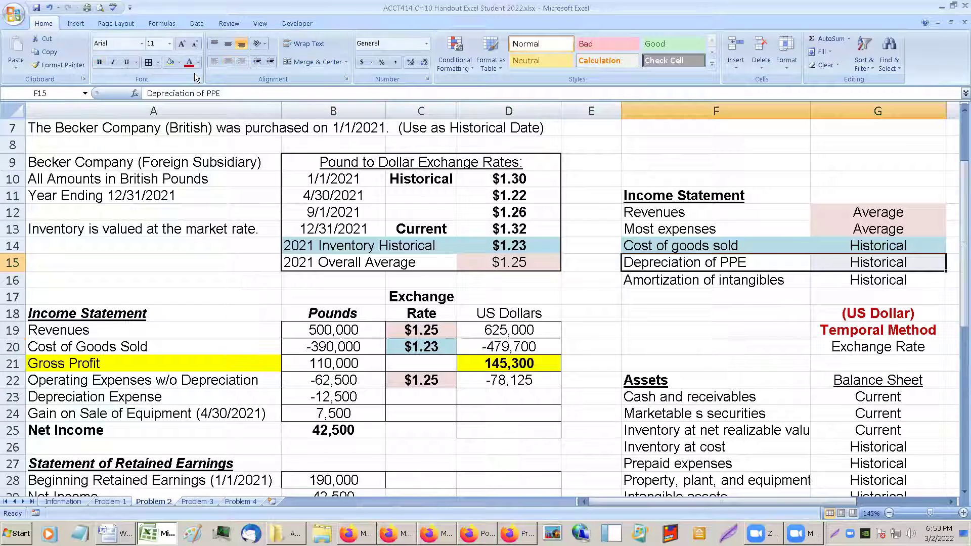
click(171, 63)
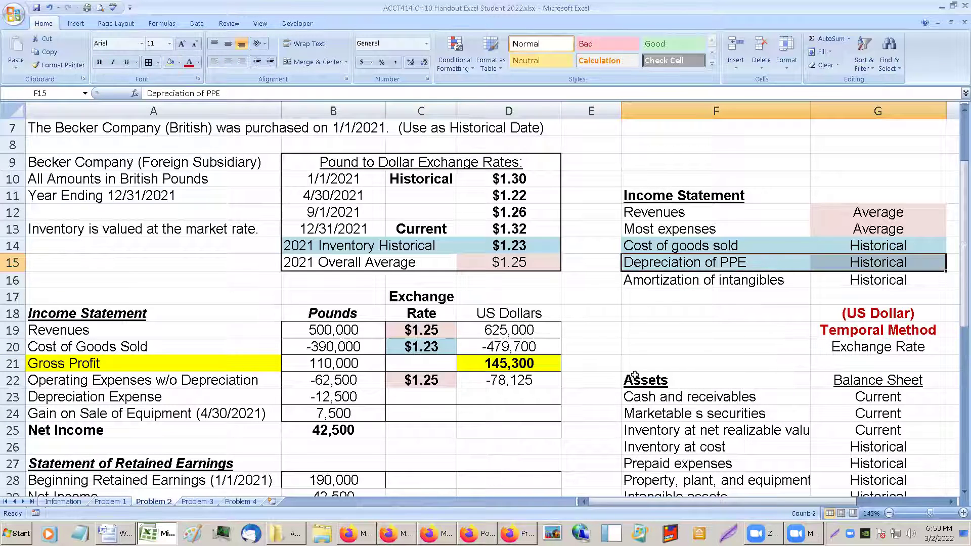
- Assign the historical rate to Depreciation Expense by entering =C20 in C23, and shade the cell light blue
click(413, 401)
text(=)
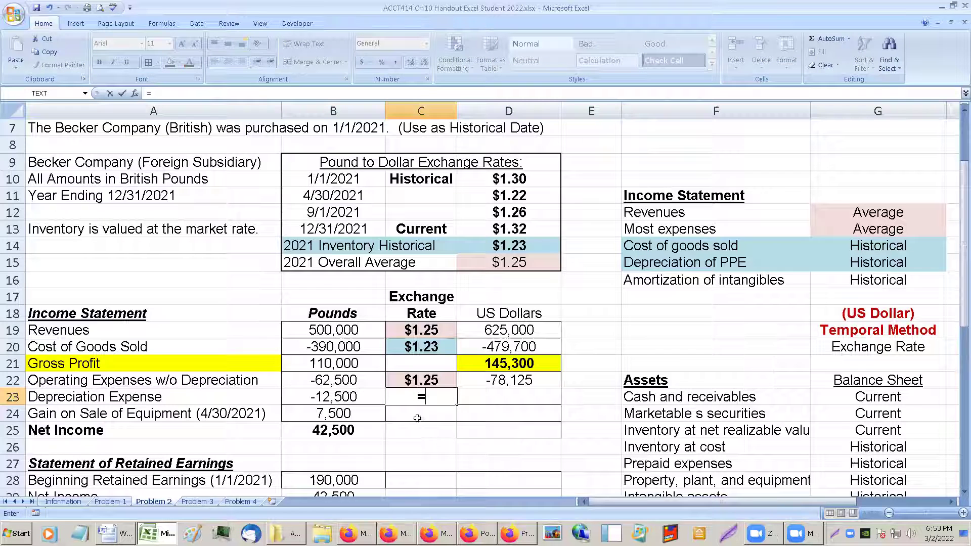
click(413, 346)
key(Return)
key(Up)
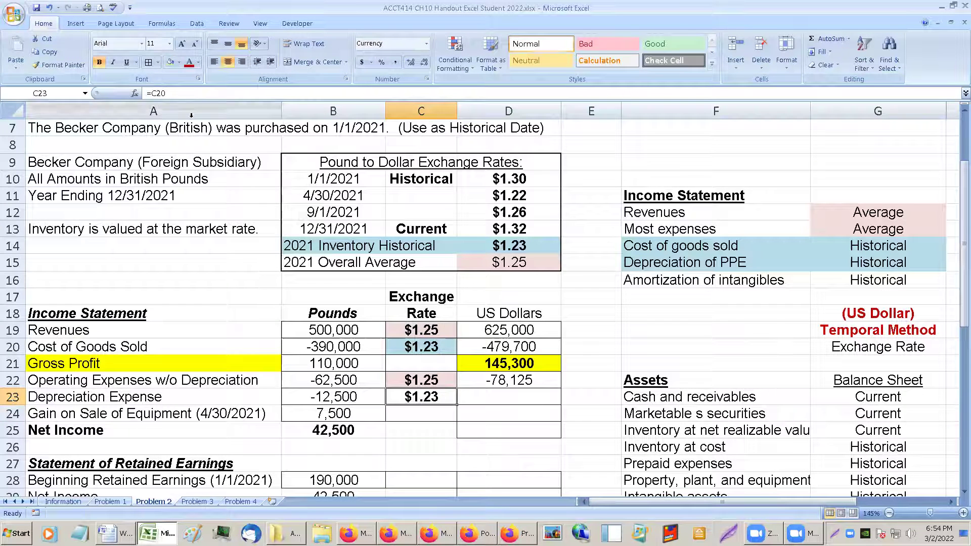
click(171, 63)
- Translate Depreciation Expense into US dollars by entering =B23*C23 in D23
click(496, 400)
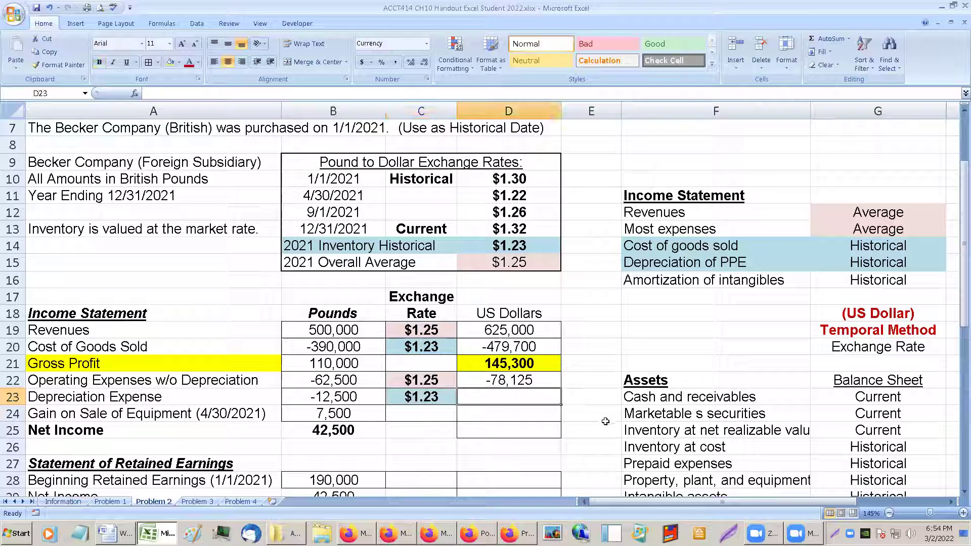
text(=)
key(Left)
key(Left)
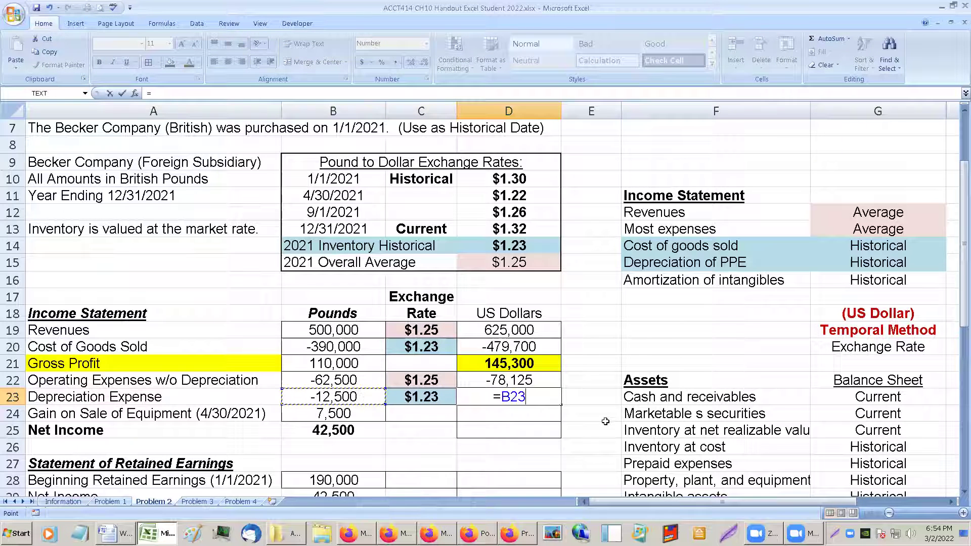
text(*)
key(Left)
key(ctrl+Return)
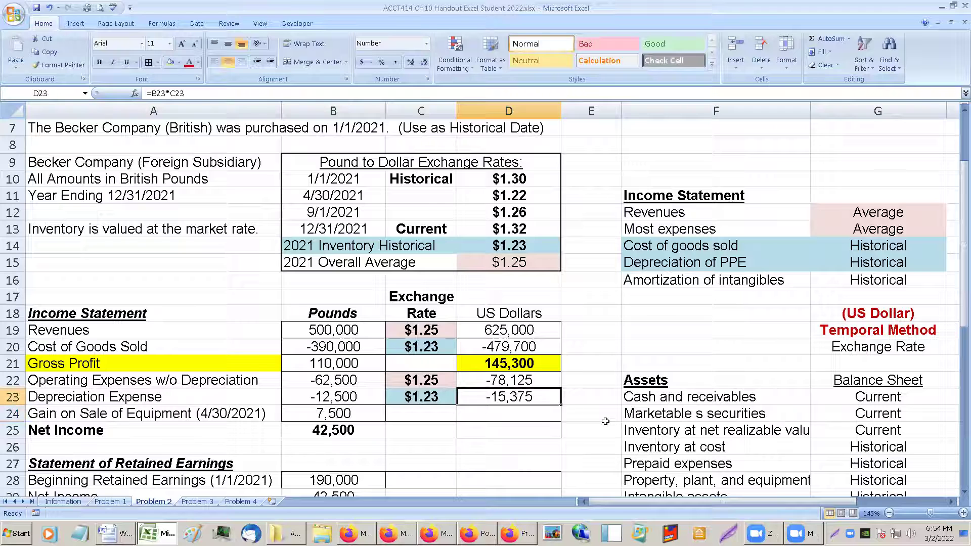
- Shade the 4/30/2021 exchange rate row in B11:D11 light green to mark the equipment sale date
key(Down)
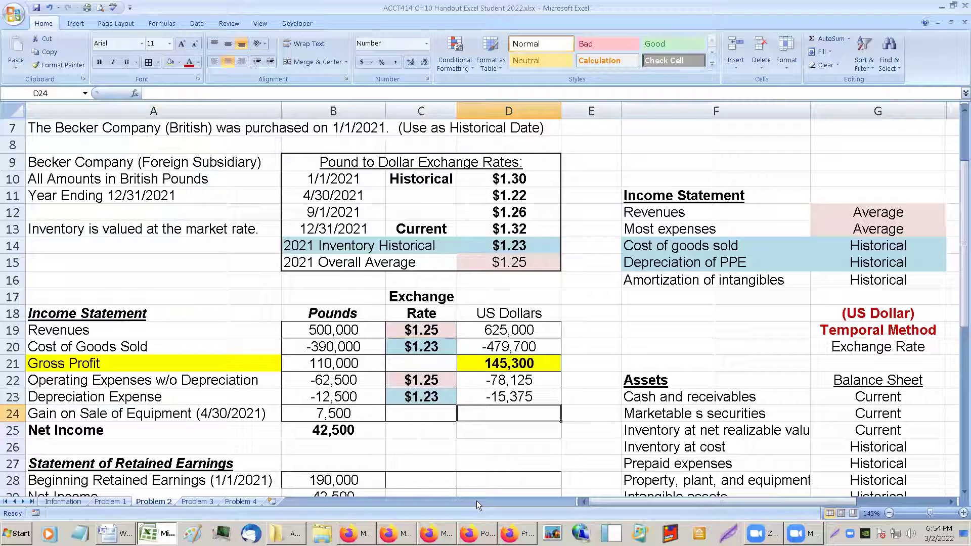
click(441, 413)
click(475, 413)
click(436, 413)
click(240, 416)
click(399, 413)
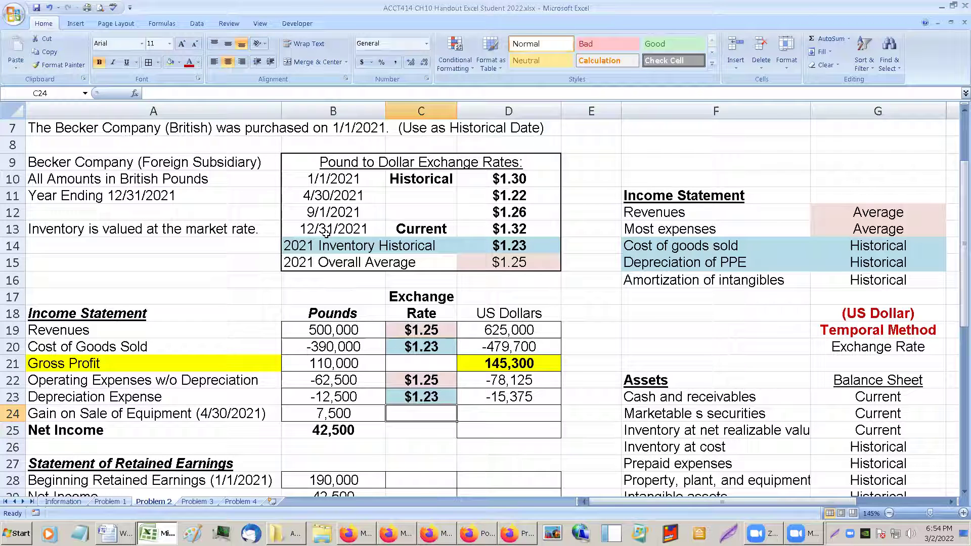
drag(330, 197, 487, 196)
click(179, 61)
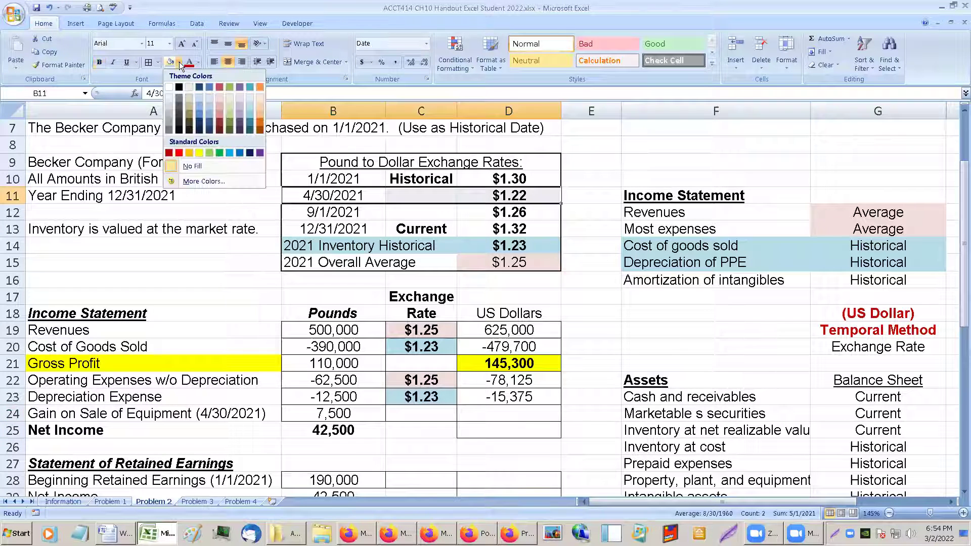
click(229, 107)
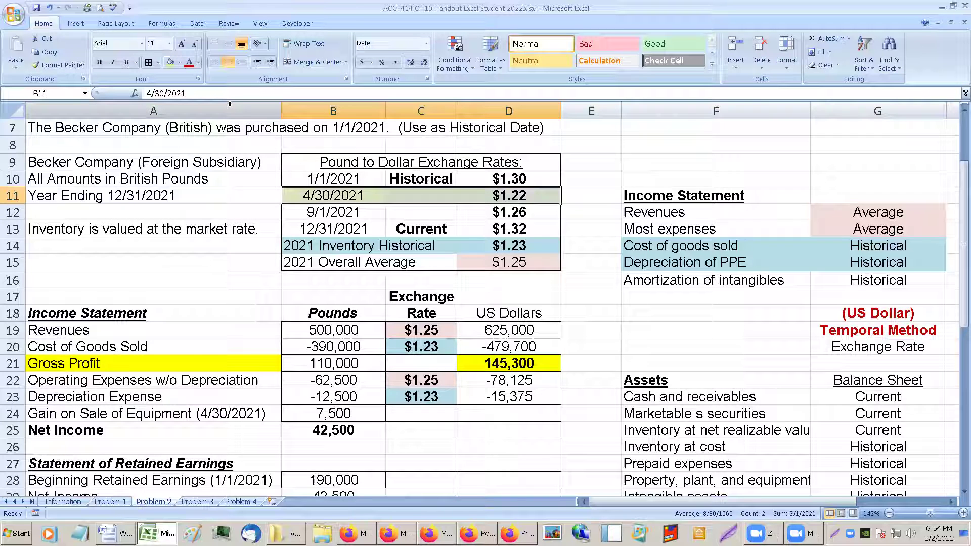
- Assign the 4/30/2021 rate to Gain on Sale of Equipment by entering =D11 in C24, and shade the cell light green
click(459, 411)
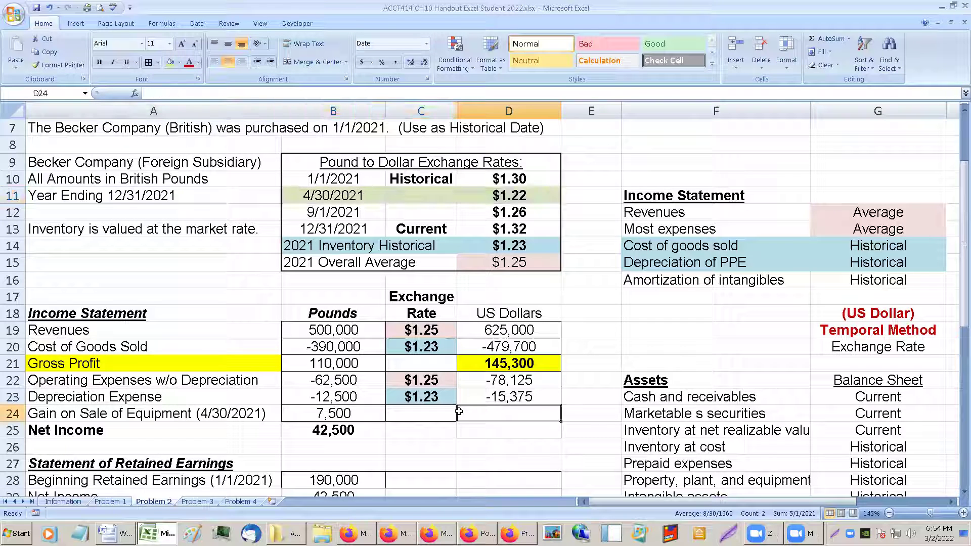
click(414, 412)
text(=)
click(522, 196)
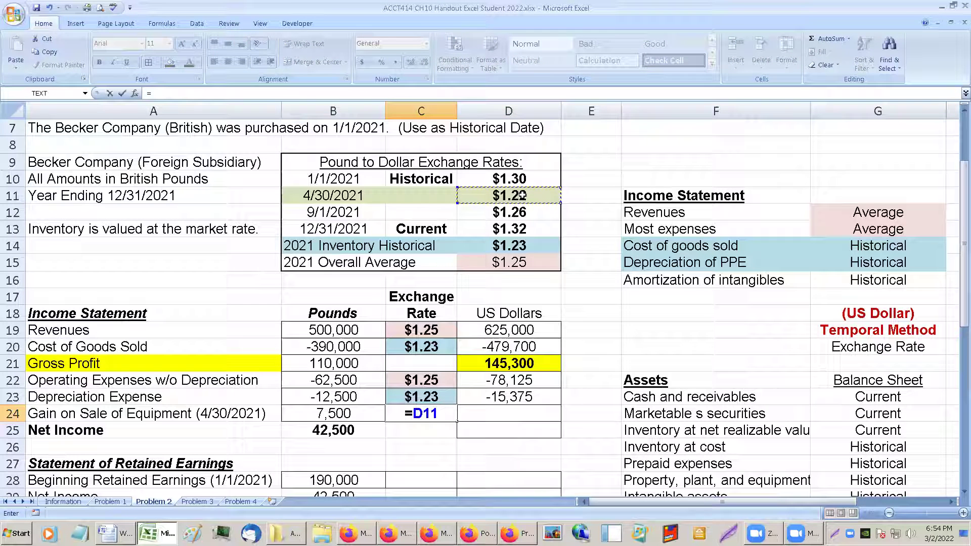
key(Return)
click(427, 415)
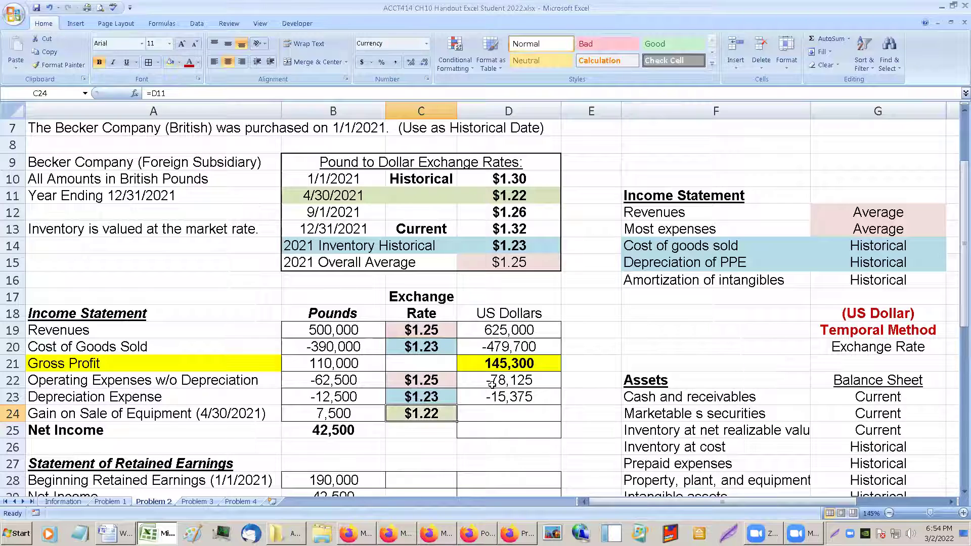
- Translate Gain on Sale of Equipment into US dollars by entering =B24*C24 in D24
click(504, 412)
text(=)
key(Left)
key(Left)
text(*)
key(Left)
key(Return)
- Total the translated Net Income in D25 by summing D21:D24
click(504, 413)
drag(504, 360, 506, 430)
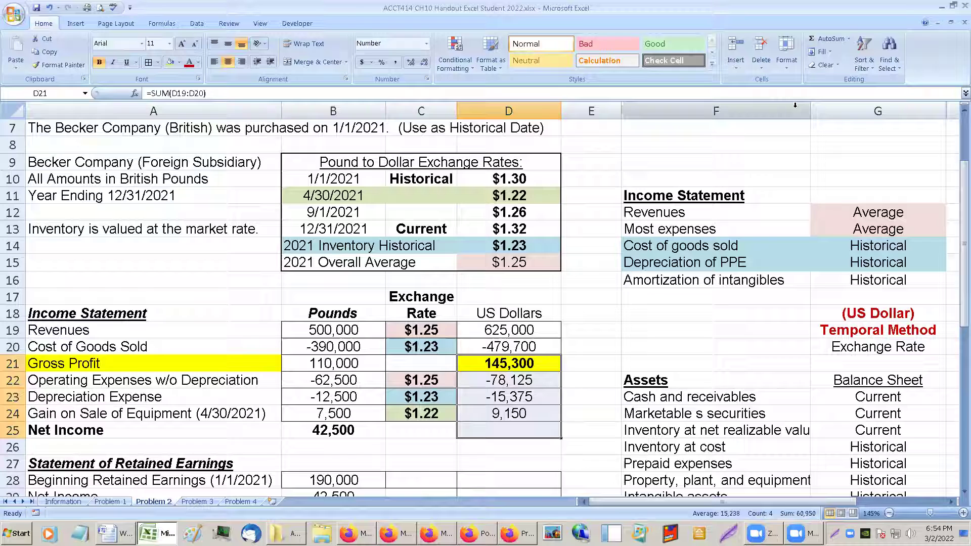
click(827, 39)
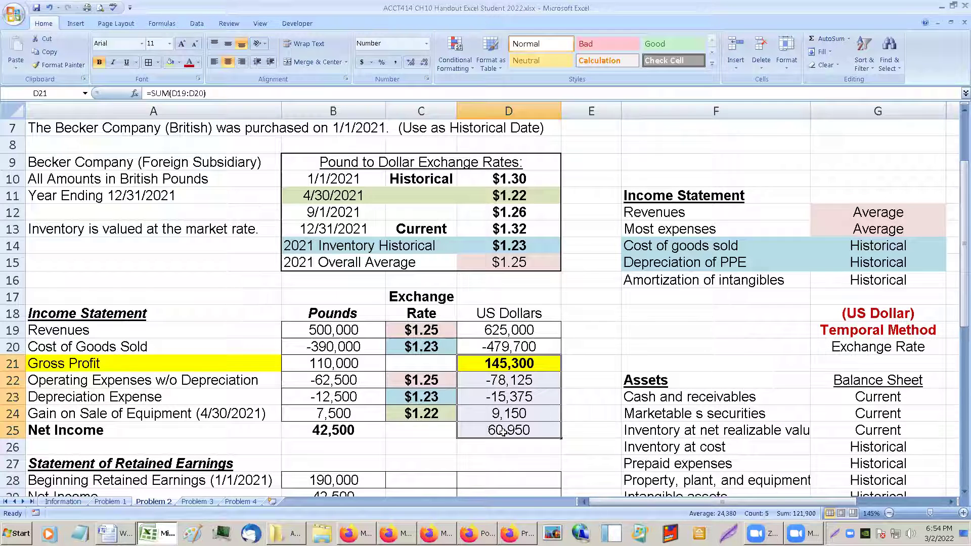
- Make the Net Income total in D25 bold and shade the cell yellow
click(502, 430)
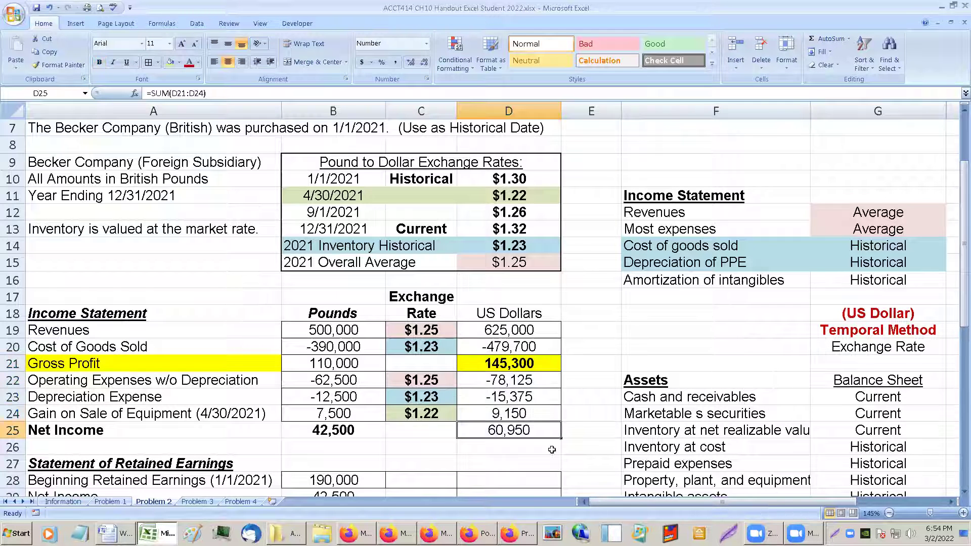
click(99, 64)
click(405, 302)
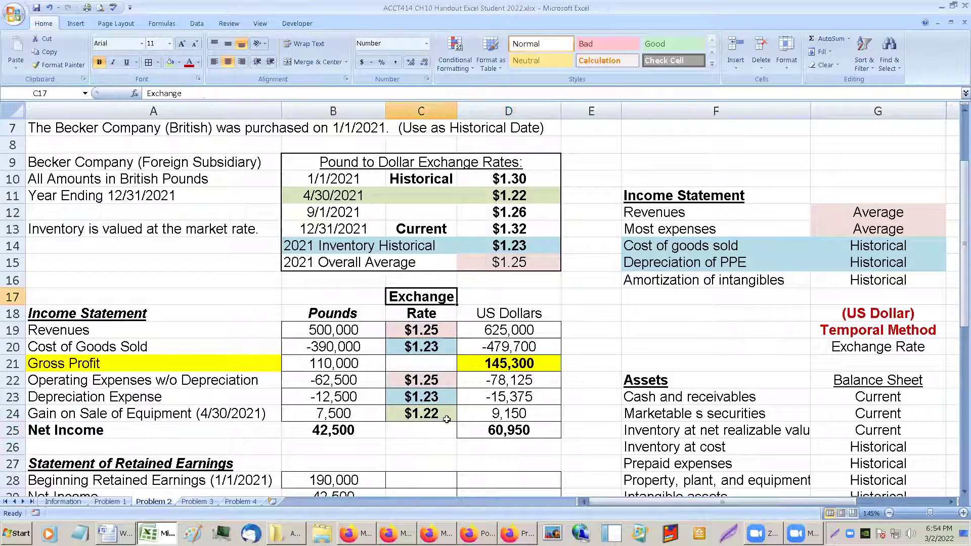
click(475, 430)
scroll(459, 420, down, 1)
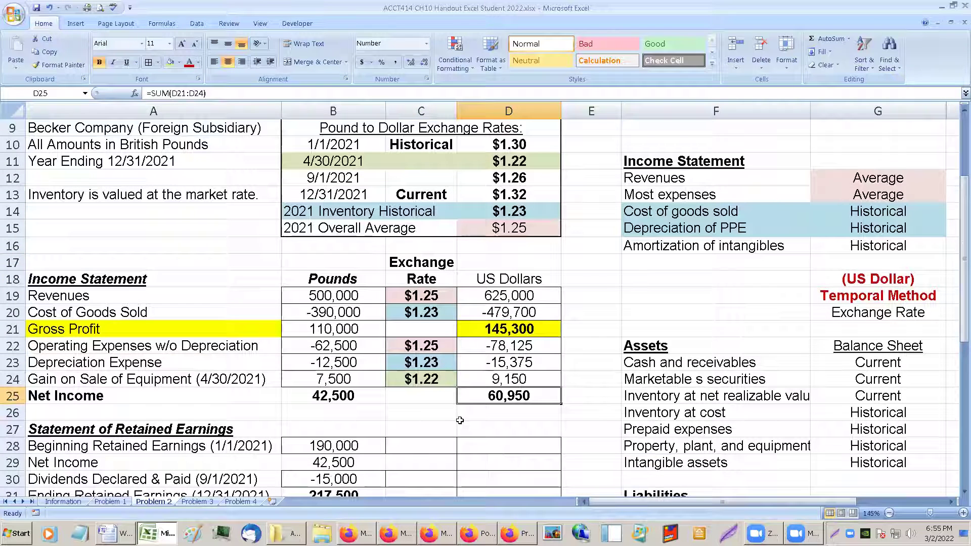
click(180, 62)
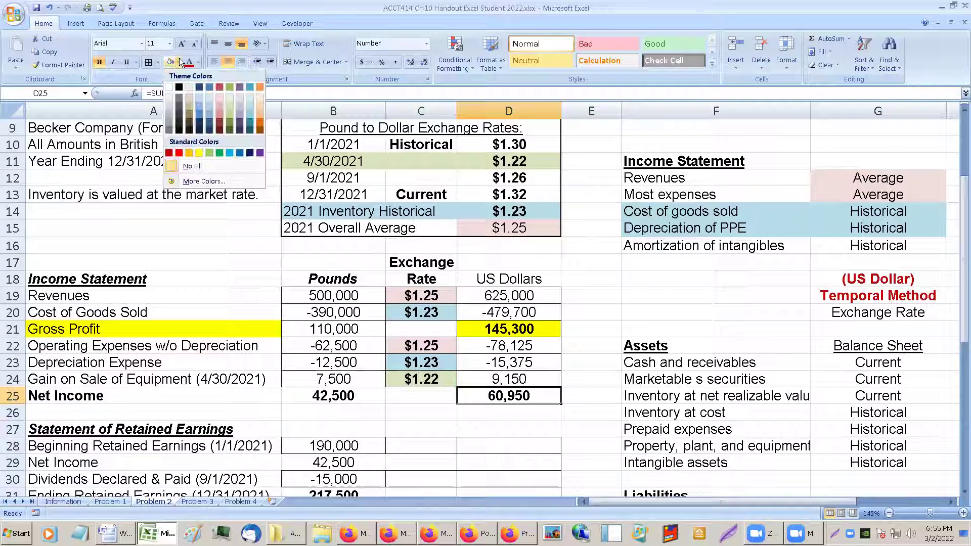
click(198, 152)
click(392, 418)
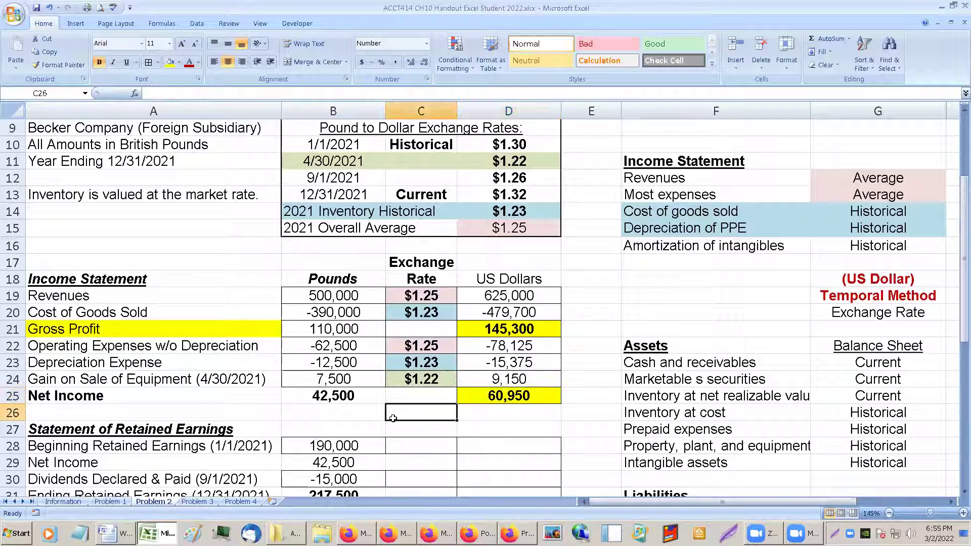
- Examine the Temporal Method rate list for balance sheet and equity items against the blank Statement of Retained Earnings rows
click(544, 428)
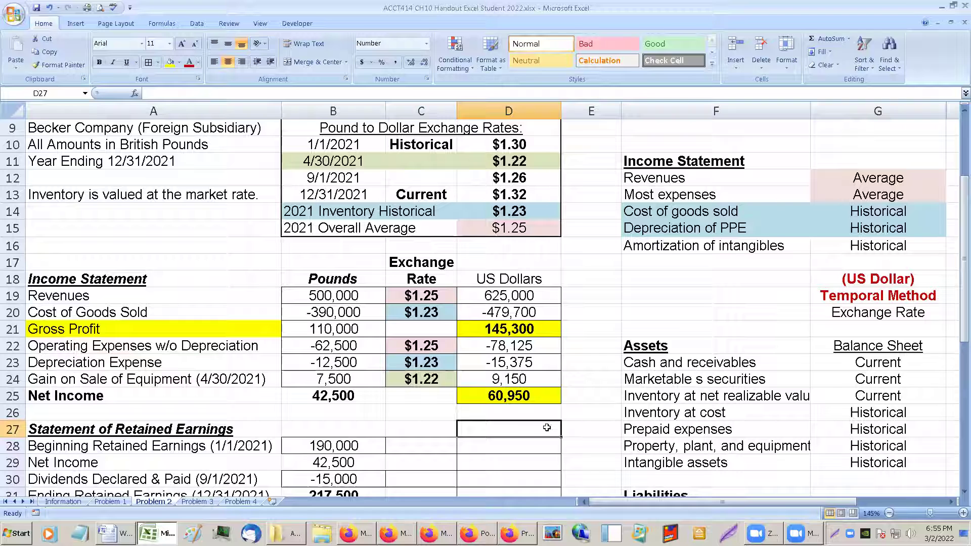
scroll(549, 427, down, 1)
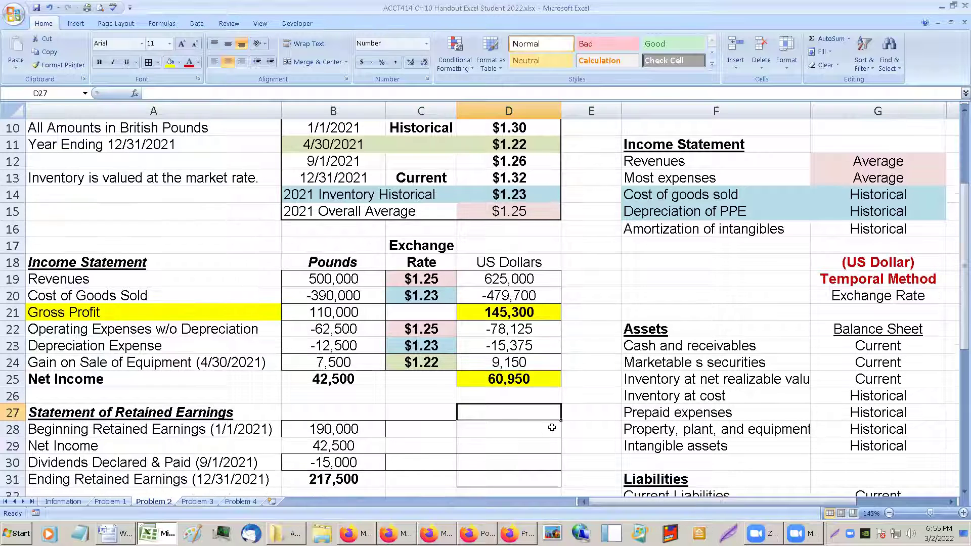
click(740, 428)
scroll(741, 425, down, 2)
scroll(742, 423, down, 2)
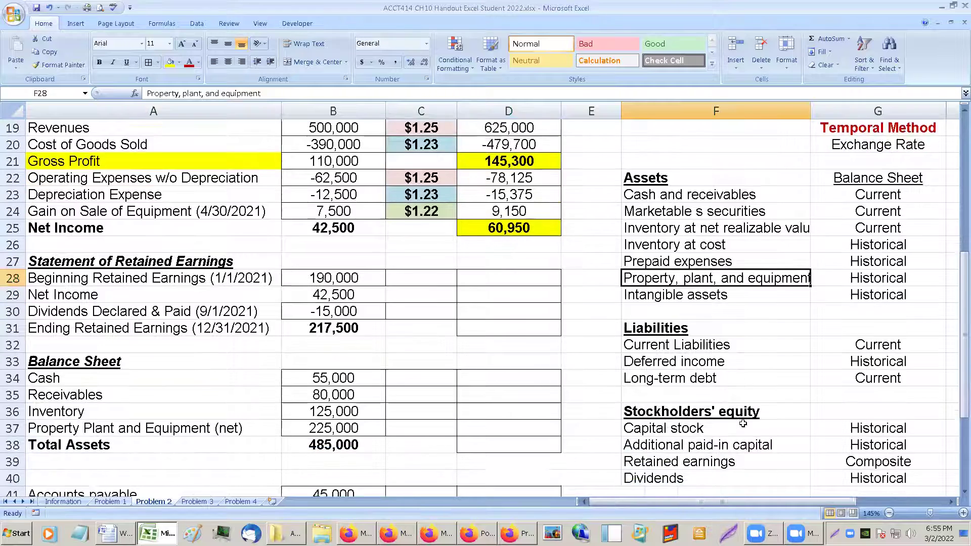
scroll(740, 426, up, 1)
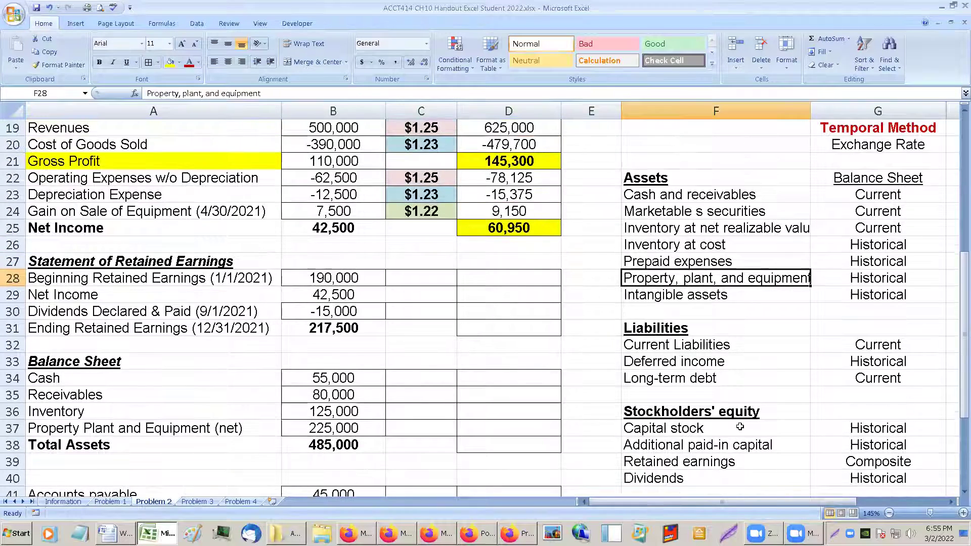
scroll(740, 427, up, 1)
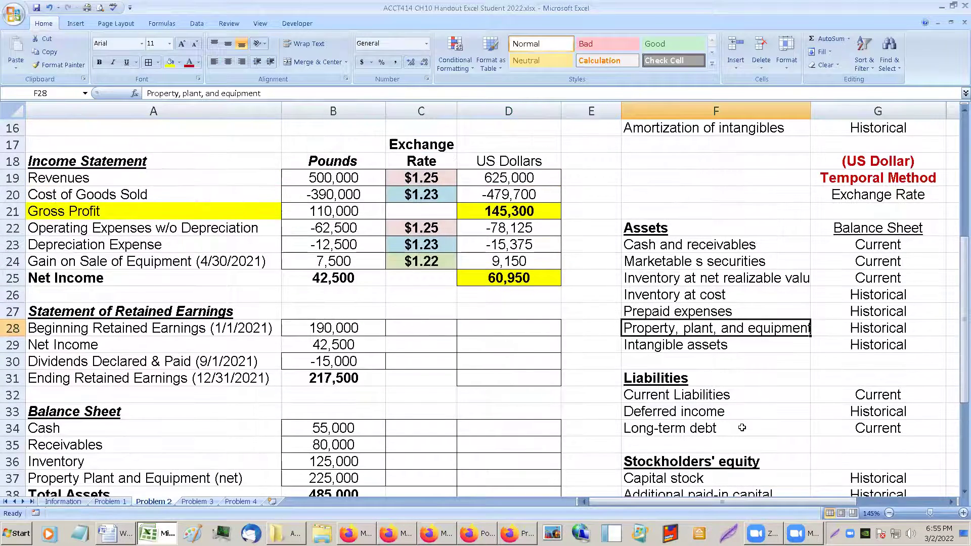
scroll(742, 428, up, 1)
right_click(741, 427)
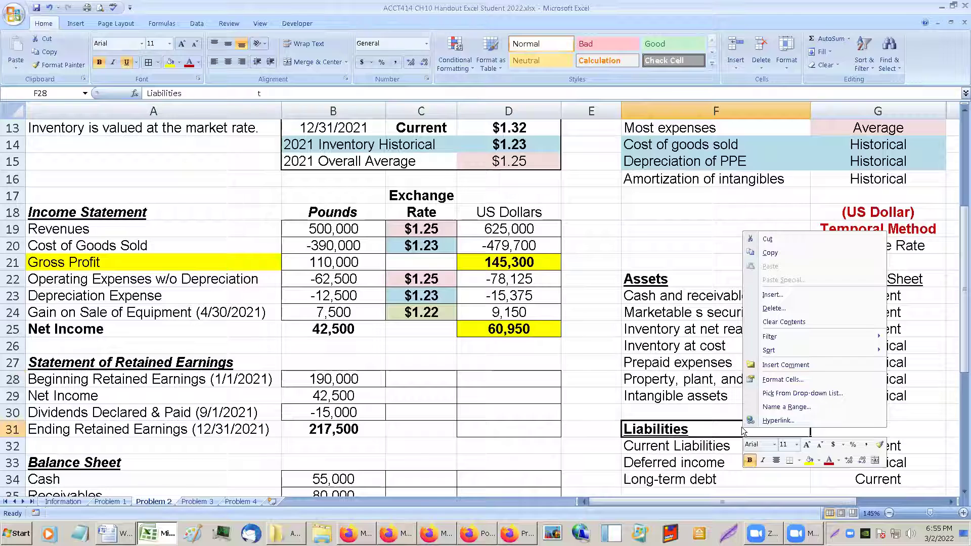
click(430, 375)
click(428, 375)
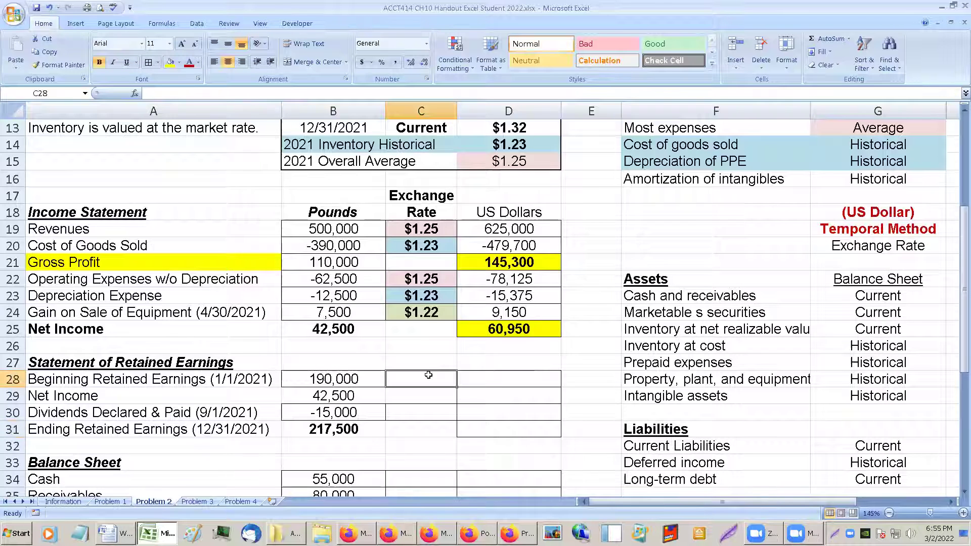
scroll(586, 391, down, 2)
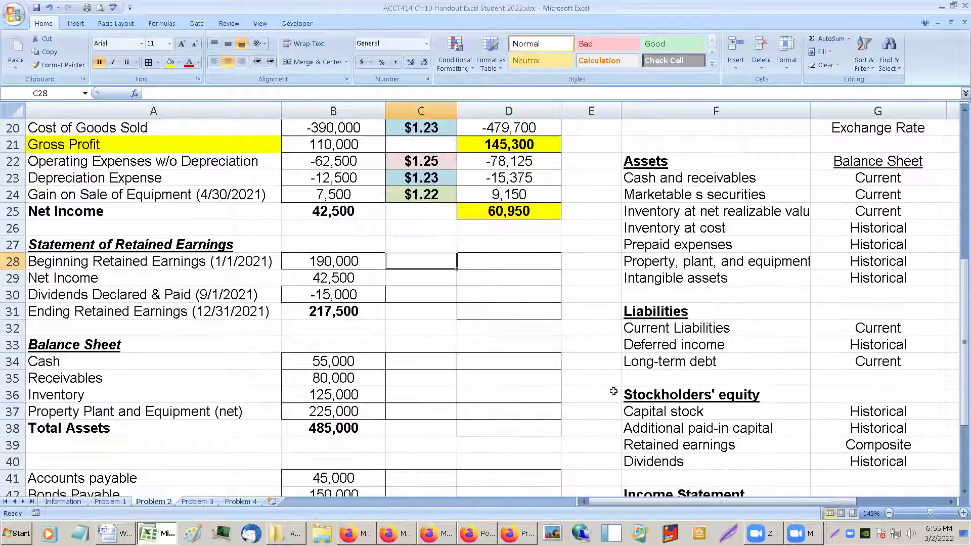
scroll(382, 299, up, 3)
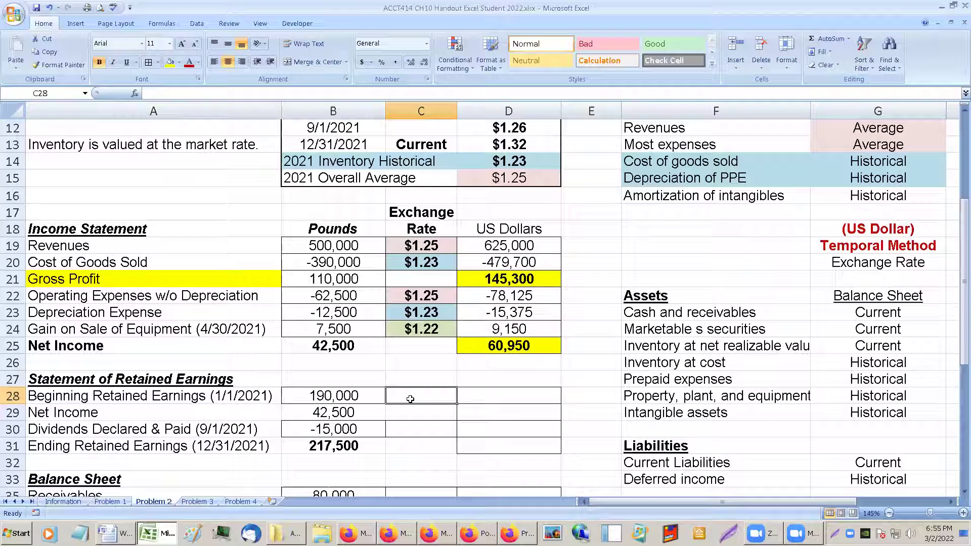
click(408, 413)
click(407, 432)
click(407, 449)
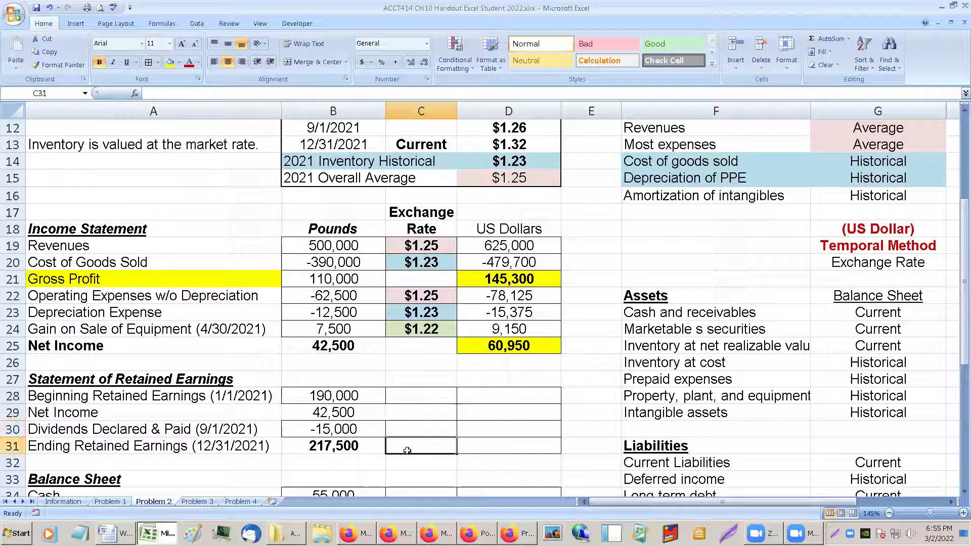
click(405, 432)
click(411, 393)
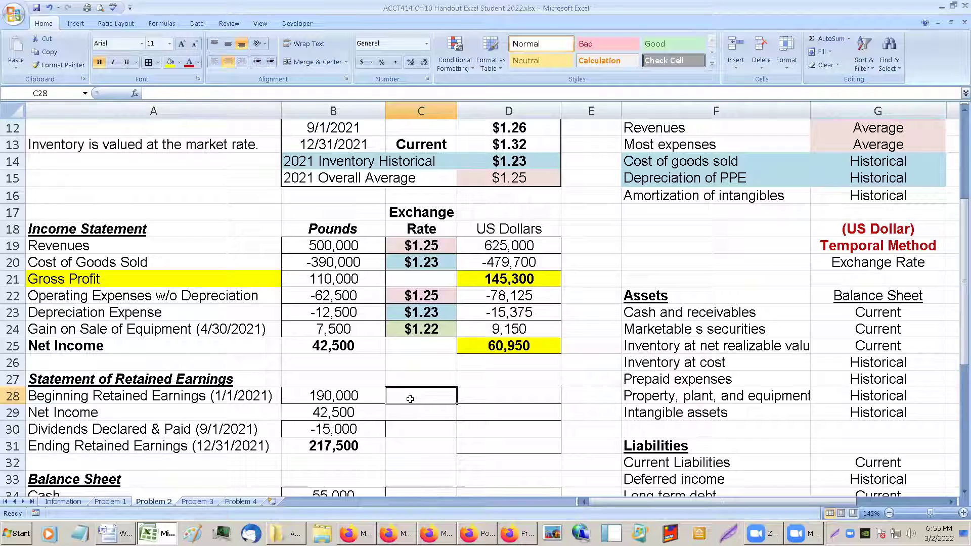
- Compare the translated income statement and Net Income on the Problem 1 sheet with those on Problem 2
click(116, 501)
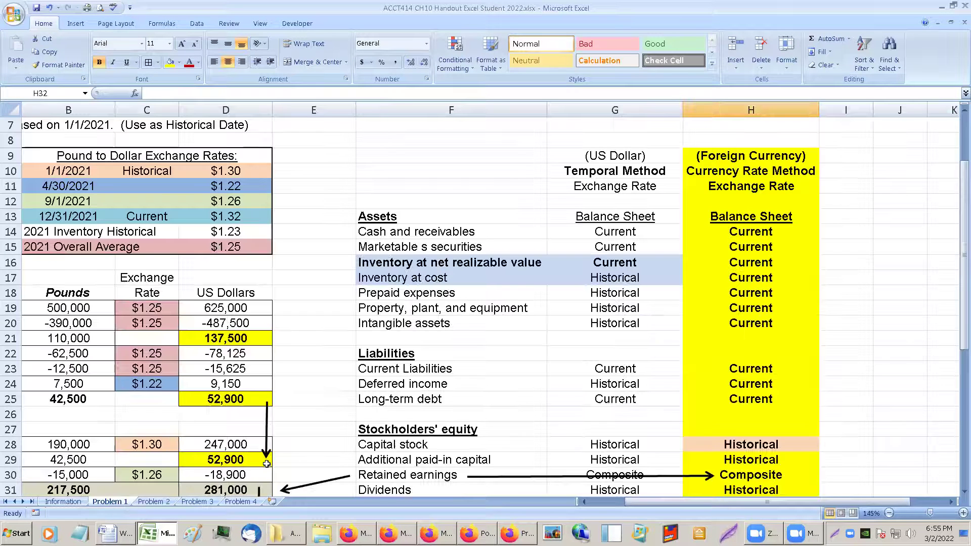
click(597, 501)
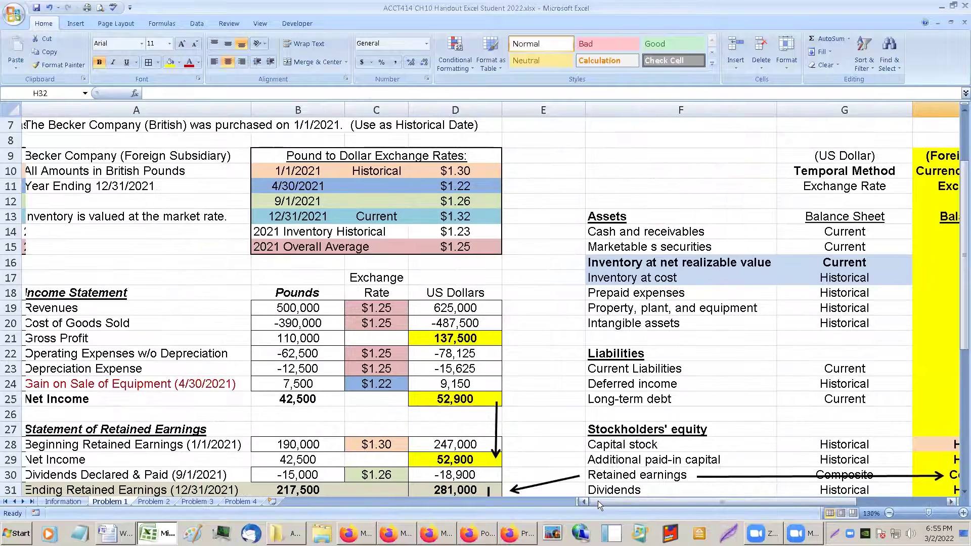
click(477, 399)
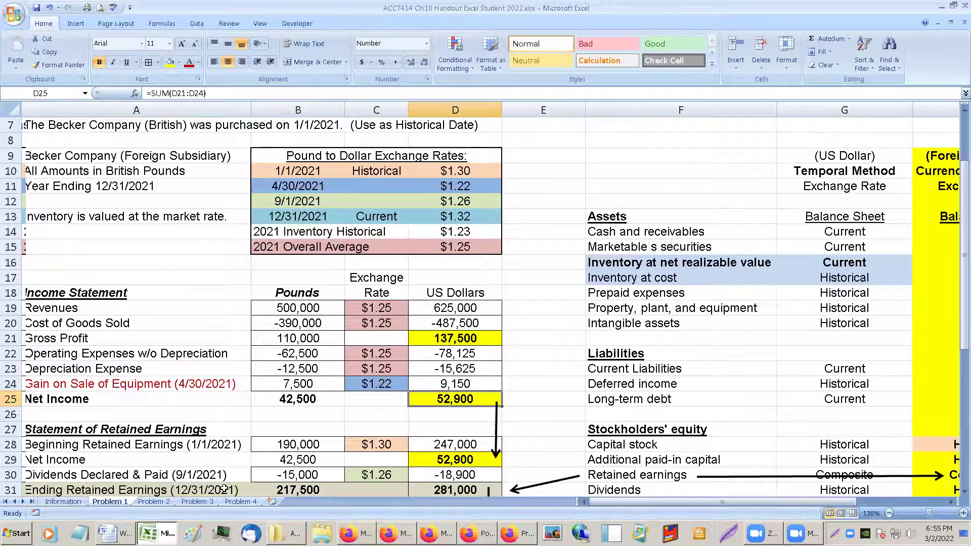
click(165, 502)
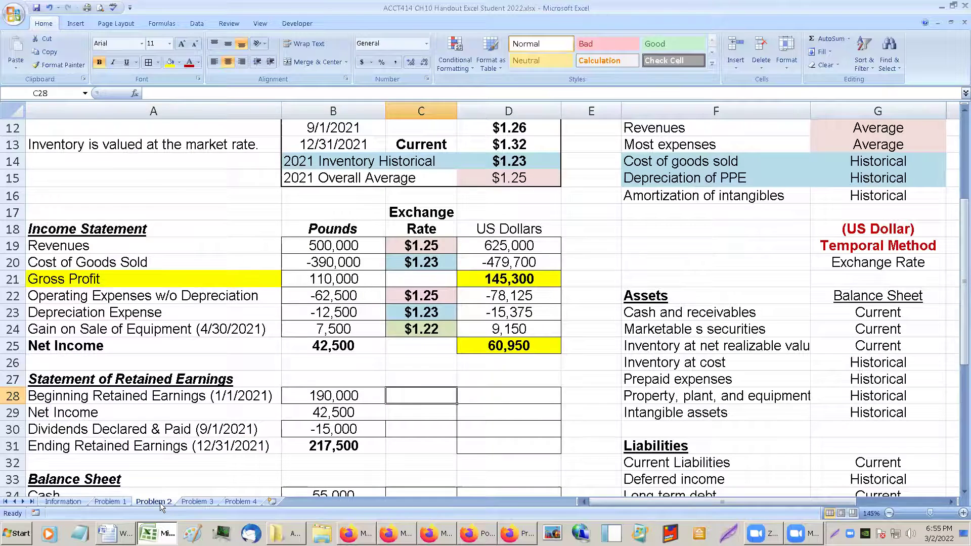
click(110, 502)
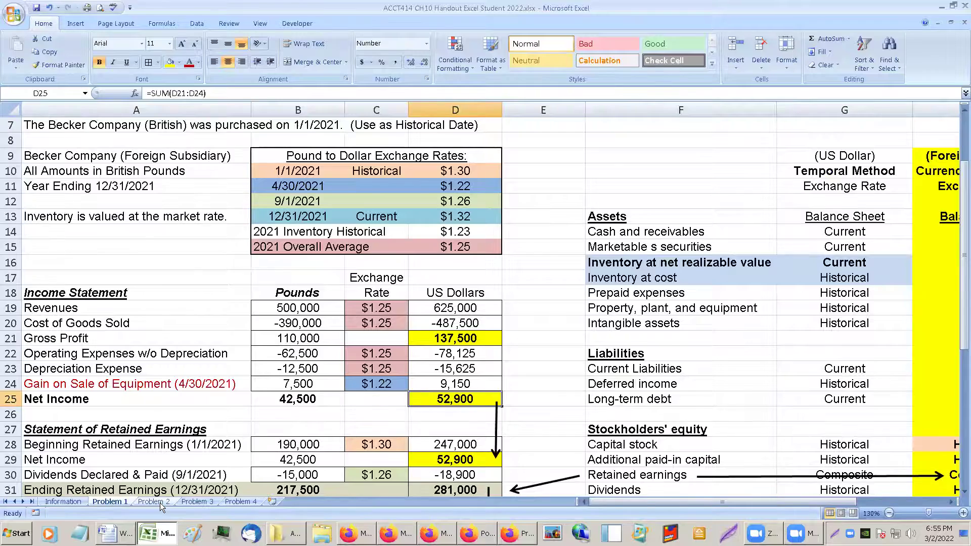
click(160, 502)
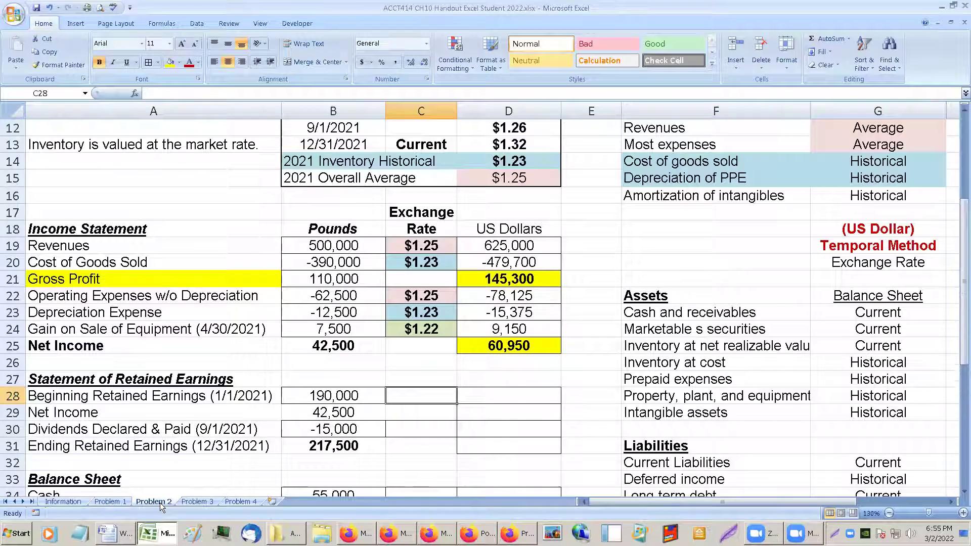
click(120, 500)
click(152, 503)
click(125, 502)
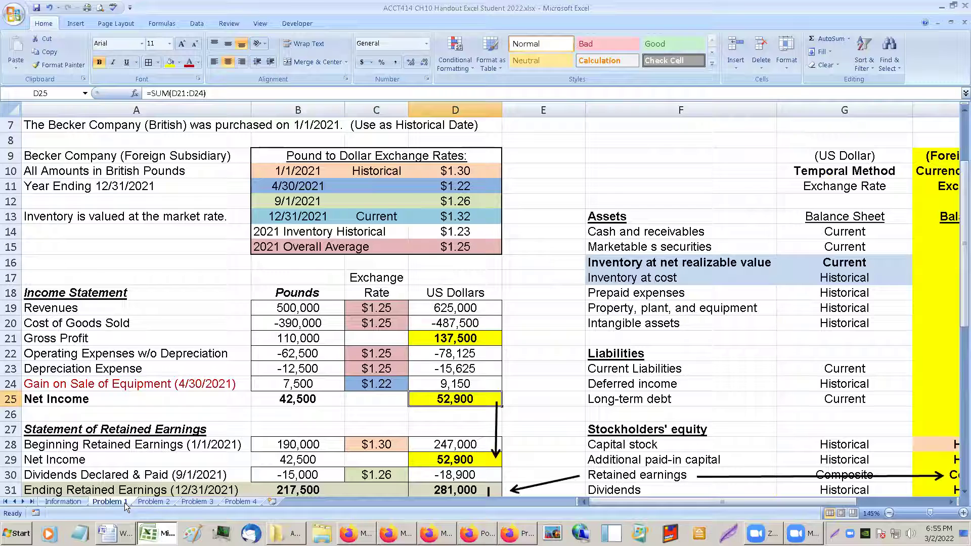
click(152, 502)
click(480, 374)
click(435, 394)
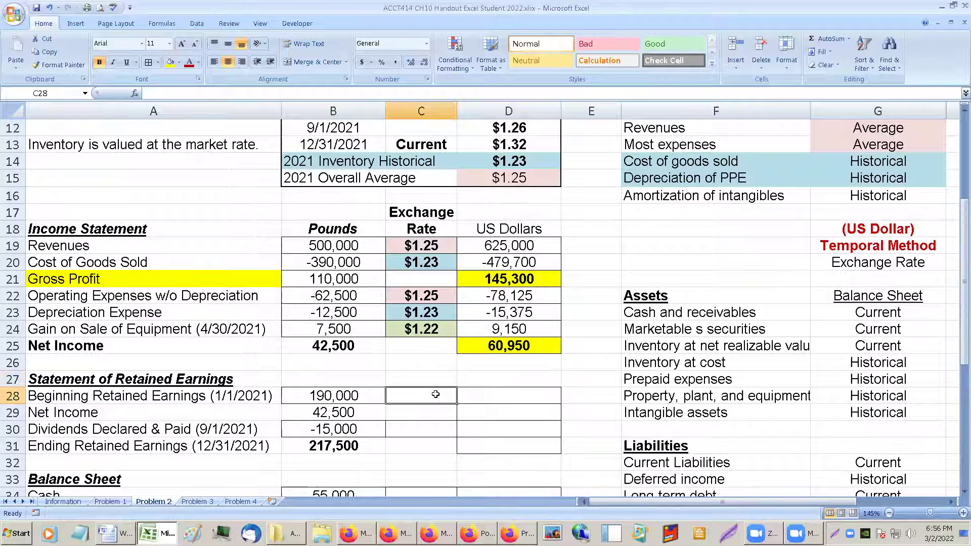
- Try shading the 1/1/2021 historical exchange rate row in B10:D10 tan
scroll(437, 393, up, 2)
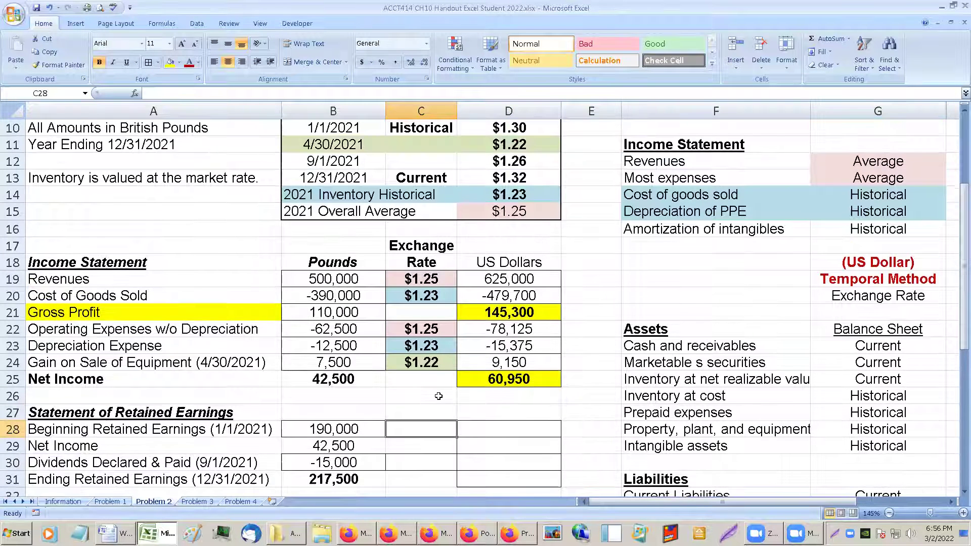
drag(328, 195, 495, 192)
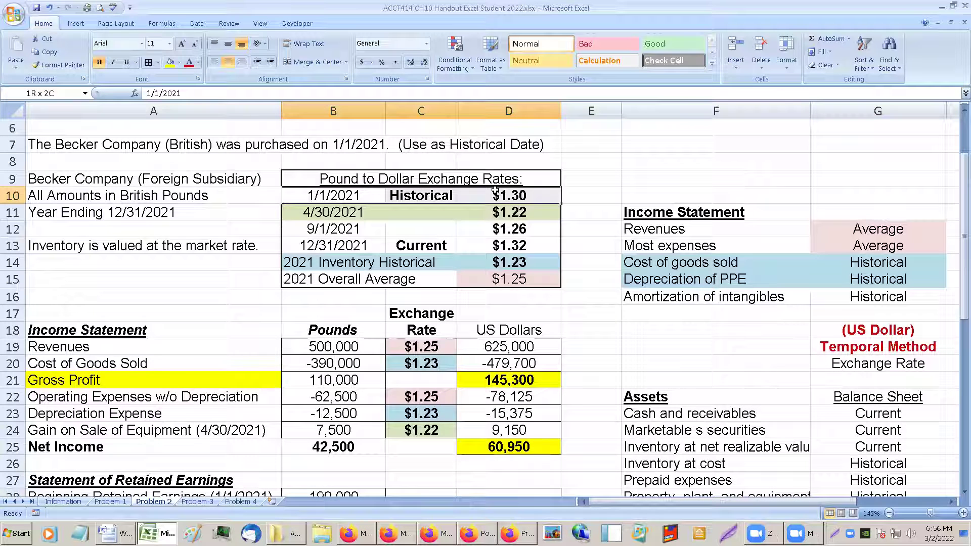
right_click(489, 195)
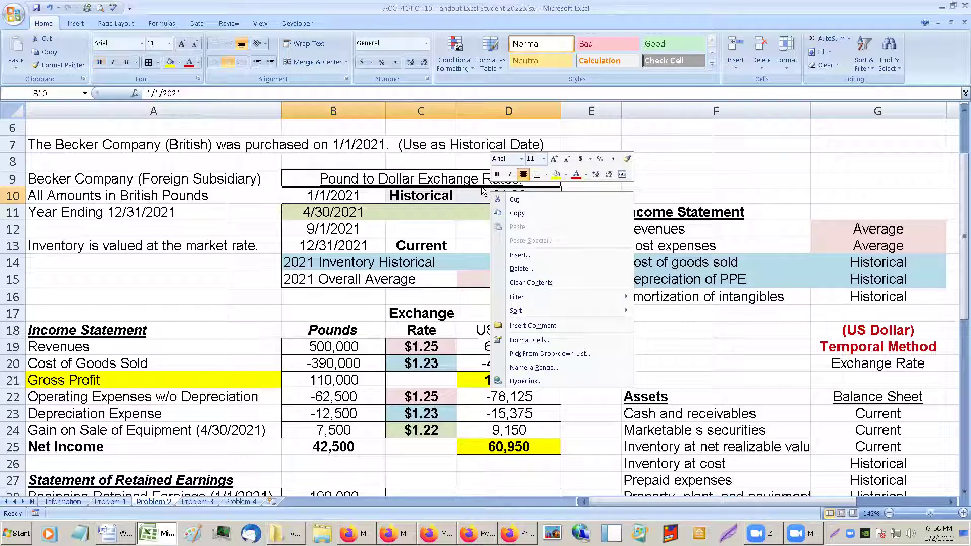
click(179, 63)
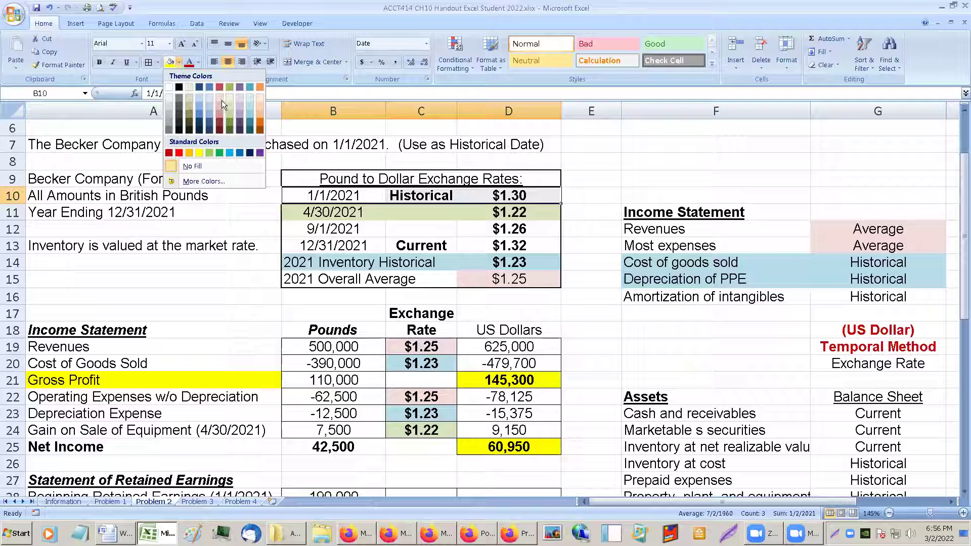
click(188, 99)
click(360, 229)
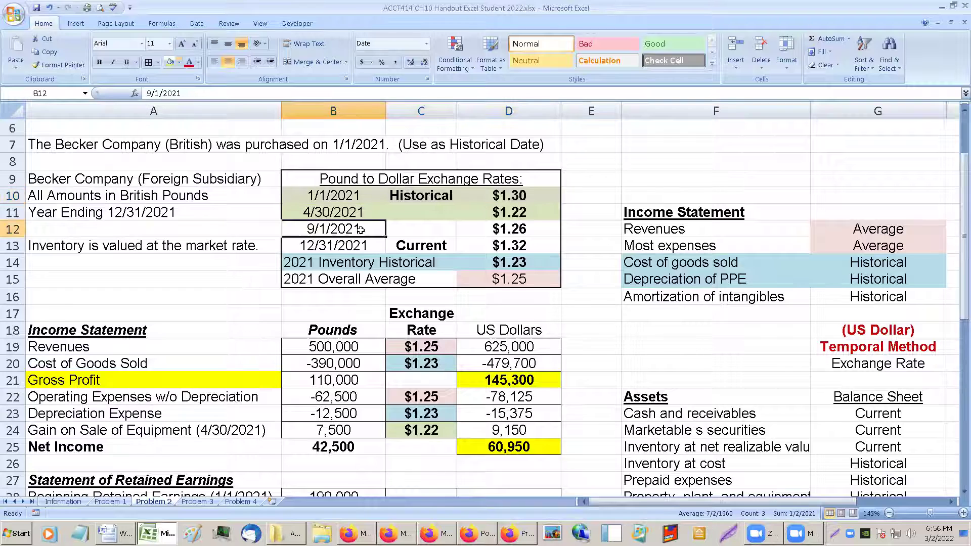
- Shade the 1/1/2021 historical exchange rate row in B10:D10 light purple
drag(333, 196, 473, 195)
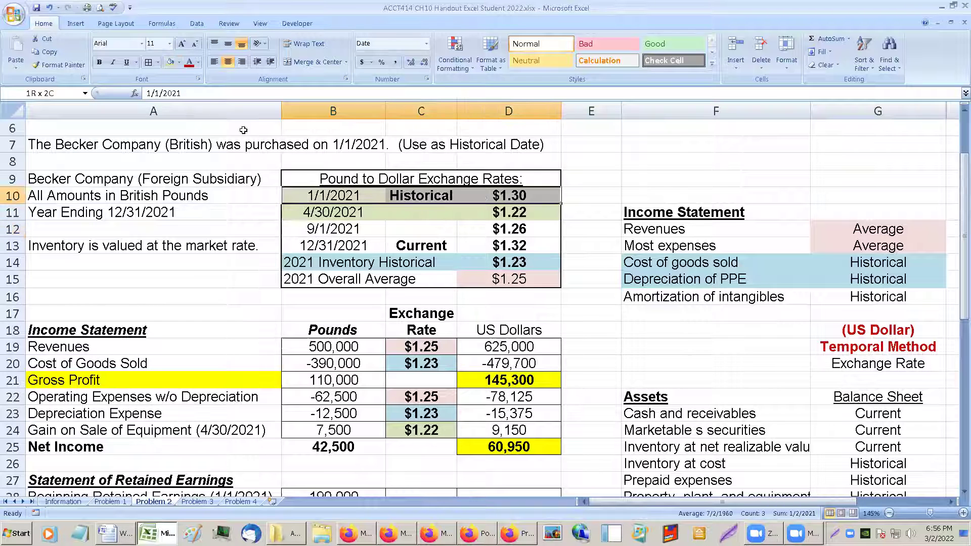
click(179, 63)
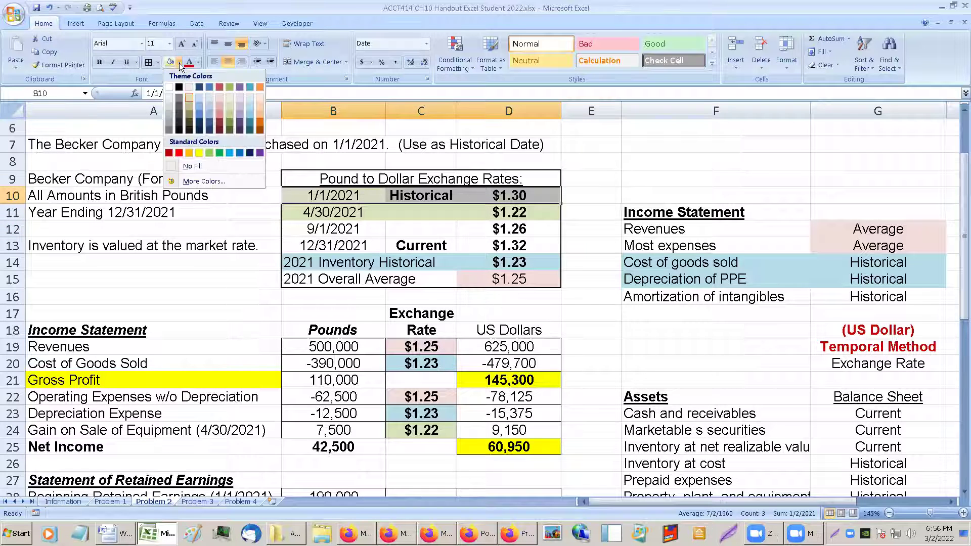
click(242, 103)
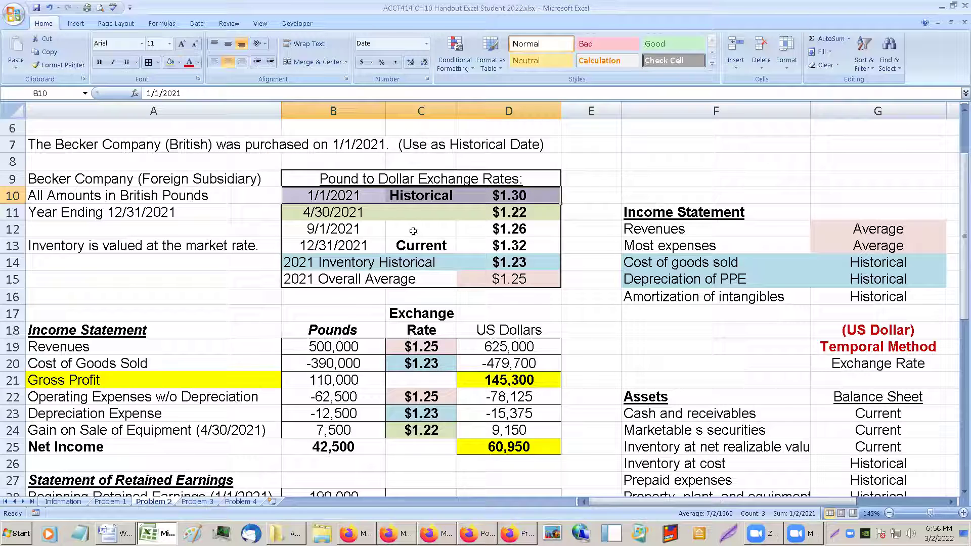
click(177, 63)
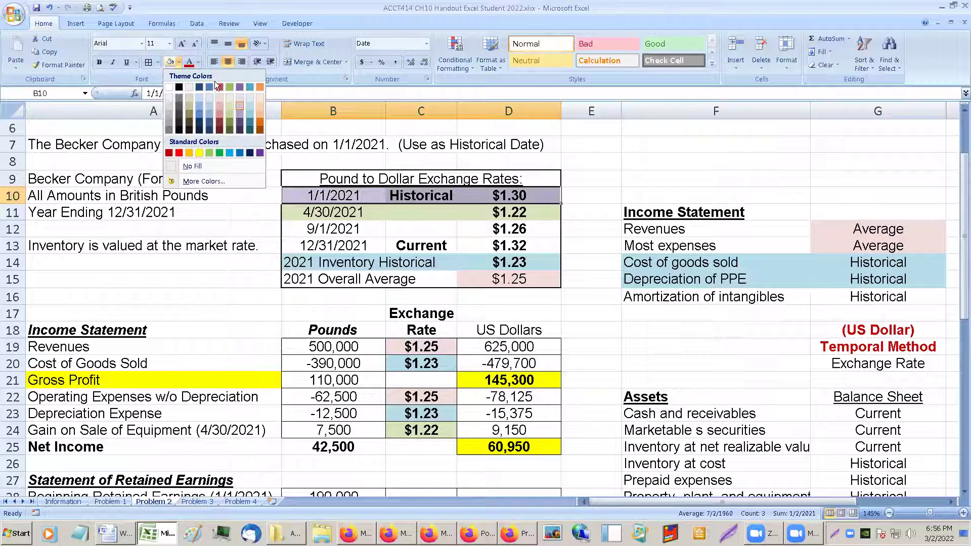
click(243, 97)
click(413, 198)
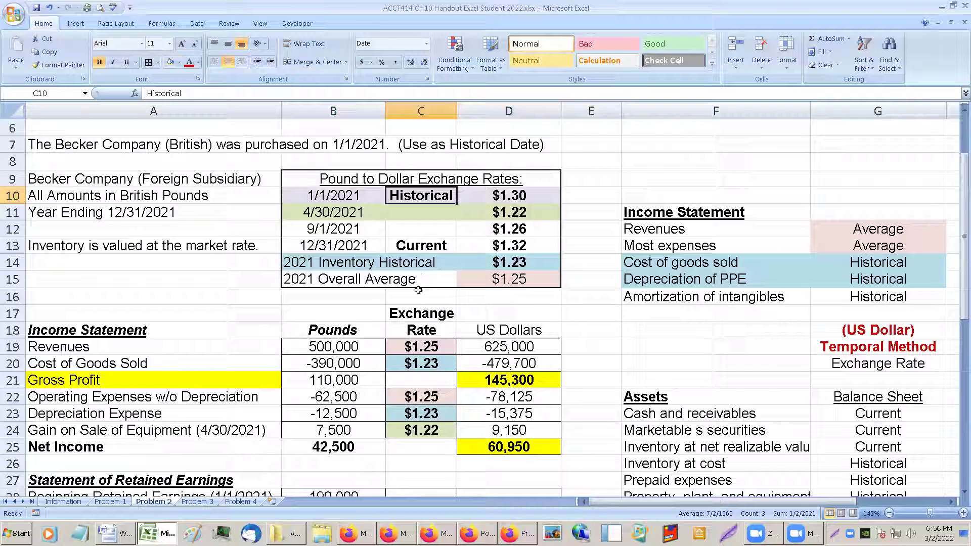
- Link the Beginning Retained Earnings rate in C28 to the 1/1/2021 rate in D10 and shade the cell light purple
scroll(418, 450, down, 1)
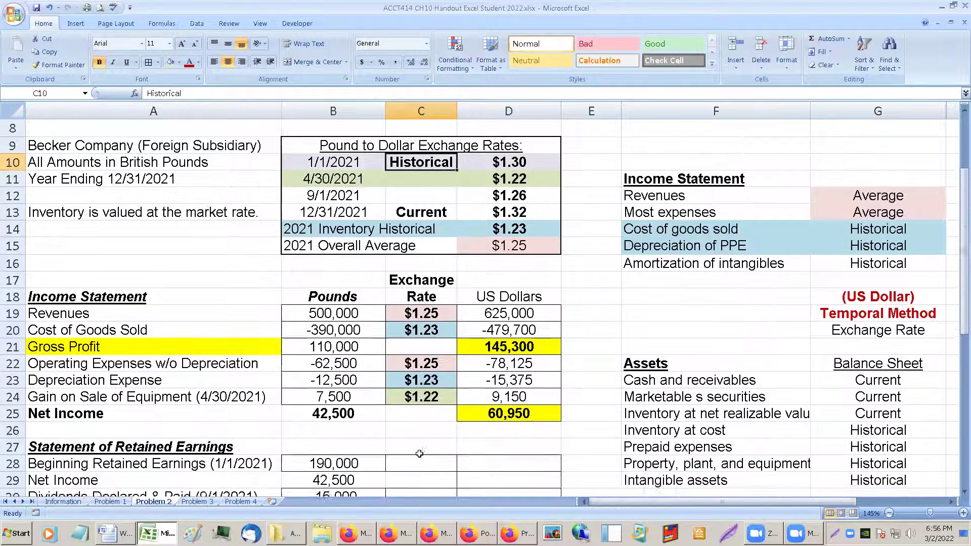
click(411, 450)
text(=)
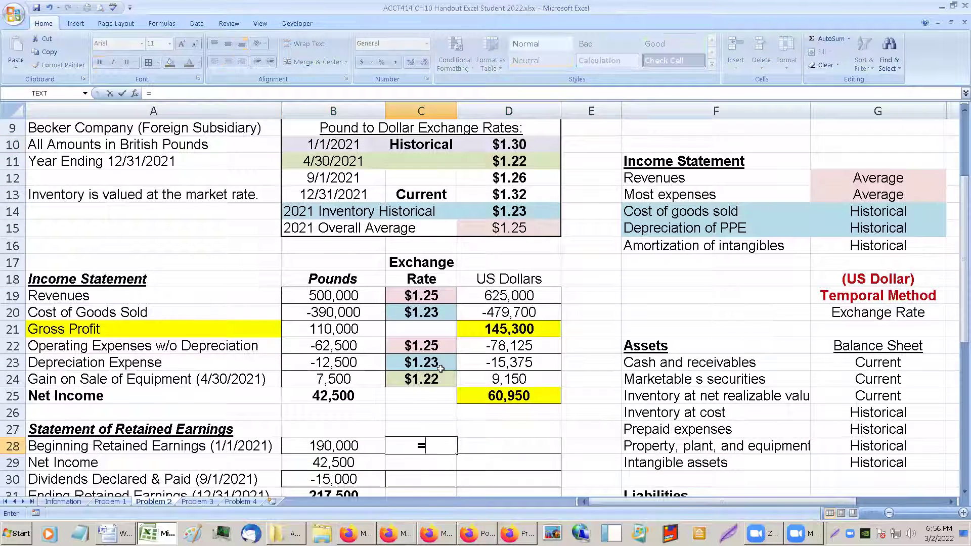
click(491, 146)
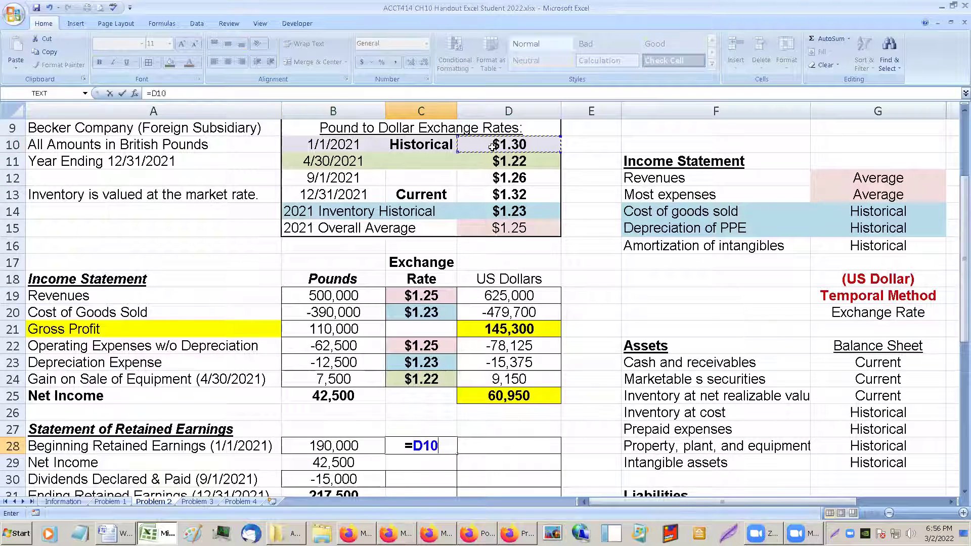
key(Return)
click(399, 447)
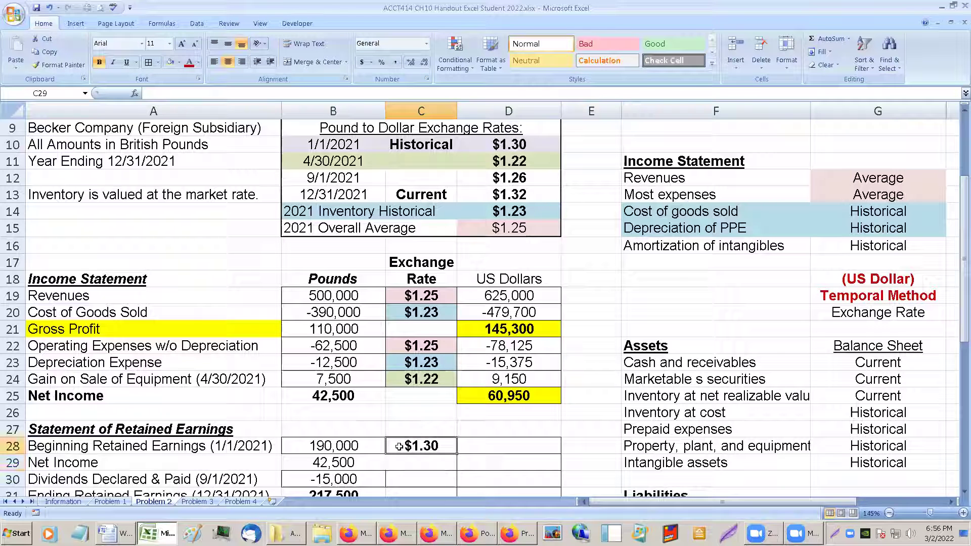
click(171, 65)
- Translate Beginning Retained Earnings into US dollars in D28 with the formula =B28*C28
click(488, 444)
scroll(505, 447, down, 1)
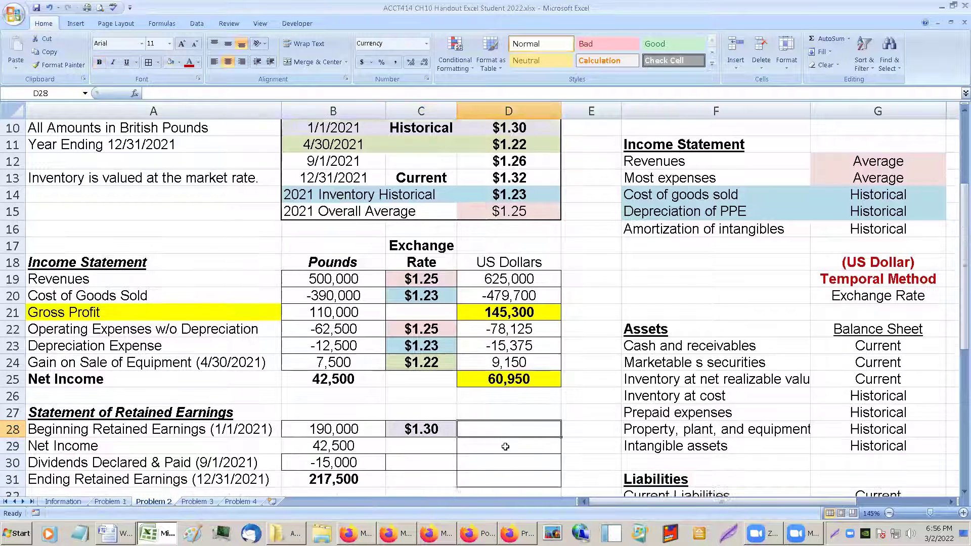
scroll(505, 446, down, 1)
text(=)
key(Left)
key(Left)
text(*)
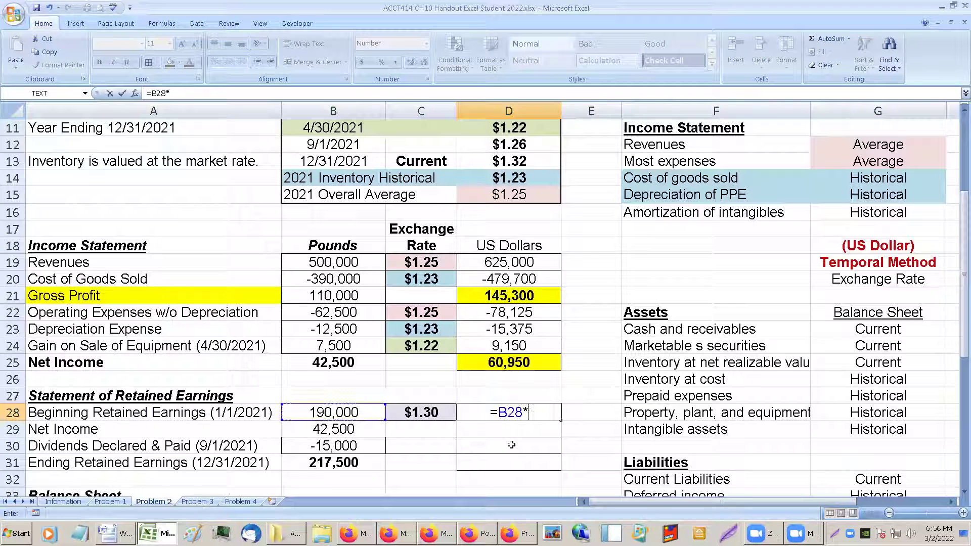
key(Left)
key(Return)
key(Up)
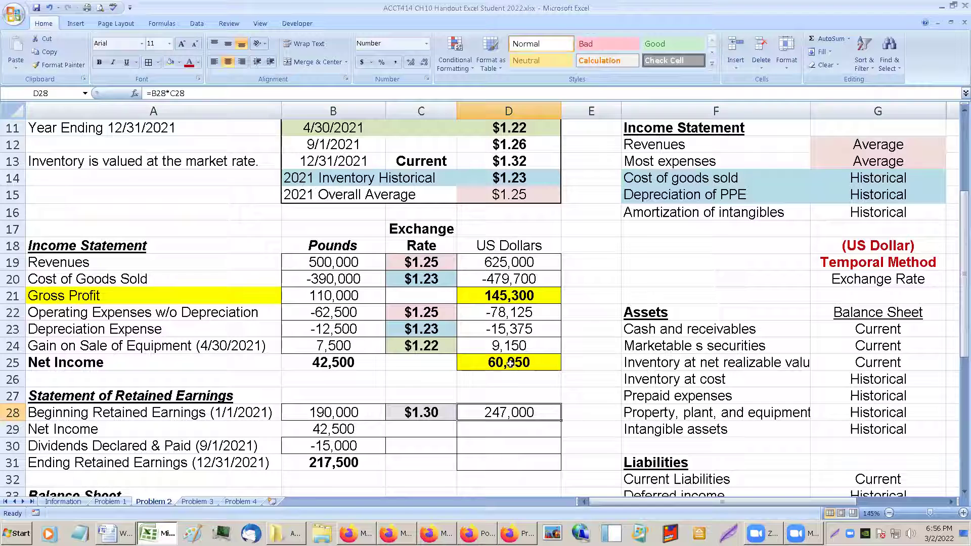
- Link Net Income in D29 of the Statement of Retained Earnings to D25, and format the cell bold with yellow shading
click(514, 430)
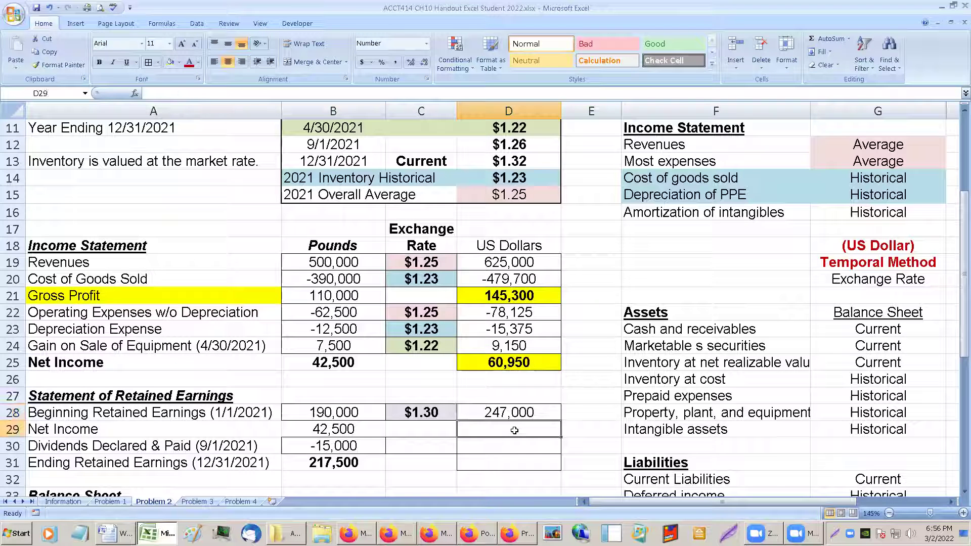
text(=)
click(509, 364)
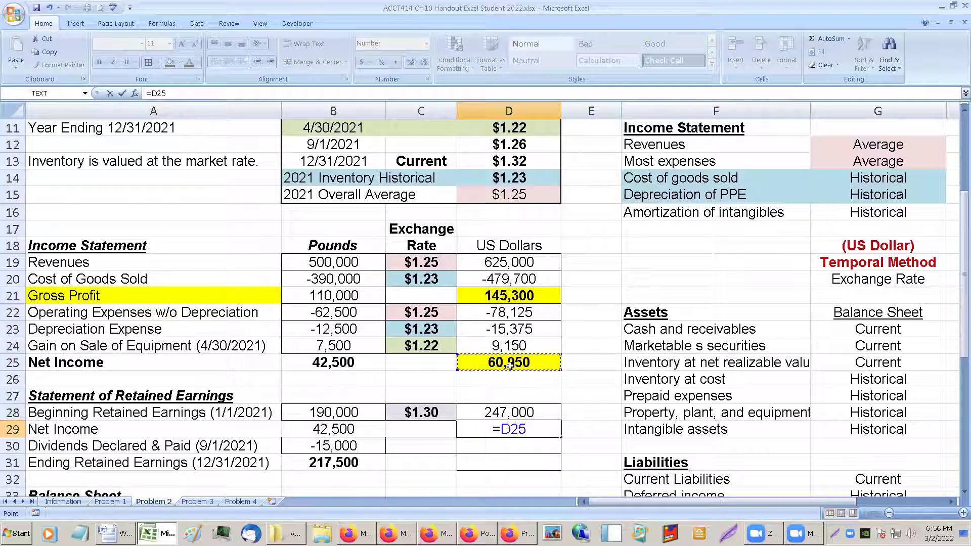
key(Return)
click(519, 428)
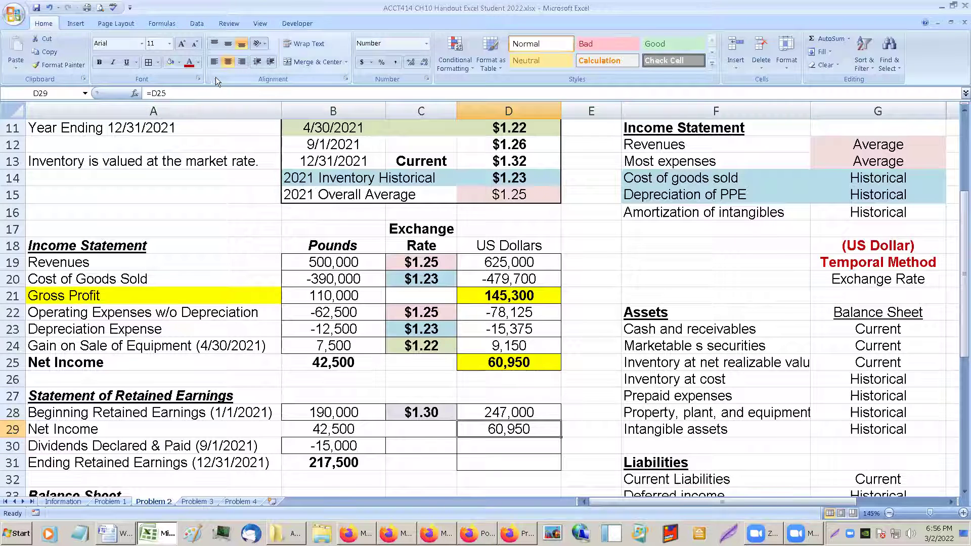
click(101, 64)
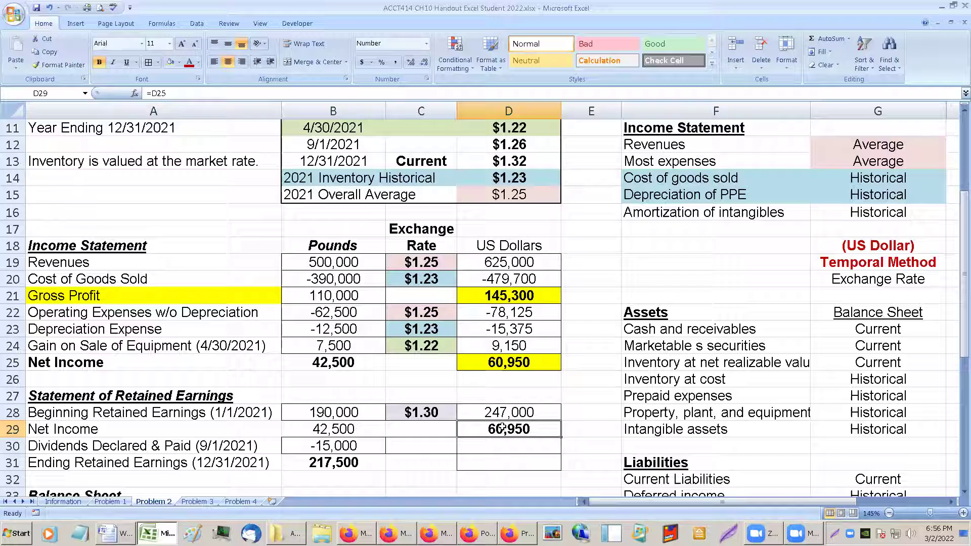
click(178, 62)
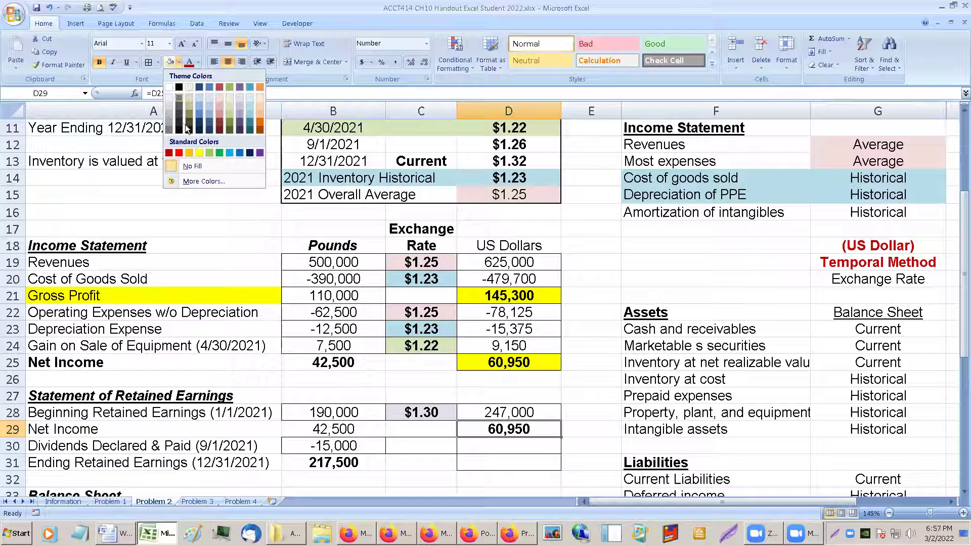
click(201, 151)
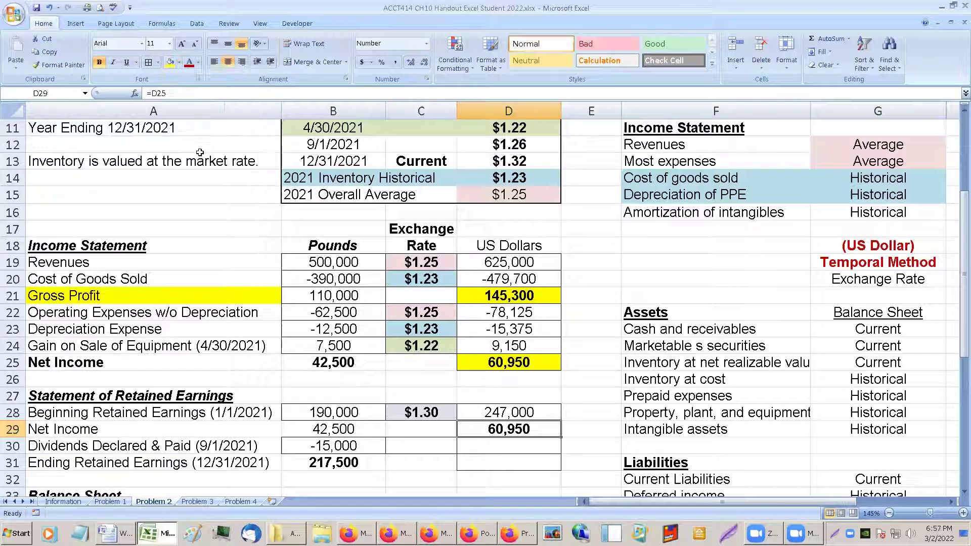
- Copy the Net Income arrow from the Problem 1 sheet to Problem 2 and position it from D25 down to D29
click(414, 448)
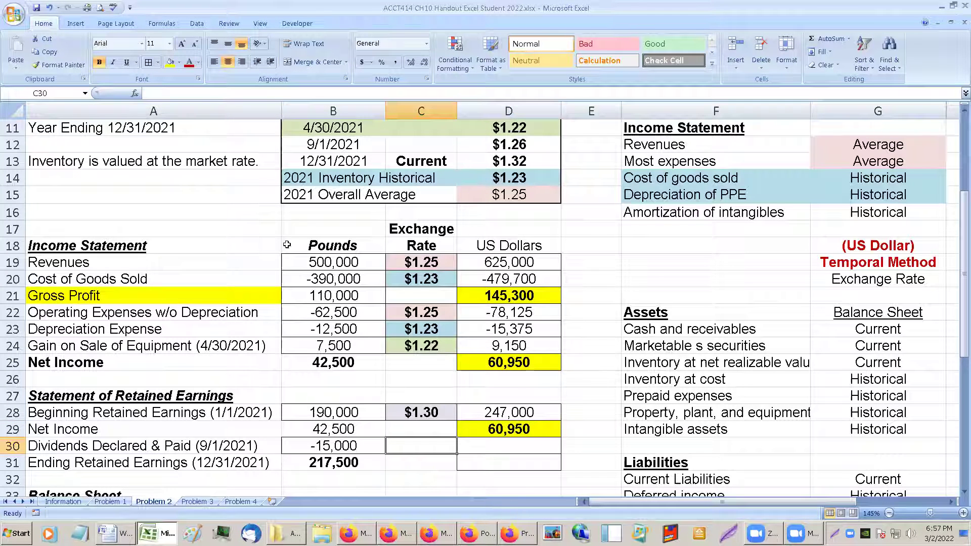
click(119, 502)
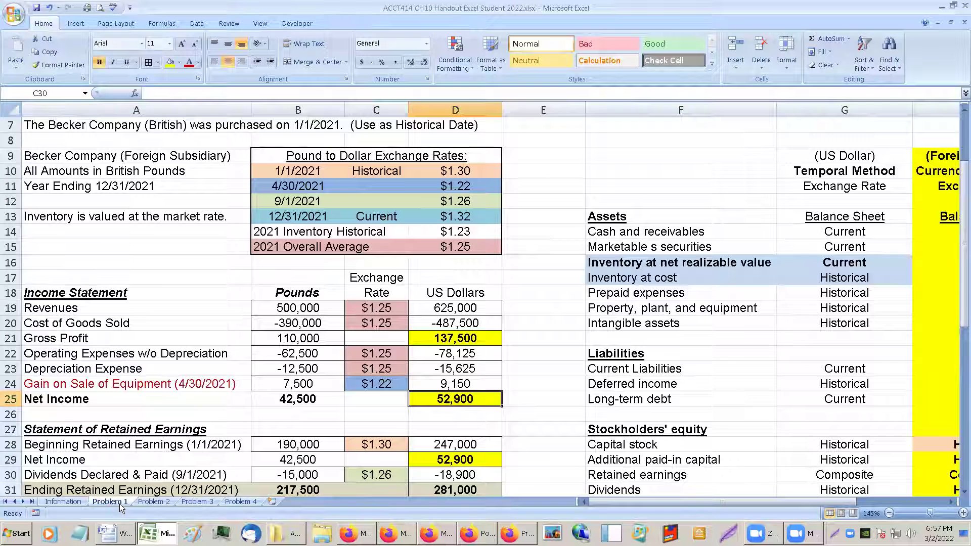
right_click(498, 432)
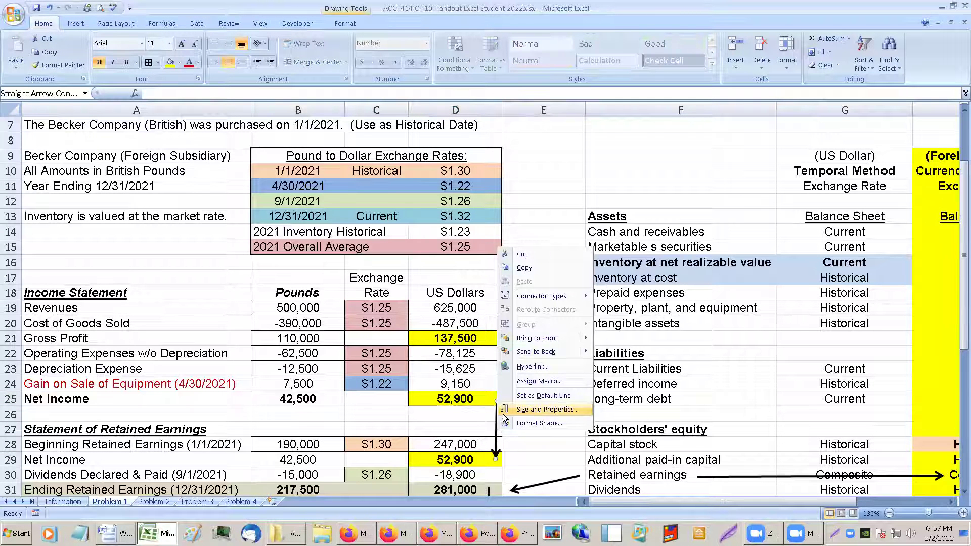
key(Escape)
click(152, 502)
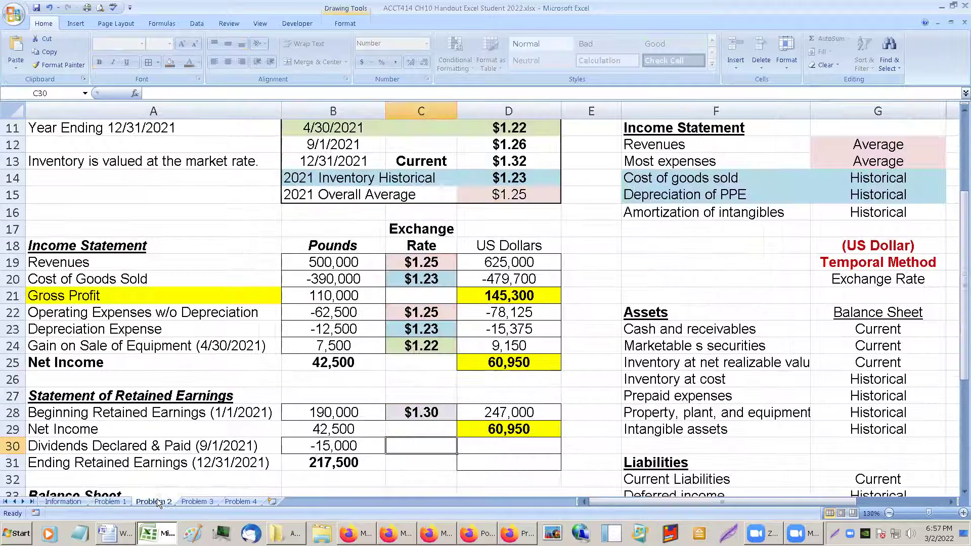
right_click(427, 462)
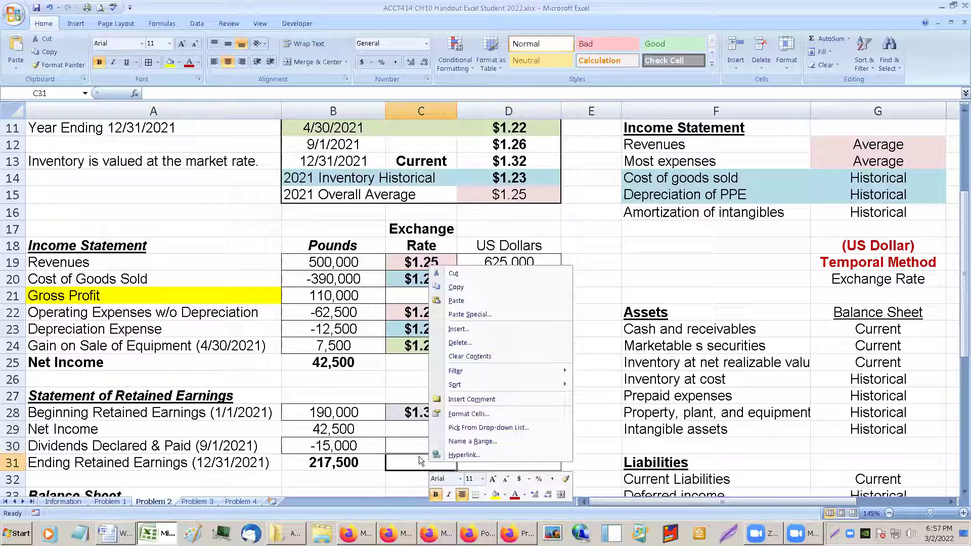
key(Escape)
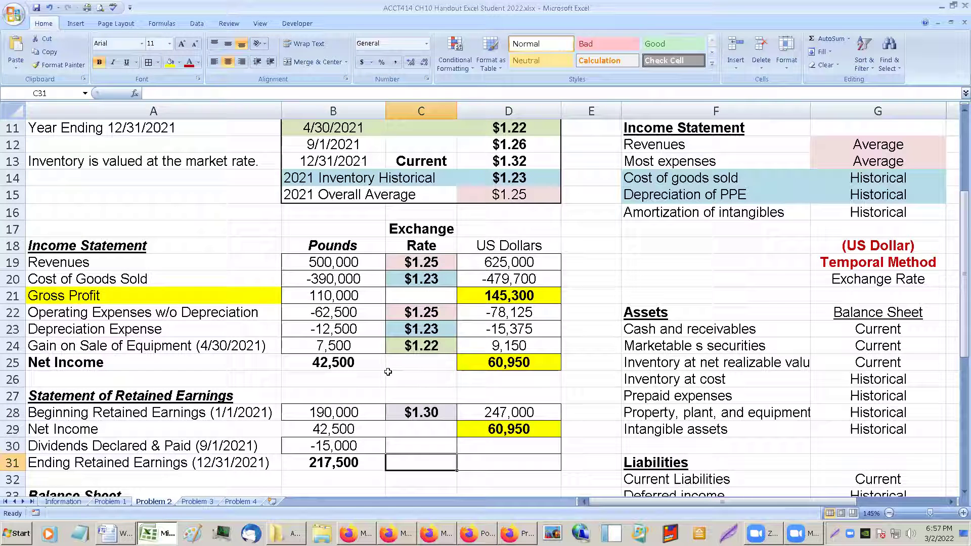
drag(386, 453, 386, 496)
drag(545, 362, 544, 425)
click(582, 382)
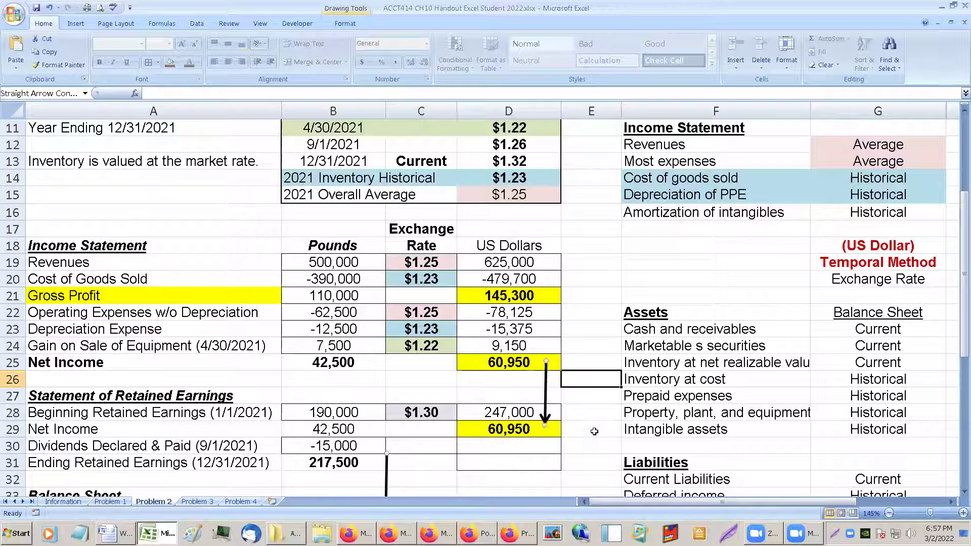
- Shade the 9/1/2021 exchange rate row in B12:D12 blue for the dividends
scroll(599, 443, down, 2)
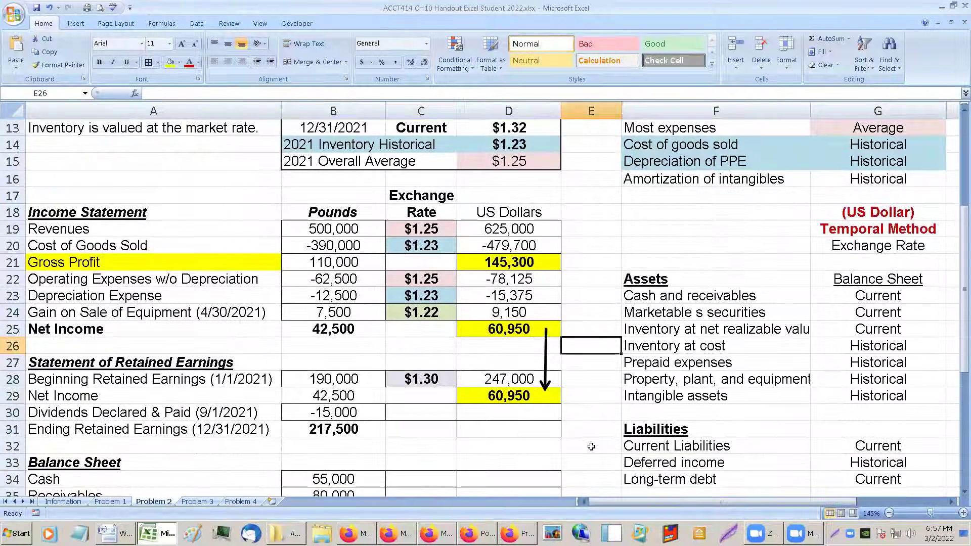
click(429, 411)
click(241, 412)
scroll(393, 284, up, 2)
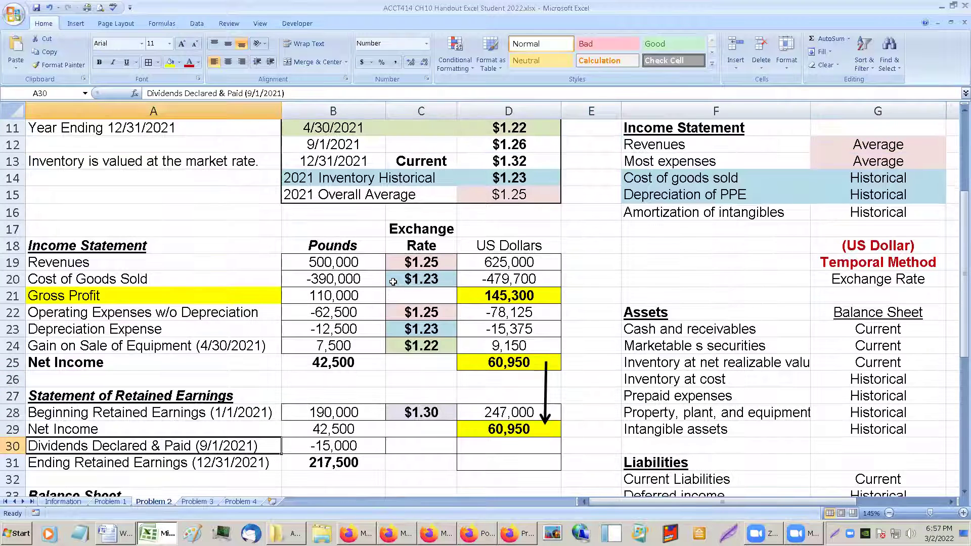
drag(335, 144, 463, 146)
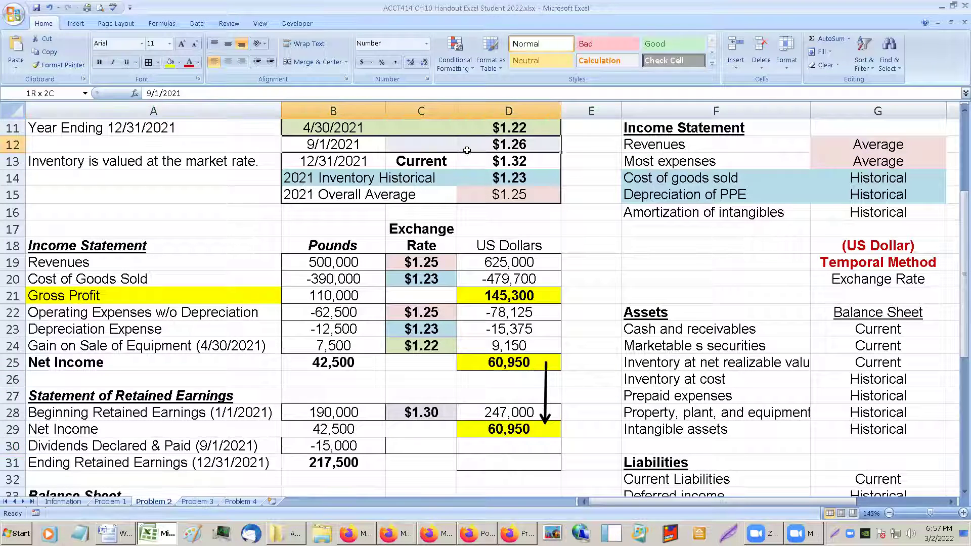
scroll(447, 172, up, 1)
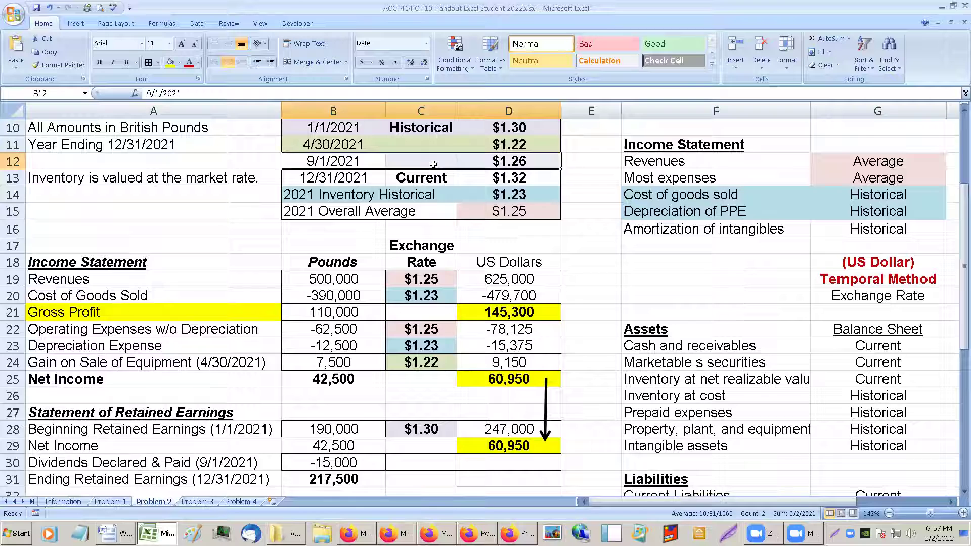
right_click(435, 161)
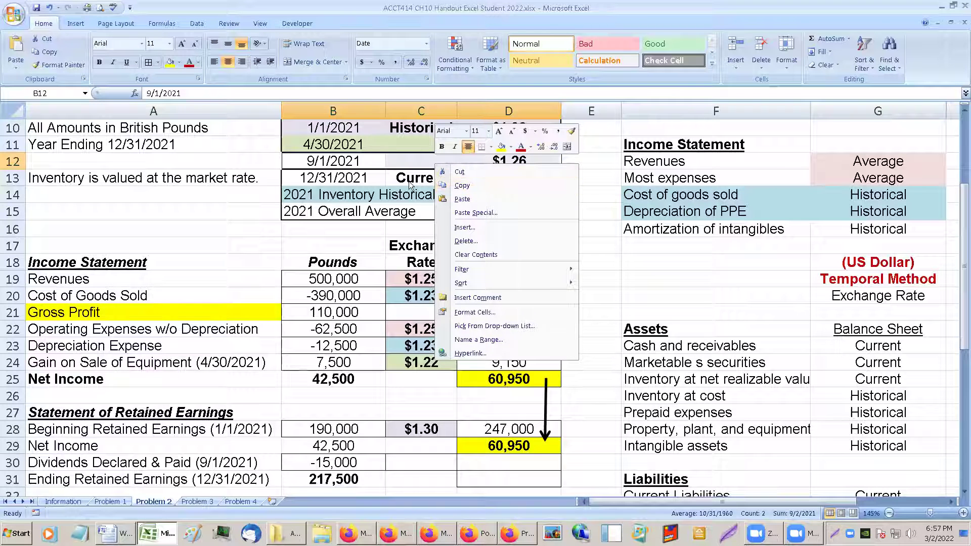
click(180, 64)
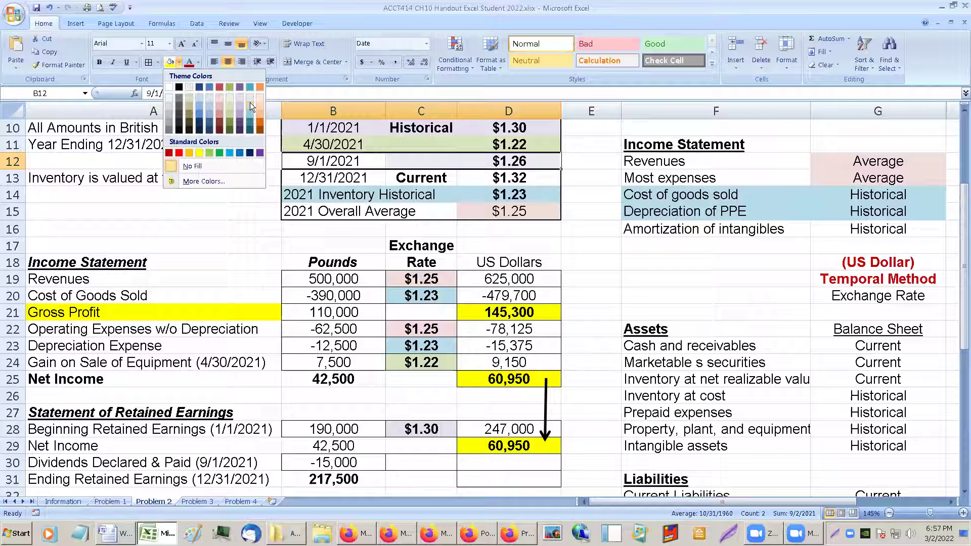
click(203, 104)
click(339, 207)
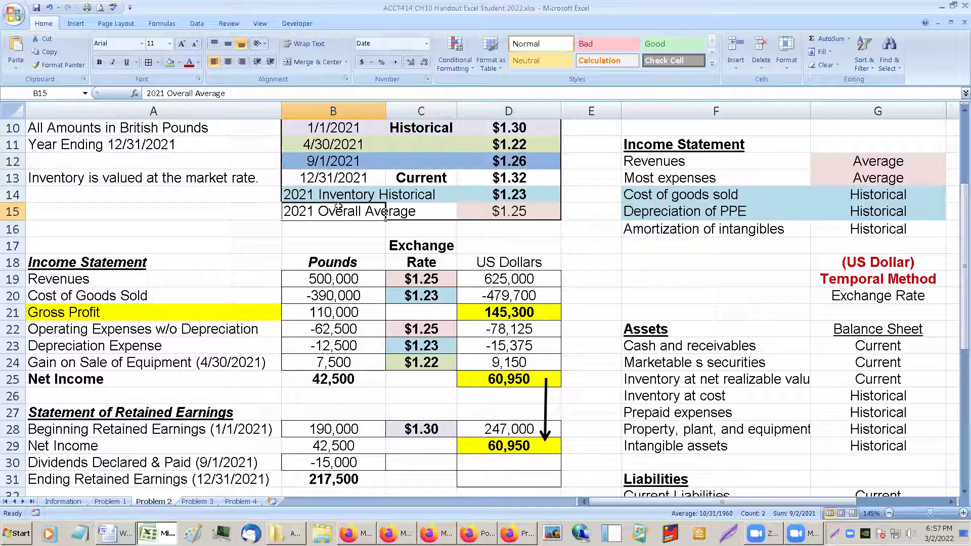
- Link the Dividends Declared & Paid rate in C30 to the 9/1/2021 rate in D12 and shade the cell blue
click(423, 460)
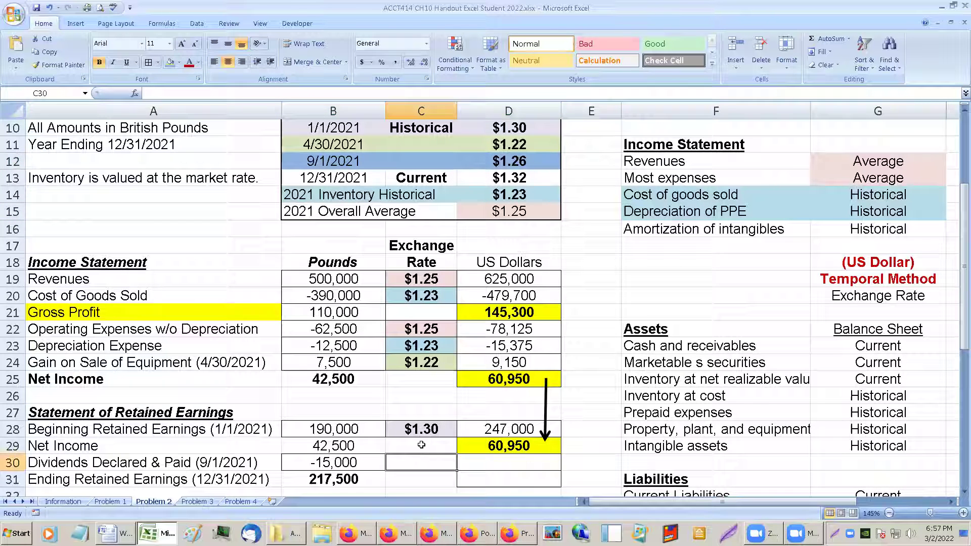
text(=)
click(513, 161)
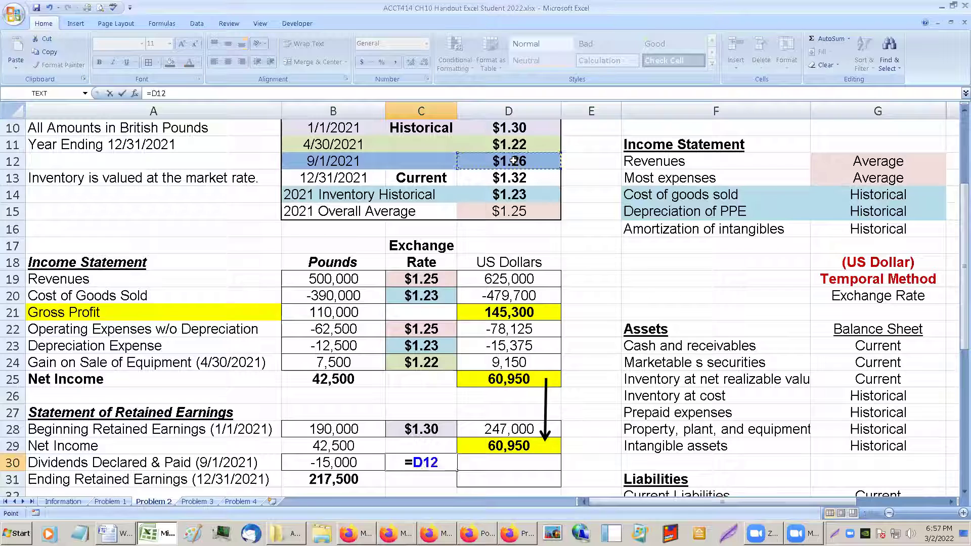
key(ctrl+Return)
click(168, 62)
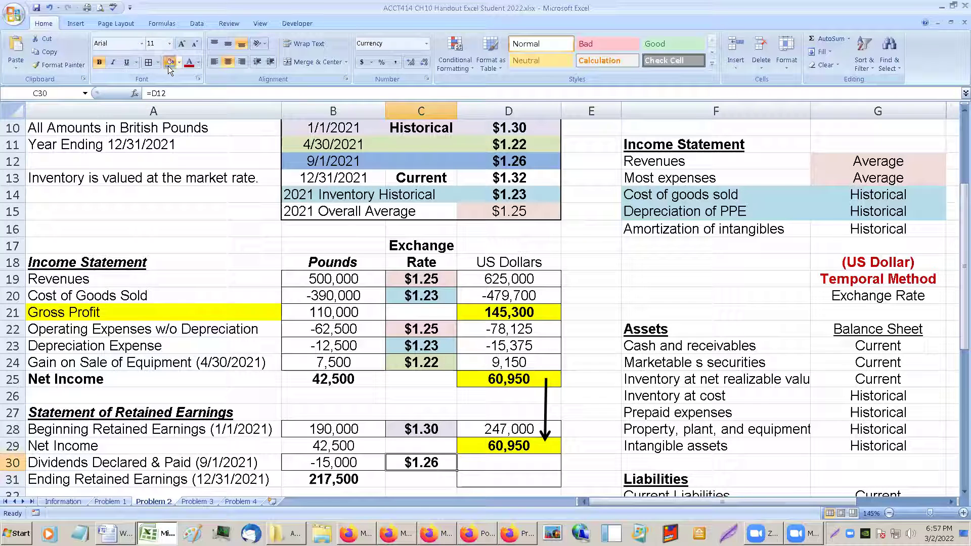
- Translate Dividends Declared & Paid into US dollars in D30 by multiplying the pounds in B30 by the rate in C30
click(509, 464)
text(=)
key(Left)
key(Left)
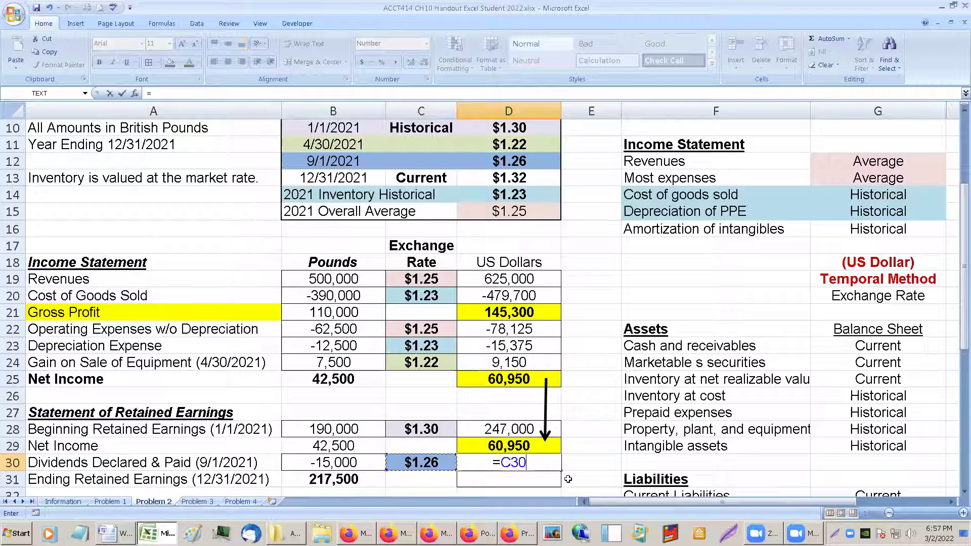
text(*)
key(Left)
key(Return)
key(Up)
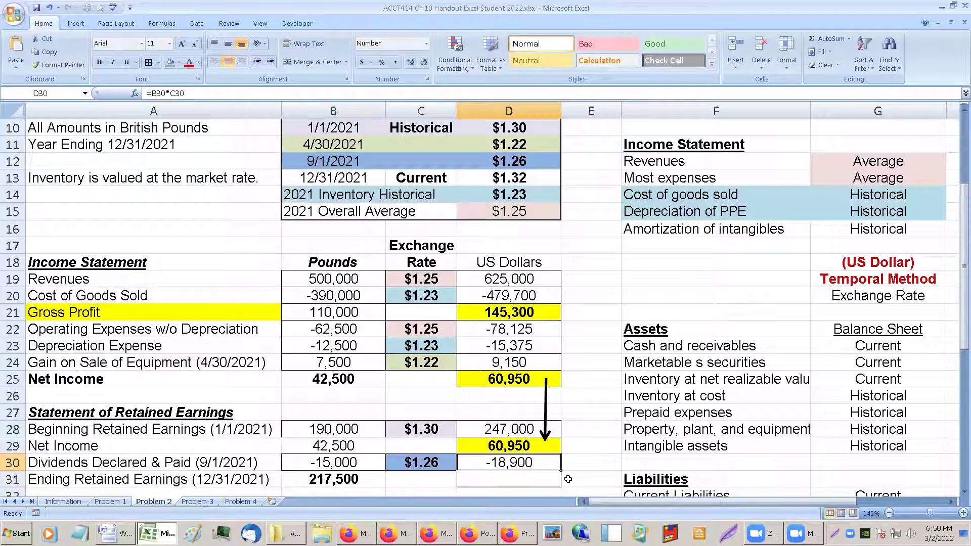
- Total D28:D30 as Ending Retained Earnings in D31 and make the result bold
drag(517, 427, 502, 472)
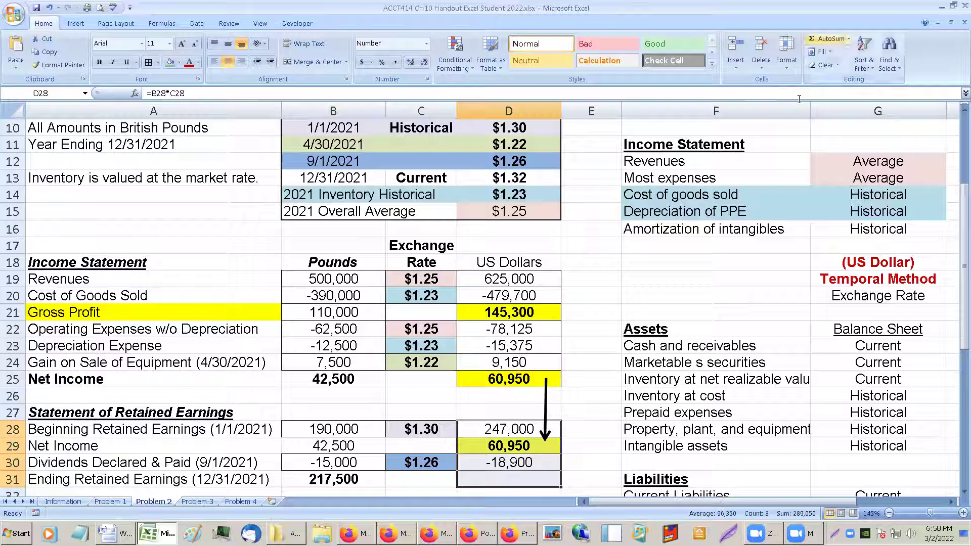
click(824, 39)
click(486, 472)
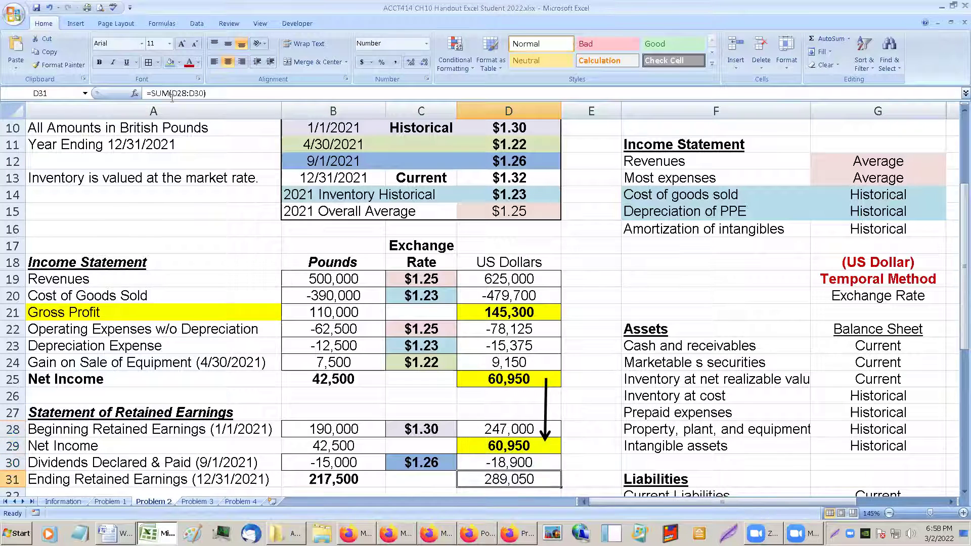
click(100, 63)
- Shade the US dollar Ending Retained Earnings cell D31 light orange
scroll(478, 446, down, 2)
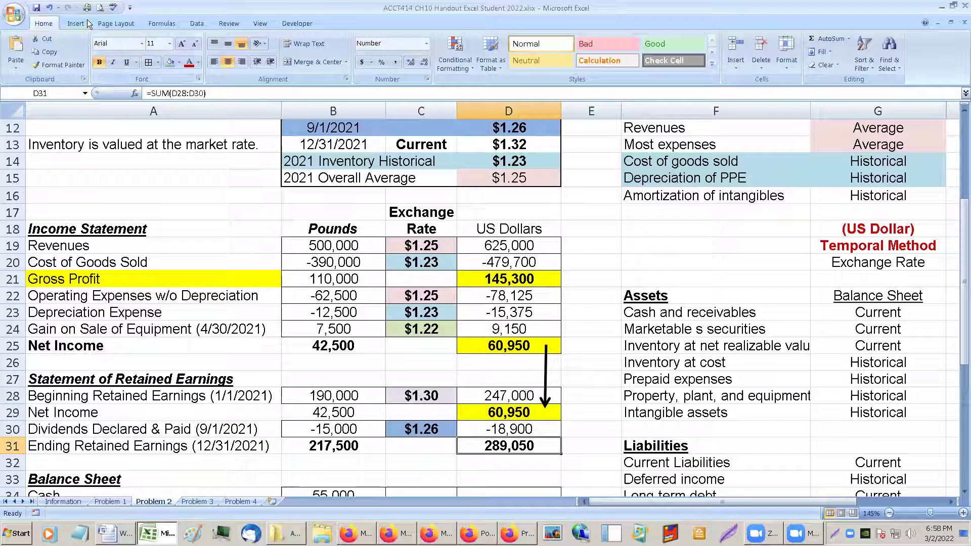
click(180, 62)
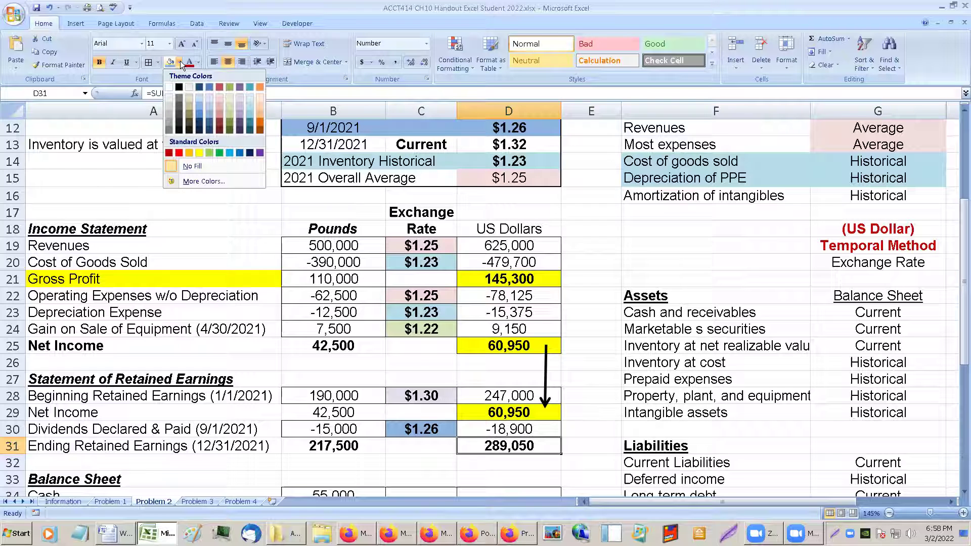
click(260, 94)
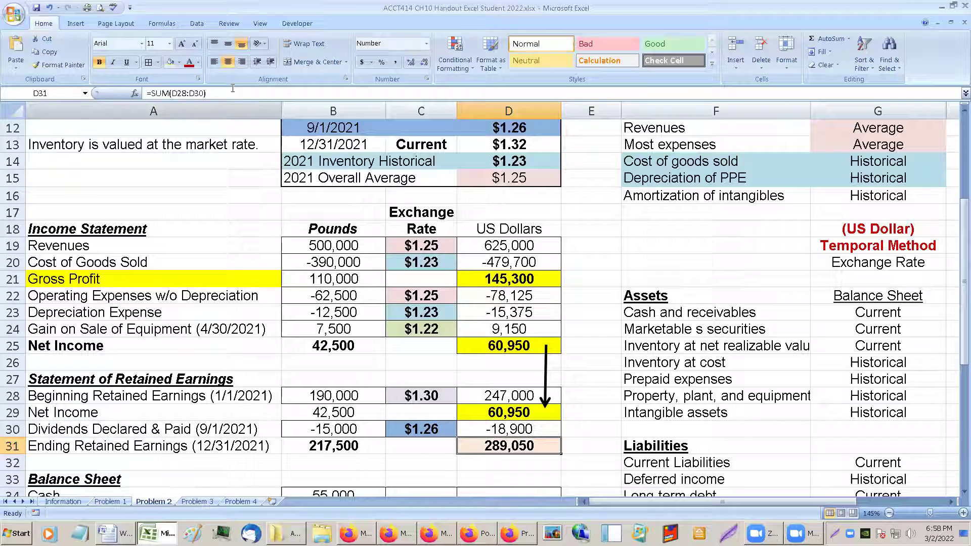
click(179, 62)
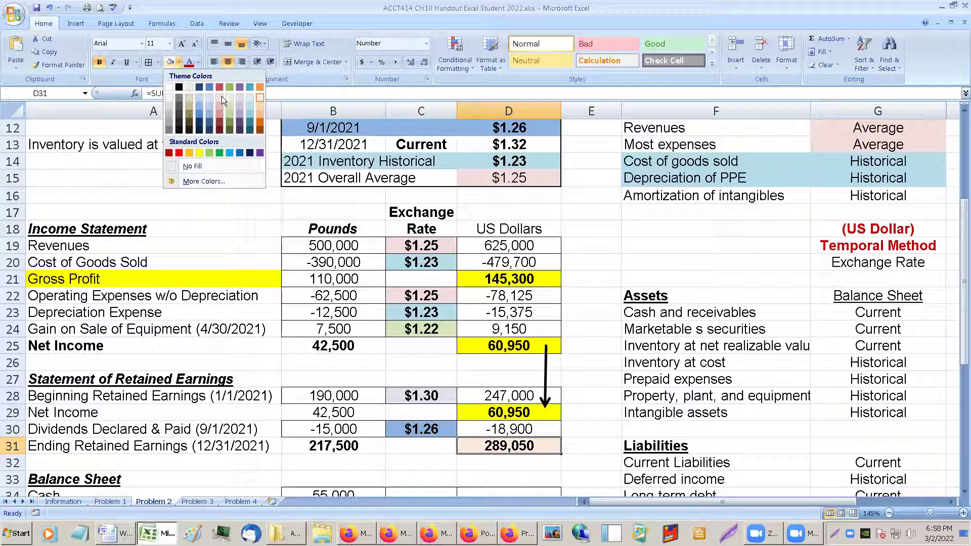
click(269, 111)
click(444, 350)
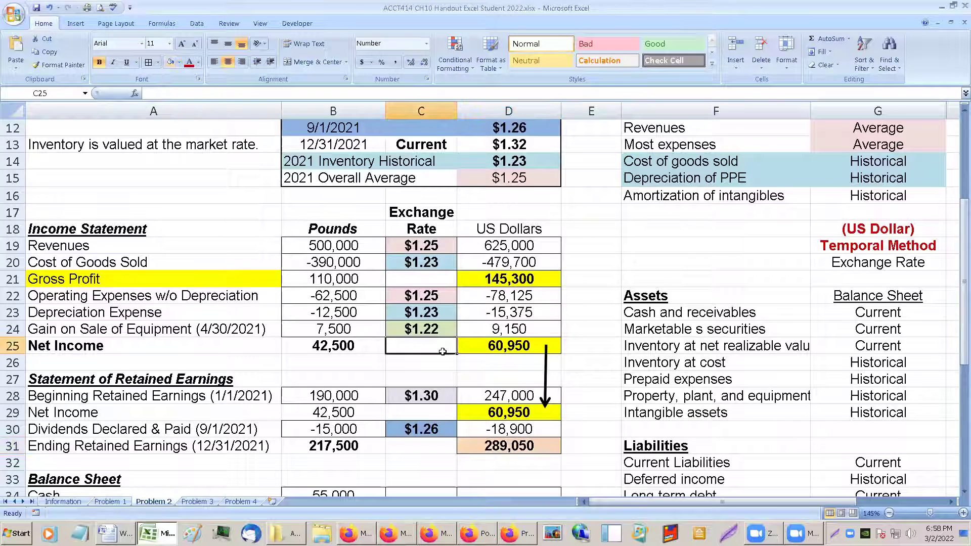
- Review the Balance Sheet's cash, receivables and inventory rows against the Temporal Method rates listed for assets
scroll(443, 351, down, 1)
click(519, 460)
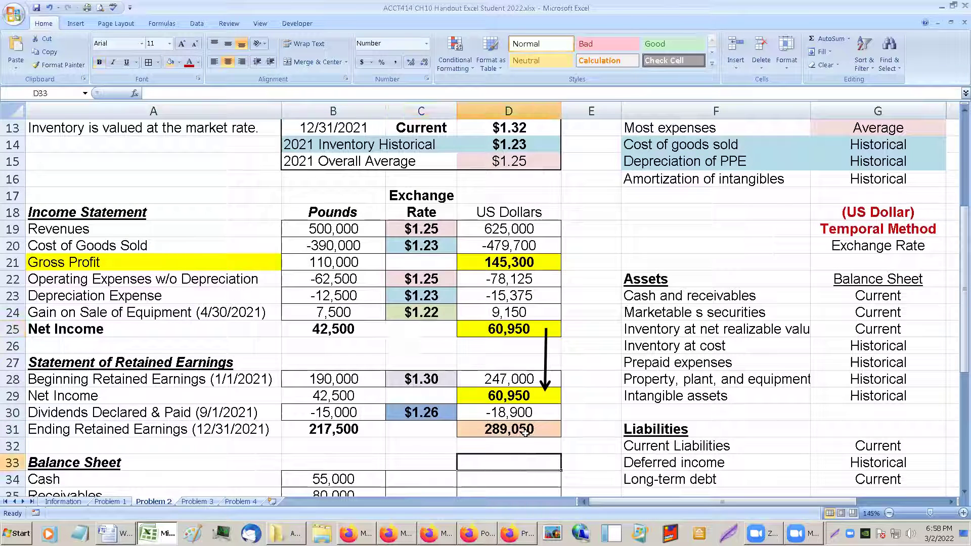
scroll(554, 432, down, 1)
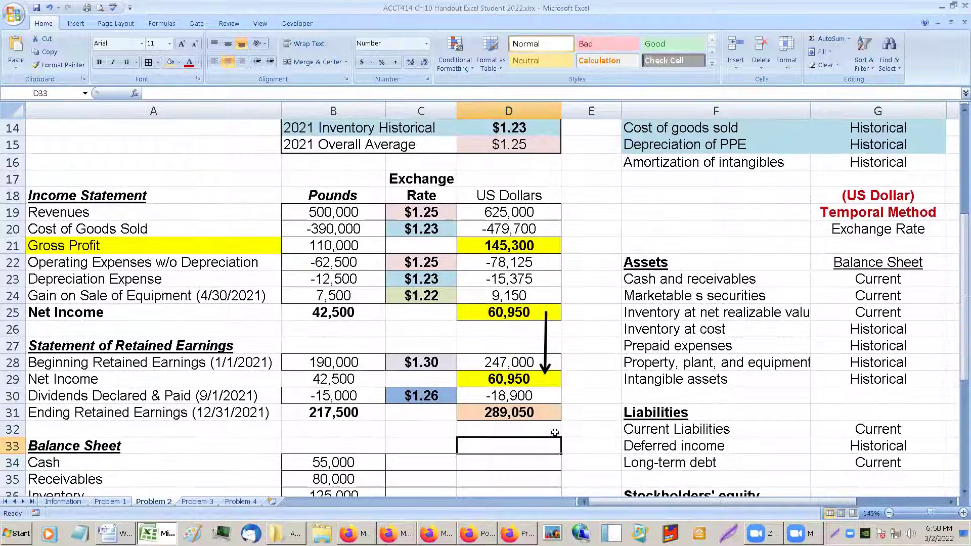
right_click(604, 414)
key(Escape)
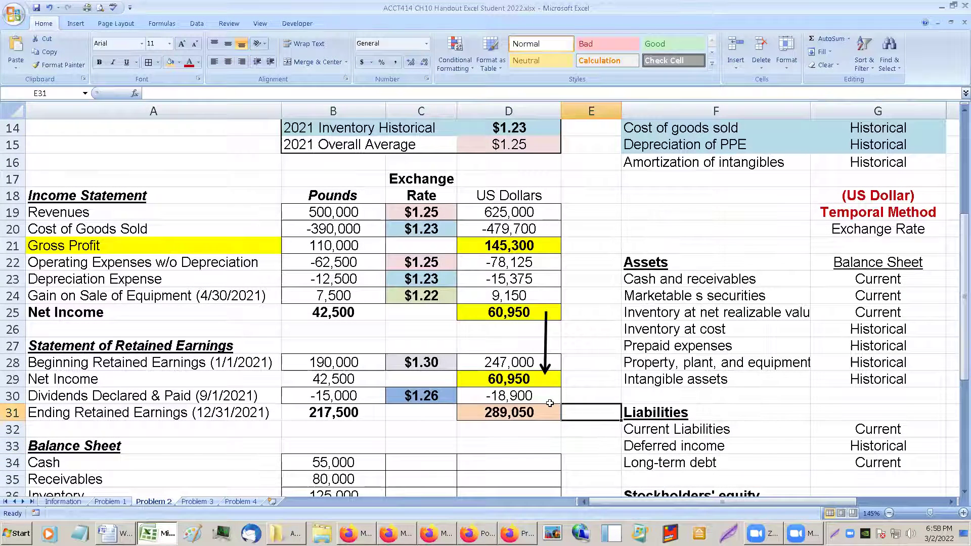
scroll(549, 403, down, 2)
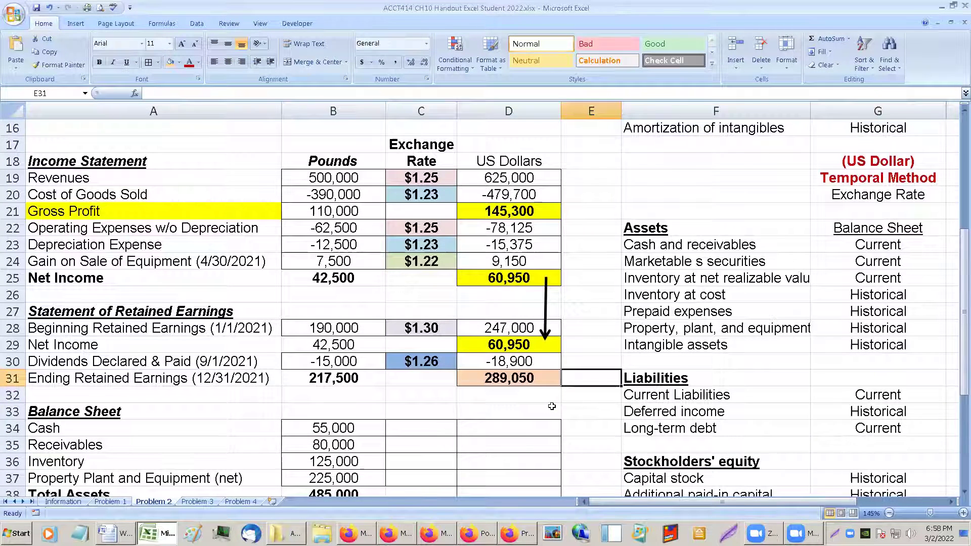
scroll(551, 406, down, 1)
scroll(553, 407, down, 1)
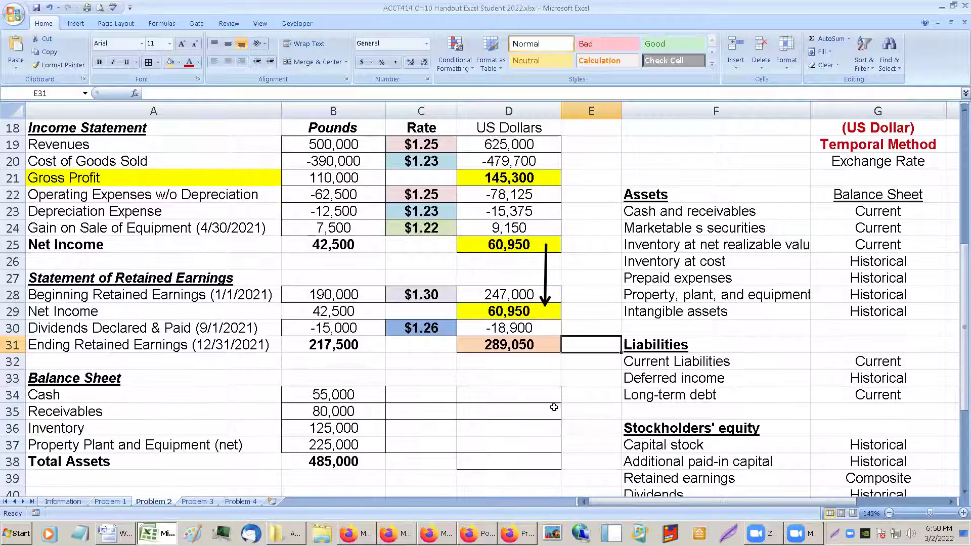
click(515, 397)
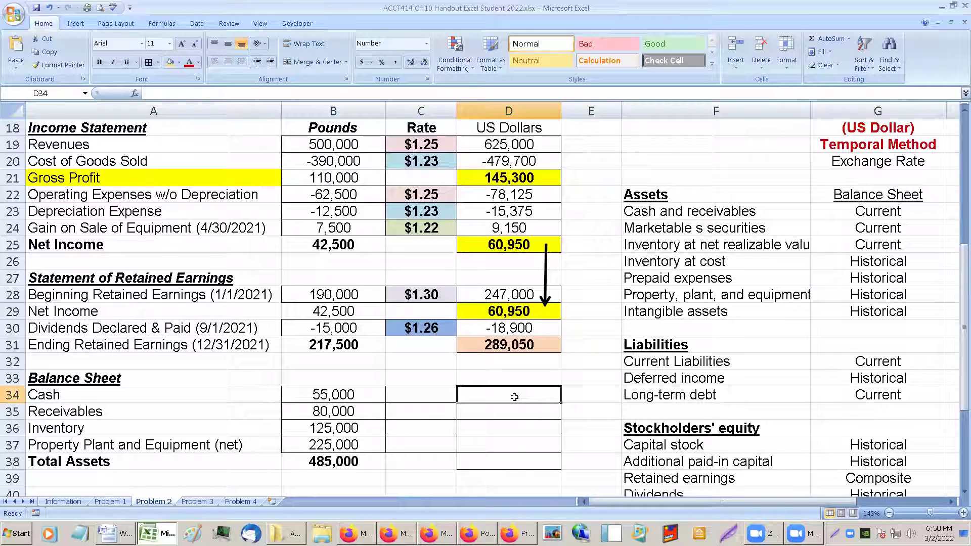
click(438, 400)
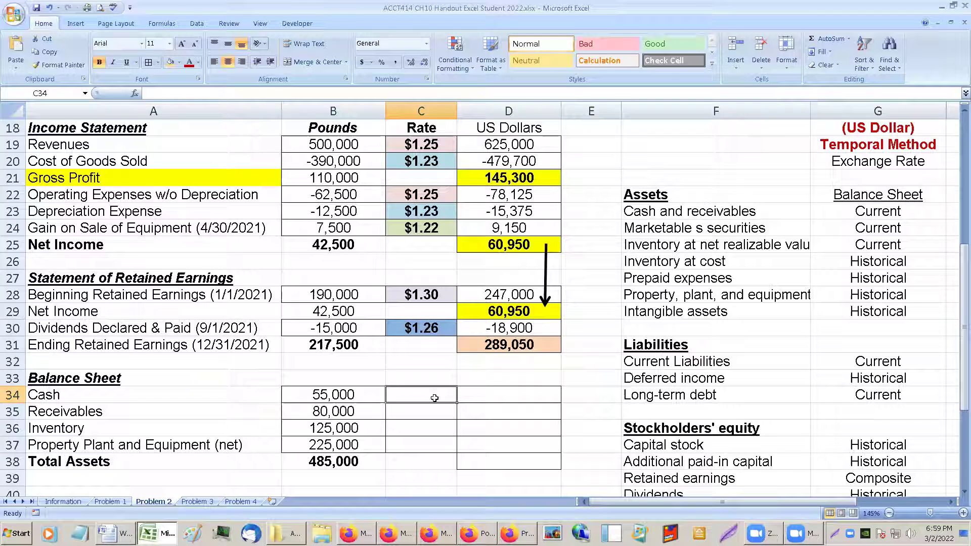
click(45, 431)
click(49, 413)
click(140, 392)
click(314, 397)
click(392, 393)
click(851, 217)
drag(853, 217, 877, 228)
- Shade the 12/31/2021 Current exchange rate row in B13:D13 gray
scroll(455, 158, up, 2)
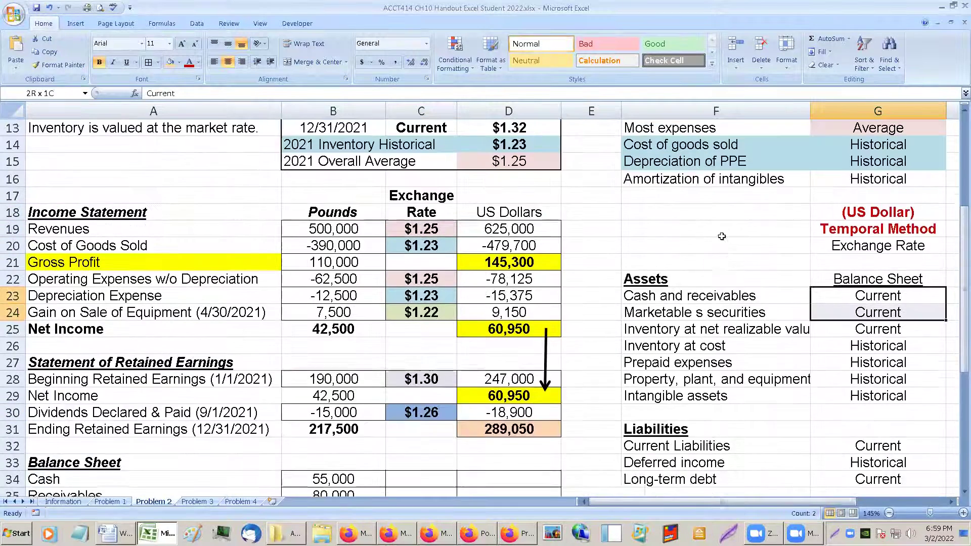
drag(329, 144, 470, 144)
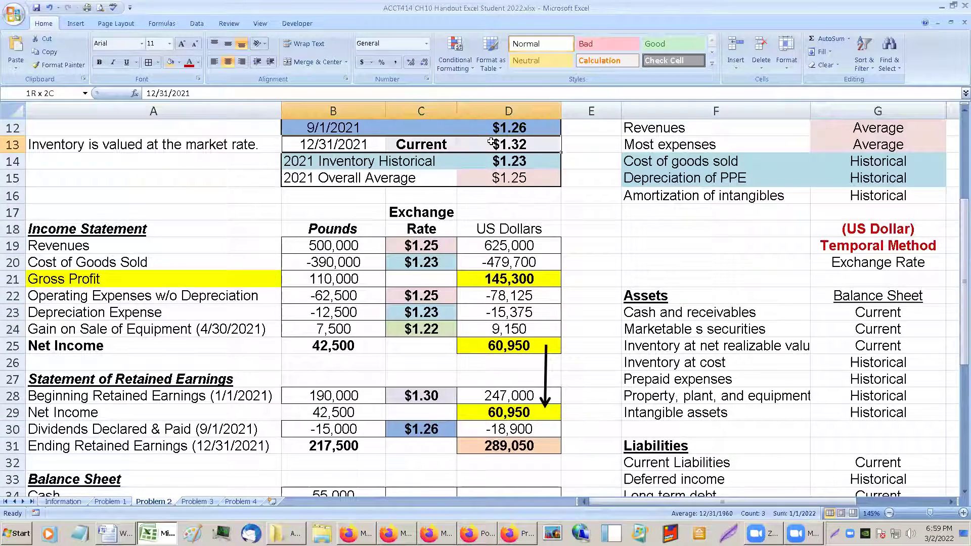
scroll(470, 144, up, 1)
scroll(470, 188, up, 1)
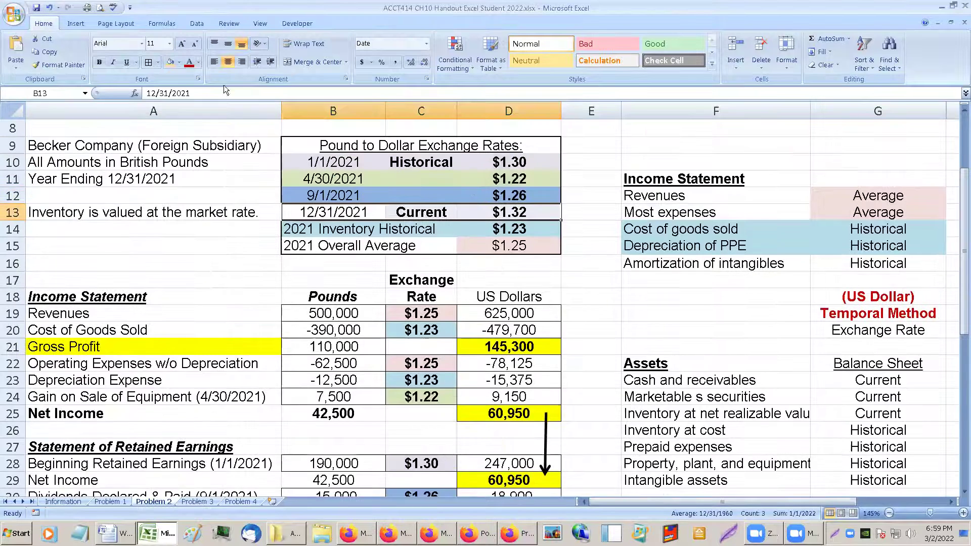
click(178, 62)
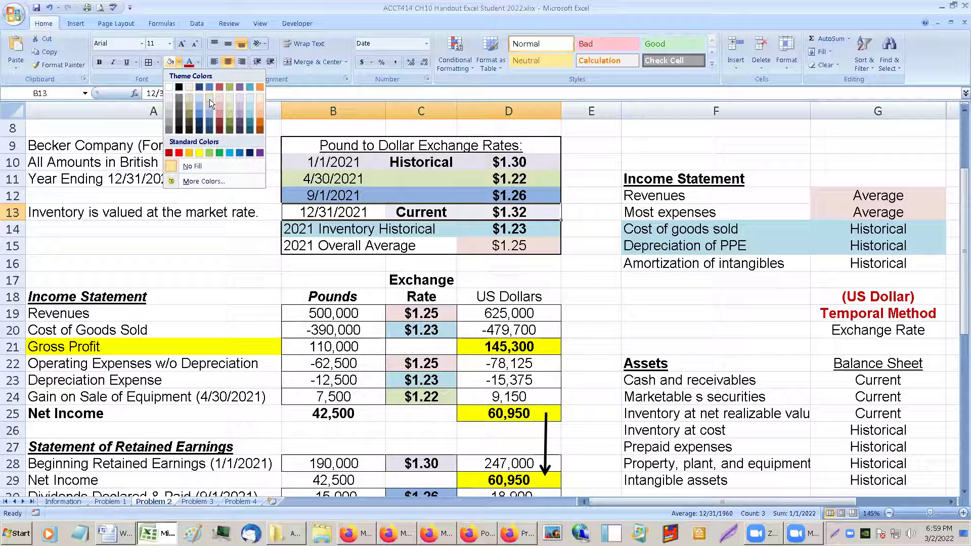
click(168, 111)
click(430, 167)
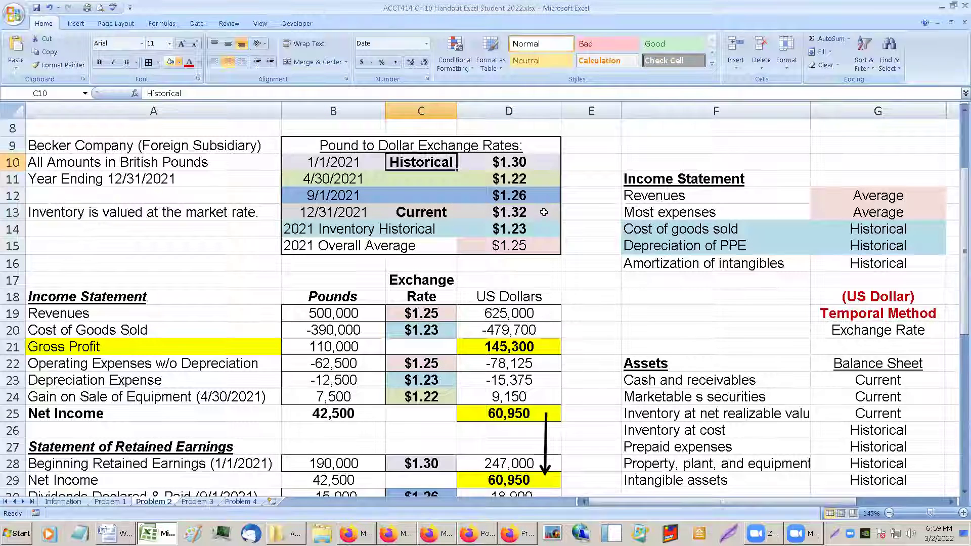
- Shade the Current-rate assets in F23:G25 and the inventory market rate note in A13 with the same gray
scroll(544, 215, down, 1)
drag(690, 352, 831, 379)
click(170, 62)
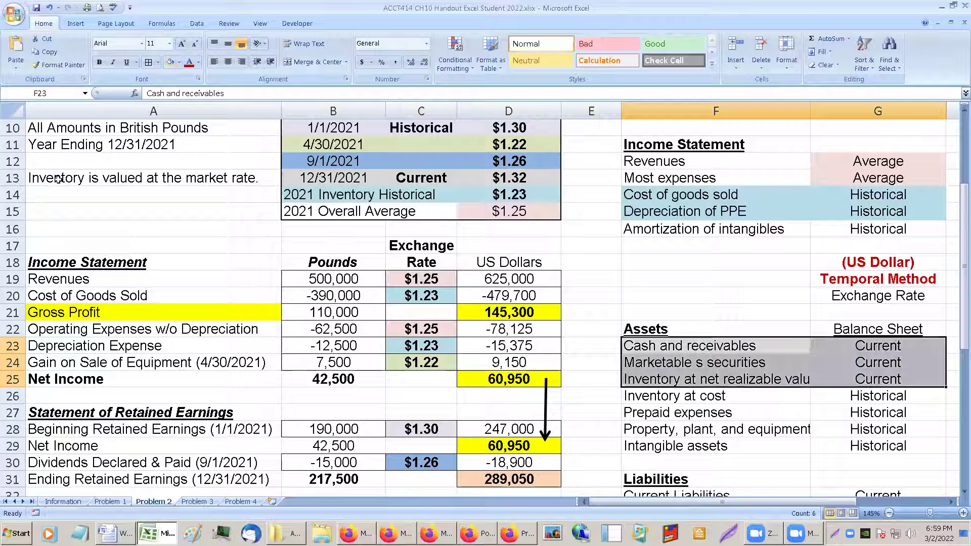
click(59, 179)
click(170, 62)
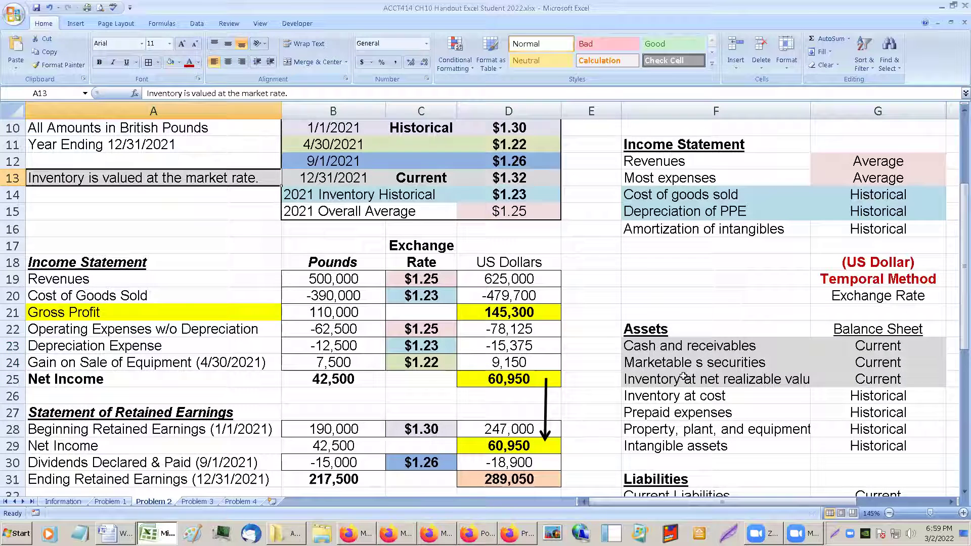
- Widen column F so the full "Inventory at net realizable value" label fits
click(689, 407)
click(689, 398)
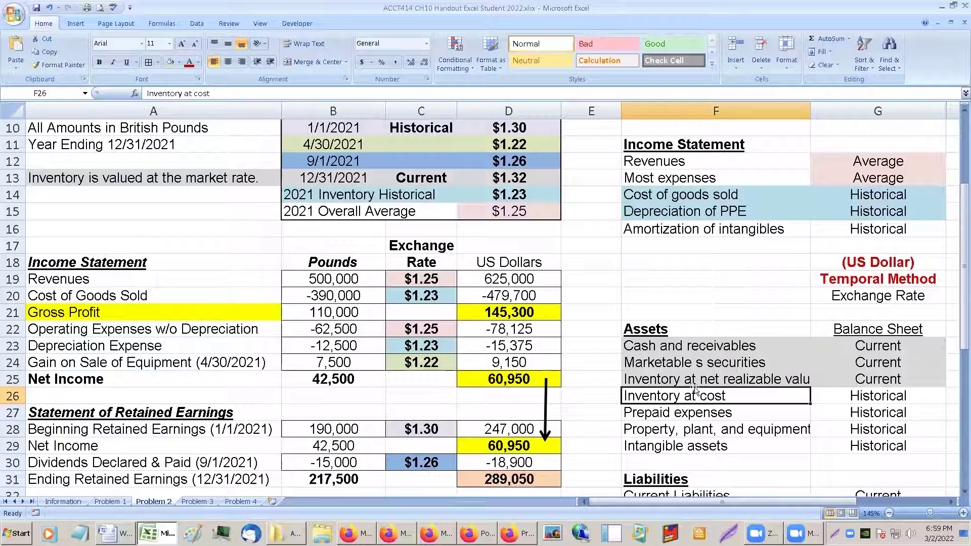
click(696, 379)
click(807, 227)
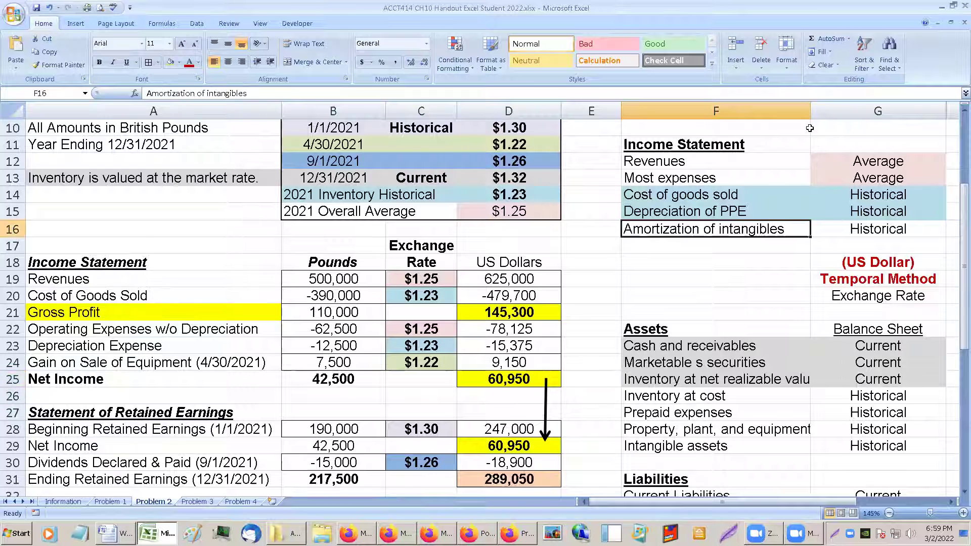
drag(811, 115, 826, 116)
click(758, 379)
click(851, 383)
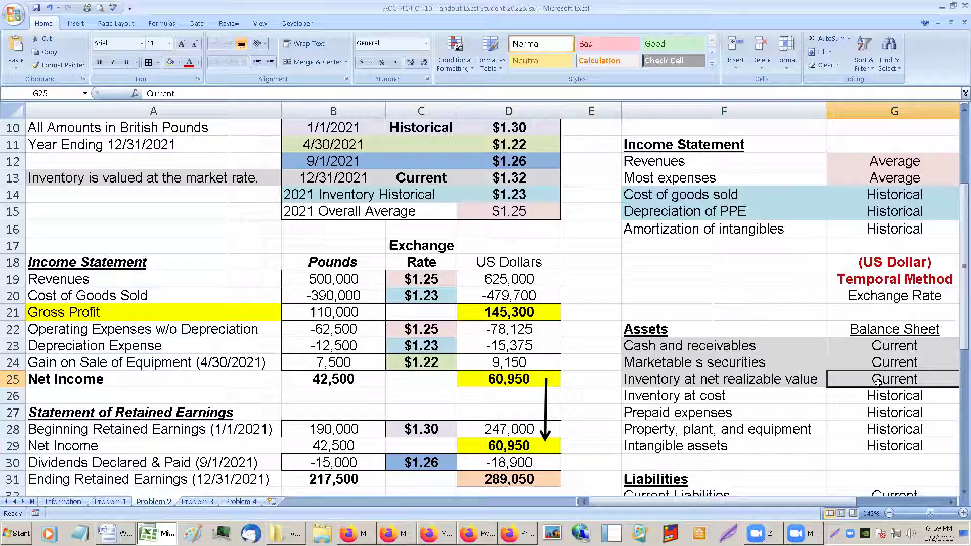
mouse_move(880, 365)
mouse_down()
mouse_move(880, 352)
mouse_move(881, 366)
mouse_up()
click(881, 380)
click(94, 184)
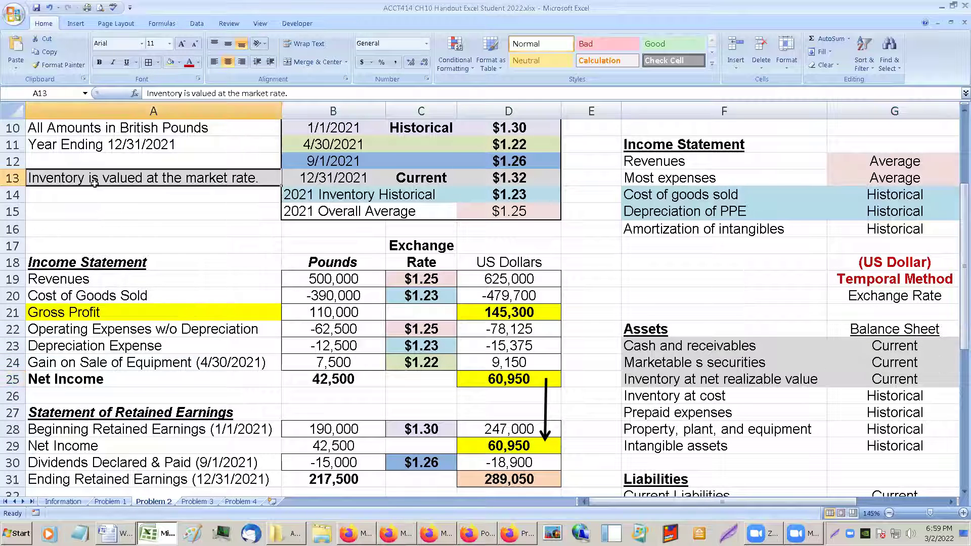
click(340, 174)
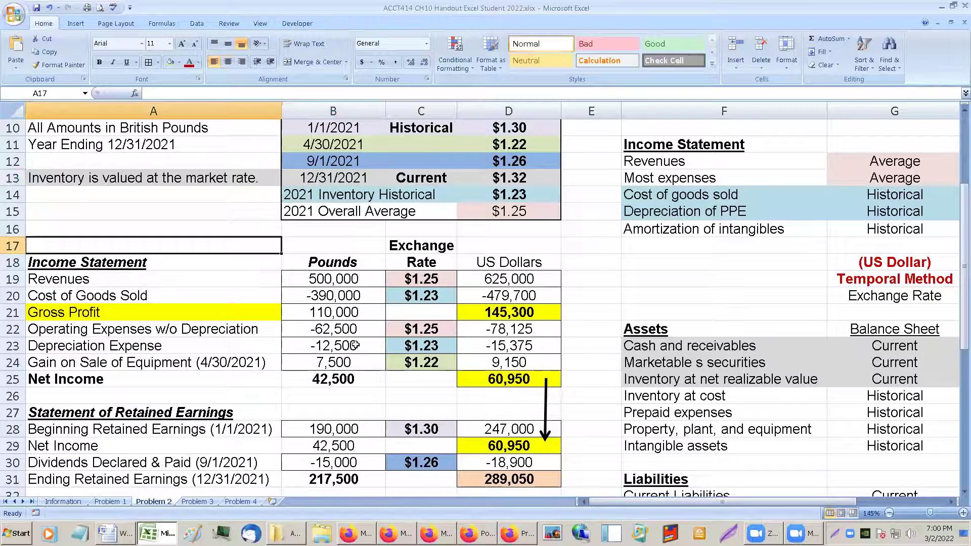
- Link the Cash exchange rate in C34 to the Current 12/31/2021 rate in D13 and shade the cell gray
click(356, 345)
scroll(356, 345, down, 5)
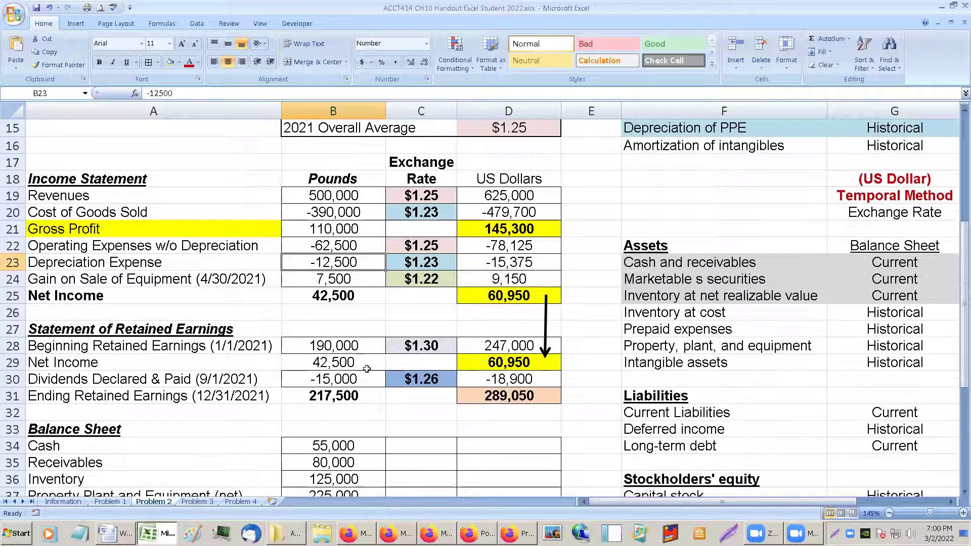
click(390, 448)
text(=)
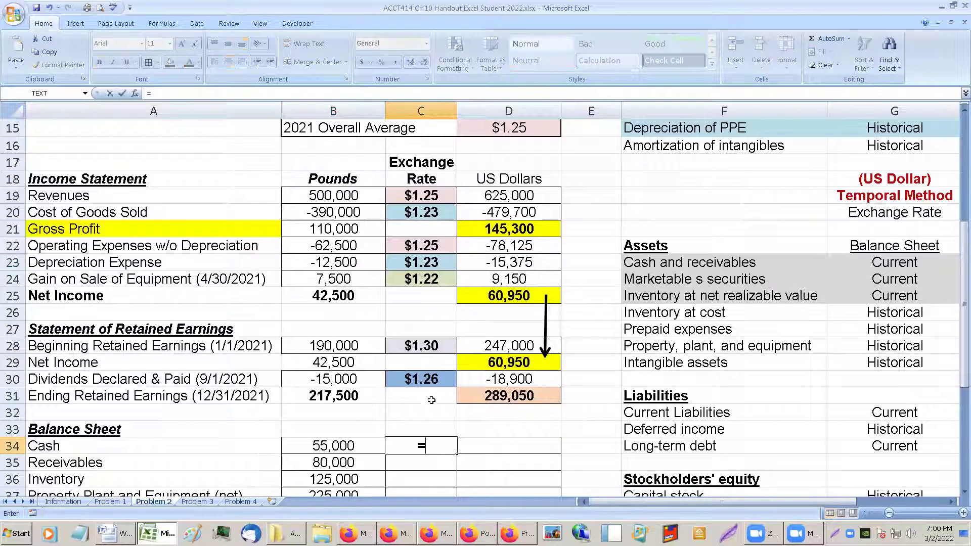
scroll(445, 354, up, 1)
click(514, 144)
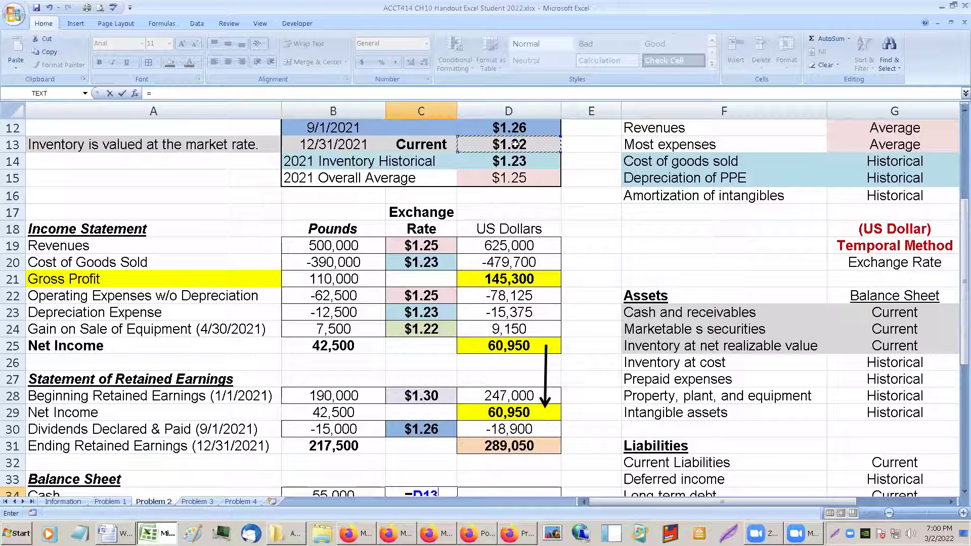
key(Return)
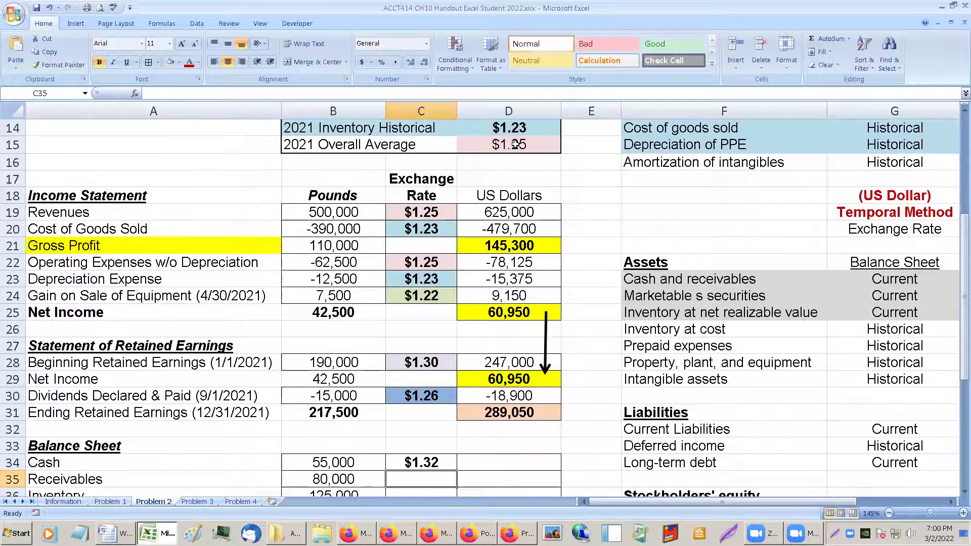
key(Up)
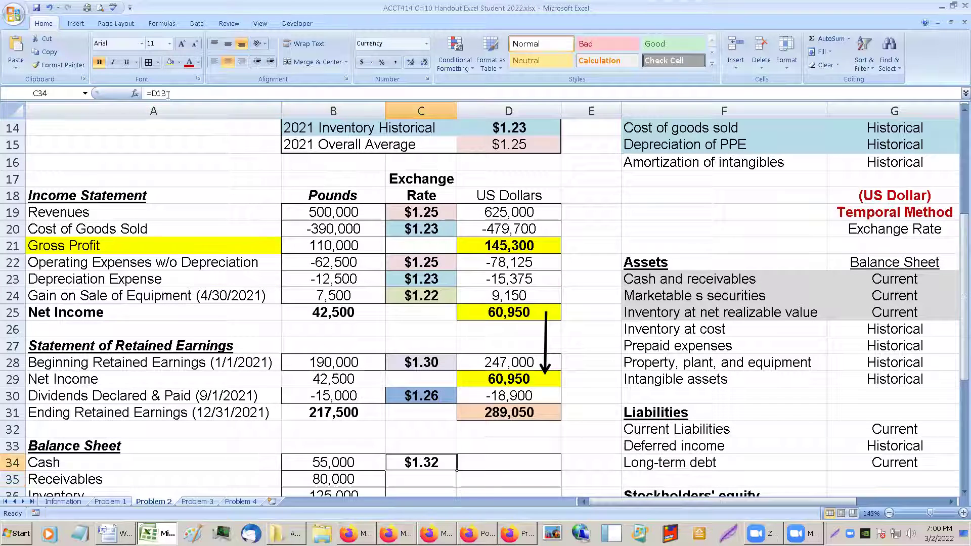
click(170, 64)
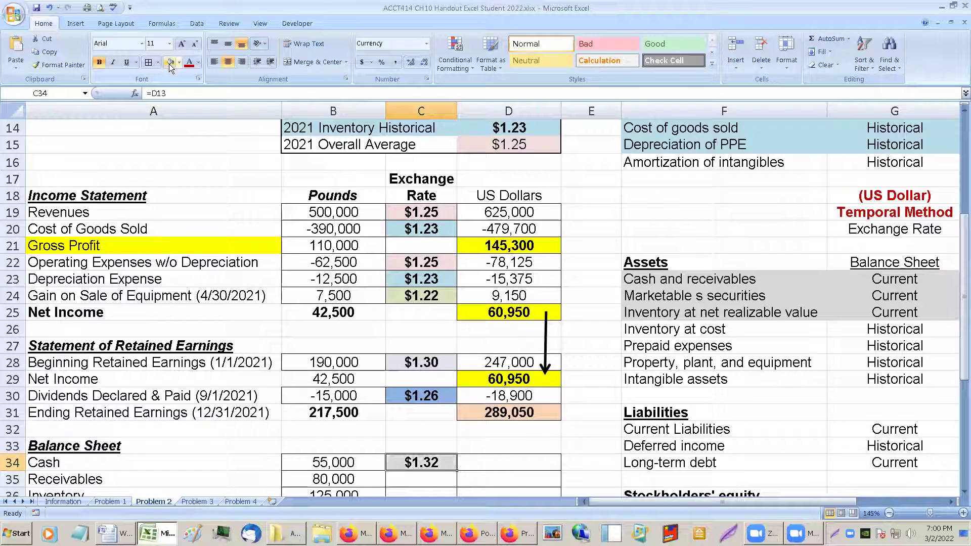
scroll(307, 199, up, 1)
scroll(307, 199, down, 2)
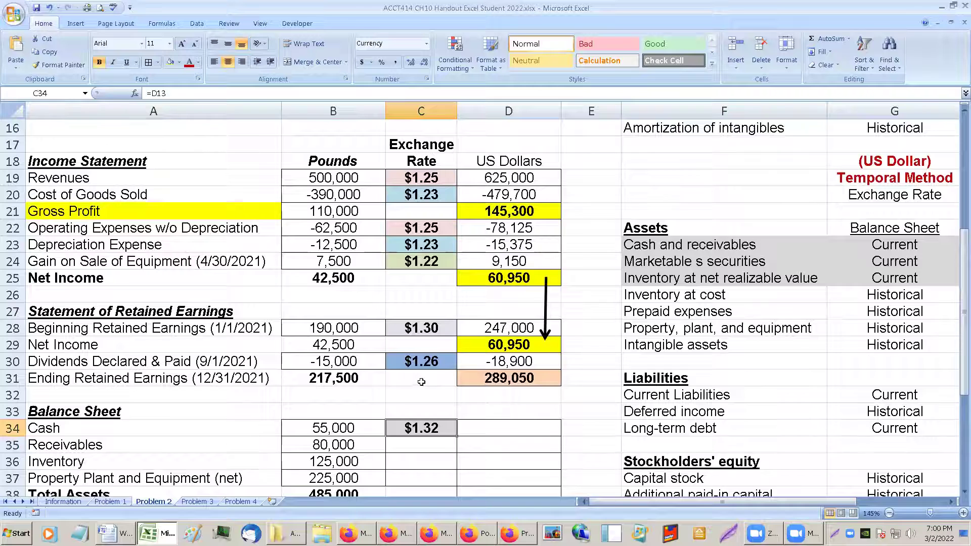
- Carry the Cash exchange rate down by formula to Receivables in C35 and Inventory in C36, and shade both cells gray
click(428, 428)
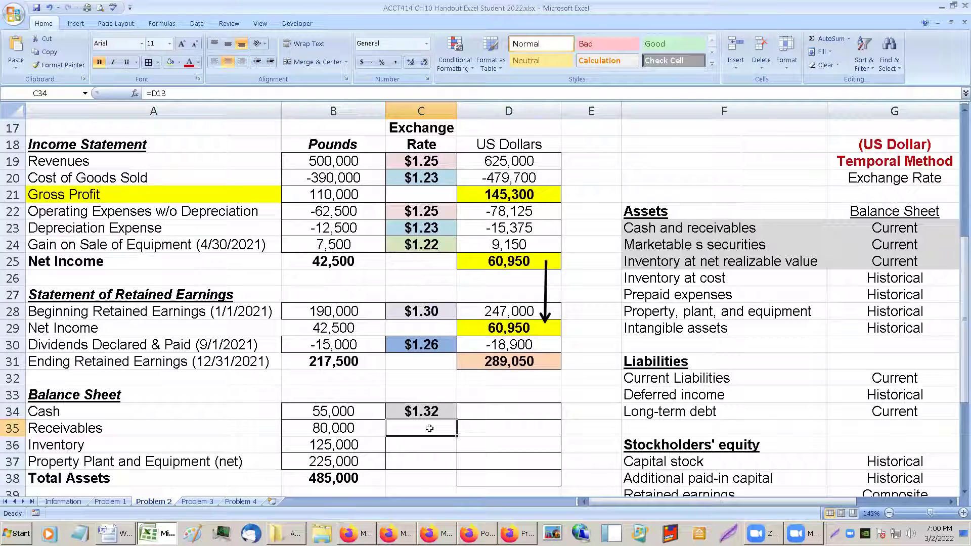
text(=)
click(428, 413)
key(Return)
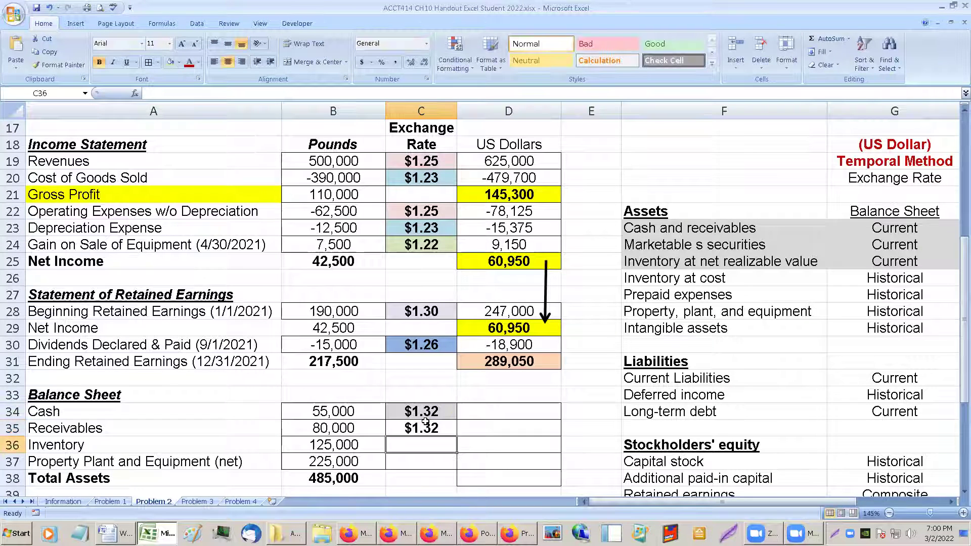
text(=)
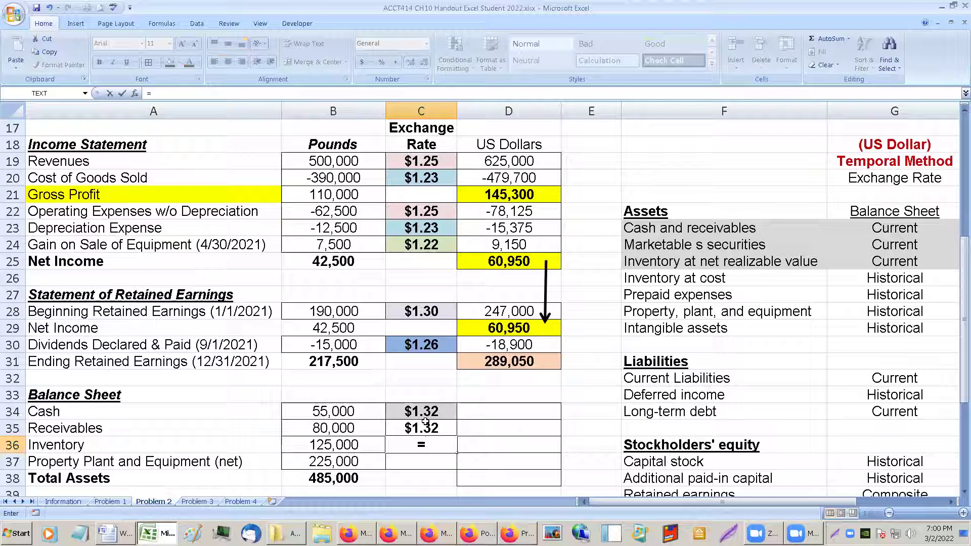
click(425, 422)
key(Return)
key(Up)
drag(417, 426, 412, 437)
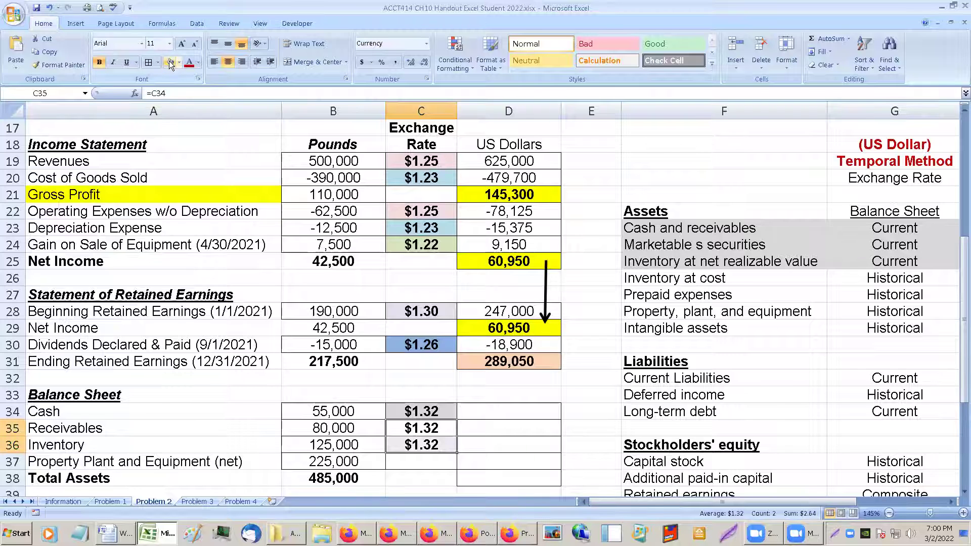
- Translate Cash to US dollars in D34 with =B34*C34 and copy the formula down through Inventory in D36
click(492, 412)
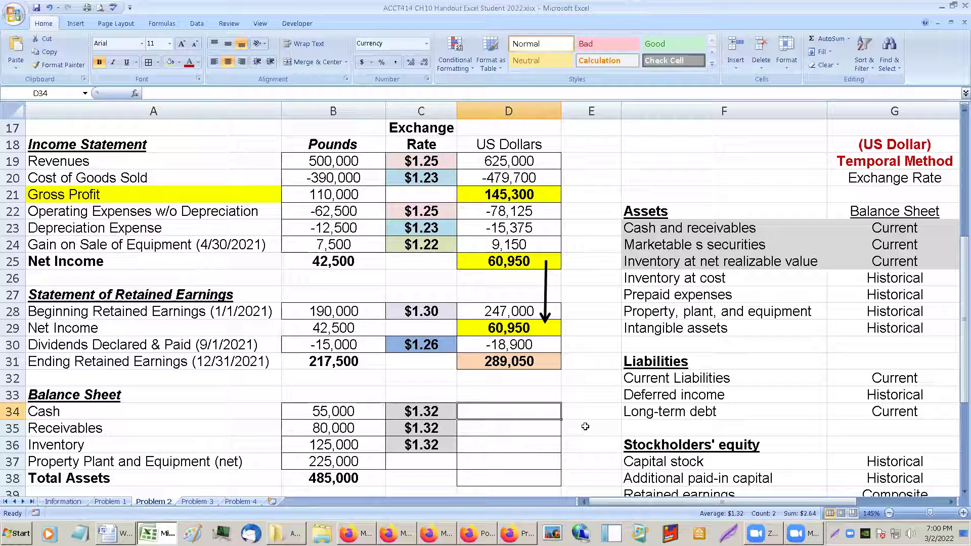
text(=)
key(Left)
key(Left)
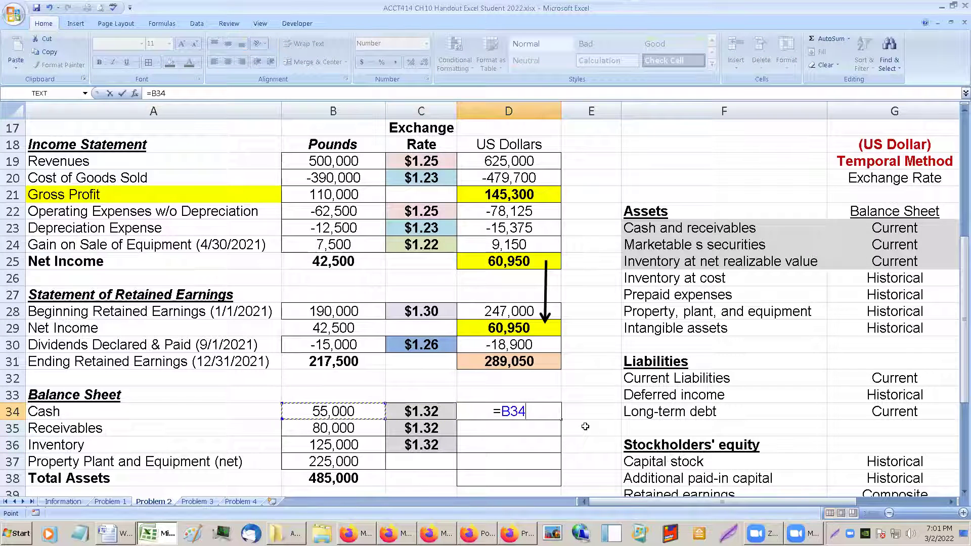
text(*)
key(Left)
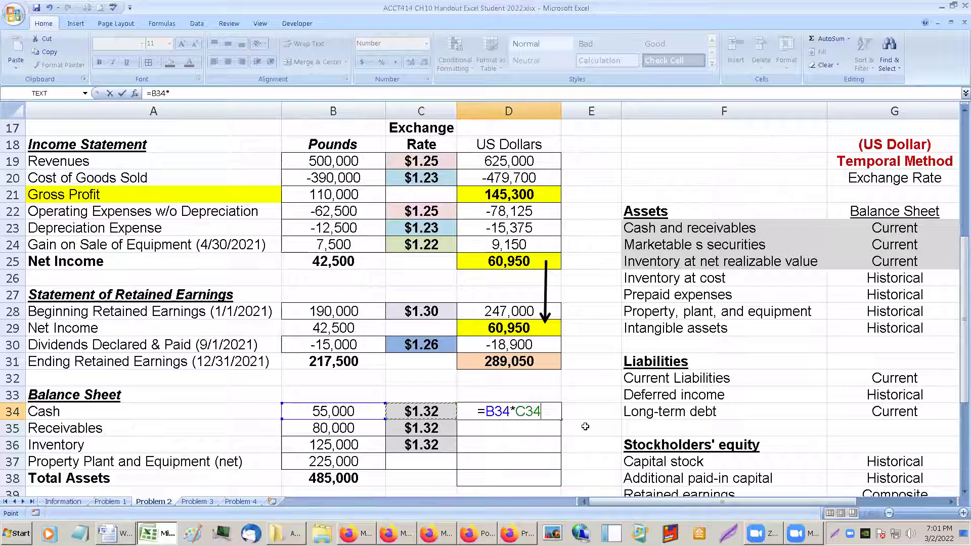
key(Return)
key(Up)
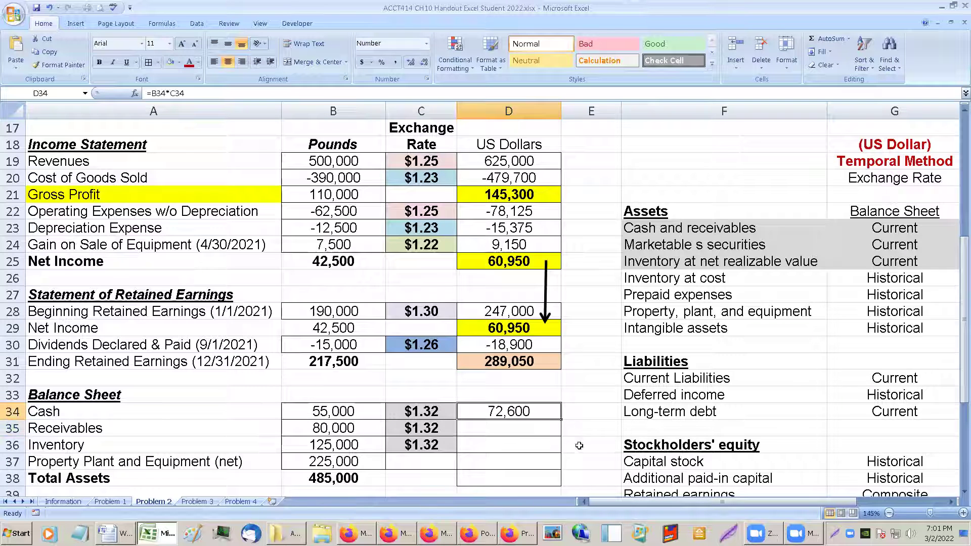
drag(561, 419, 562, 447)
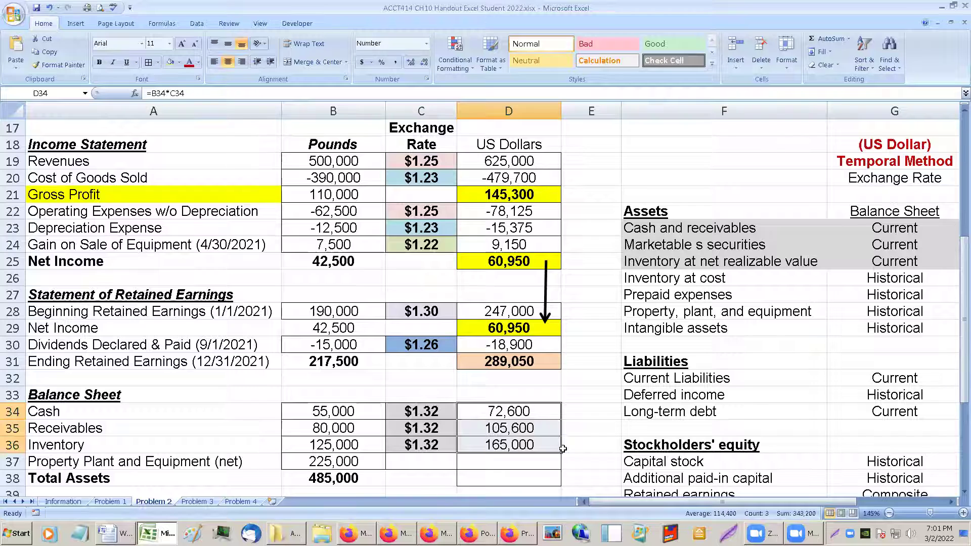
click(540, 415)
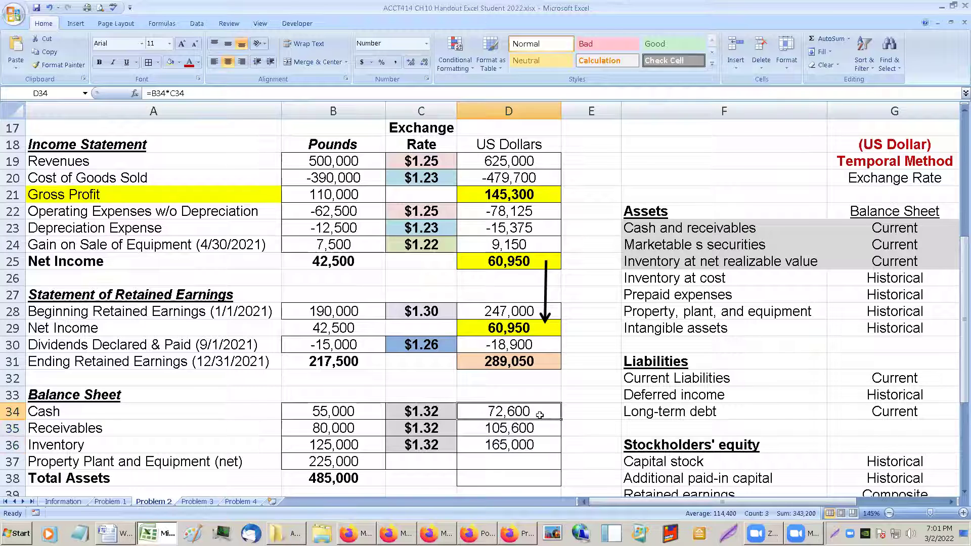
click(526, 428)
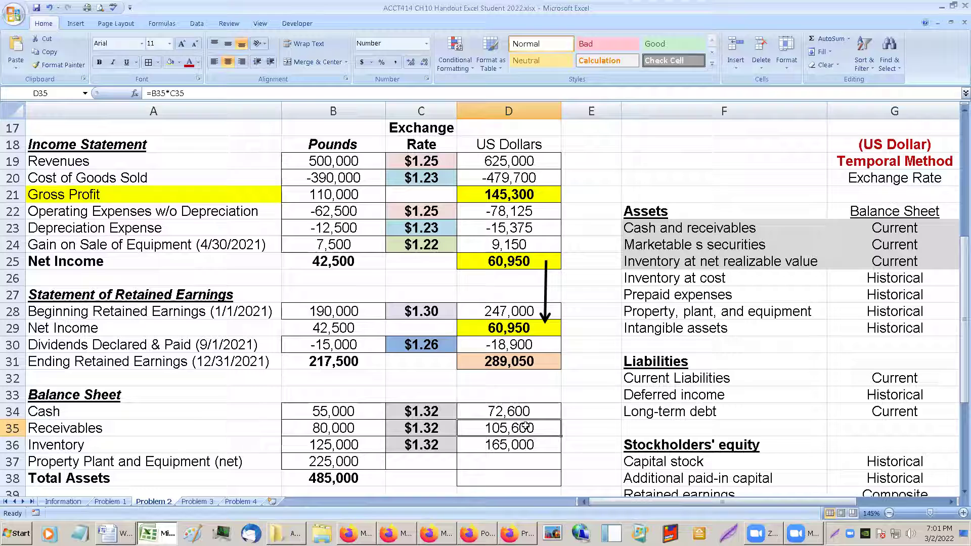
- Shade the Property, plant, and equipment reference row in F28:G28 with the light purple of the beginning retained earnings rate
click(428, 460)
click(664, 321)
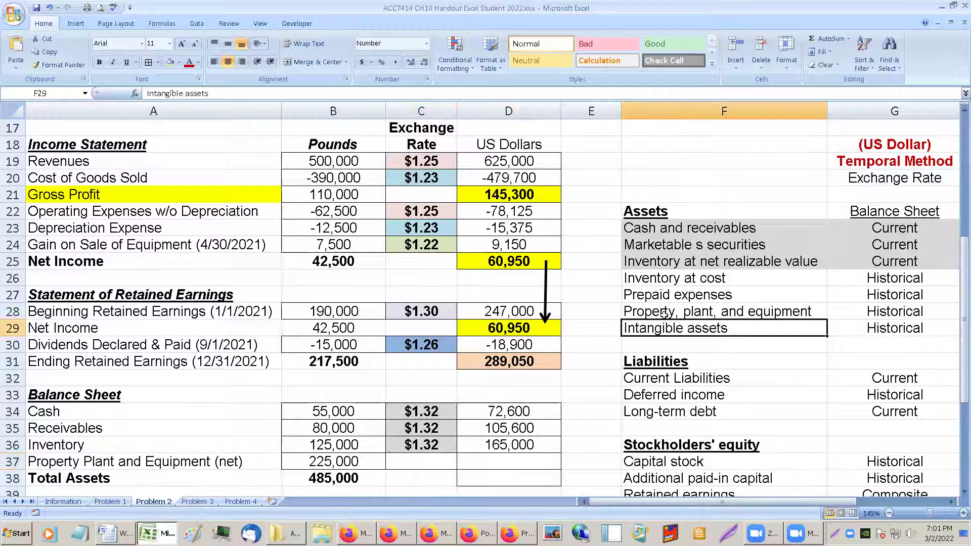
click(663, 314)
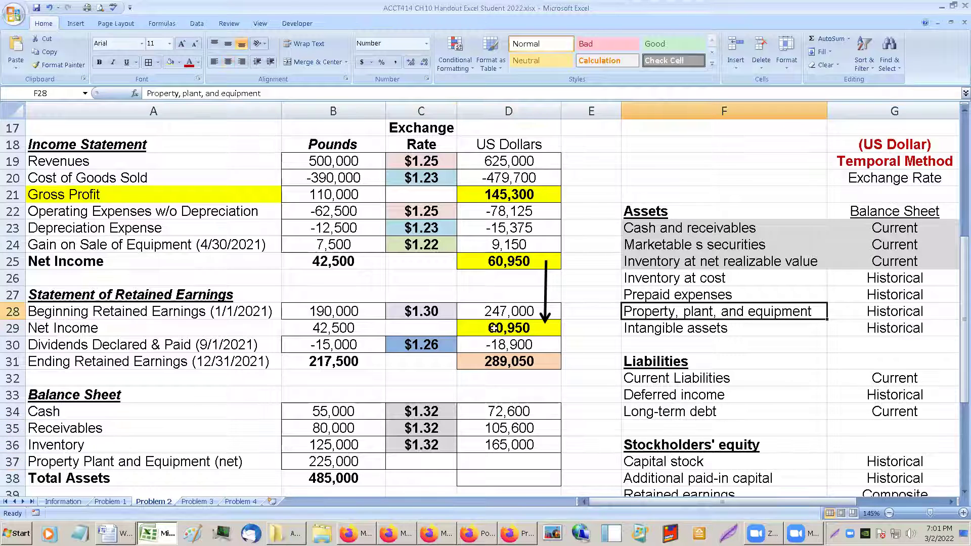
click(395, 311)
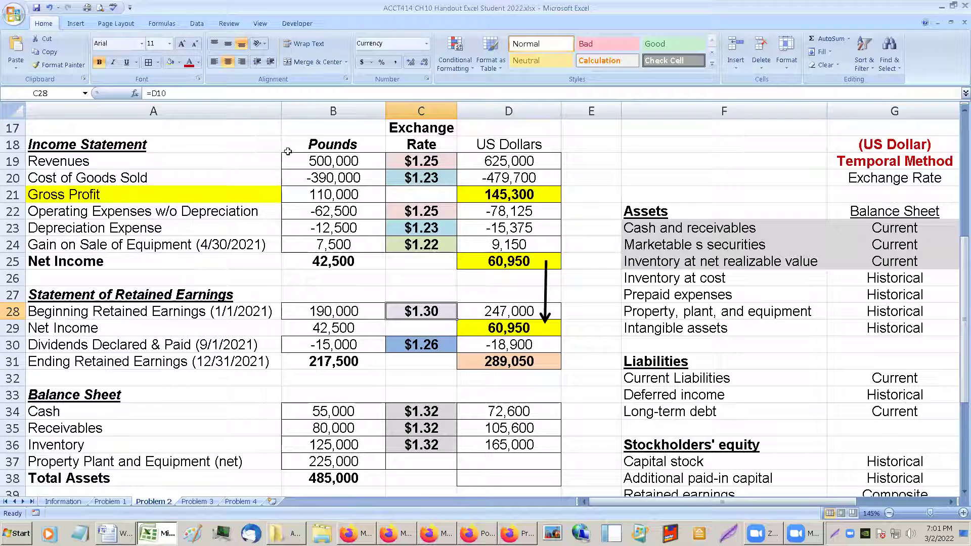
click(181, 59)
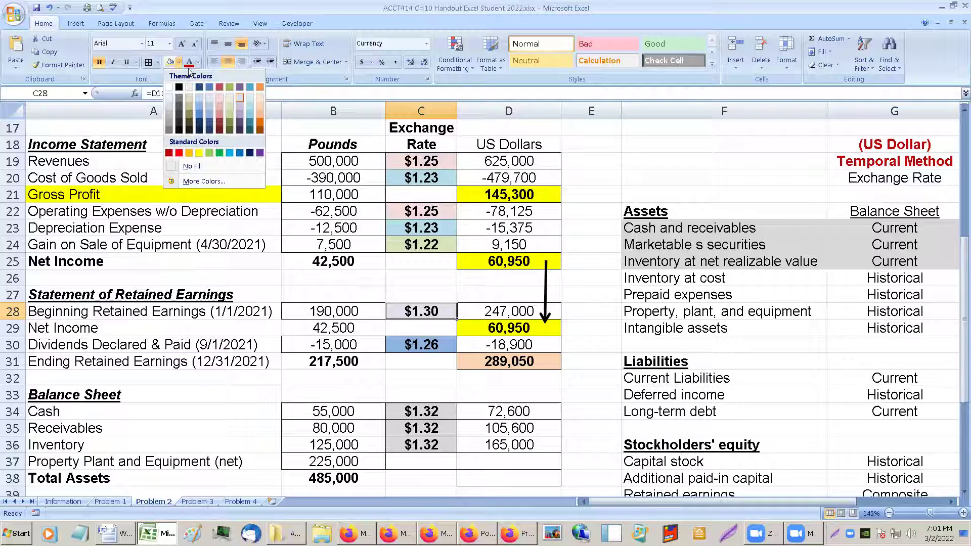
click(487, 214)
drag(648, 314, 869, 312)
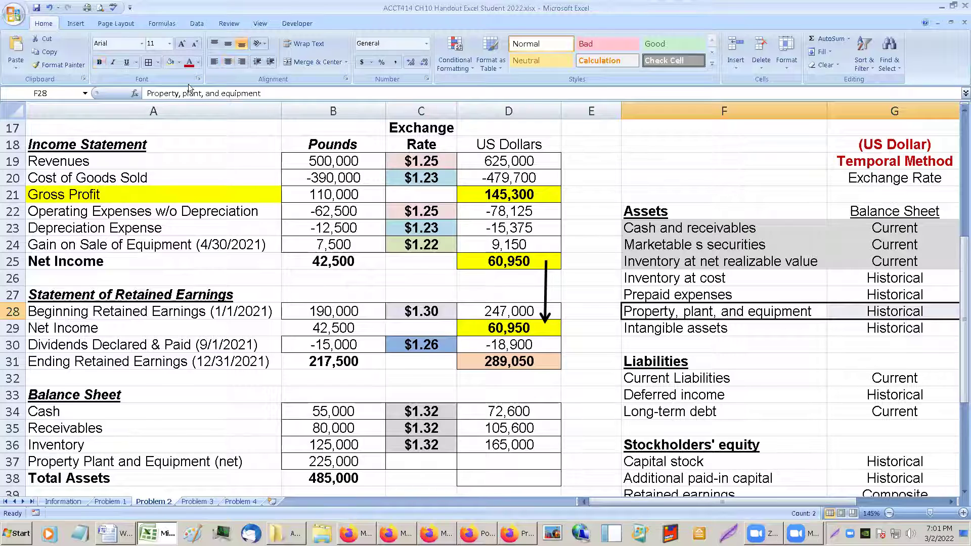
click(169, 62)
click(694, 226)
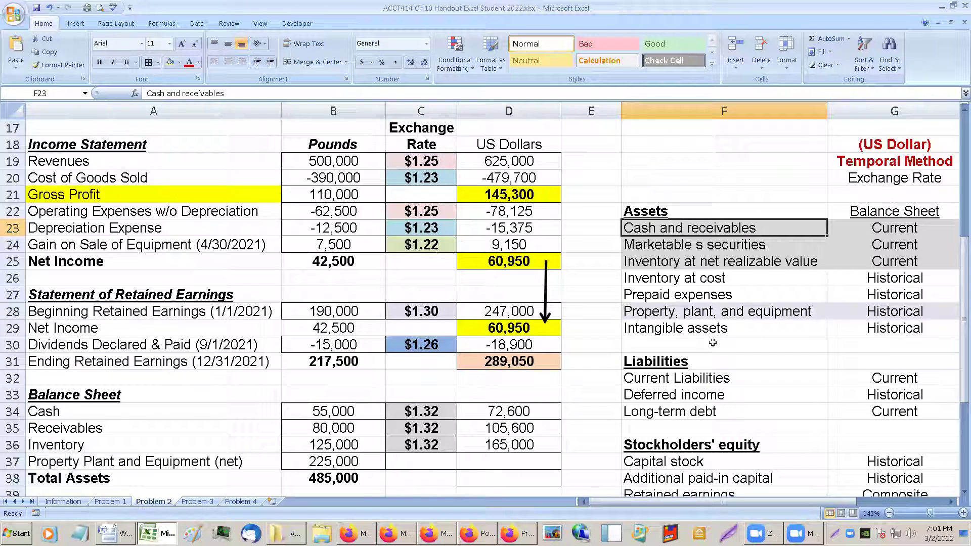
- Shade the Property, plant, and equipment row in F28:G28 and the beginning retained earnings rate in C28 a darker purple
drag(700, 313, 858, 313)
click(179, 62)
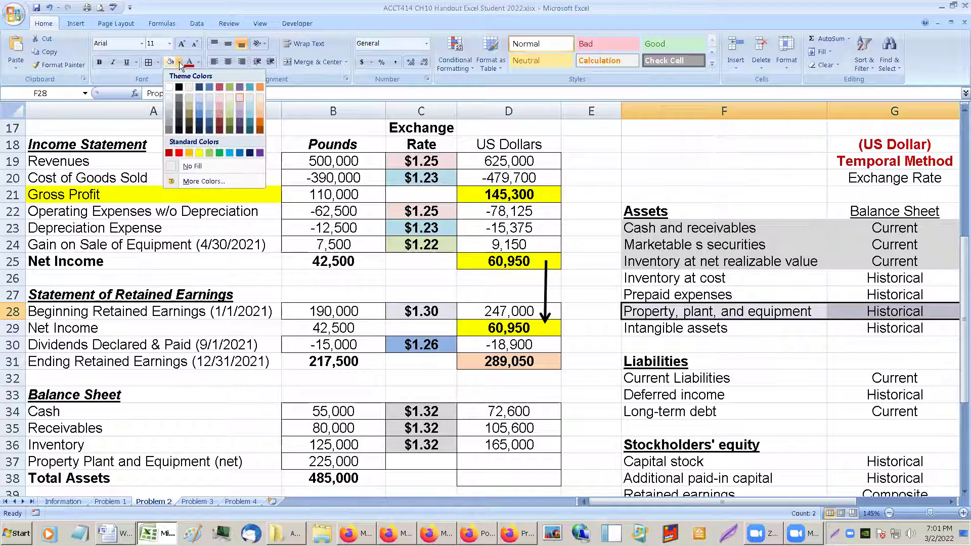
click(242, 106)
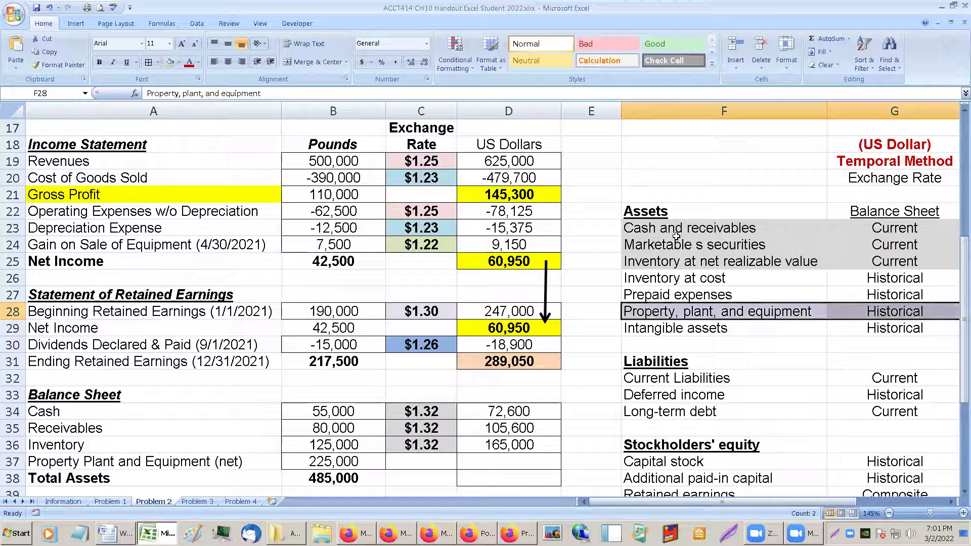
click(695, 245)
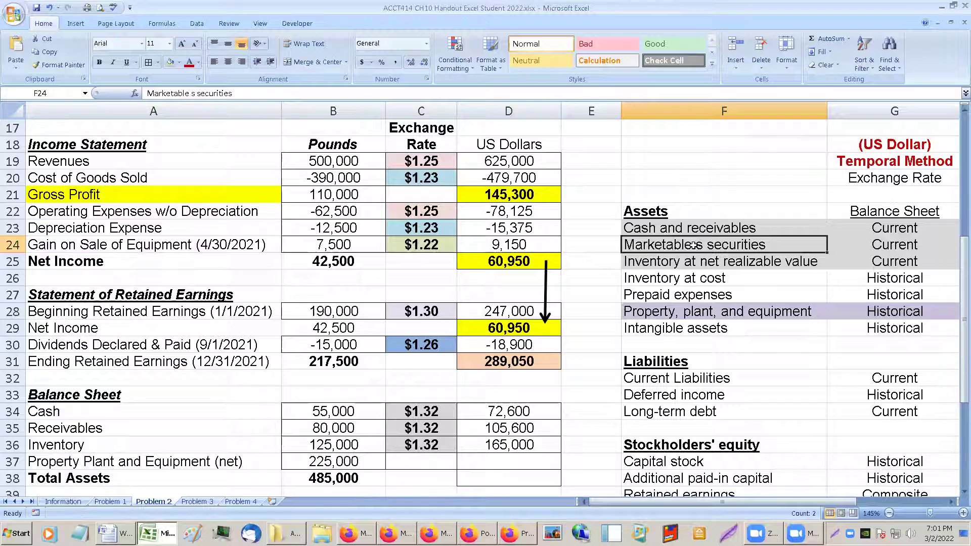
click(411, 314)
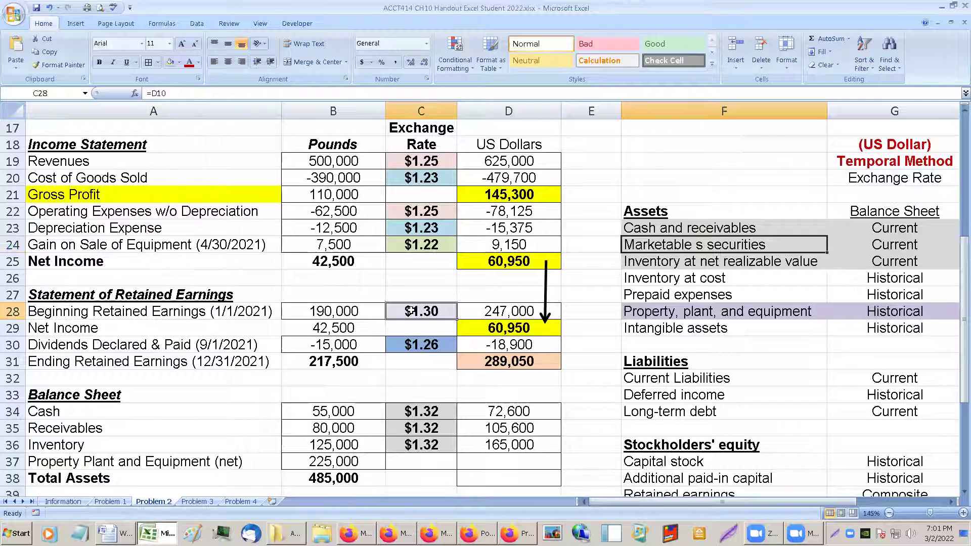
click(169, 62)
- Link the Property Plant and Equipment exchange rate in C37 to C28 and shade the cell the same purple
scroll(401, 267, down, 1)
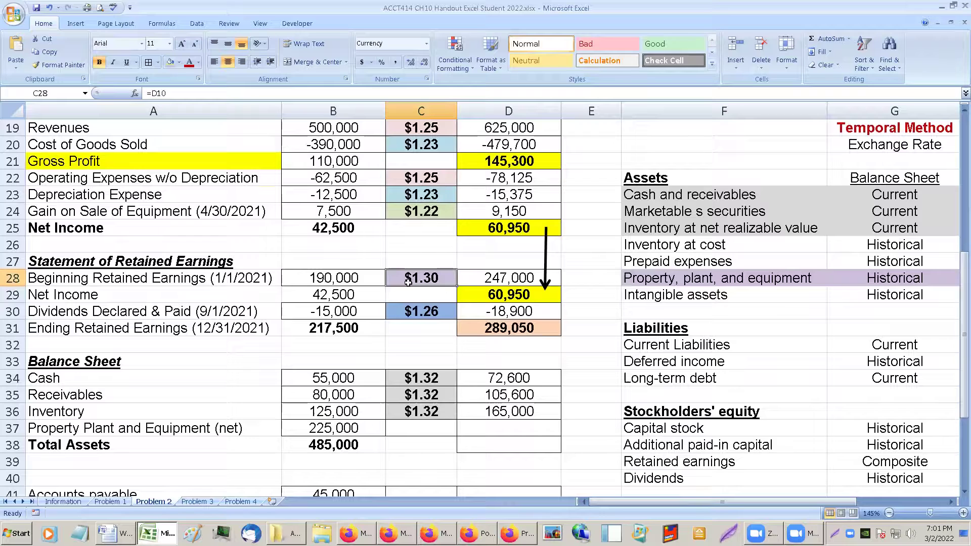
click(401, 435)
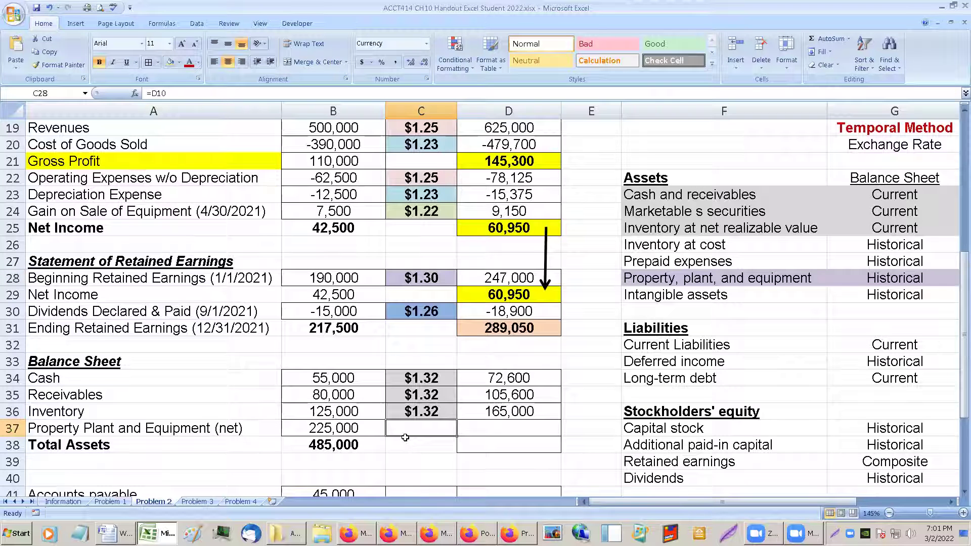
text(=)
click(434, 278)
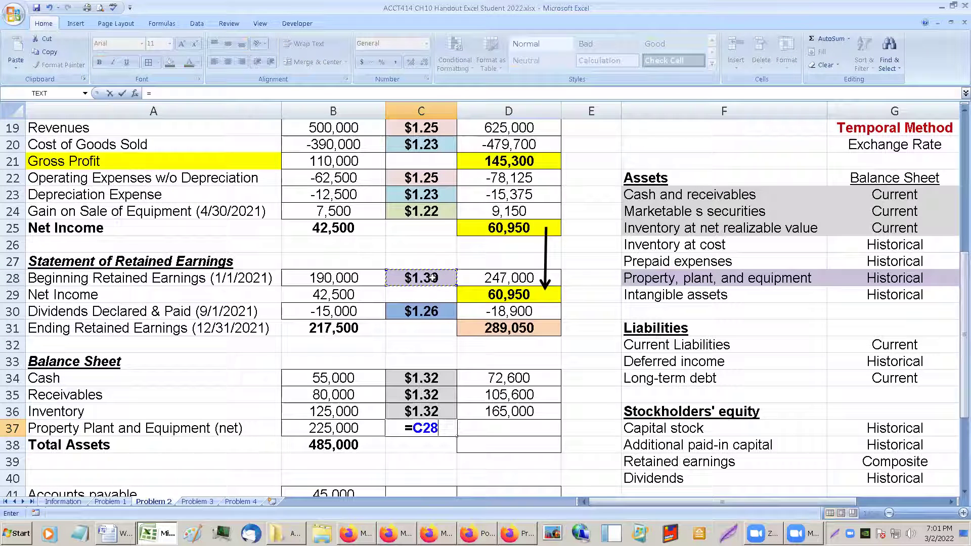
key(Return)
click(393, 428)
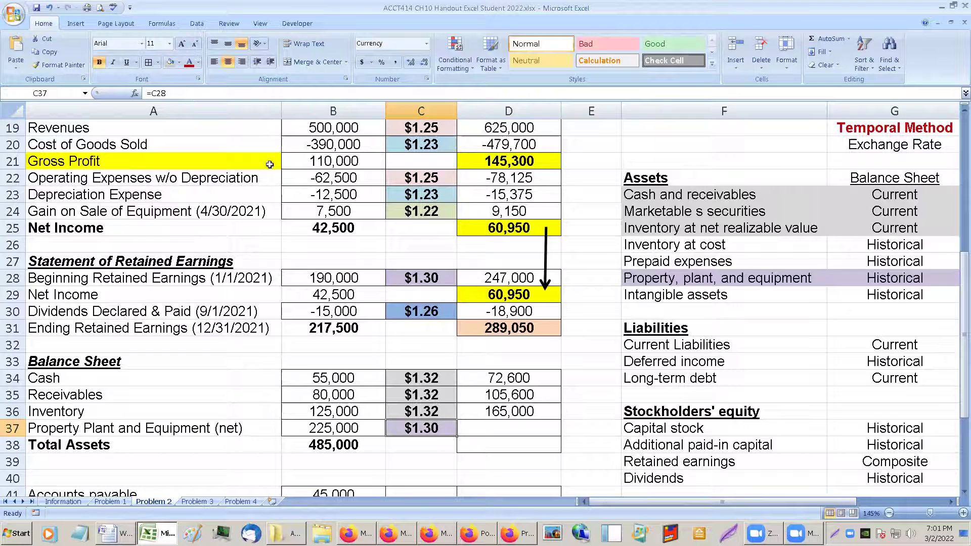
- Translate Property Plant and Equipment to US dollars in D37 with the formula =B37*C37
click(500, 423)
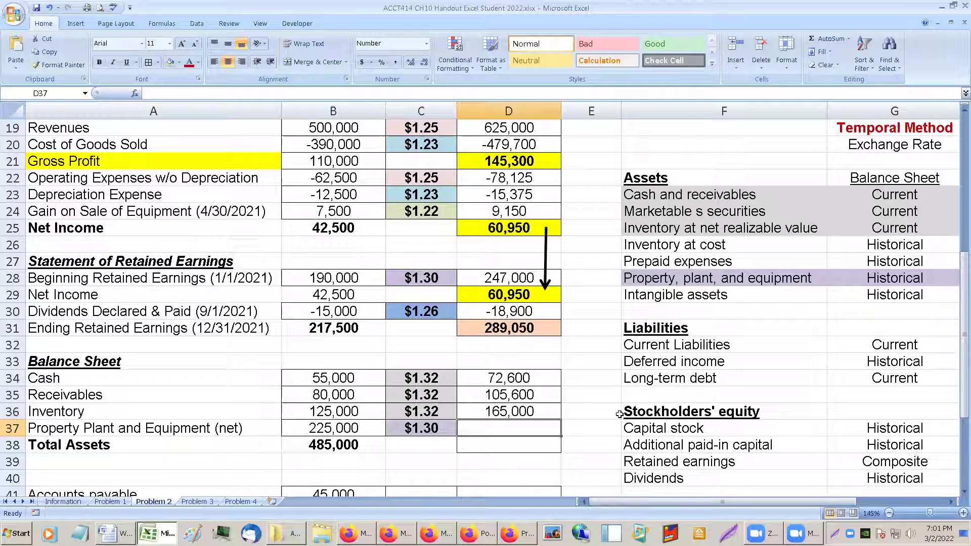
text(=)
key(Left)
key(Left)
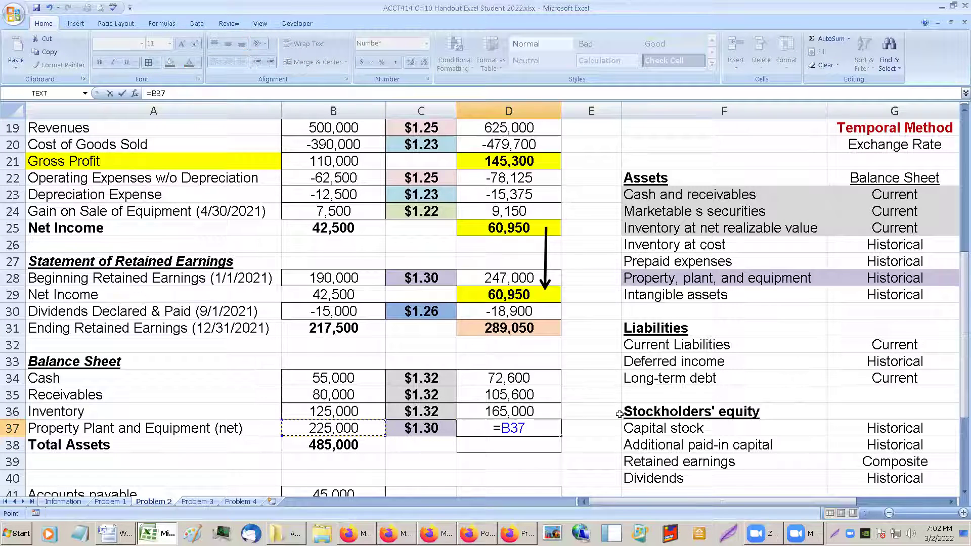
text(*)
key(Left)
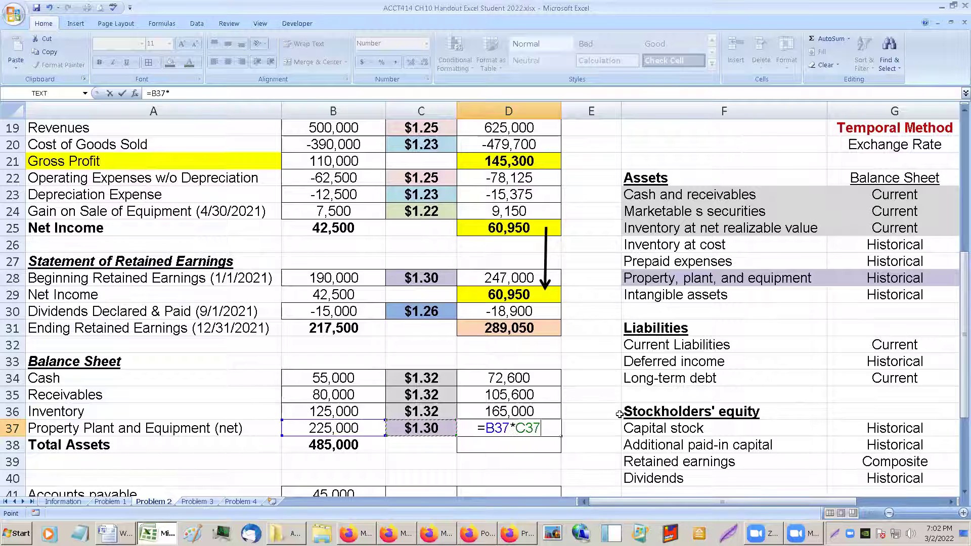
key(Return)
key(Up)
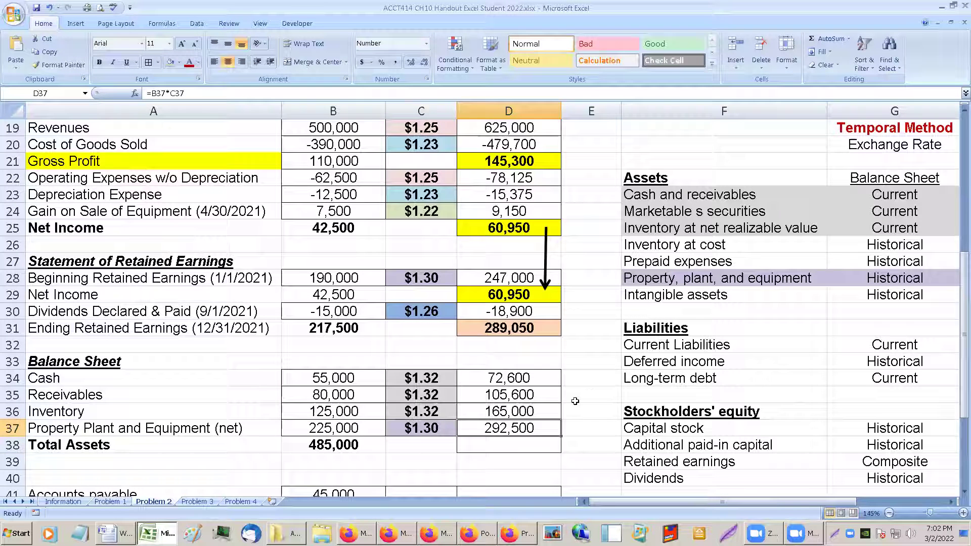
- Total the US dollar assets in D38 with =SUM(D34:D37), bold the total, and open its formula for checking
drag(519, 381, 520, 443)
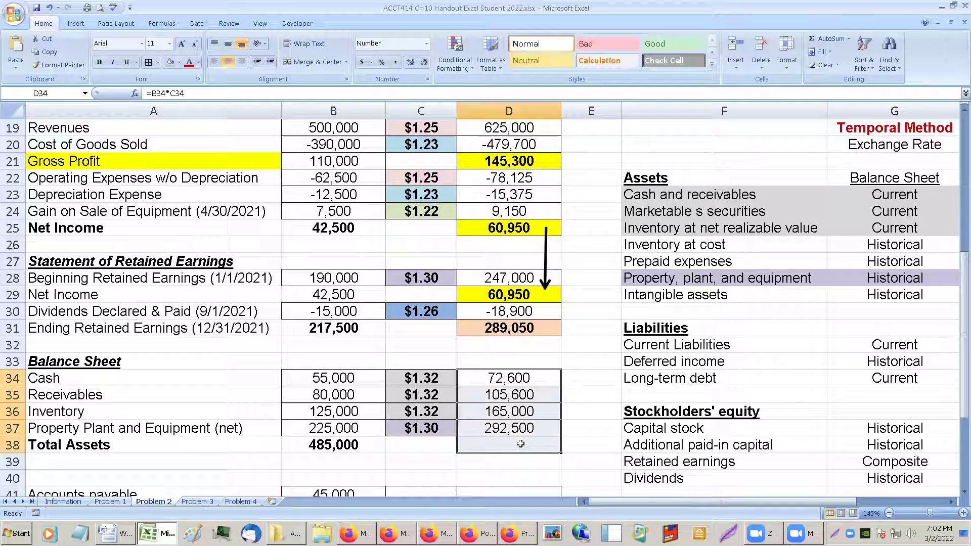
click(828, 39)
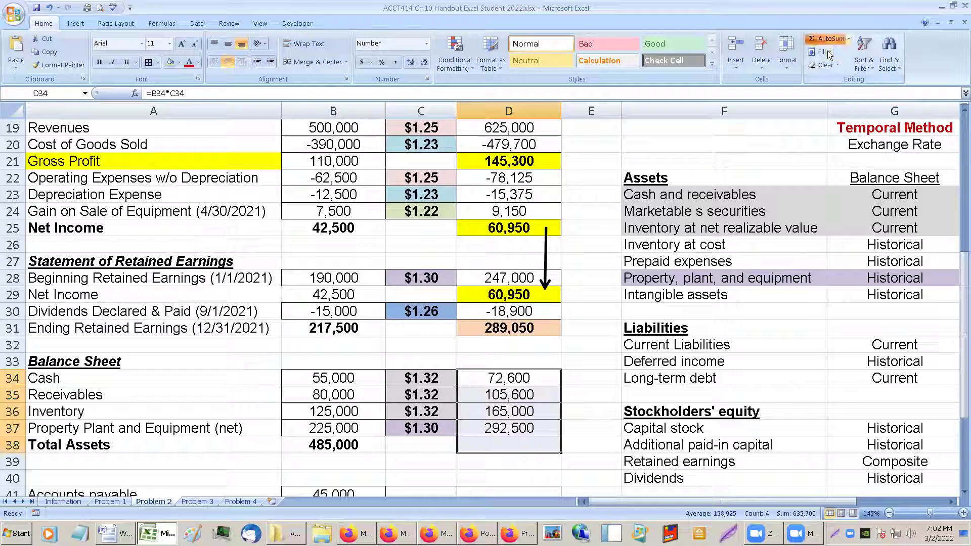
click(508, 440)
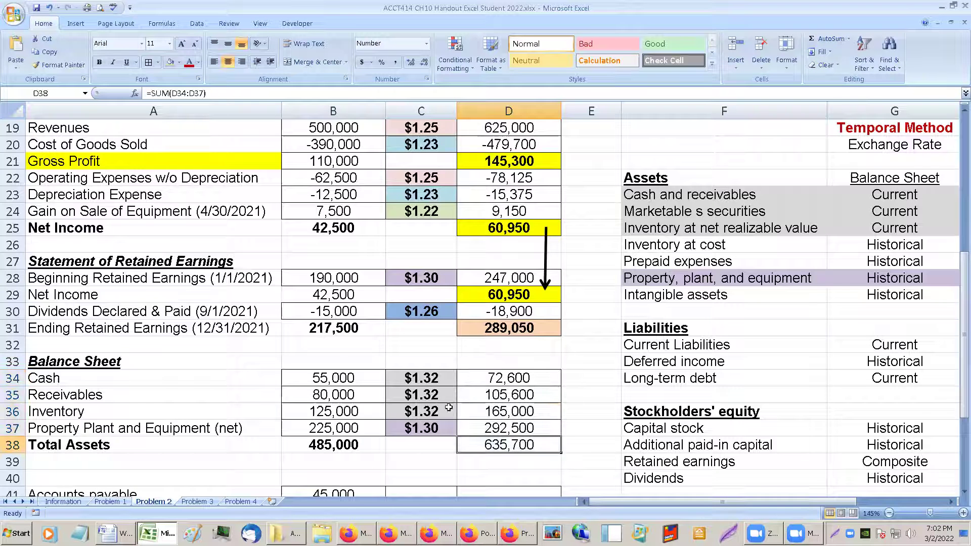
click(99, 62)
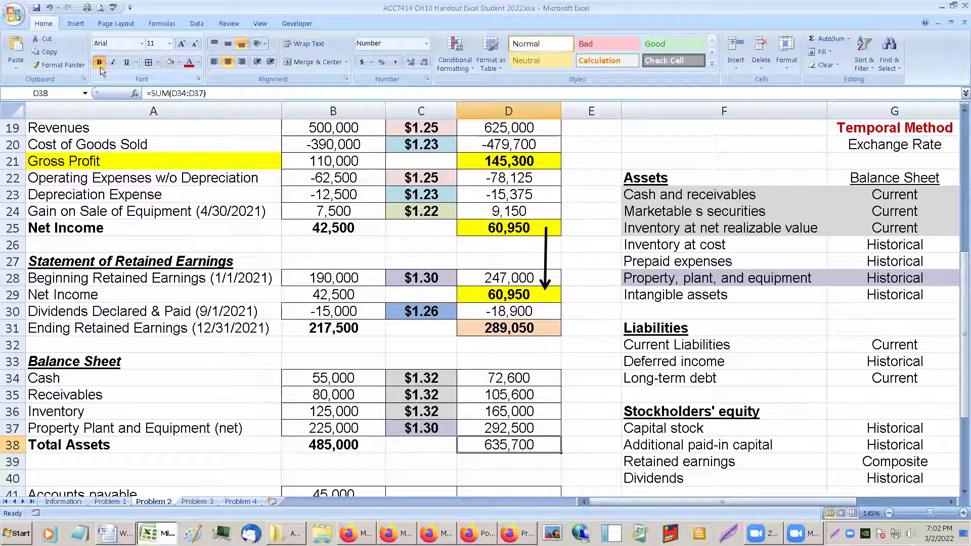
click(477, 427)
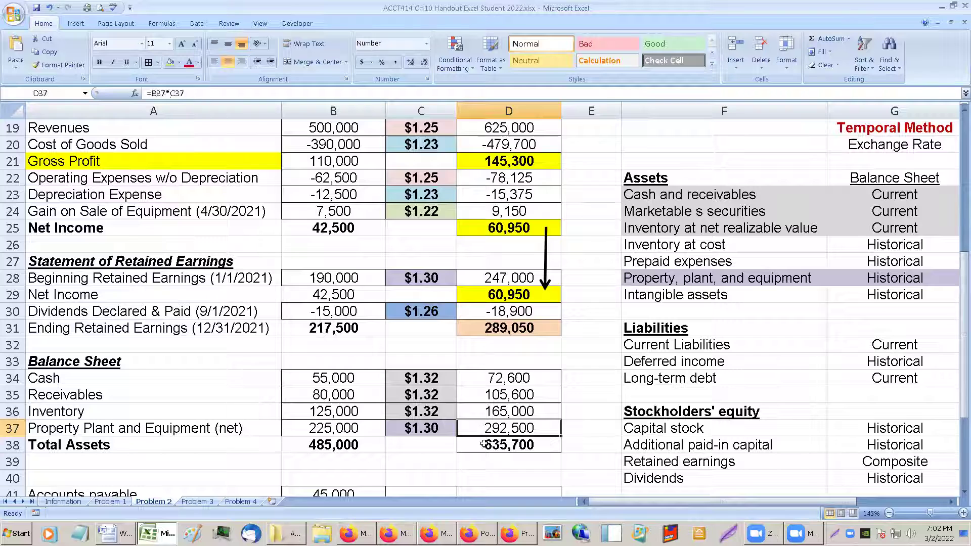
double_click(486, 444)
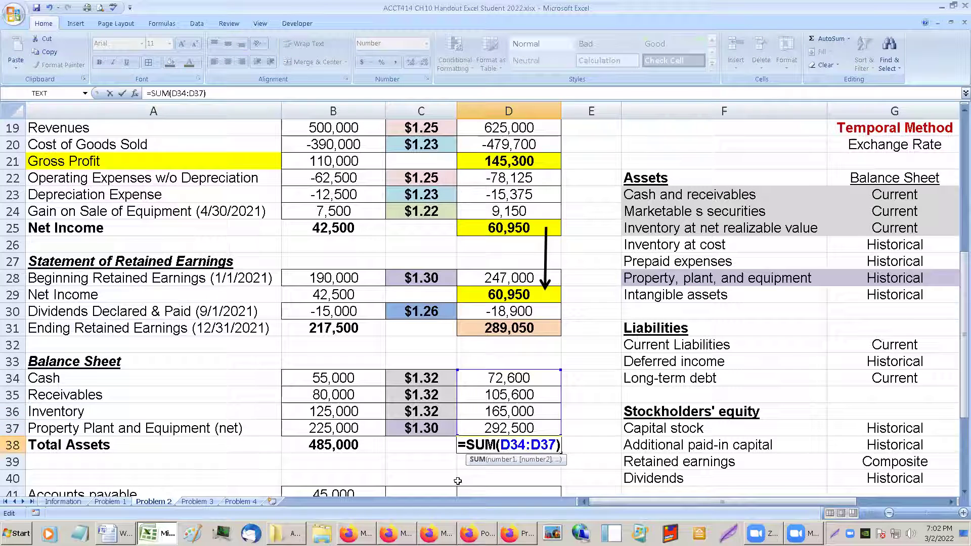
- Accept the D38 total and compare the translated Total Assets with the balance sheet on the Problem 1 sheet
key(Return)
click(109, 501)
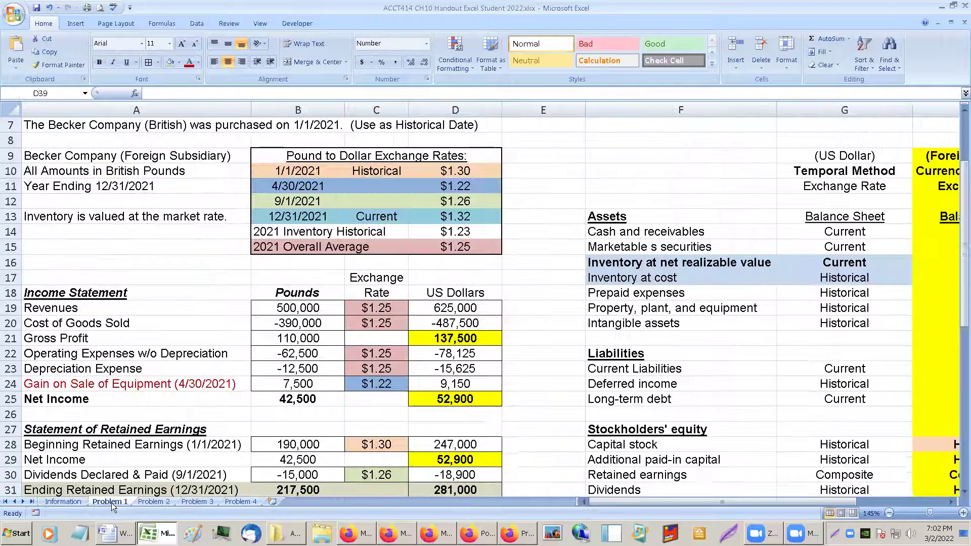
scroll(360, 405, down, 3)
scroll(359, 405, down, 1)
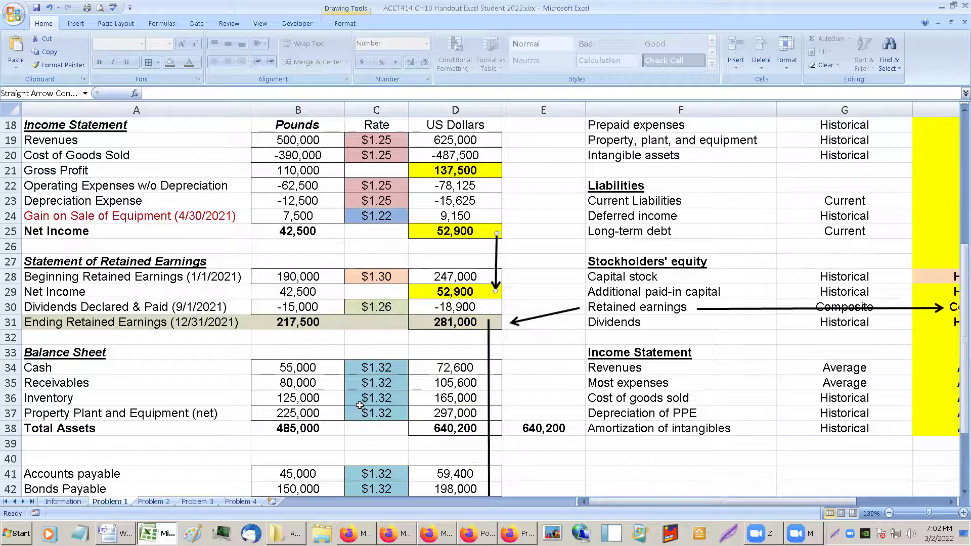
click(153, 501)
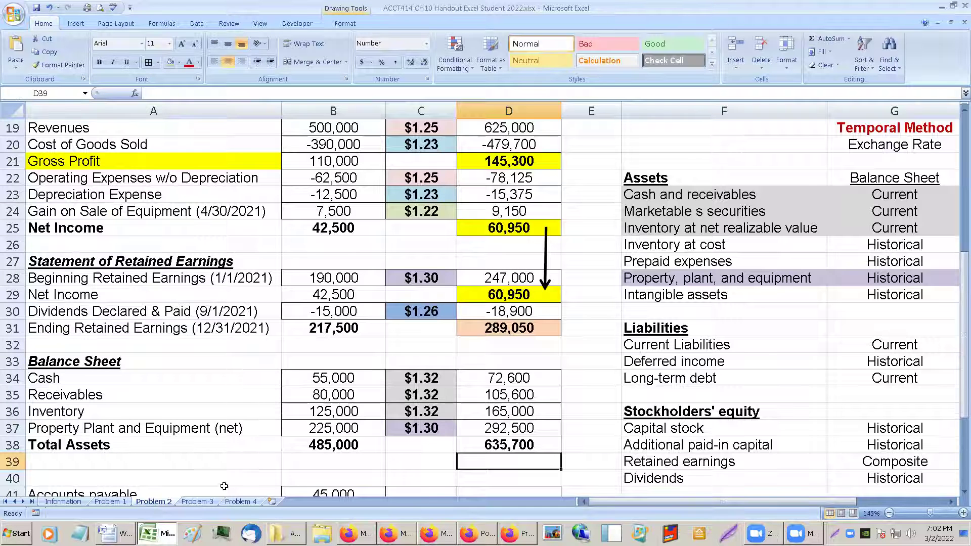
click(478, 441)
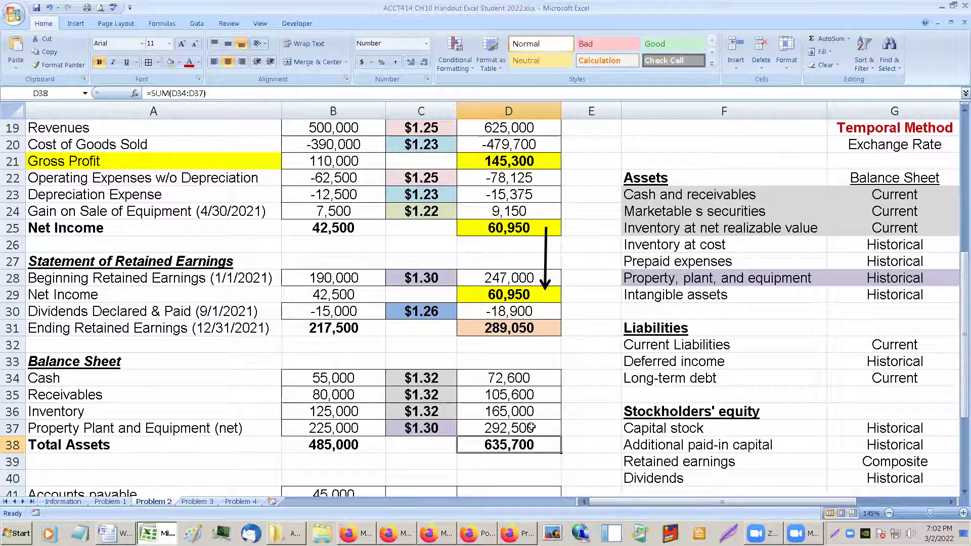
- Shade the Property Plant and Equipment (net) label in A37 the same purple as its exchange rate
scroll(561, 378, down, 1)
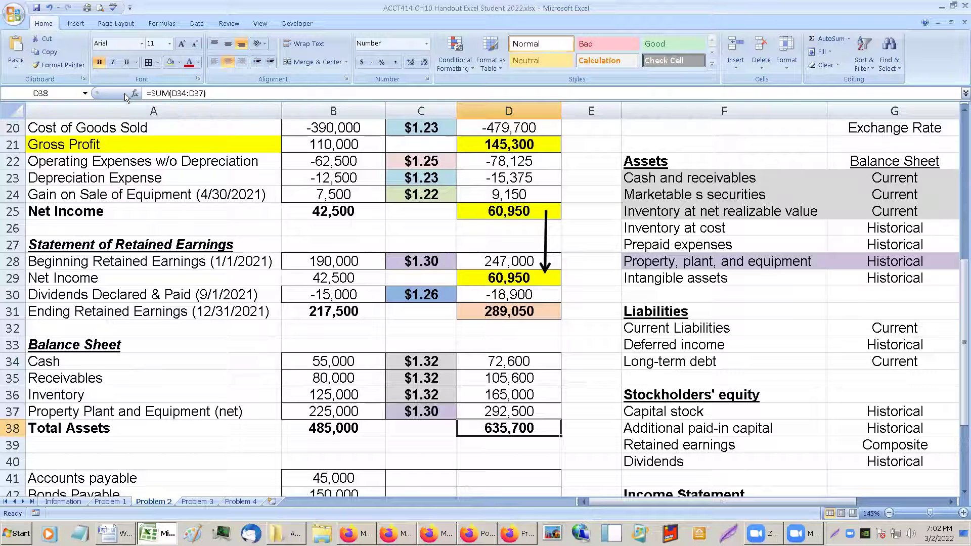
click(156, 395)
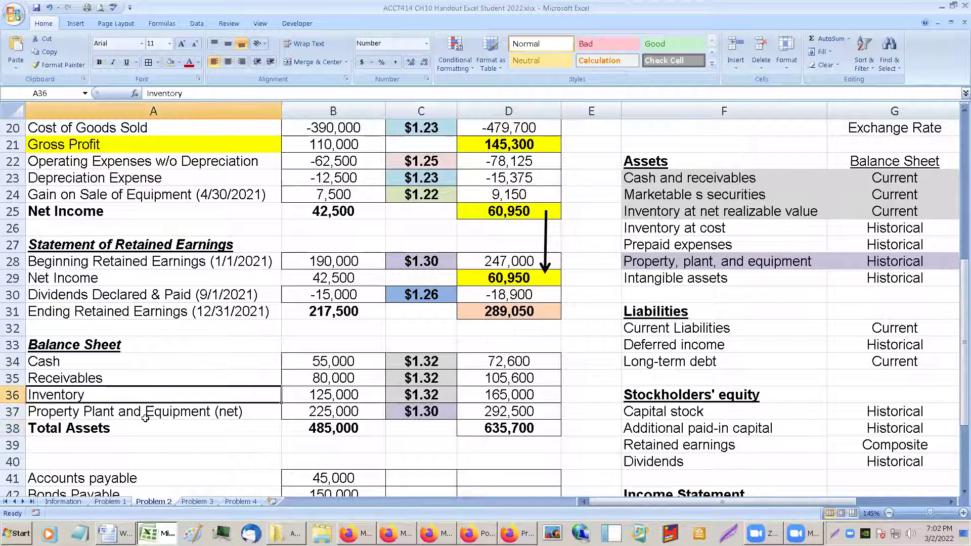
click(146, 418)
click(170, 61)
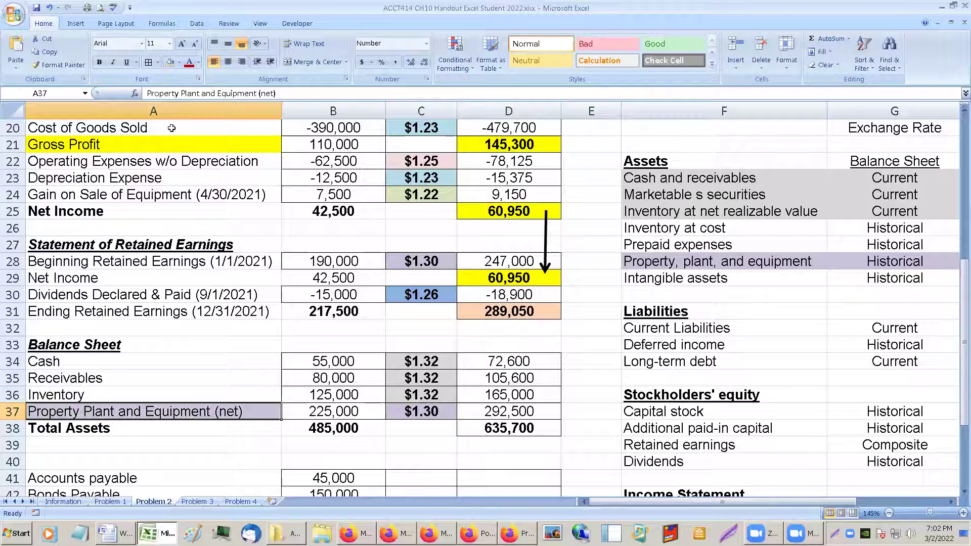
click(210, 273)
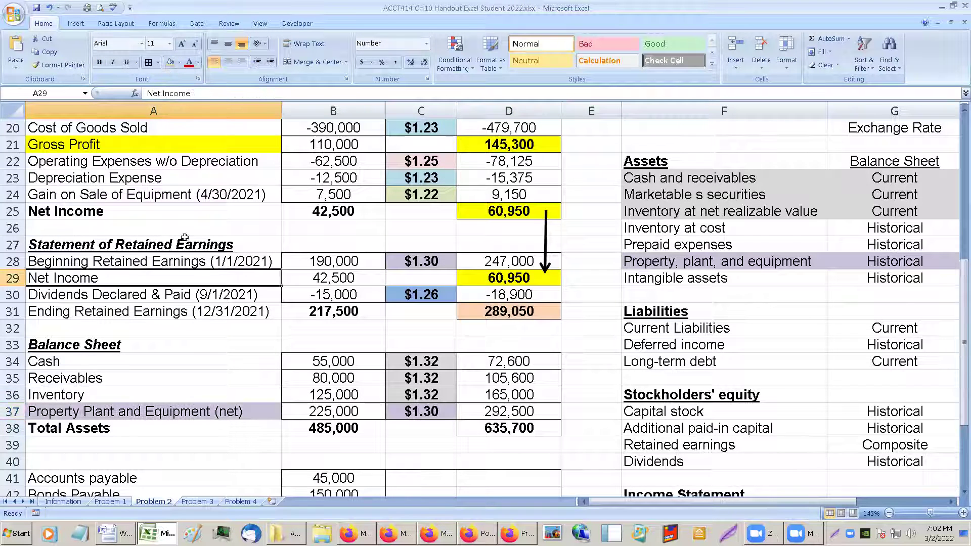
- Duplicate the net income arrow and run the copy from the Property, plant, and equipment row in F28 to the translated amount in D37
click(545, 232)
right_click(545, 232)
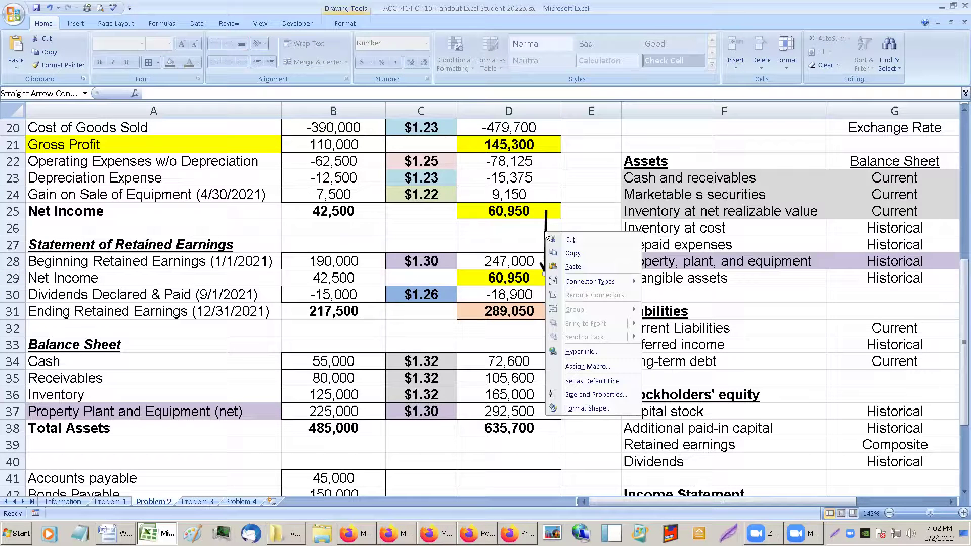
click(585, 254)
key(ctrl+v)
drag(561, 224, 620, 263)
mouse_move(561, 286)
mouse_down()
mouse_move(575, 381)
mouse_move(567, 413)
mouse_move(551, 405)
mouse_up()
click(586, 410)
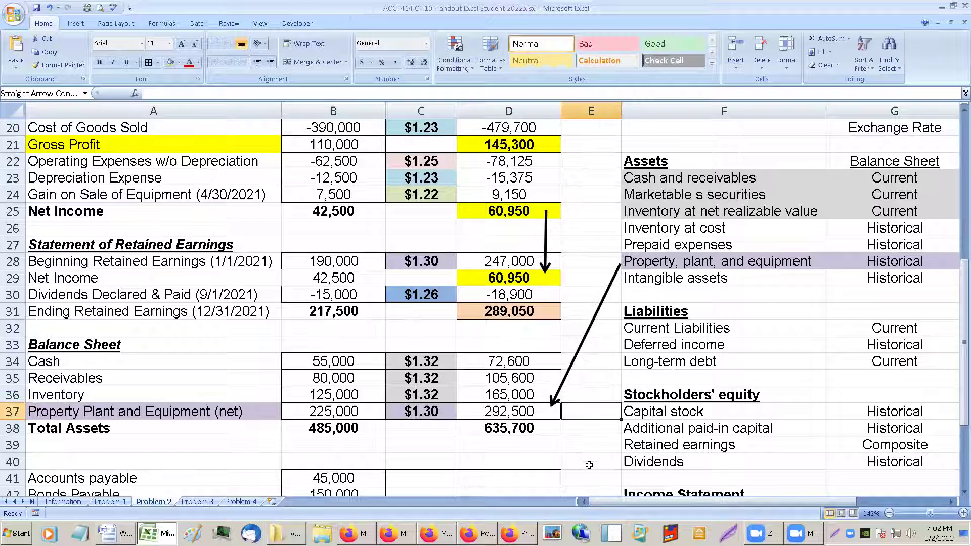
click(587, 452)
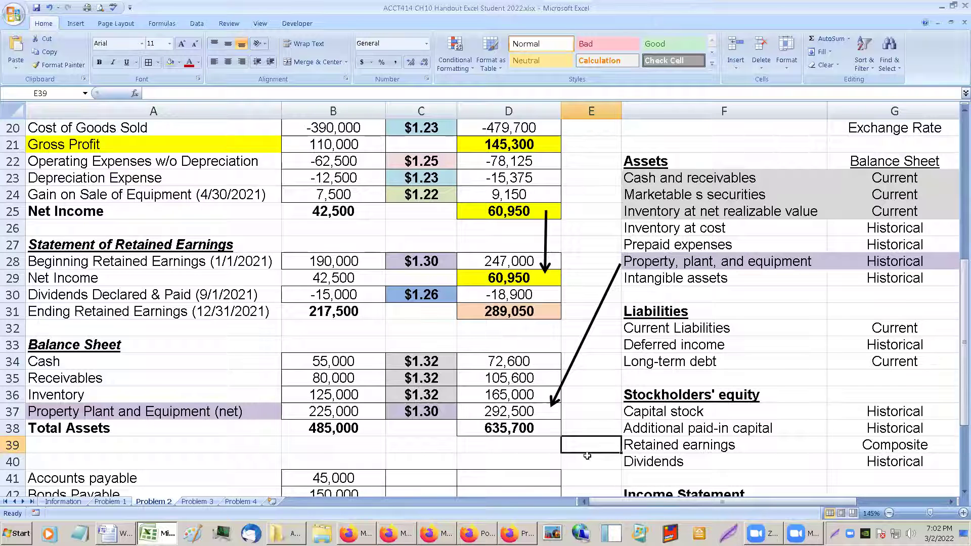
- Review the Temporal Method rates listed for Current Liabilities, Deferred income, and Long-term debt
scroll(587, 457, down, 2)
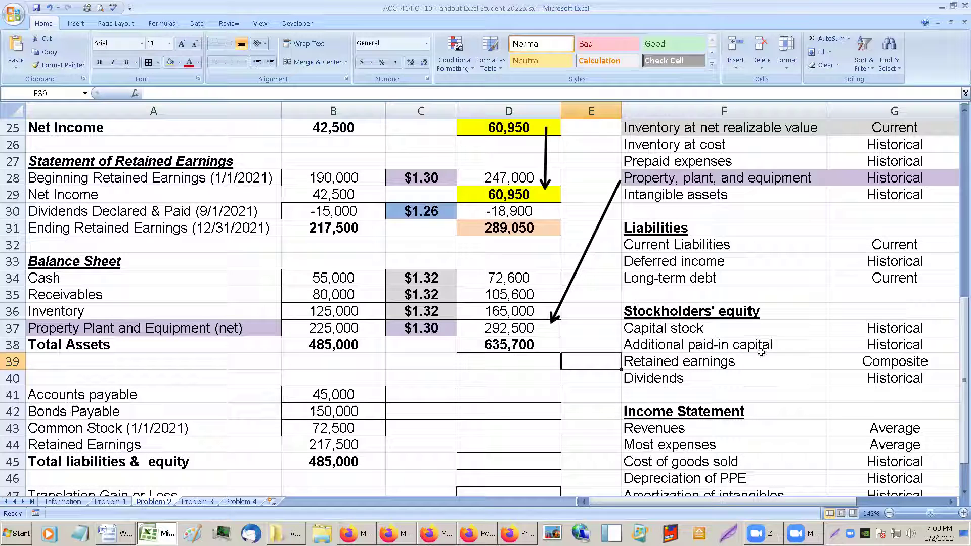
click(693, 244)
drag(823, 246, 891, 246)
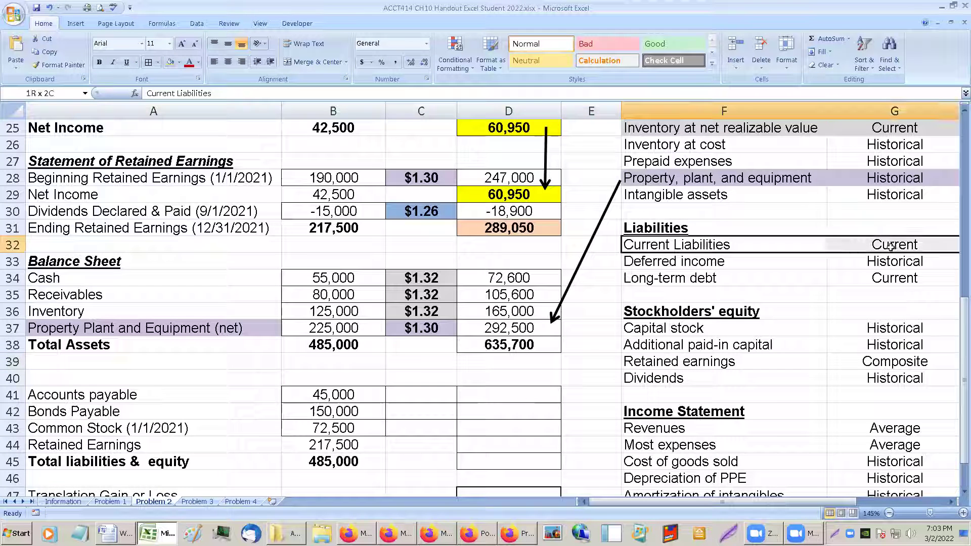
drag(689, 269, 851, 262)
drag(733, 279, 854, 279)
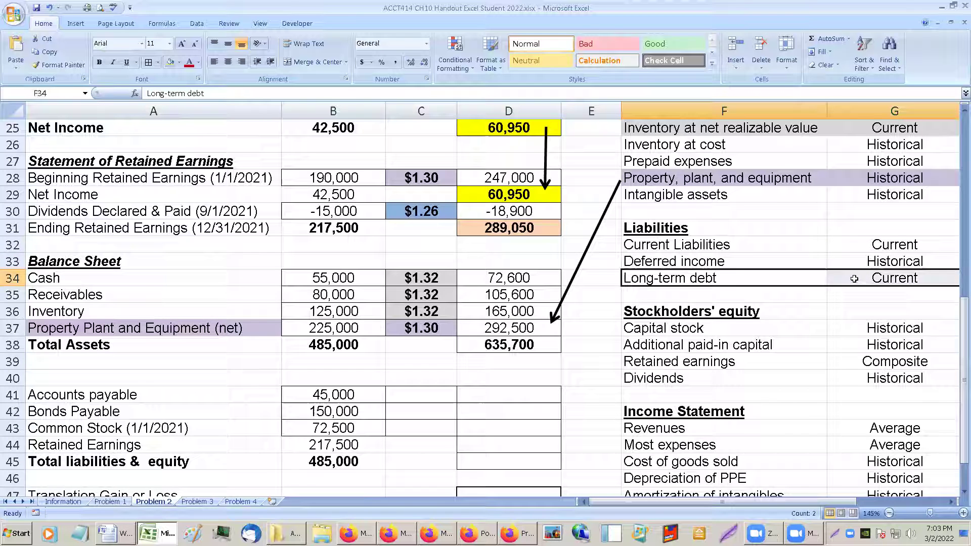
click(742, 265)
click(733, 249)
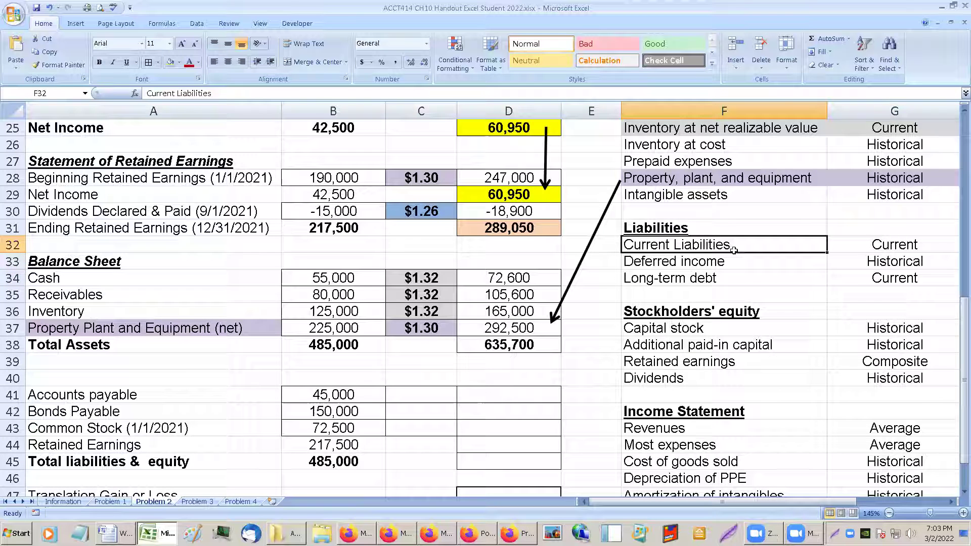
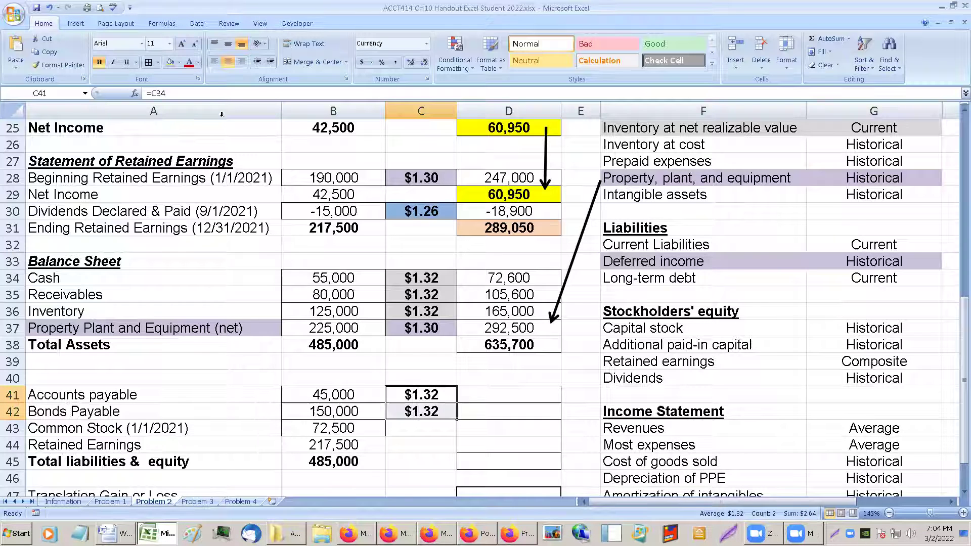
- Shade the Accounts payable and Bonds Payable rates in C41:C42 the same gray as the Receivables rate
click(397, 291)
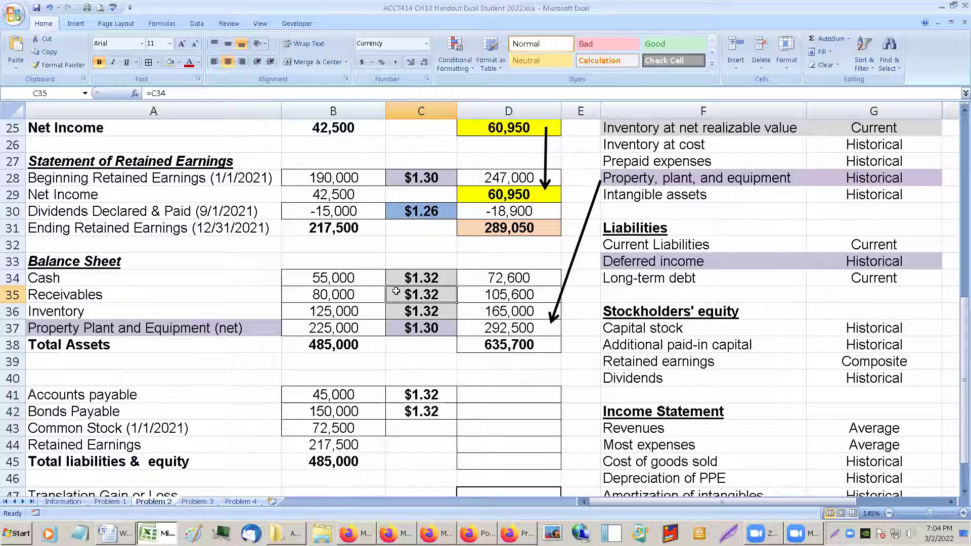
click(179, 63)
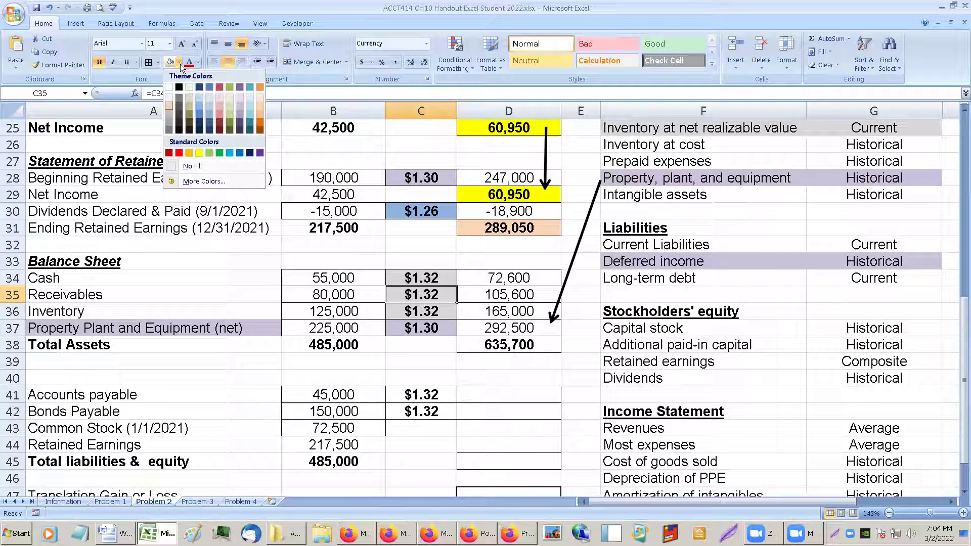
click(169, 108)
drag(412, 396, 412, 410)
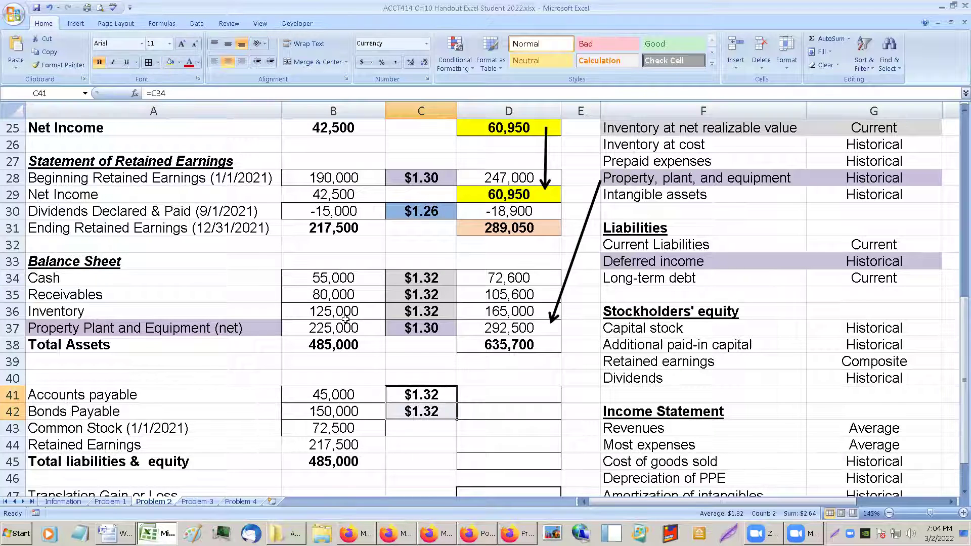
click(170, 66)
- Shade the Capital stock row in F37:G37 the same purple as the other historical rate items
click(393, 431)
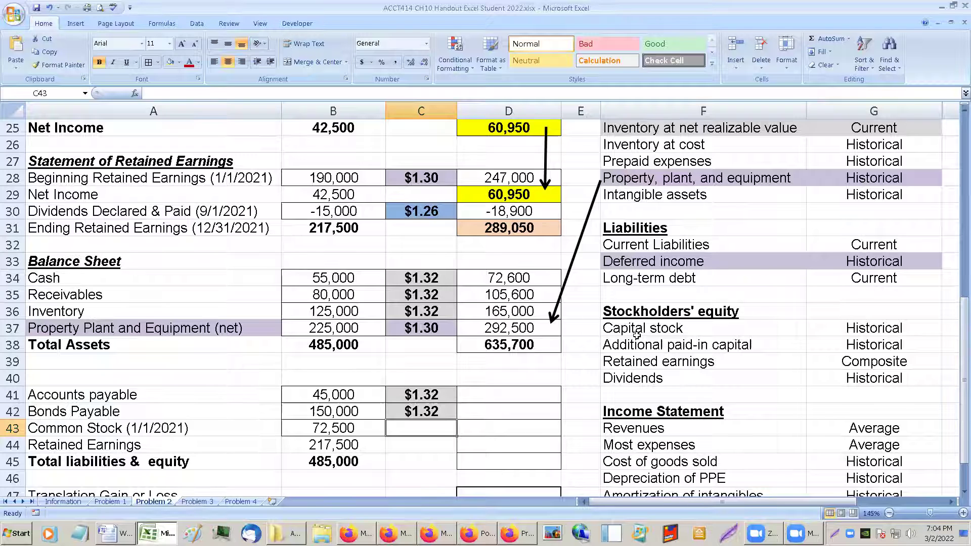
drag(632, 328, 827, 331)
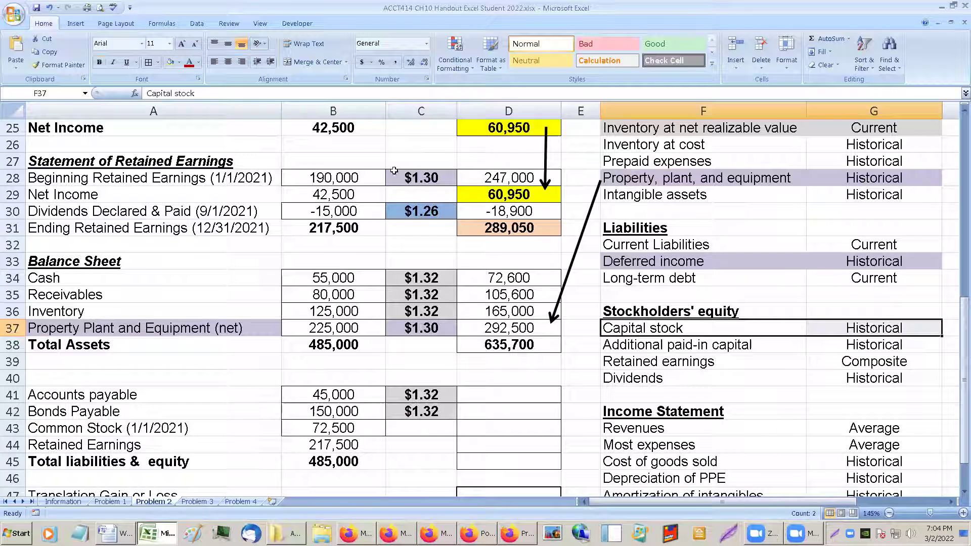
click(180, 62)
click(240, 104)
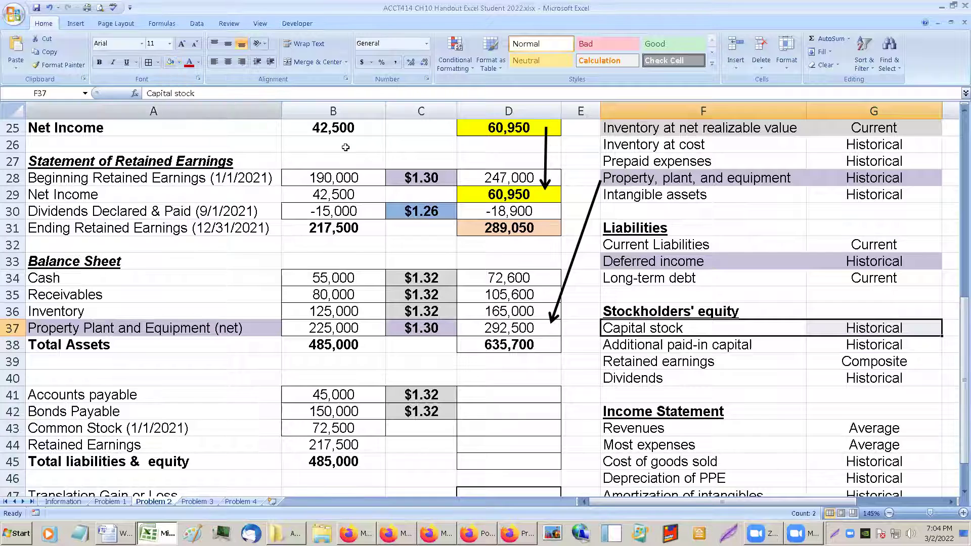
click(673, 264)
- Link the Common Stock exchange rate in C43 to the Property Plant and Equipment rate with =C37
click(417, 427)
text(=)
click(400, 331)
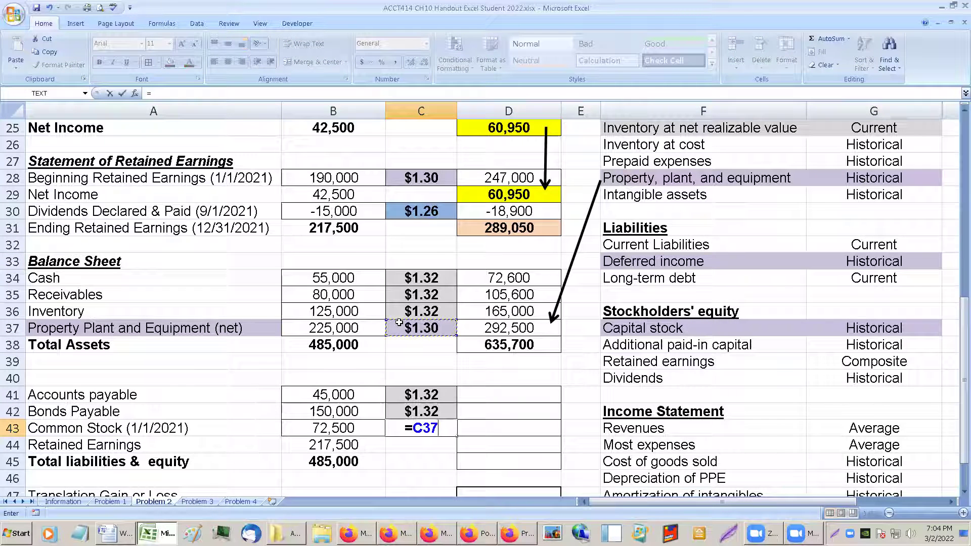
key(Return)
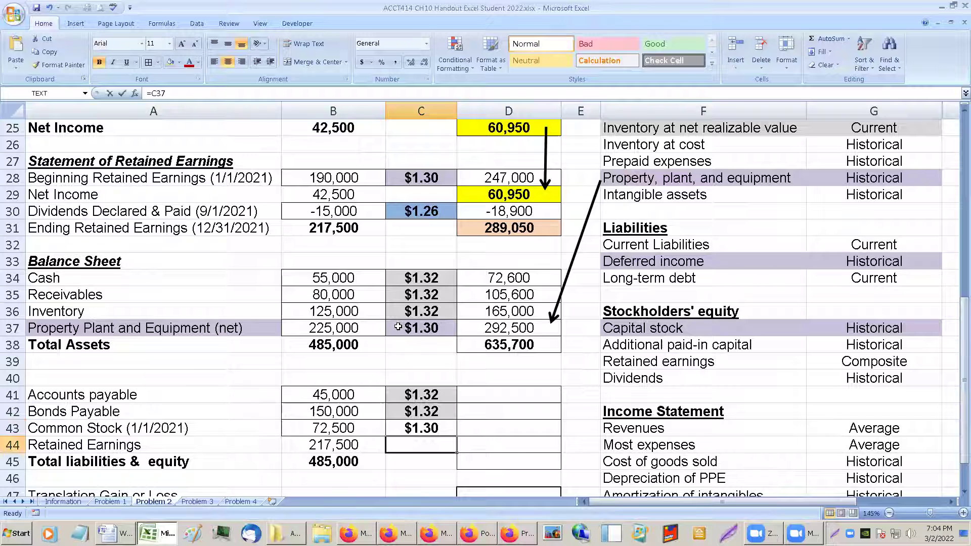
click(480, 394)
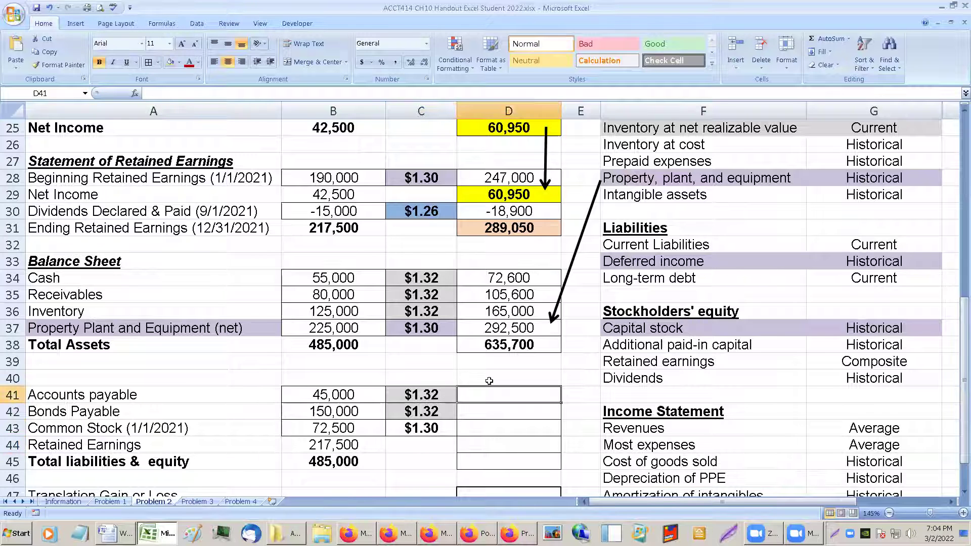
text(=)
click(430, 428)
key(Escape)
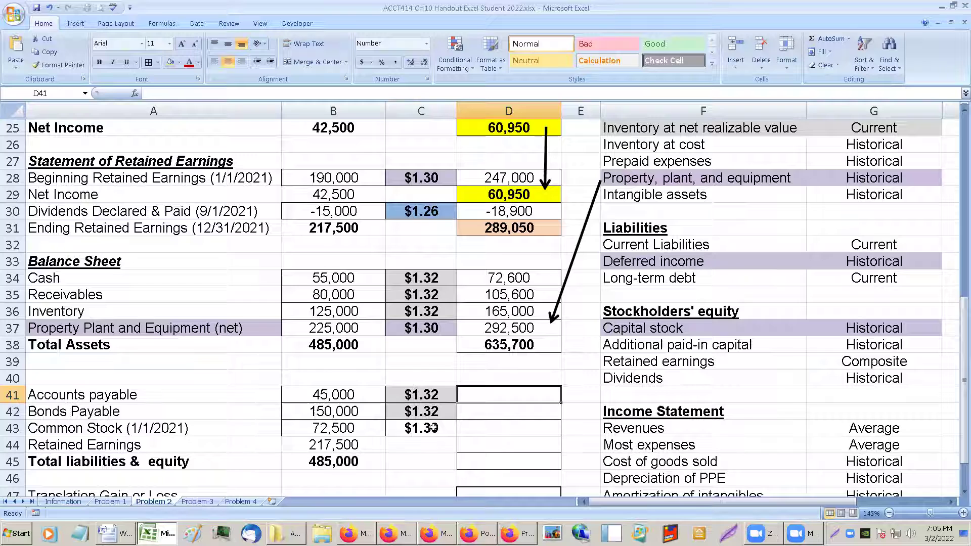
- Shade the Common Stock exchange rate in C43 purple to mark it as historical
key(Left)
key(Down)
key(Down)
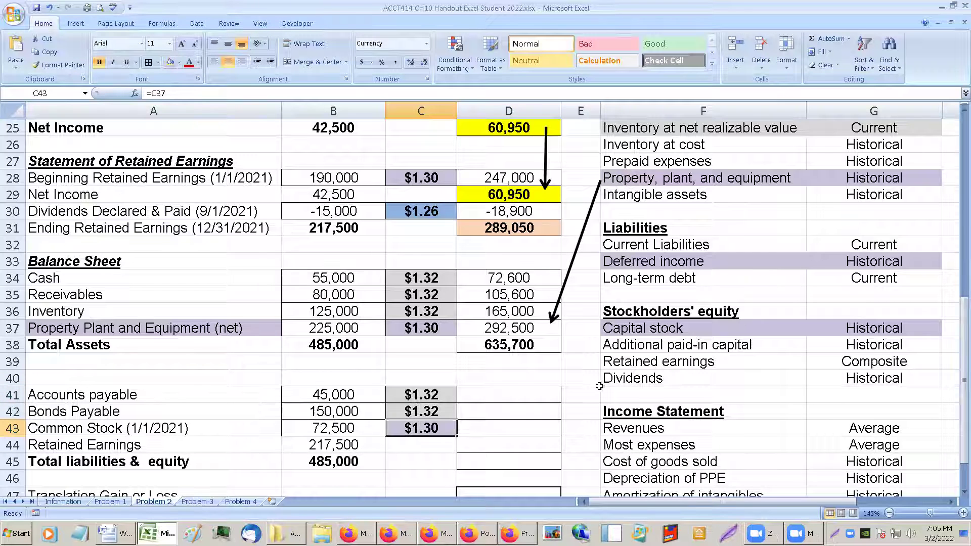
- Translate Accounts payable to US dollars in D41 with =B41*C41 and copy the formula down through Common Stock in D43
click(518, 387)
text(=)
key(Left)
key(Left)
text(*)
key(Left)
key(ctrl+Return)
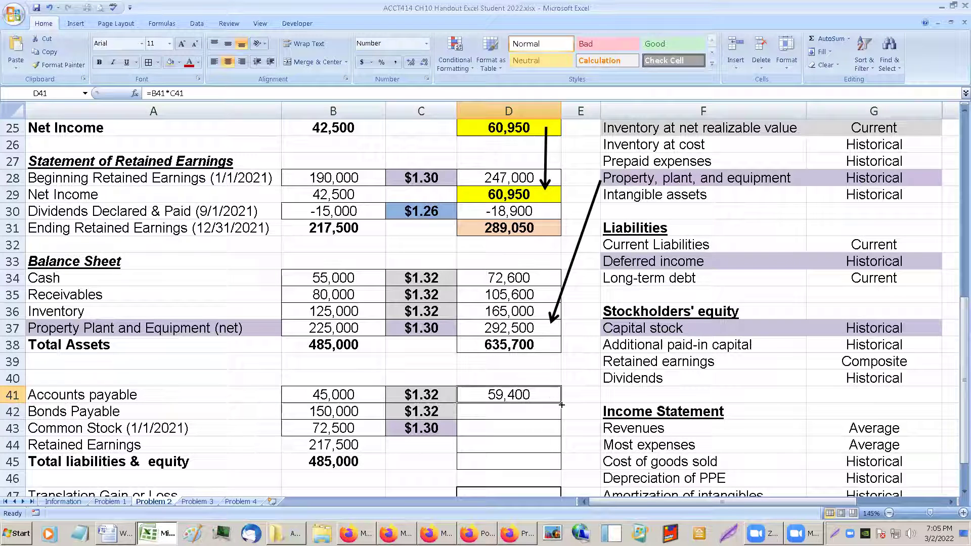
drag(561, 404, 558, 434)
click(553, 432)
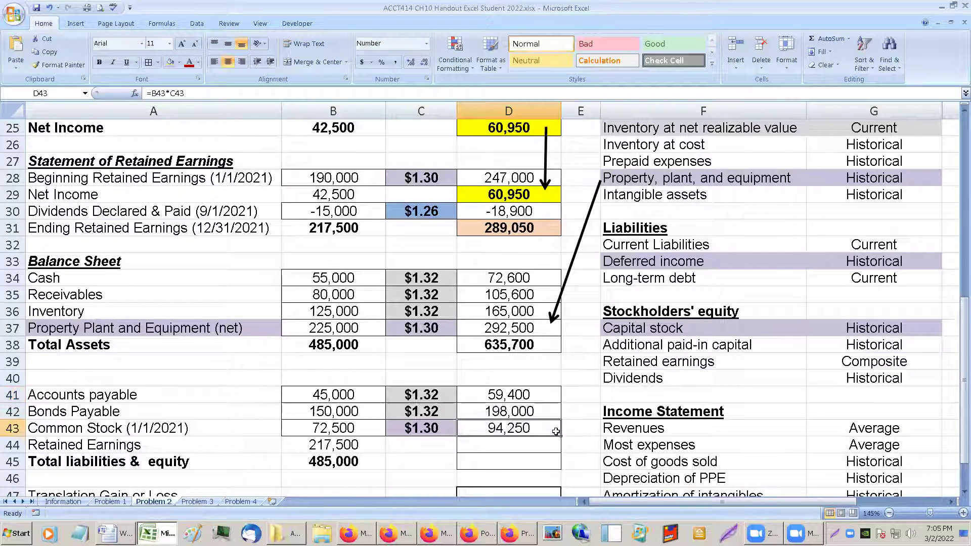
- Reposition the long arrow so it runs from Ending Retained Earnings in D31 down to Retained Earnings in D44
click(520, 447)
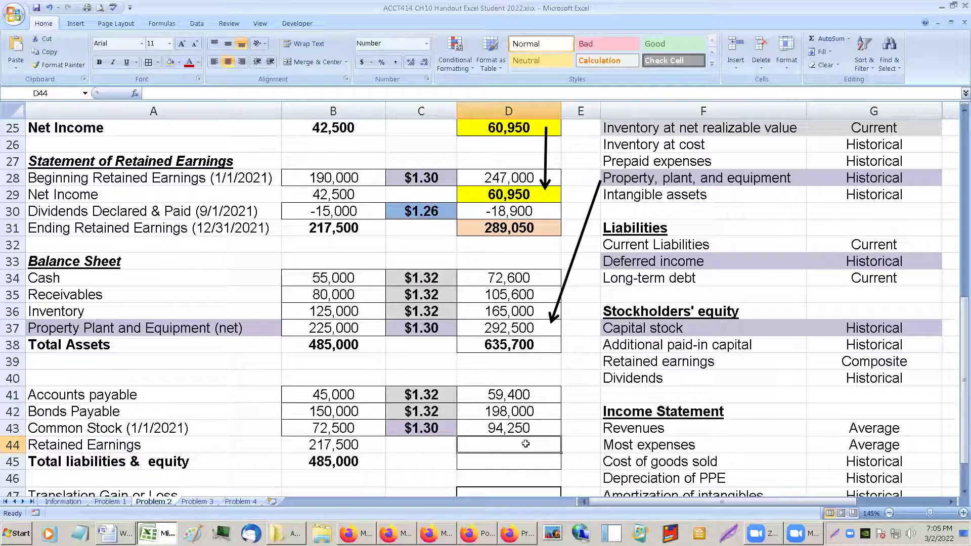
click(577, 250)
drag(597, 188, 547, 226)
drag(550, 324, 547, 443)
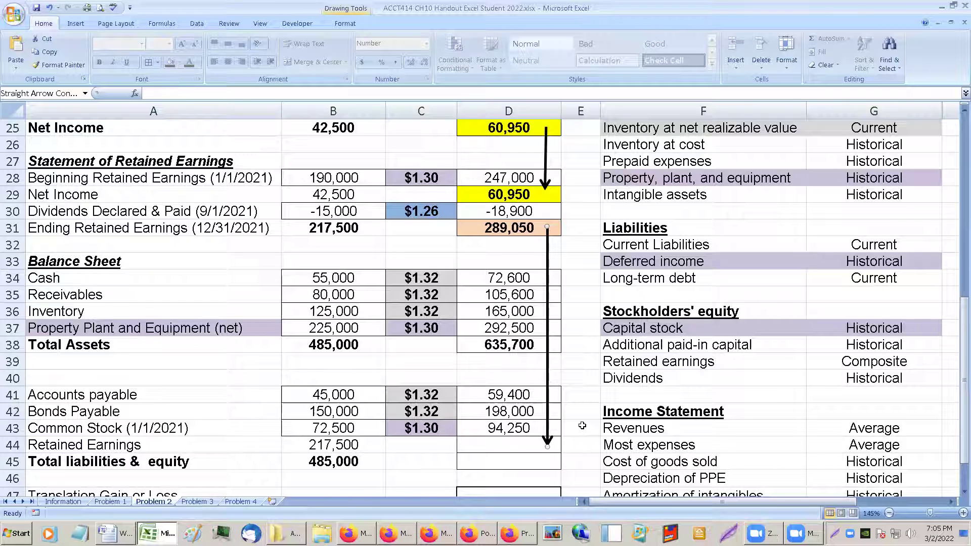
click(579, 427)
- Reapply the light orange fill to Ending Retained Earnings in D31 and carry its amount to D44 with =D31
click(514, 229)
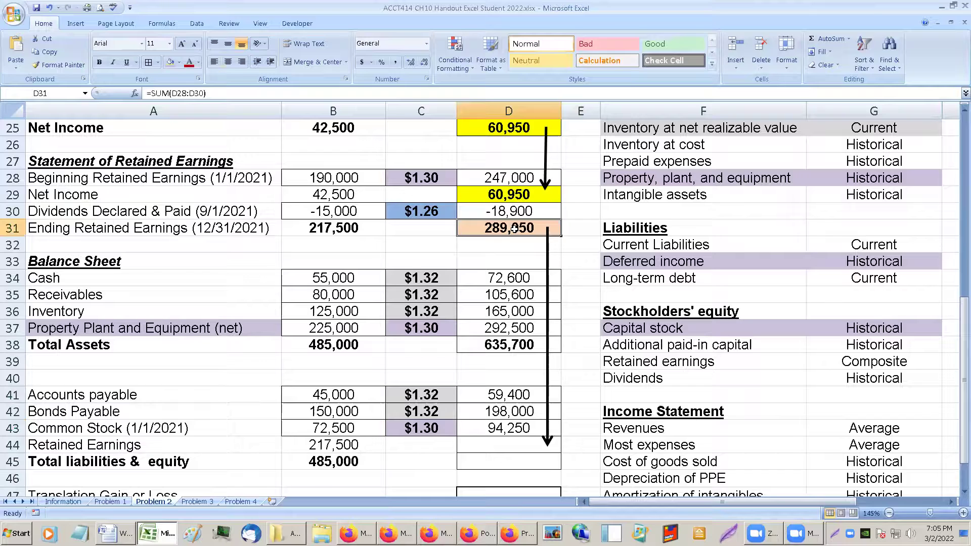
click(180, 61)
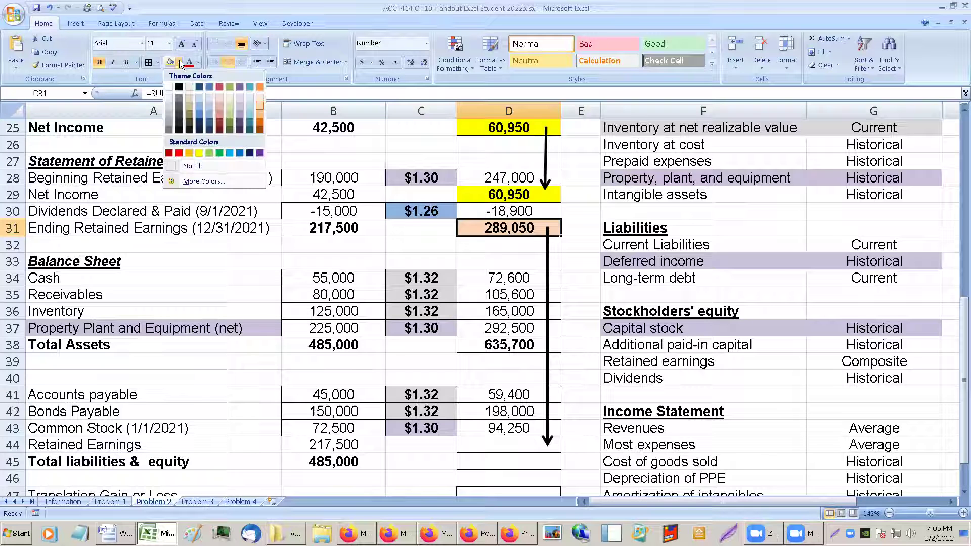
click(257, 106)
click(479, 446)
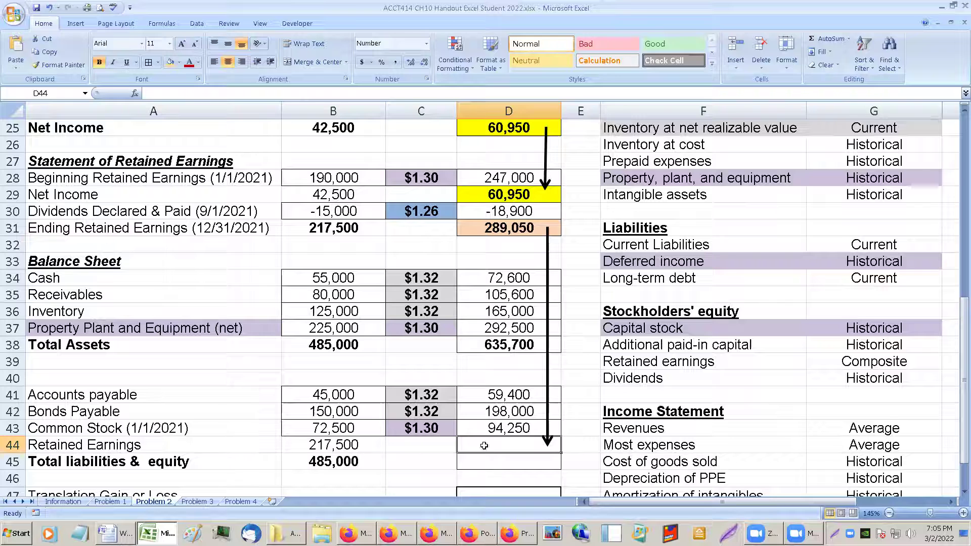
text(=)
click(516, 228)
click(122, 93)
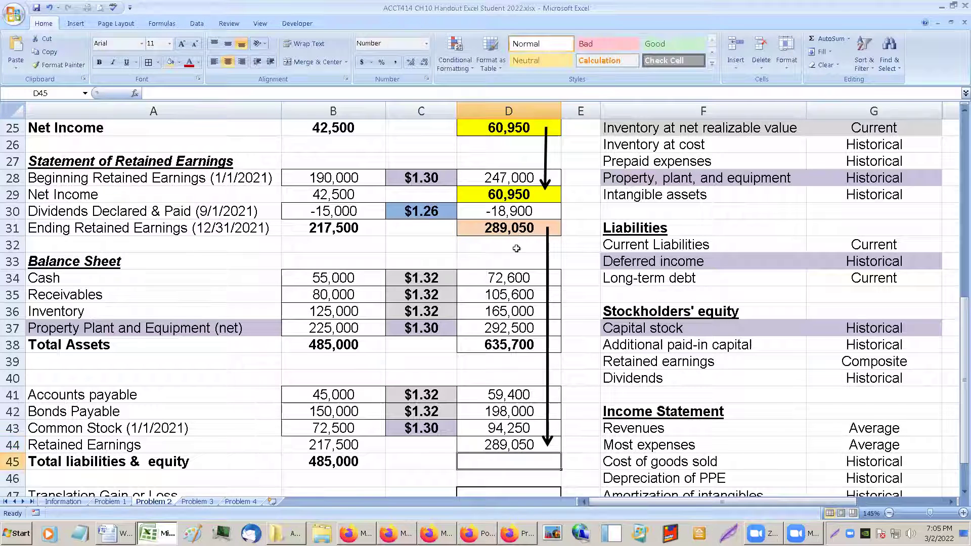
- Make Retained Earnings in D44 bold and fill it light orange to match Ending Retained Earnings
click(100, 62)
click(171, 61)
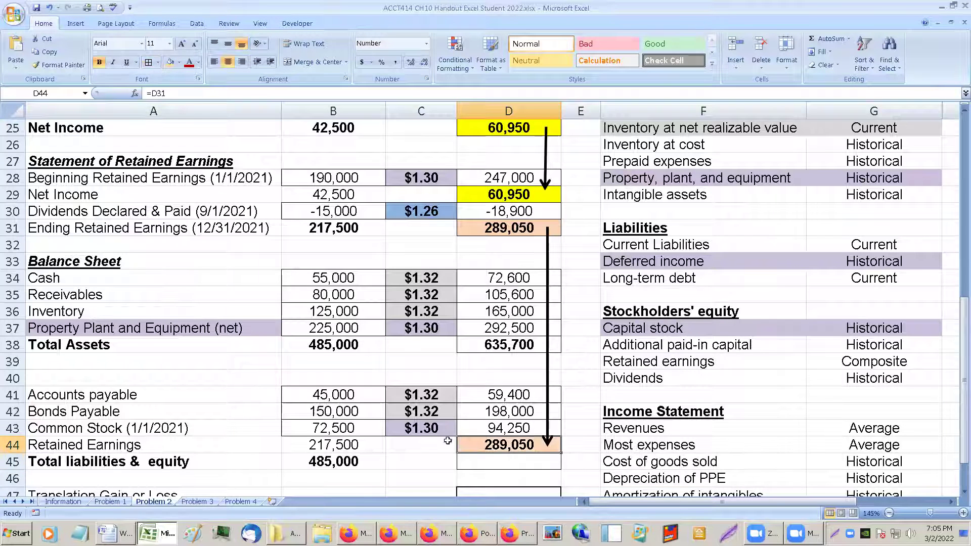
- Total the translated liabilities and equity in D45 with =SUM(D41:D44) and make the total bold
click(519, 466)
drag(505, 394, 508, 461)
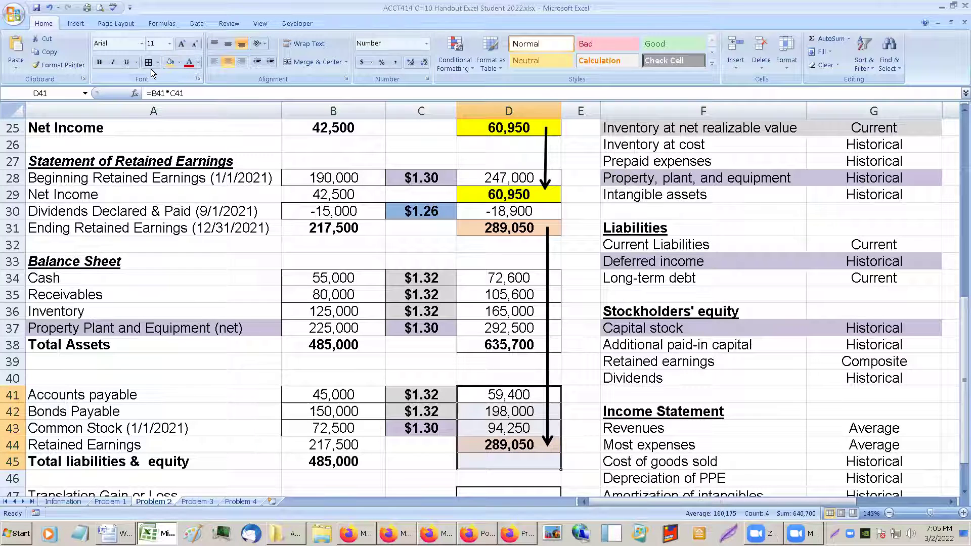
click(834, 39)
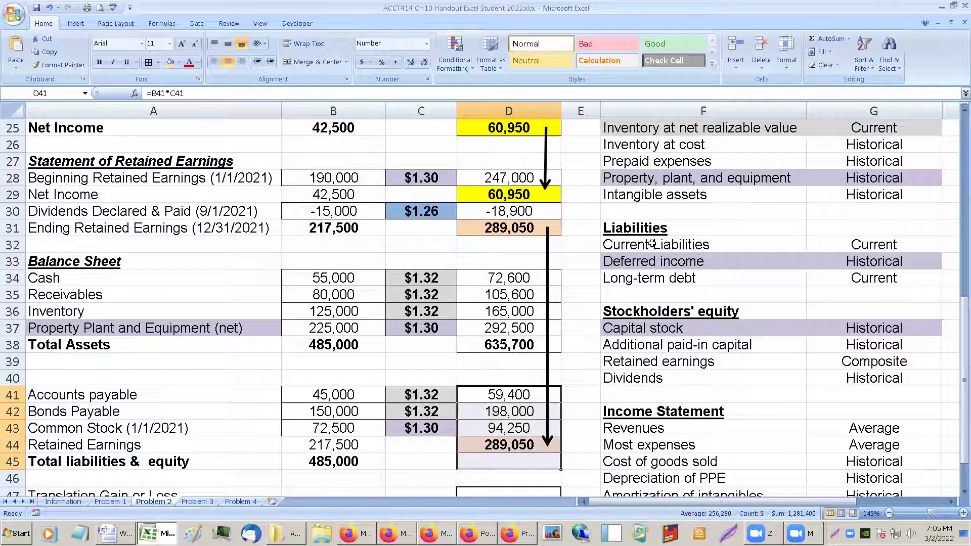
click(537, 466)
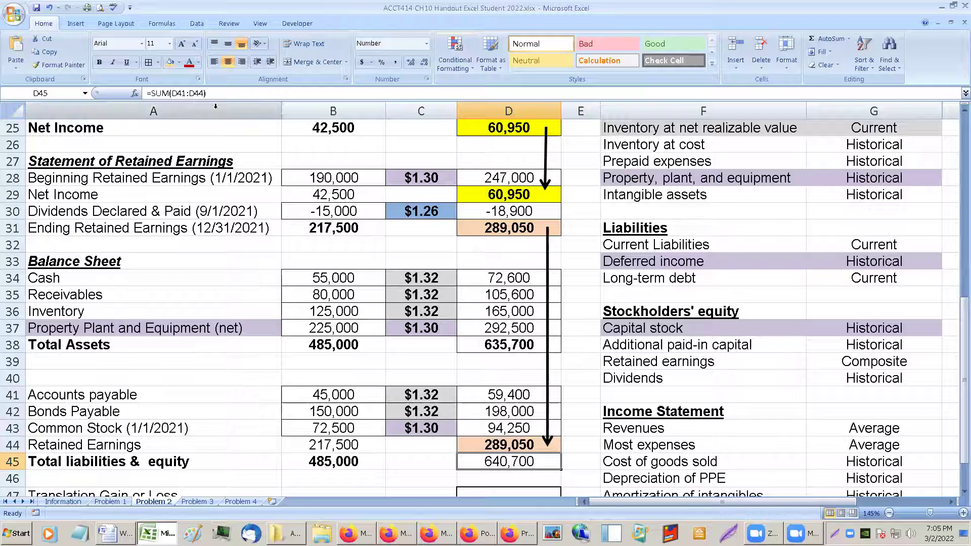
click(617, 427)
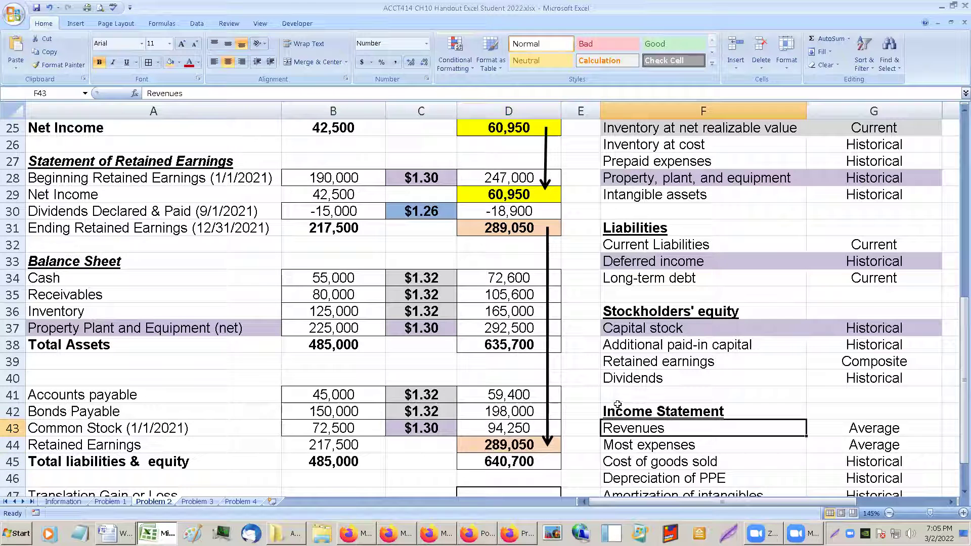
drag(614, 399, 609, 407)
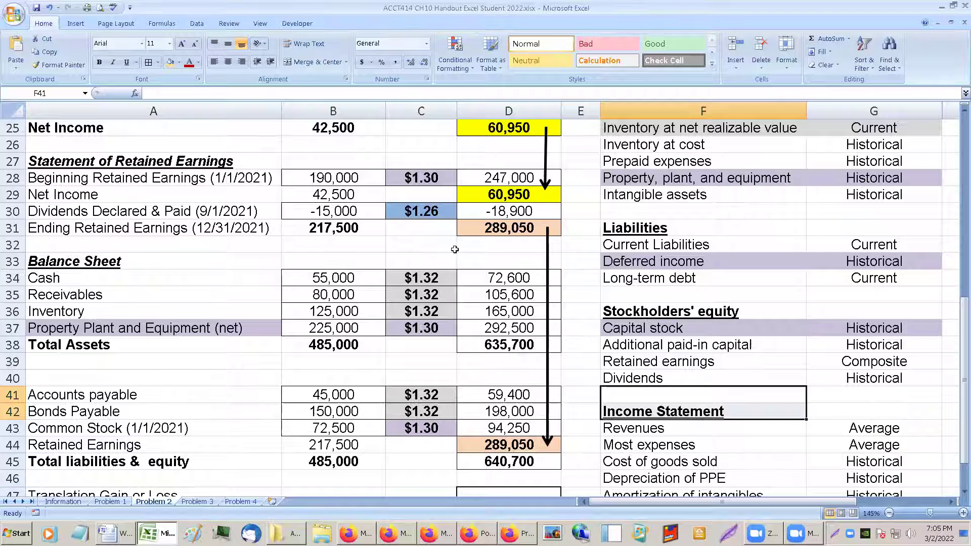
- Widen column E beside the translated balance sheet amounts and select E38 next to Total Assets
scroll(455, 249, down, 1)
click(485, 477)
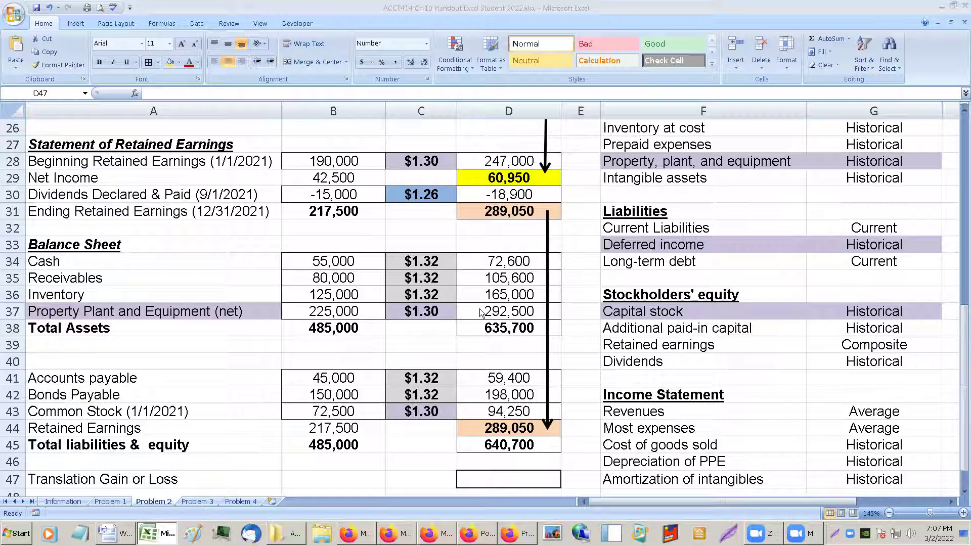
click(475, 479)
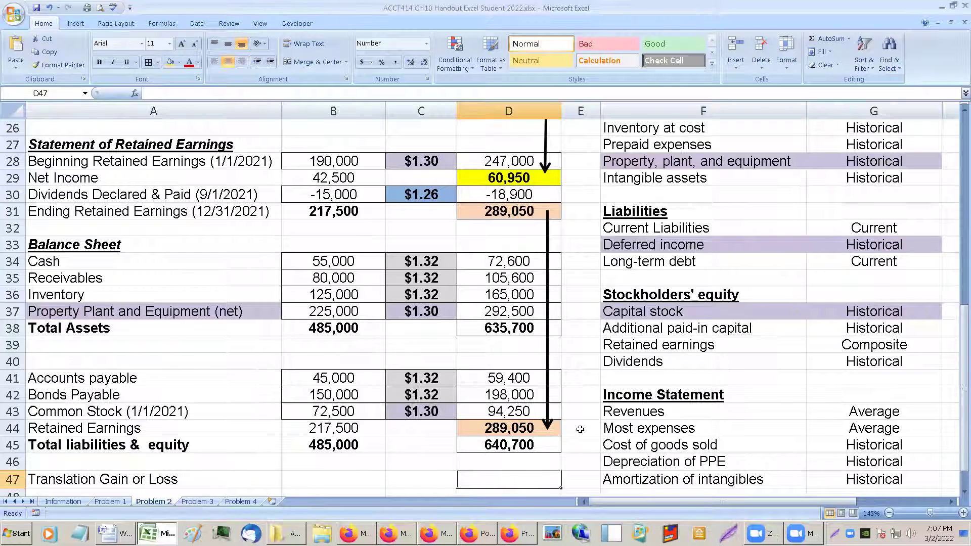
scroll(581, 432, down, 1)
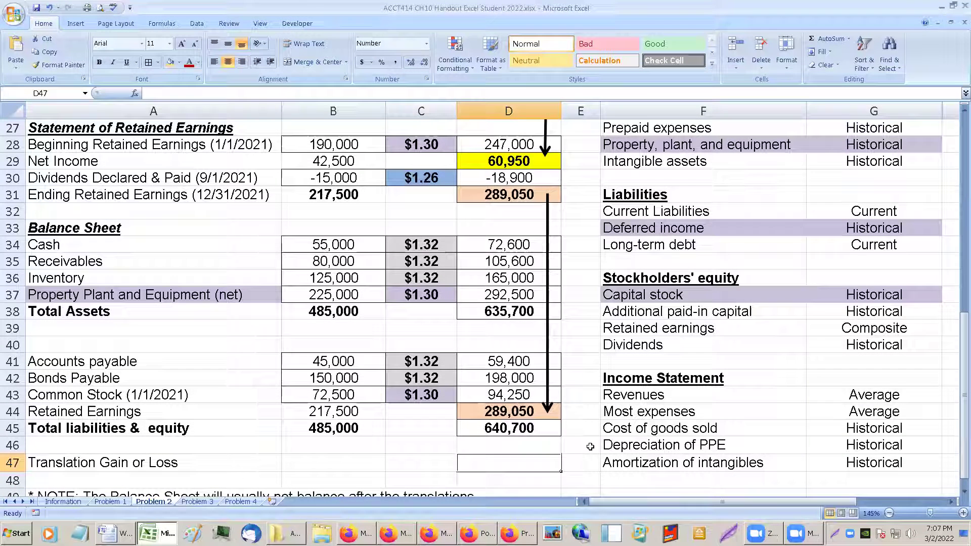
click(532, 314)
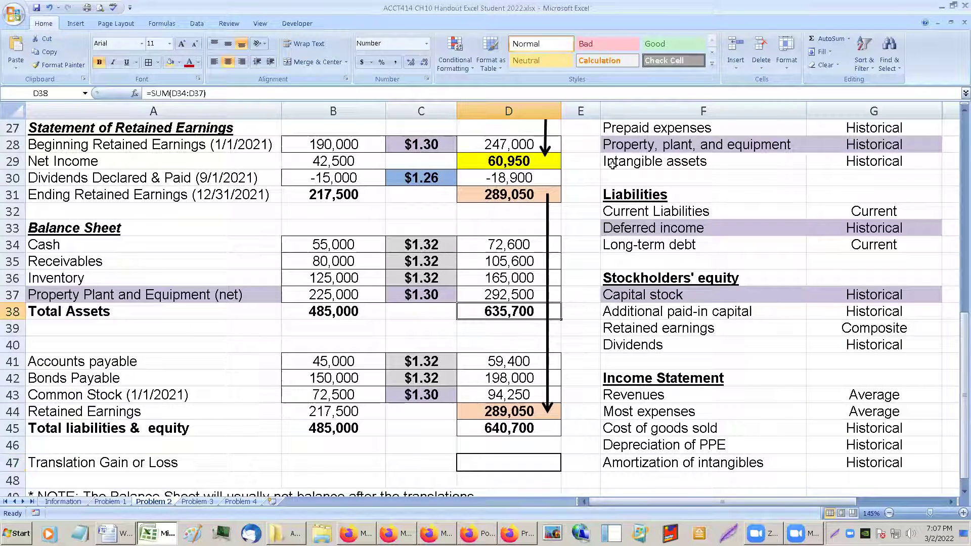
drag(601, 110, 680, 115)
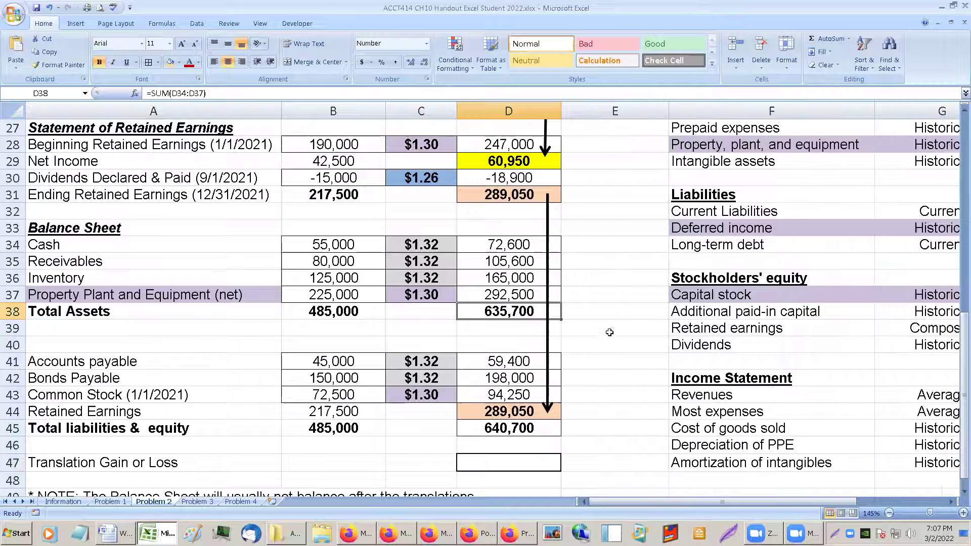
click(611, 312)
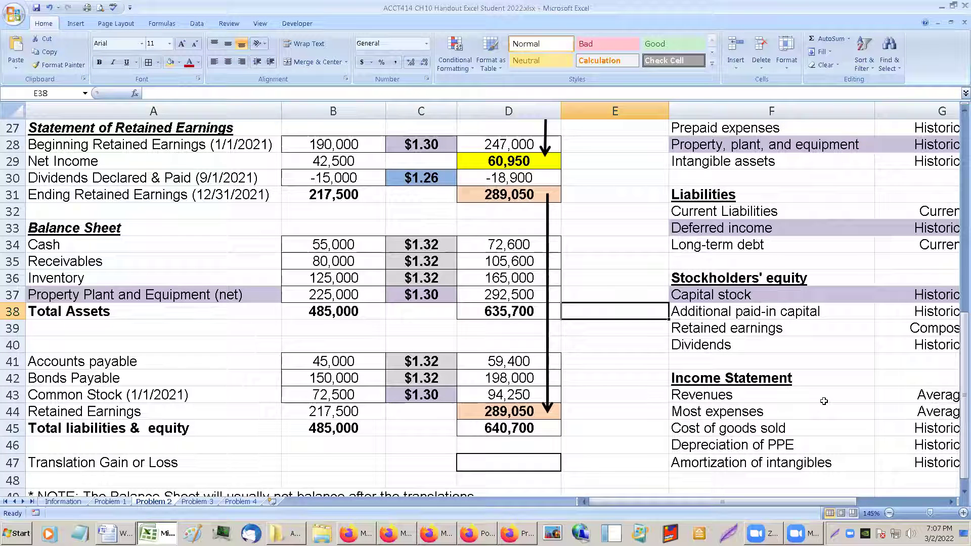
- Link E38 to the translated total assets in D38 and E45 to the translated total liabilities and equity in D45
text(=)
key(Left)
key(Return)
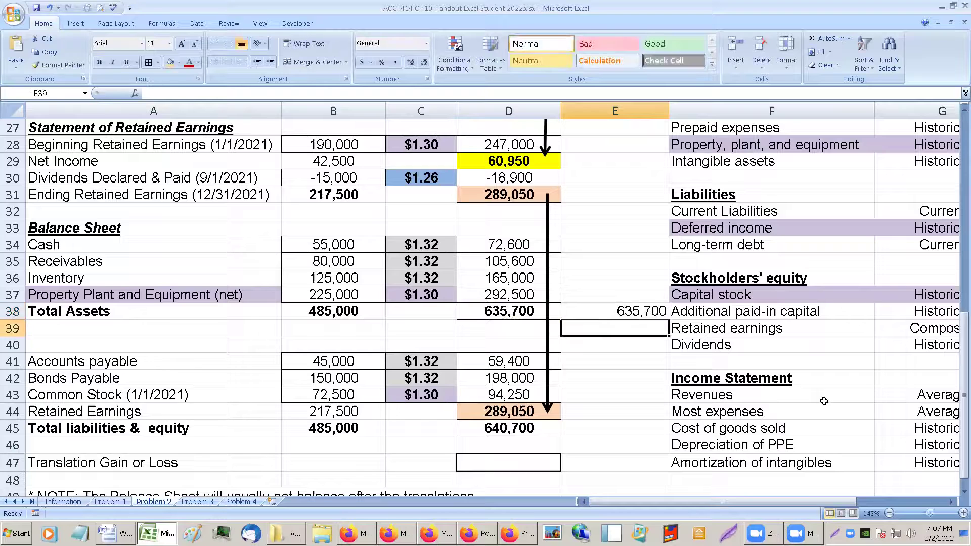
key(Down)
key(Down)
key(Down)
key(Down)
key(Down)
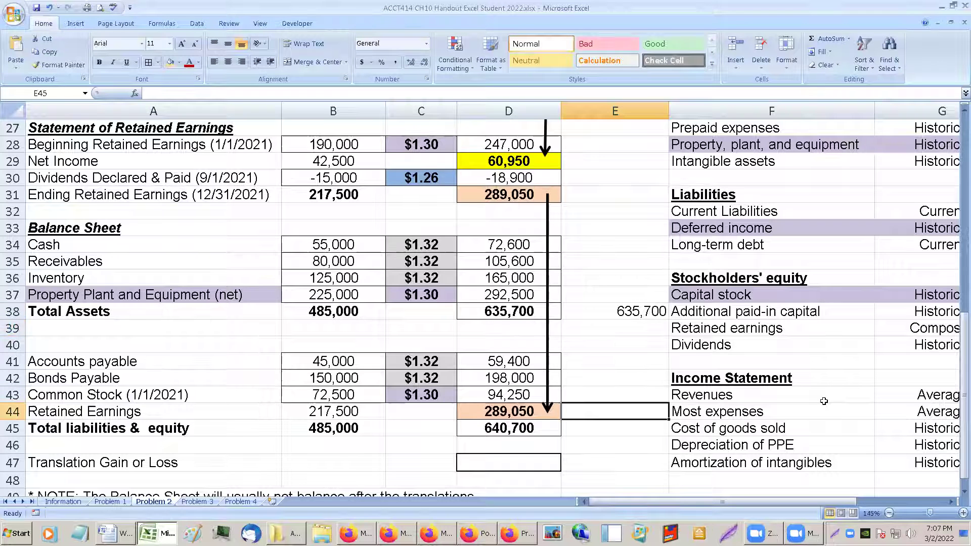
text(=)
key(Left)
key(Return)
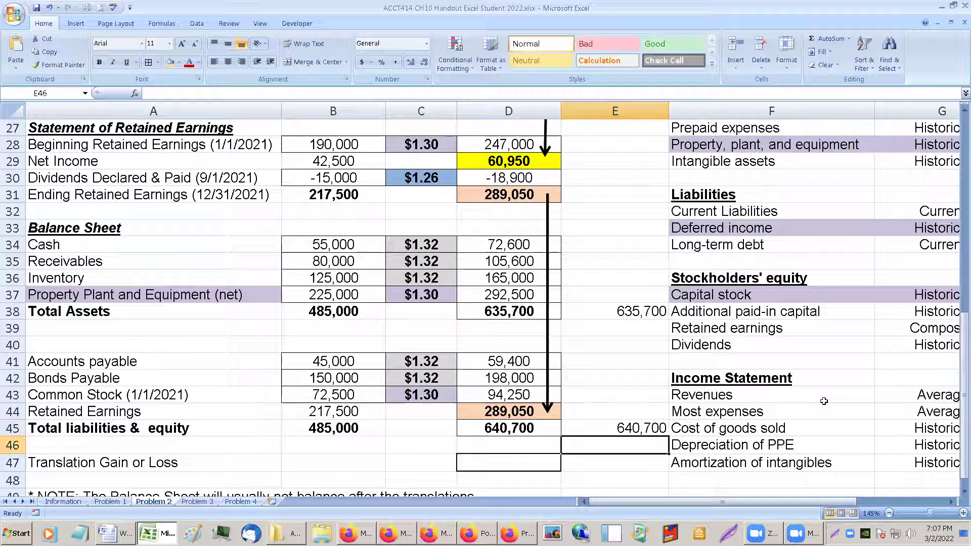
- Centre and bold the contents of column E
click(615, 111)
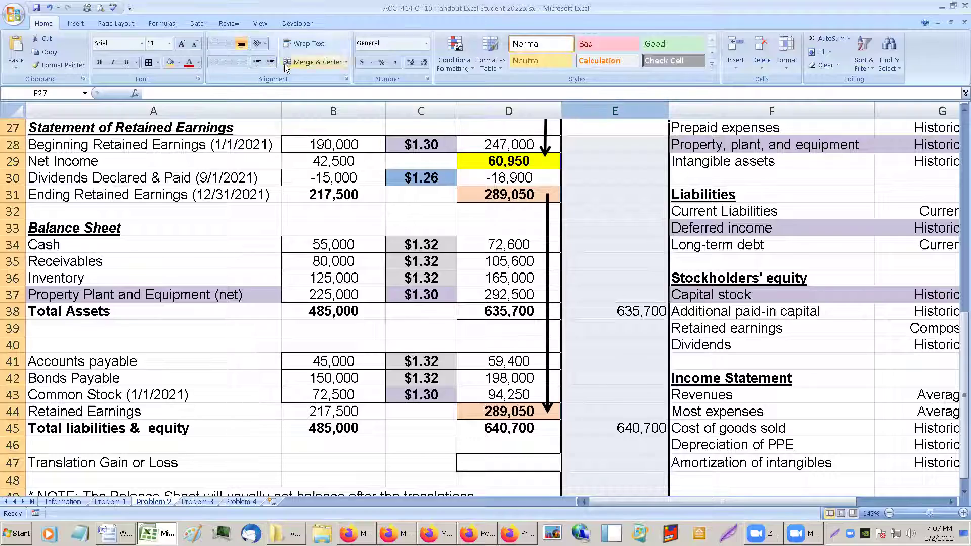
click(228, 61)
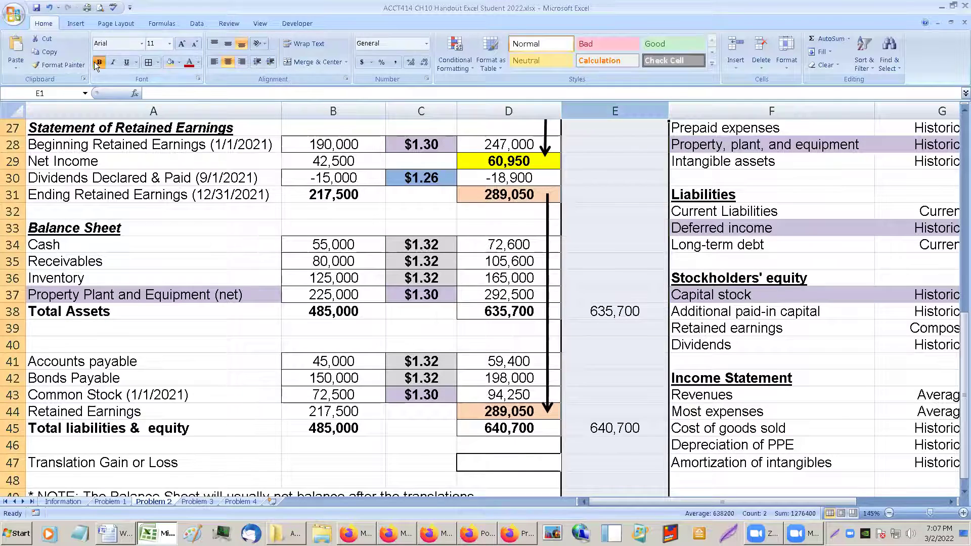
scroll(628, 194, down, 4)
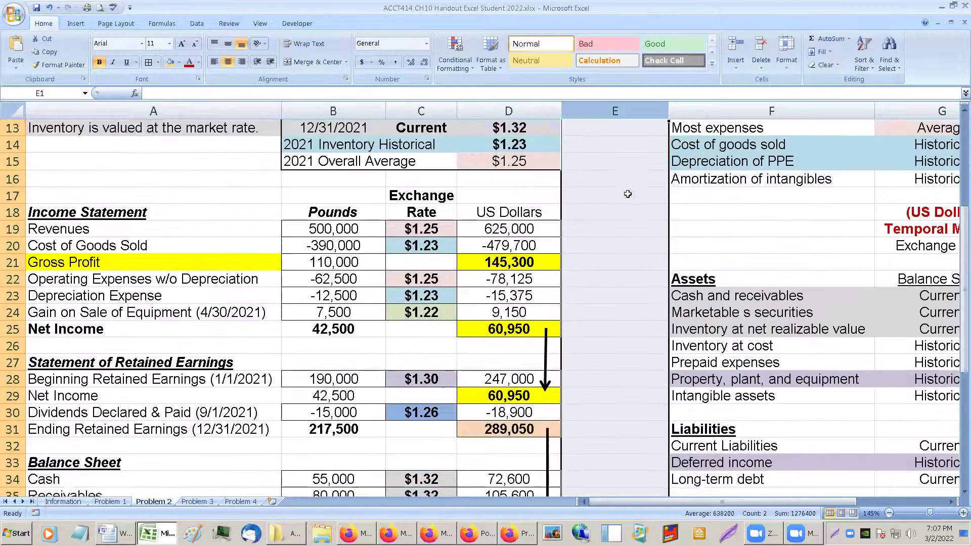
- In E47, calculate the translation difference with the formula =E38-E45
scroll(627, 194, down, 6)
click(627, 379)
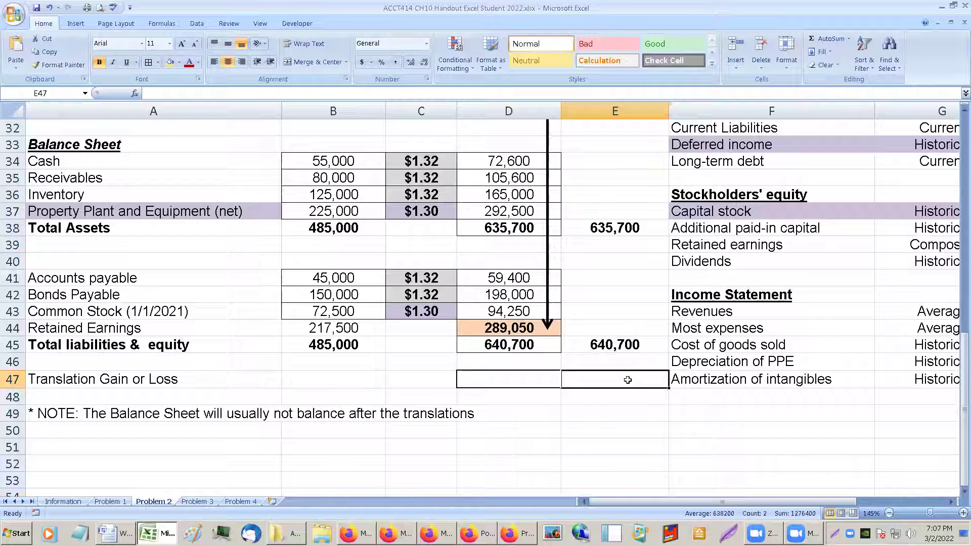
key(Up)
key(Up)
key(Up)
key(Up)
key(Up)
key(Up)
key(Up)
key(Up)
key(Up)
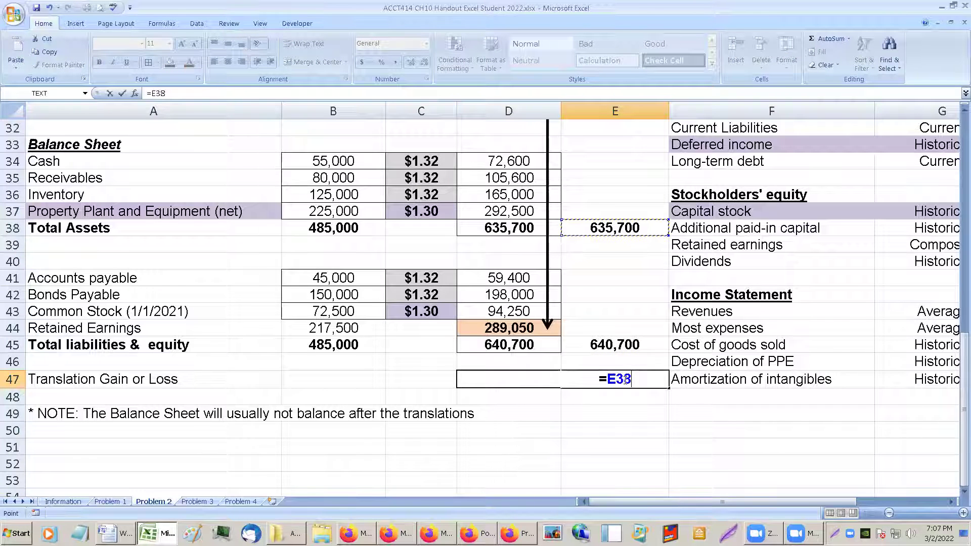
text(-)
key(Up)
key(Up)
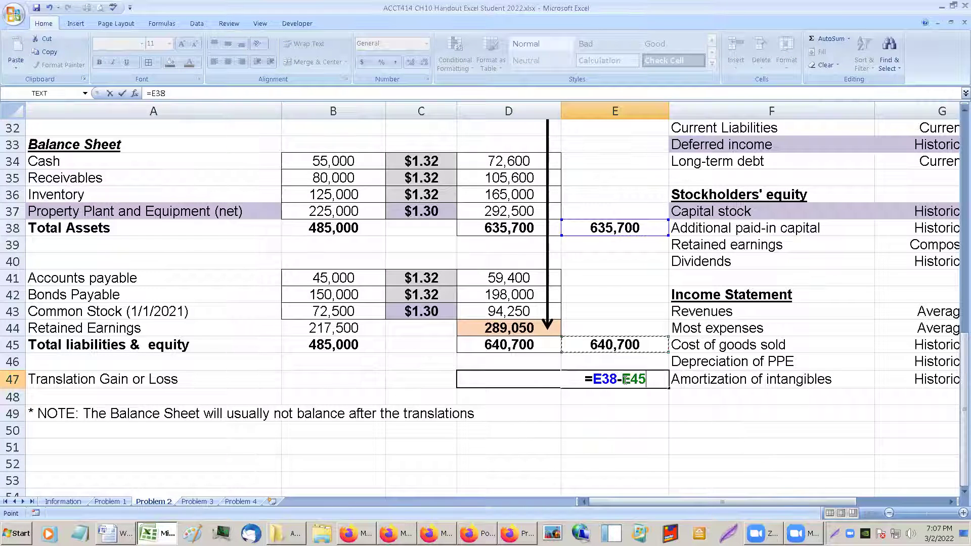
key(Return)
click(625, 379)
- Link the boxed Translation Gain or Loss cell D47 to the calculated difference with =E47
click(523, 383)
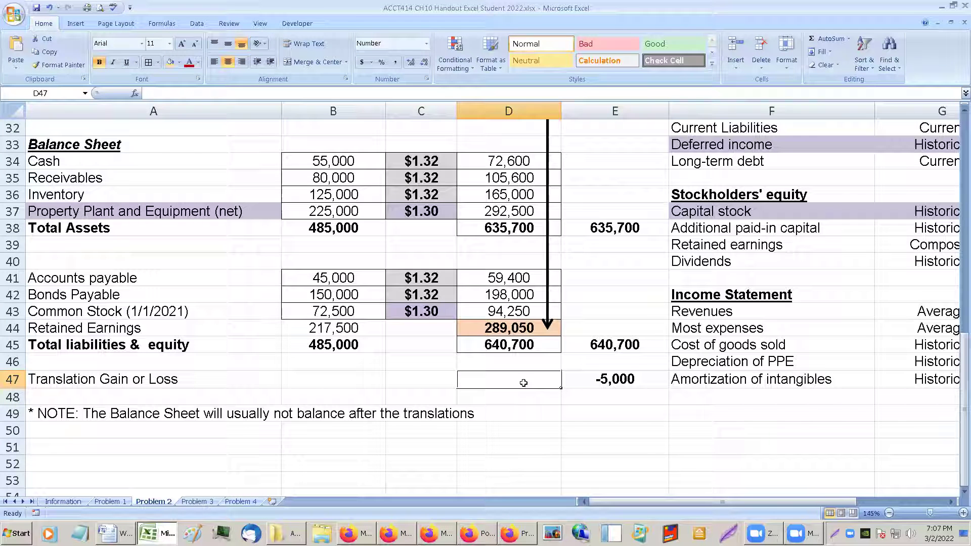
text(=E47)
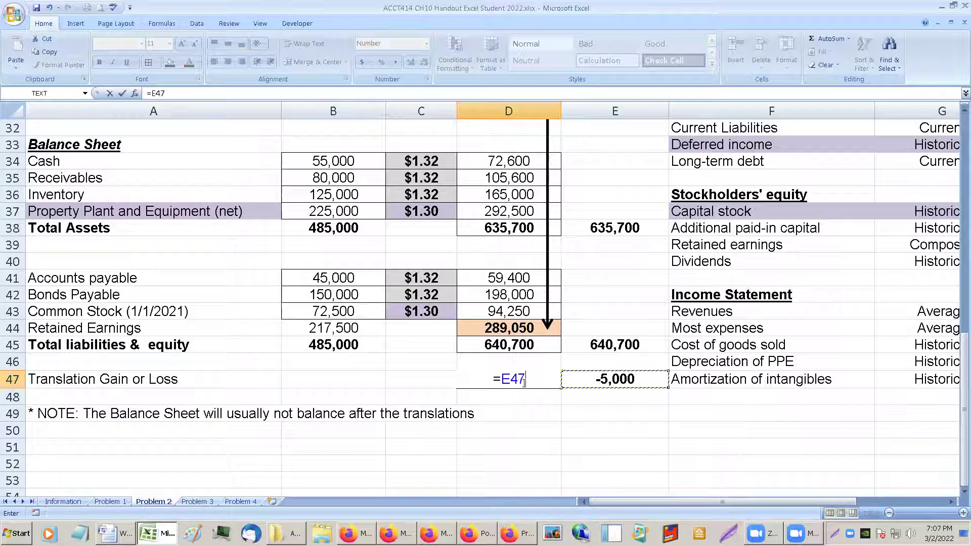
key(Return)
click(523, 381)
key(Return)
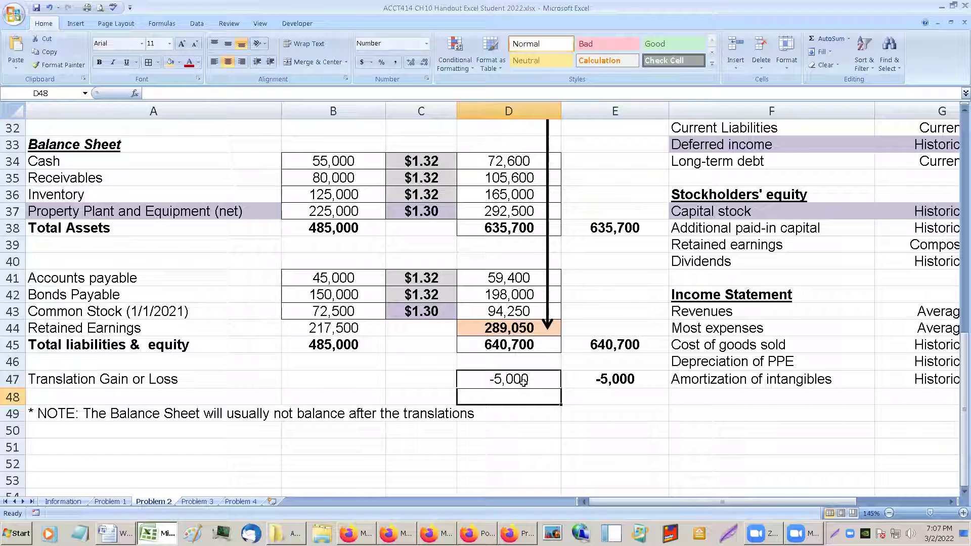
- Enter the label Loss in D48 and bold both D47 and D48
text(Loss)
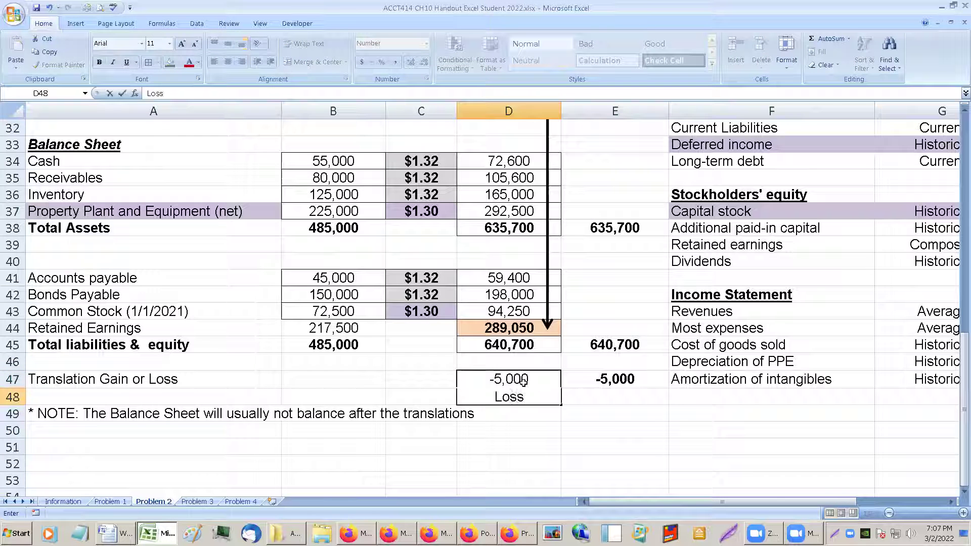
click(443, 363)
drag(506, 379, 505, 394)
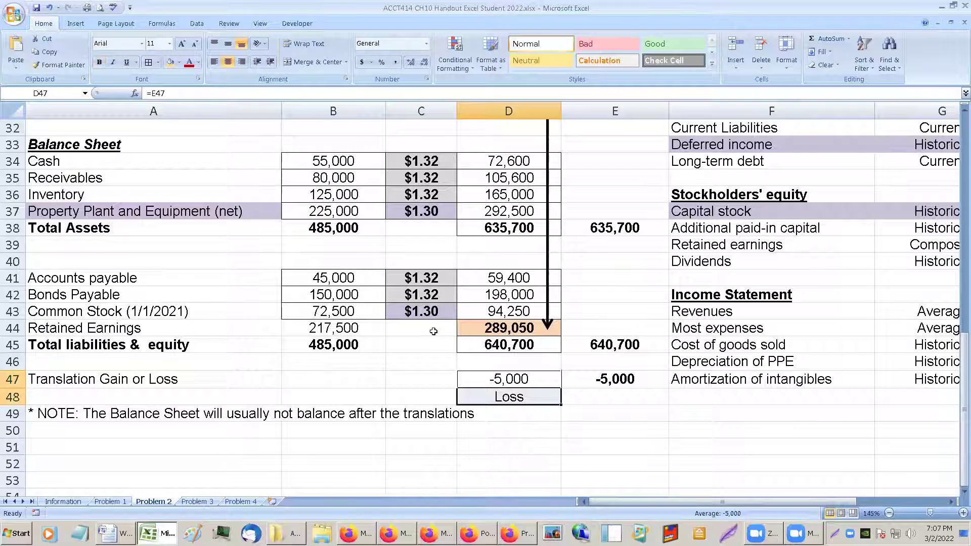
click(99, 62)
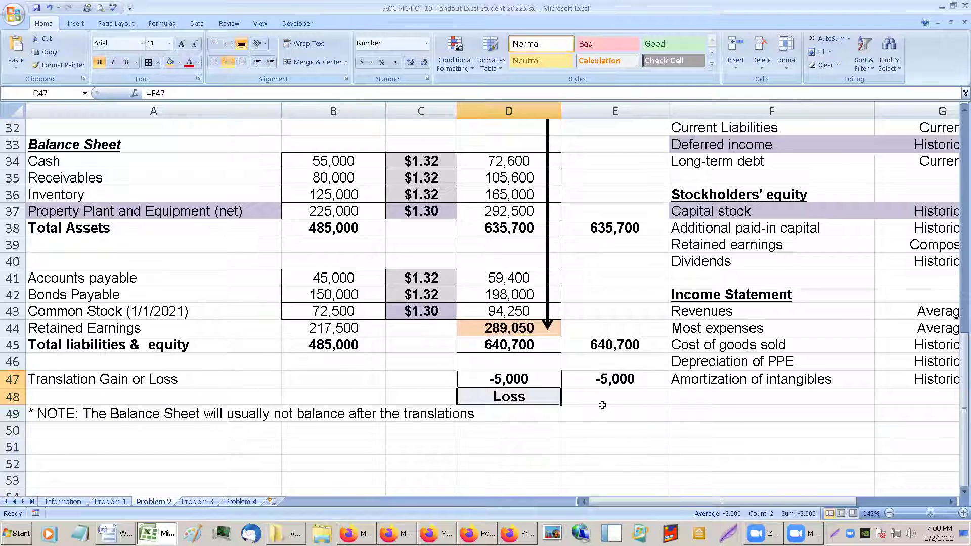
- Add a border around the Loss label cell D48
click(591, 381)
click(574, 409)
click(531, 395)
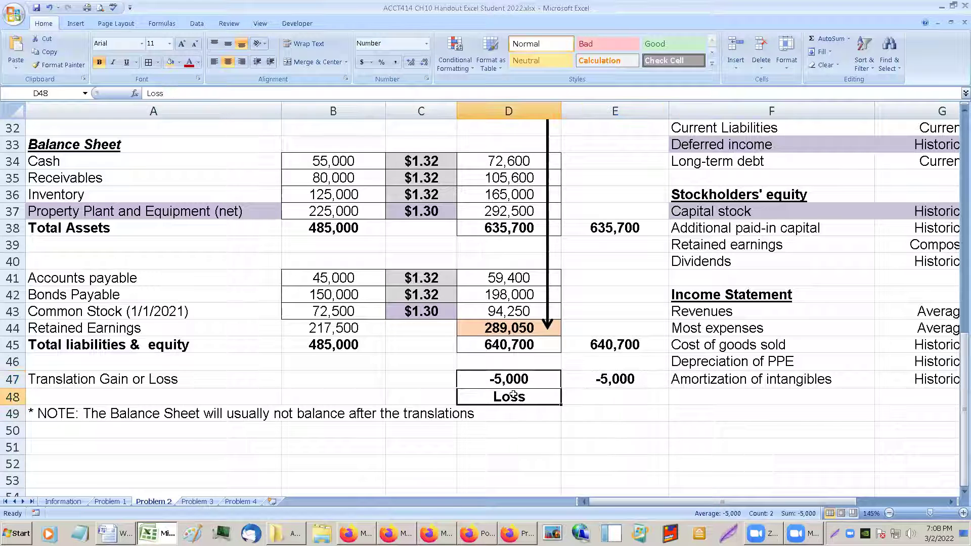
click(149, 62)
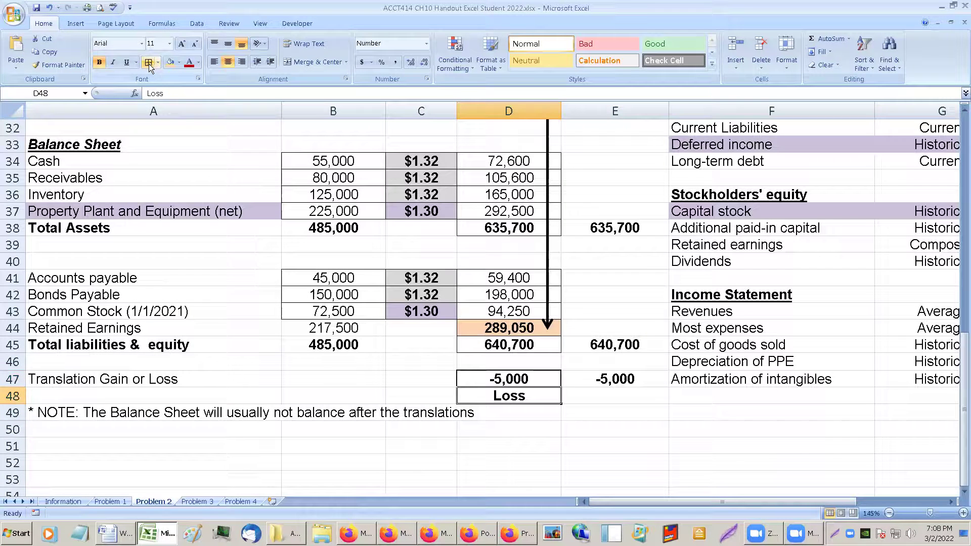
- Trace net income and retained earnings through the Problem 2 statements down to the Translation Gain or Loss row
click(555, 331)
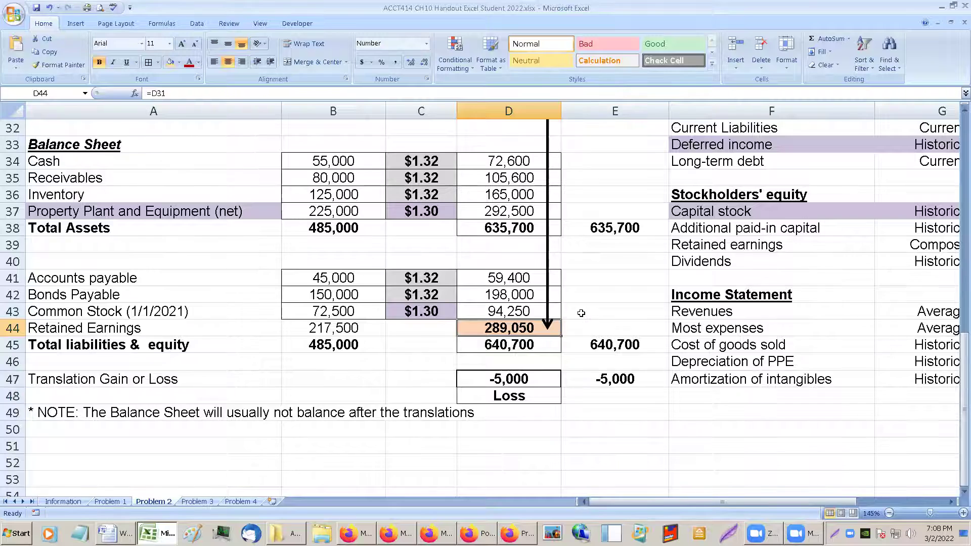
scroll(581, 313, up, 5)
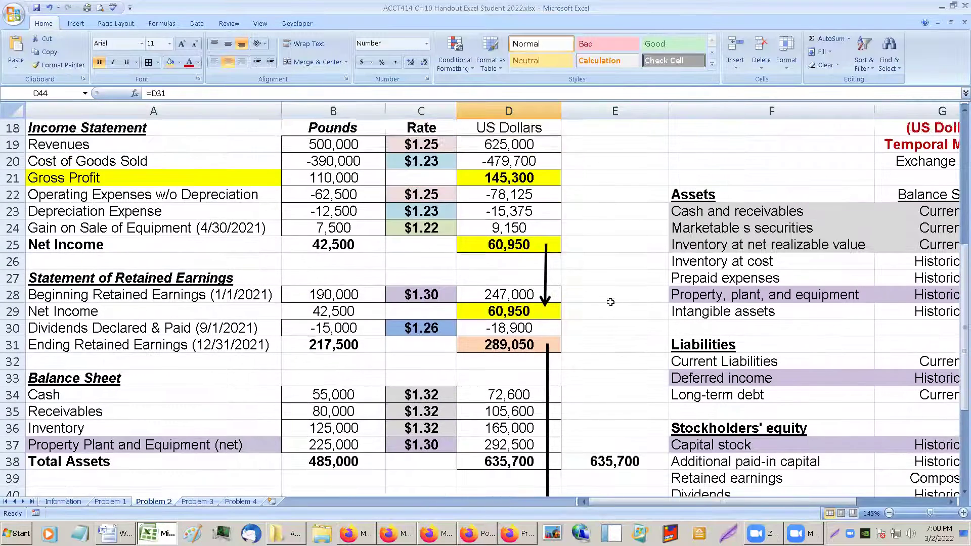
scroll(610, 302, up, 2)
click(505, 331)
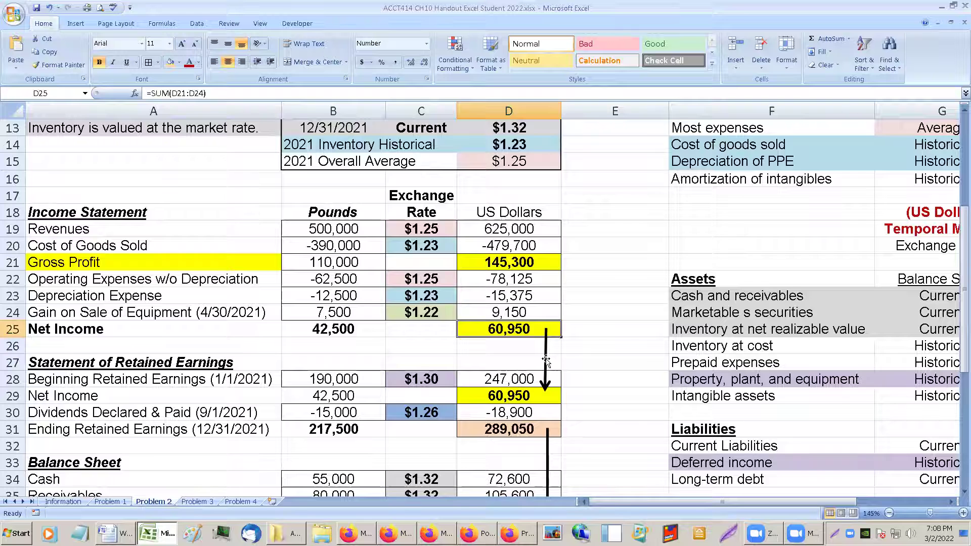
scroll(546, 360, down, 5)
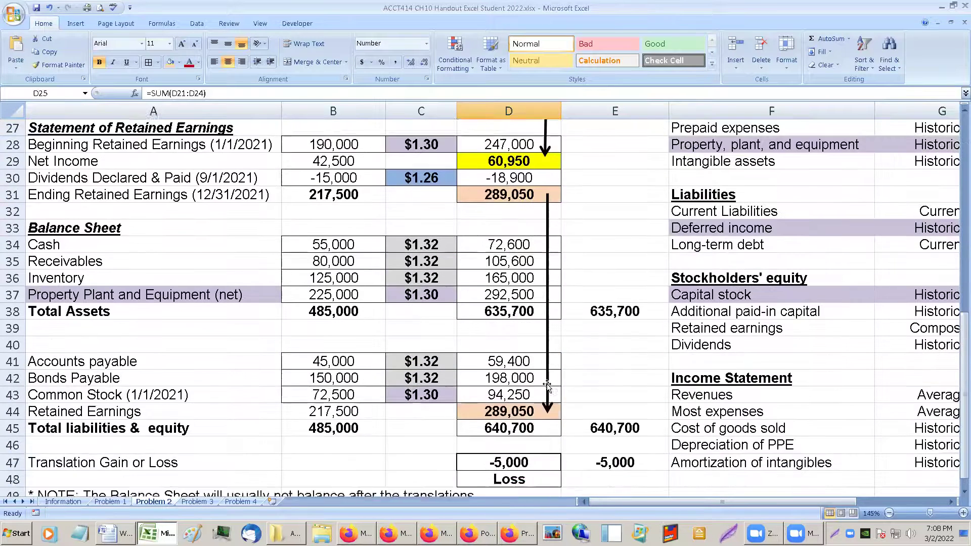
click(518, 430)
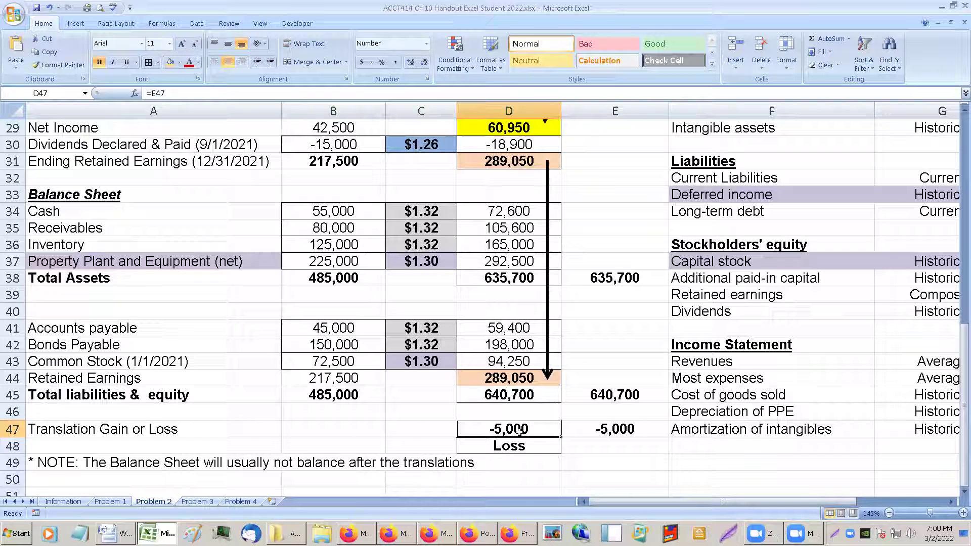
- Examine the net income and translation gain on the Problem 1 worksheet for comparison with Problem 2
click(108, 501)
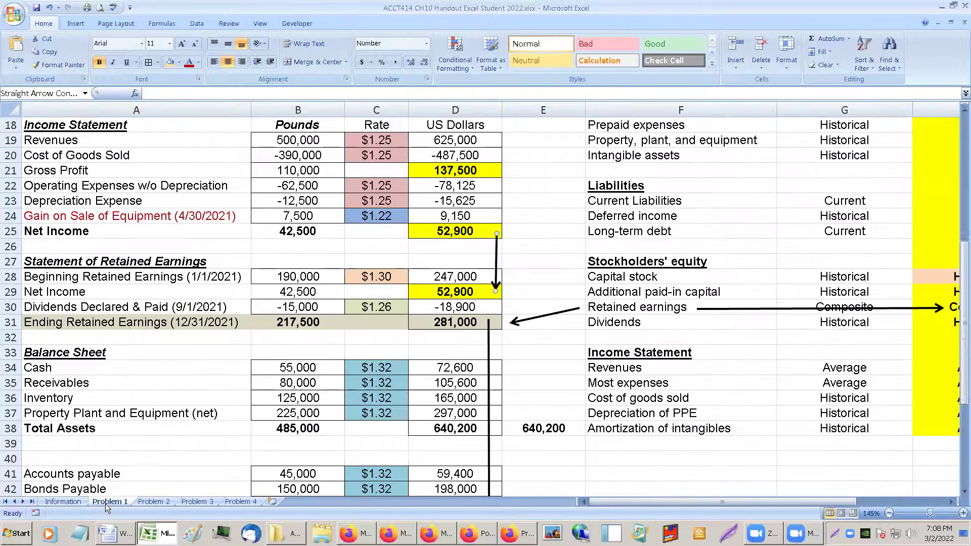
scroll(449, 227, down, 1)
scroll(448, 227, down, 1)
click(459, 198)
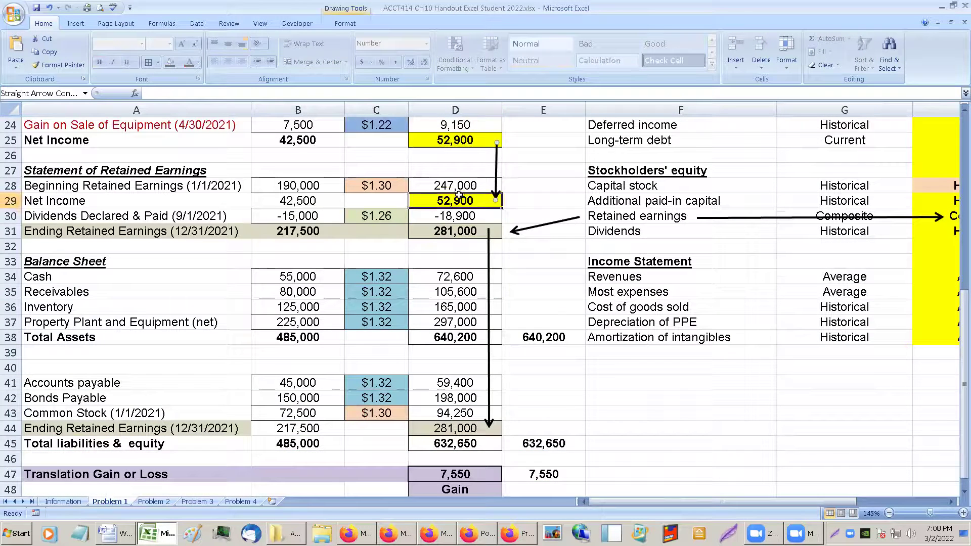
scroll(444, 243, down, 1)
scroll(445, 244, down, 1)
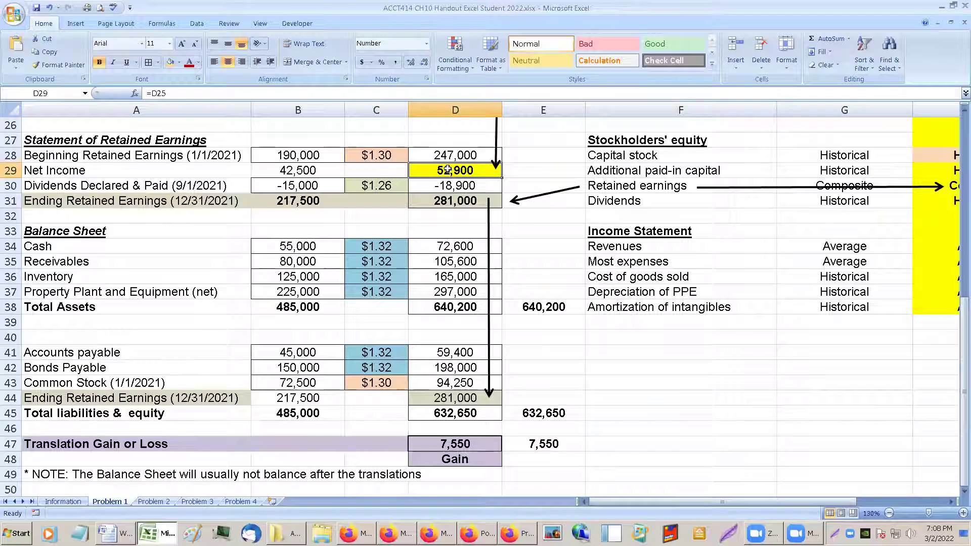
click(450, 445)
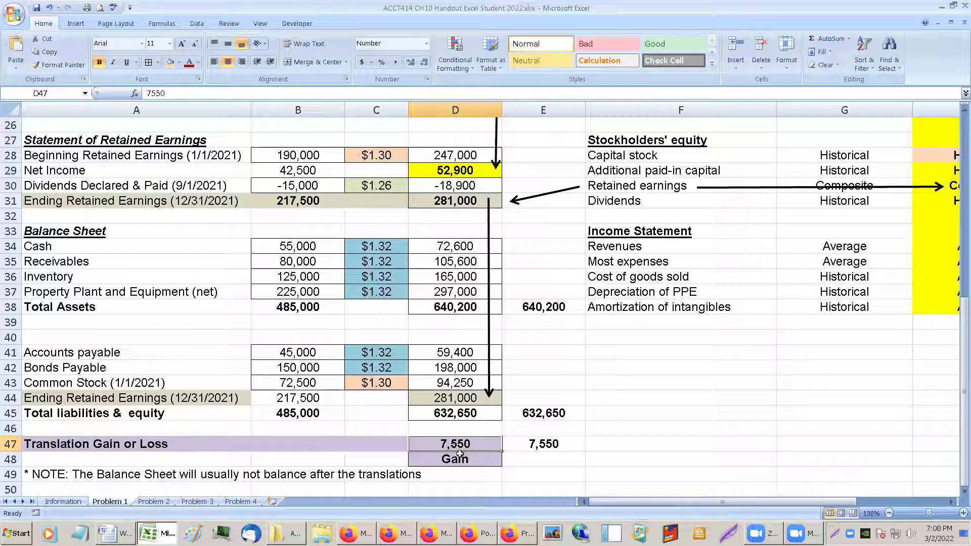
click(467, 455)
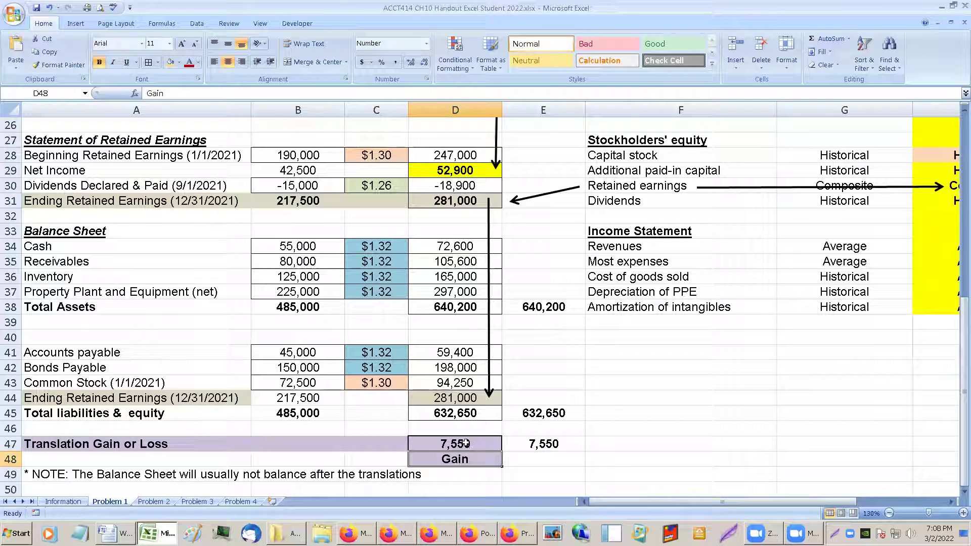
click(447, 169)
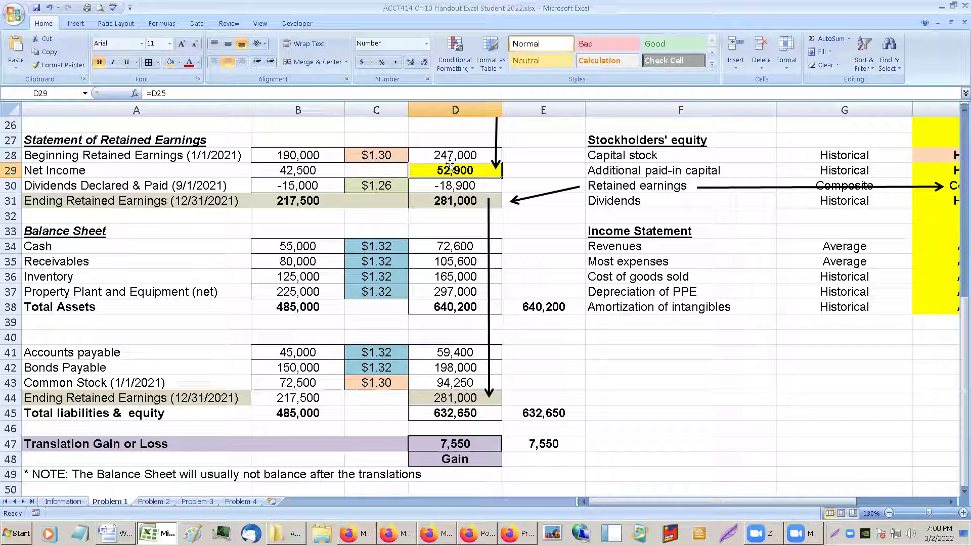
- Return to the Problem 2 worksheet and review its translation result in D47 and D48 against the balance sheet totals
click(147, 502)
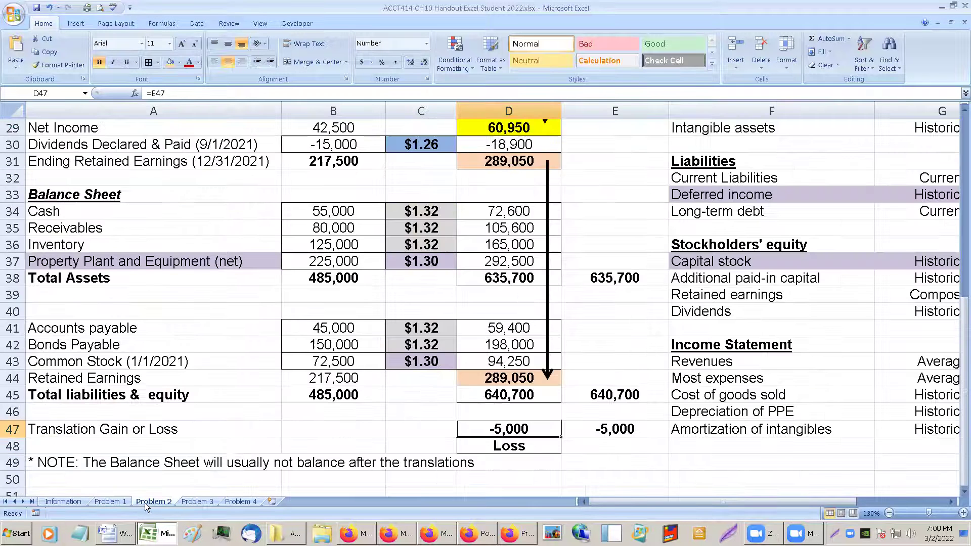
key(Up)
key(Down)
key(Down)
key(Down)
click(508, 429)
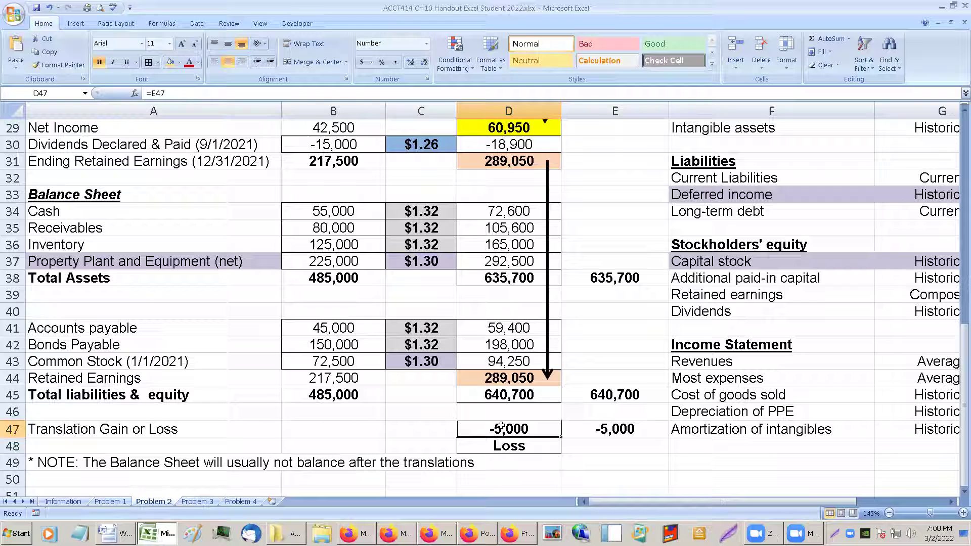
click(510, 446)
click(509, 428)
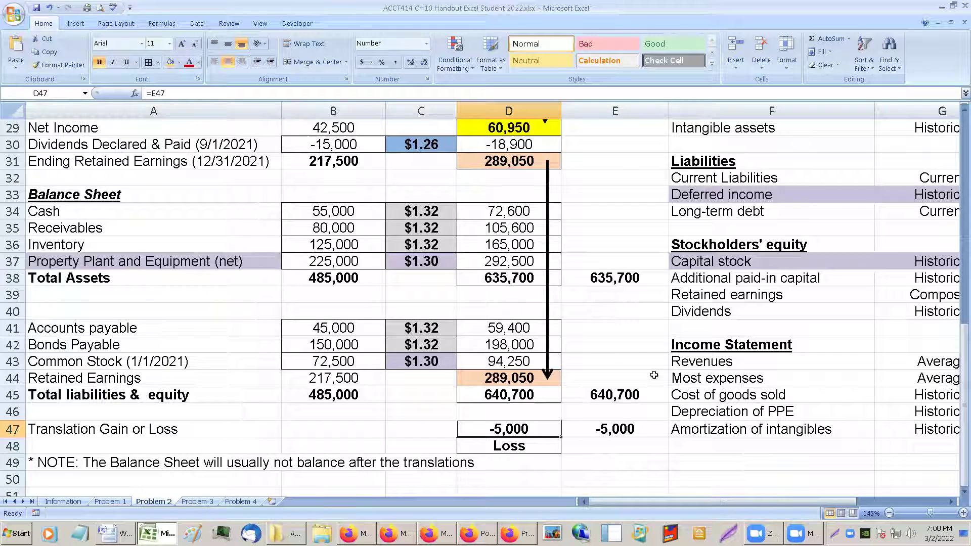
scroll(613, 313, up, 2)
scroll(614, 297, down, 1)
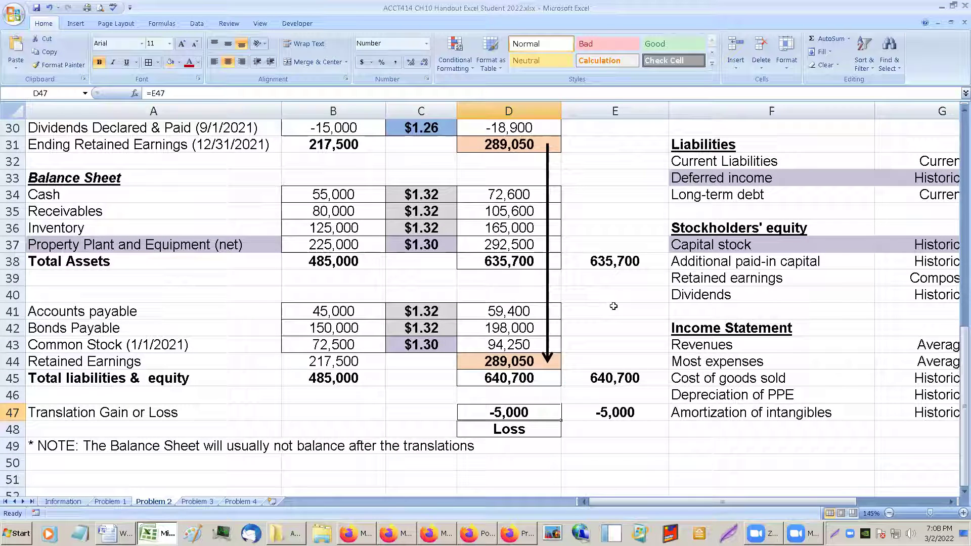
click(514, 434)
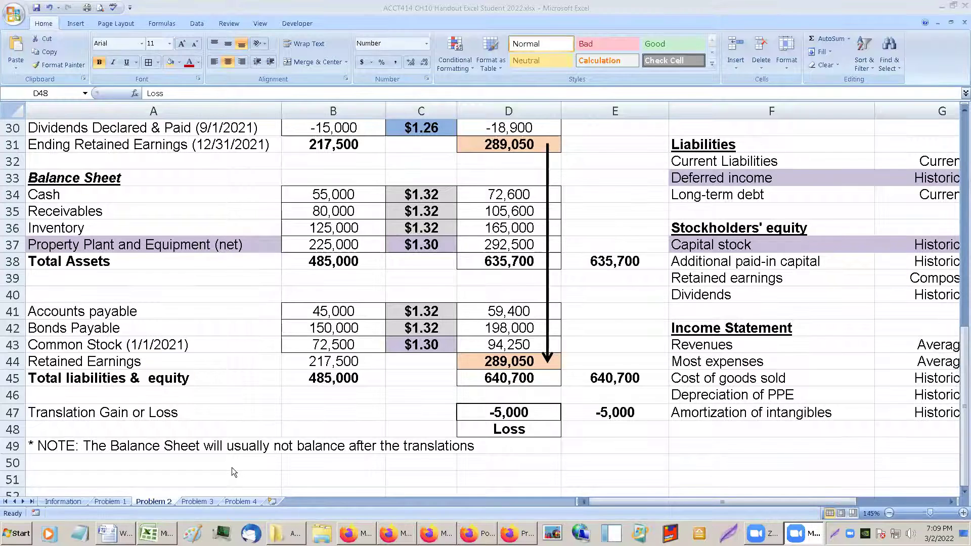
- Open the Problem 3 worksheet and enlarge its view to 205%
click(204, 501)
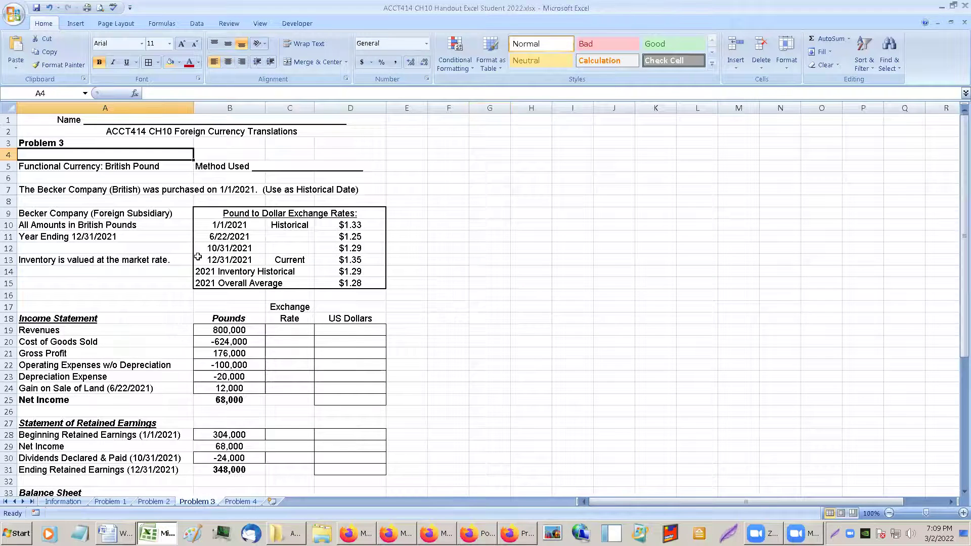
ctrl+scroll(200, 243, up, 7)
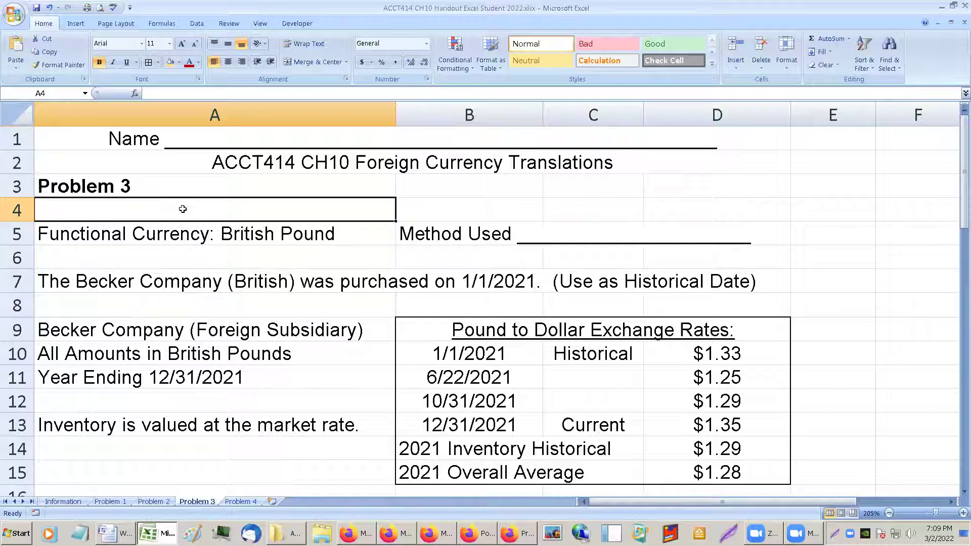
- Insert a row above the Problem 3 title and enter BE BACK AT 7:16 in A3
right_click(29, 186)
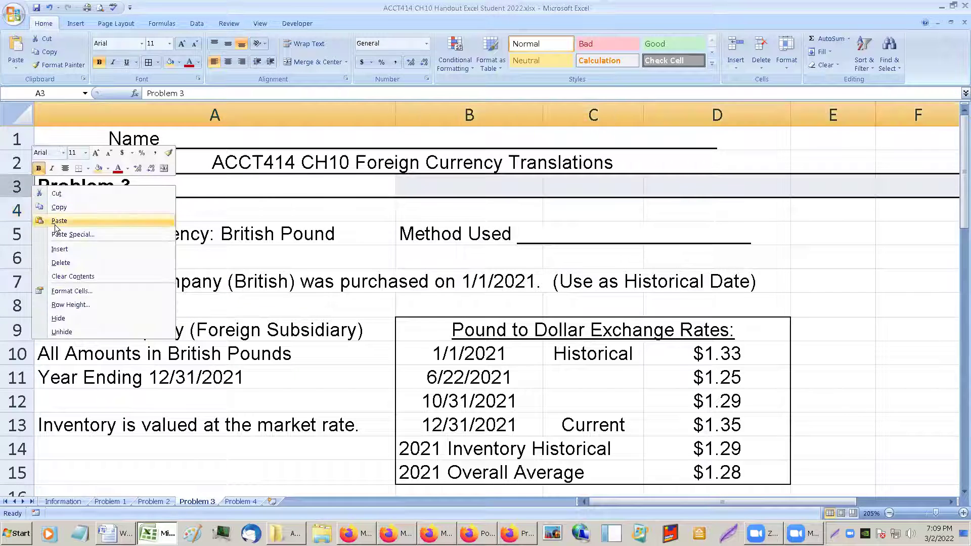
click(59, 249)
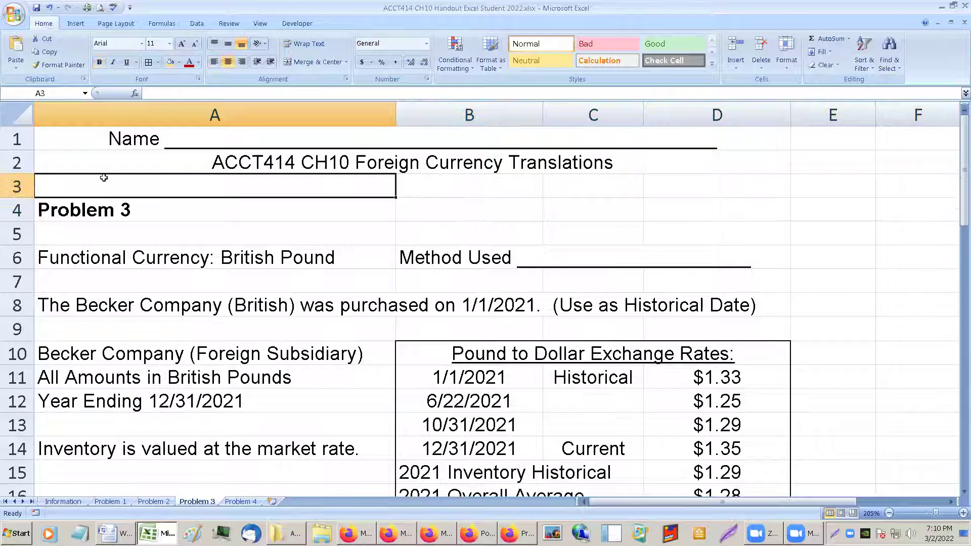
text(BE)
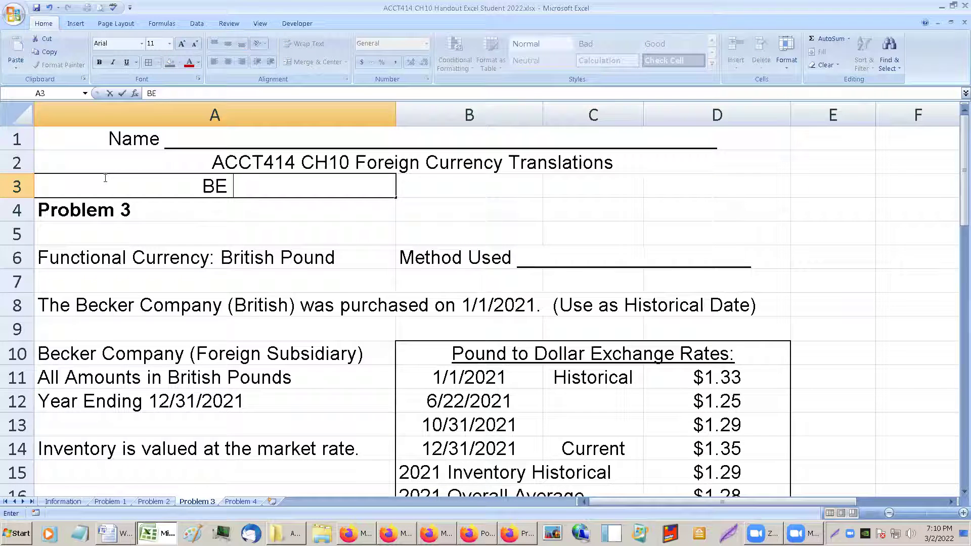
text( BACK A)
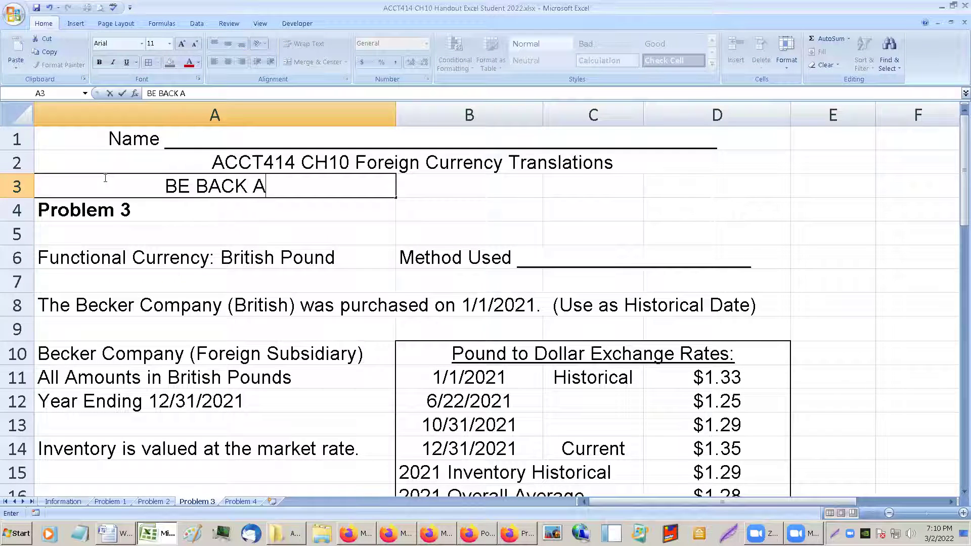
text(T 7:16)
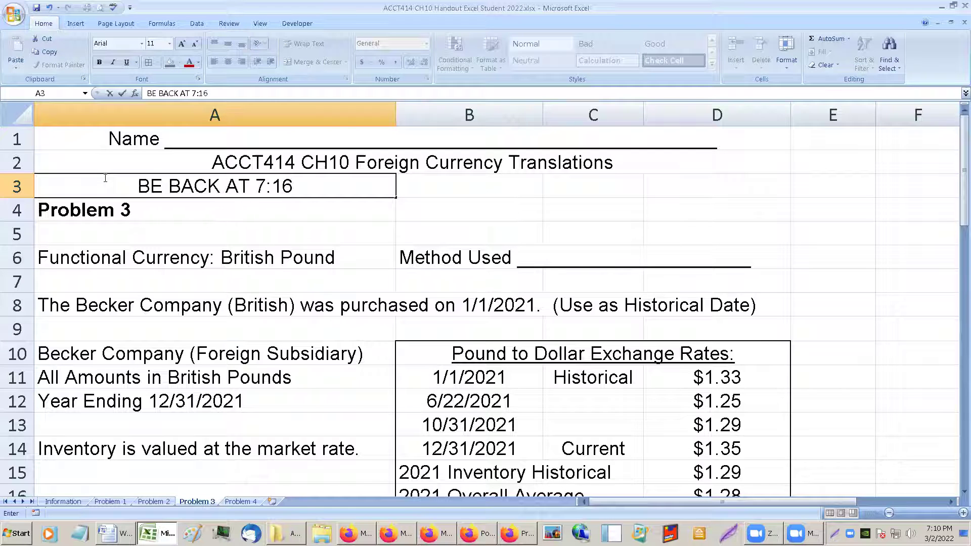
click(148, 242)
click(155, 186)
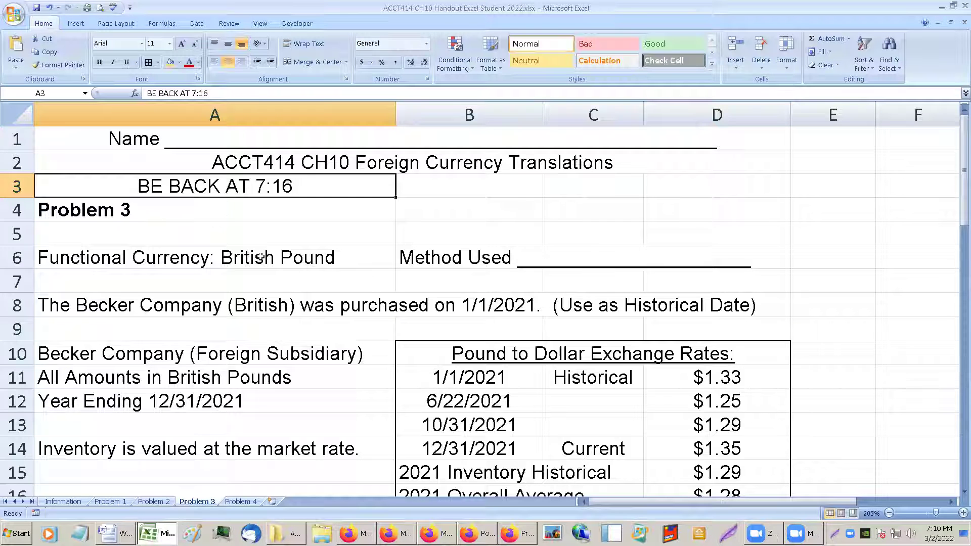
click(561, 255)
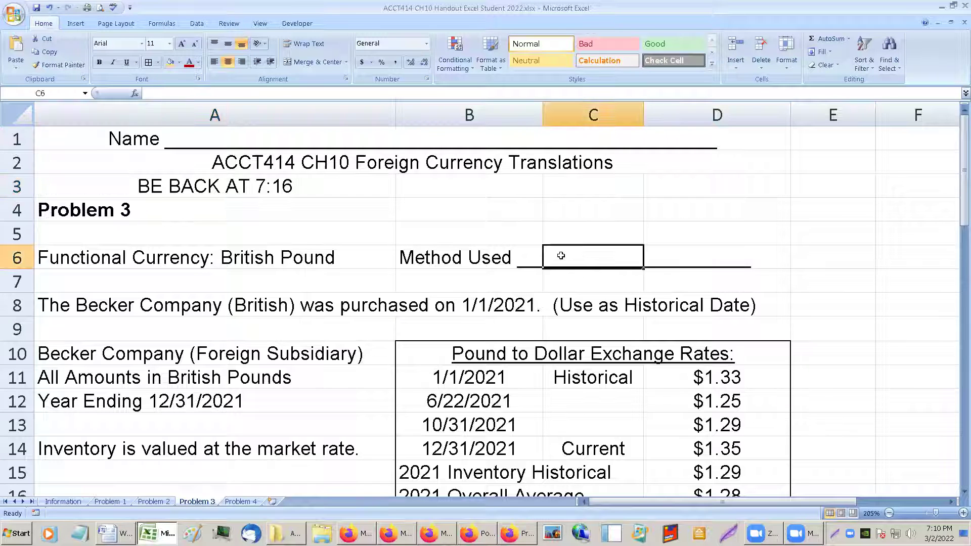
- Format the break note in A3 of the Problem 3 worksheet as bold red text
click(245, 501)
click(210, 502)
click(232, 190)
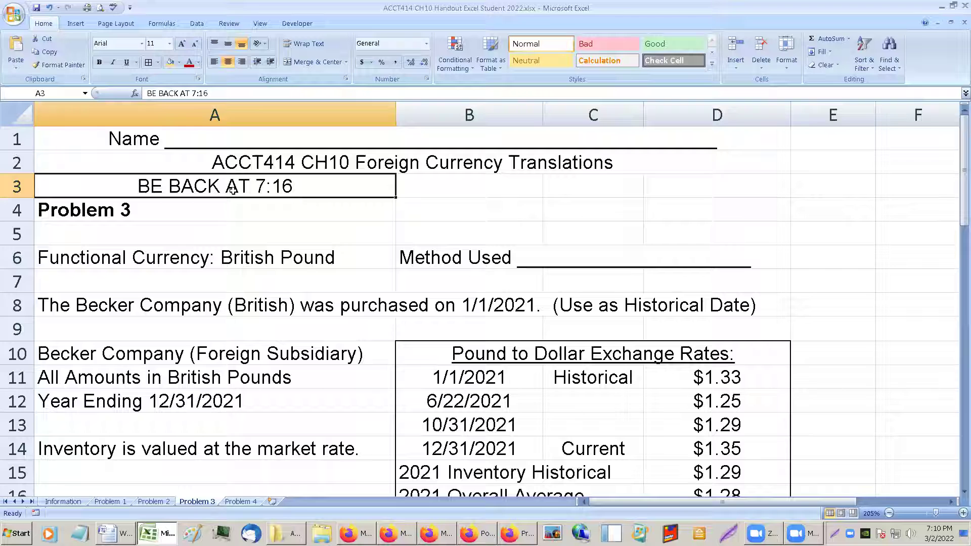
click(98, 63)
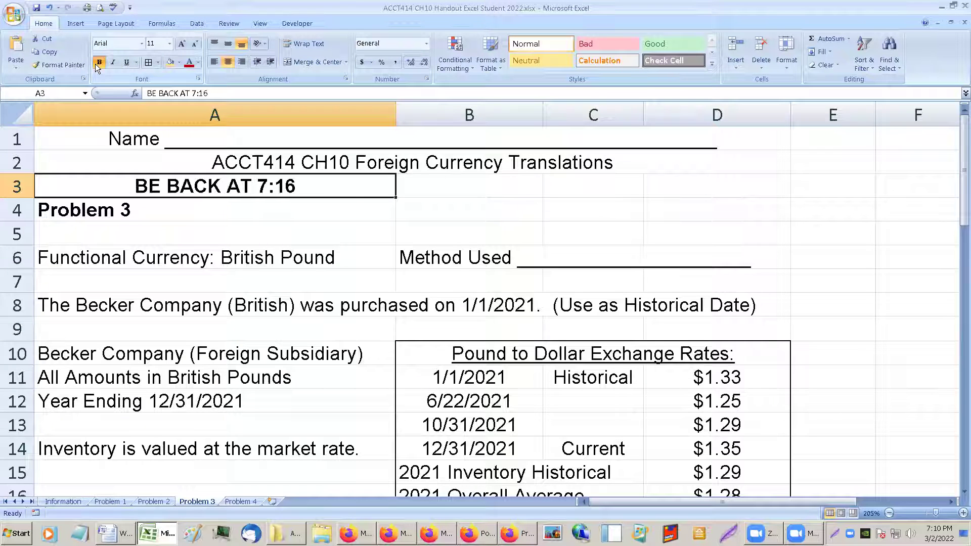
click(199, 62)
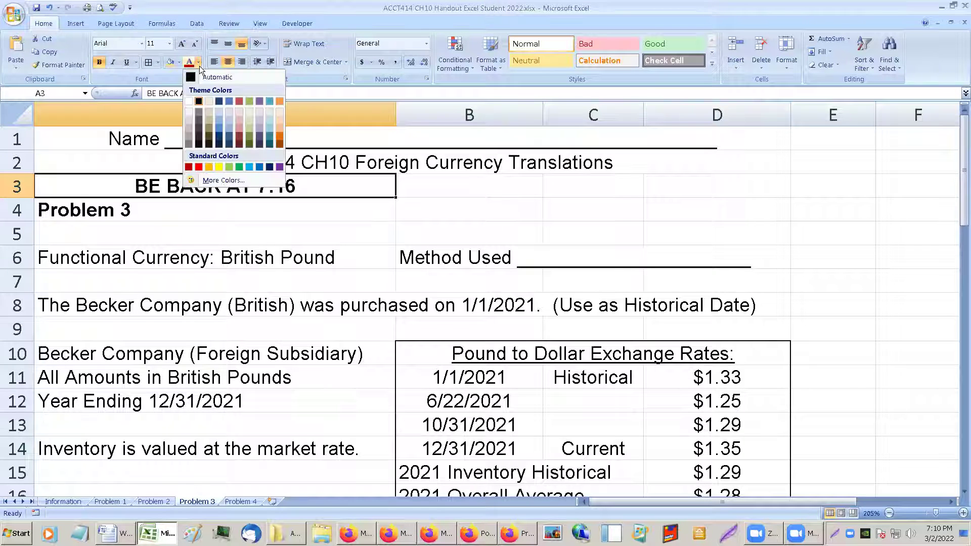
click(199, 167)
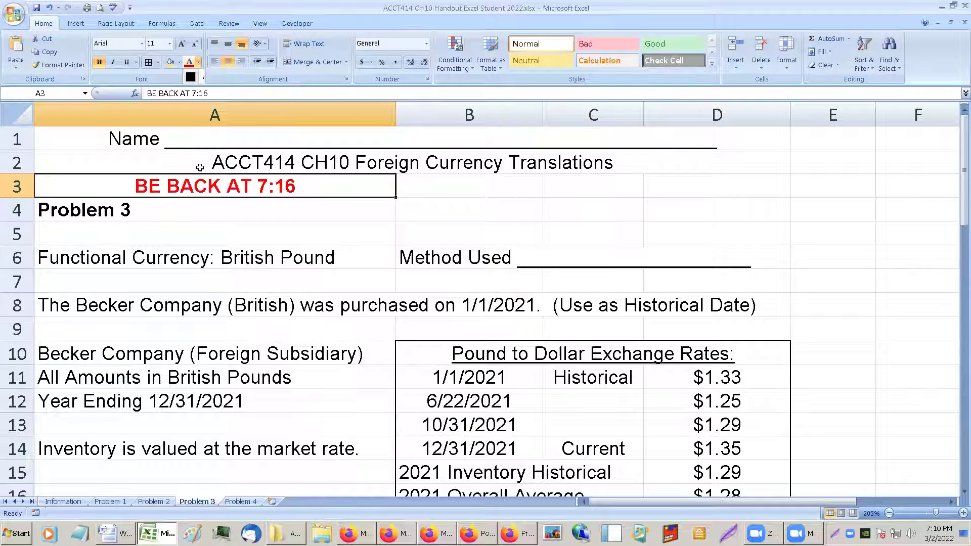
click(252, 219)
- Underline the break note in A3 and enlarge the worksheet view
click(253, 187)
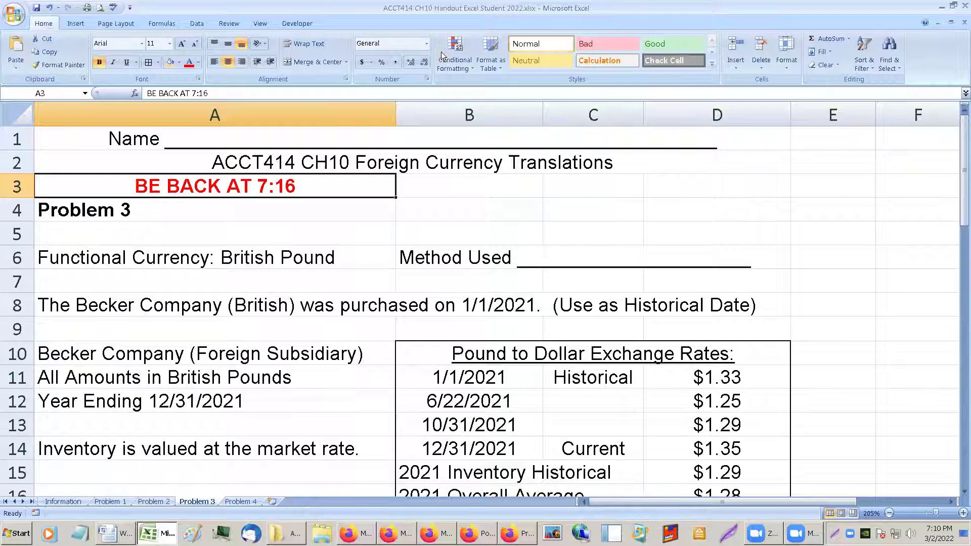
click(223, 183)
click(126, 63)
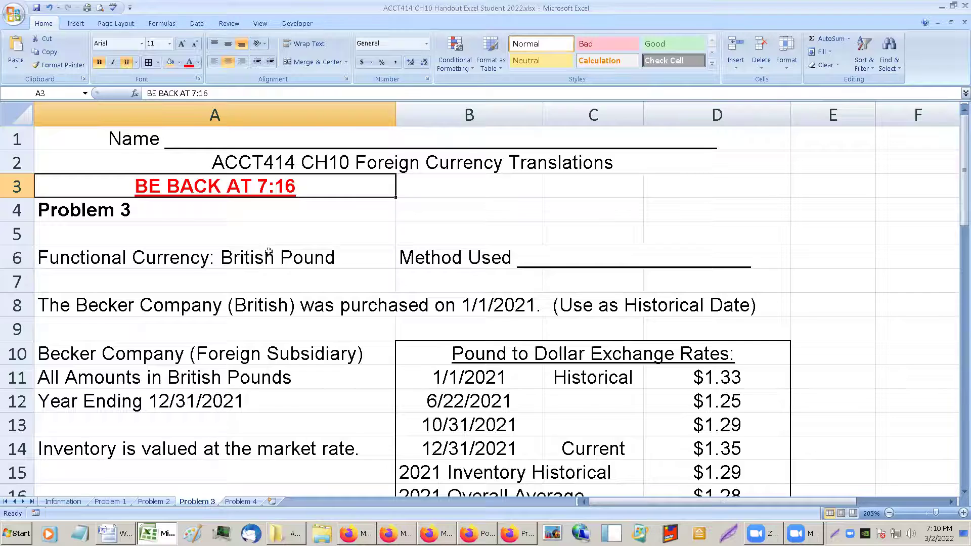
scroll(268, 251, up, 1)
scroll(268, 251, up, 1)
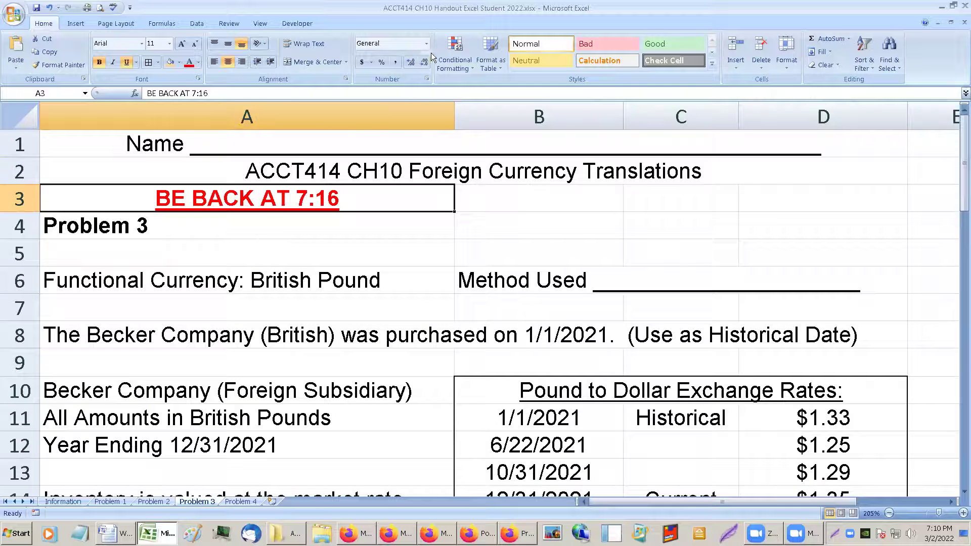
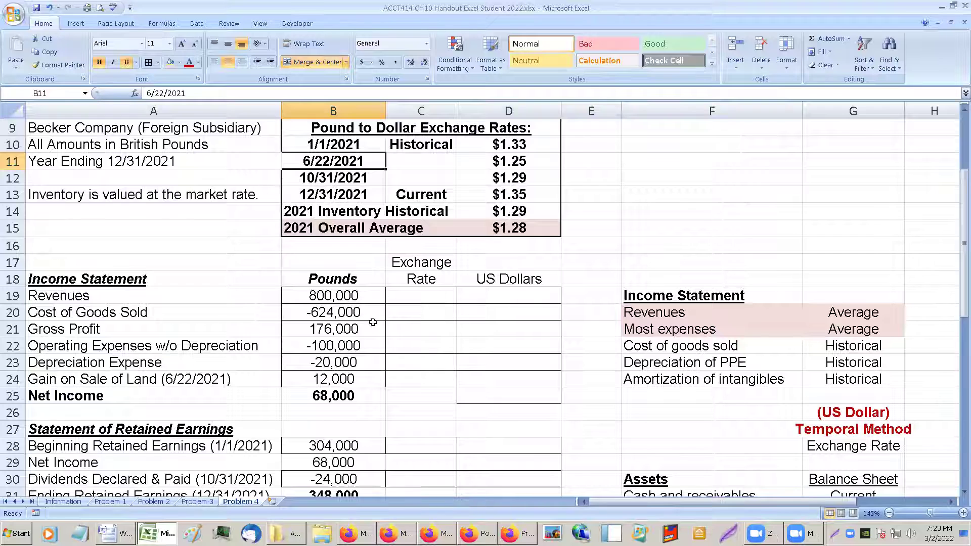
- Examine which Problem 4 income statement items use the average or historical rate, and compare with the exchange rate table
click(412, 309)
scroll(647, 317, down, 1)
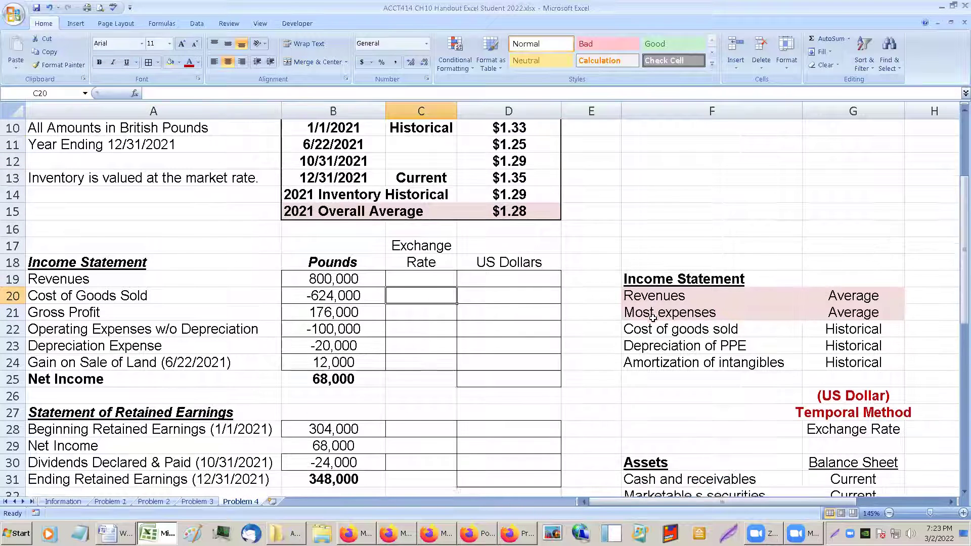
click(687, 317)
click(835, 322)
click(731, 317)
click(839, 326)
click(842, 311)
click(710, 293)
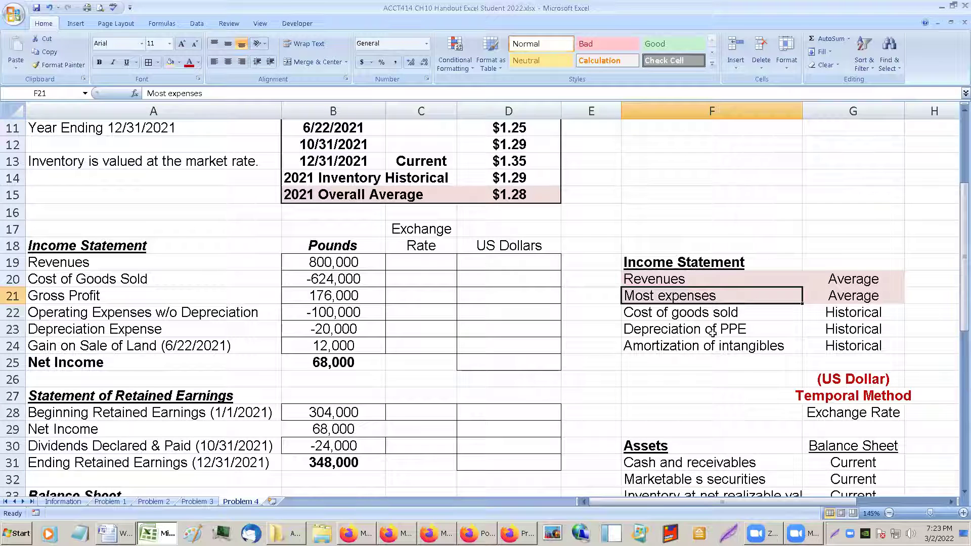
click(840, 314)
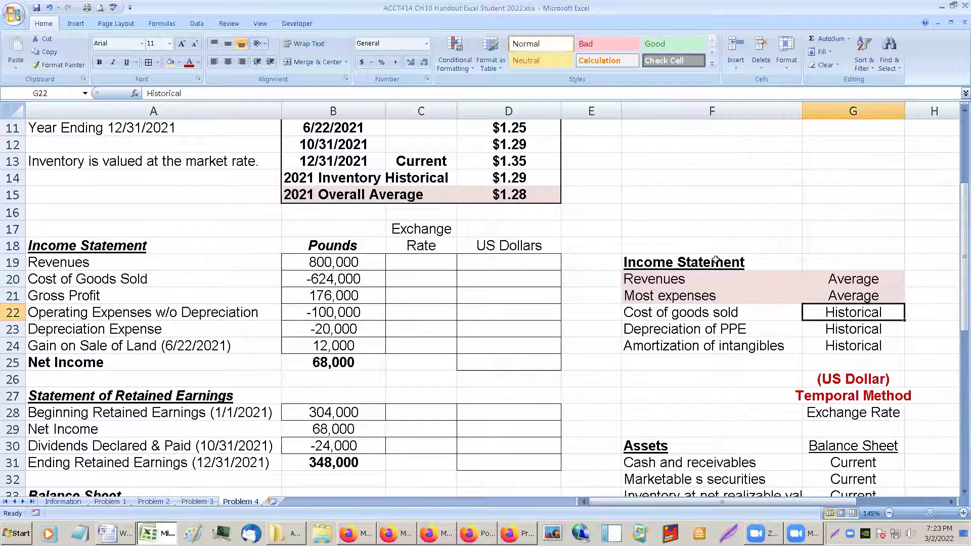
scroll(297, 193, up, 2)
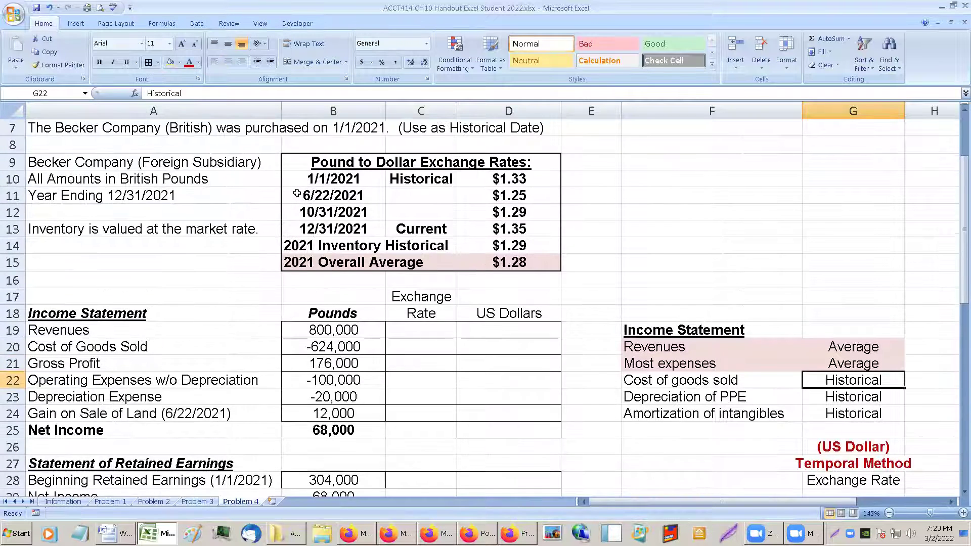
click(328, 178)
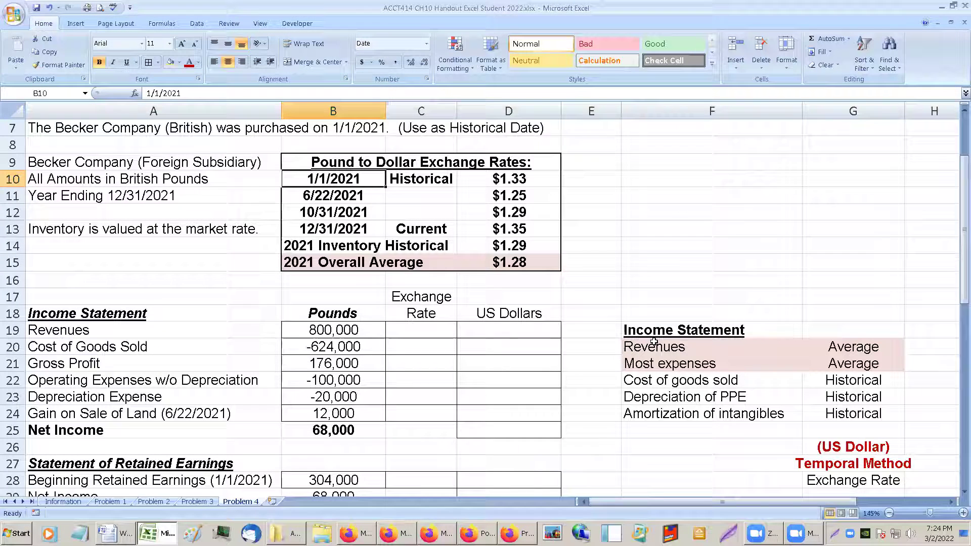
- Link the Revenues exchange rate in C19 to the 2021 Overall Average rate in D15
scroll(654, 342, down, 1)
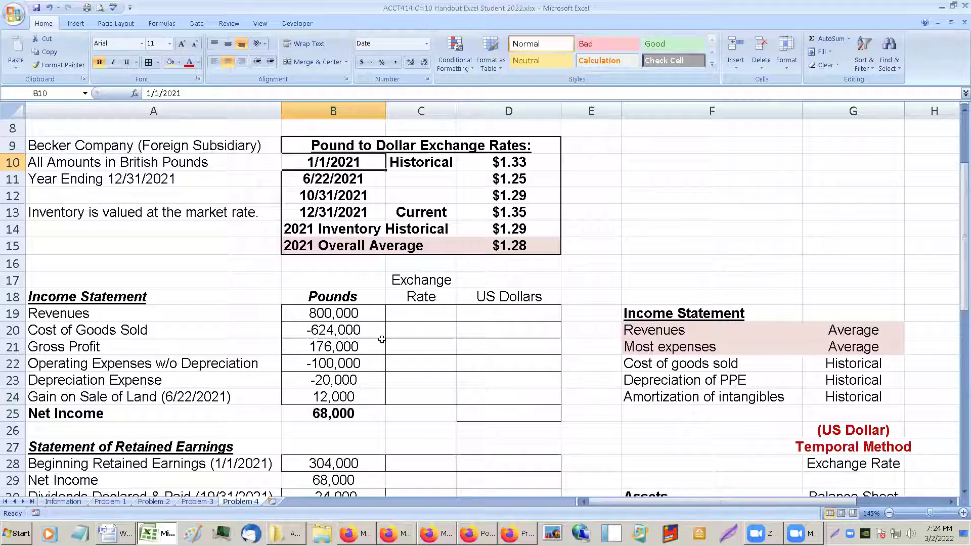
click(411, 320)
scroll(404, 319, up, 2)
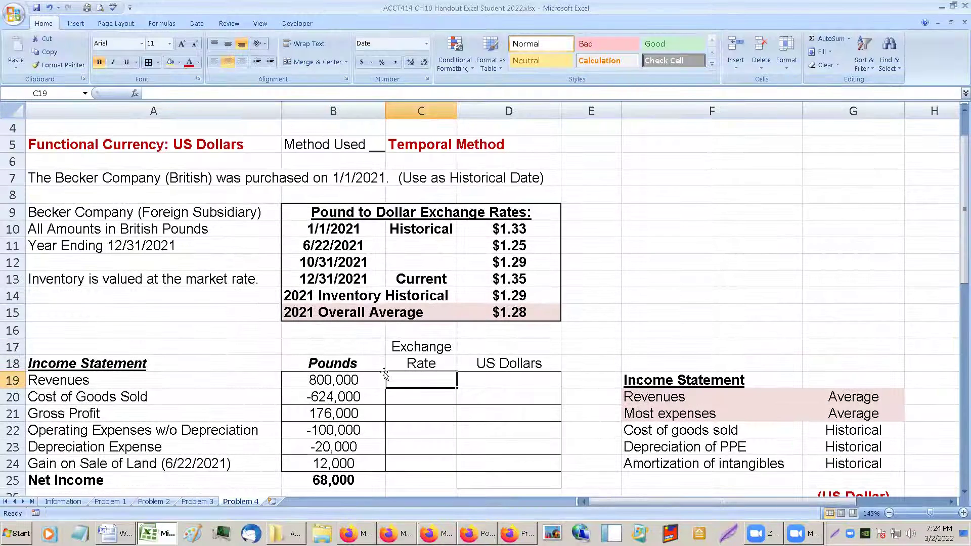
text(=)
scroll(402, 234, down, 2)
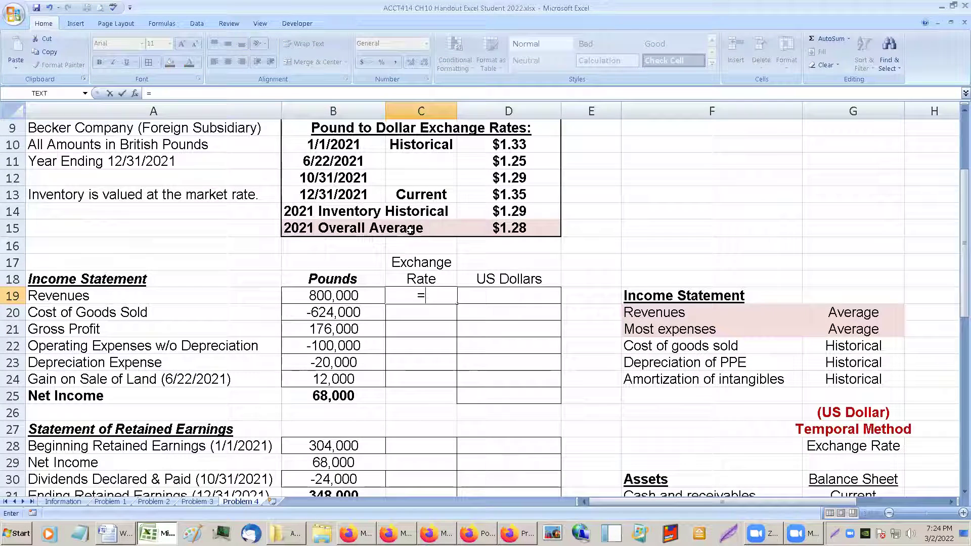
click(527, 234)
key(Return)
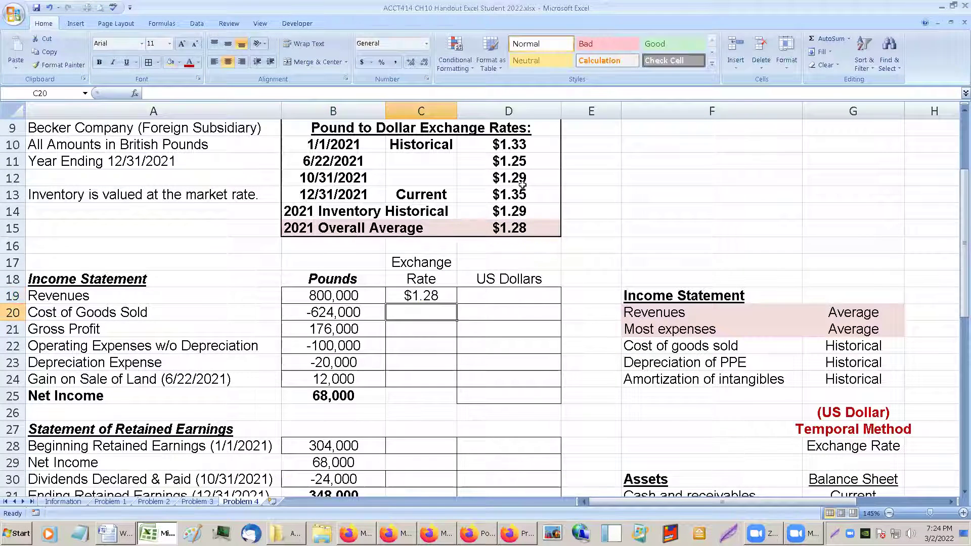
- Make column C bold and shade the Revenues rate in C19 with the light pink fill
scroll(479, 268, up, 1)
click(406, 313)
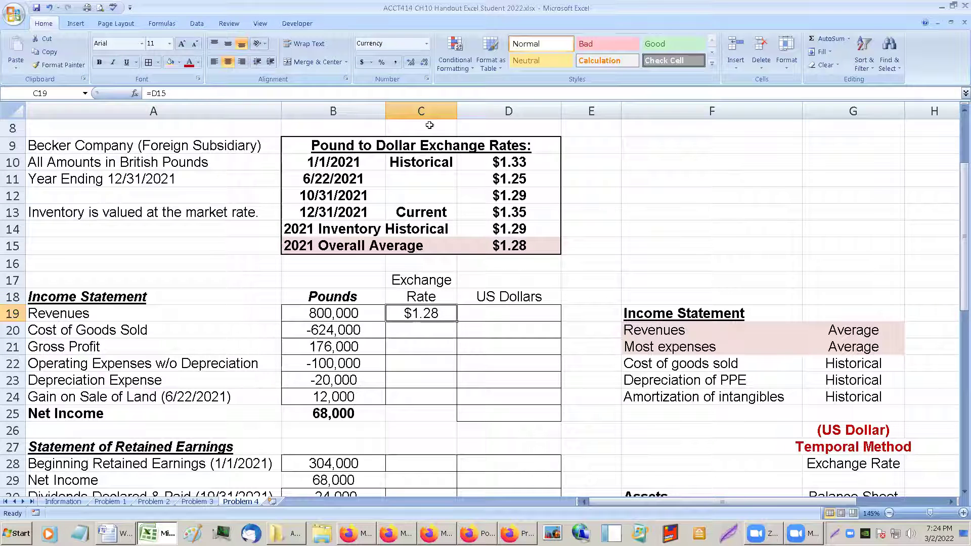
click(421, 111)
click(100, 63)
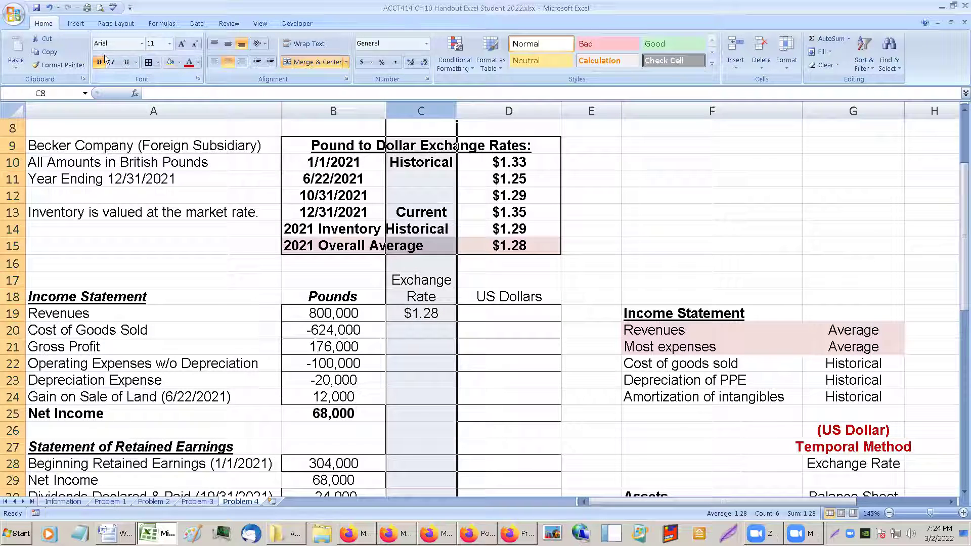
click(407, 313)
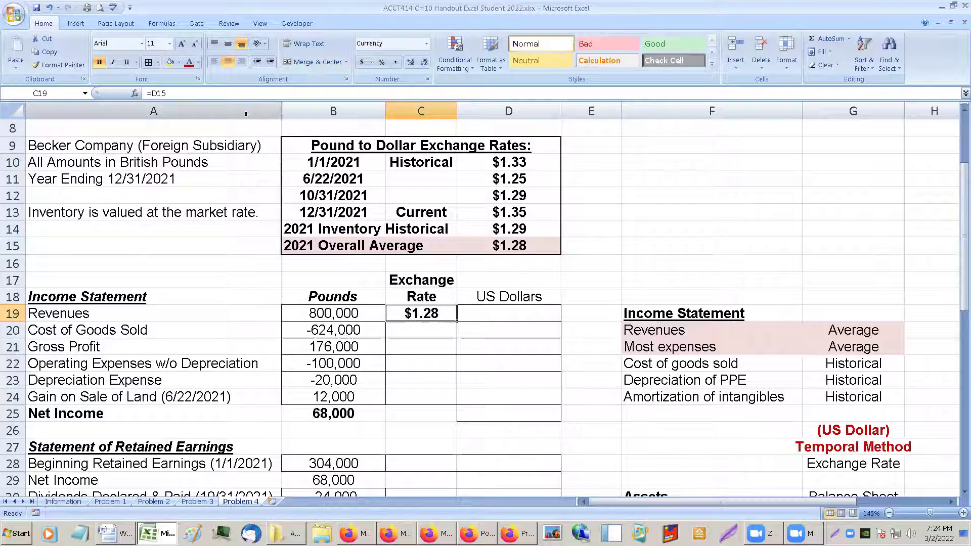
click(171, 64)
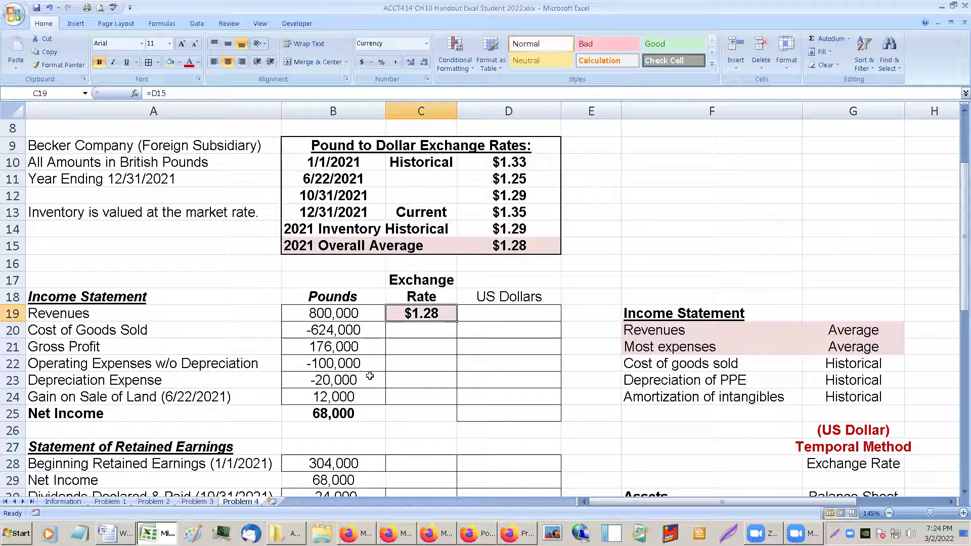
- Set the exchange rate for Operating Expenses w/o Depreciation in C22 to =C19 and shade it light pink
click(400, 365)
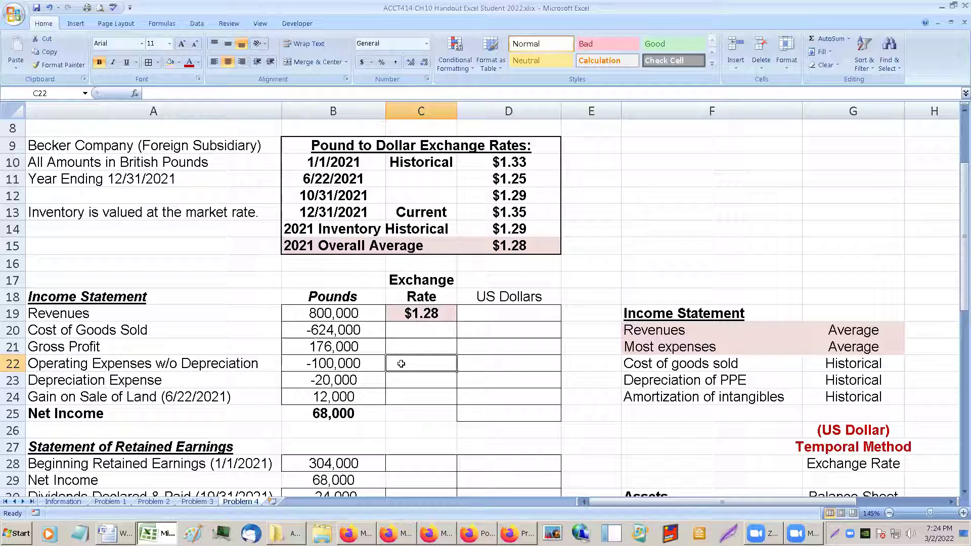
text(=)
click(406, 309)
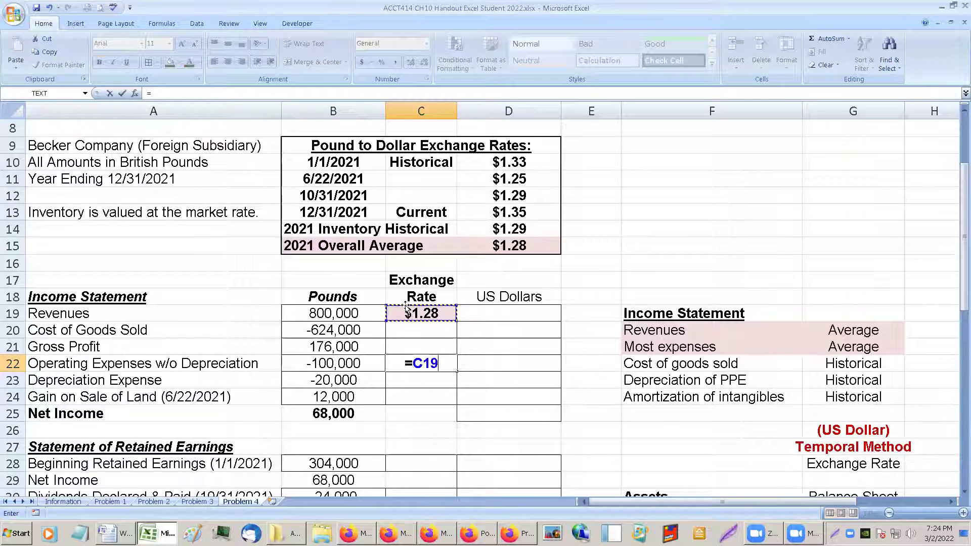
key(Return)
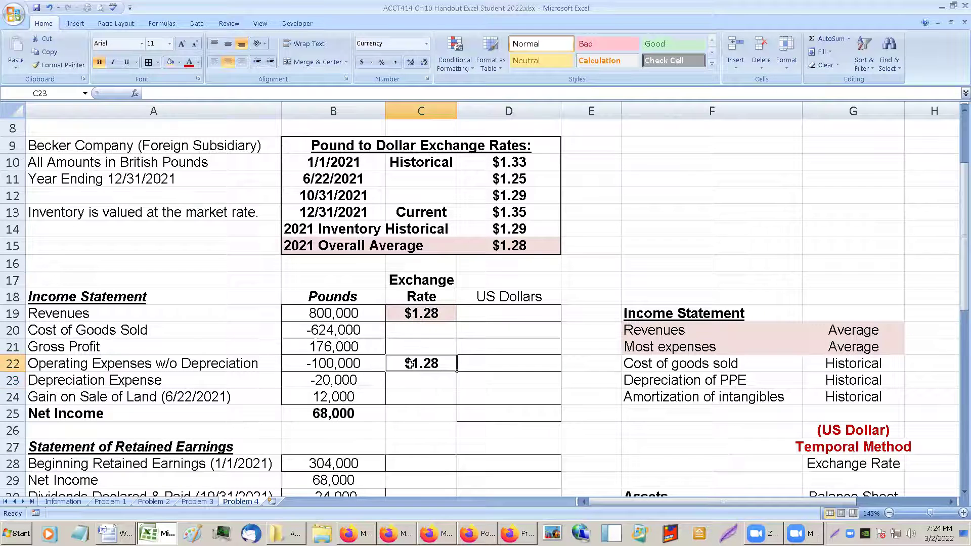
click(171, 62)
click(408, 376)
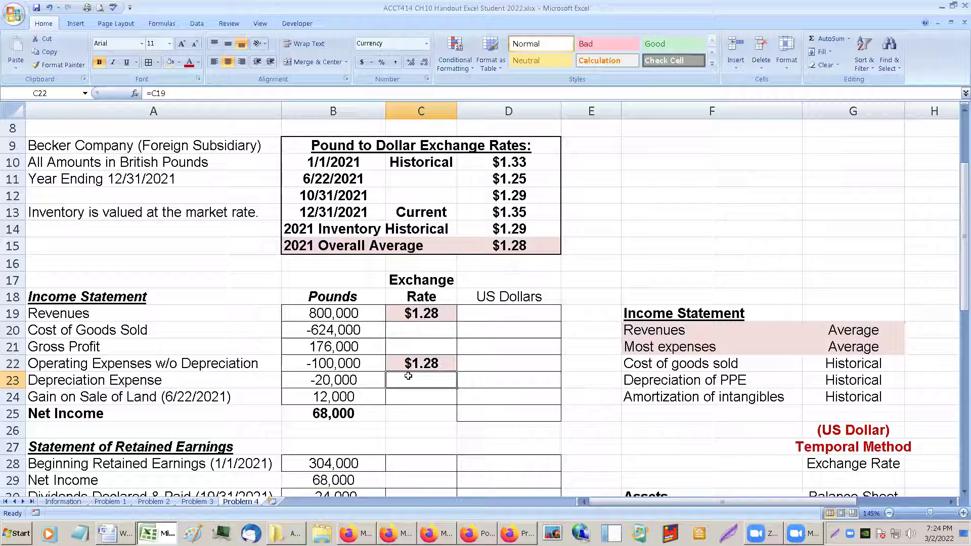
click(395, 364)
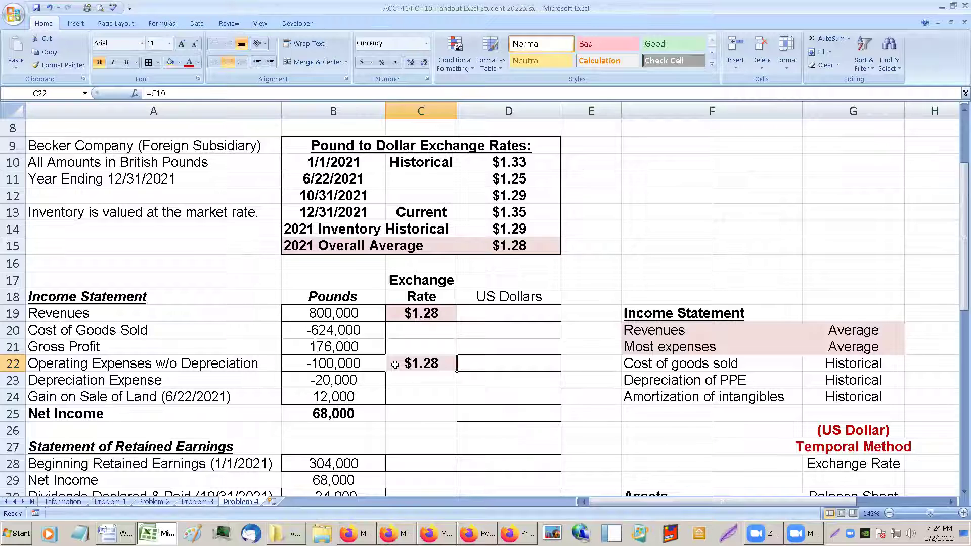
- Shade the 1/1/2021 Historical rate row, B10:D10, with a tan fill
click(397, 329)
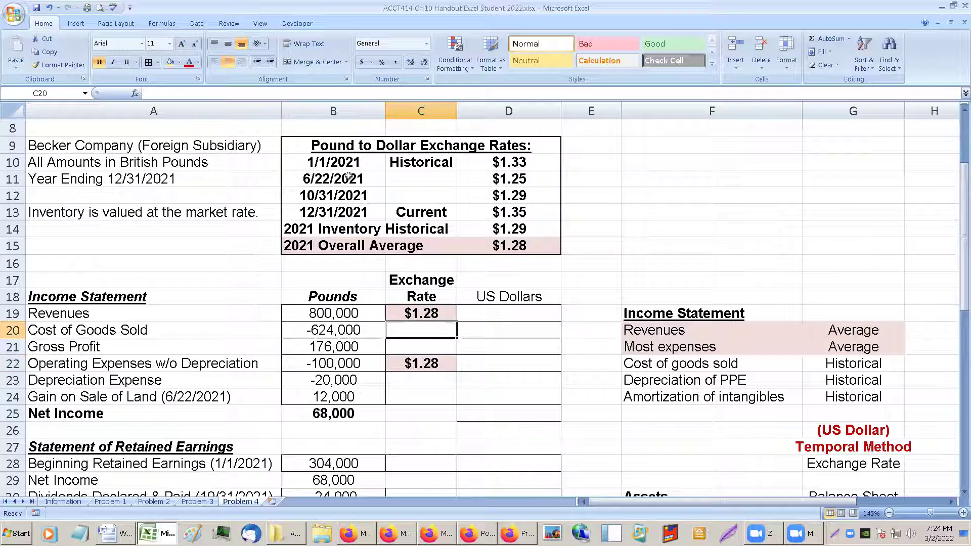
drag(330, 156, 495, 161)
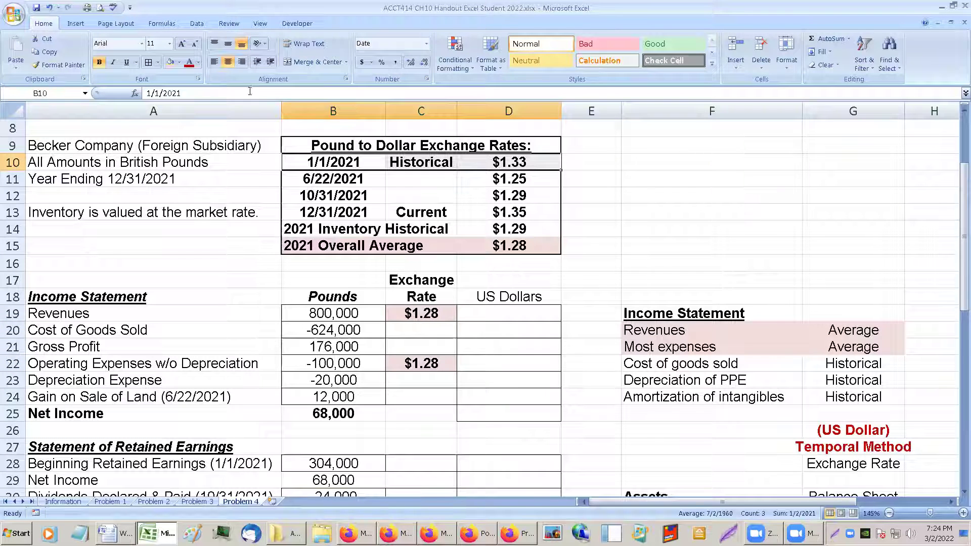
click(179, 62)
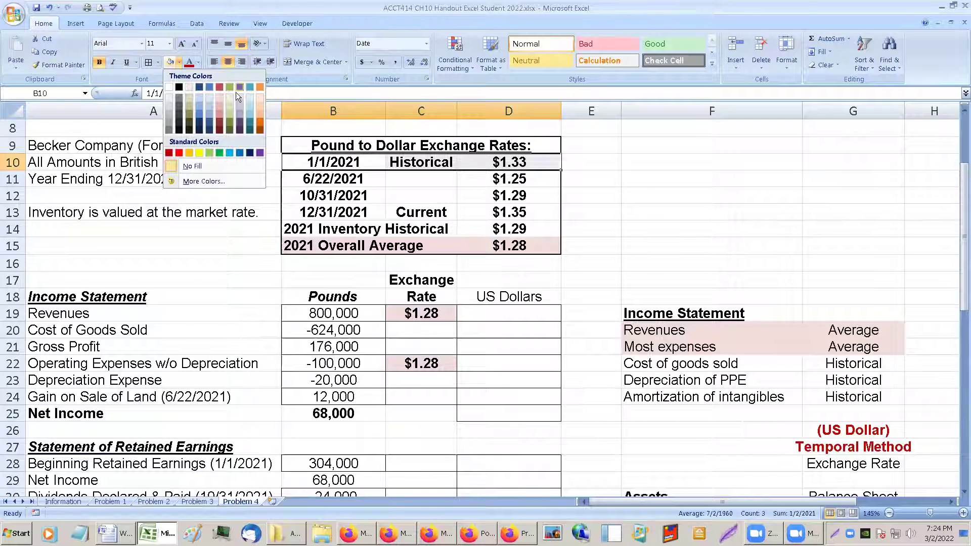
click(189, 104)
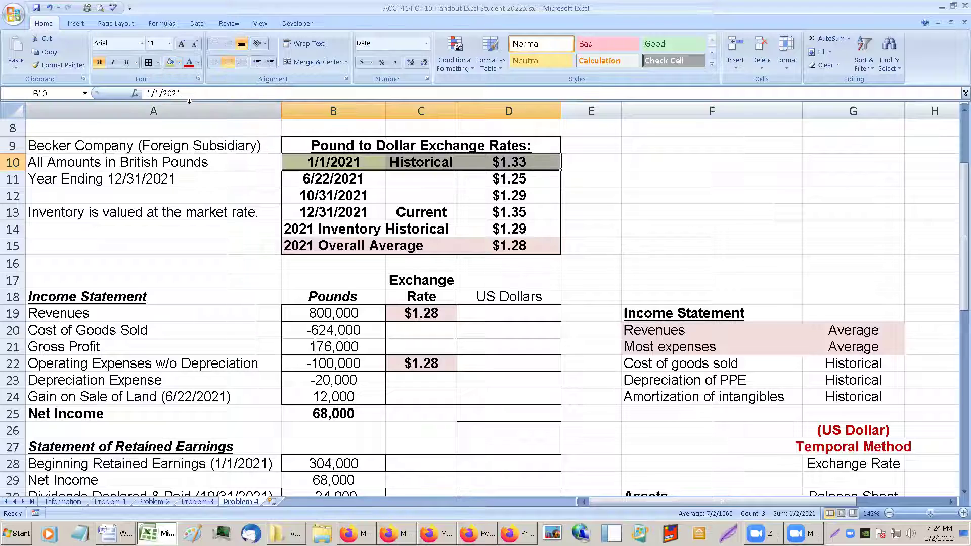
click(607, 216)
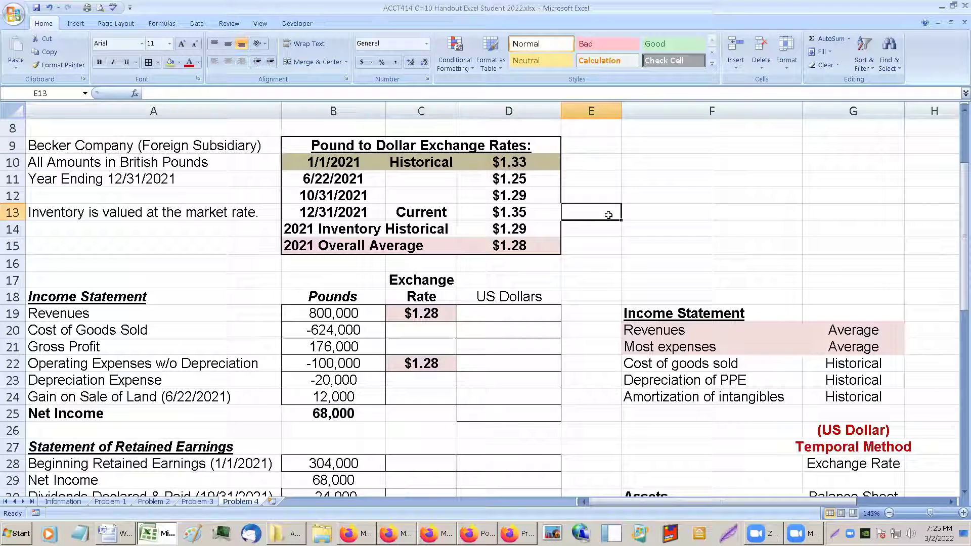
- Link the Cost of Goods Sold exchange rate in C20 to the 1/1/2021 Historical rate in D10
click(413, 333)
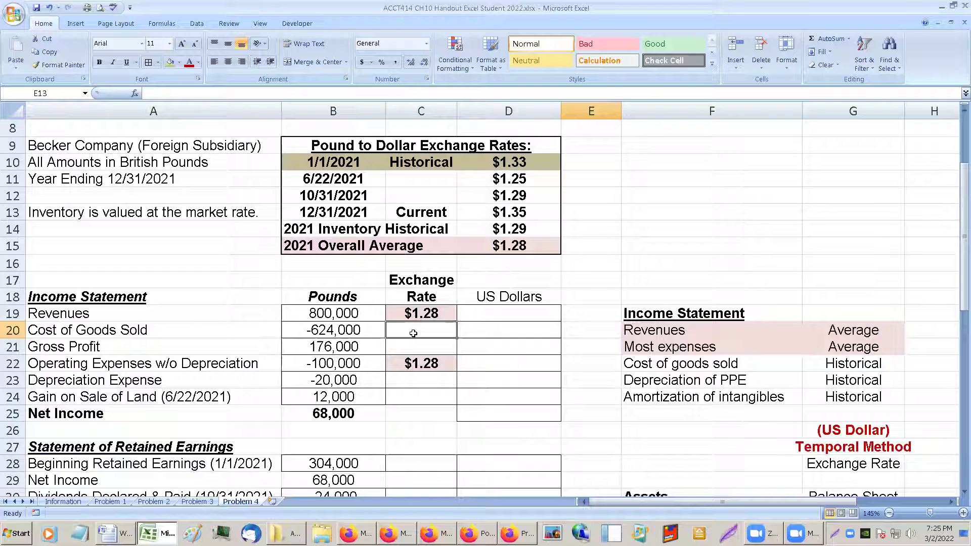
text(=)
click(496, 162)
key(Return)
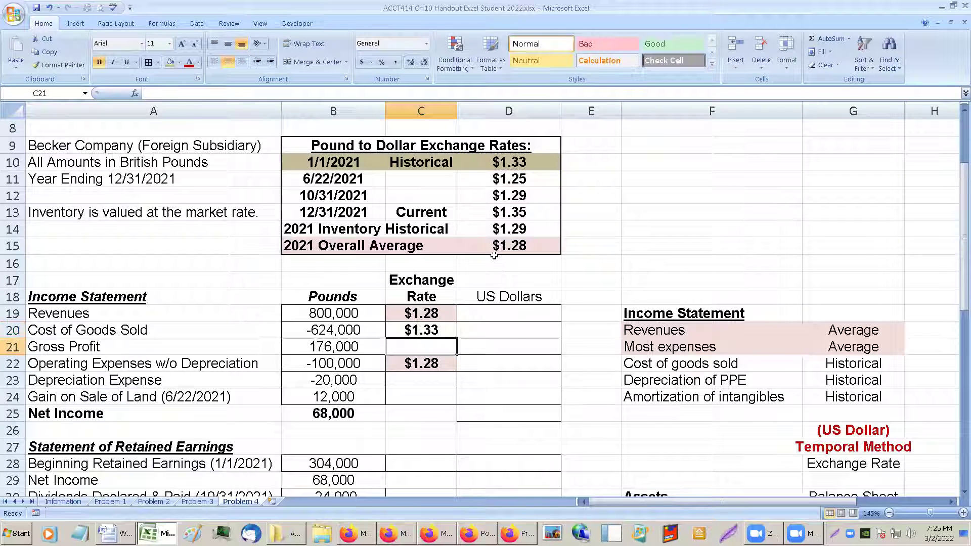
- Set the Depreciation Expense exchange rate in C23 to =C20 and shade it with the tan fill
click(430, 385)
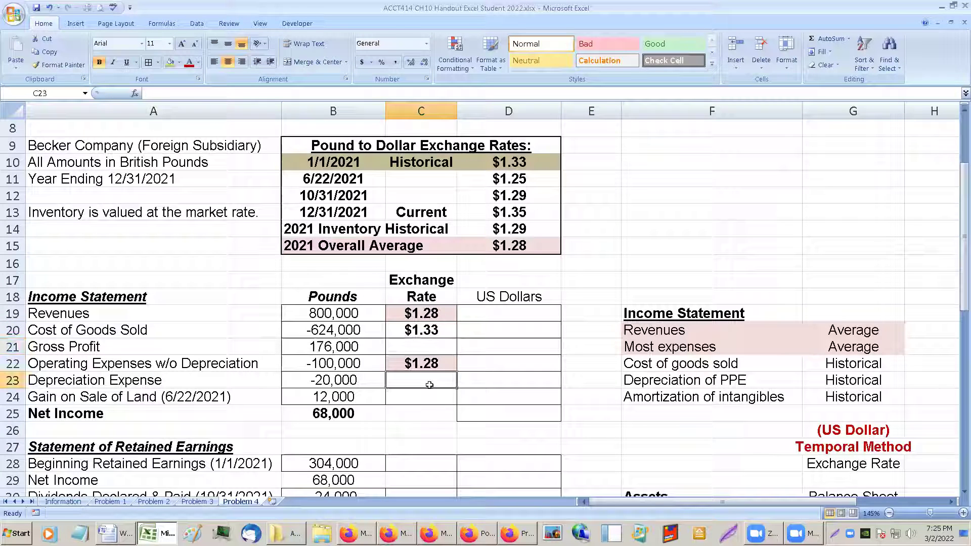
text(=)
click(416, 330)
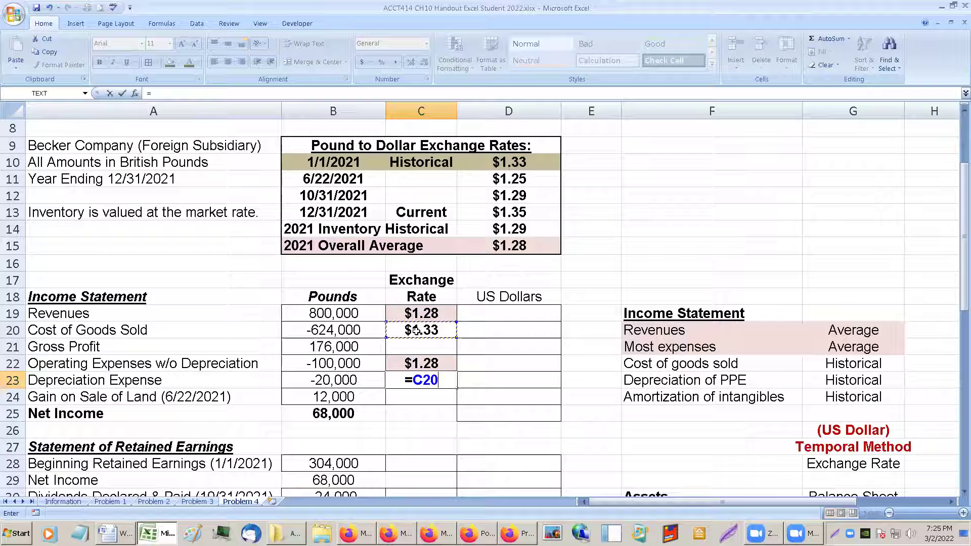
key(Return)
click(406, 380)
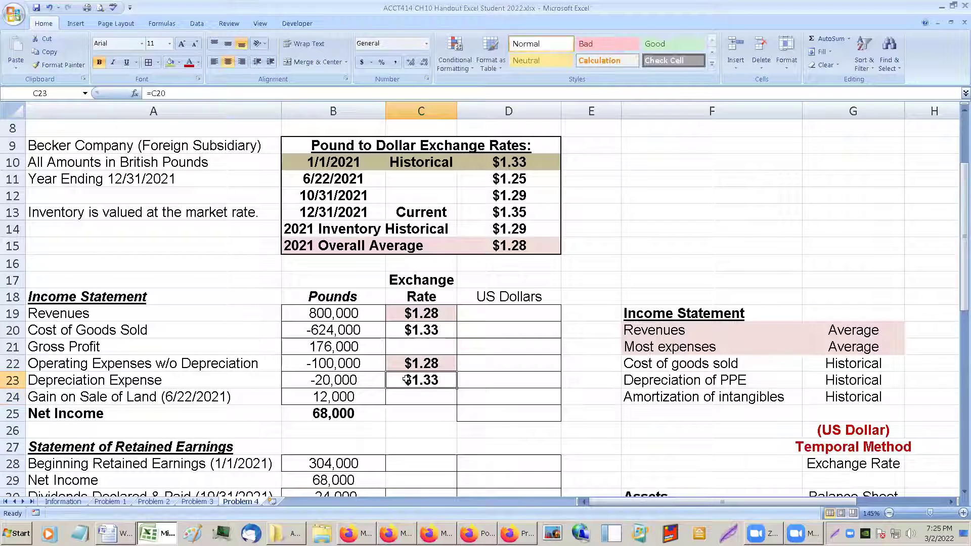
click(170, 62)
- Check the =D10 link behind the Cost of Goods Sold rate in C20 and shade the cell tan
click(409, 329)
text(=D10)
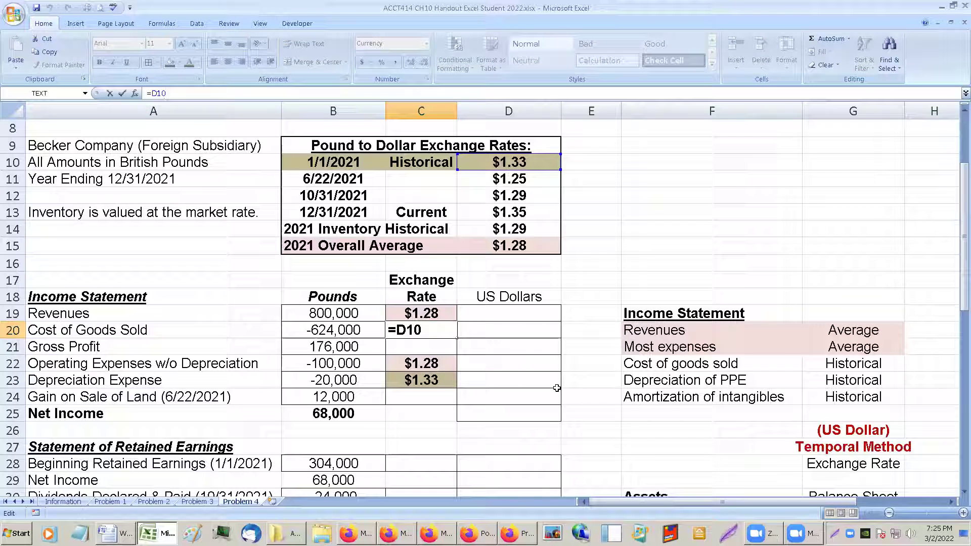
key(ctrl+Return)
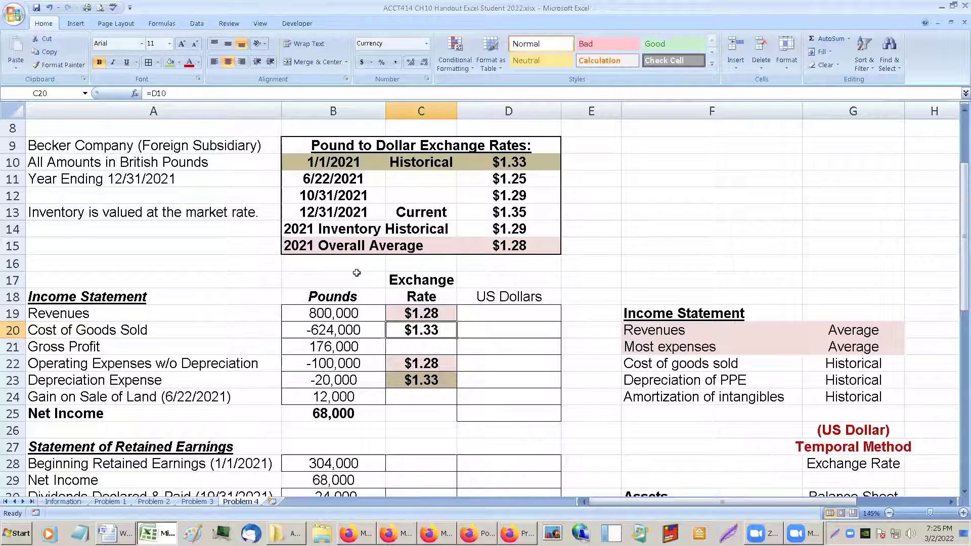
click(172, 64)
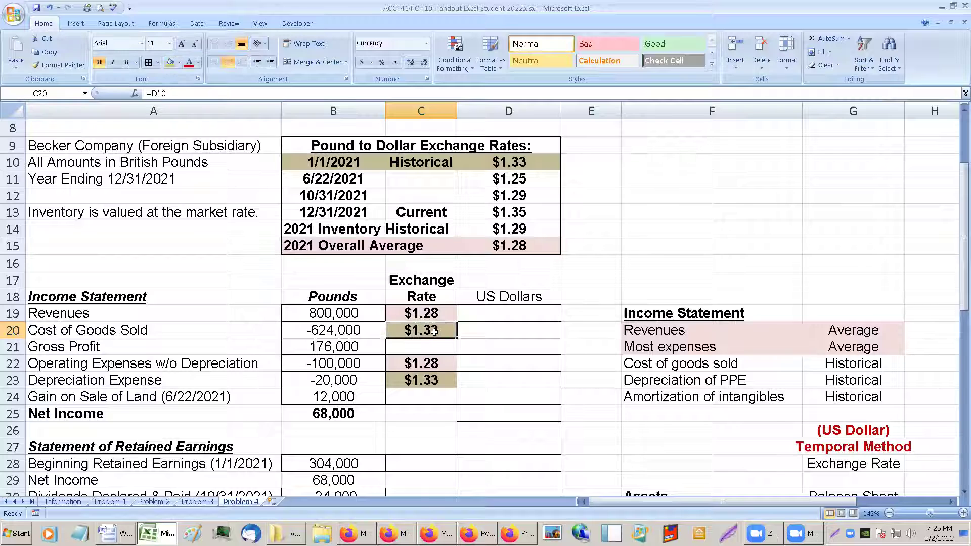
click(462, 313)
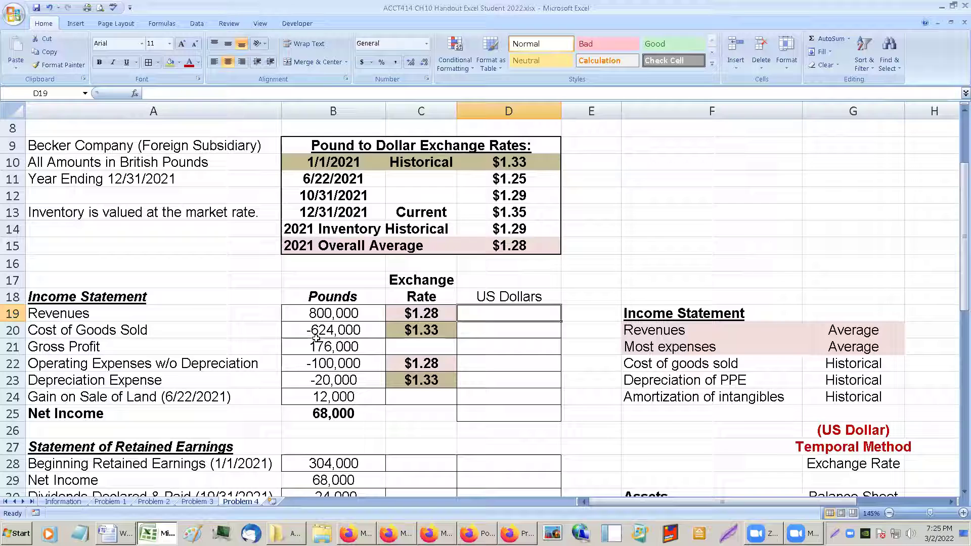
right_click(315, 380)
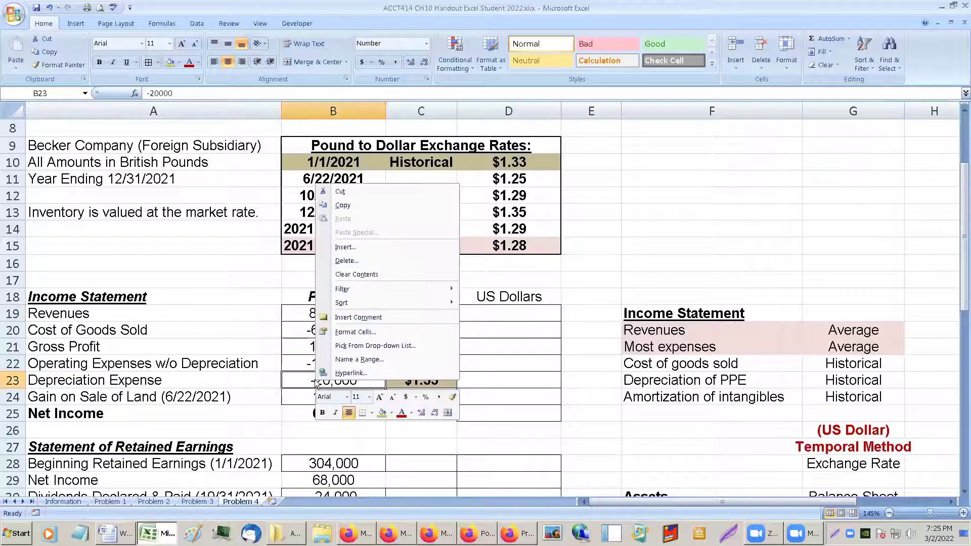
click(217, 392)
- Shade the 6/22/2021 exchange rate row, B11:D11, with a light blue fill
drag(334, 178, 465, 177)
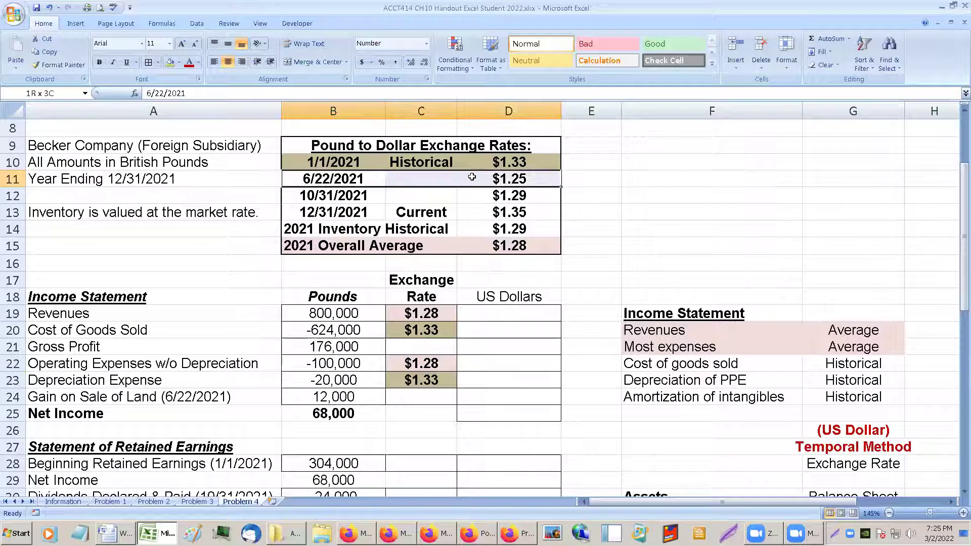
click(179, 62)
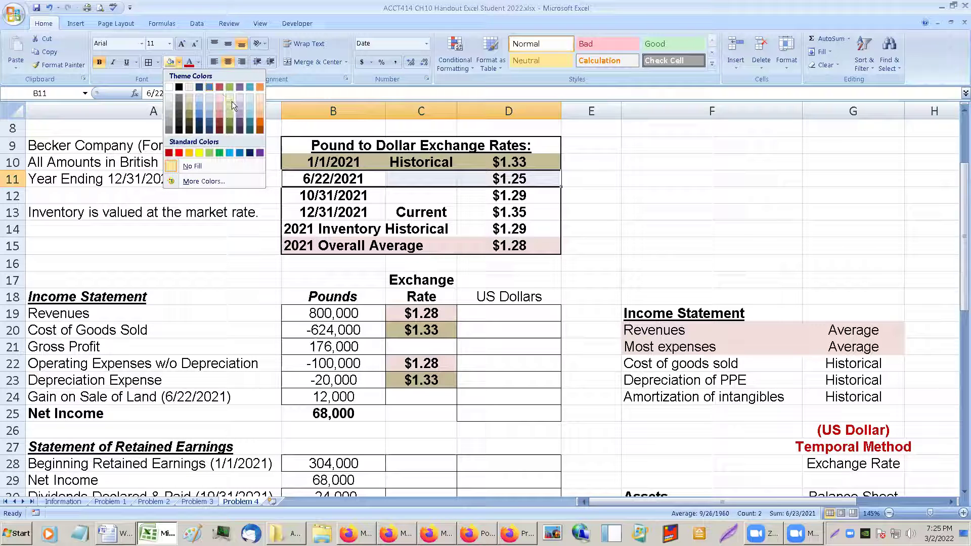
click(198, 101)
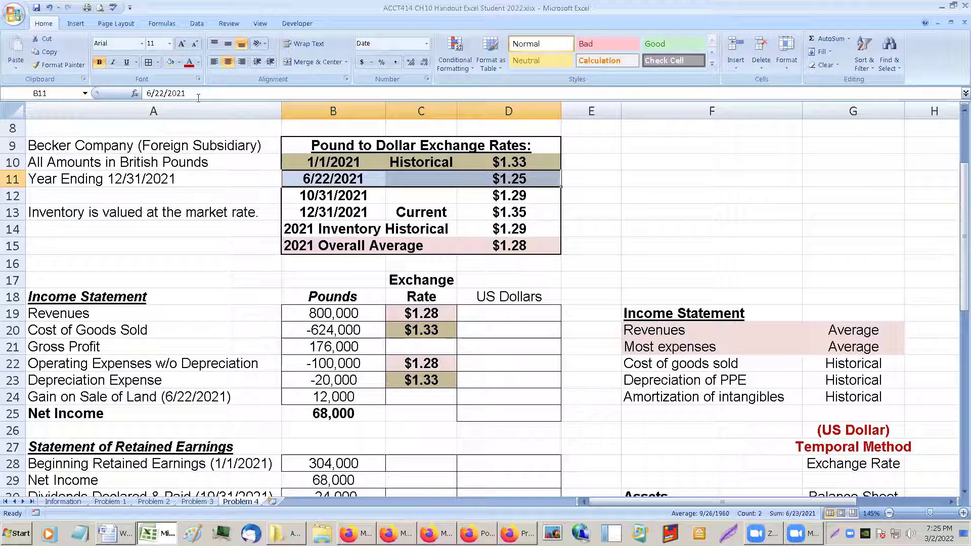
click(390, 198)
- Link the Gain on Sale of Land rate in C24 to the 6/22/2021 rate in D11 and shade it light blue
click(387, 398)
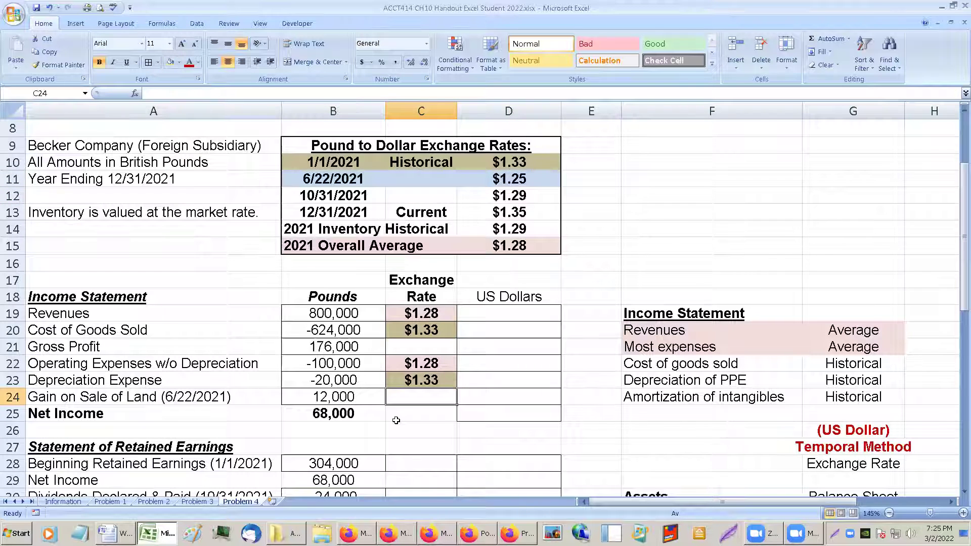
text(=)
click(504, 178)
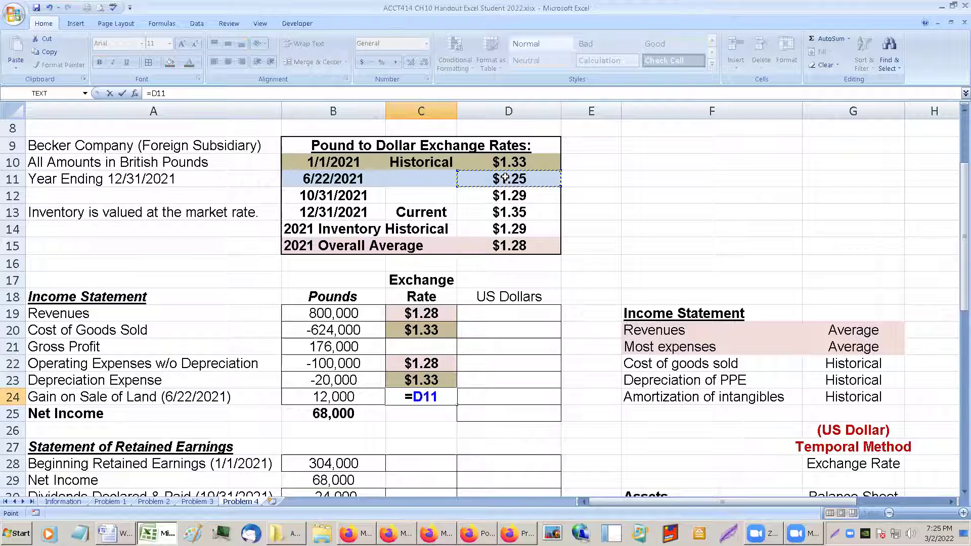
key(Return)
click(420, 397)
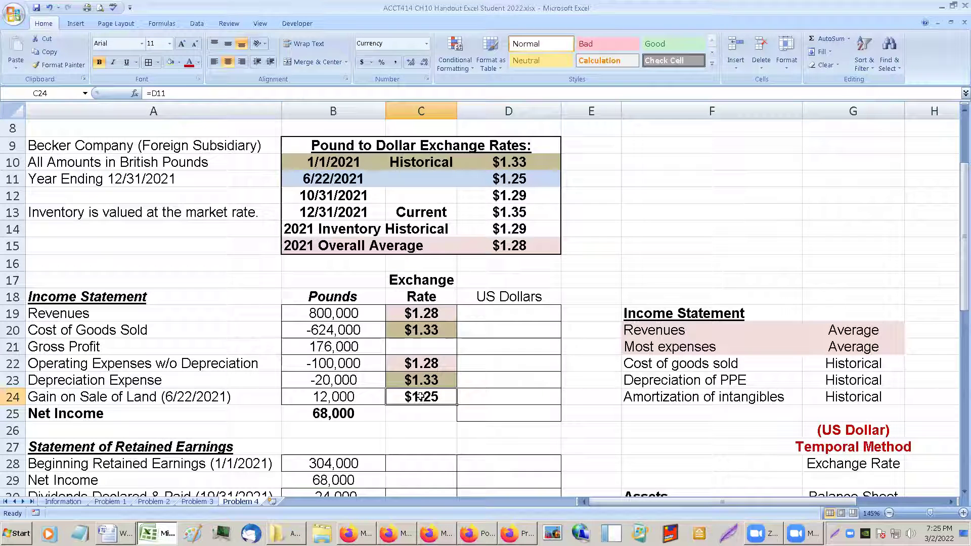
click(171, 63)
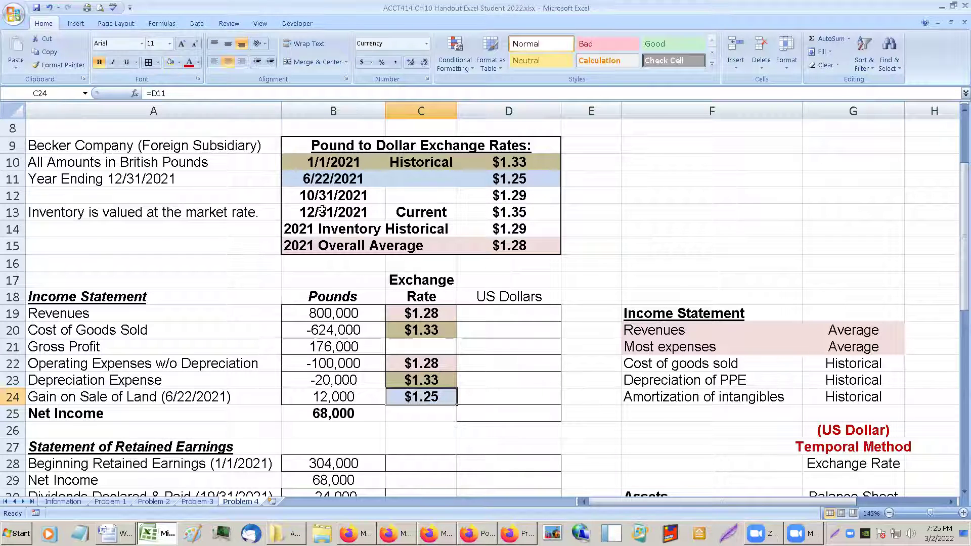
- Calculate Revenues in US Dollars in D19 with the formula =B19*C19
click(526, 309)
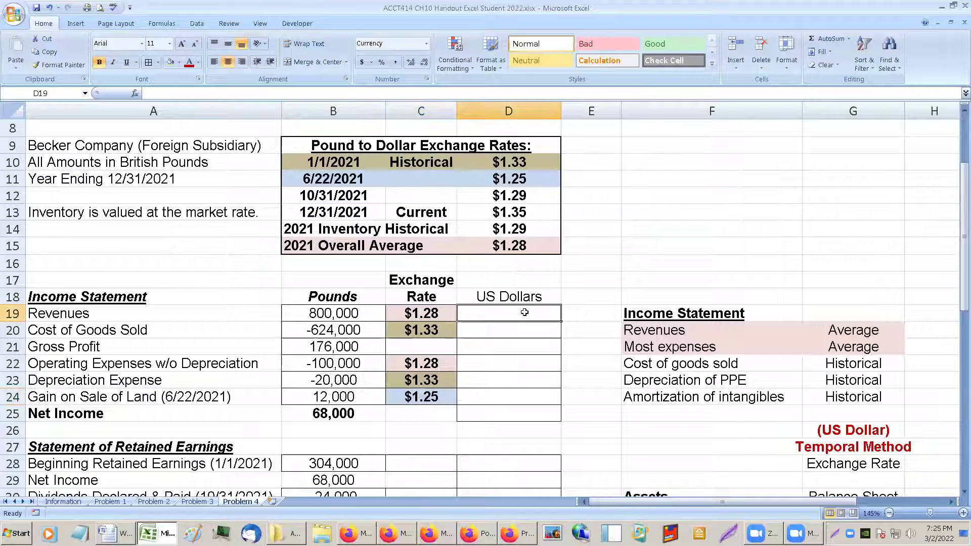
text(=)
key(Left)
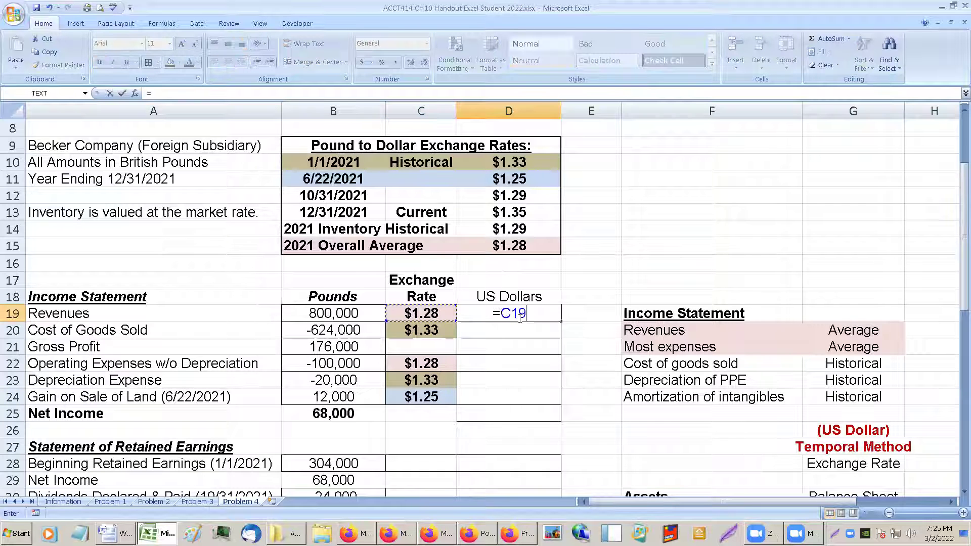
key(Left)
text(*)
key(Left)
key(Return)
key(Up)
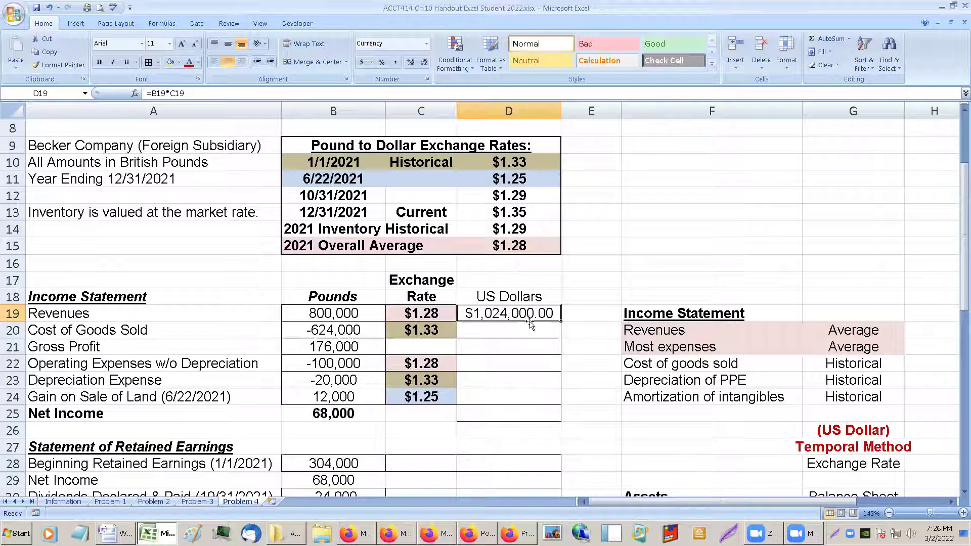
- Format the US Dollars column from D19 down through the balance sheet as Number with 0 decimal places and the 1000 separator
drag(519, 317, 540, 442)
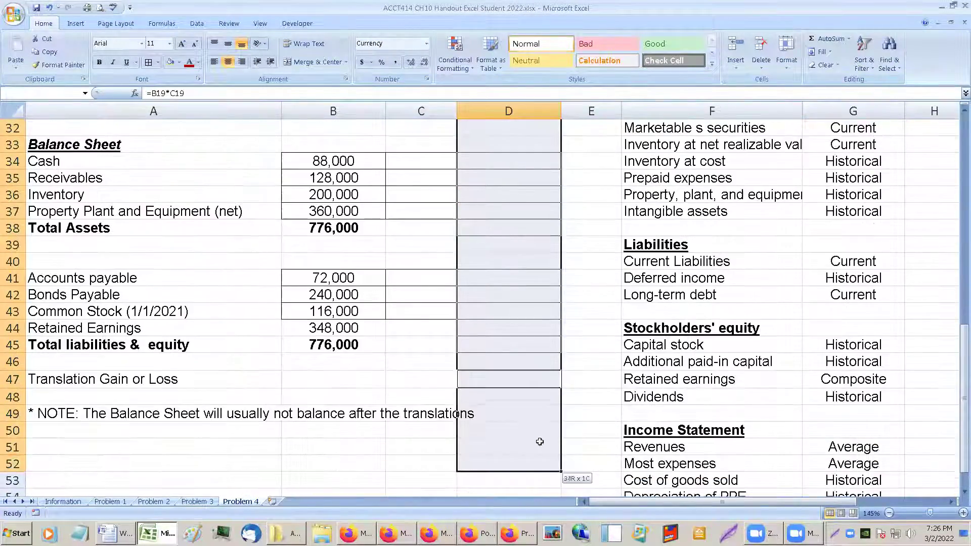
right_click(508, 236)
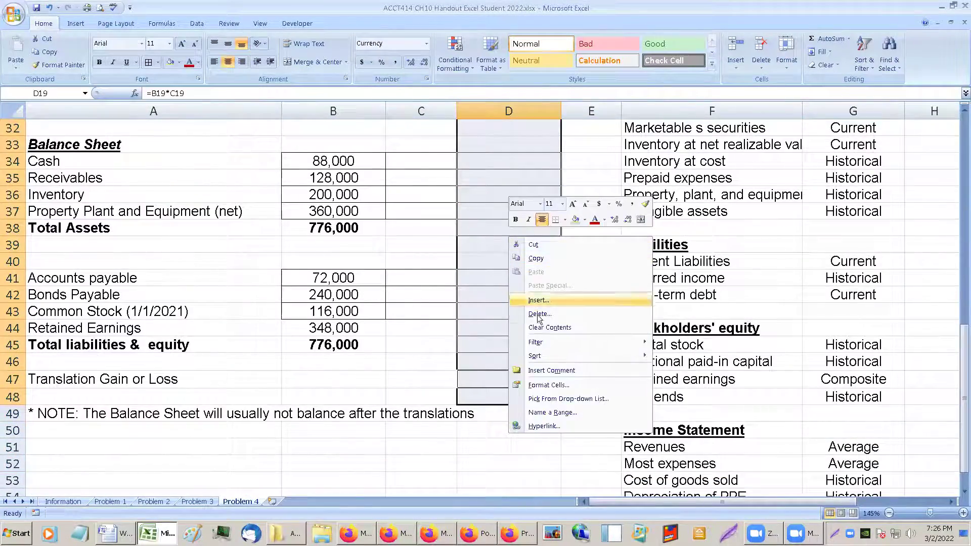
click(546, 384)
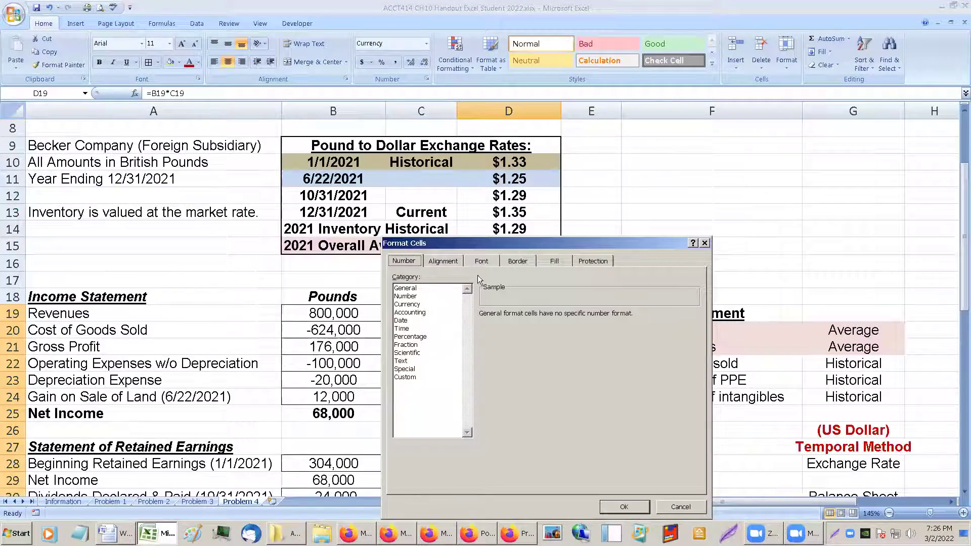
drag(510, 246, 677, 170)
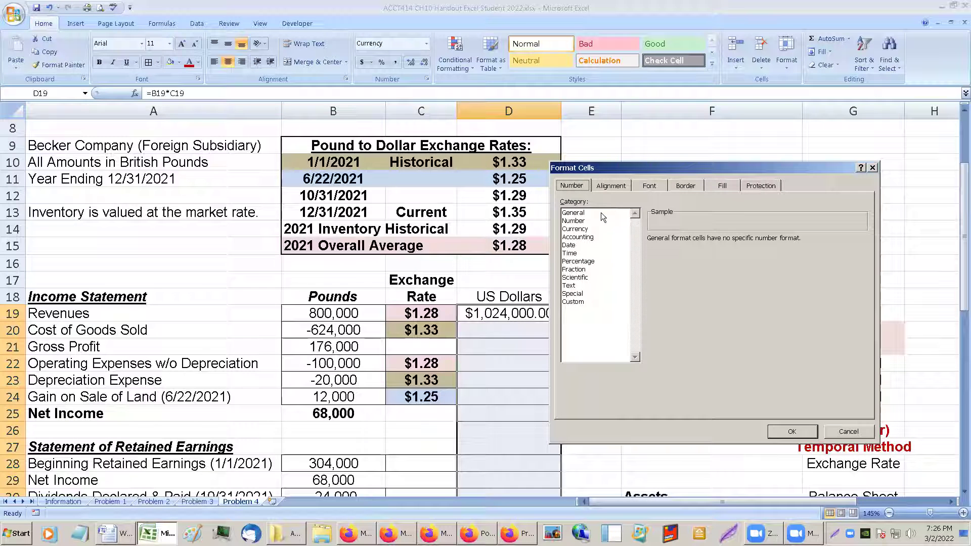
click(574, 220)
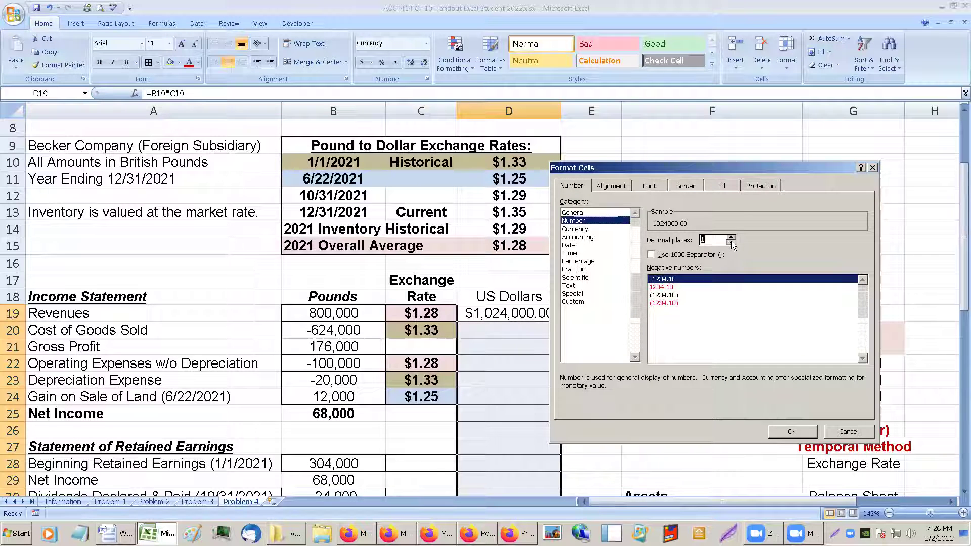
click(652, 254)
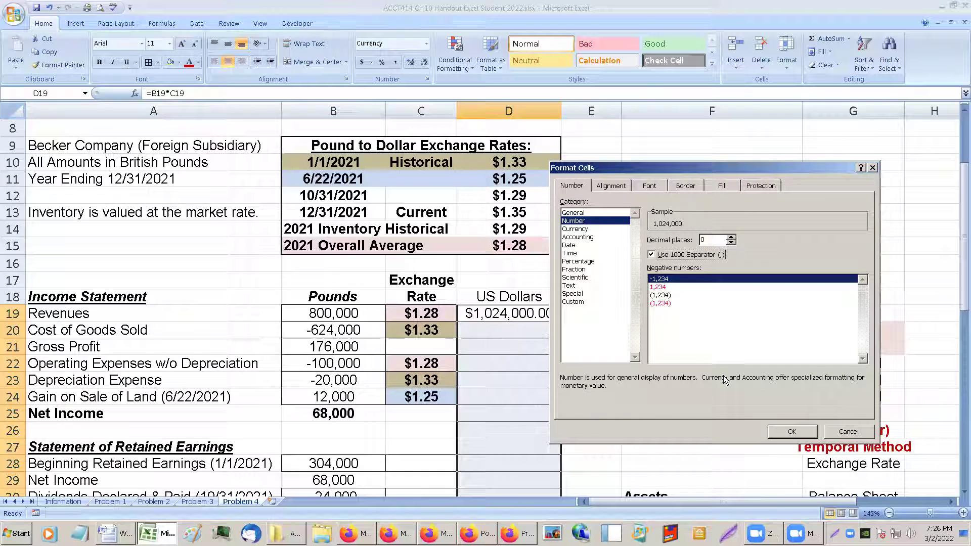
click(784, 431)
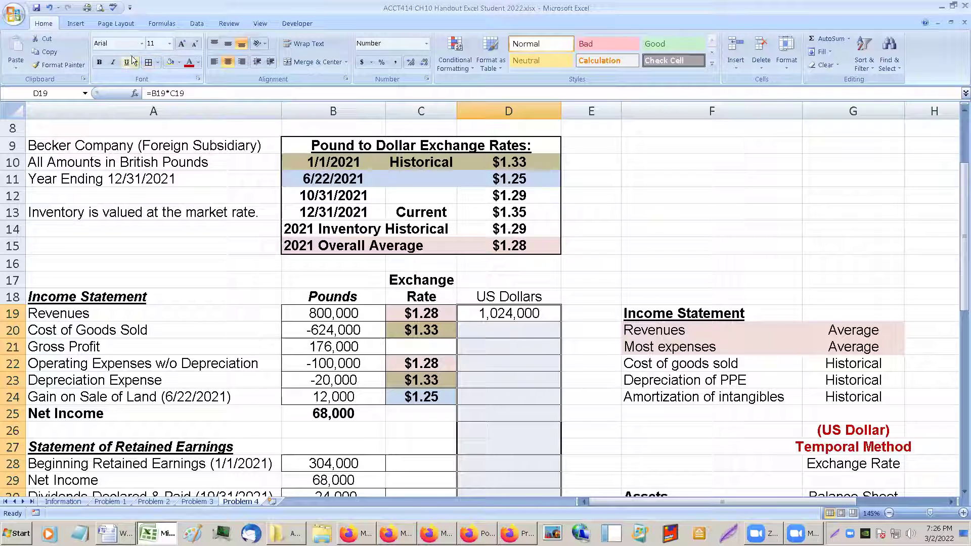
- Make the US Dollars cells from D19 down bold, and select the Revenues amount in D19
click(99, 62)
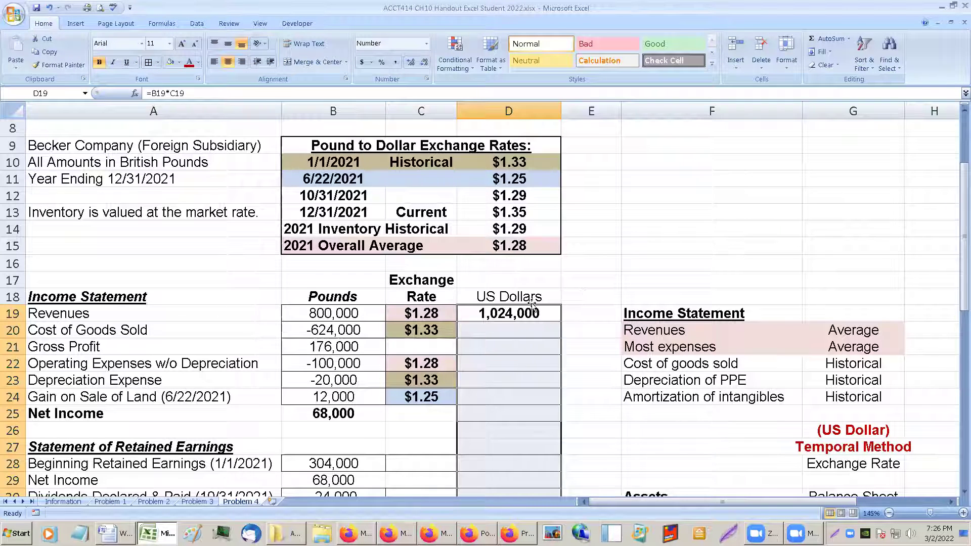
click(568, 268)
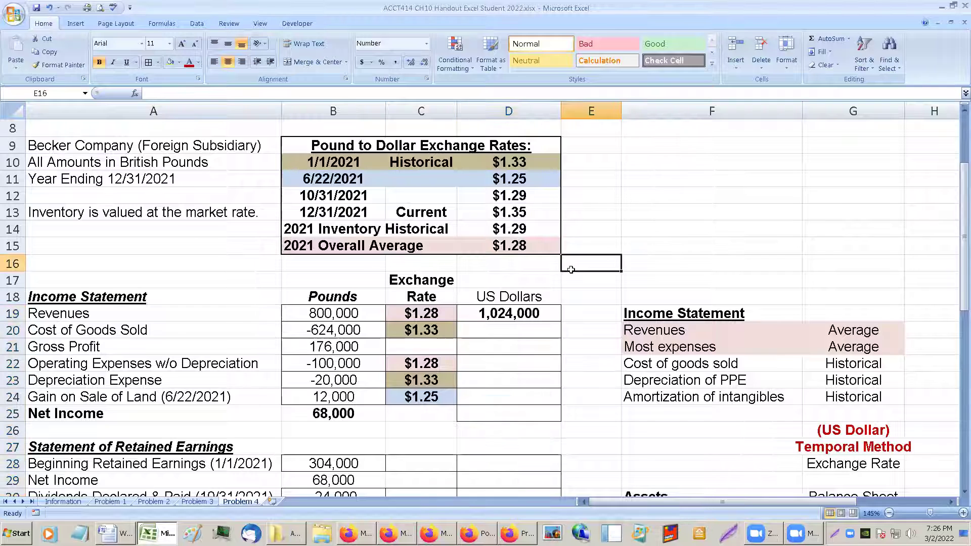
scroll(565, 269, down, 1)
click(553, 266)
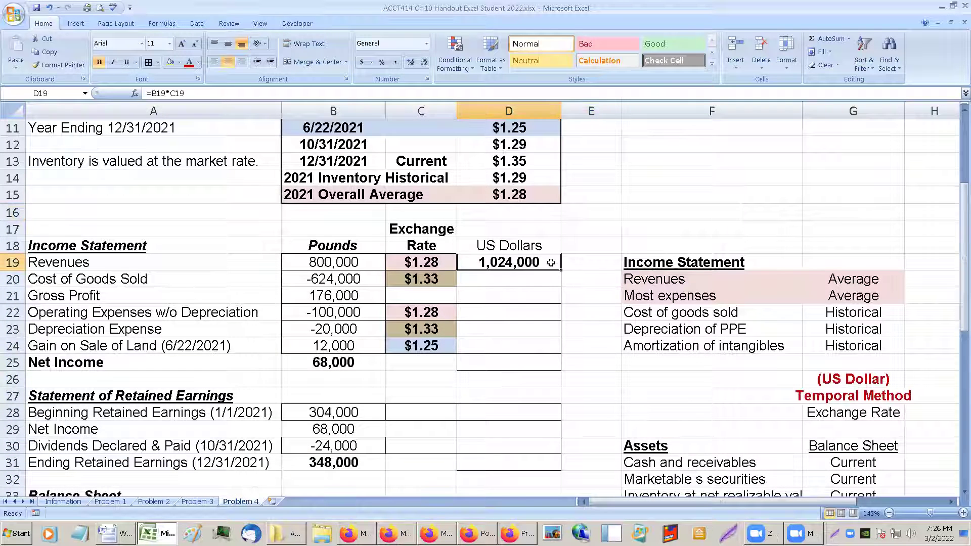
- Fill the Revenues translation formula down to Cost of Goods Sold in D20 and sum D19:D20 as Gross Profit in D21
mouse_move(561, 272)
mouse_down()
mouse_move(559, 287)
mouse_move(512, 295)
mouse_up()
click(513, 270)
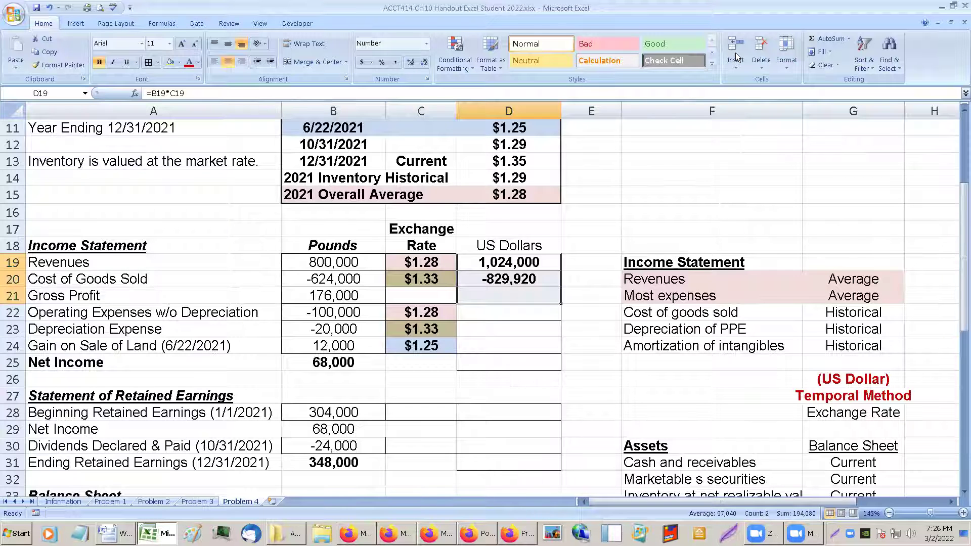
click(828, 39)
click(524, 312)
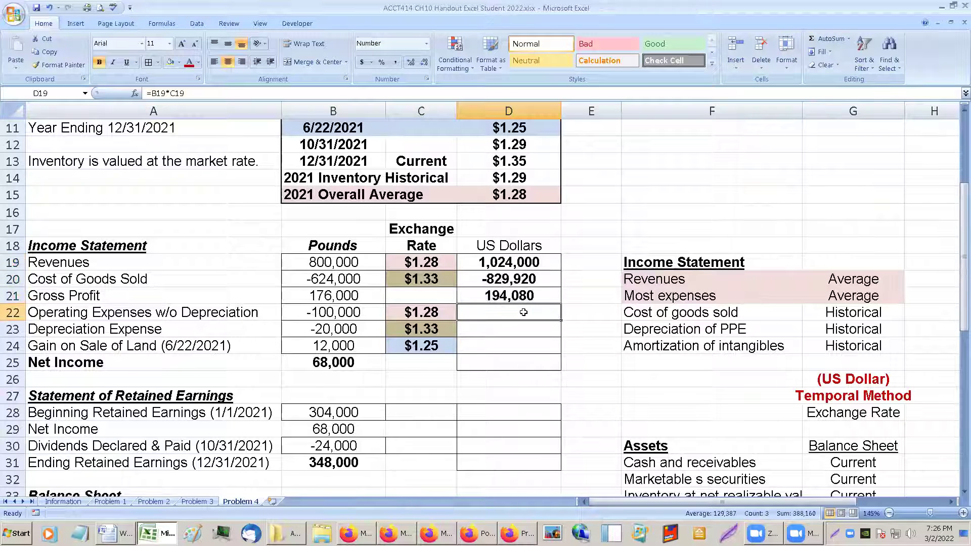
- Inspect the US Dollars formulas for Gross Profit in D21 and Cost of Goods Sold in D20
scroll(523, 310, down, 2)
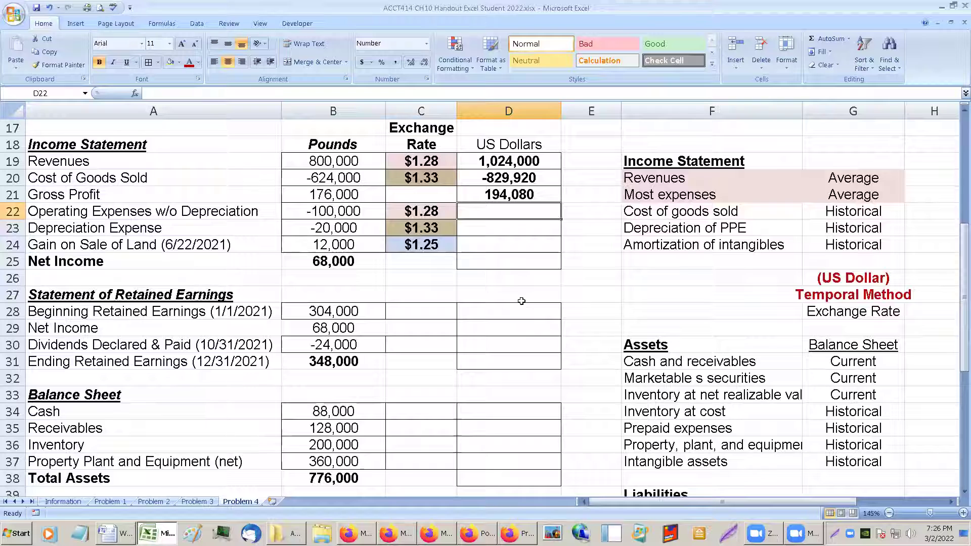
click(537, 193)
drag(411, 164, 420, 180)
click(465, 188)
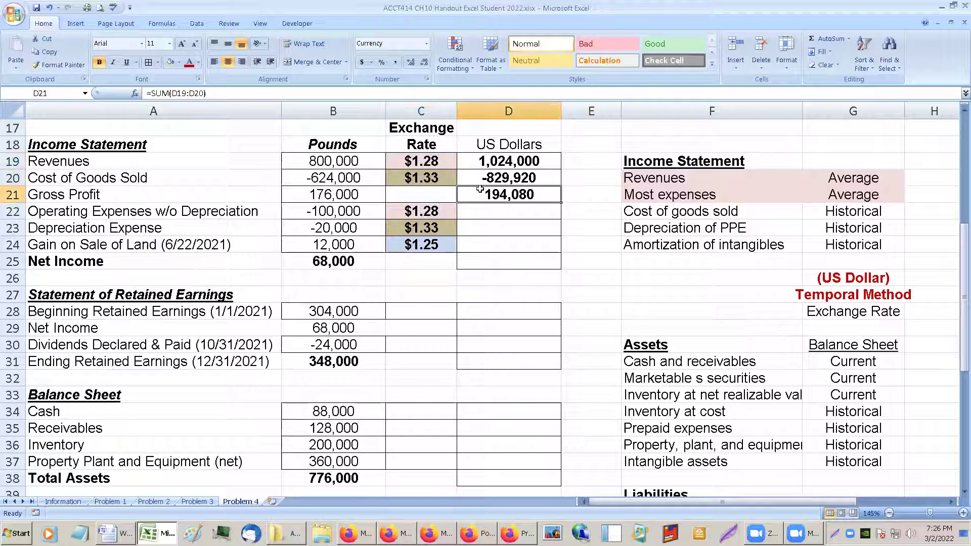
click(502, 211)
click(515, 177)
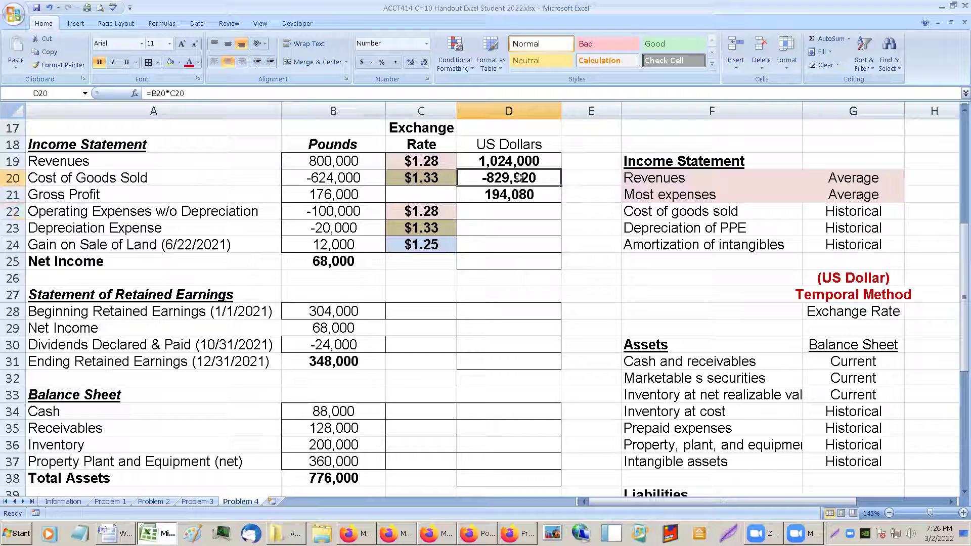
- Calculate Operating Expenses in D22 with the formula =B22*C22 and fill it down to Gain on Sale of Land in D24
click(502, 212)
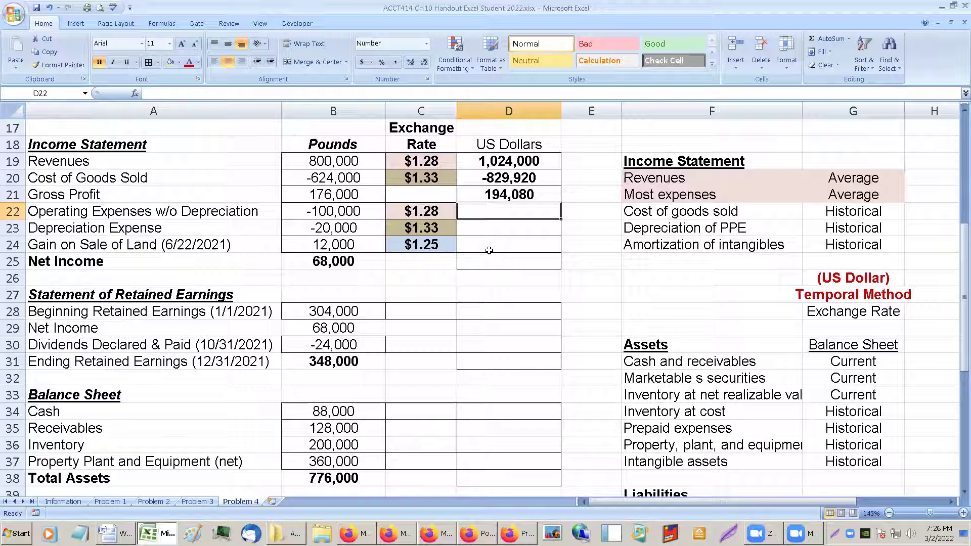
text(=)
key(Left)
key(Left)
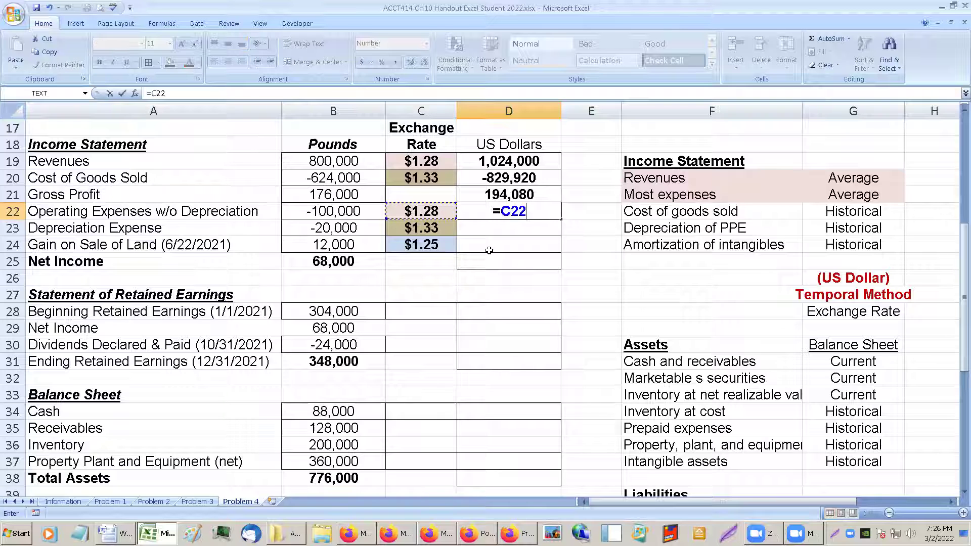
text(*)
key(Left)
key(Return)
key(Up)
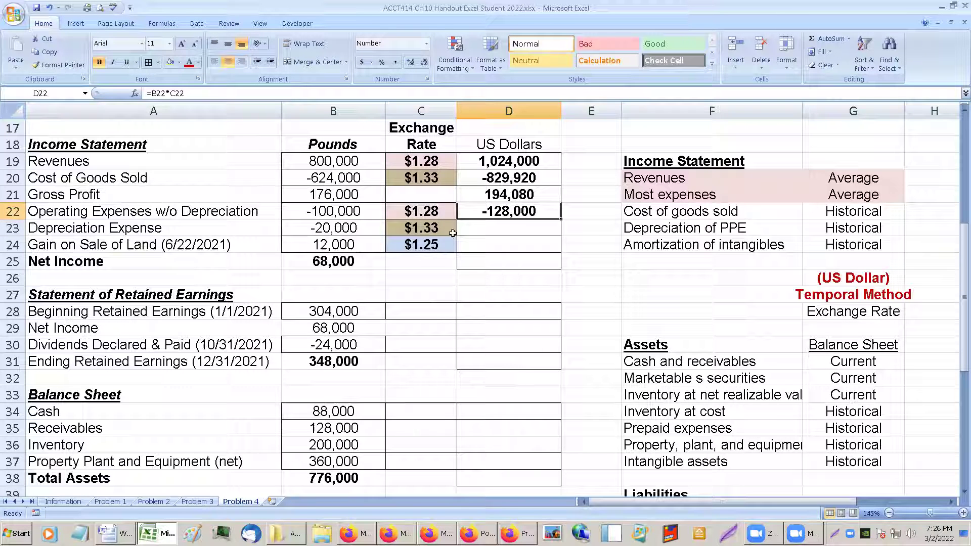
drag(561, 219, 562, 249)
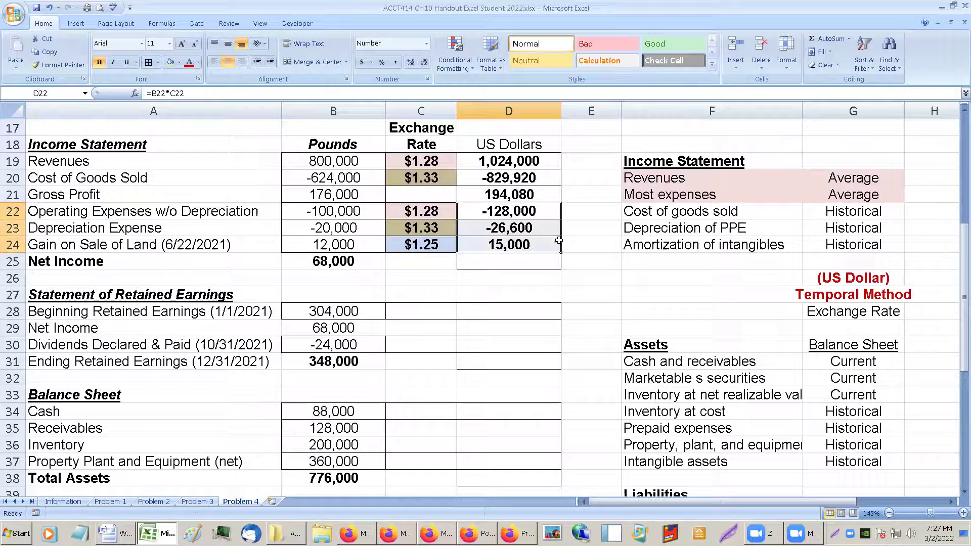
- Sum D21:D24 as the US Dollars Net Income in D25
click(515, 196)
drag(516, 196, 509, 261)
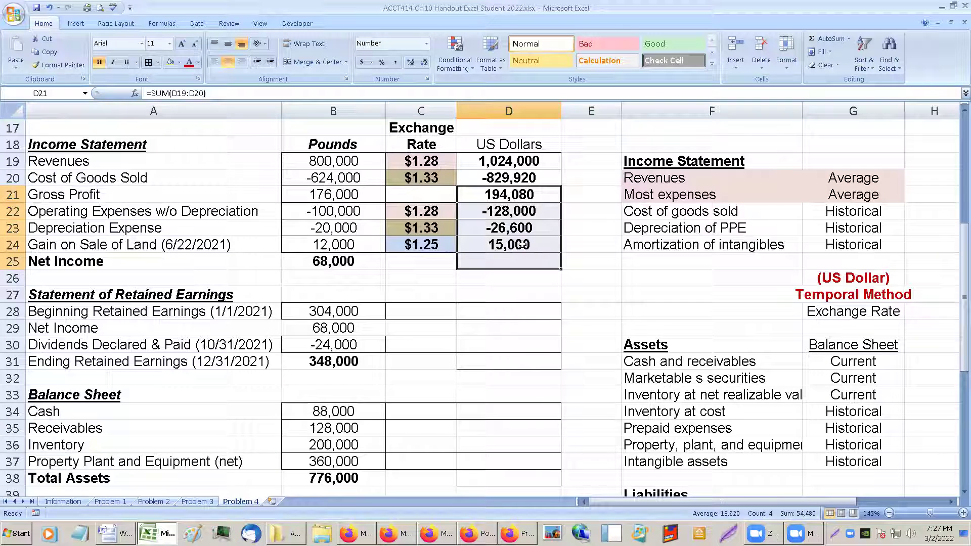
click(822, 39)
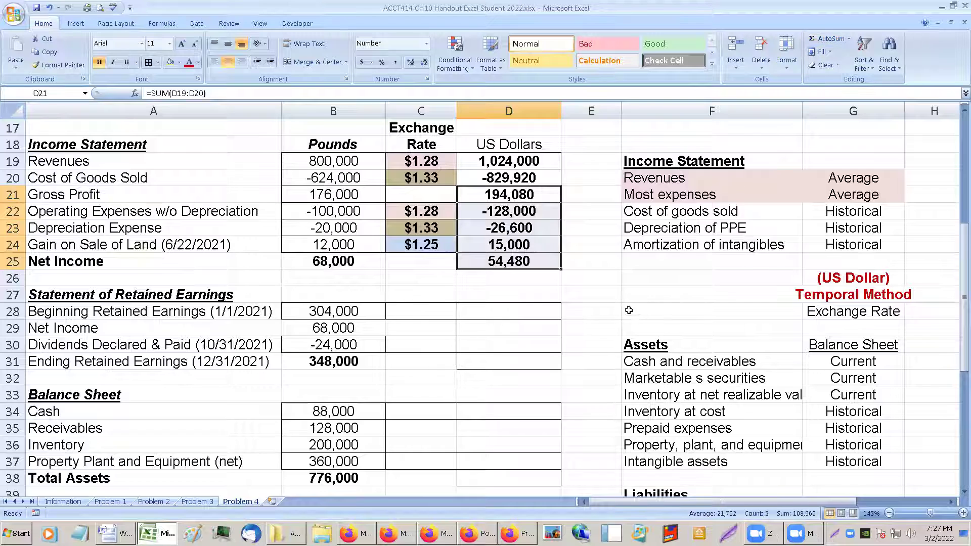
click(564, 268)
- Review the translated Depreciation Expense, Gain on Sale of Land and Net Income against the exchange rate table and the Temporal Method rate guide
scroll(564, 267, down, 1)
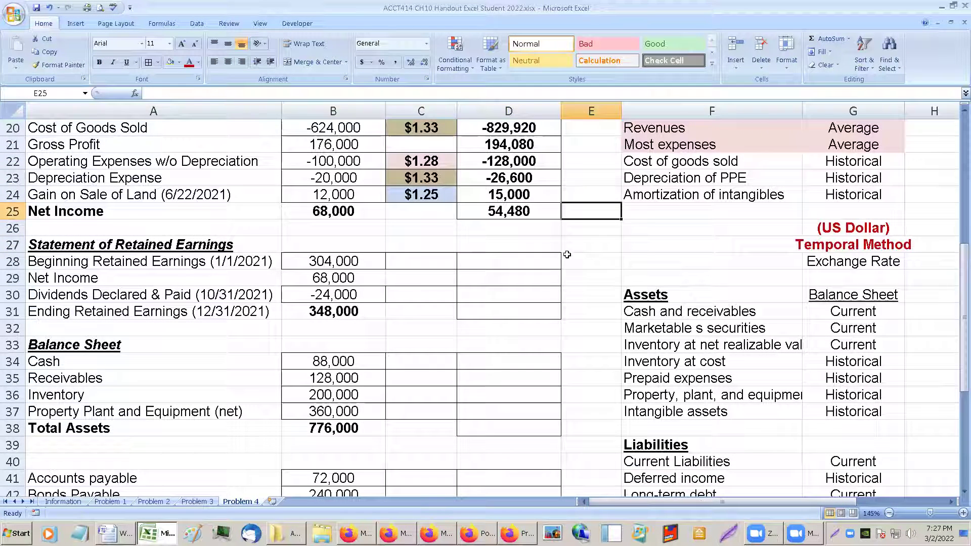
scroll(566, 253, up, 1)
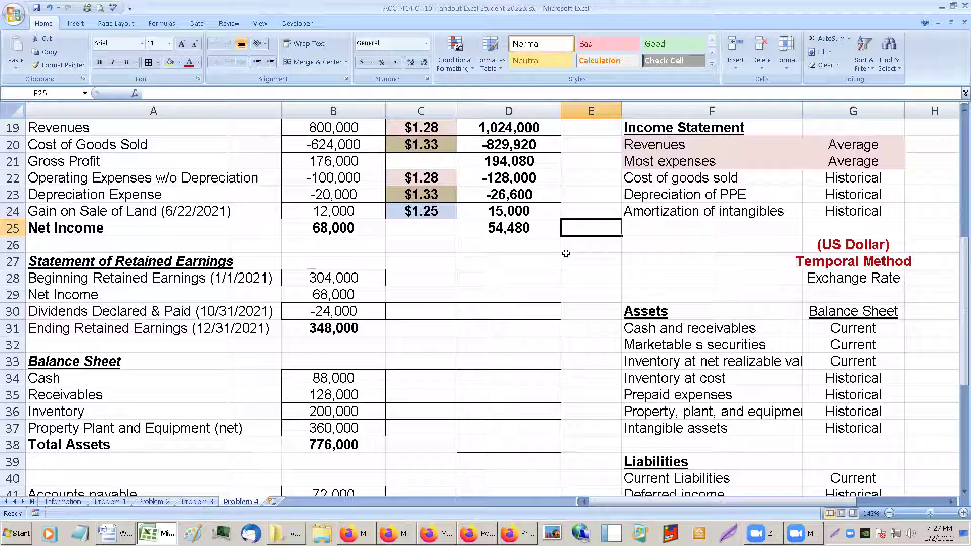
right_click(566, 253)
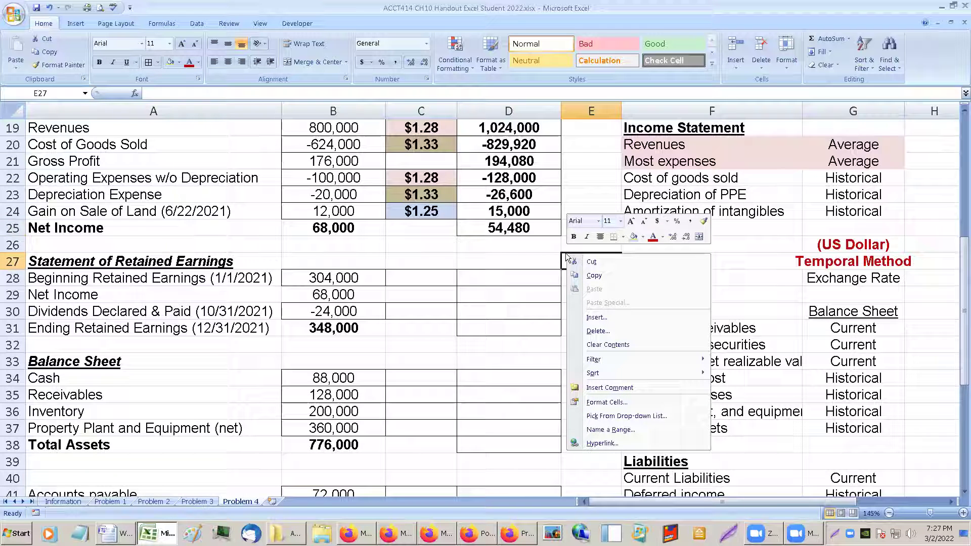
key(Escape)
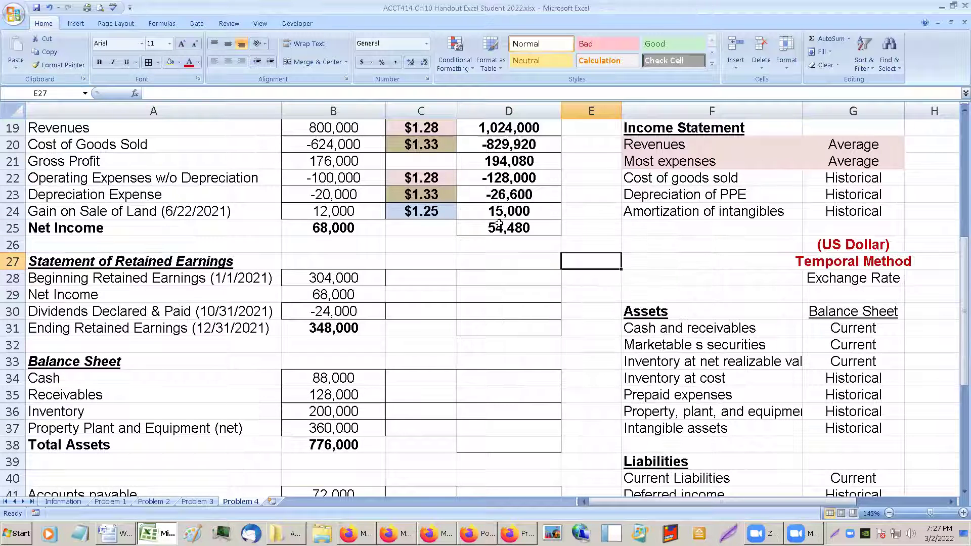
click(499, 225)
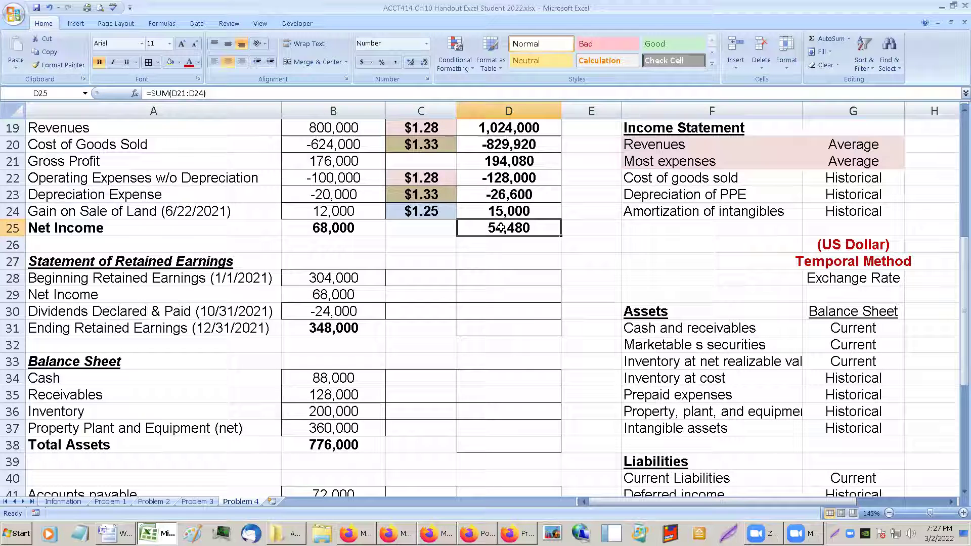
right_click(503, 231)
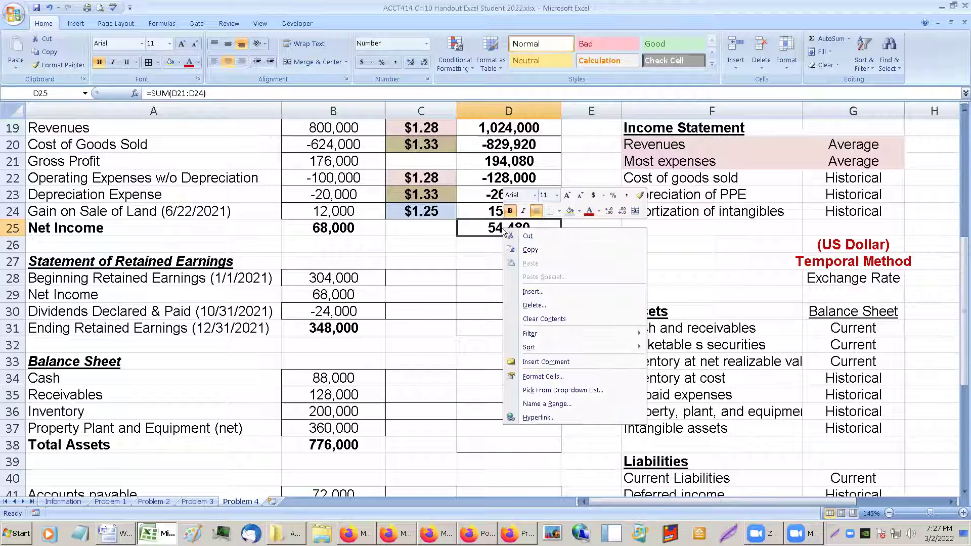
click(484, 196)
click(486, 198)
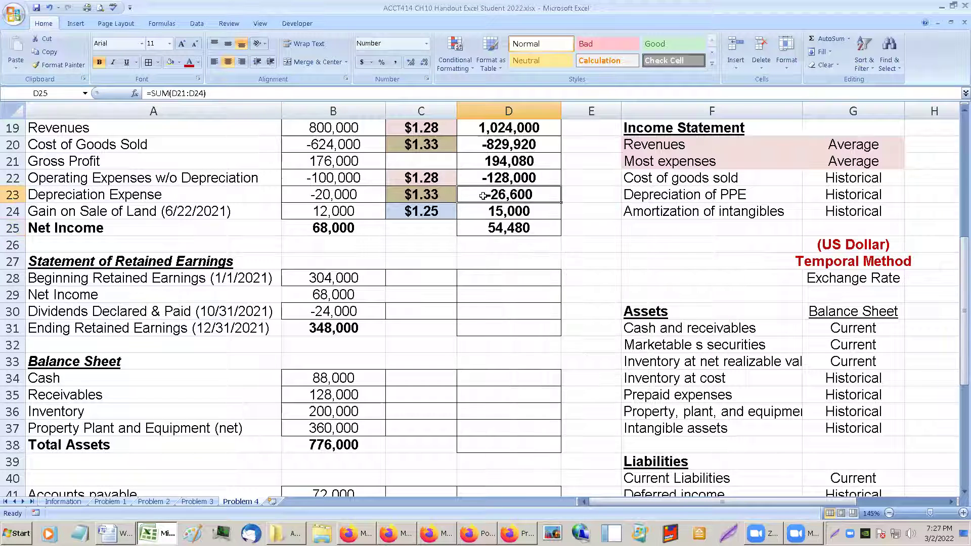
click(488, 210)
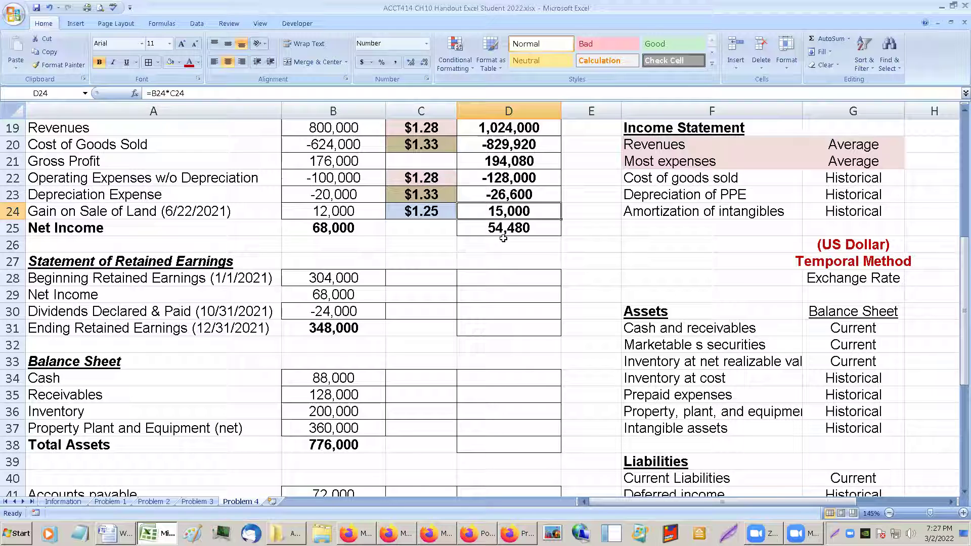
click(505, 230)
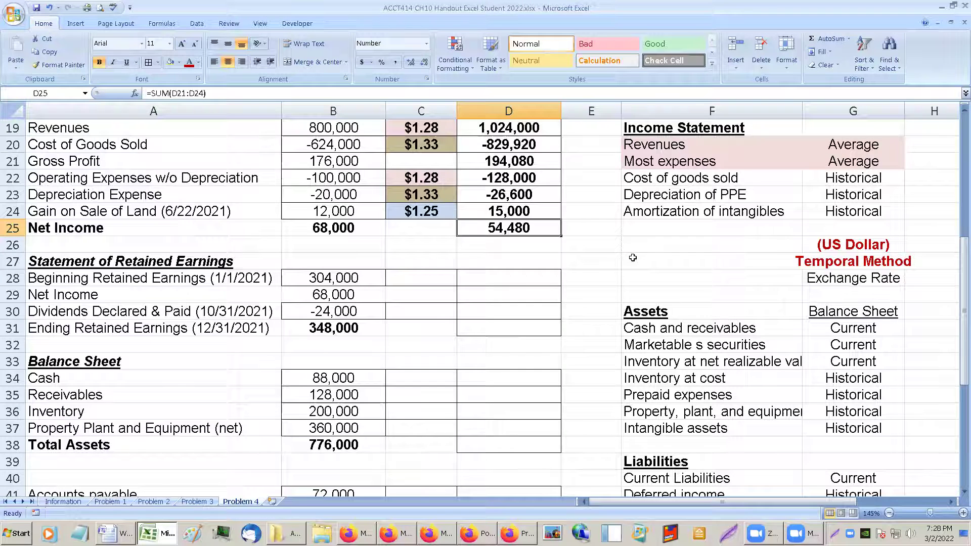
scroll(632, 255, up, 2)
scroll(634, 258, up, 3)
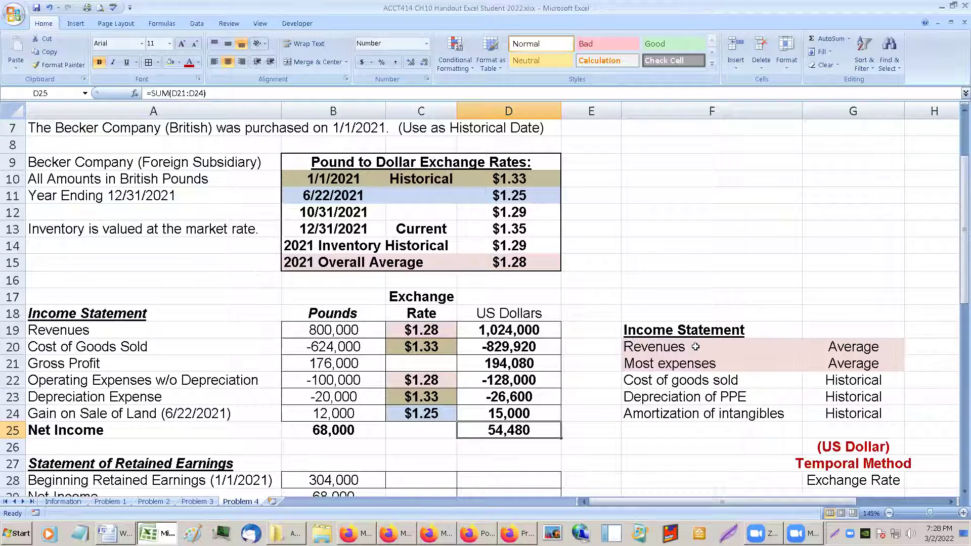
scroll(695, 347, down, 1)
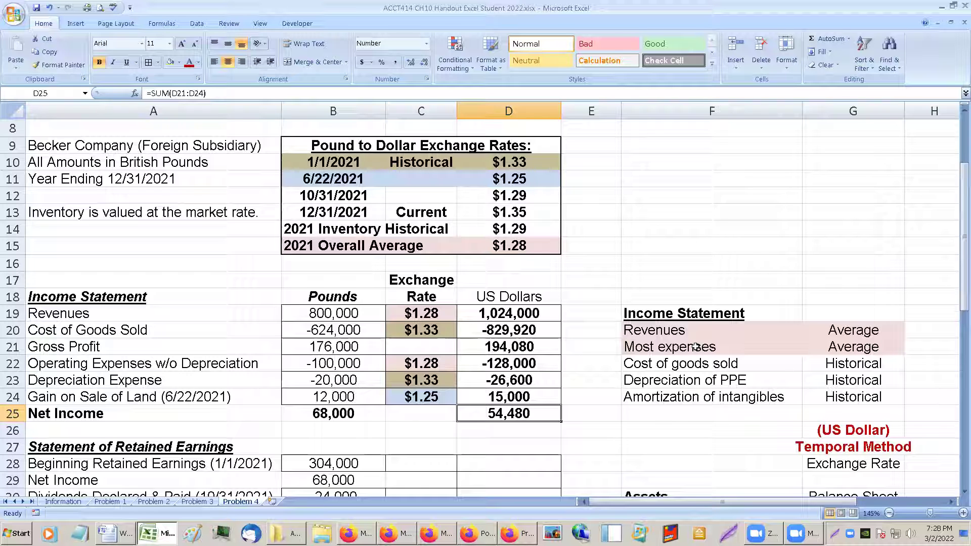
scroll(696, 346, down, 1)
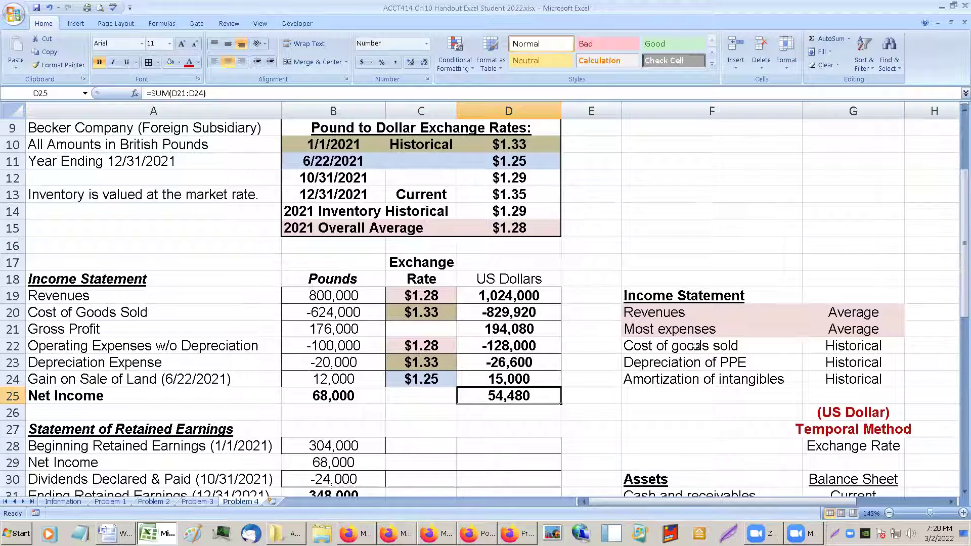
scroll(695, 347, up, 2)
scroll(696, 347, up, 2)
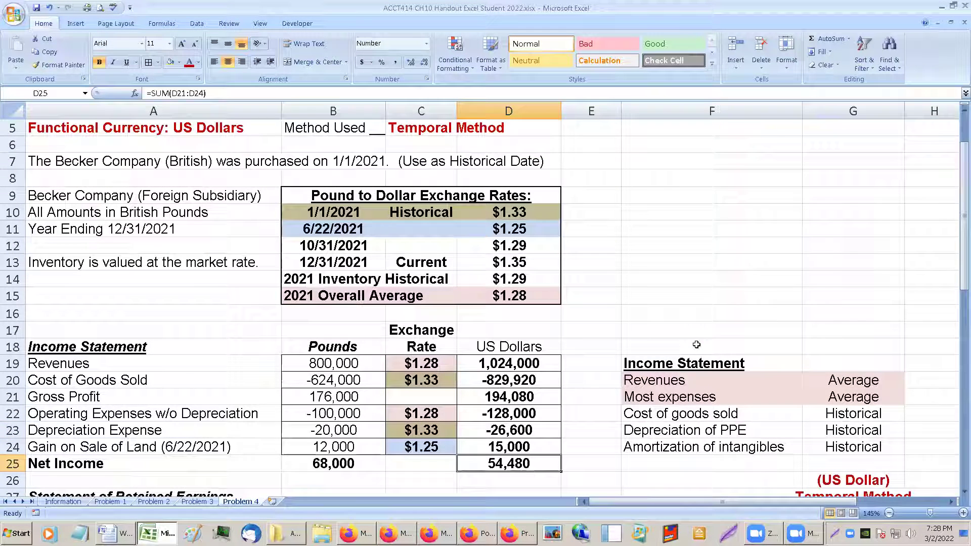
- Shade the 2021 Inventory Historical row, B14:D14, of the exchange rate table light green
scroll(374, 327, down, 3)
click(308, 227)
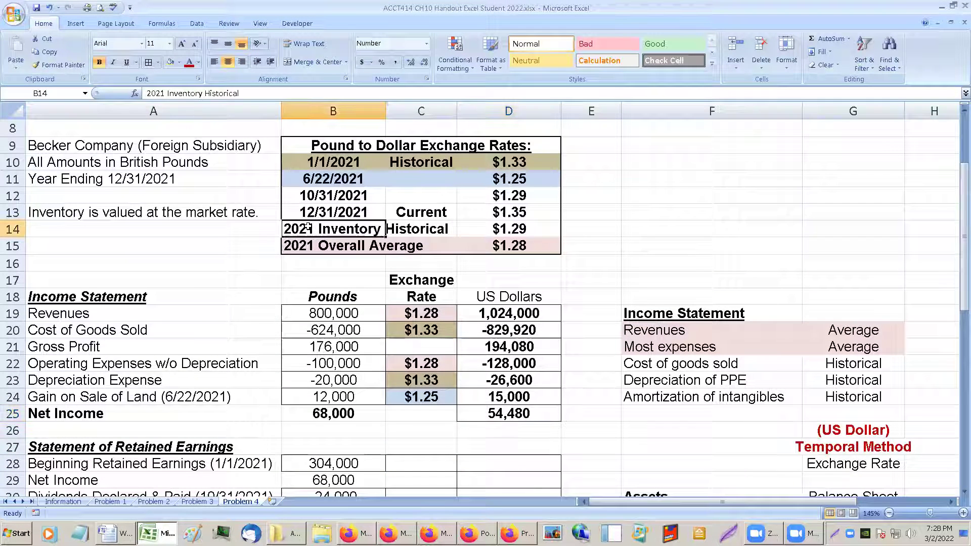
drag(307, 228, 512, 229)
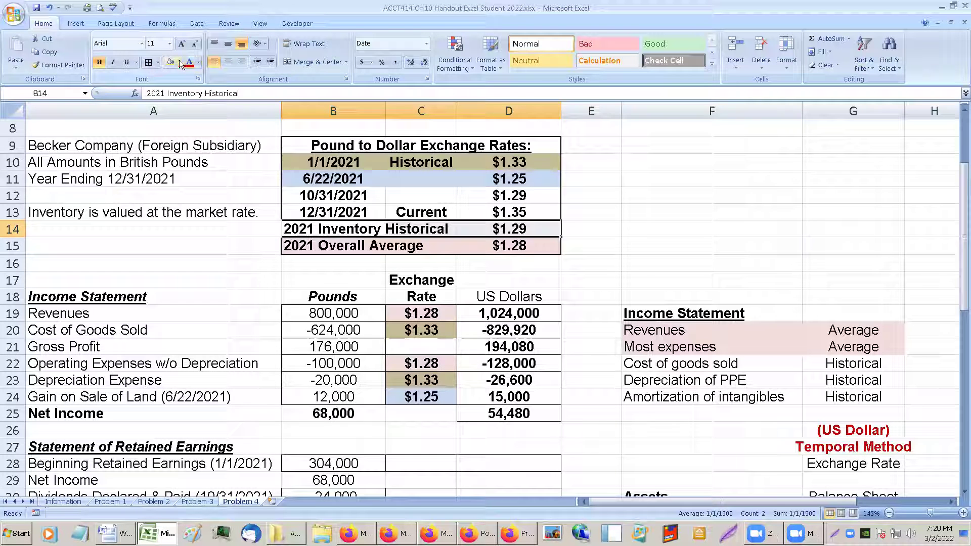
click(179, 62)
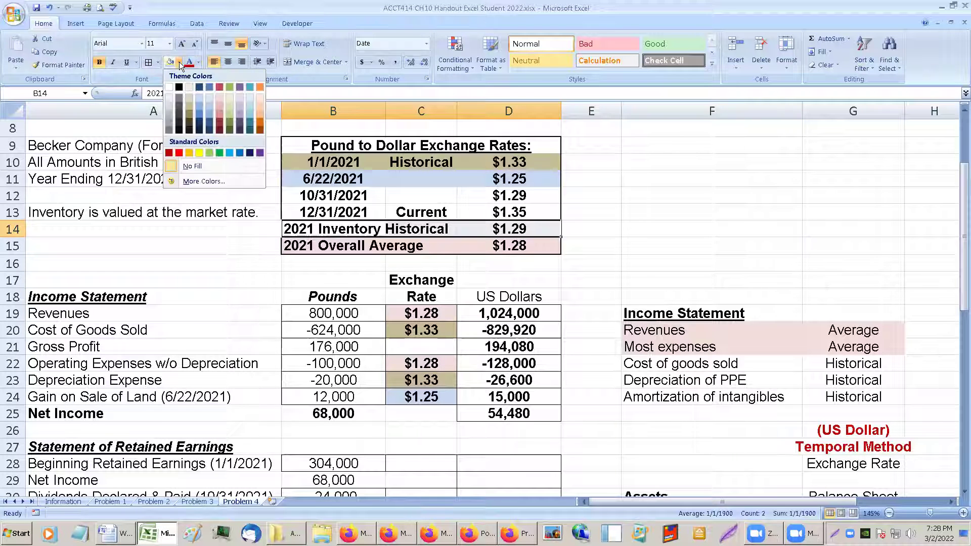
click(229, 101)
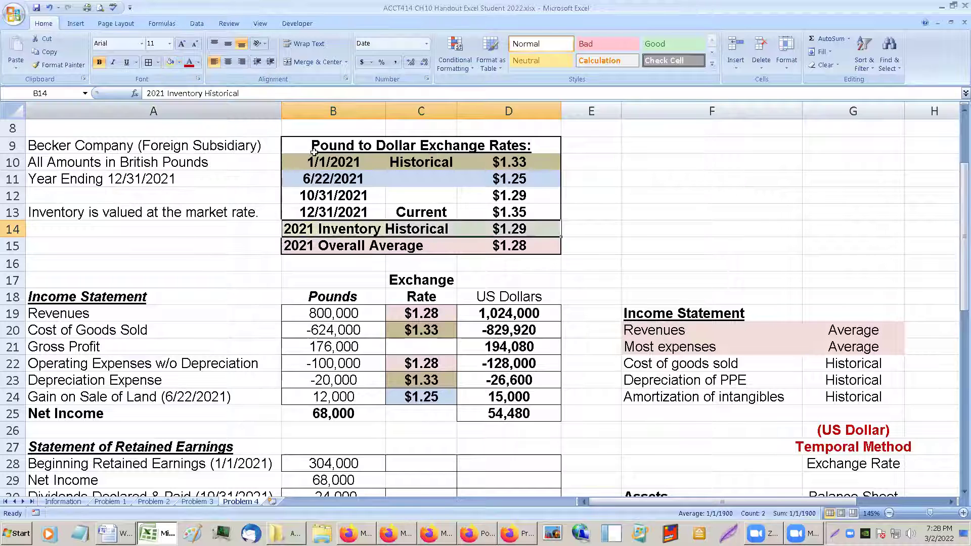
click(475, 216)
- Shade the Cost of Goods Sold rate in C20 light green and link it to the 2021 Inventory Historical rate in D14
scroll(424, 377, up, 2)
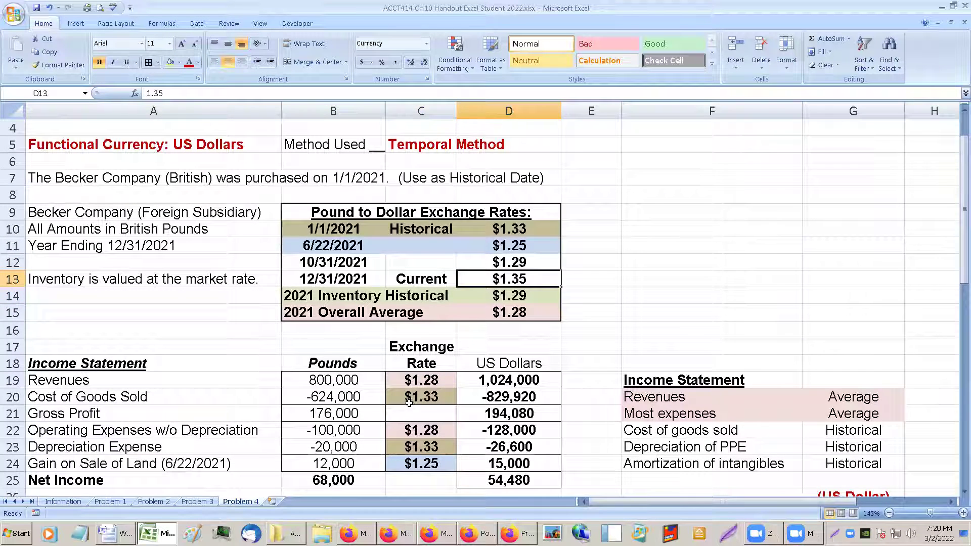
click(410, 402)
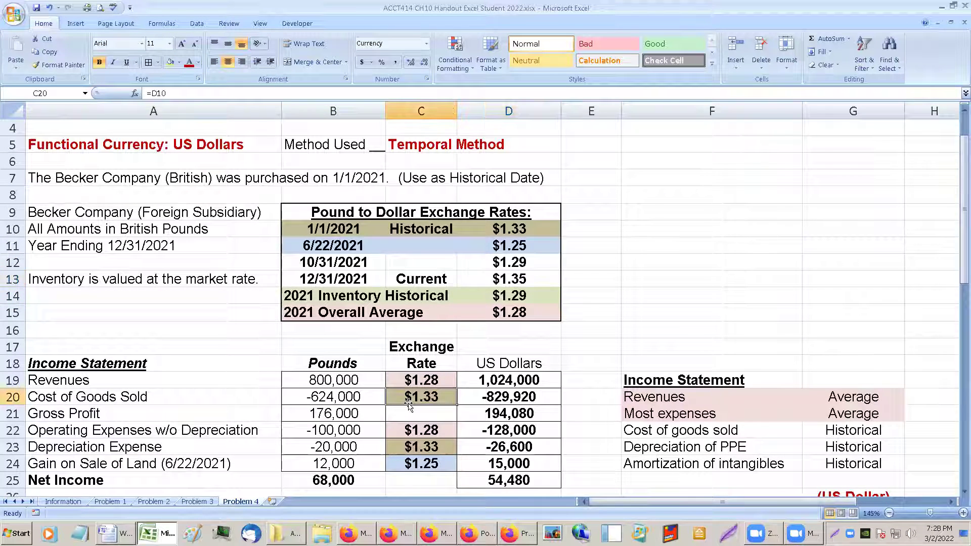
click(170, 61)
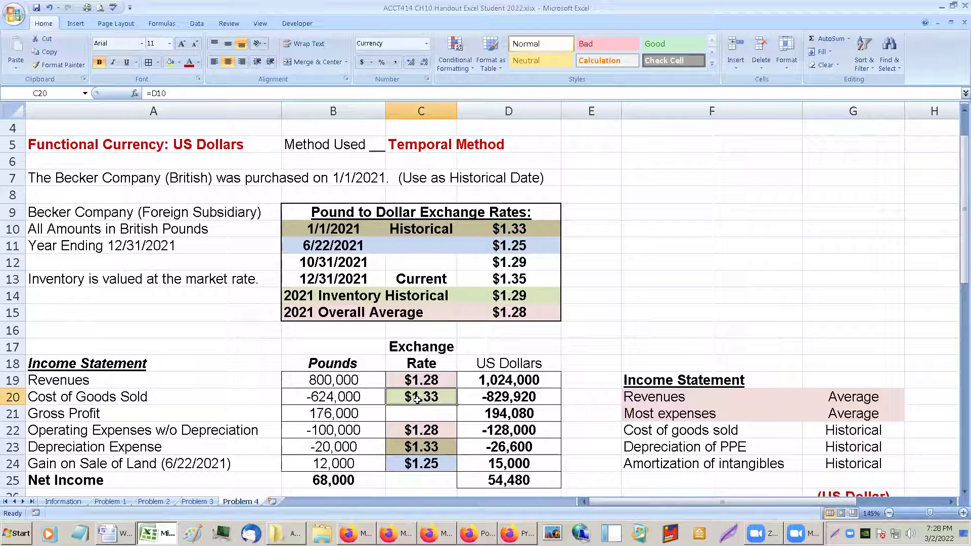
text(=)
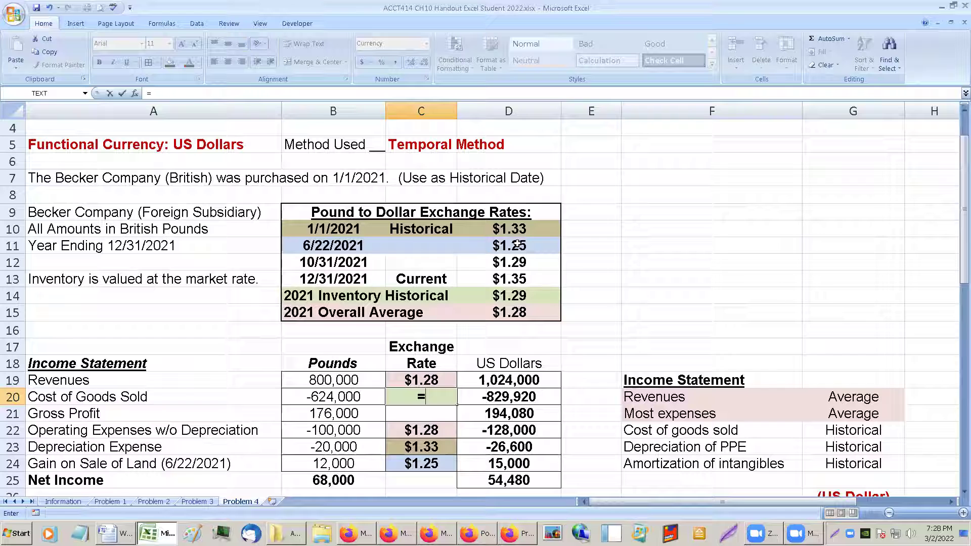
click(517, 293)
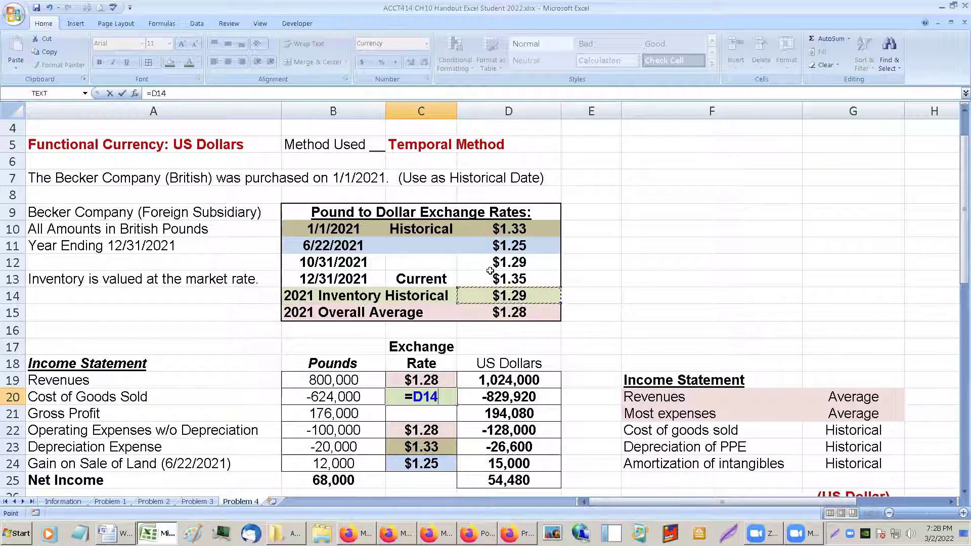
key(Return)
click(495, 397)
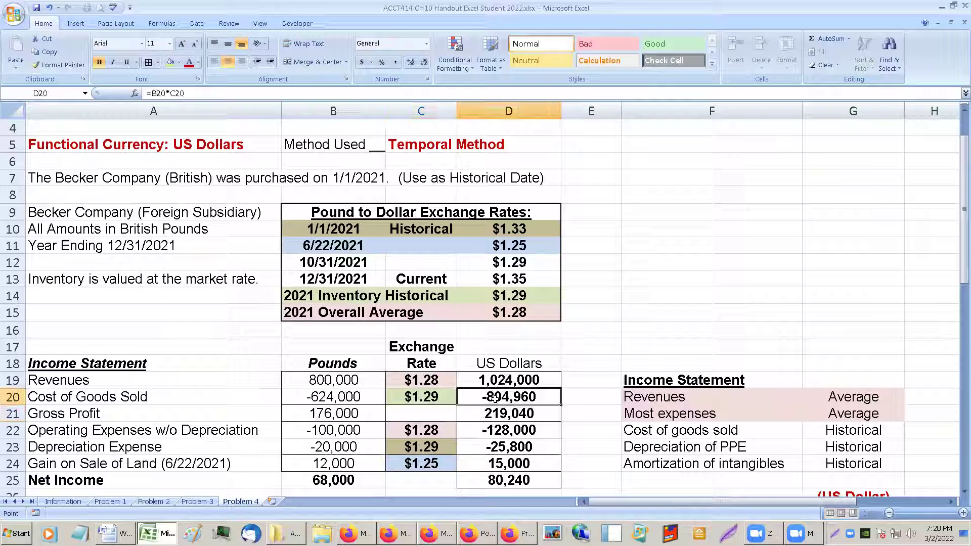
click(495, 413)
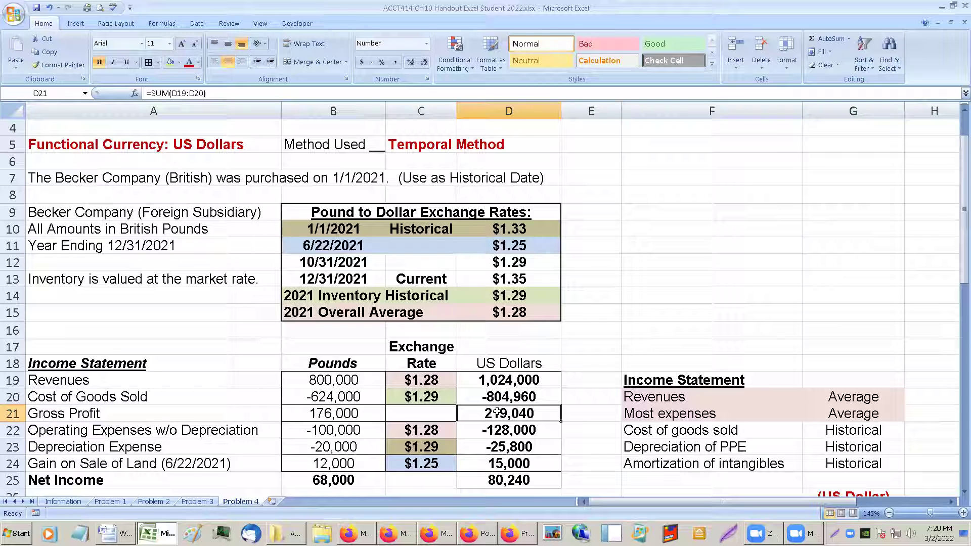
- Link Problem 4's Depreciation Expense rate in C23 to the 1/1/2021 Historical rate in D10
scroll(498, 413, down, 1)
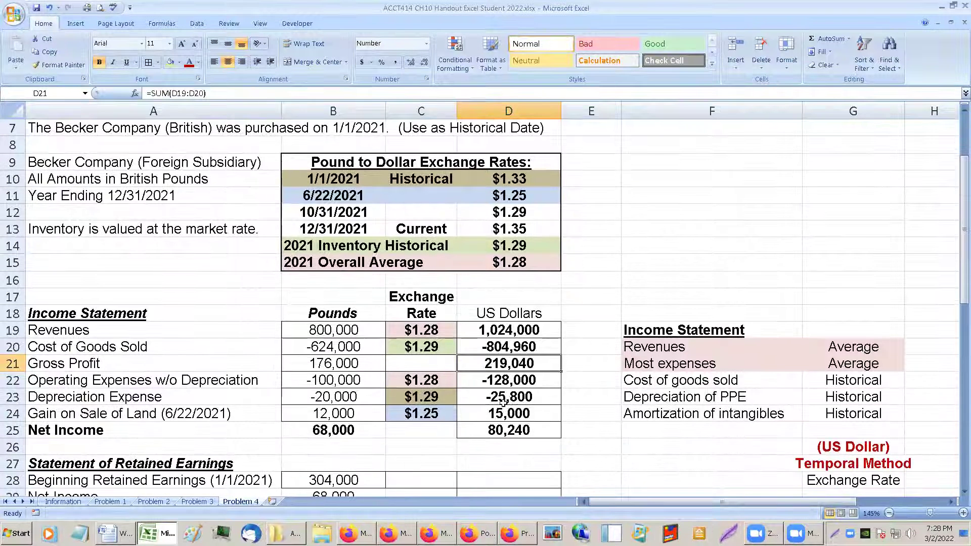
click(435, 398)
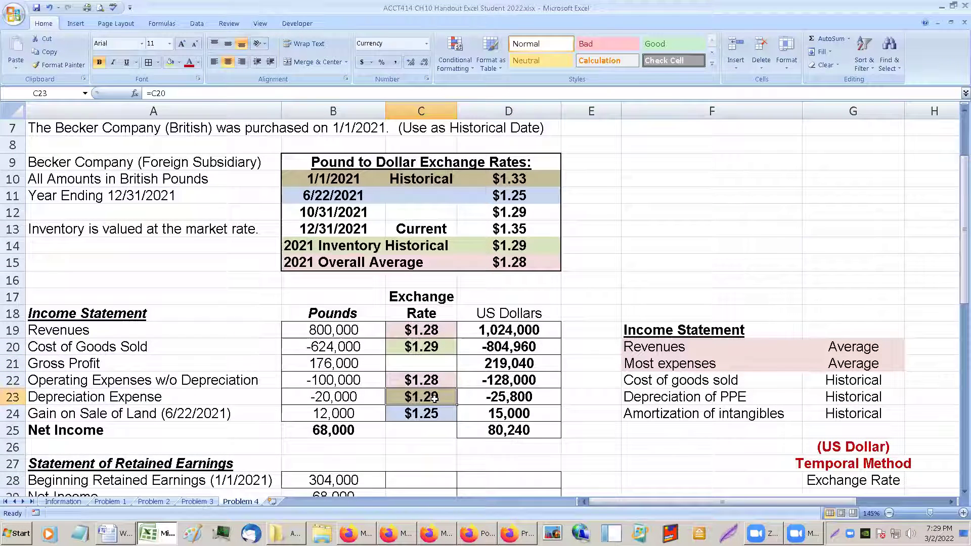
text(=)
click(523, 179)
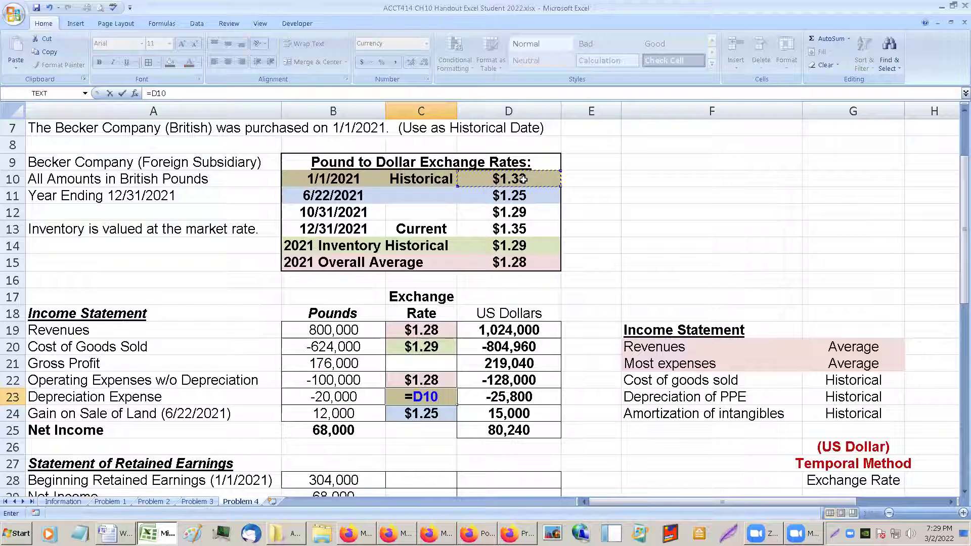
key(Return)
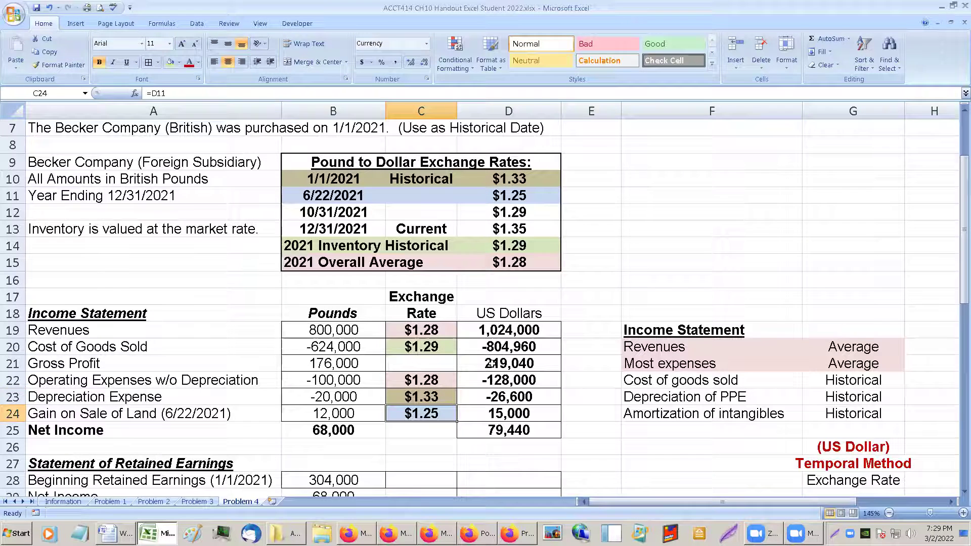
- Switch to the Problem 2 sheet and check its Depreciation Expense rate in C23 against the exchange rate table
click(153, 501)
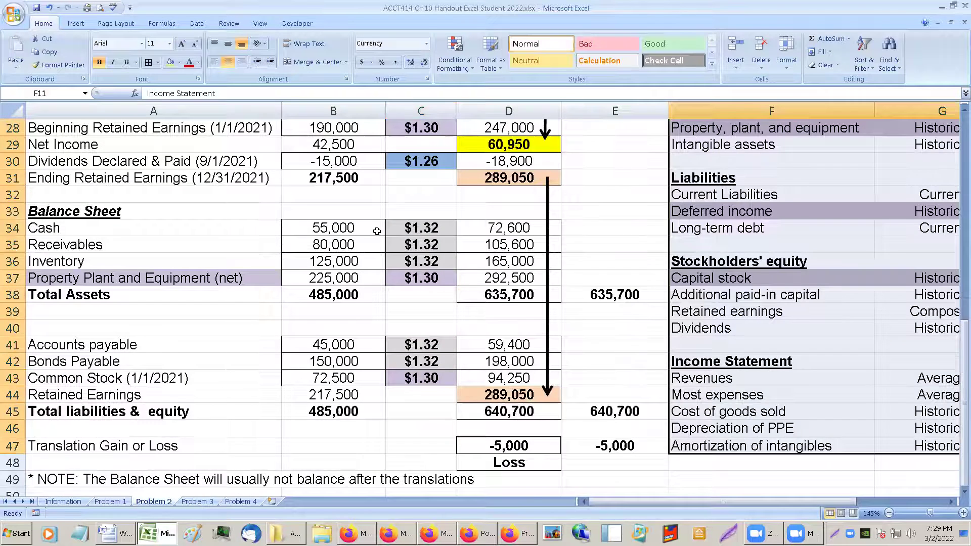
scroll(377, 231, up, 3)
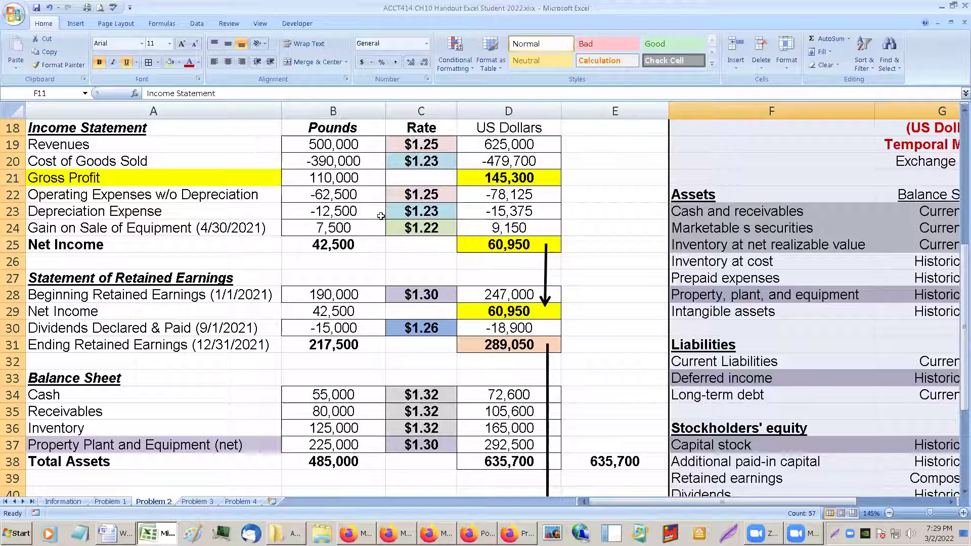
scroll(381, 215, up, 2)
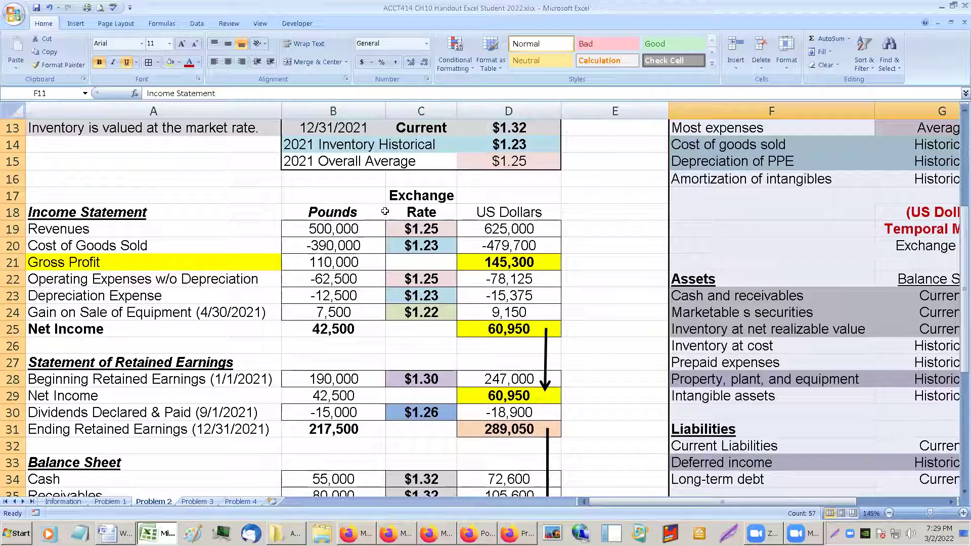
scroll(384, 212, down, 2)
right_click(386, 214)
key(Escape)
click(429, 226)
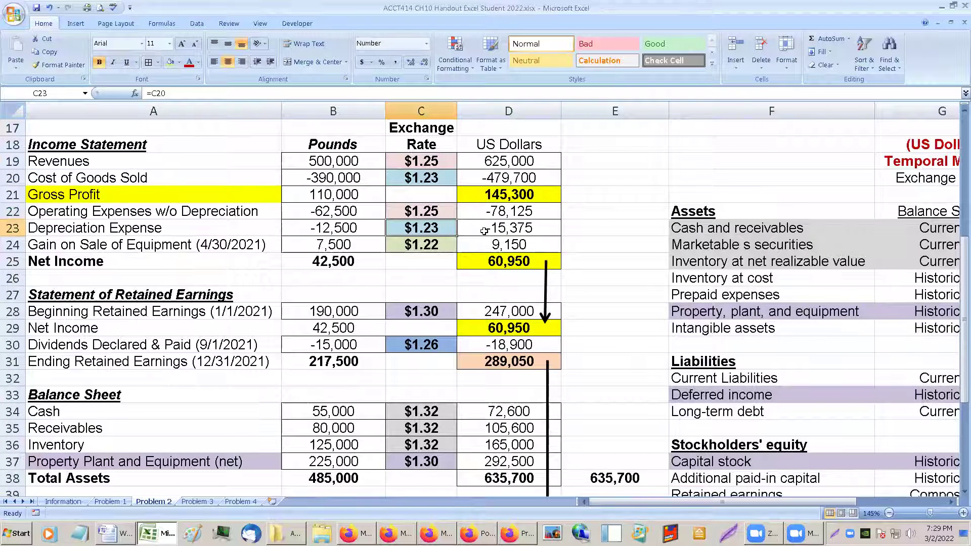
scroll(485, 232, up, 3)
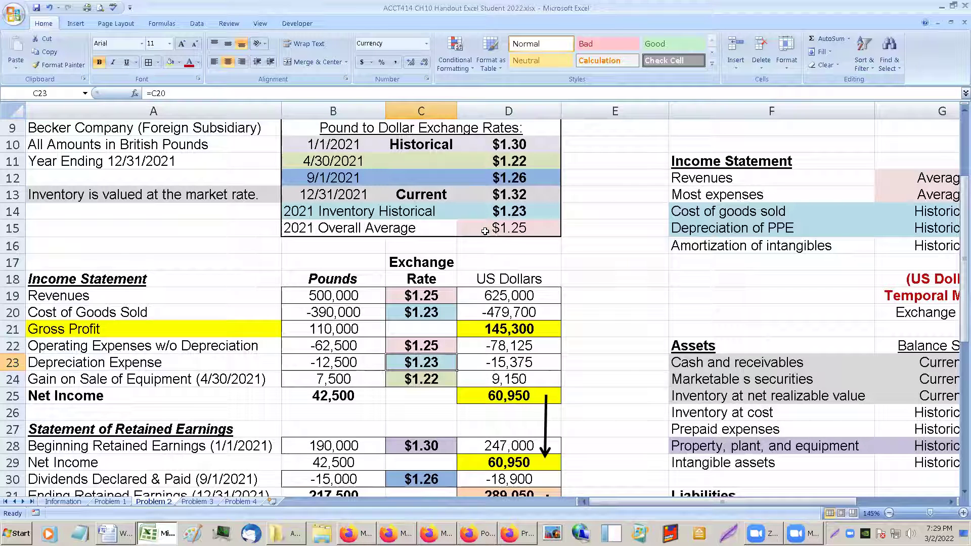
right_click(484, 231)
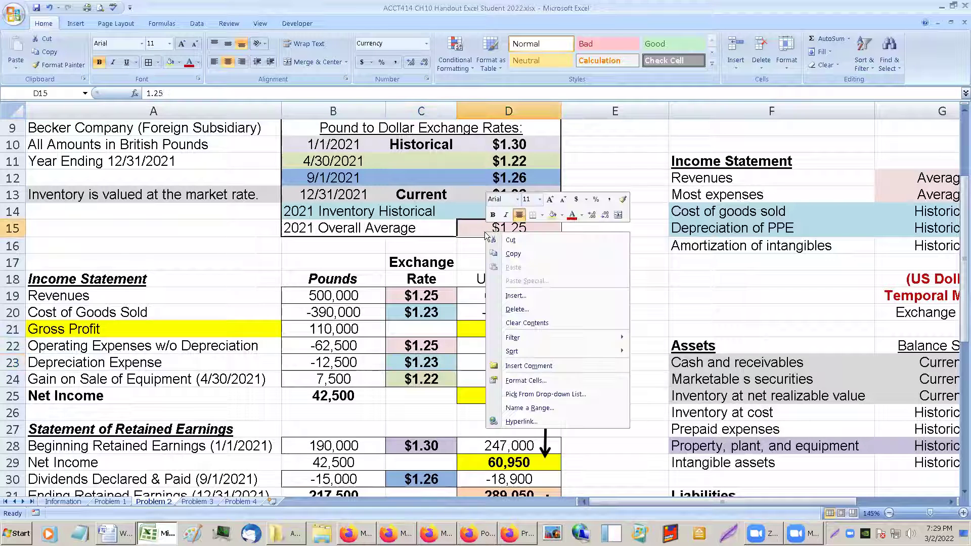
click(416, 360)
click(417, 365)
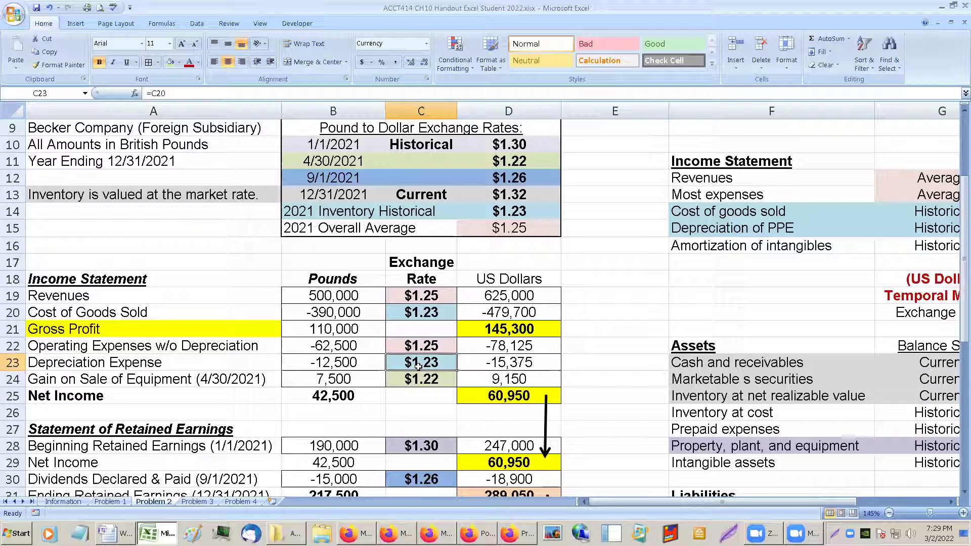
key(Left)
key(Left)
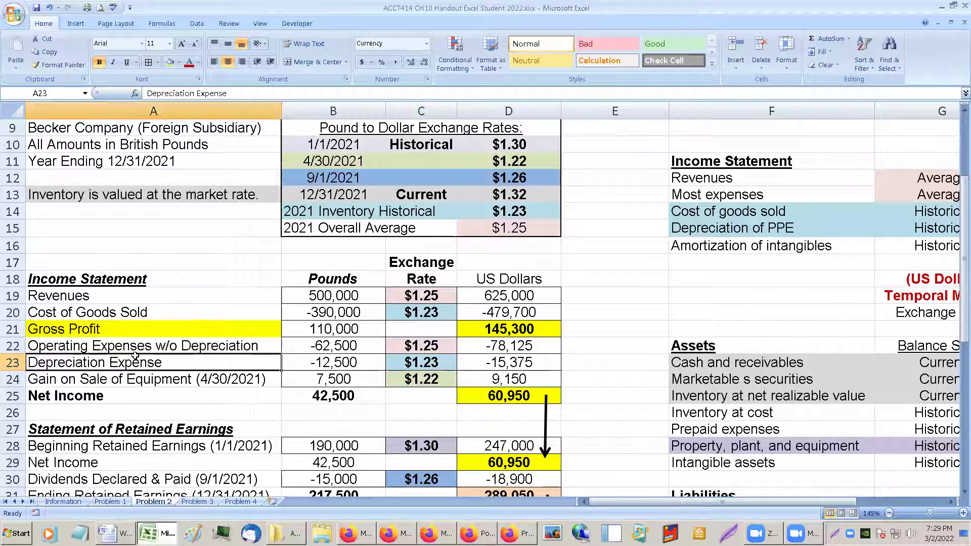
- Link Problem 2's Depreciation Expense rate in C23 to the 1/1/2021 Historical rate in D10
click(413, 360)
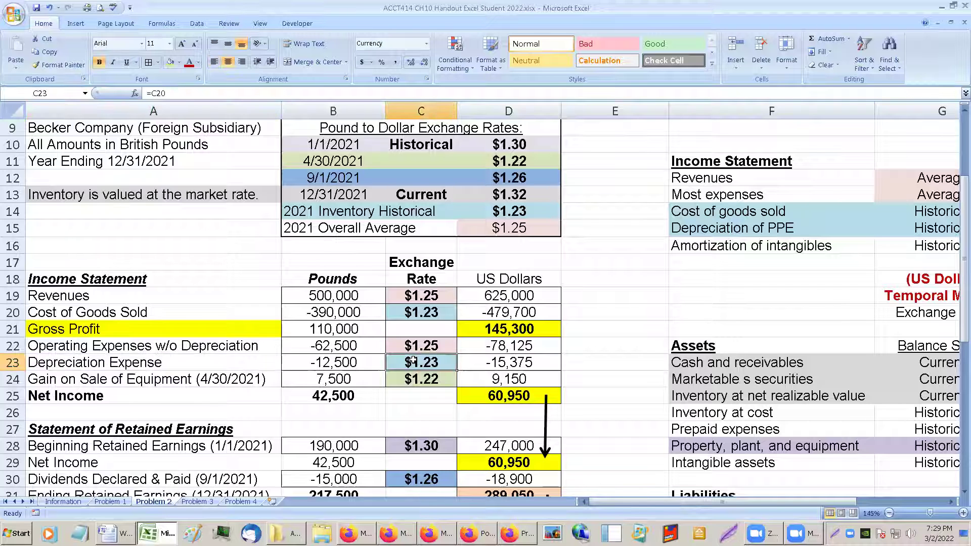
text(=)
click(511, 144)
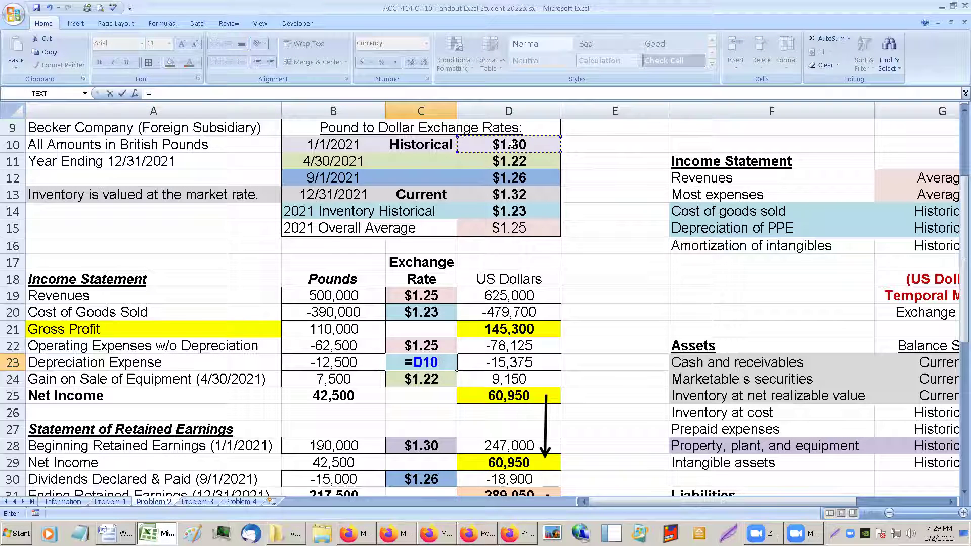
key(Return)
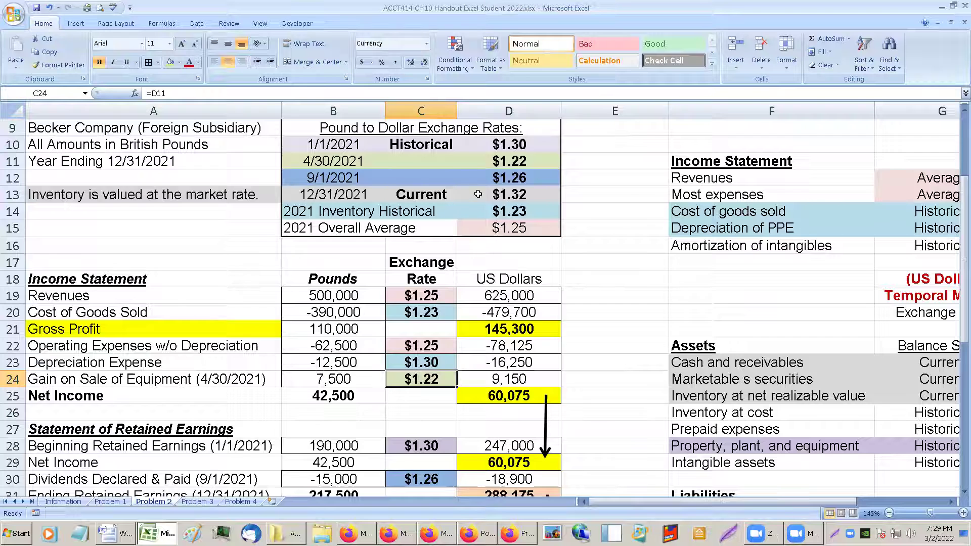
- Shade the Depreciation Expense rate in C23 light purple to match the 1/1/2021 Historical rate in D10
scroll(478, 194, down, 4)
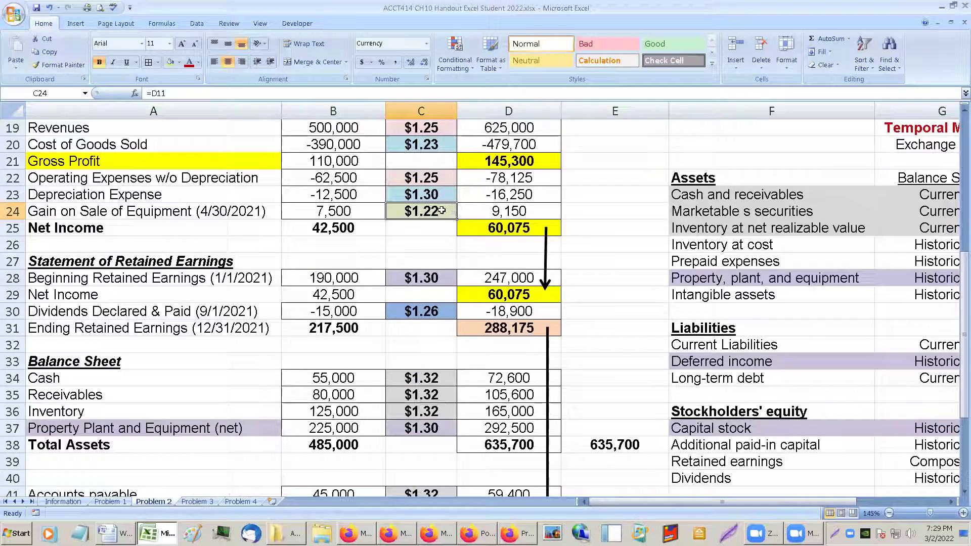
click(435, 194)
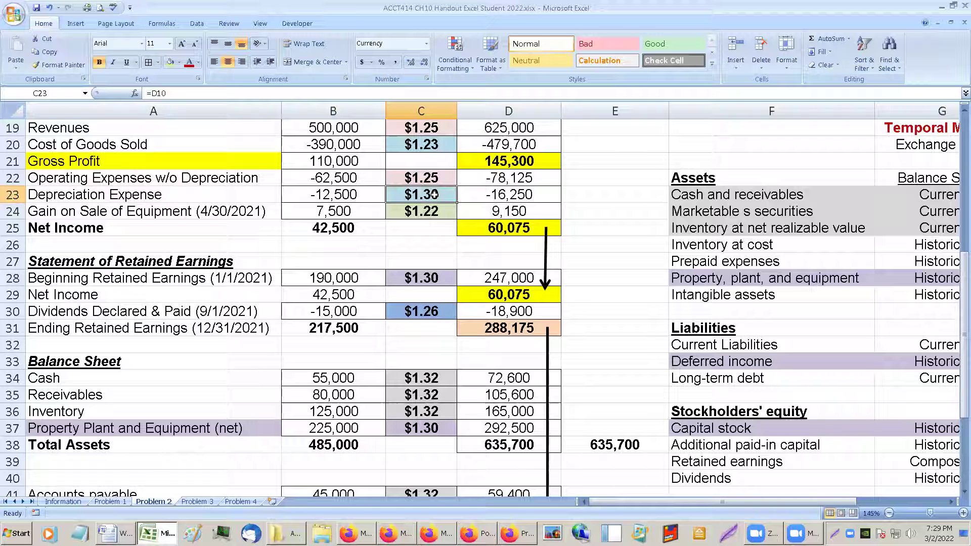
scroll(461, 189, up, 3)
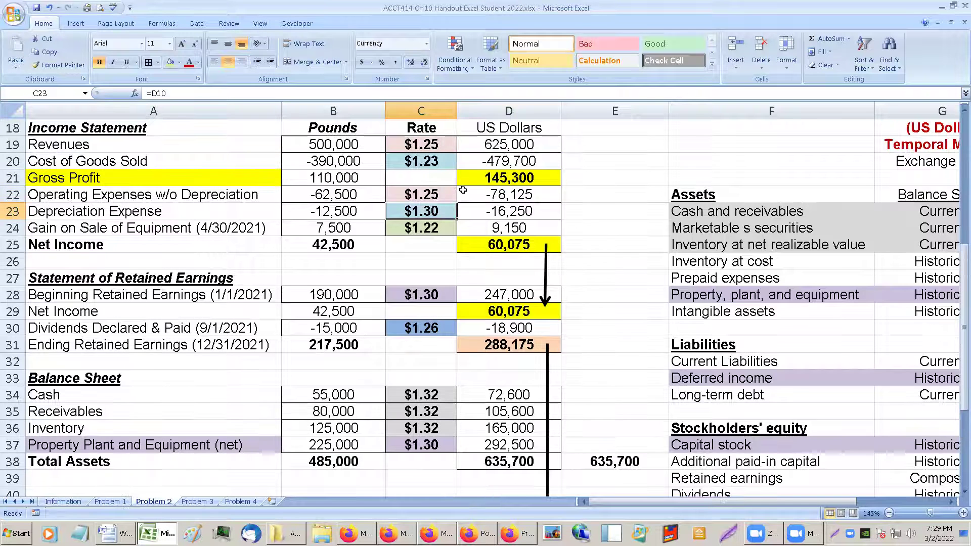
scroll(463, 189, up, 3)
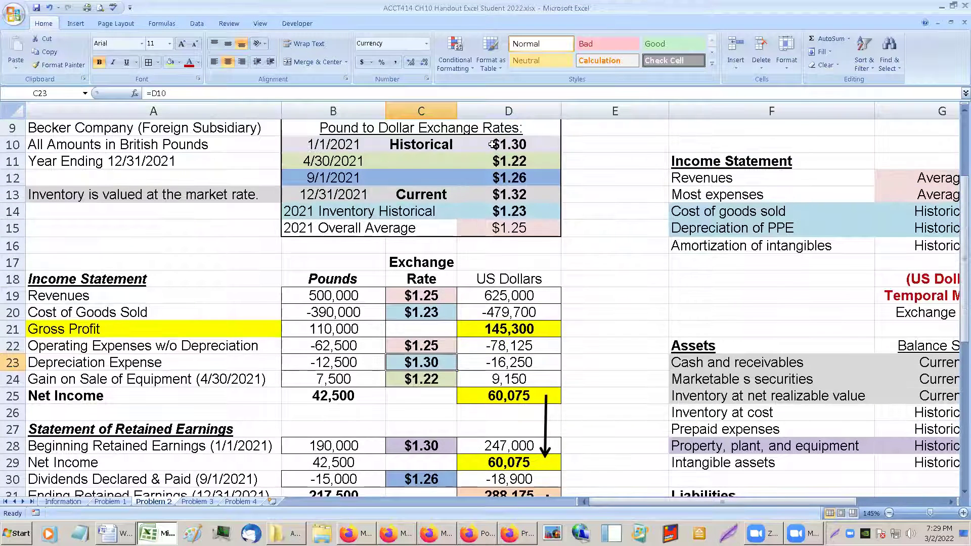
click(492, 144)
click(178, 61)
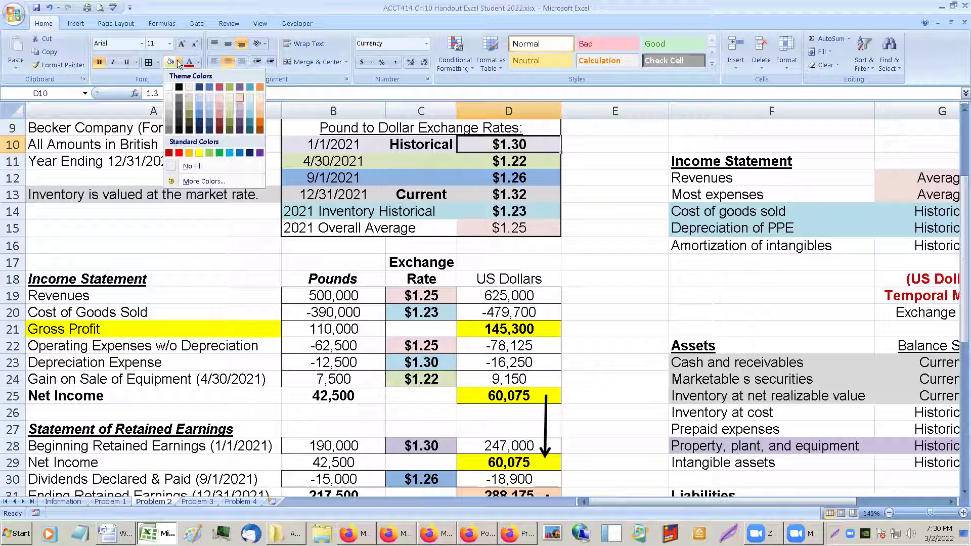
click(242, 95)
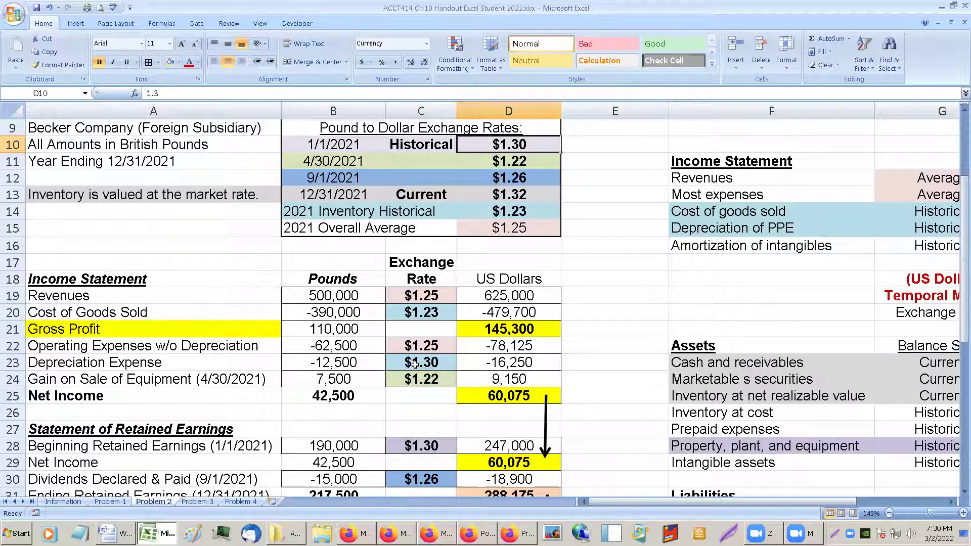
scroll(415, 364, up, 2)
click(414, 431)
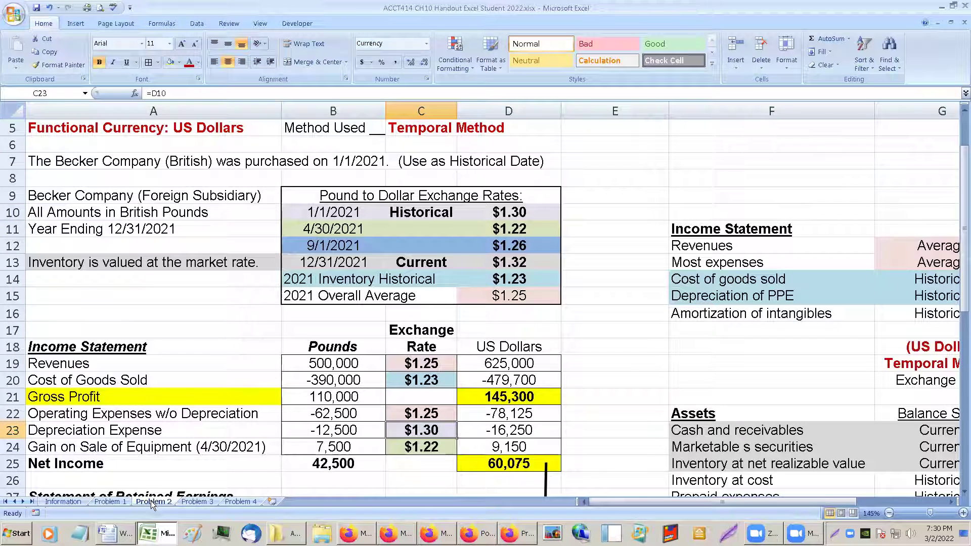
- Format the Depreciation Expense row, A23:D23, in bold red text
click(71, 445)
click(74, 432)
drag(288, 427, 508, 429)
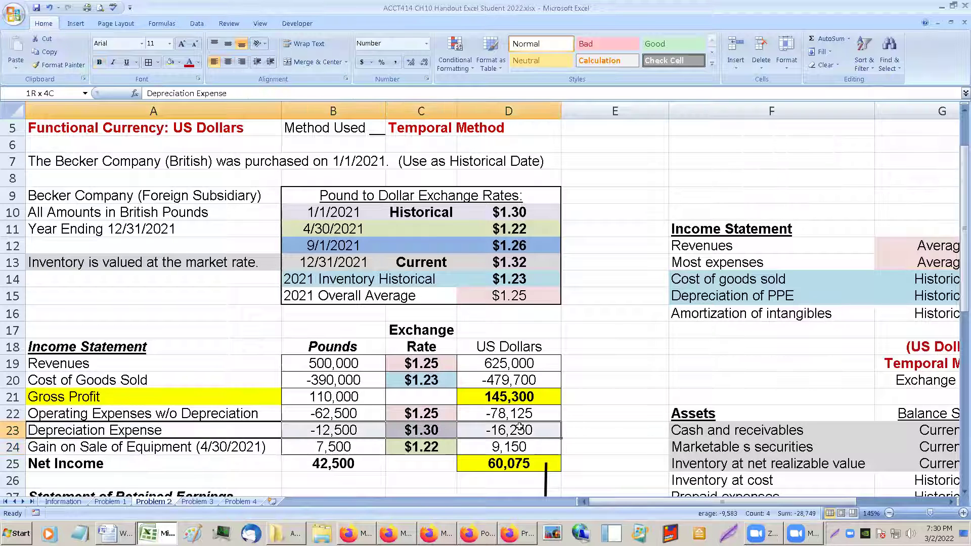
click(189, 63)
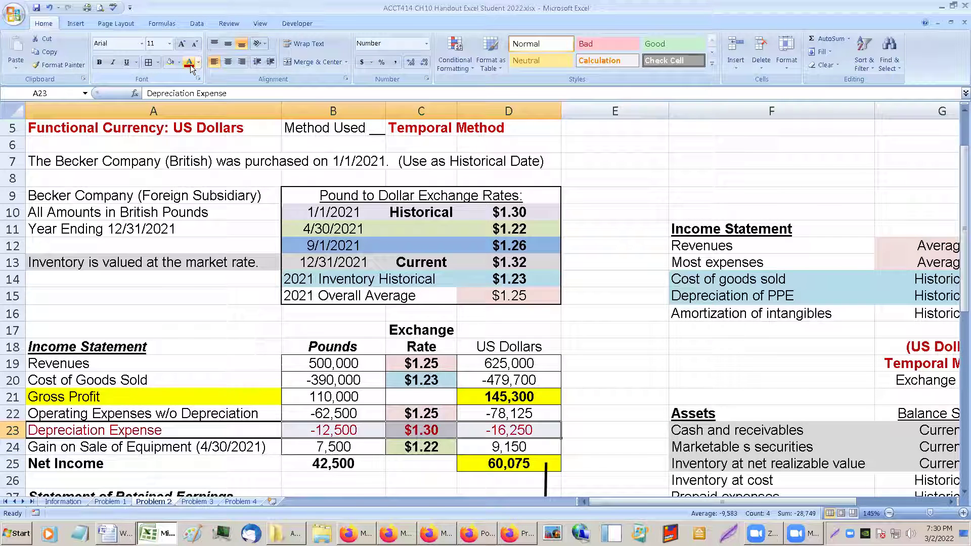
click(103, 65)
- Color the 1/1/2021 Historical rate in D10 red to match the Depreciation Expense row
click(412, 428)
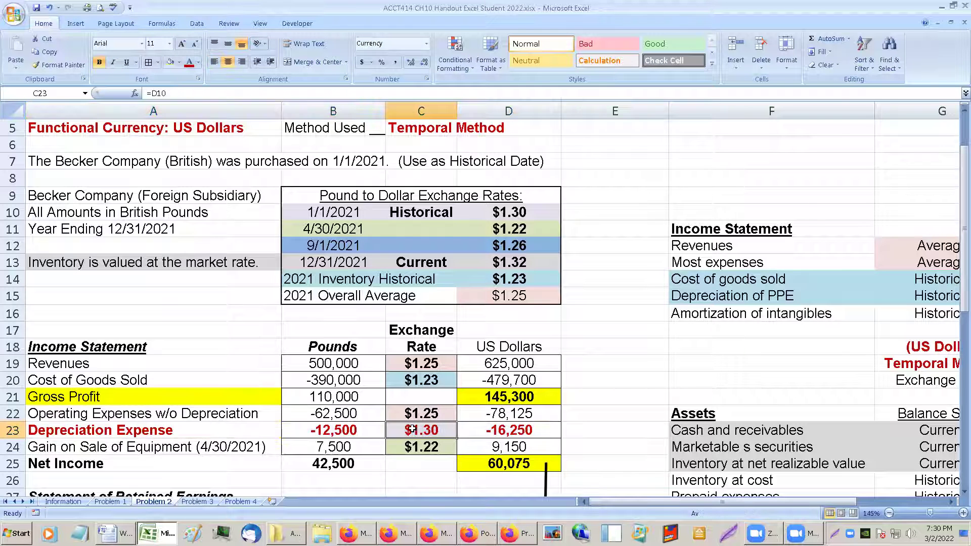
click(508, 209)
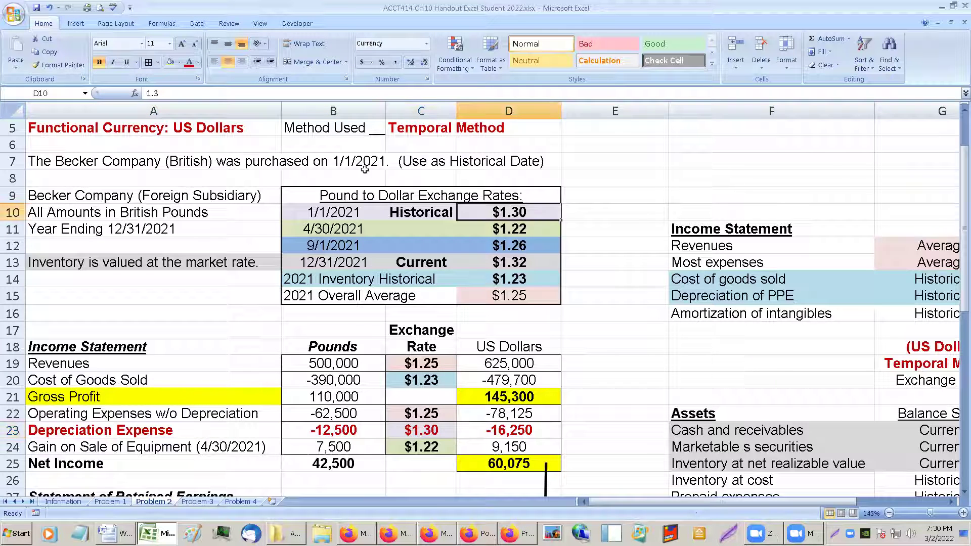
click(189, 62)
click(620, 229)
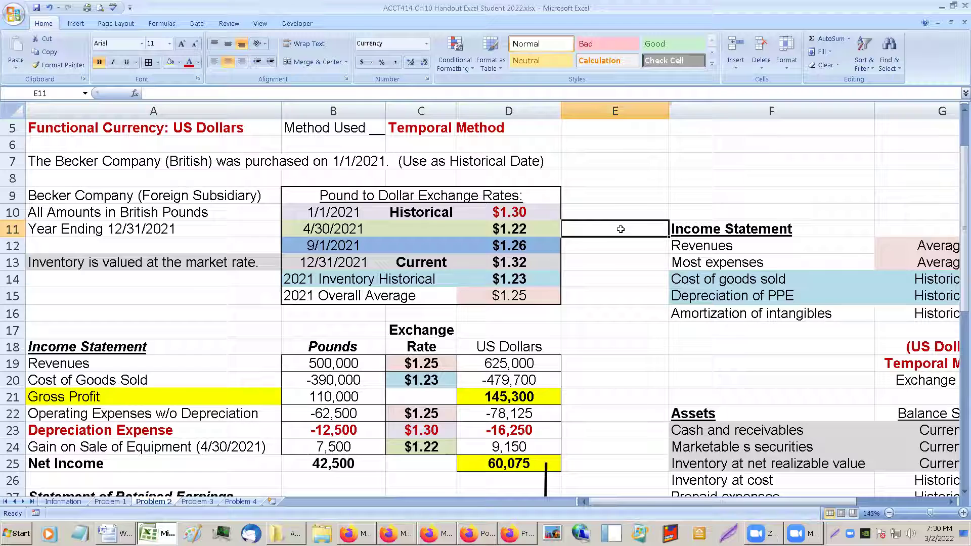
- Review the 1/1/2021 Historical rate in row 10 against the Depreciation Expense label and its rate in C23
click(434, 214)
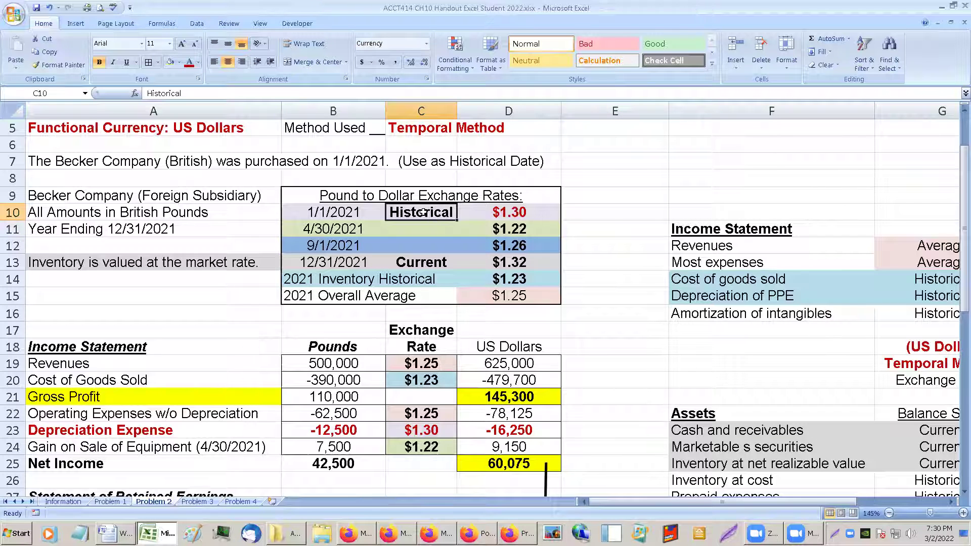
click(504, 212)
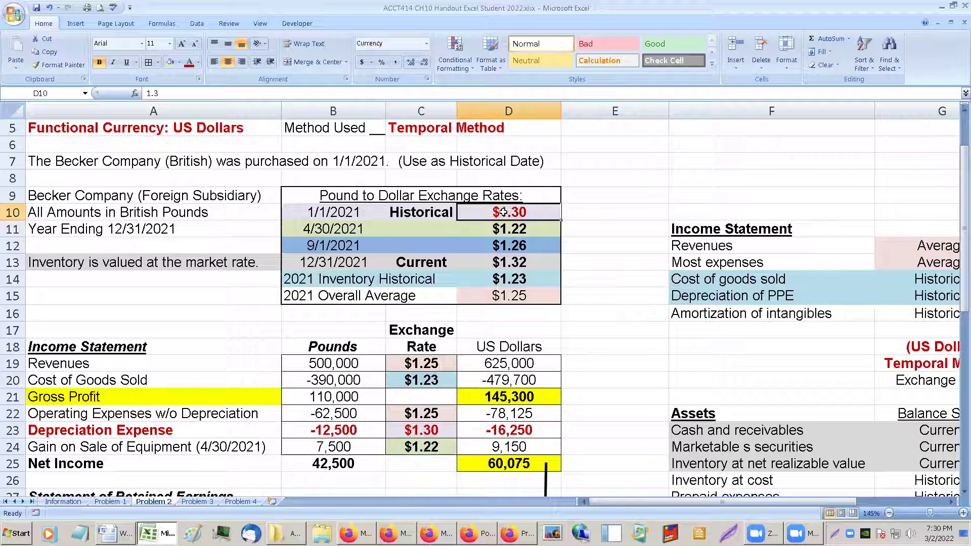
click(122, 433)
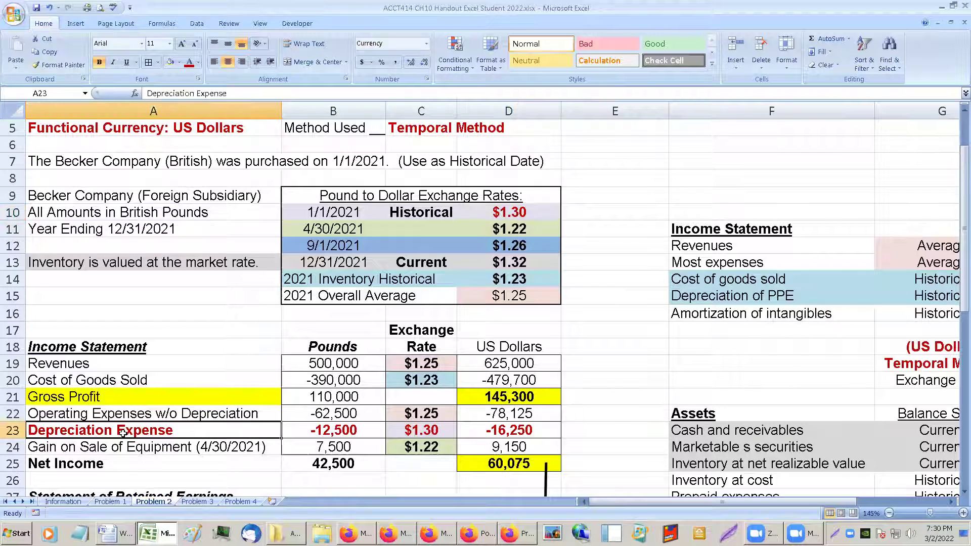
click(411, 431)
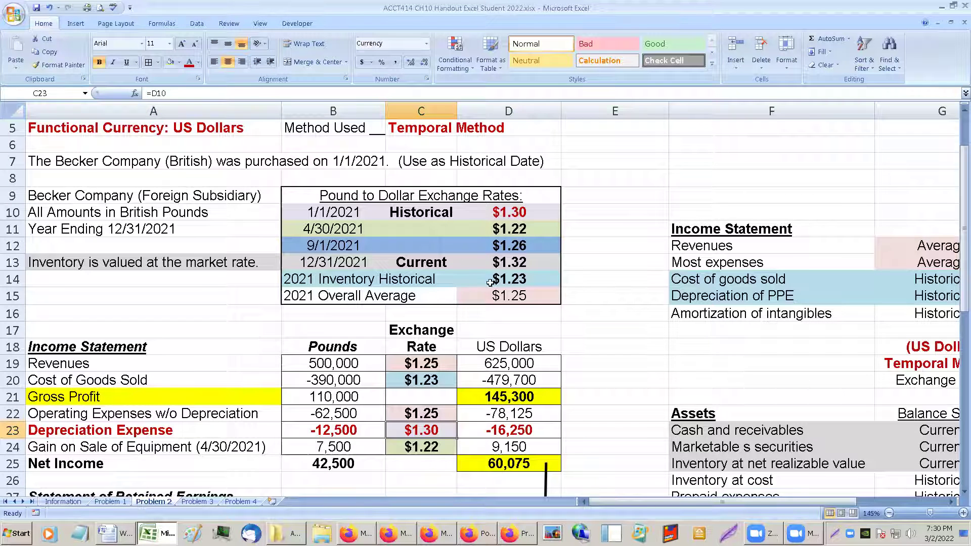
scroll(473, 193, down, 1)
- Make the 2021 Inventory Historical label in B14:C14 of the exchange rate table bold
click(531, 227)
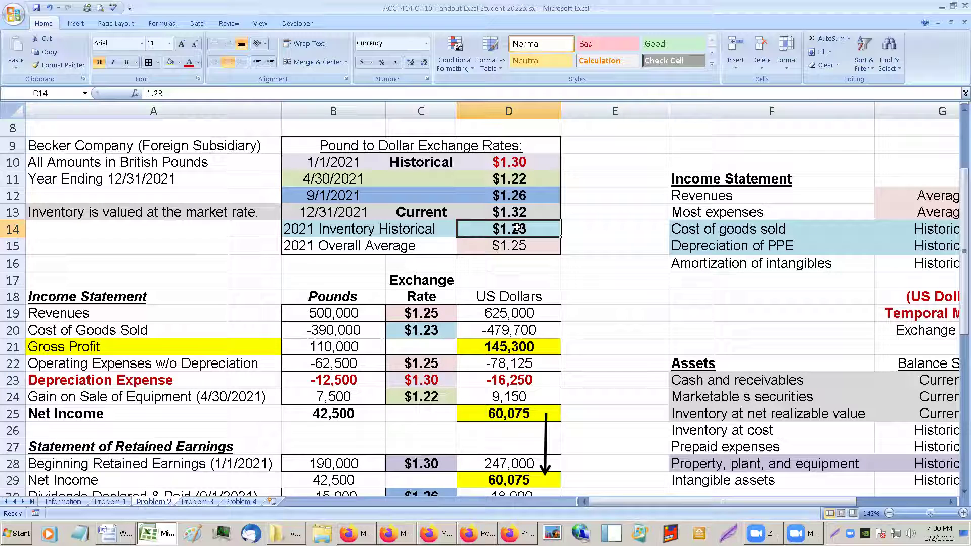
click(425, 229)
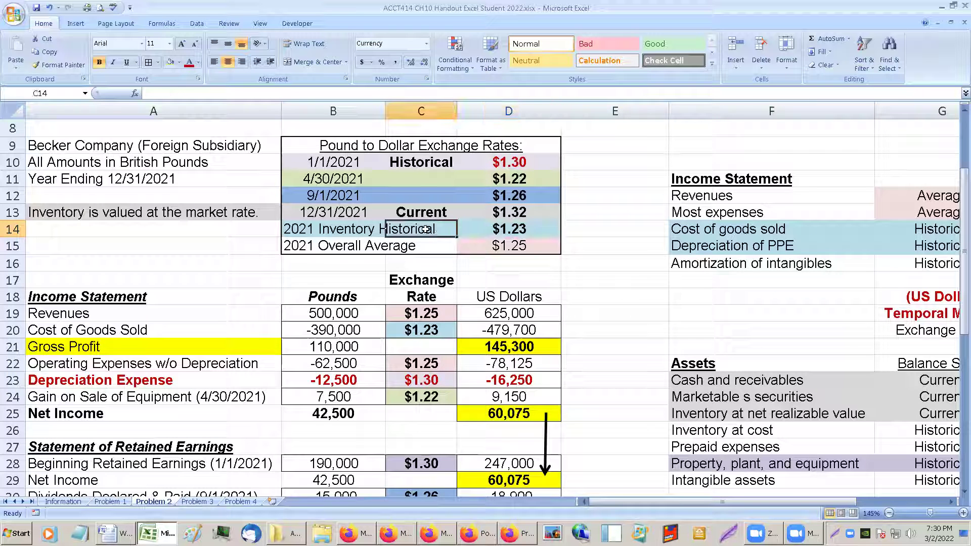
click(317, 228)
drag(317, 229, 393, 225)
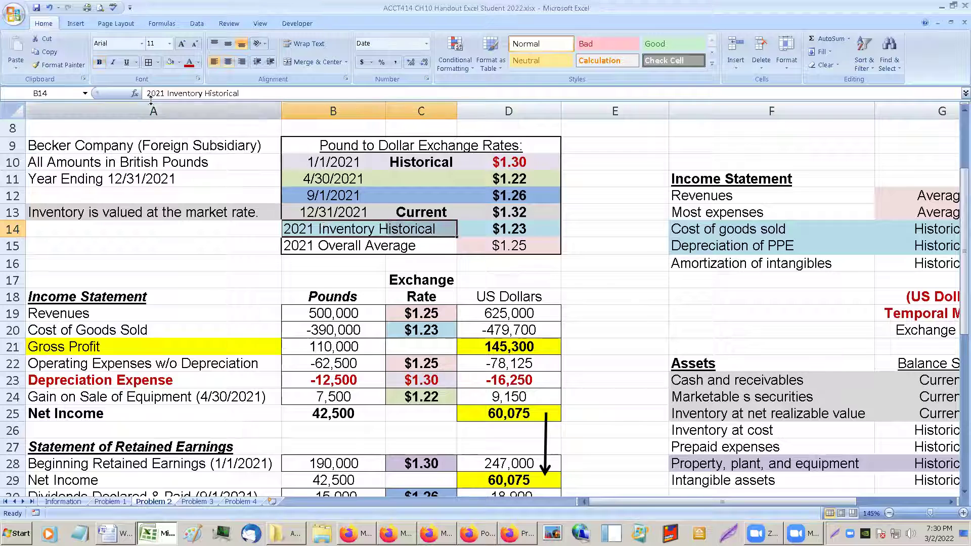
click(99, 62)
click(421, 161)
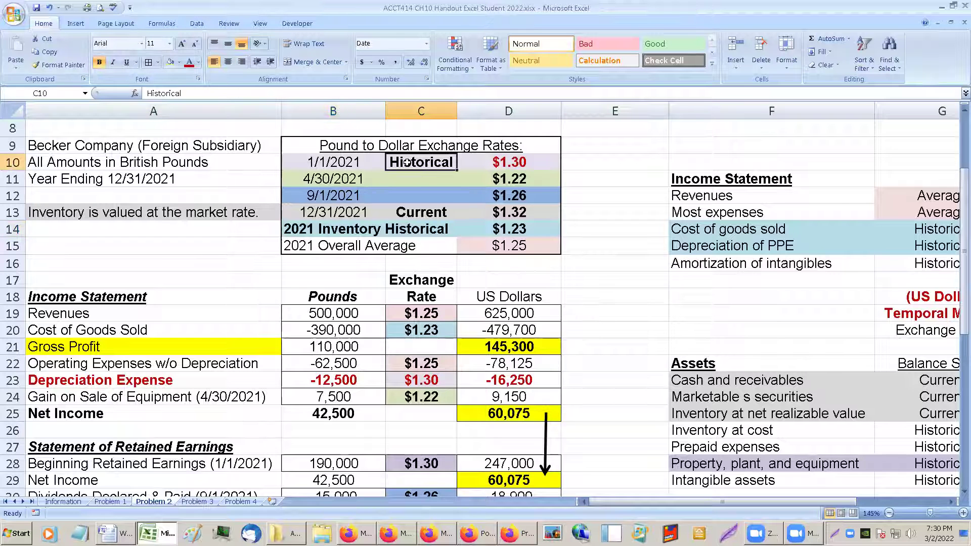
- Check the Cost of Goods Sold and Depreciation Expense rates against the exchange rate table and review the Problem 2 statements through the translation gain or loss
click(500, 227)
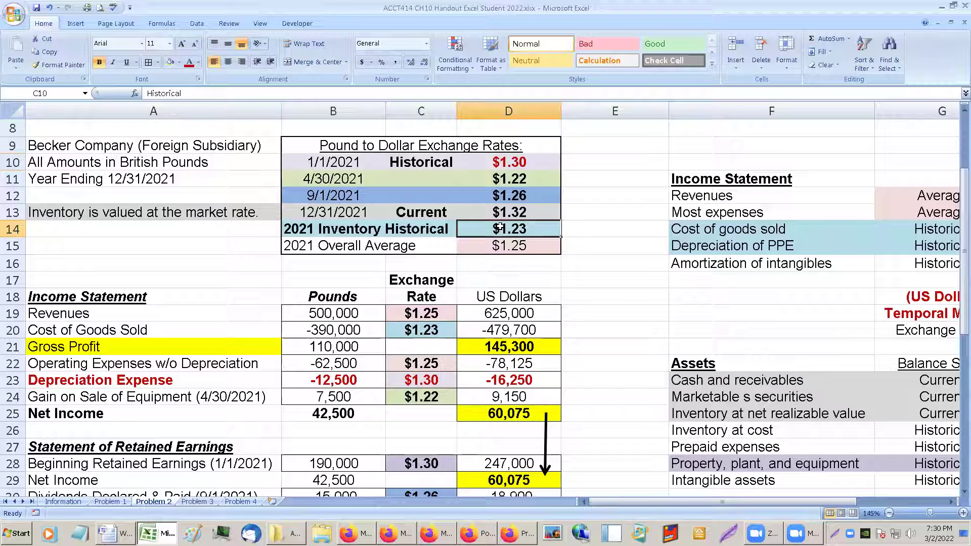
click(408, 332)
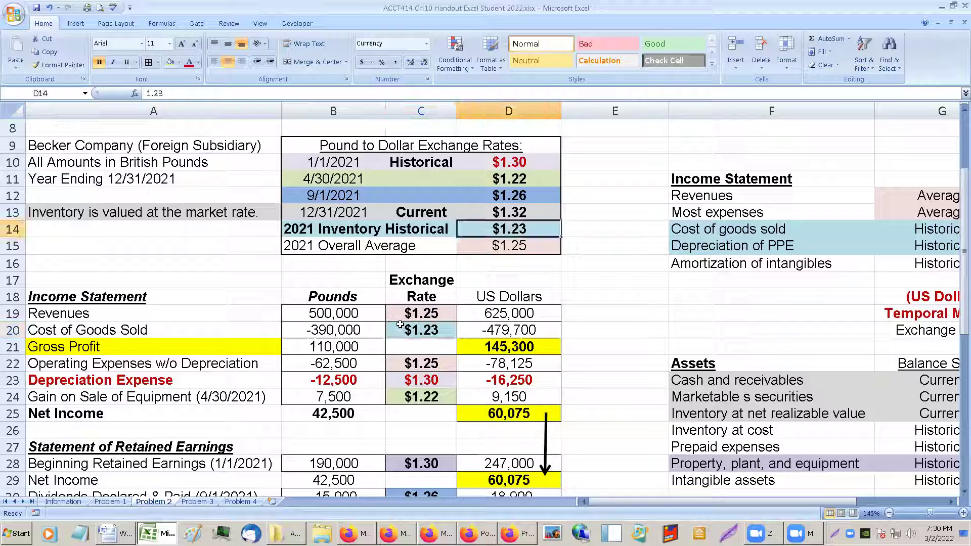
click(401, 378)
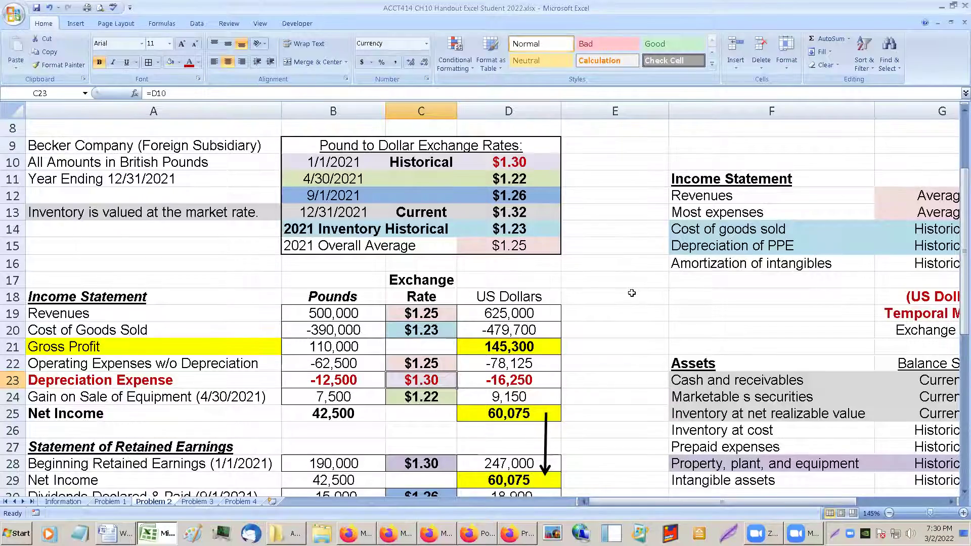
scroll(631, 294, down, 1)
scroll(631, 295, down, 8)
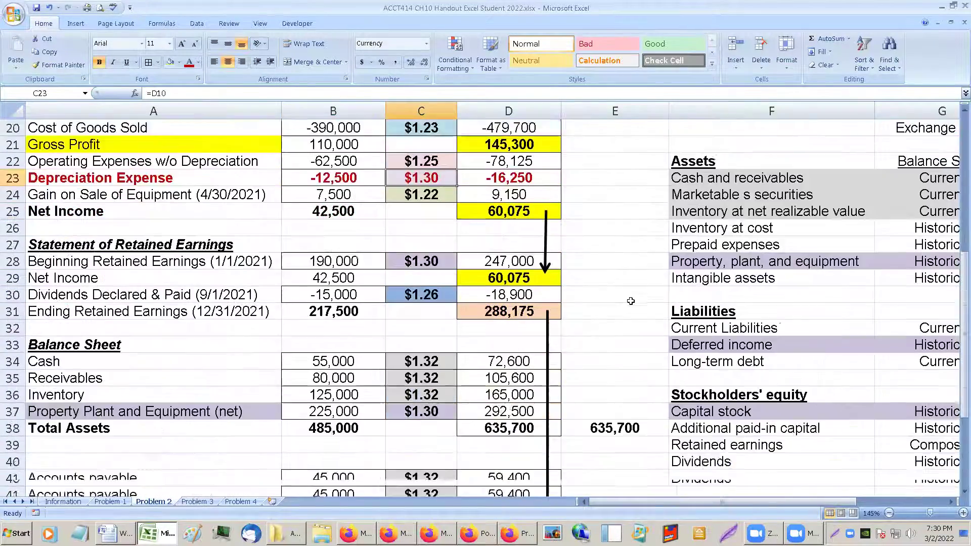
scroll(630, 309, up, 1)
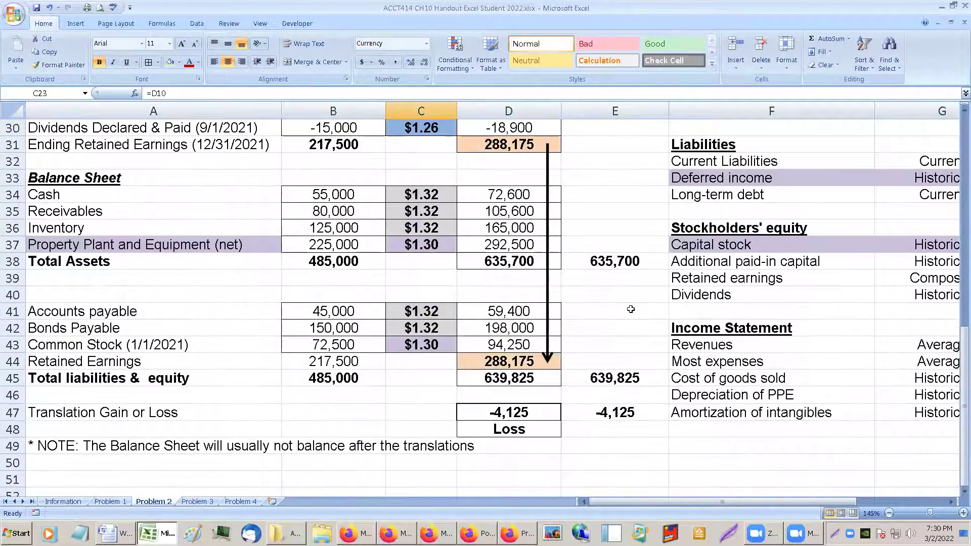
scroll(631, 309, up, 2)
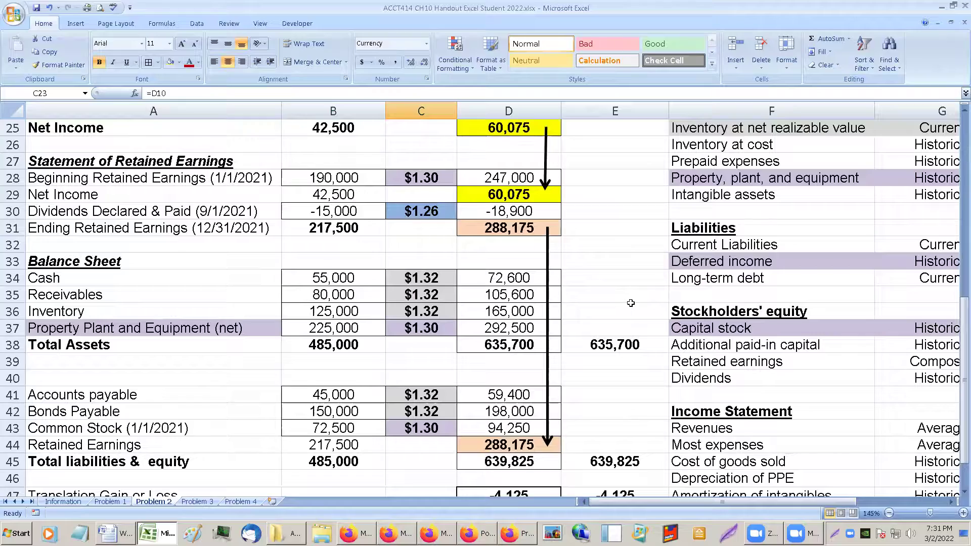
scroll(631, 303, down, 1)
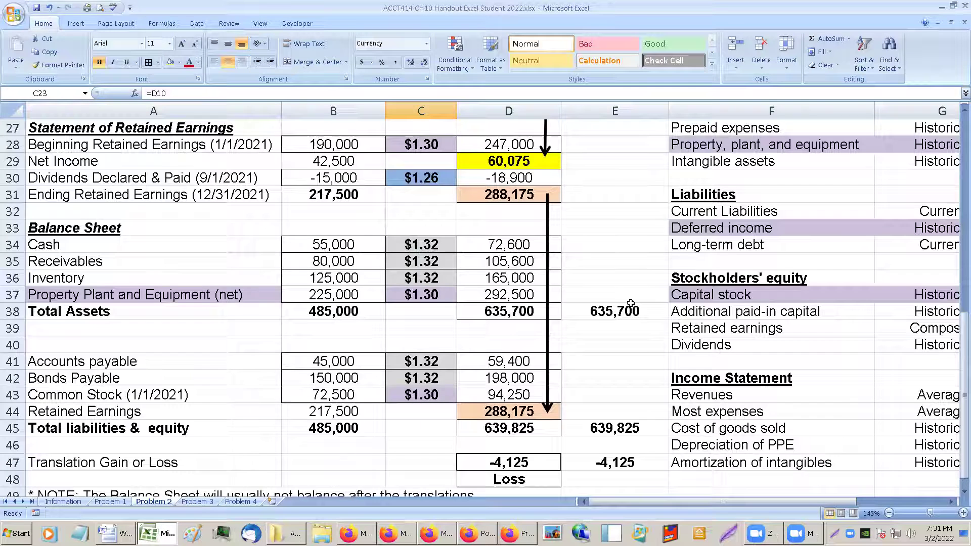
scroll(630, 303, up, 4)
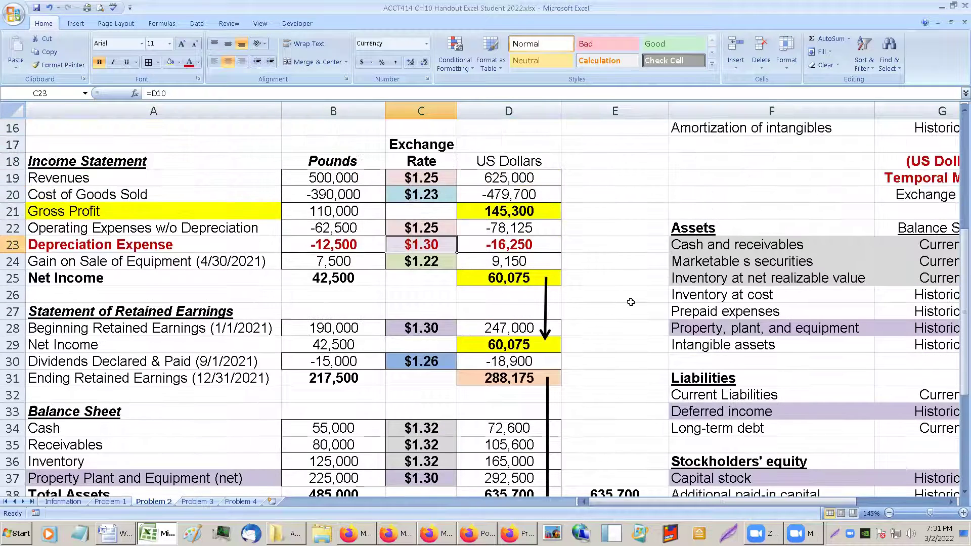
scroll(630, 302, down, 1)
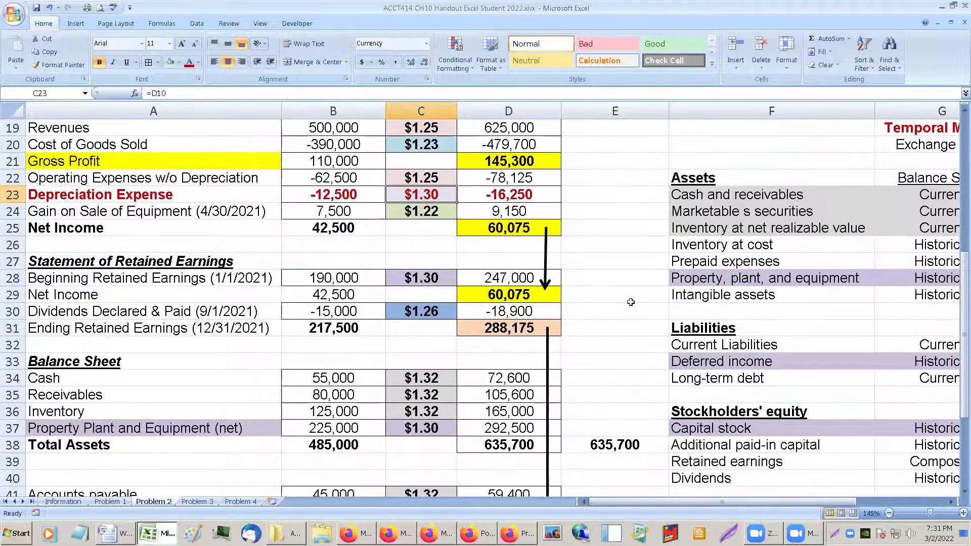
scroll(631, 302, up, 1)
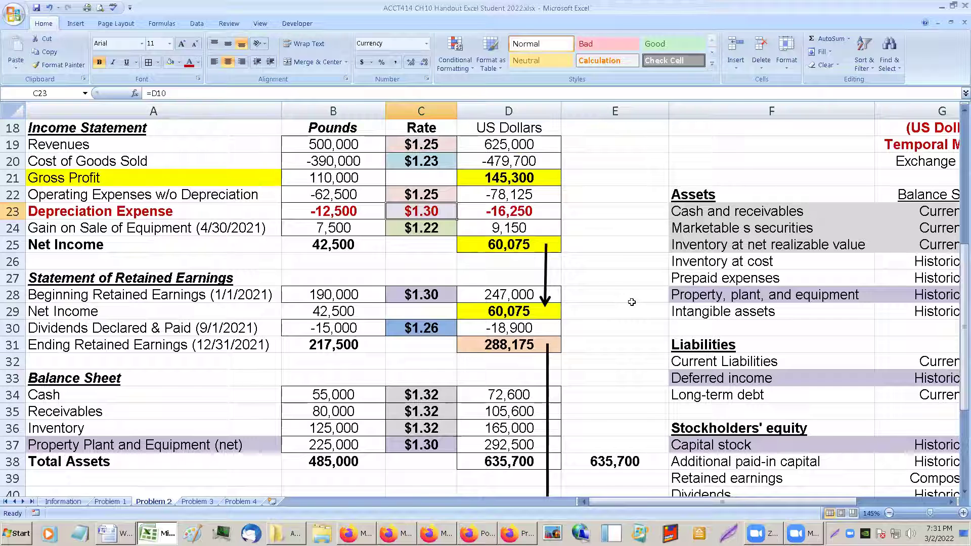
scroll(631, 302, up, 3)
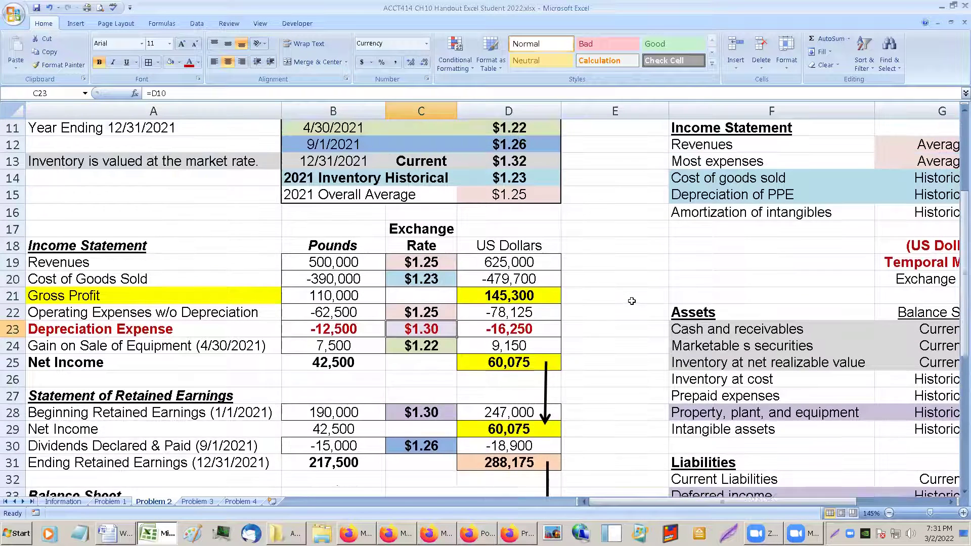
scroll(631, 302, up, 1)
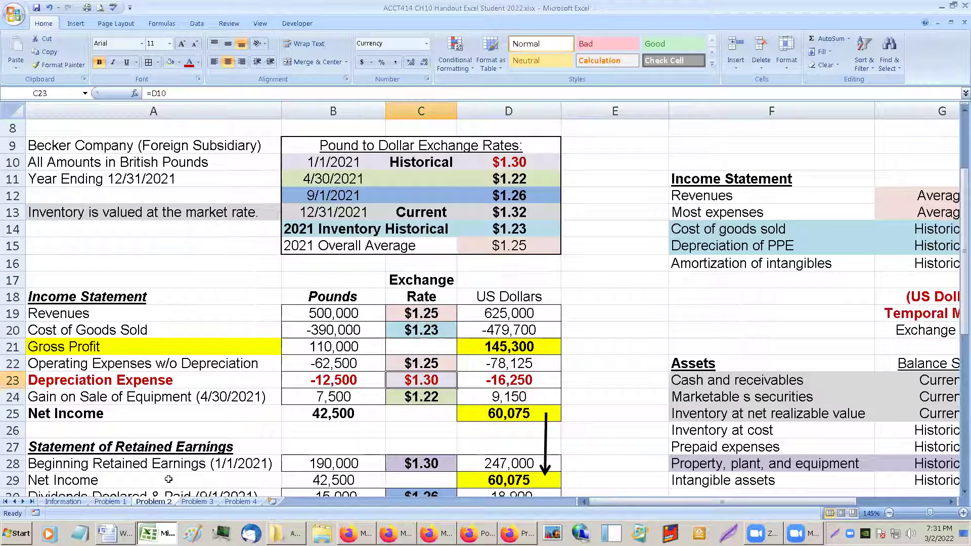
- Draw a straight arrow, about 2.48" high and 0.49" wide, from the Historical rate in D10 to the Depreciation Expense rate in C23
click(76, 23)
click(130, 51)
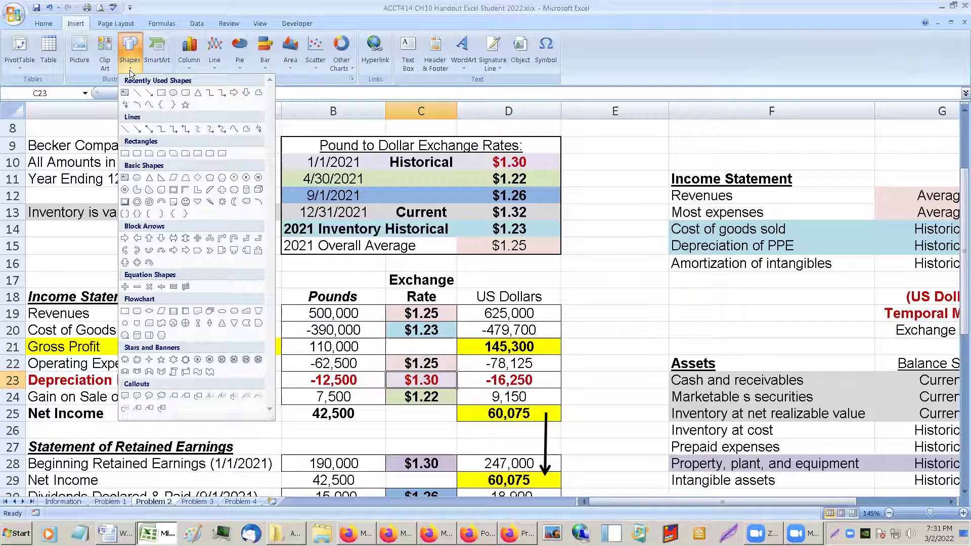
click(148, 93)
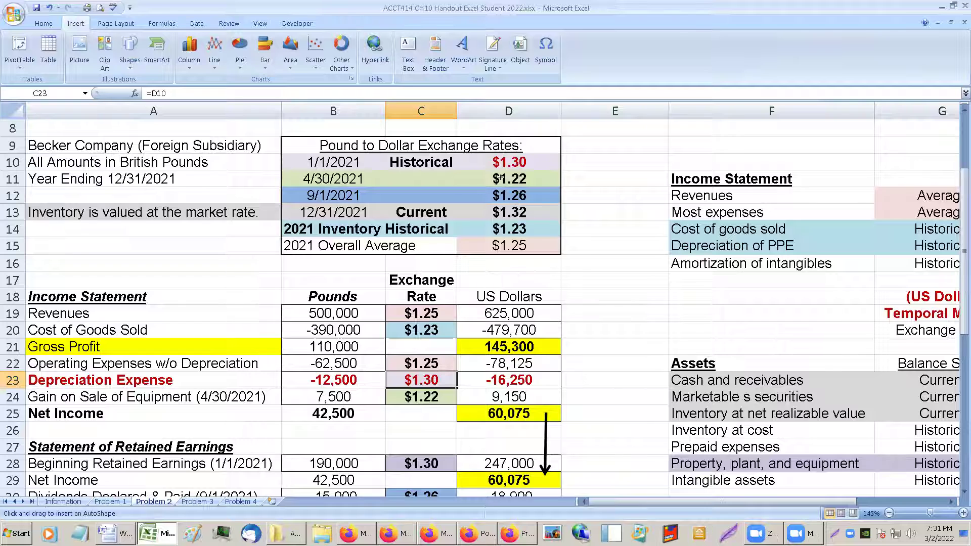
drag(494, 164, 448, 383)
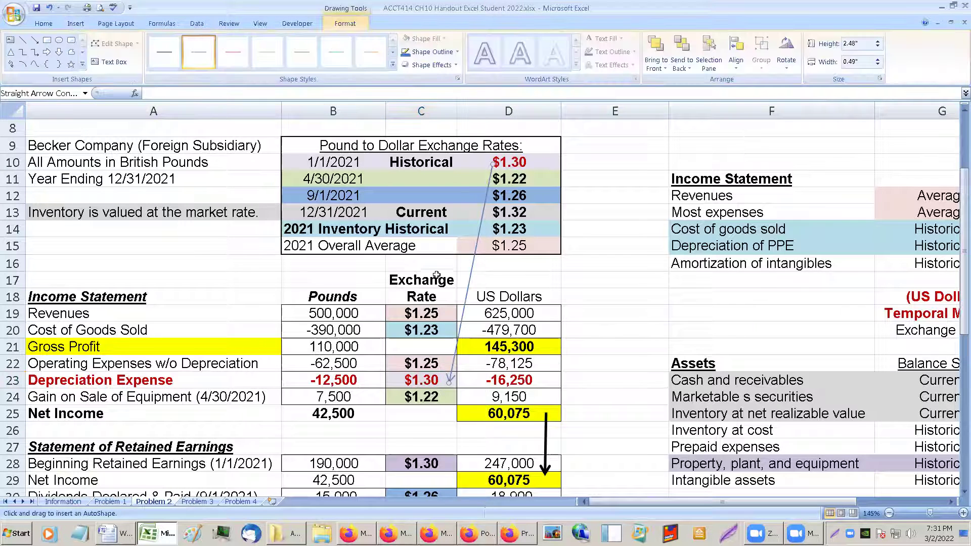
- Format the arrow to the Depreciation Expense rate with a solid black line 2 pt wide
right_click(483, 212)
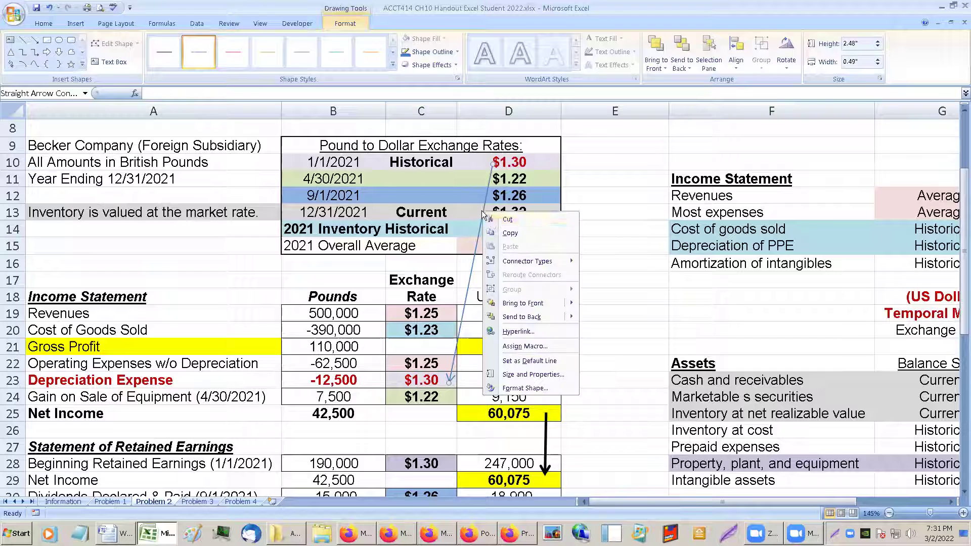
click(525, 388)
click(396, 166)
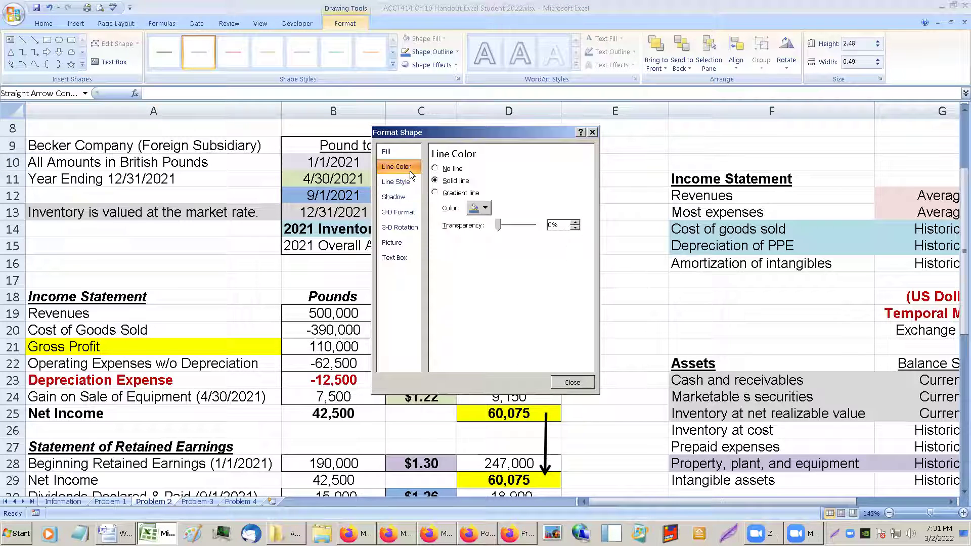
click(478, 208)
click(481, 232)
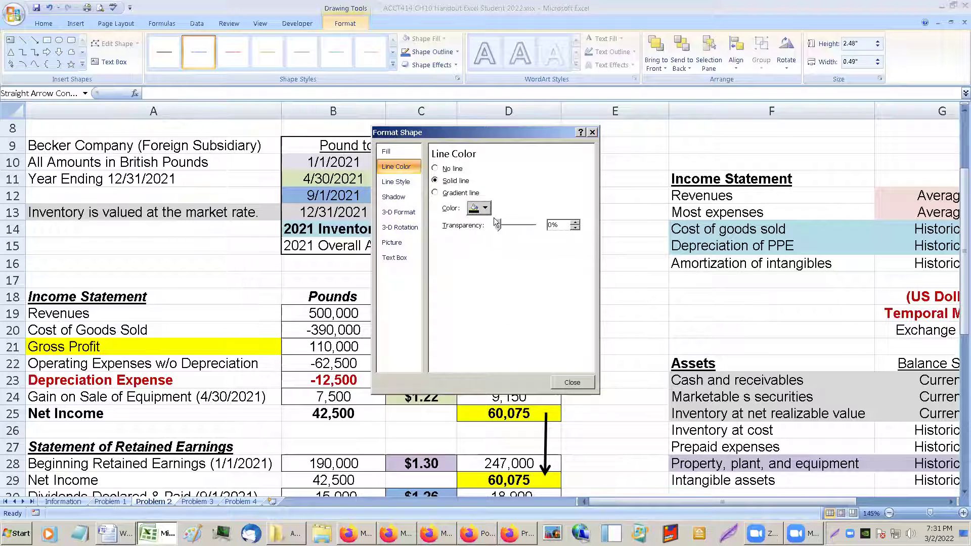
click(396, 182)
click(520, 166)
click(520, 165)
click(520, 165)
click(520, 165)
click(520, 165)
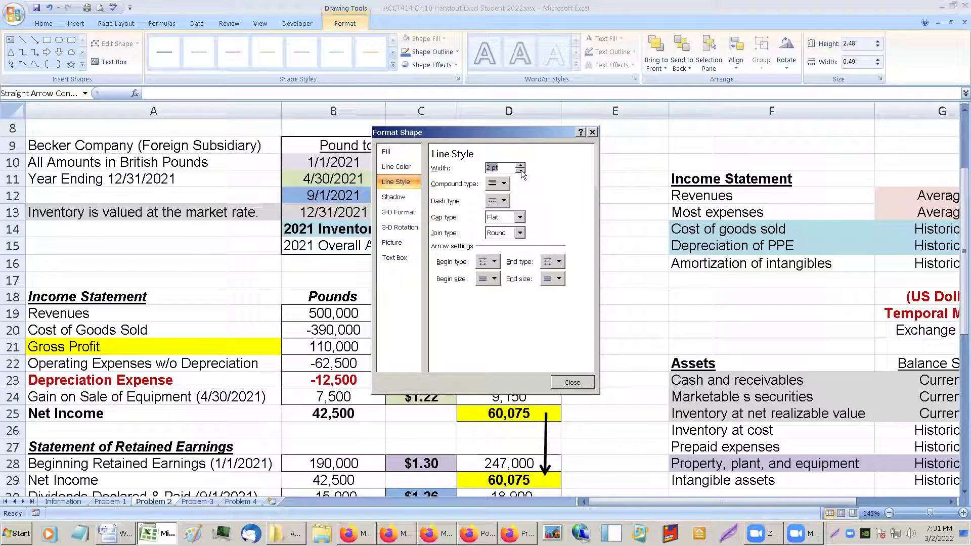
click(572, 383)
click(607, 362)
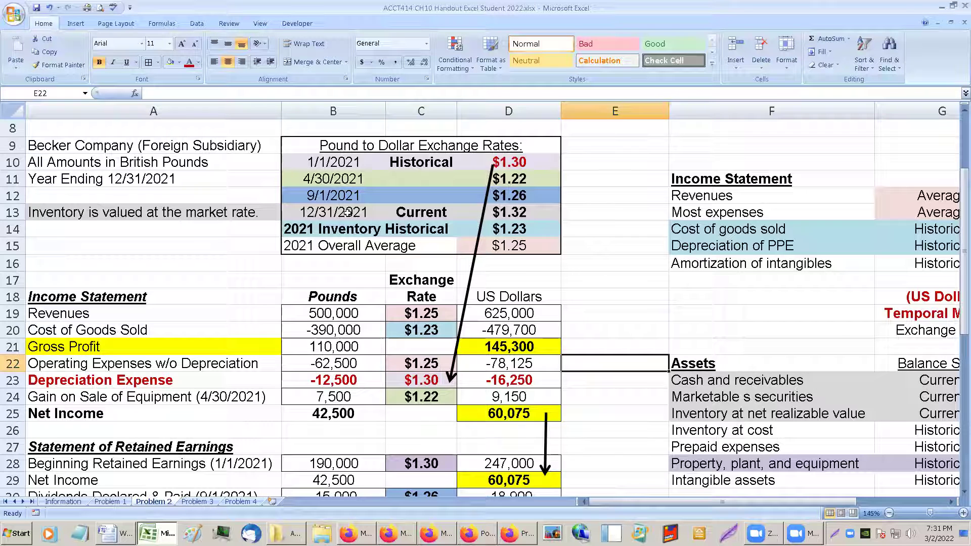
- Compare the inventory historical and 1/1/2021 historical rates in the table with the Depreciation Expense row in Problem 2
click(392, 228)
click(414, 160)
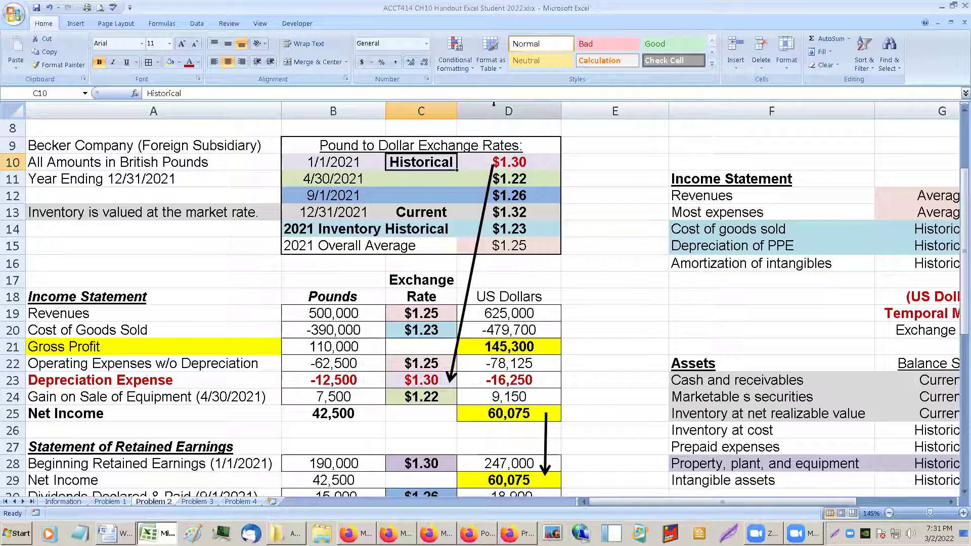
click(575, 91)
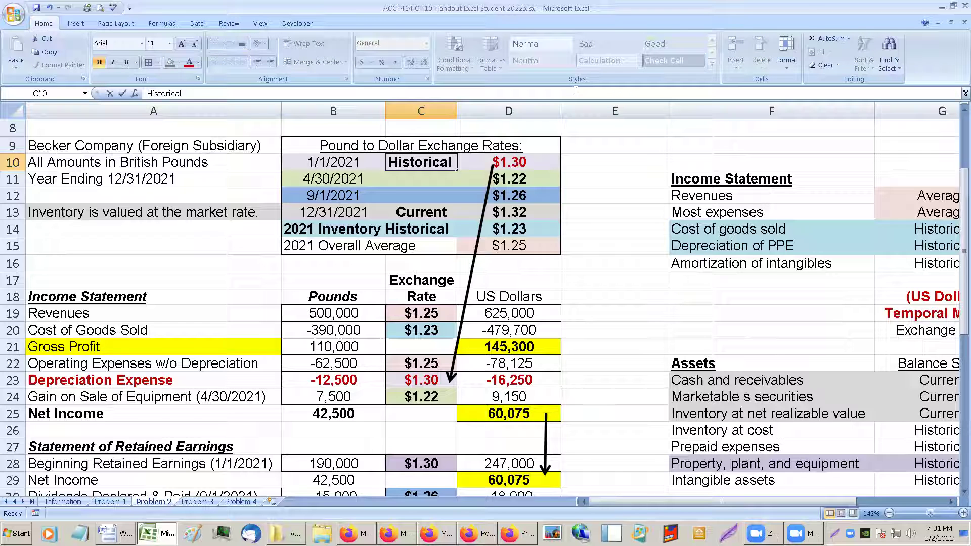
click(521, 162)
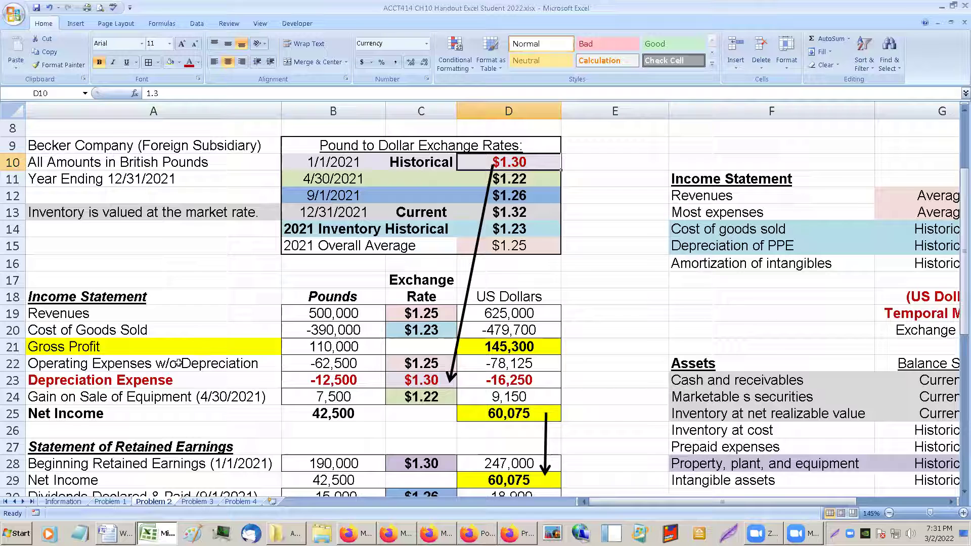
click(168, 378)
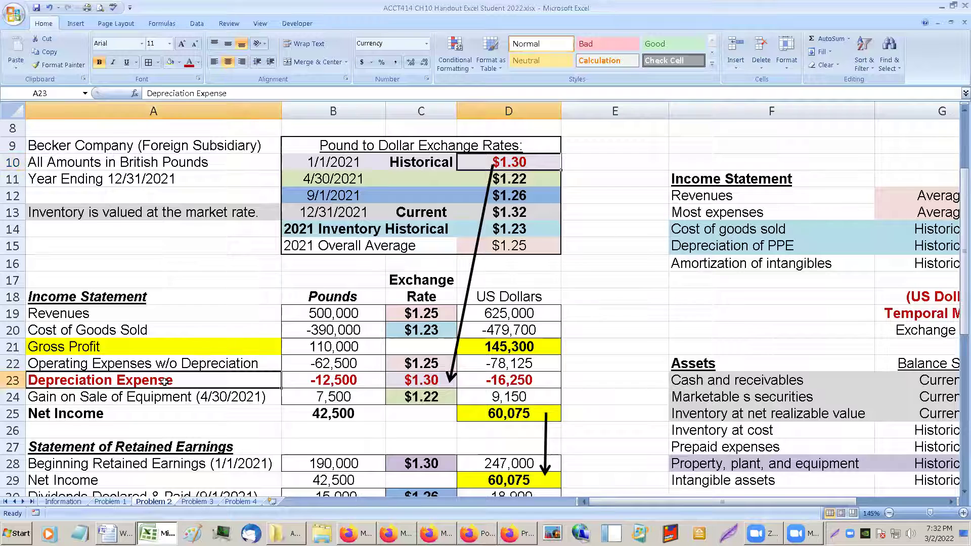
click(388, 379)
click(312, 399)
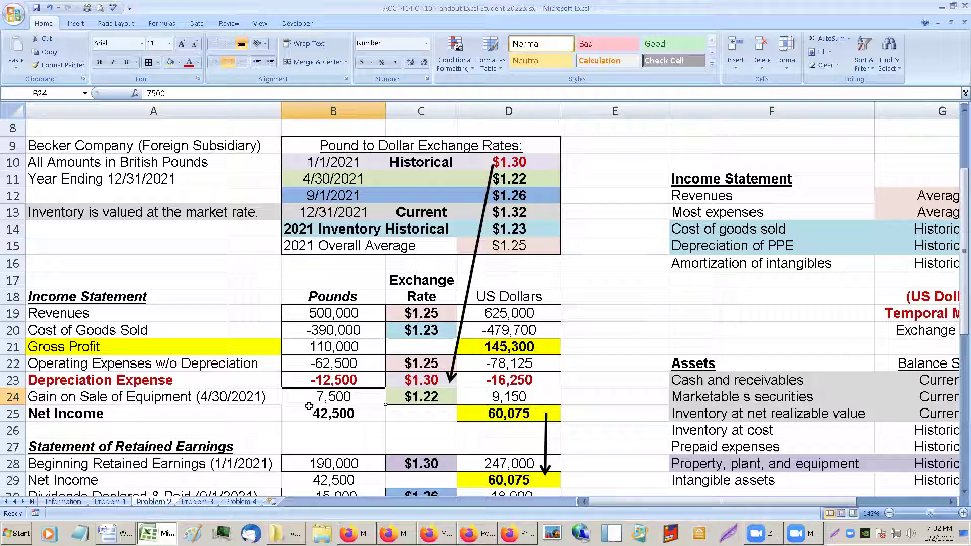
- Open the Problem 4 sheet and examine the Depreciation Expense rate in C23 against its exchange rate table
click(252, 503)
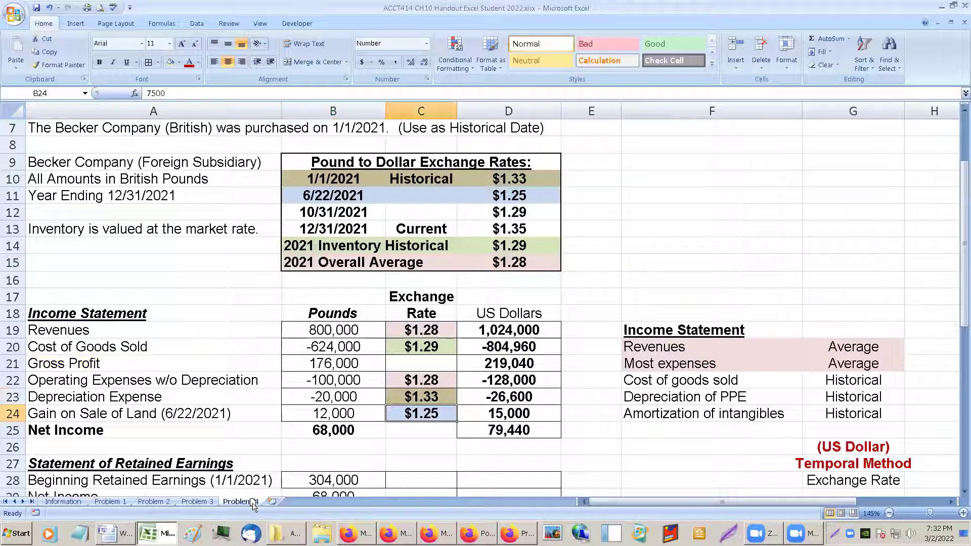
click(642, 193)
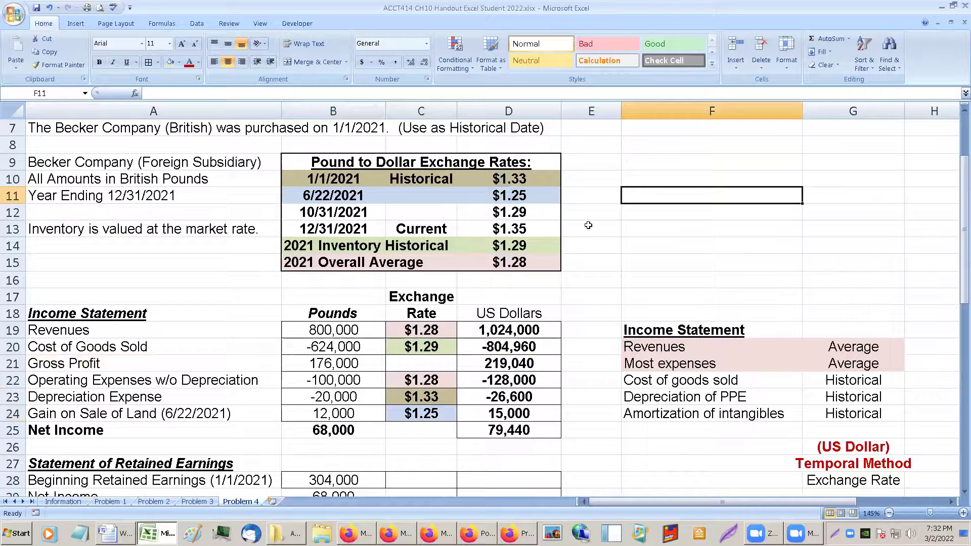
click(462, 395)
click(450, 397)
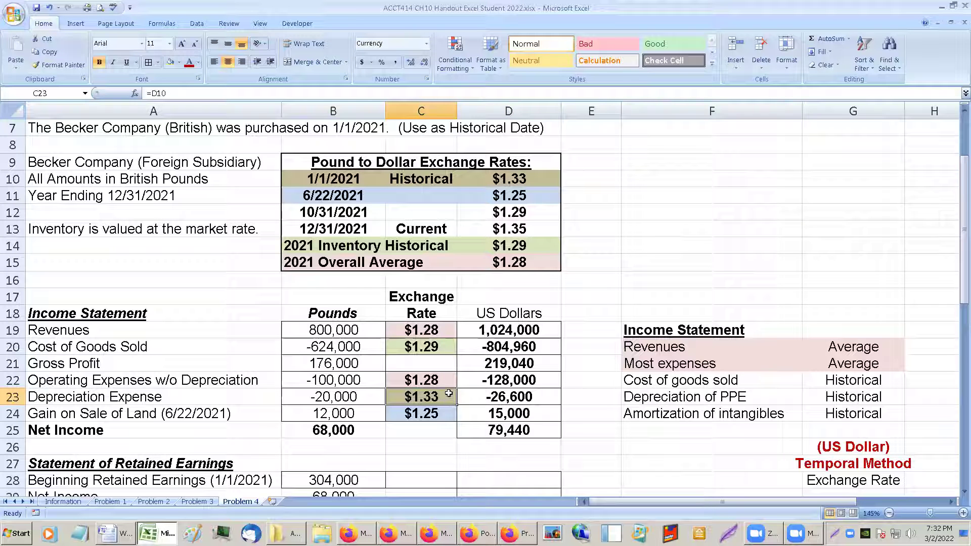
scroll(450, 394, down, 1)
scroll(451, 390, up, 1)
scroll(451, 390, up, 1)
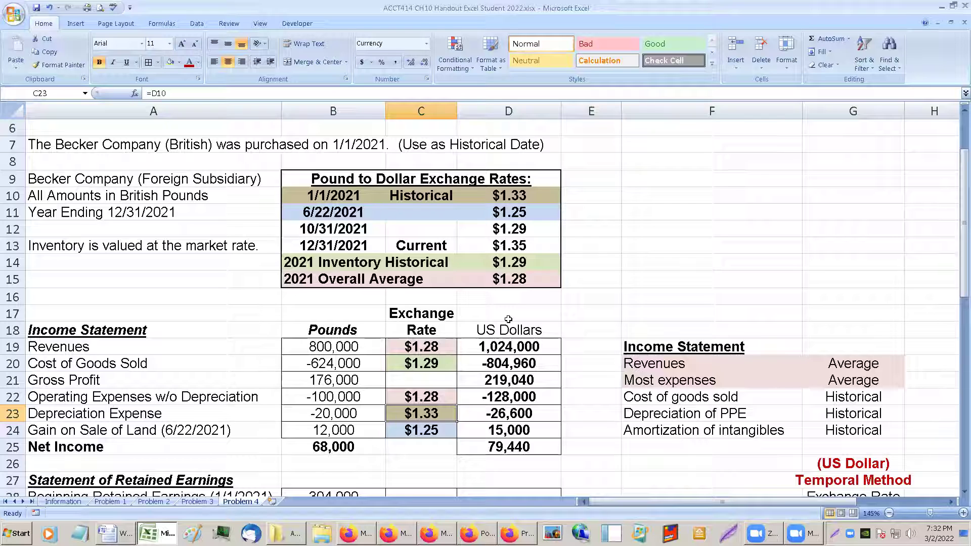
scroll(659, 321, down, 1)
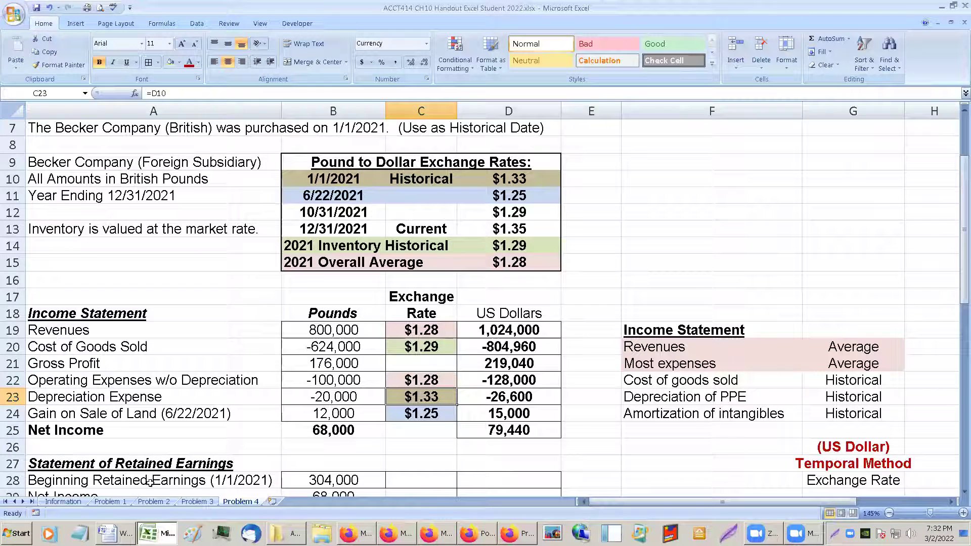
- Return to the Problem 2 sheet and review its income statement, retained earnings and balance sheet translations at 115% zoom
click(153, 503)
scroll(422, 344, down, 5)
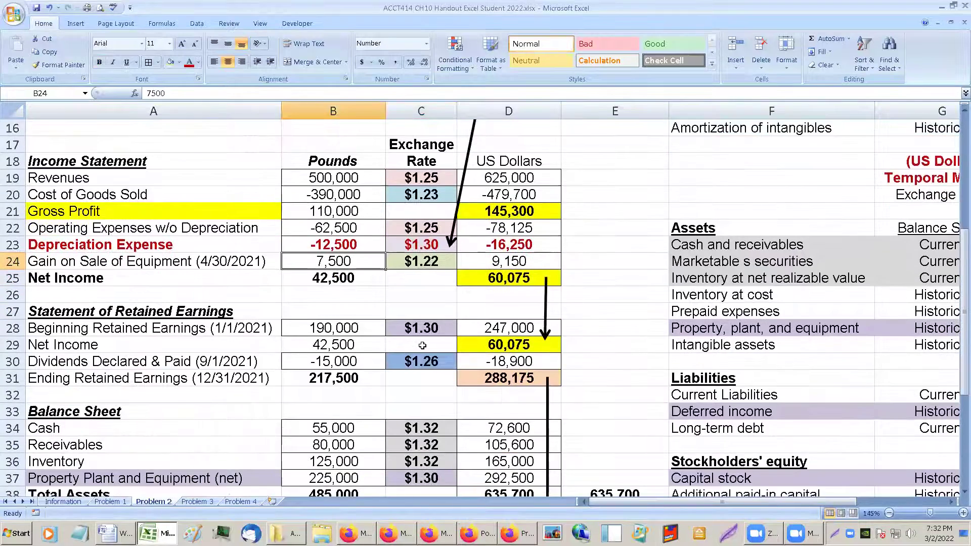
scroll(423, 344, down, 1)
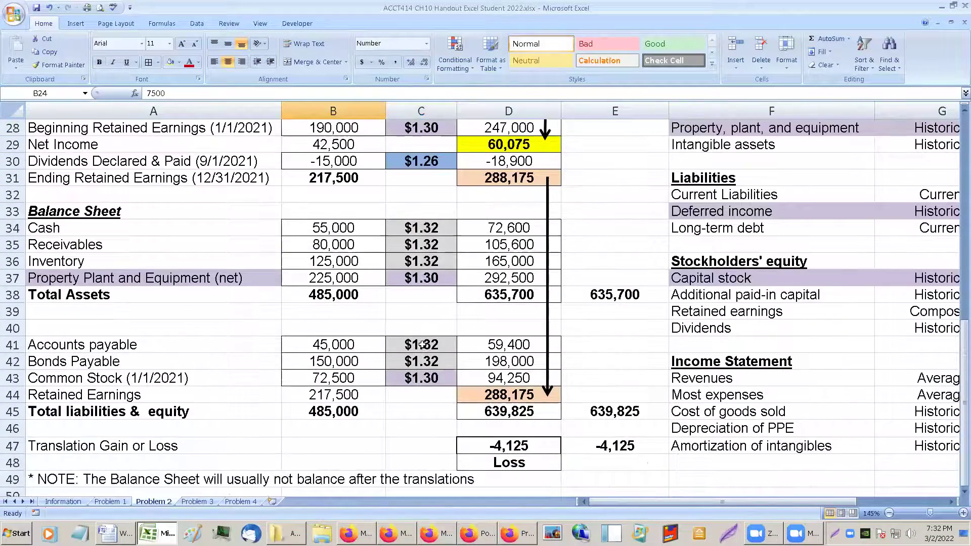
scroll(423, 344, up, 1)
scroll(425, 342, up, 1)
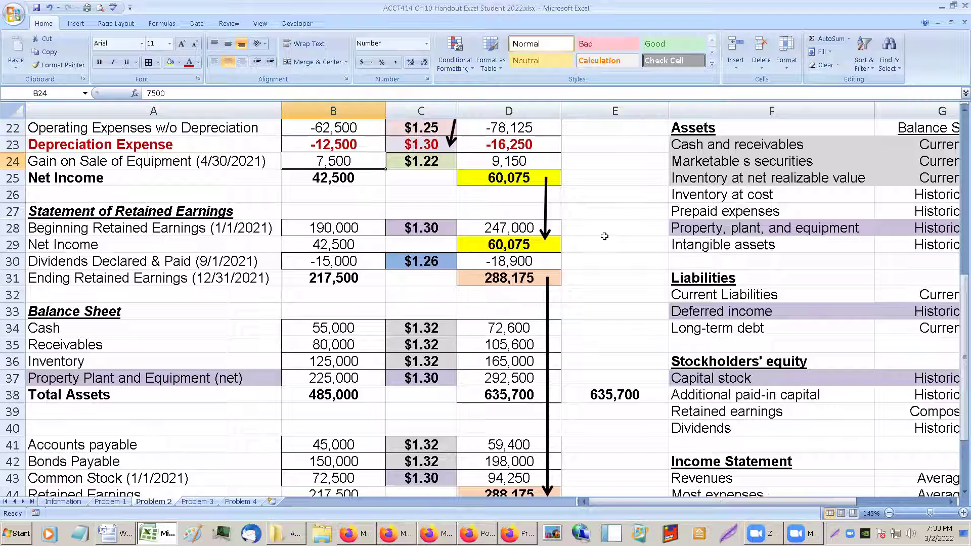
scroll(605, 236, up, 2)
scroll(605, 235, up, 1)
scroll(605, 235, down, 1)
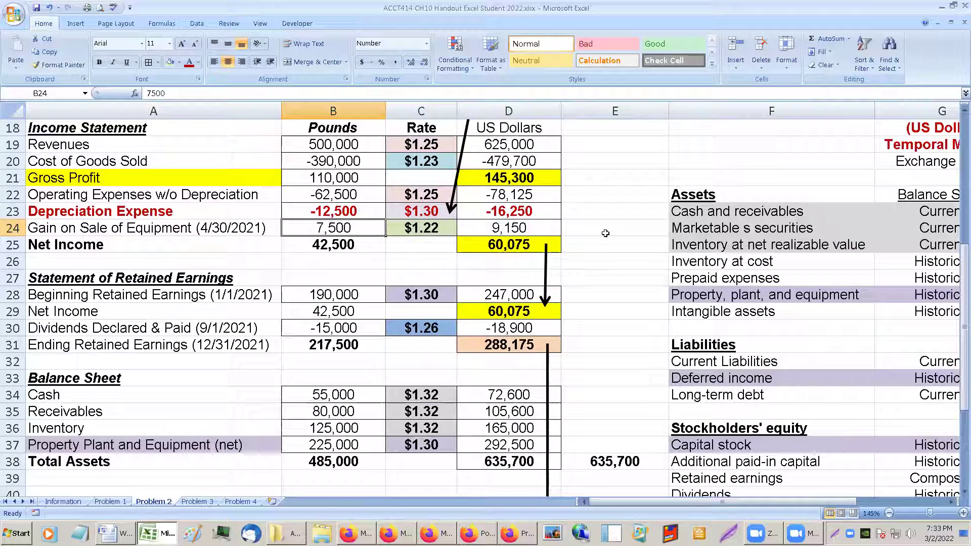
scroll(605, 233, down, 3)
scroll(605, 235, down, 2)
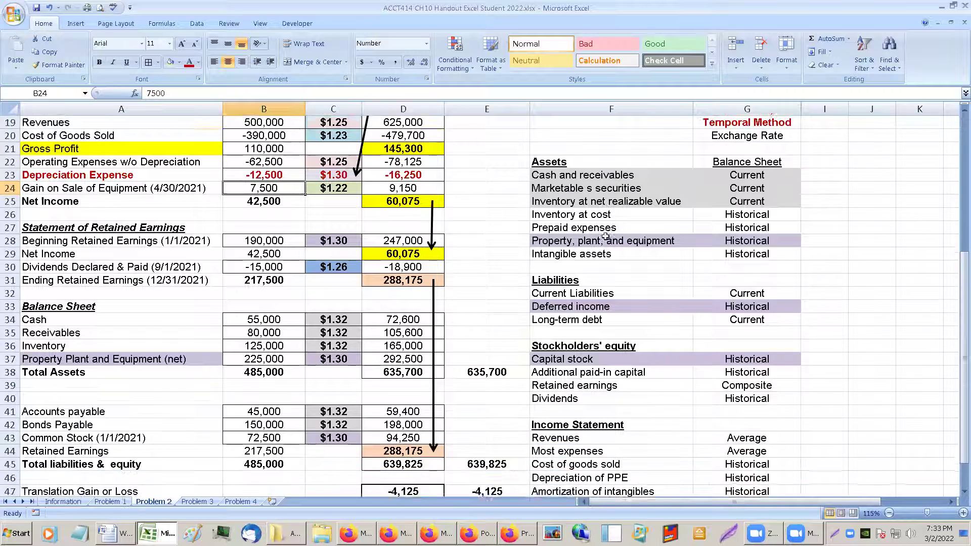
- On the Problem 4 sheet, fill the US dollar amounts for Gross Profit (D21) and Net Income (D25) with yellow
scroll(605, 236, down, 2)
scroll(602, 241, up, 1)
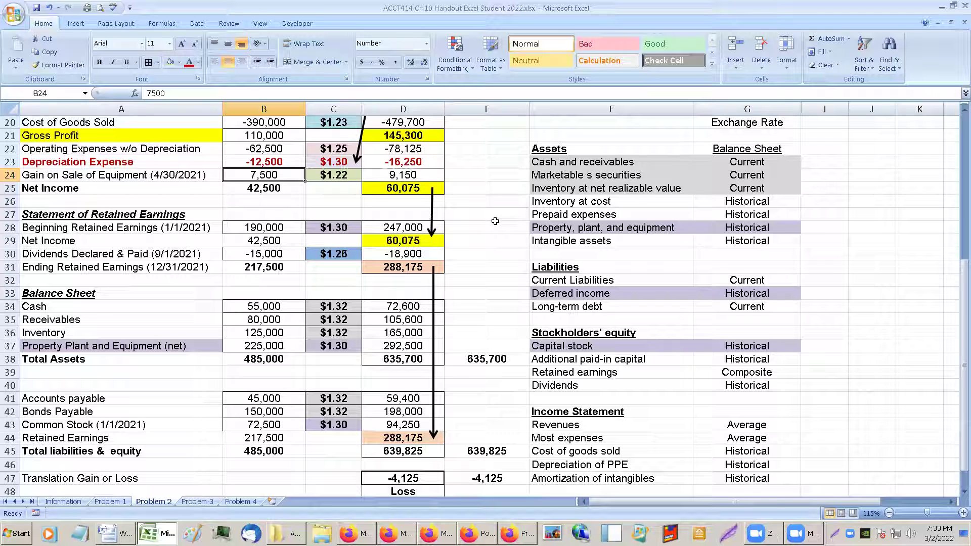
click(240, 502)
click(350, 362)
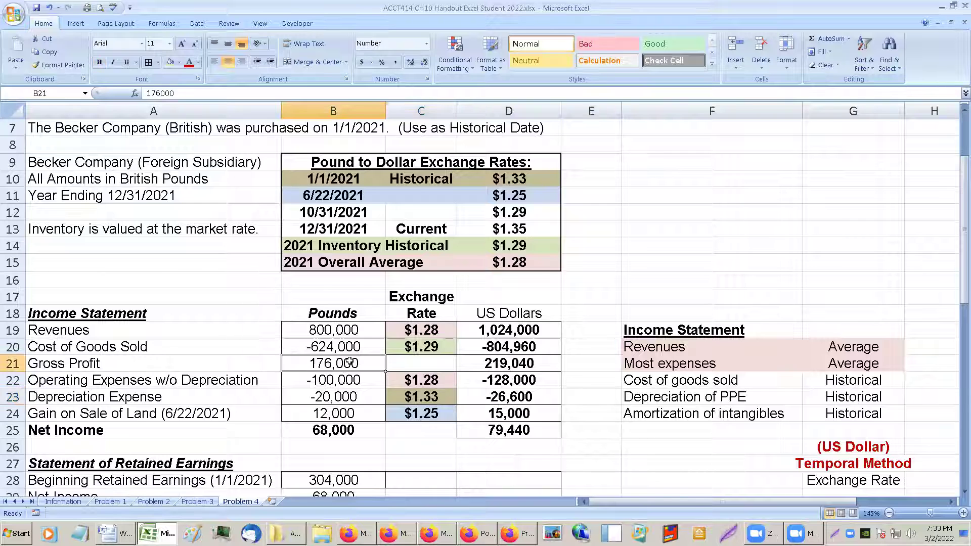
scroll(350, 362, down, 1)
click(482, 394)
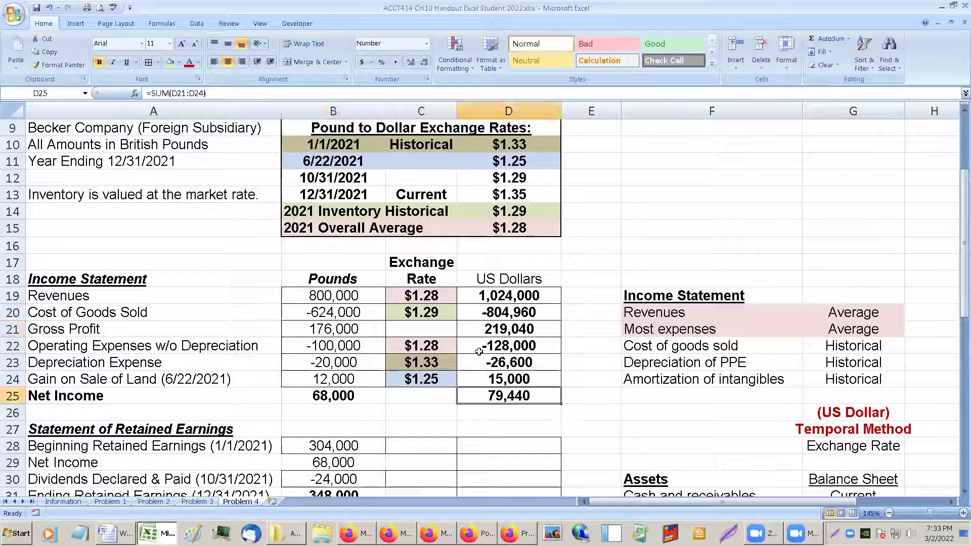
click(511, 329)
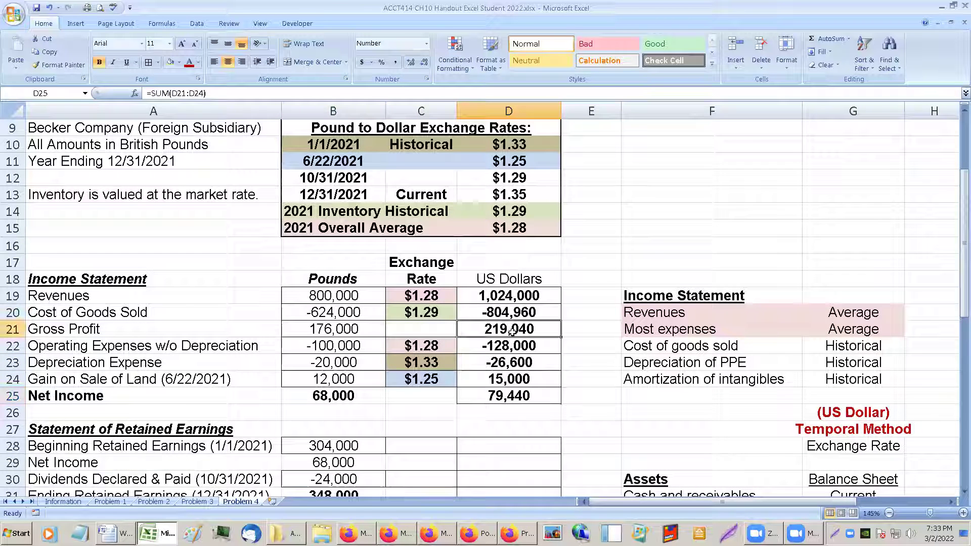
click(178, 64)
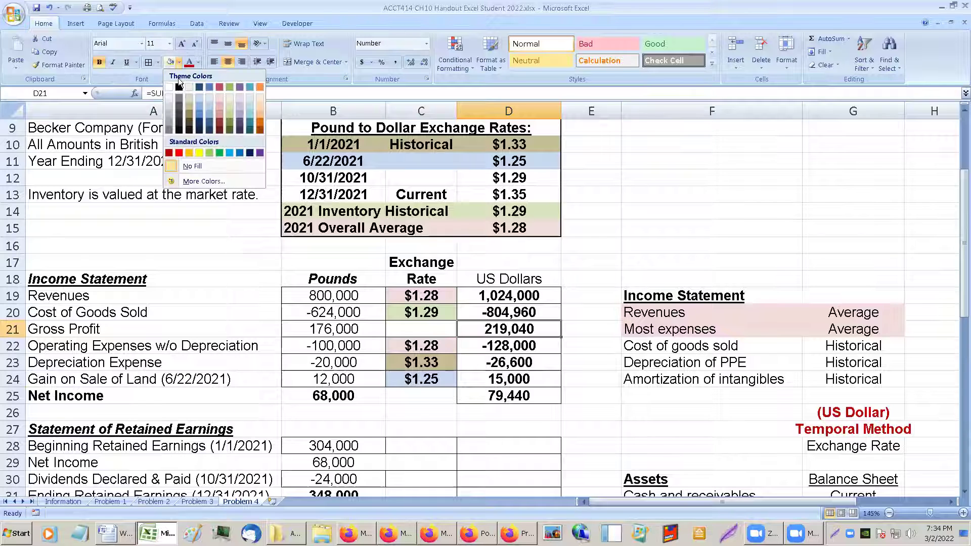
click(197, 154)
click(496, 395)
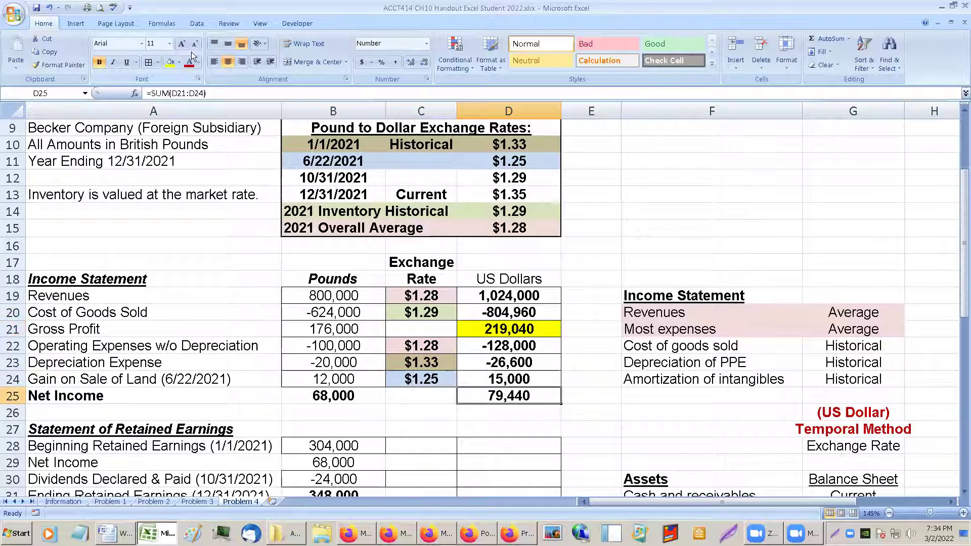
click(171, 68)
- Copy the Depreciation Expense arrow from Problem 2 into Problem 4, running from the 1/1/2021 historical rate to the Depreciation Expense rate
scroll(494, 273, down, 1)
scroll(494, 273, up, 1)
scroll(494, 273, up, 1)
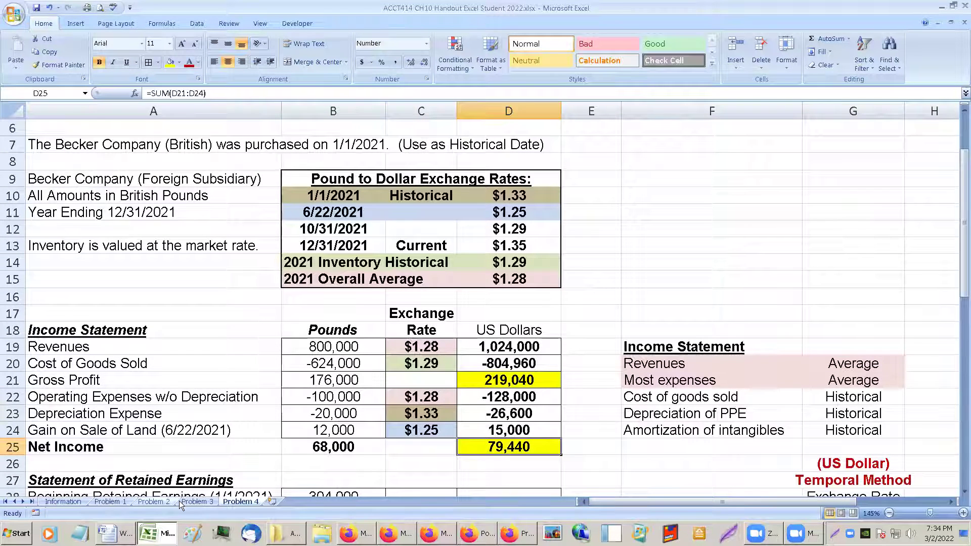
click(161, 501)
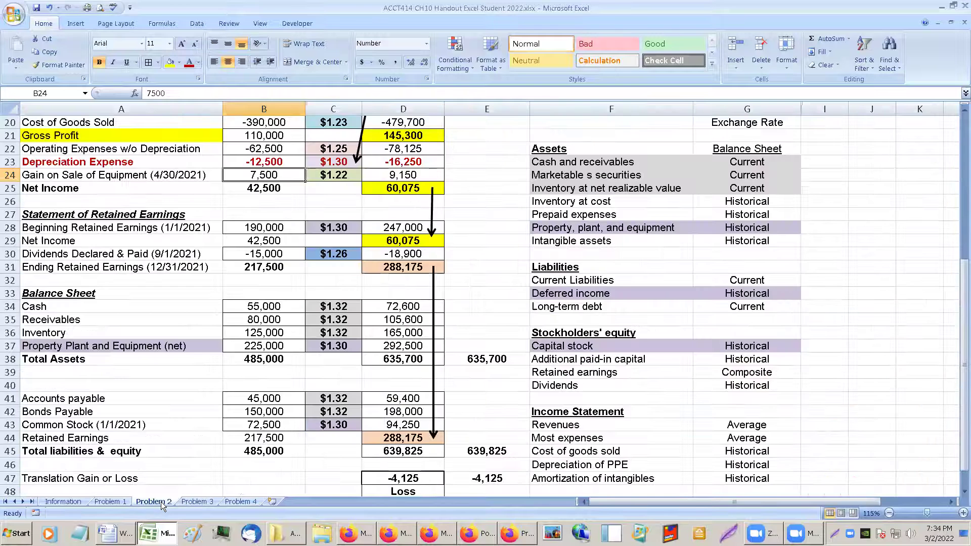
click(359, 138)
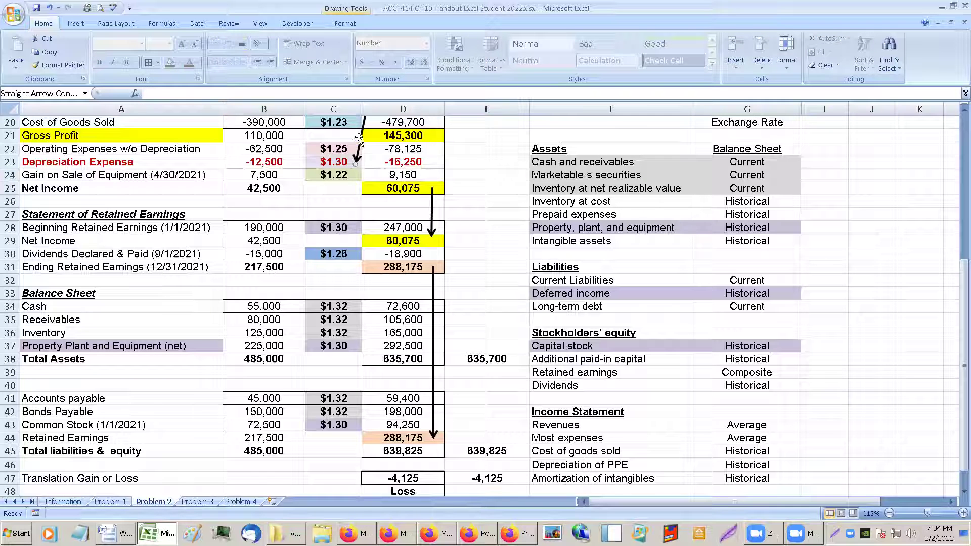
click(237, 501)
key(ctrl+v)
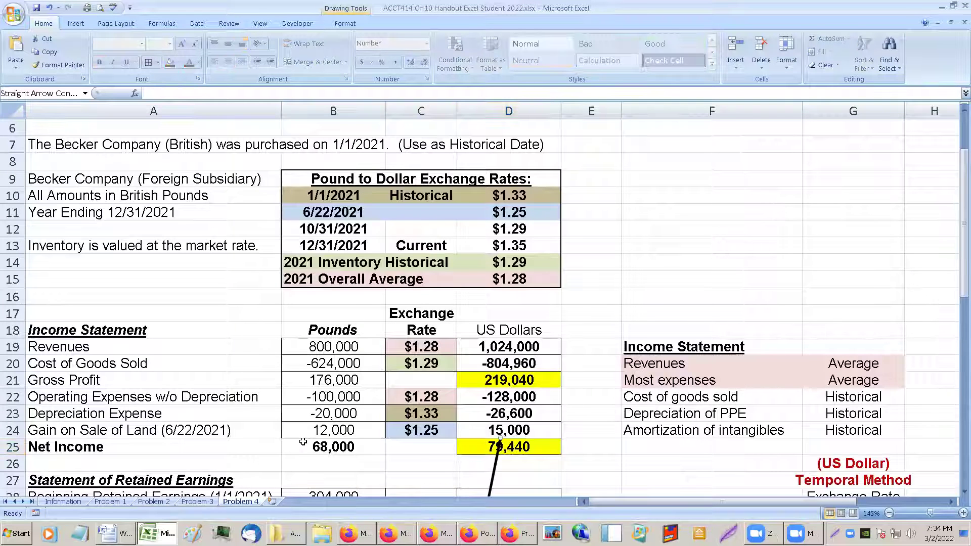
drag(497, 449, 491, 199)
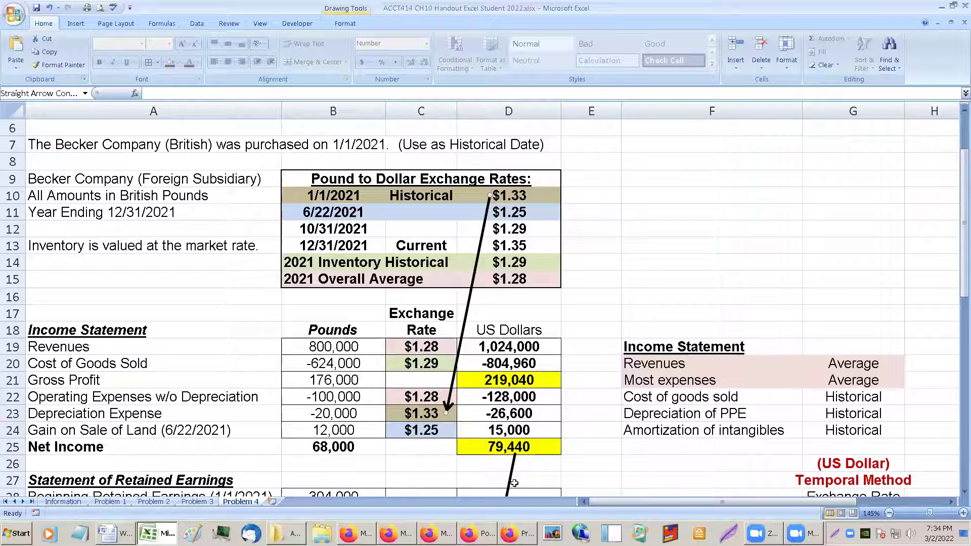
- Position the second arrow copy so it runs from the 2021 Inventory Historical rate in D14 to the Cost of Goods Sold rate in C20
drag(514, 483, 497, 286)
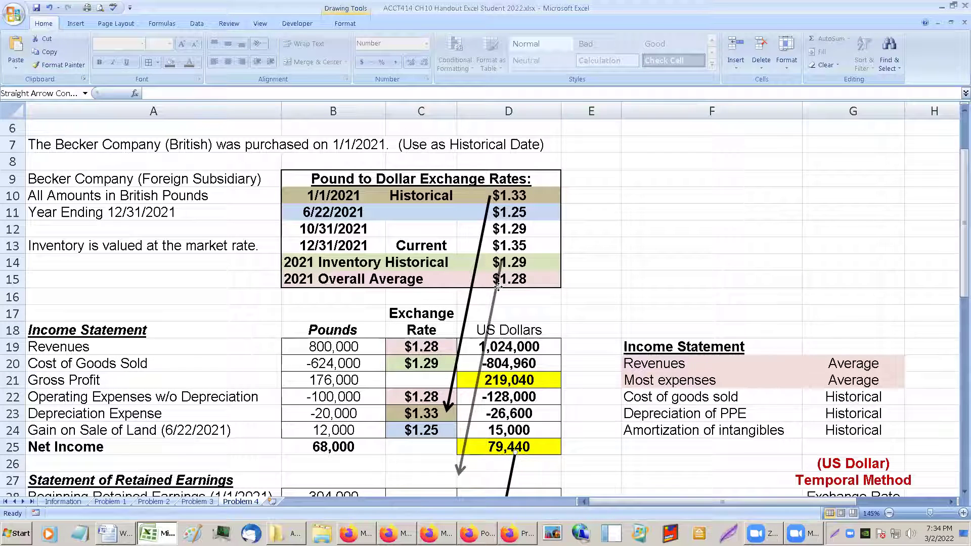
drag(498, 287, 498, 287)
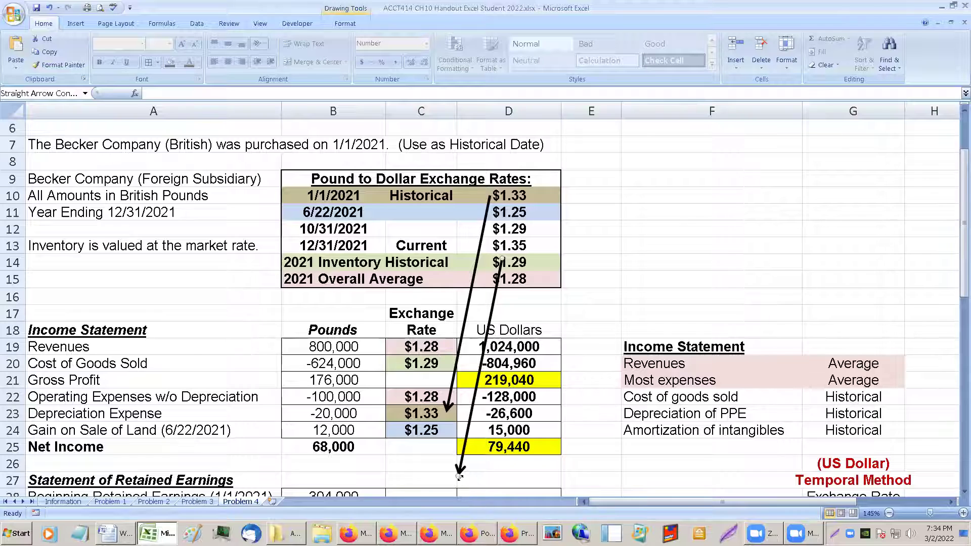
drag(457, 476, 442, 361)
drag(500, 261, 486, 262)
click(603, 258)
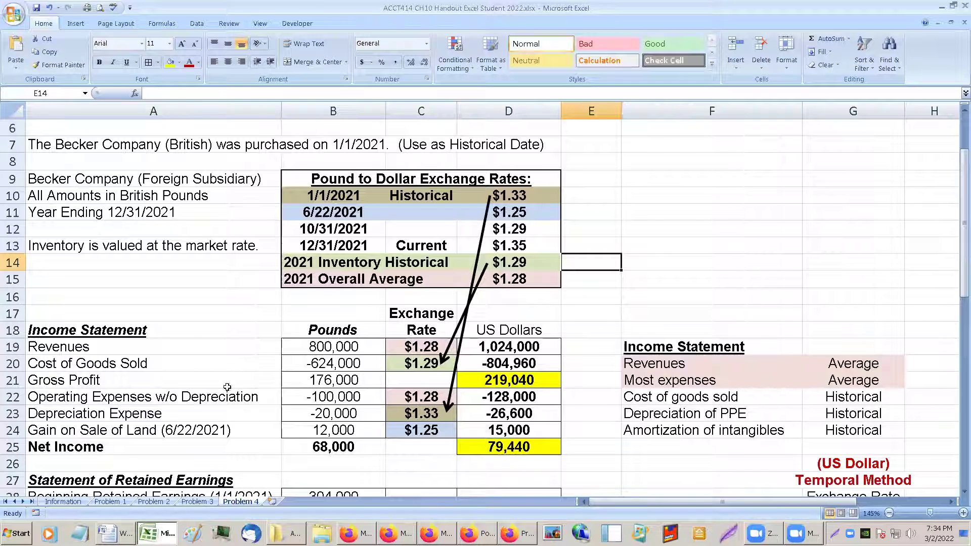
- Change the label in A20 to "Cost of Goods Sold (Inventory)"
click(207, 360)
scroll(207, 360, down, 1)
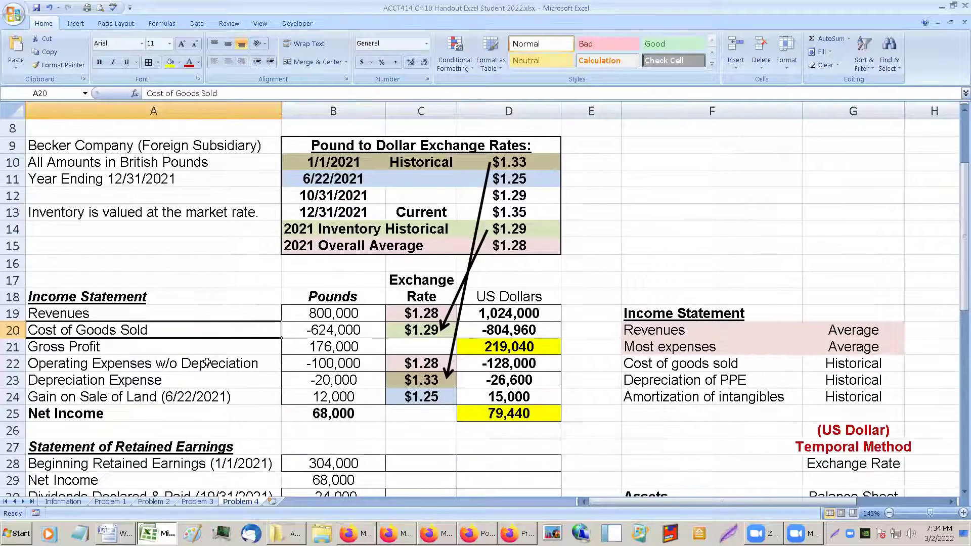
click(267, 91)
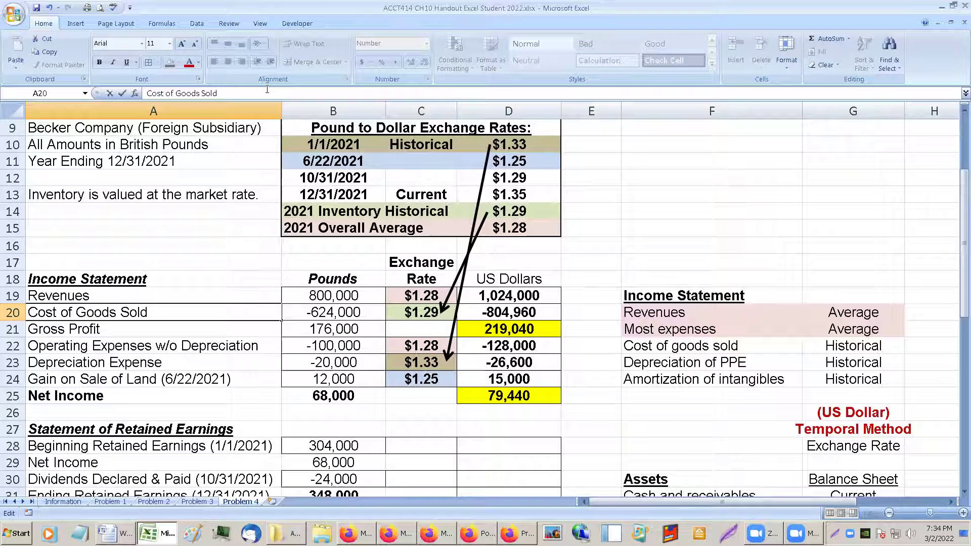
text((iNVENTORY))
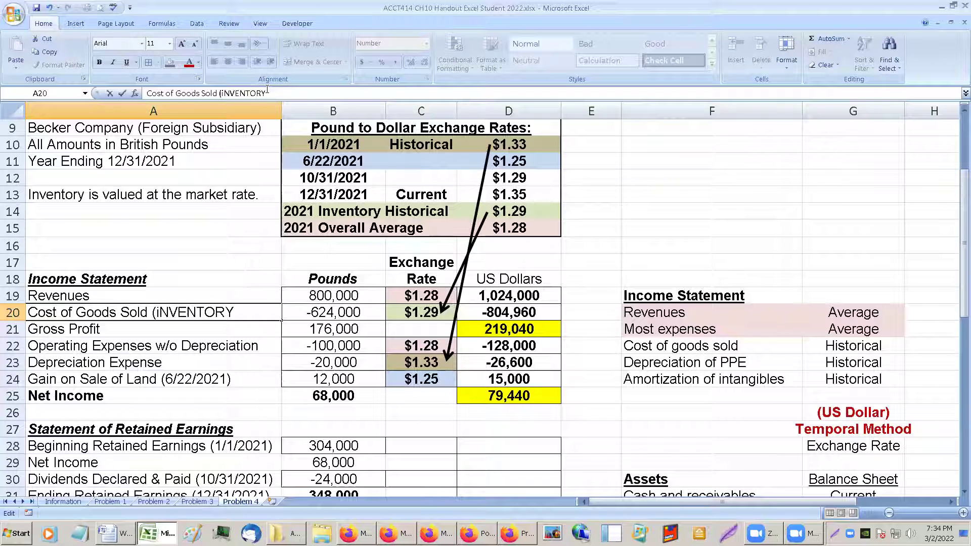
key(Return)
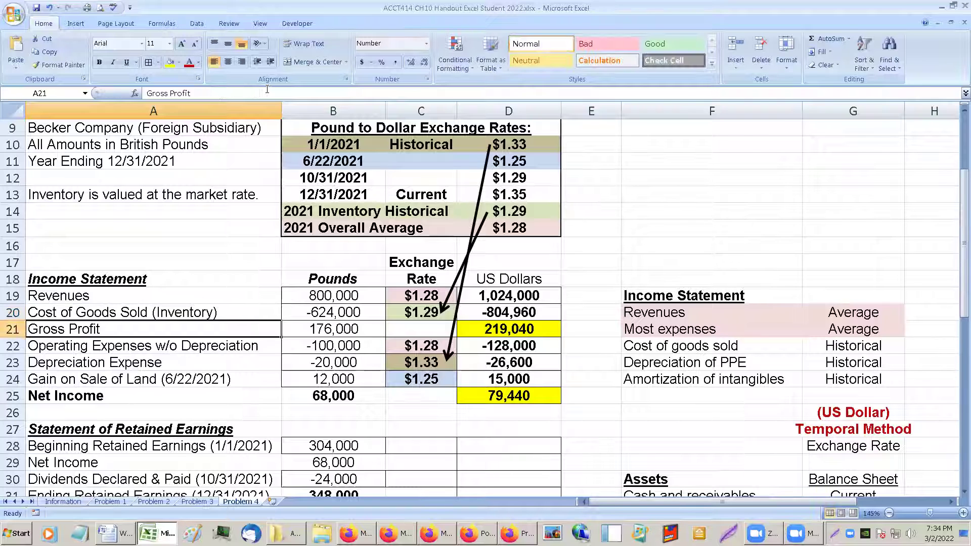
- Check the Cost of Goods Sold and Depreciation Expense rates in C20 and C23 against the exchange rate table, including the 1/1/2021 rate
key(Up)
click(403, 324)
click(404, 316)
click(410, 365)
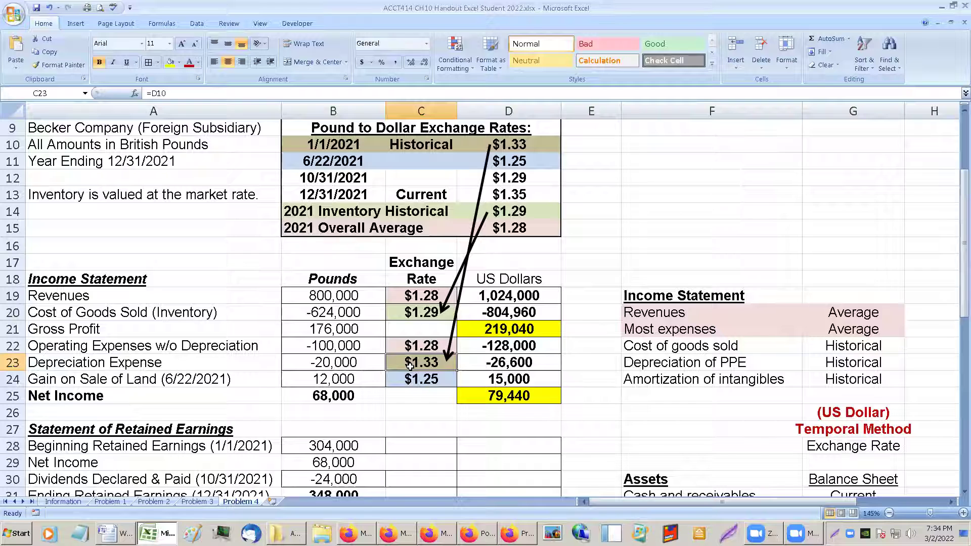
click(513, 145)
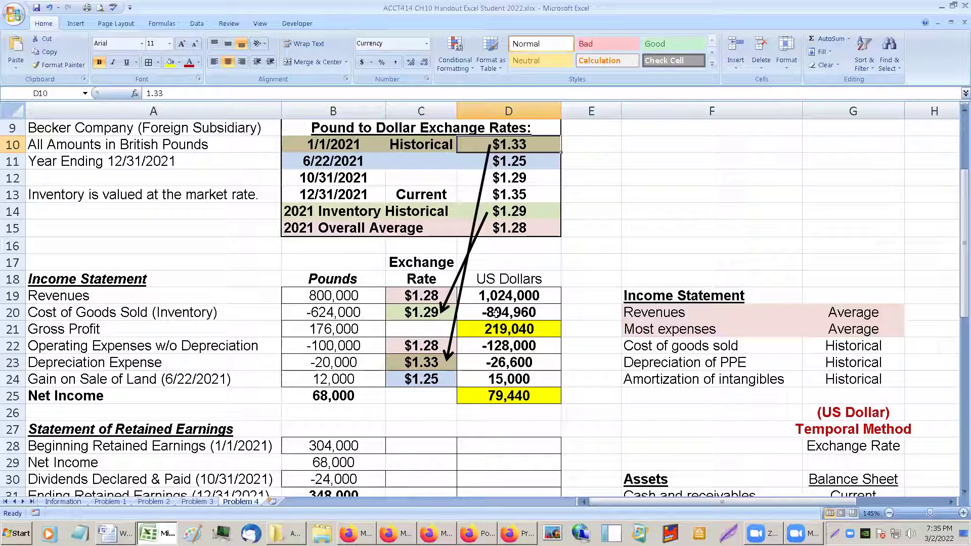
click(426, 361)
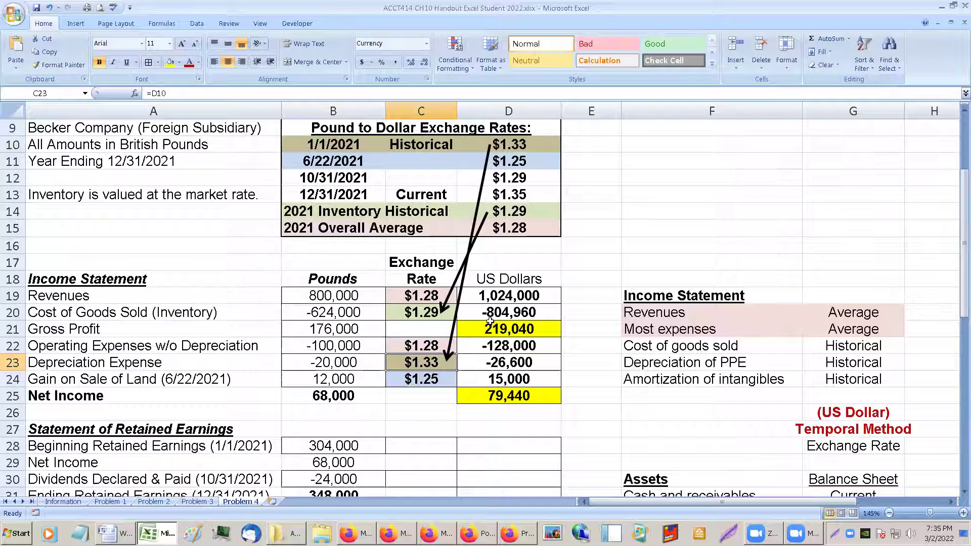
click(695, 194)
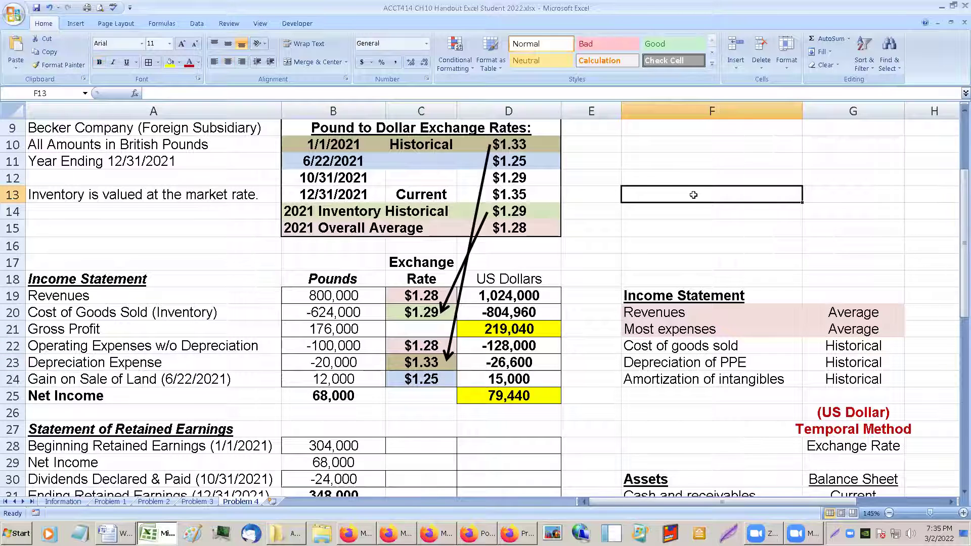
scroll(693, 196, down, 1)
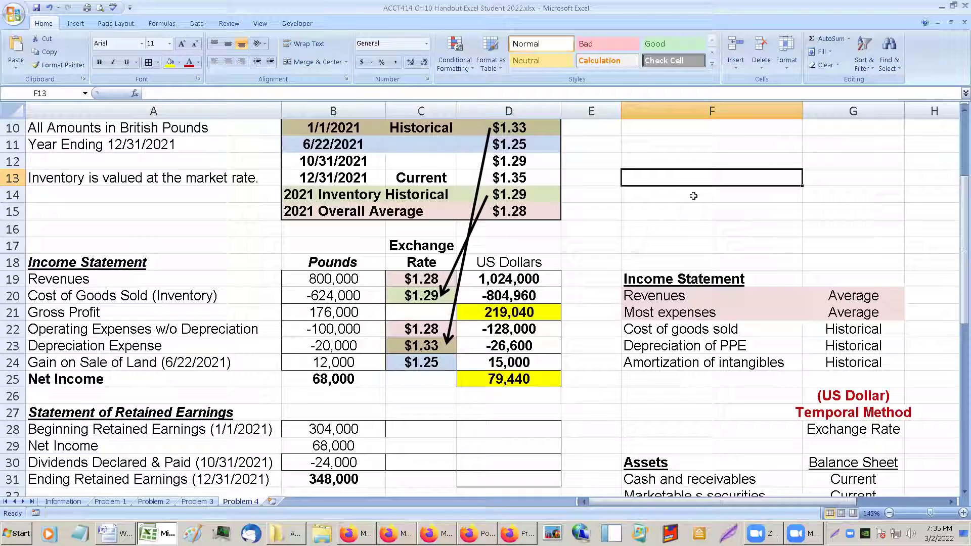
click(425, 432)
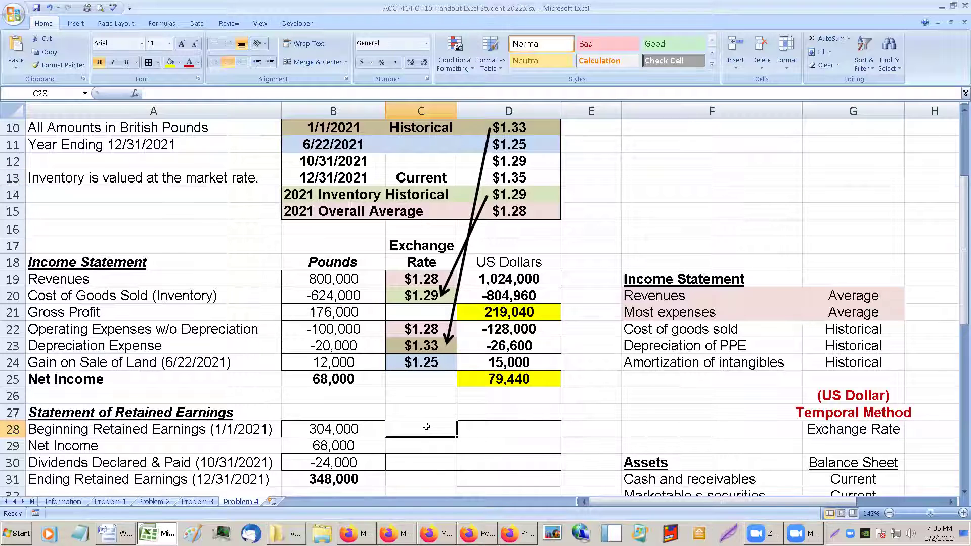
scroll(427, 426, up, 1)
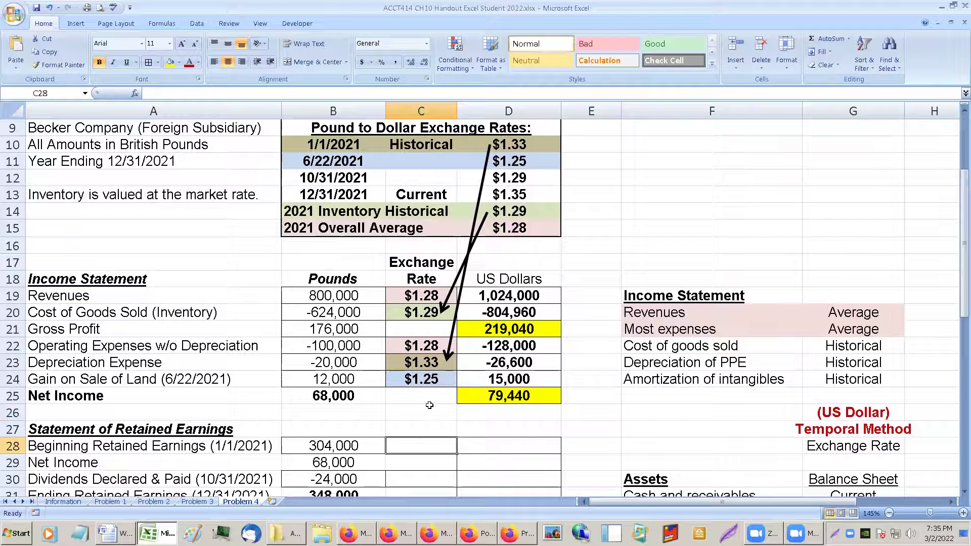
text(=)
click(440, 146)
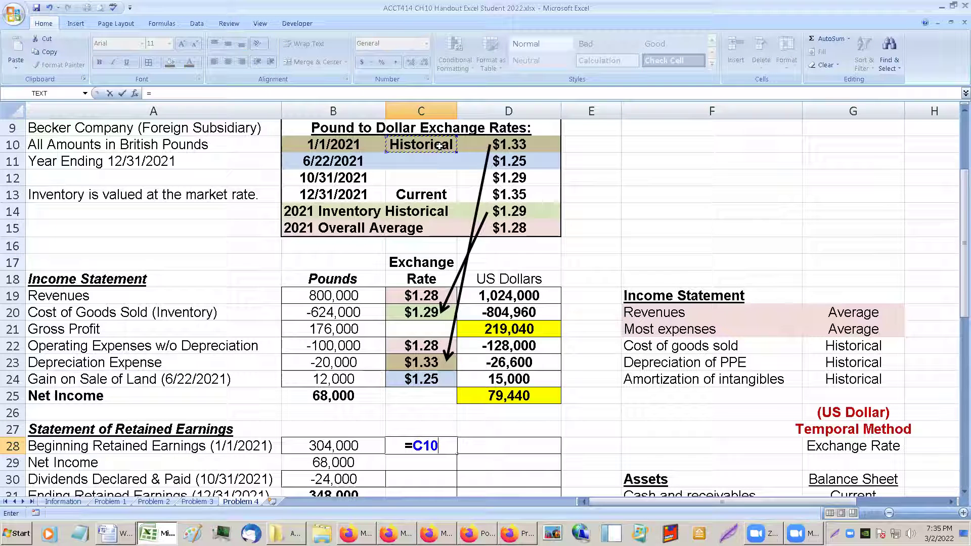
key(Return)
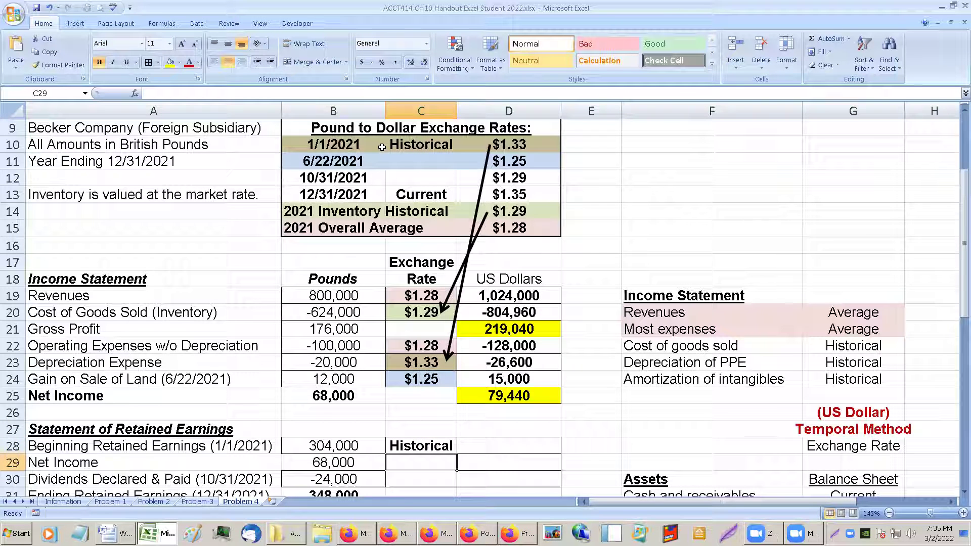
- Link the Beginning Retained Earnings exchange rate in C28 to the 1/1/2021 historical rate with =D10
click(414, 445)
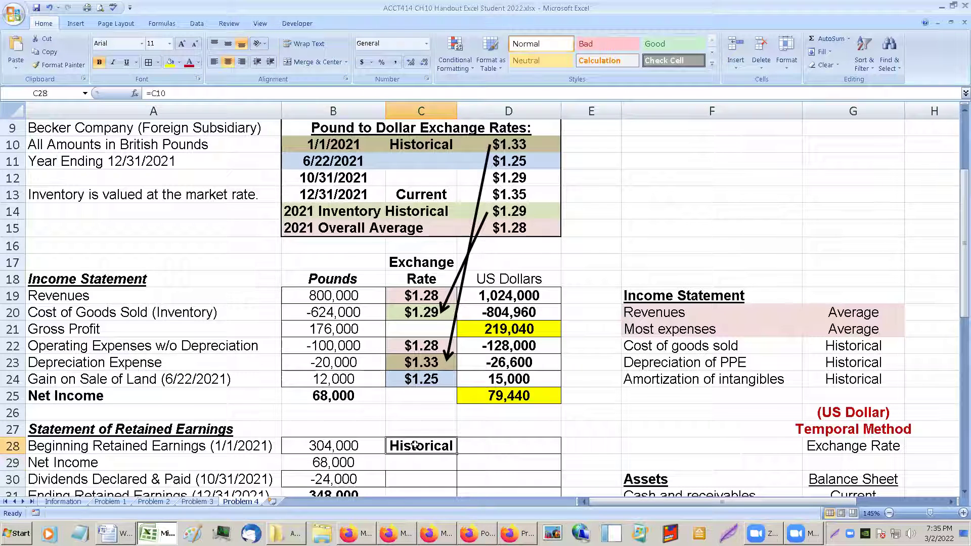
text(=)
click(503, 145)
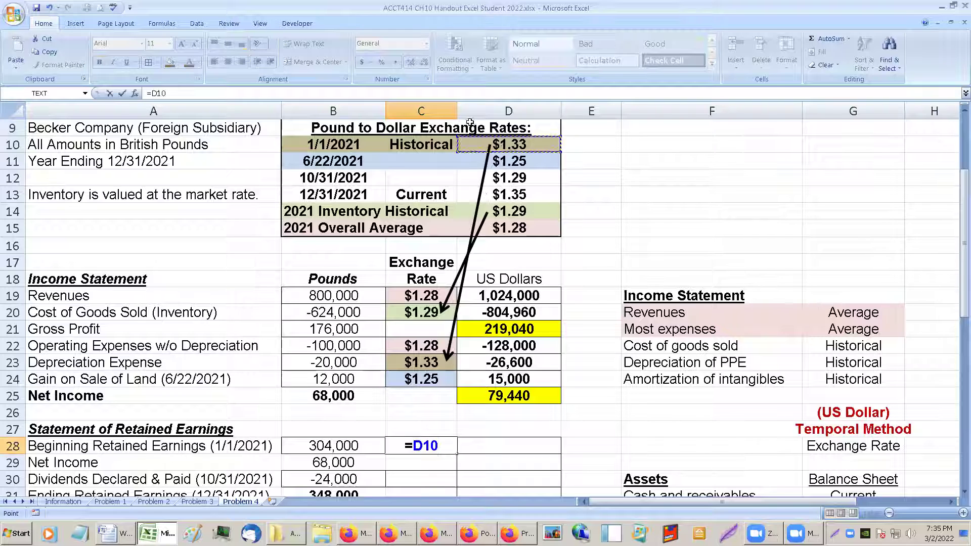
key(Return)
- Fill the Beginning Retained Earnings rate in C28 with the same tan colour as the 1/1/2021 historical rate row
click(390, 446)
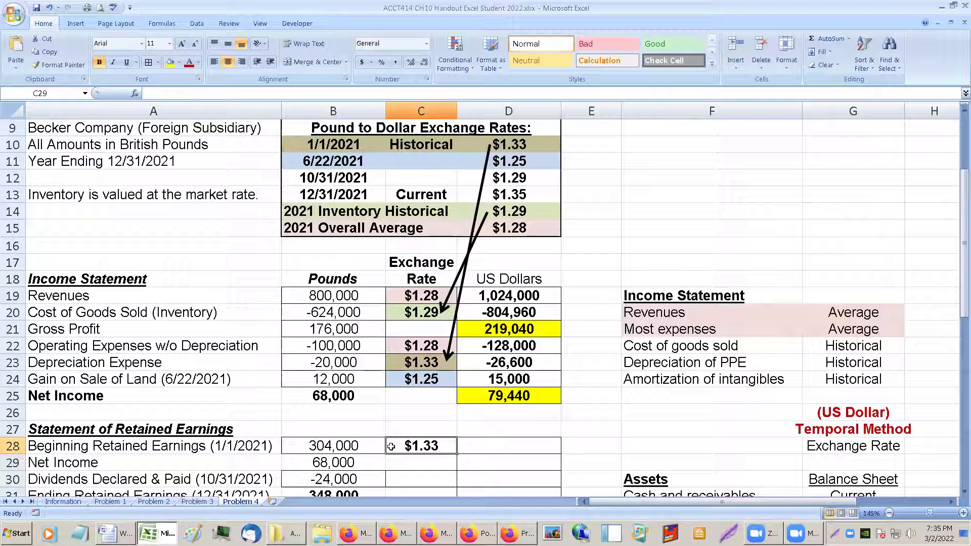
click(430, 137)
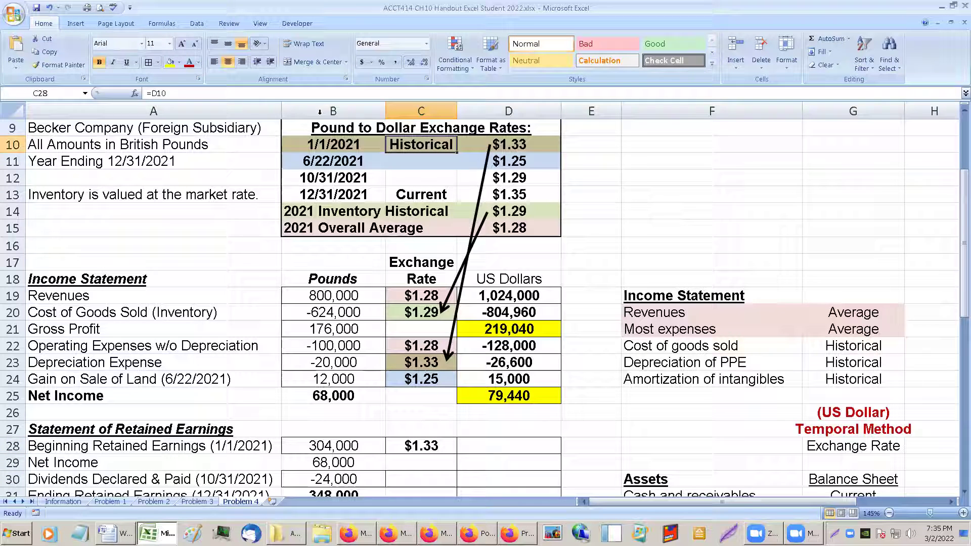
click(179, 62)
click(187, 105)
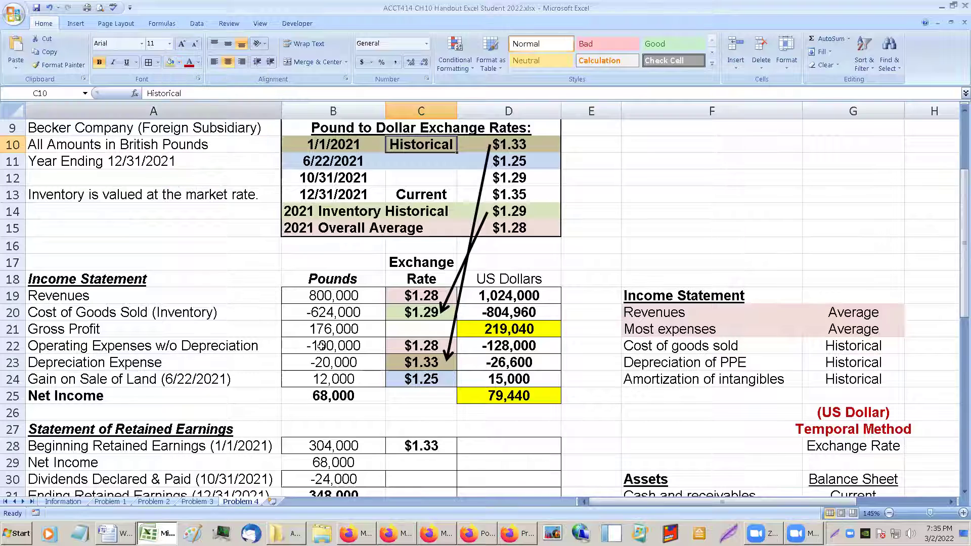
click(428, 449)
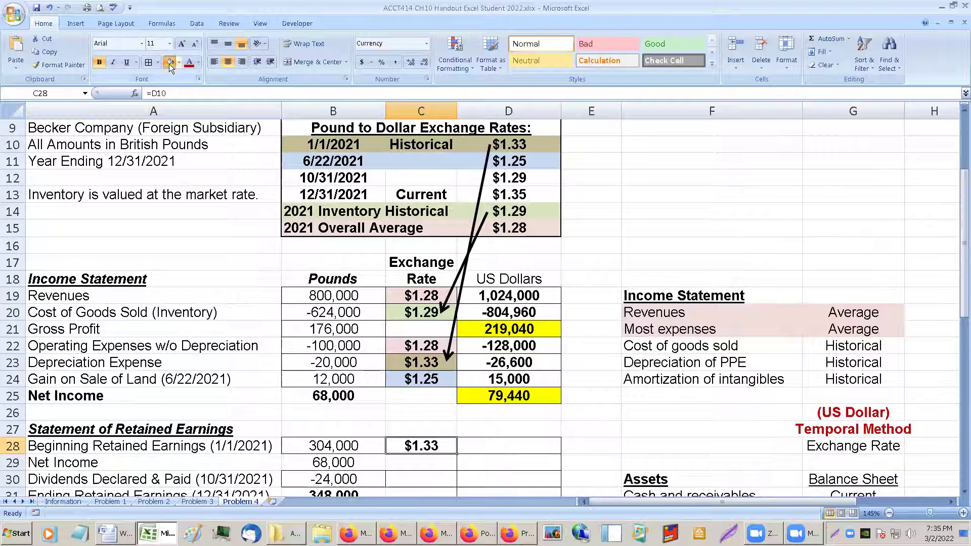
key(F4)
- Translate Beginning Retained Earnings to US dollars in D28 with =B28*C28
click(502, 447)
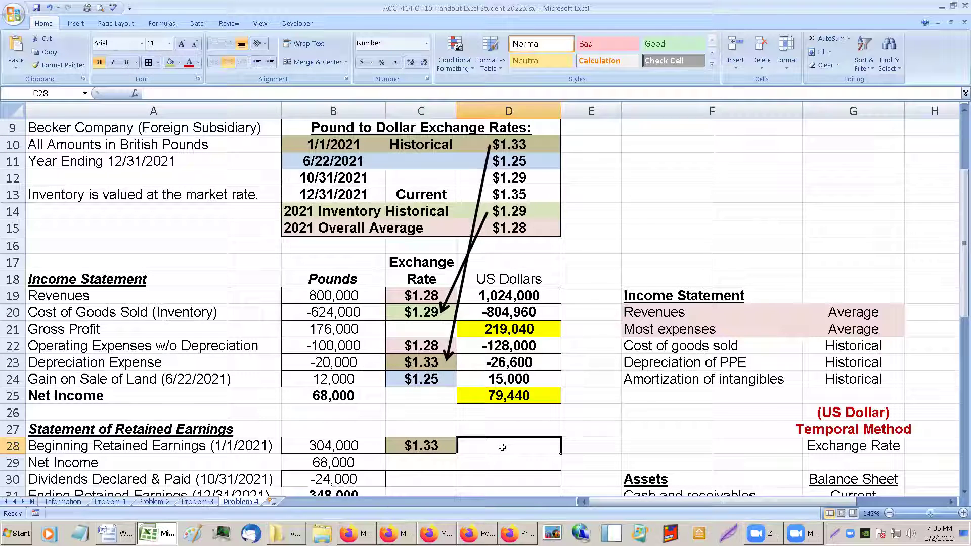
text(=)
key(Left)
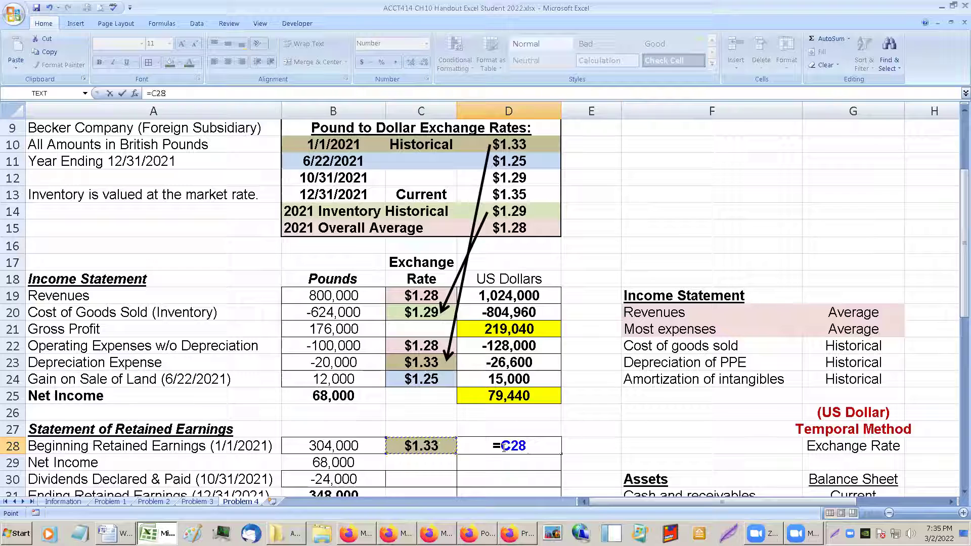
key(Left)
text(*)
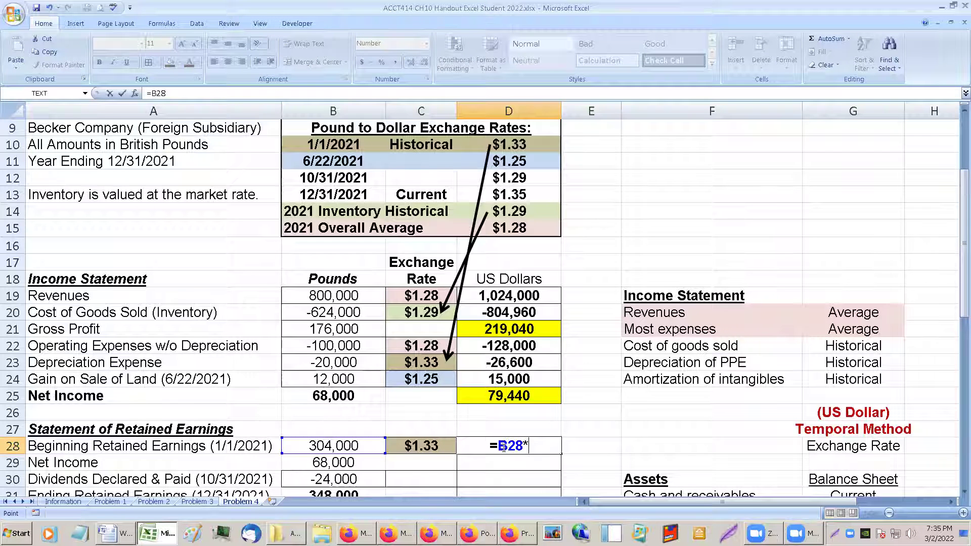
key(Left)
key(Return)
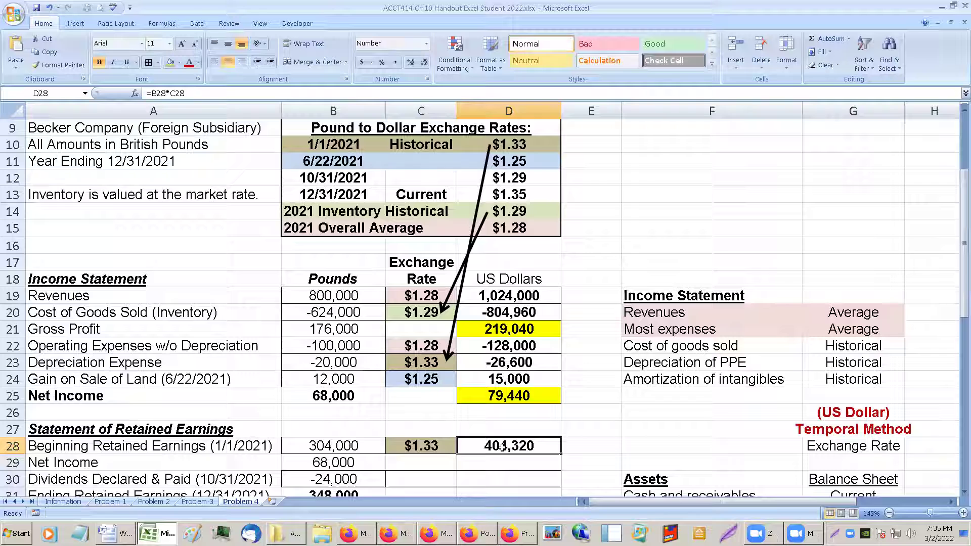
- Link the US dollar Net Income in D29 to the income statement with =D25 and fill the cell yellow
click(544, 469)
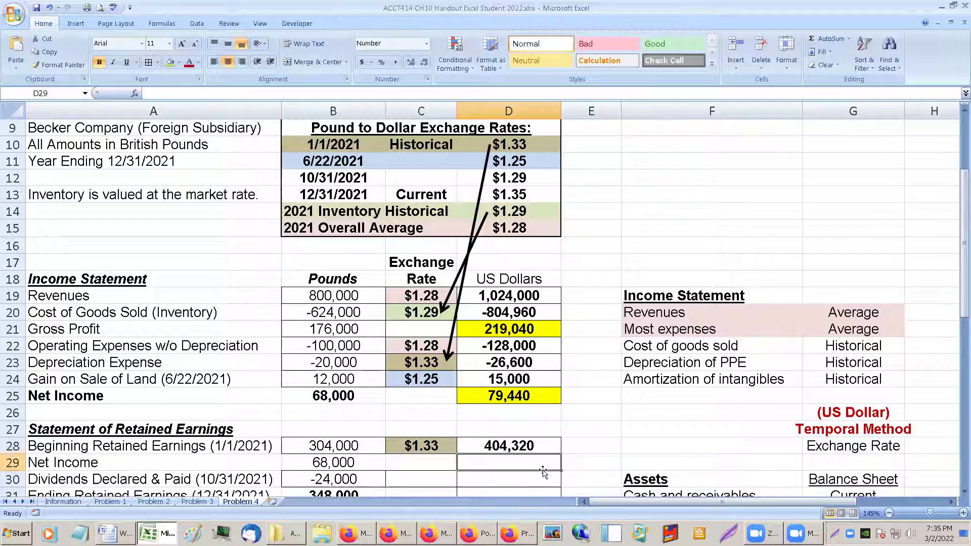
text(=)
click(526, 397)
key(Return)
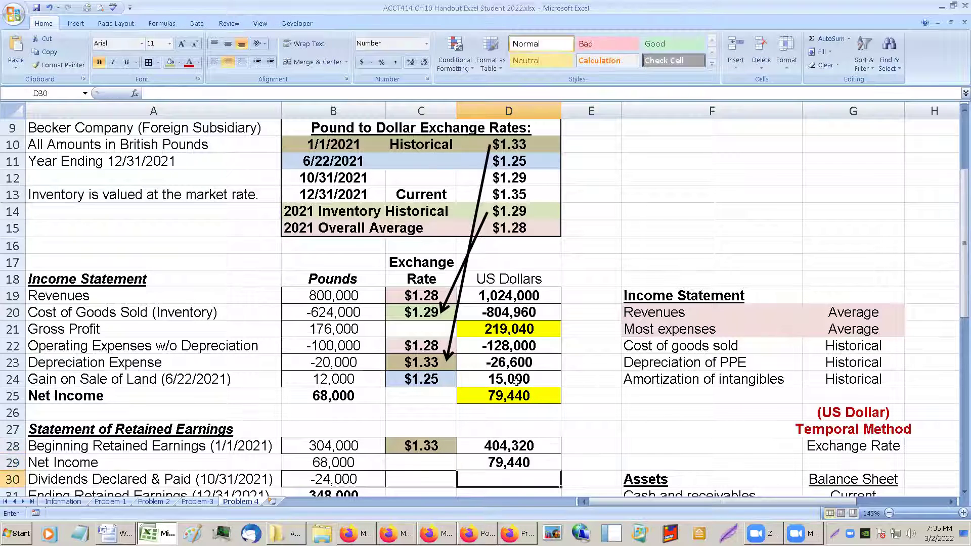
click(515, 465)
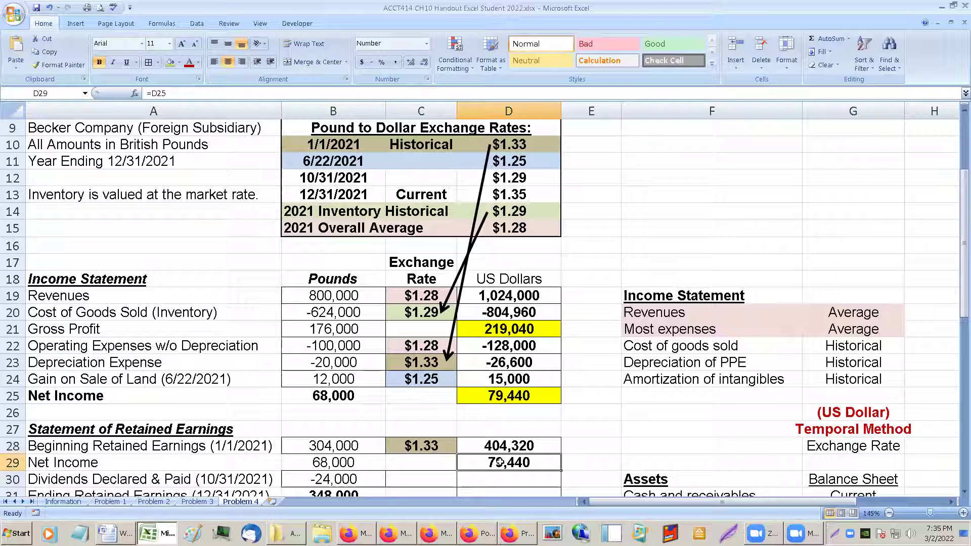
click(180, 60)
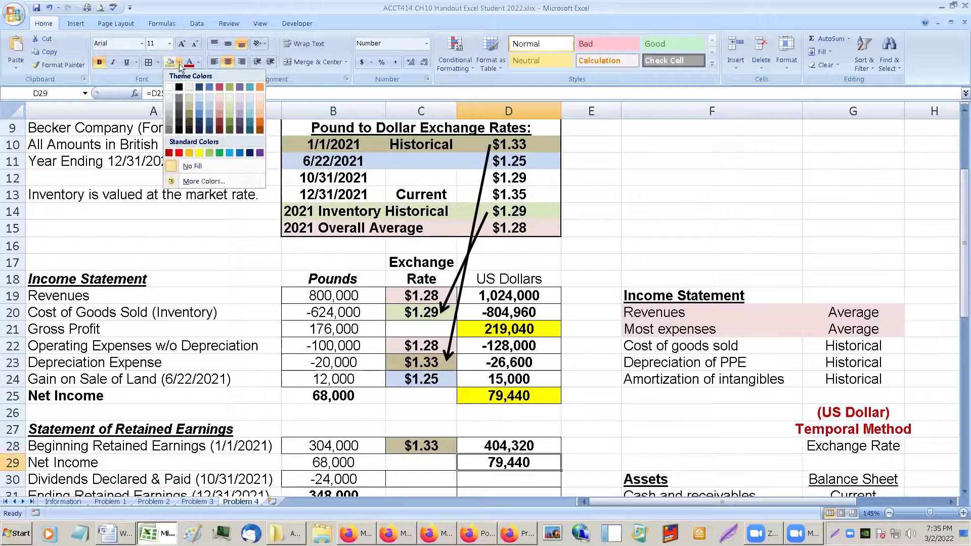
click(202, 154)
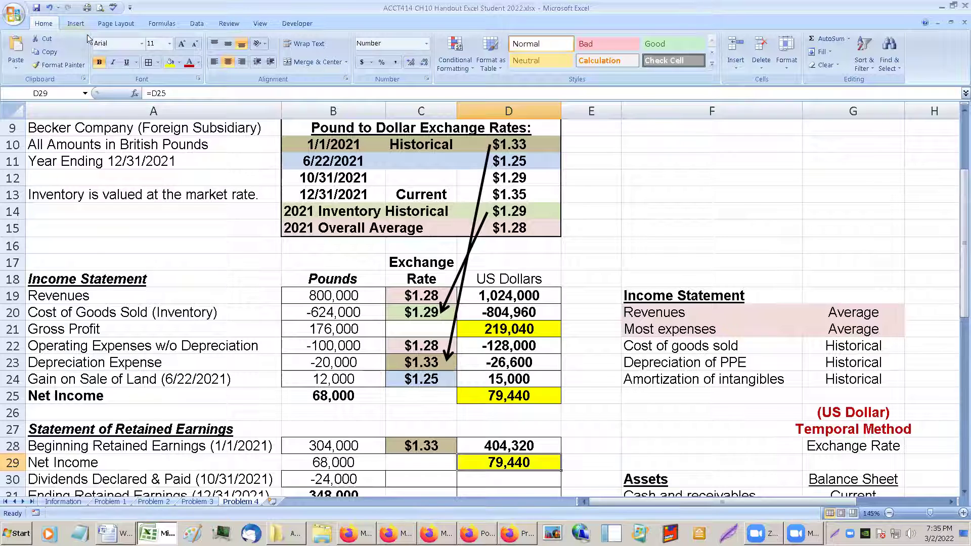
- Copy the black arrow and fit it to run from Net Income in D25 down to Net Income in D29
click(485, 169)
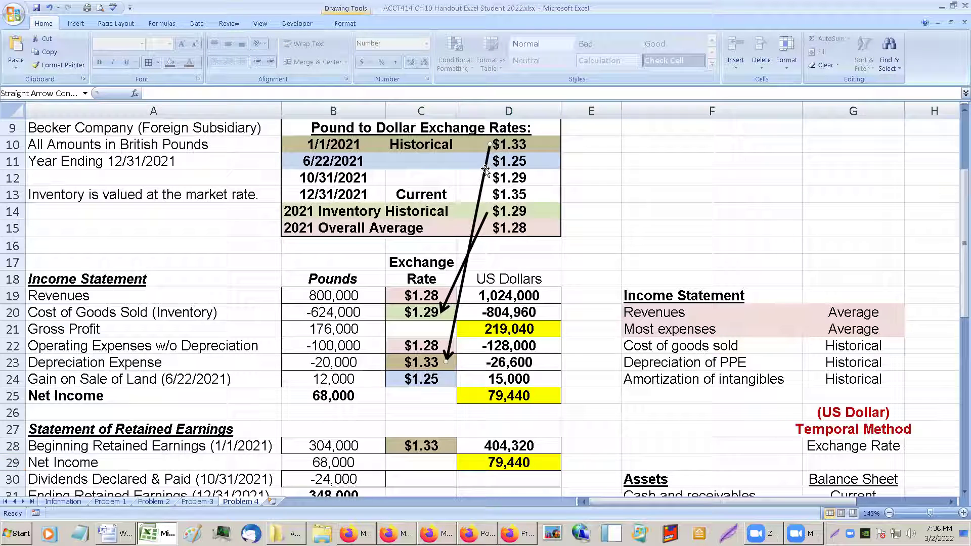
drag(488, 174, 544, 416)
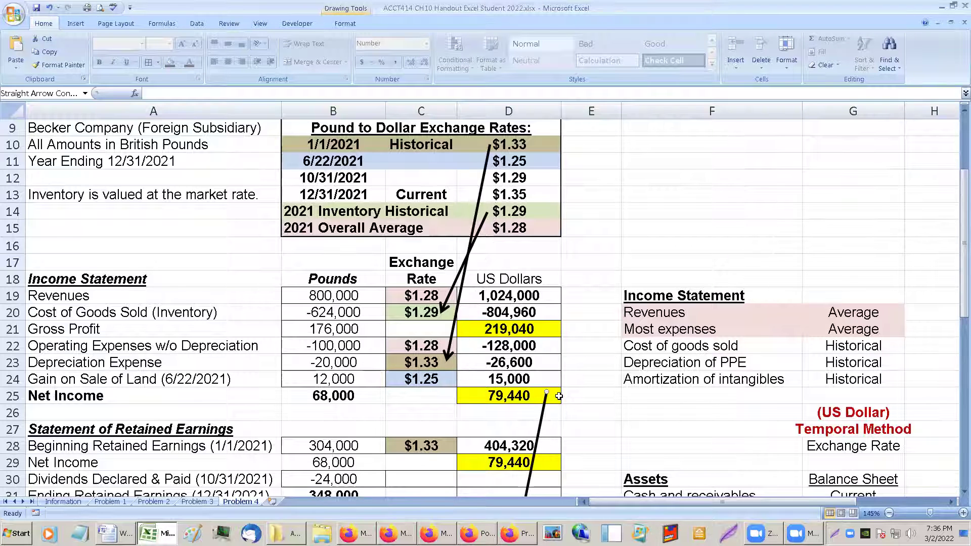
scroll(526, 450, down, 3)
drag(502, 458, 547, 311)
click(597, 296)
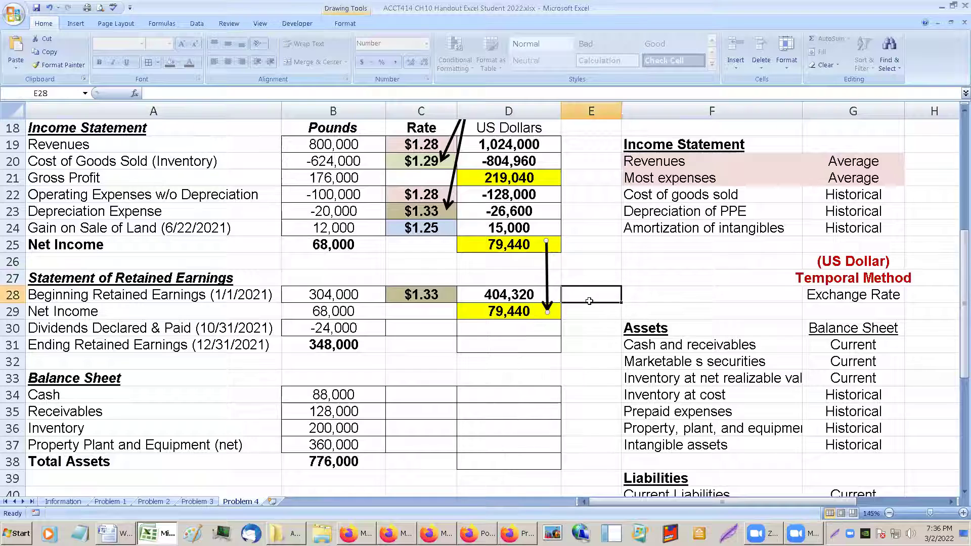
- Fill the 10/31/2021 exchange rate row, B12:D12, with light purple to match the dividend date
scroll(638, 312, up, 2)
scroll(638, 312, up, 1)
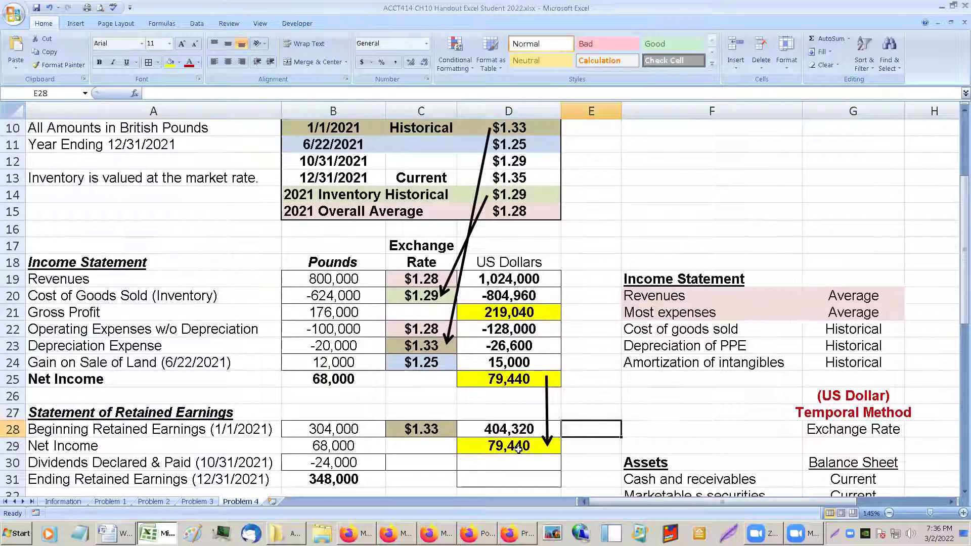
click(409, 464)
click(138, 460)
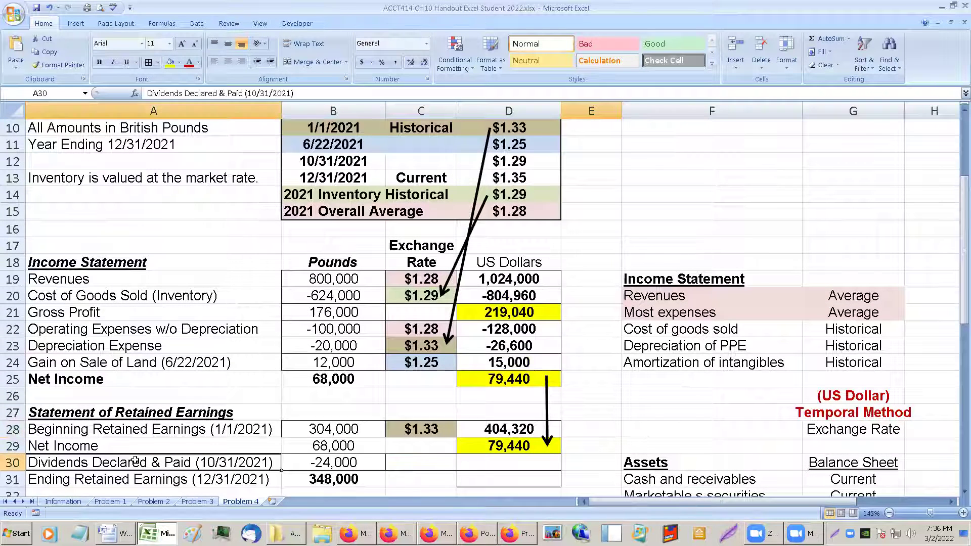
drag(334, 160, 478, 159)
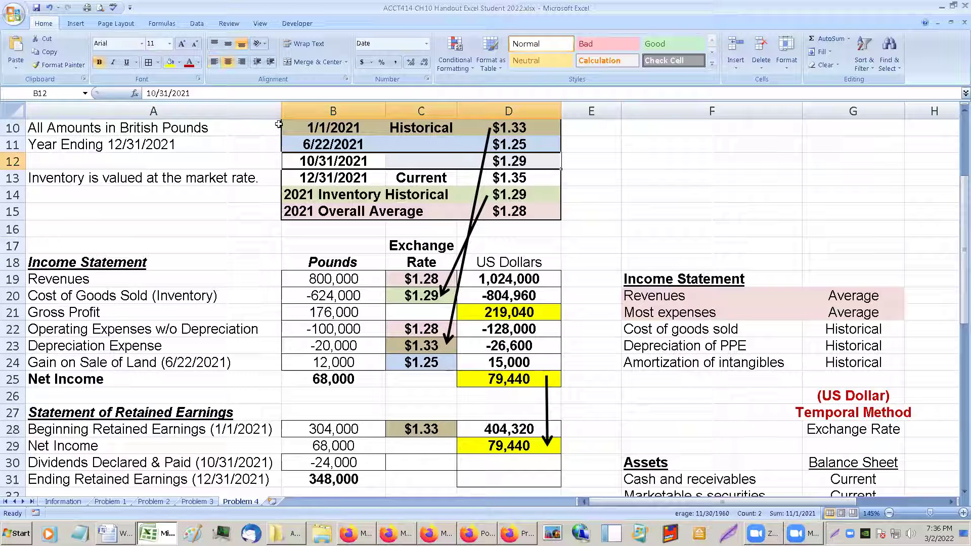
click(179, 62)
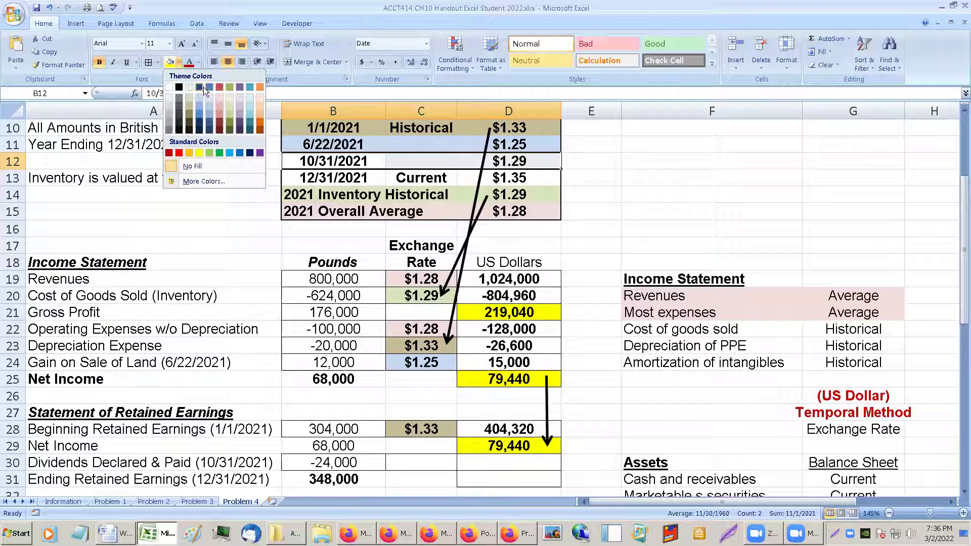
click(231, 103)
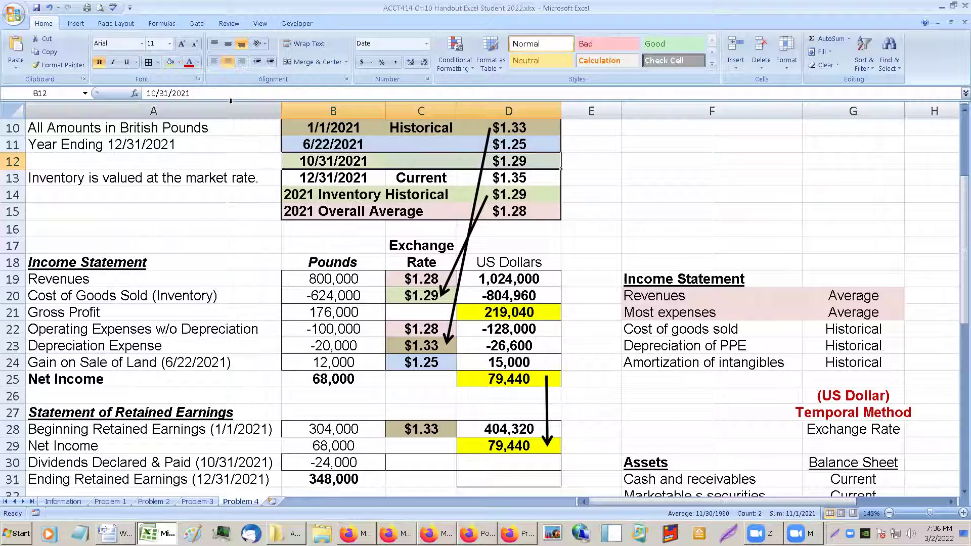
click(179, 62)
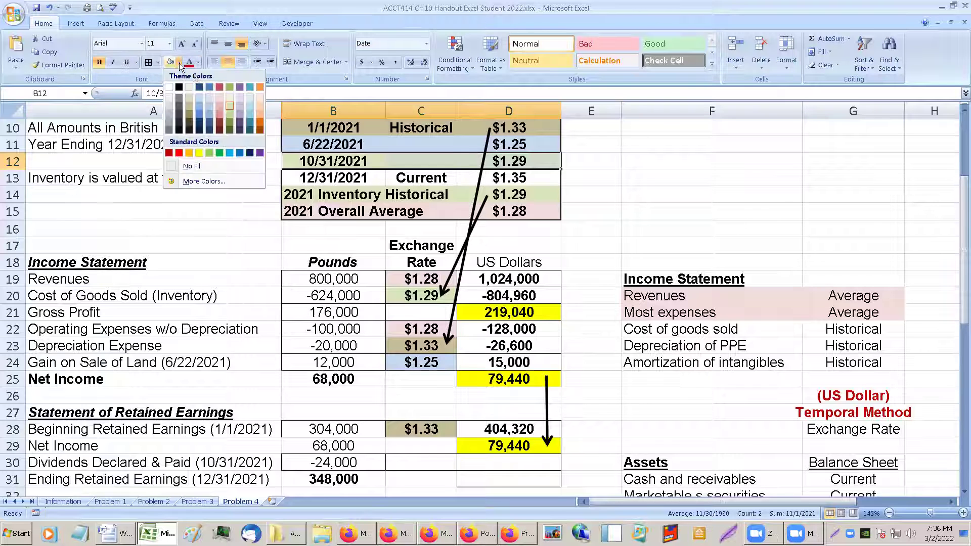
click(241, 103)
- Link the Dividends Declared & Paid rate in C30 to the 10/31/2021 rate with =D12 and fill it light purple
click(450, 214)
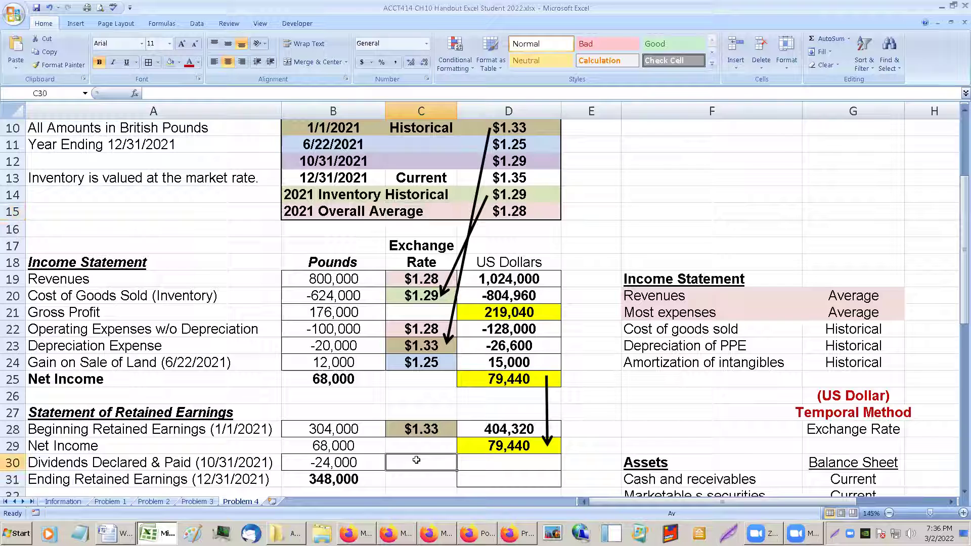
text(=)
click(504, 162)
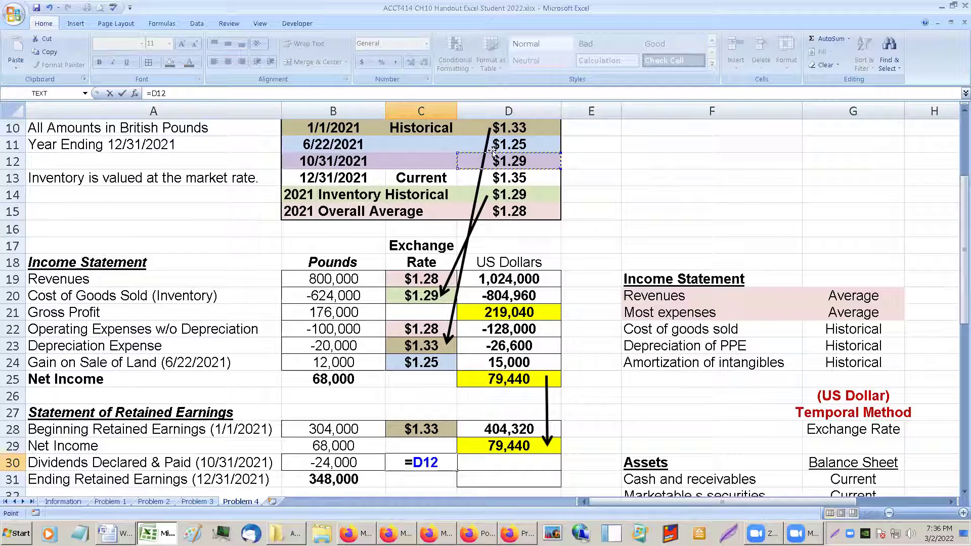
key(ctrl+Return)
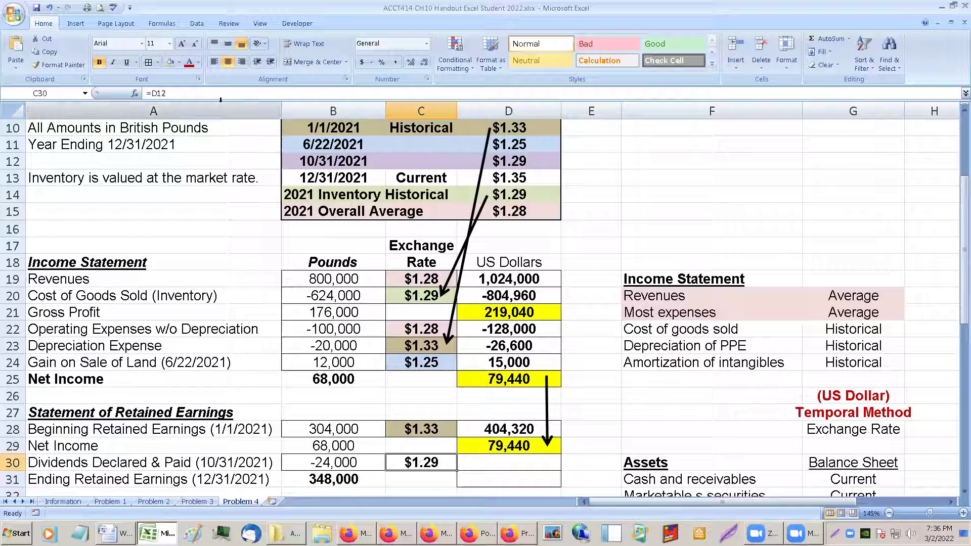
click(170, 61)
- Translate Dividends Declared & Paid to US dollars in D30 with =B30*C30
click(501, 461)
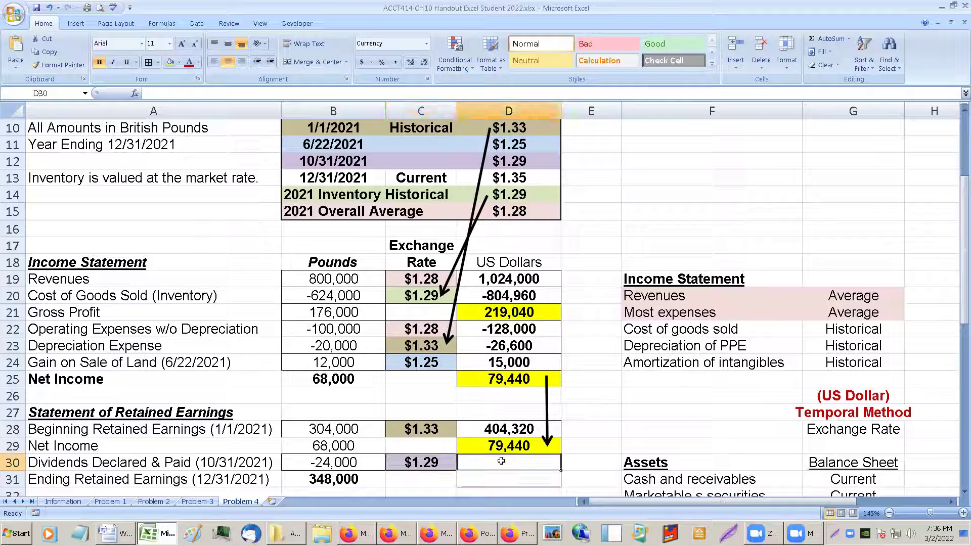
text(=)
click(345, 464)
text(*)
click(419, 462)
- Try to total Ending Retained Earnings in D31 from only the Net Income and Dividends rows, and clear the result
drag(491, 448, 495, 483)
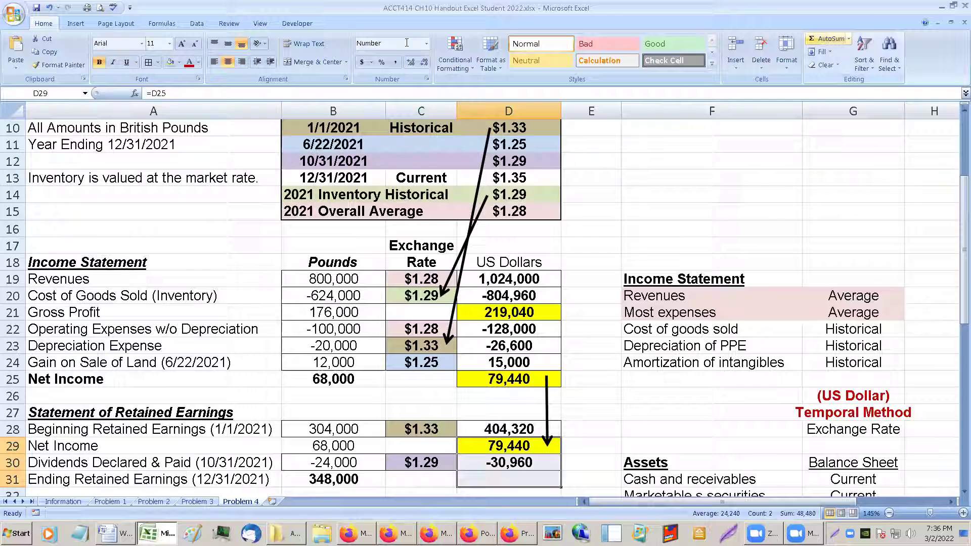
click(827, 38)
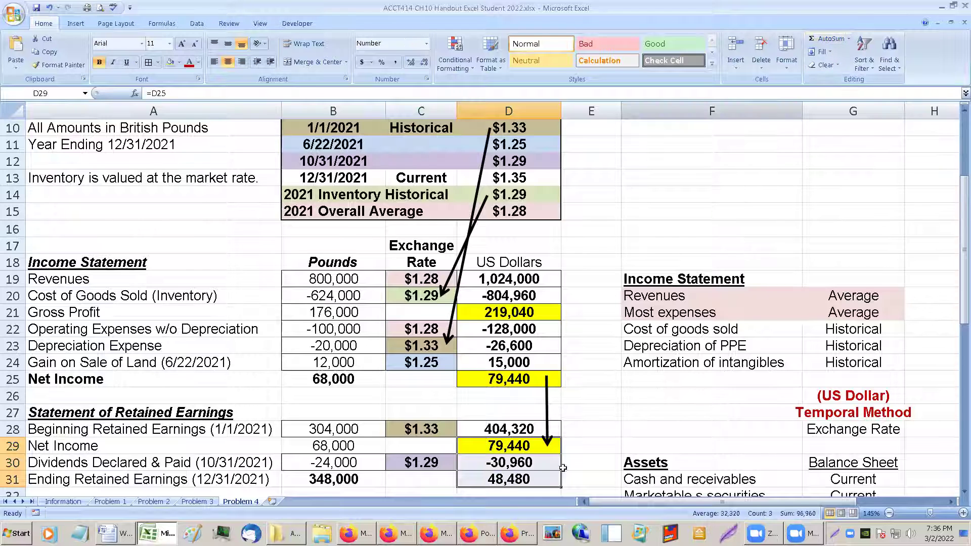
click(512, 480)
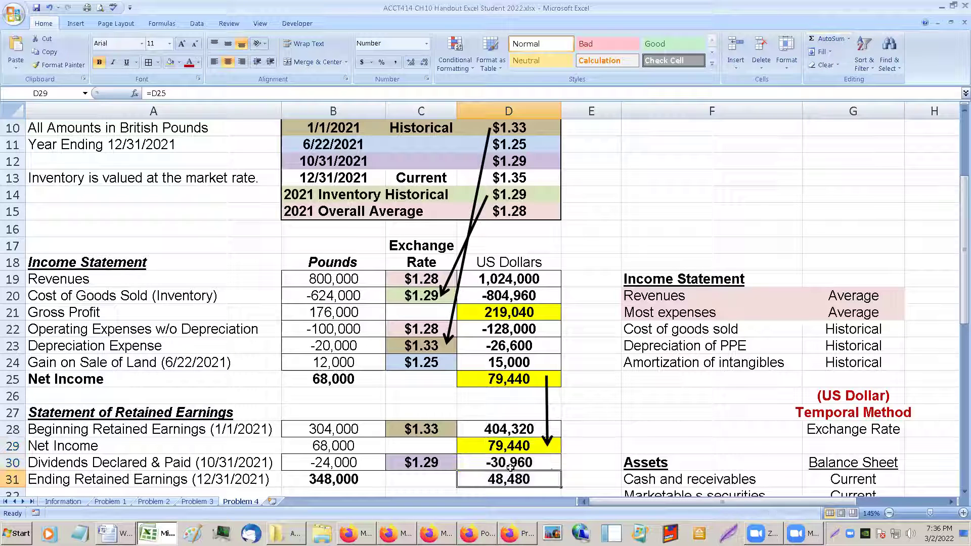
click(498, 431)
key(Delete)
- Sum D28:D30 into Ending Retained Earnings in D31 and fill the cell light aqua
drag(498, 429, 501, 480)
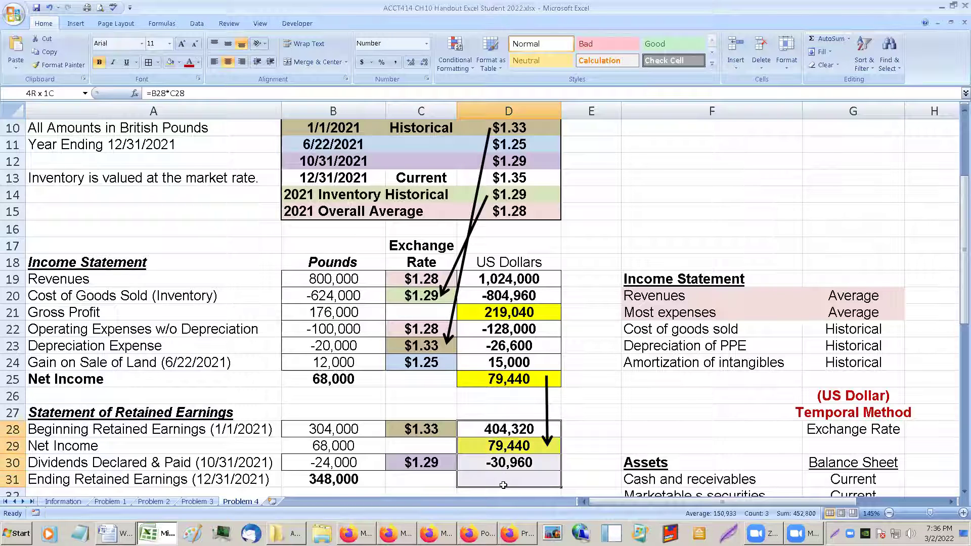
click(824, 38)
click(527, 378)
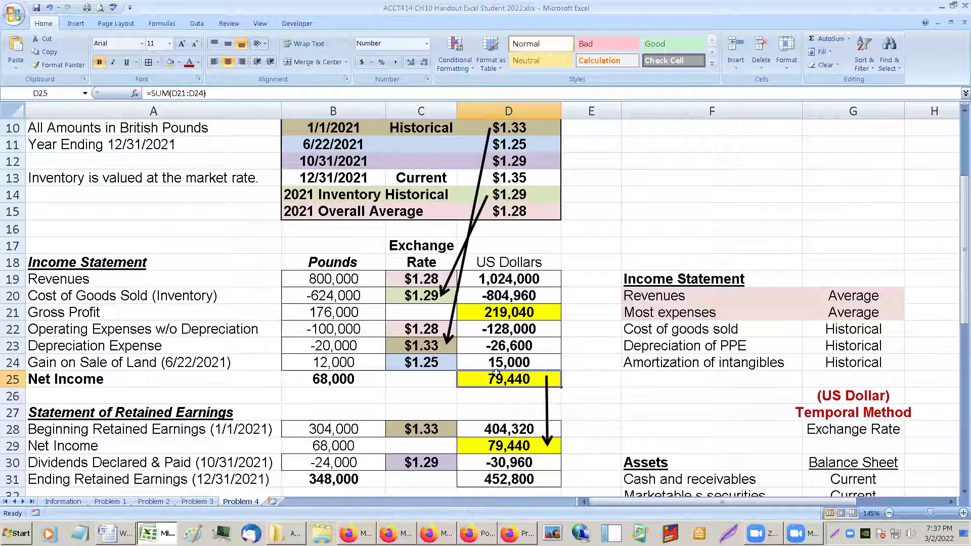
click(517, 479)
scroll(517, 478, down, 2)
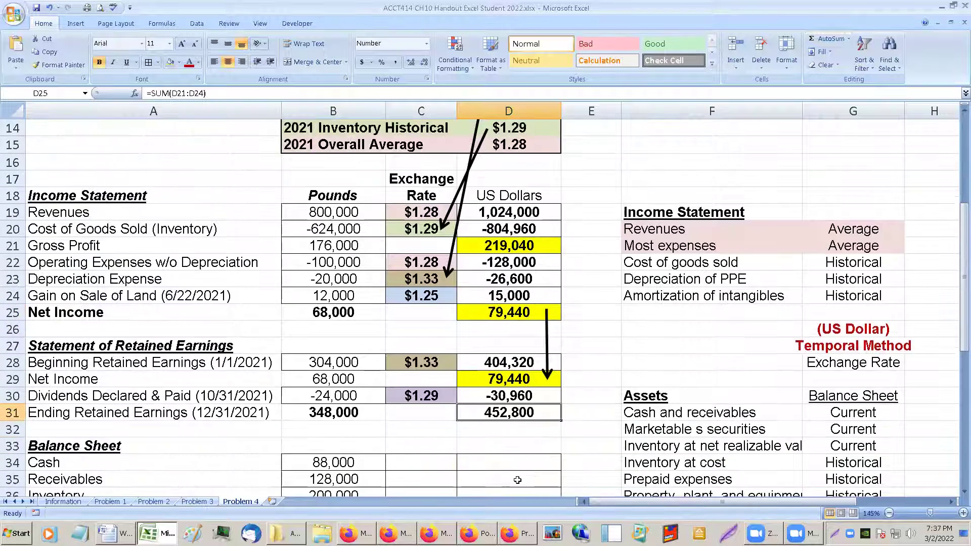
scroll(509, 461, up, 1)
scroll(517, 455, up, 1)
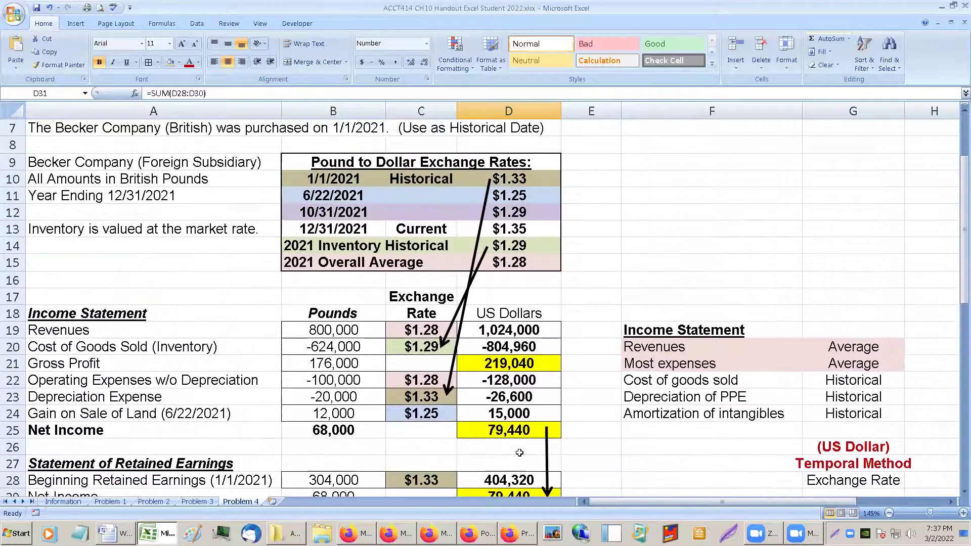
scroll(520, 452, down, 2)
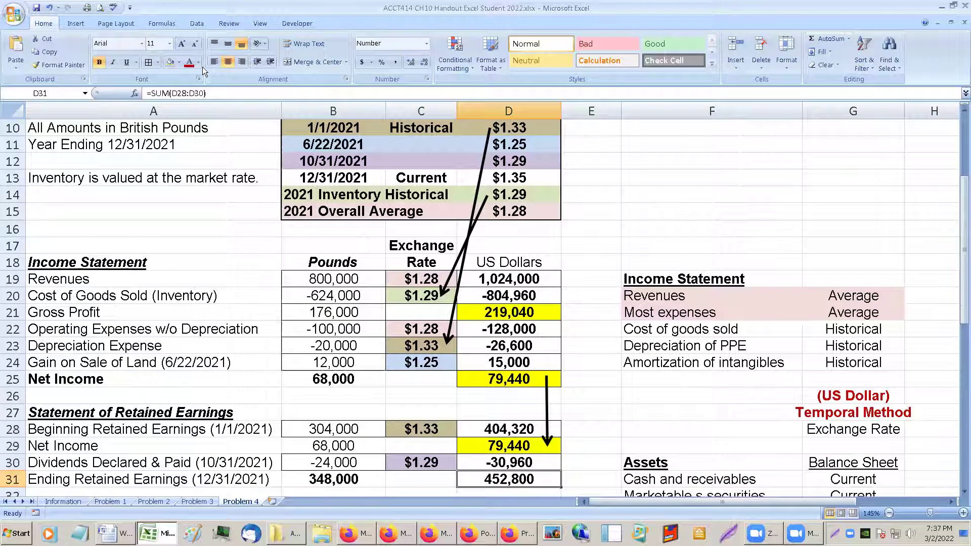
click(180, 62)
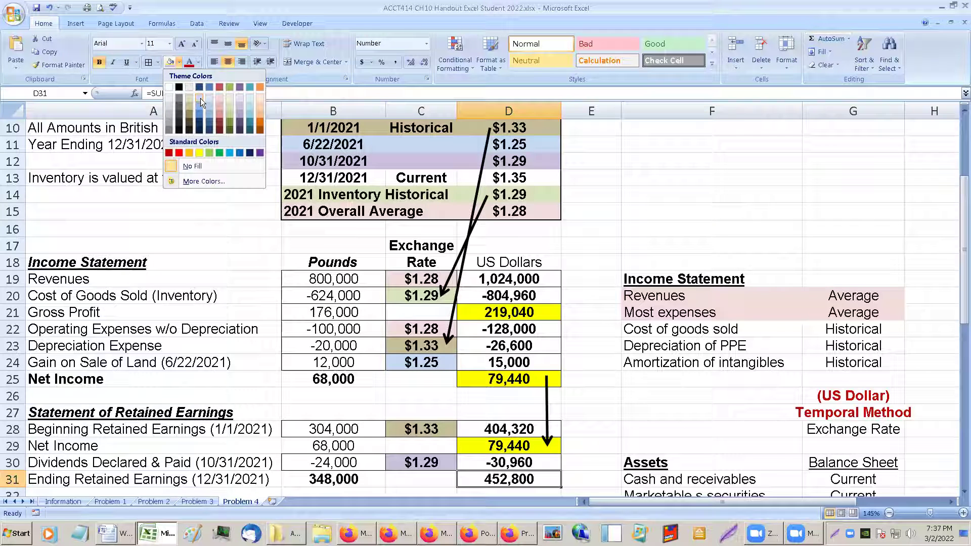
click(247, 109)
- Review the balance sheet asset rows and their empty exchange rate cells against the exchange rate list
click(418, 360)
scroll(418, 360, down, 1)
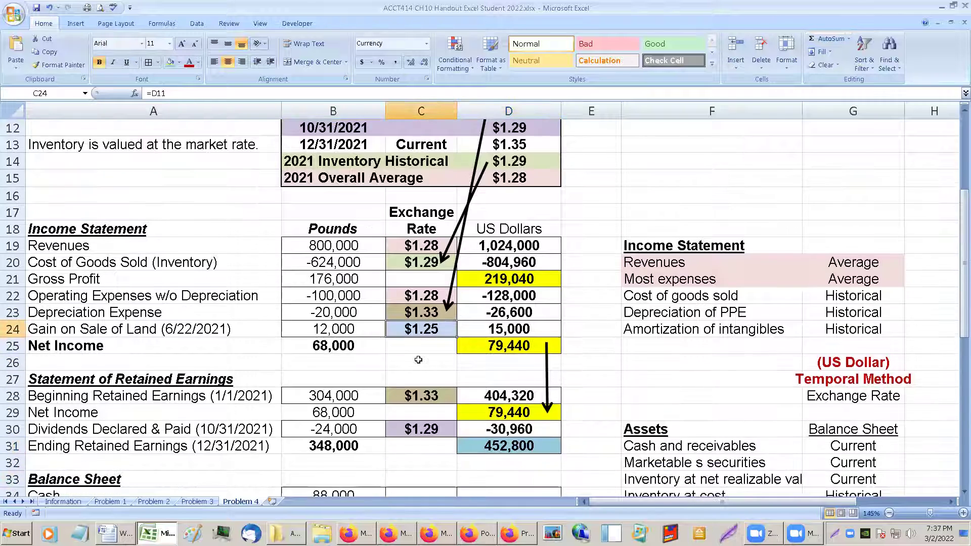
scroll(418, 360, down, 1)
scroll(430, 405, down, 2)
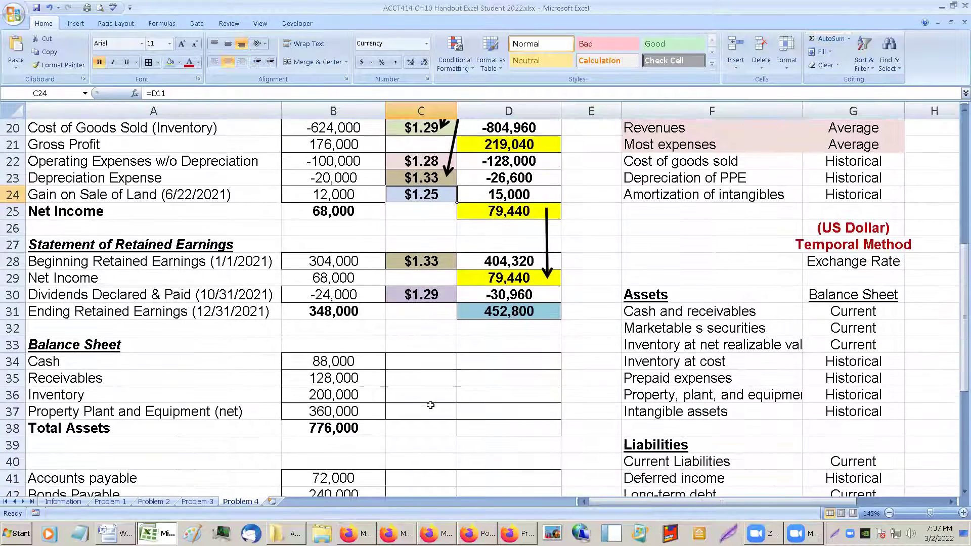
click(393, 357)
click(403, 373)
click(408, 393)
scroll(373, 368, up, 3)
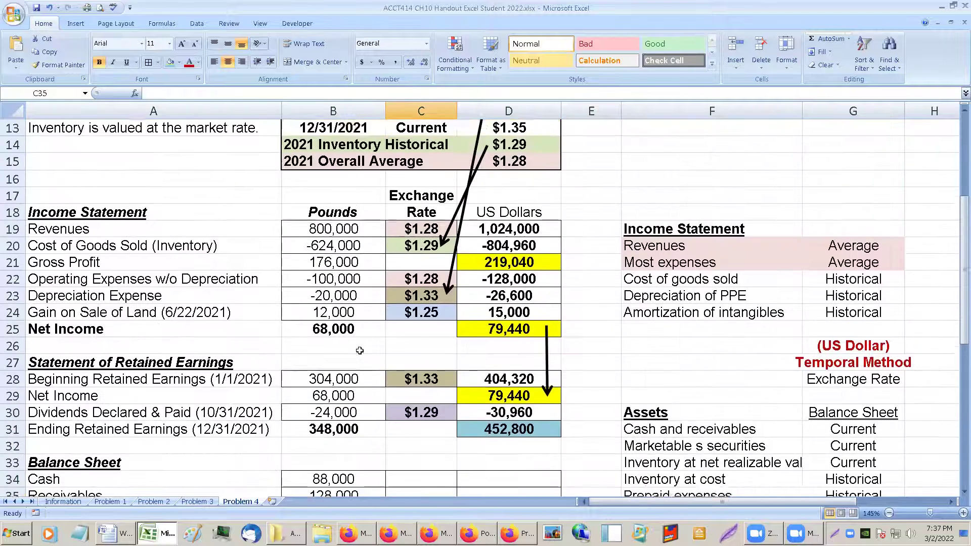
- Fill the 12/31/2021 Current rate row in B13:D13 and the inventory market rate note in A13 light orange
click(60, 159)
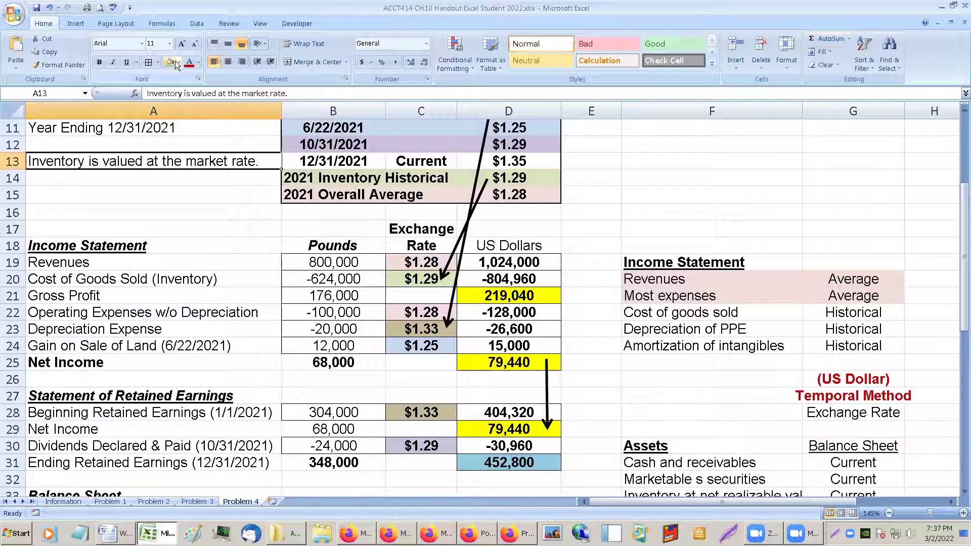
drag(310, 155, 527, 160)
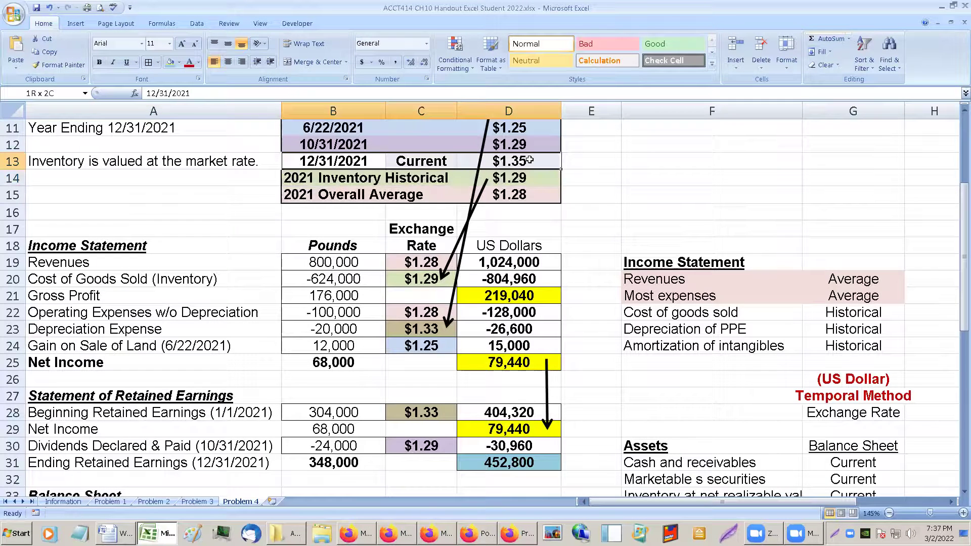
click(180, 62)
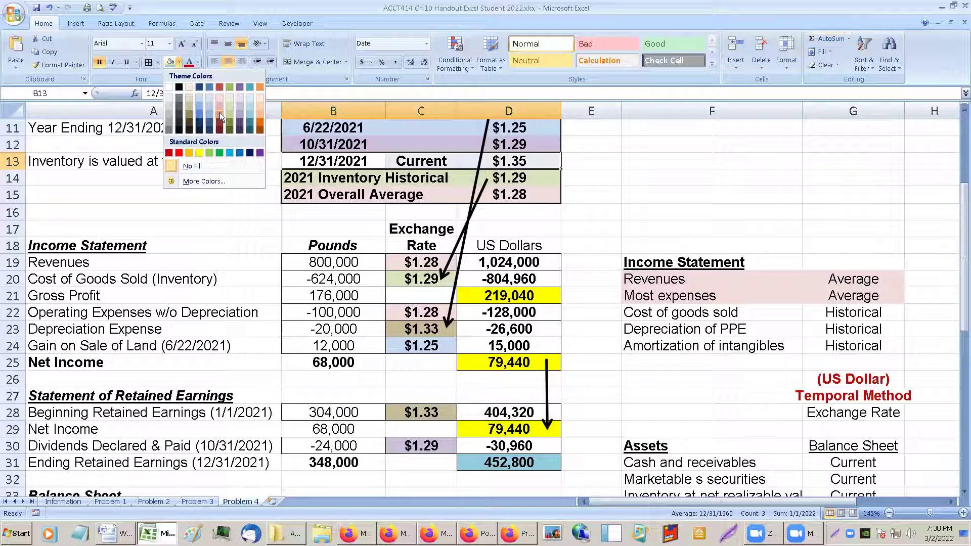
click(261, 106)
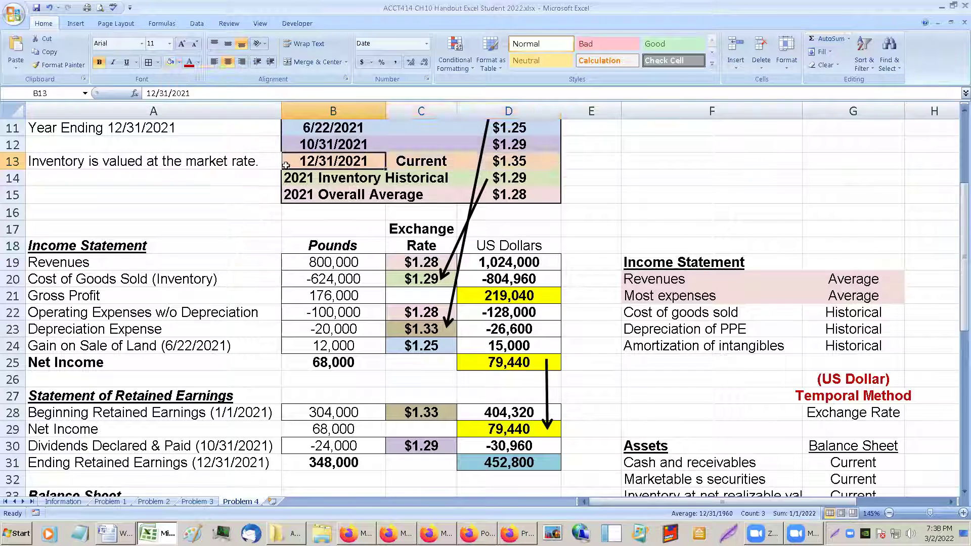
click(96, 167)
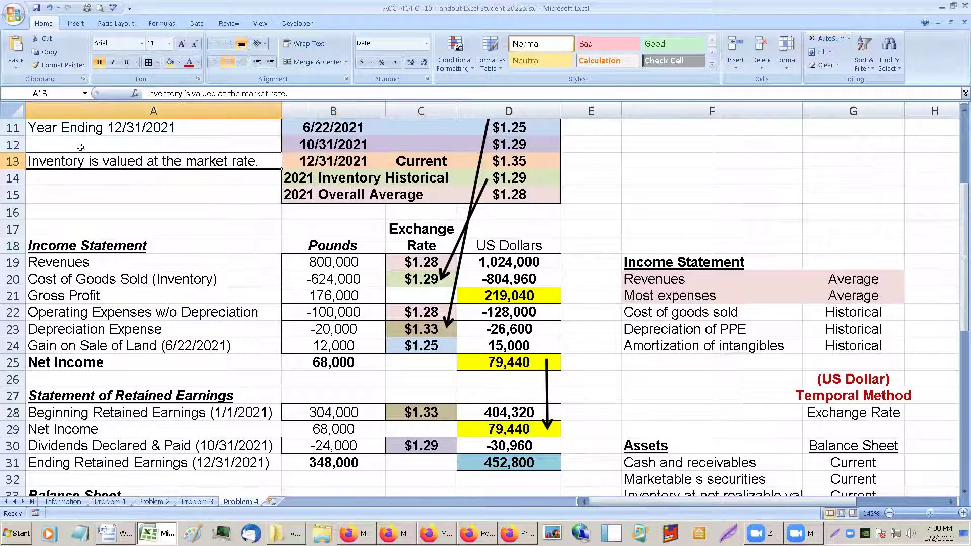
click(171, 62)
click(188, 178)
click(333, 162)
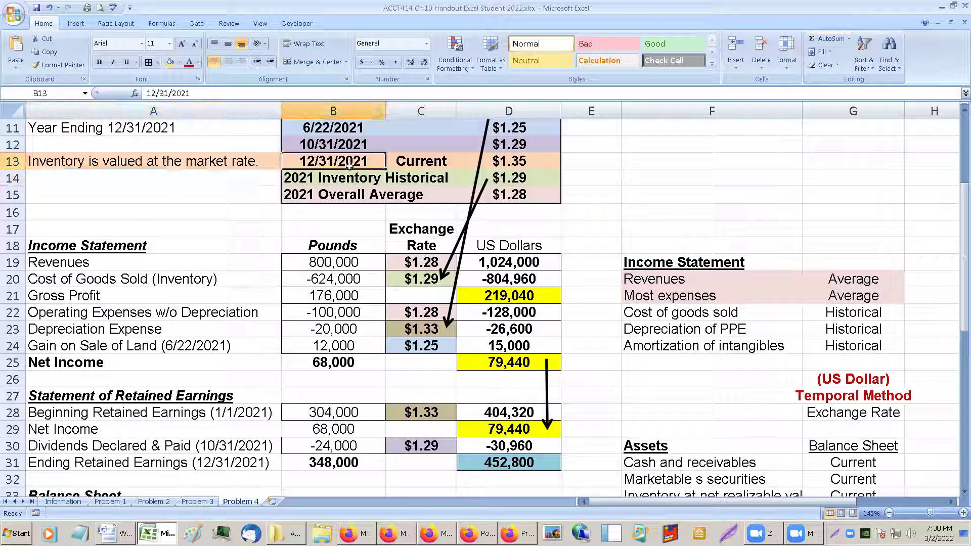
click(511, 163)
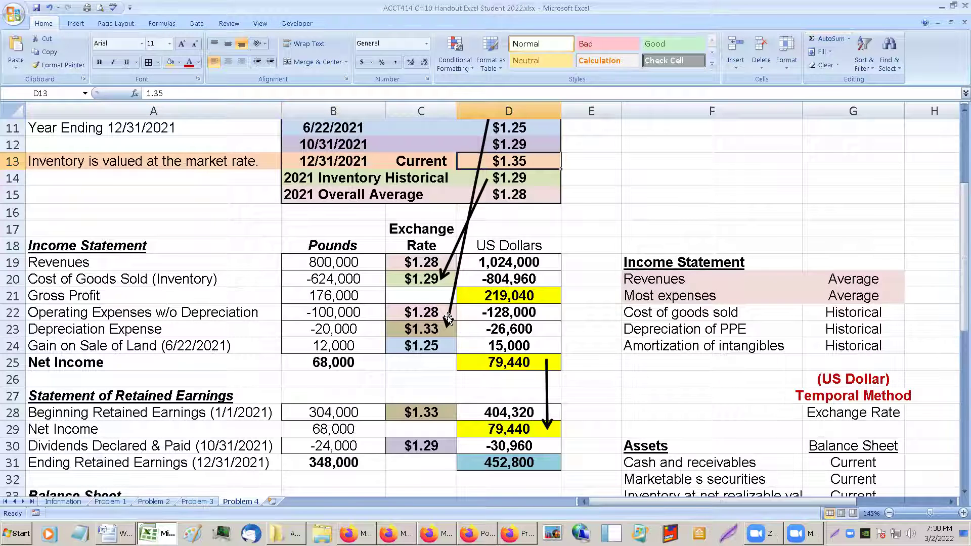
- Fill the "Inventory at net realizable value" row in F33:G33 of the Temporal Method guide light orange
scroll(448, 317, down, 3)
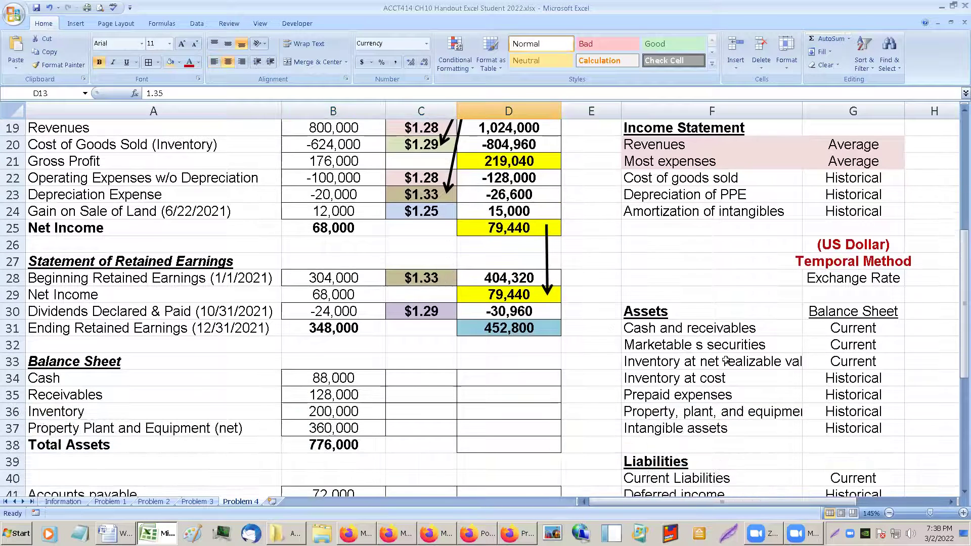
drag(666, 361, 829, 361)
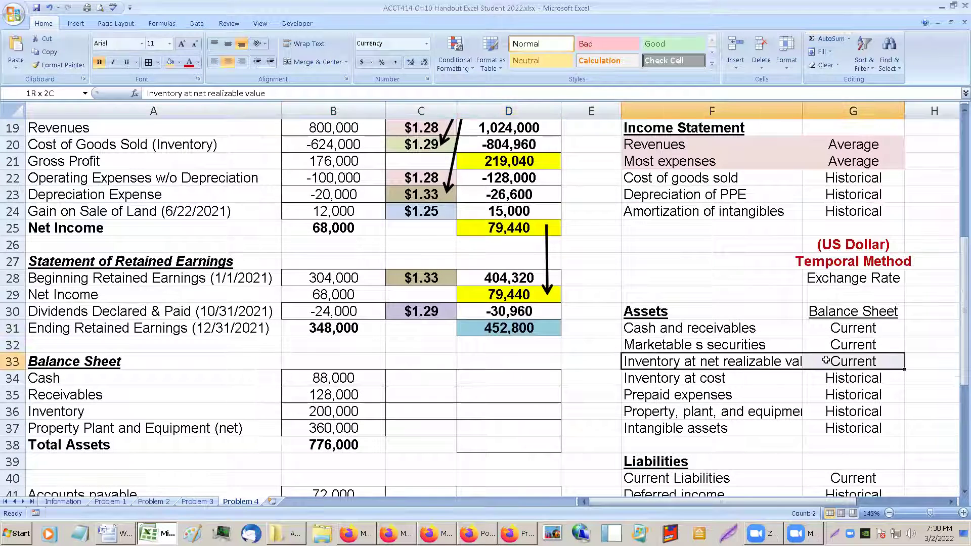
click(172, 62)
click(392, 394)
- Link the Cash exchange rate in C34 to the 12/31/2021 Current rate with =D13
click(403, 376)
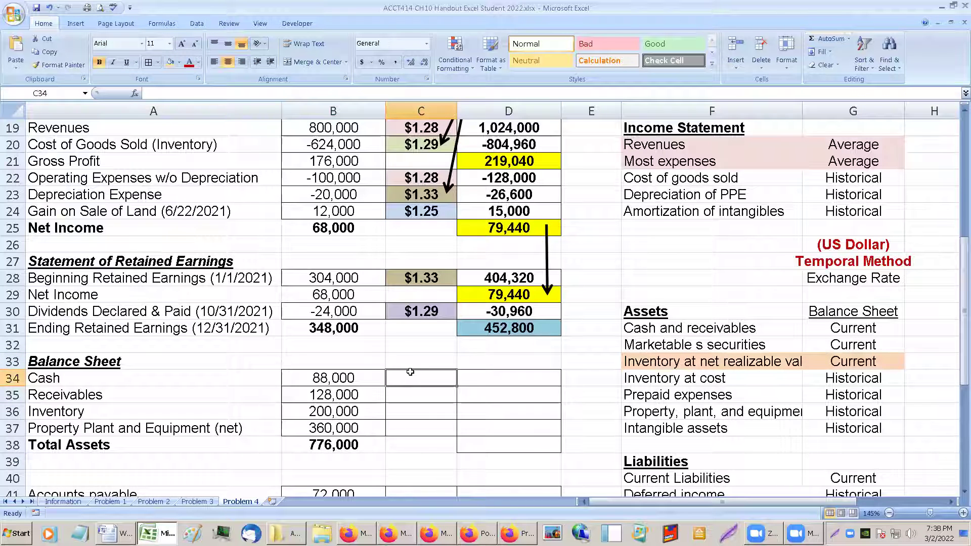
scroll(407, 382, up, 3)
scroll(409, 369, down, 2)
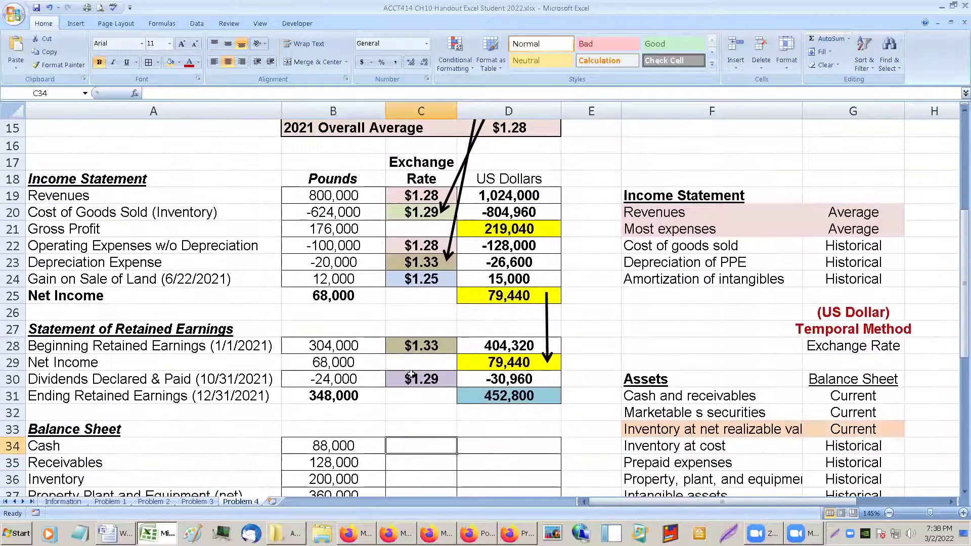
scroll(411, 374, up, 1)
scroll(411, 375, down, 1)
text(=)
scroll(411, 376, up, 1)
click(515, 144)
key(Return)
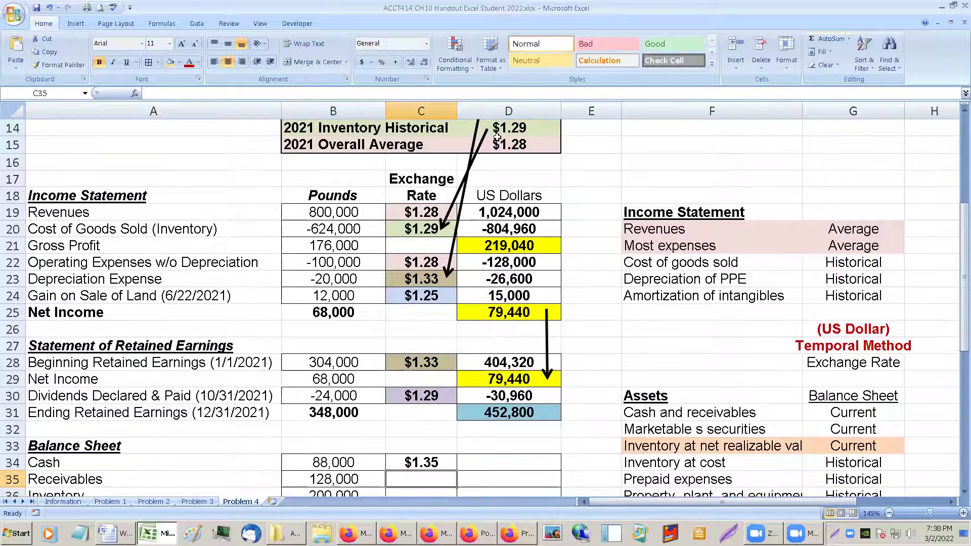
- Carry the current rate to Receivables with =C34 and Inventory with =C35, and fill C34:C36 light orange
scroll(416, 421, down, 1)
text(=)
click(421, 412)
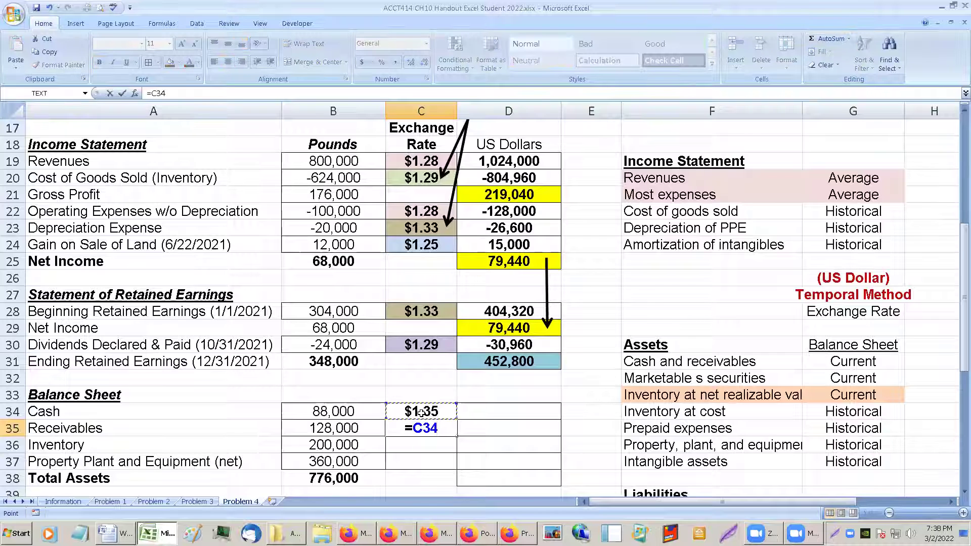
key(Return)
text(=)
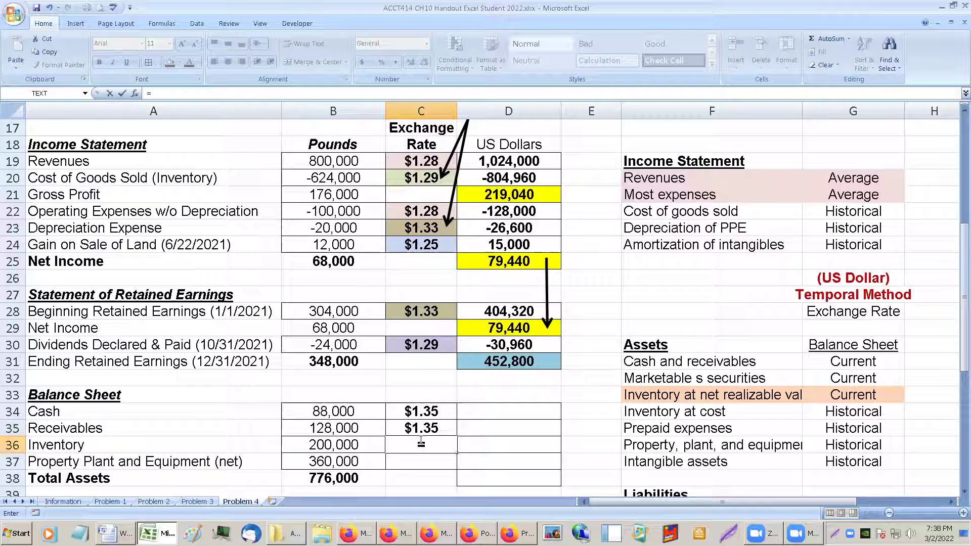
click(421, 433)
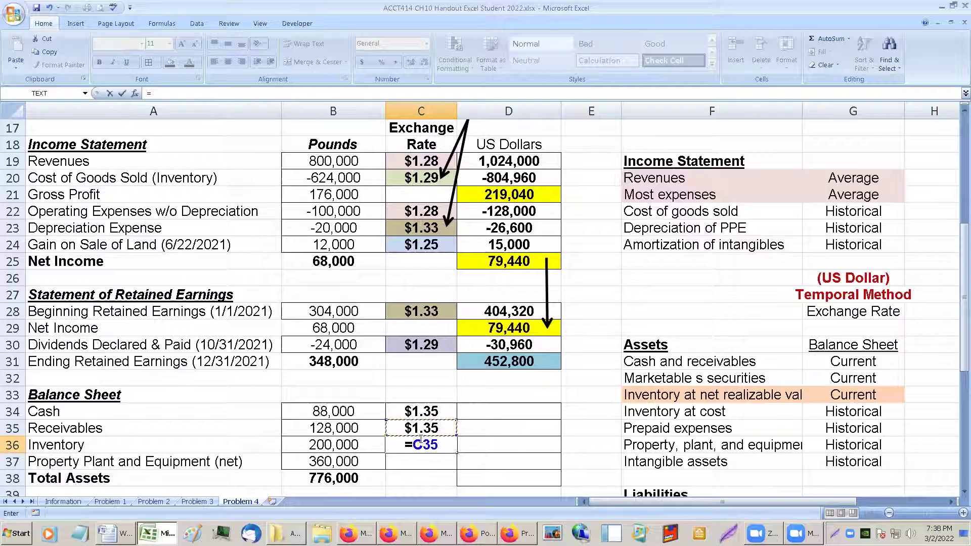
key(Return)
drag(418, 412, 414, 439)
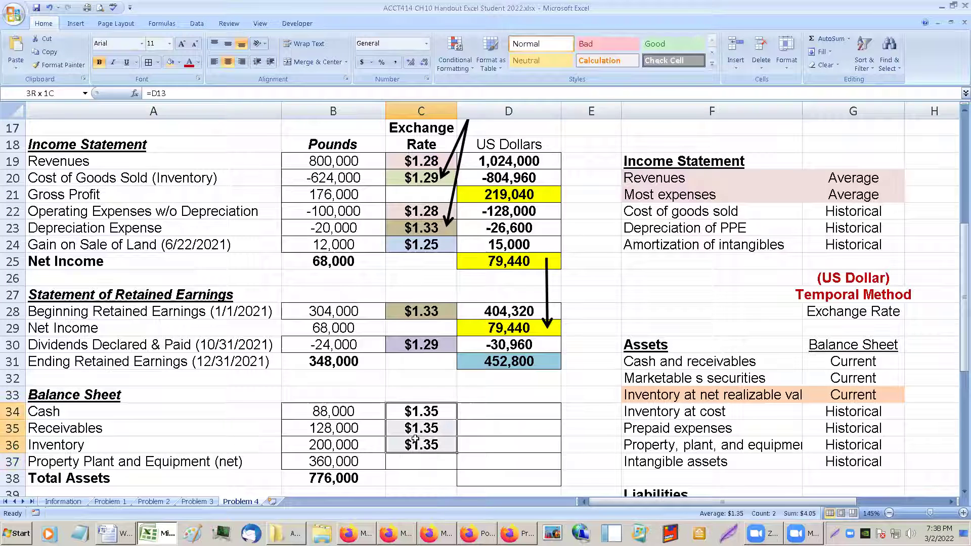
click(170, 65)
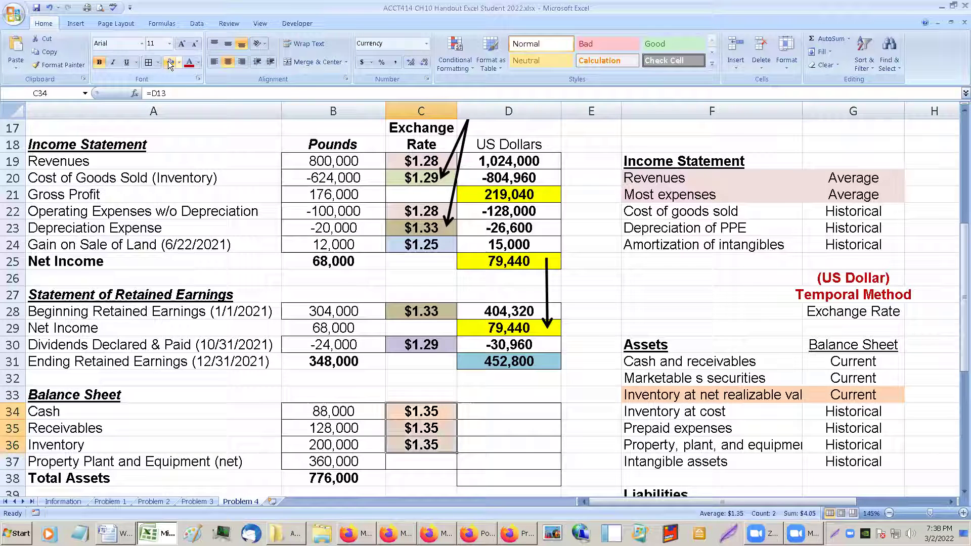
- Link the Property Plant and Equipment rate in C37 to the Beginning Retained Earnings rate with =C28
click(417, 464)
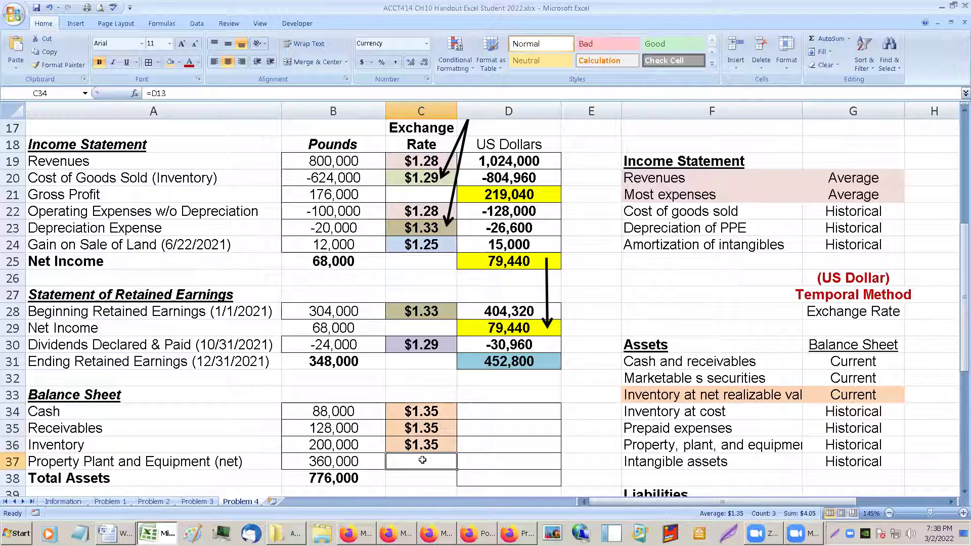
scroll(415, 253, down, 1)
scroll(421, 225, up, 1)
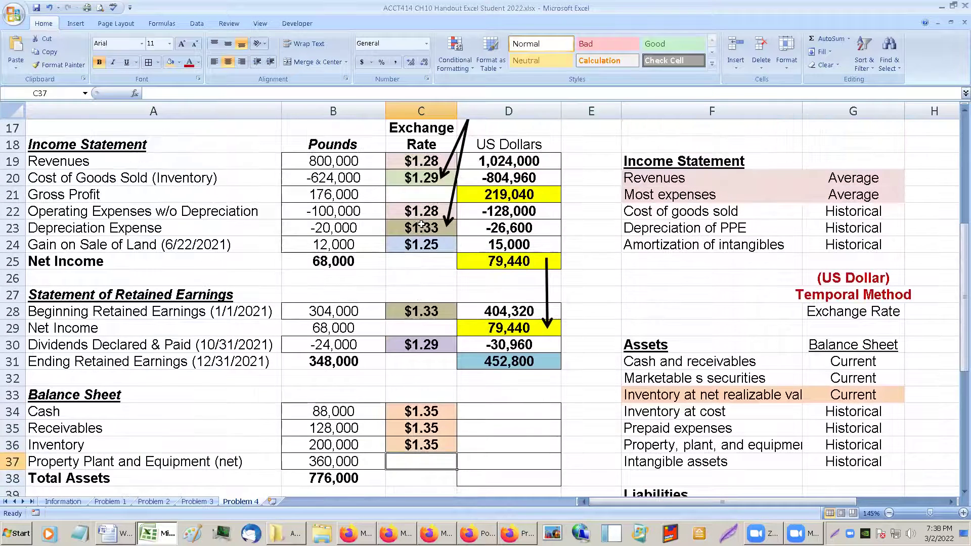
click(400, 327)
click(406, 311)
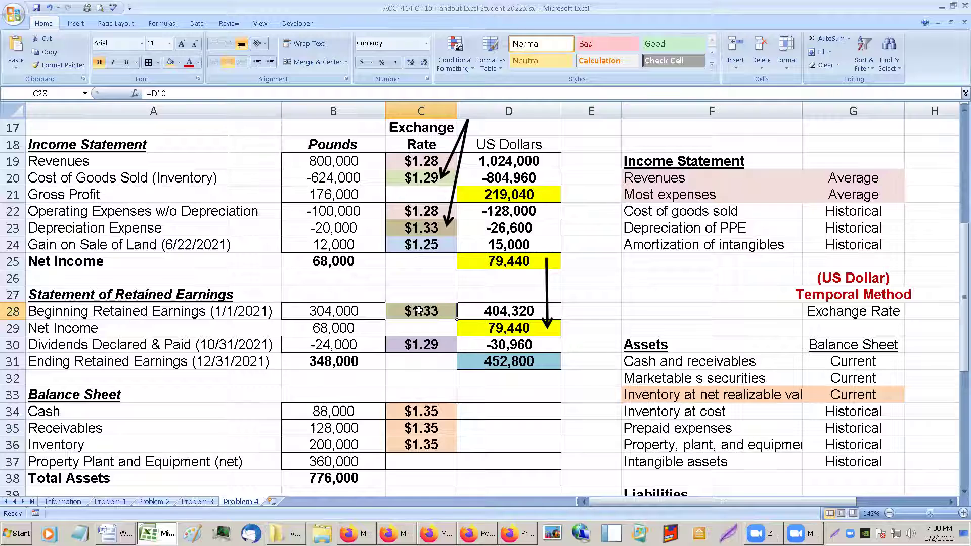
scroll(416, 437, down, 1)
click(413, 430)
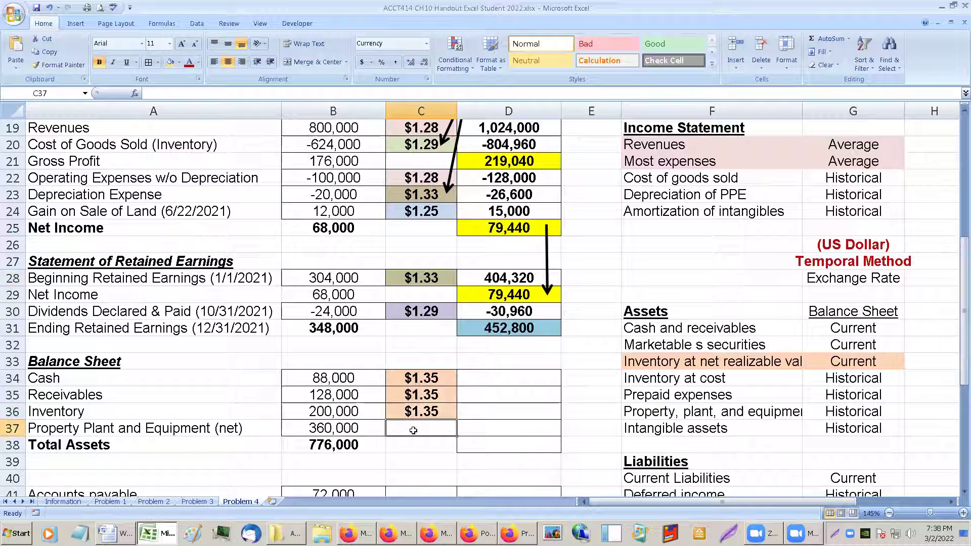
text(=)
click(424, 283)
key(Return)
- Fill the Property Plant and Equipment rate cell C37 tan to match the historical rate in C28
click(417, 428)
click(404, 274)
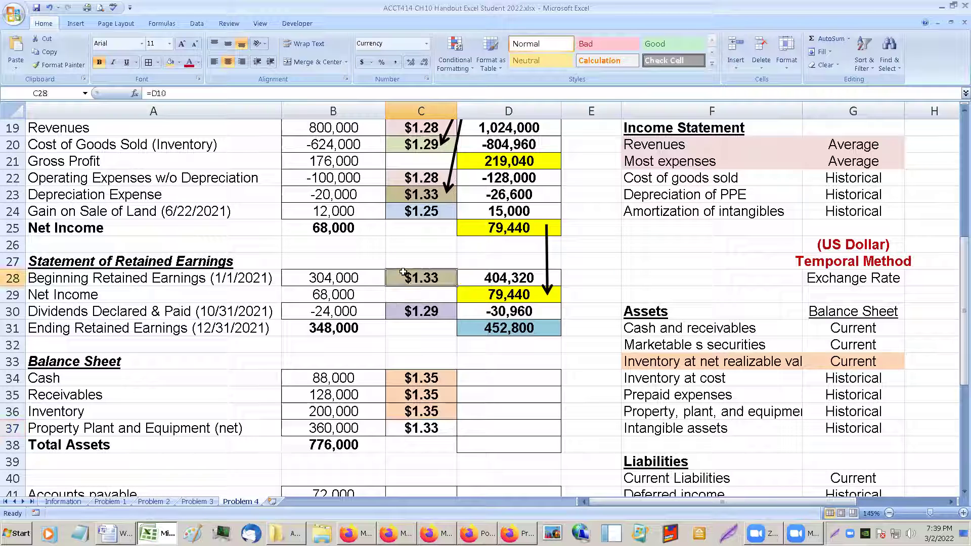
click(180, 62)
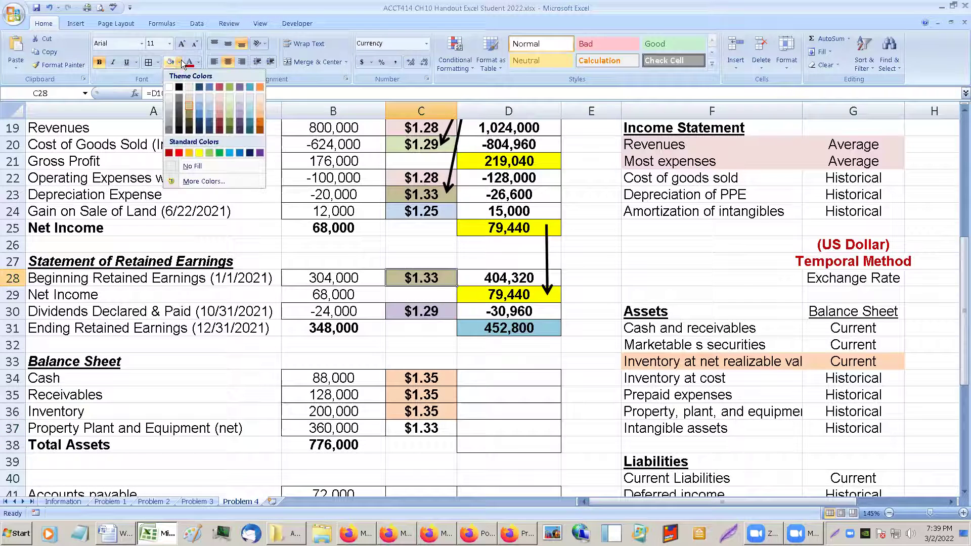
click(188, 106)
click(419, 428)
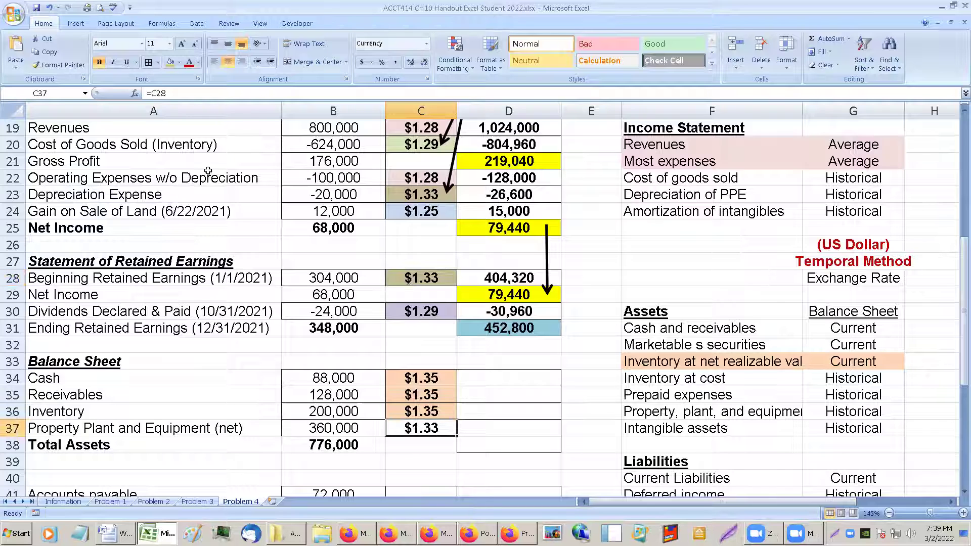
click(170, 62)
- Translate Cash to US dollars in D34 with =B34*C34 and copy the formula down through D37
click(495, 373)
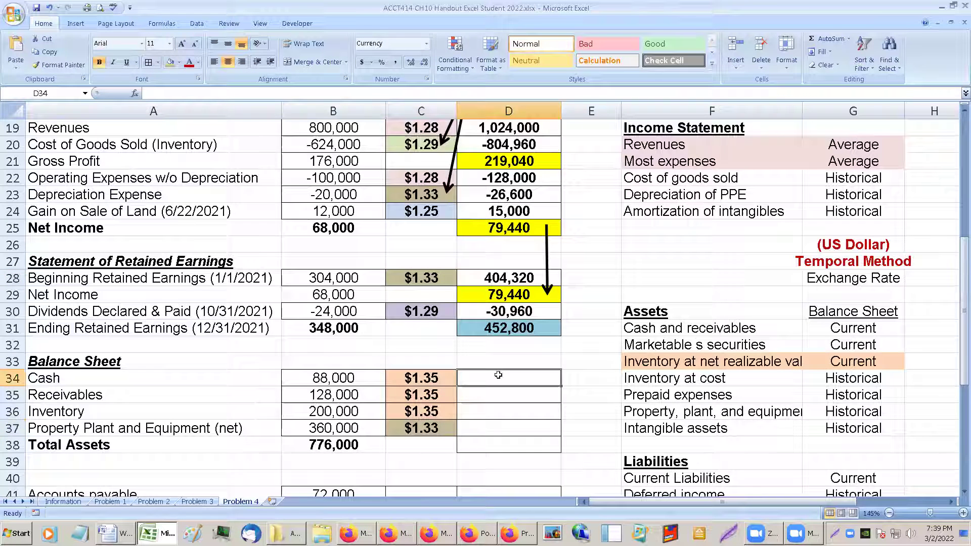
text(=)
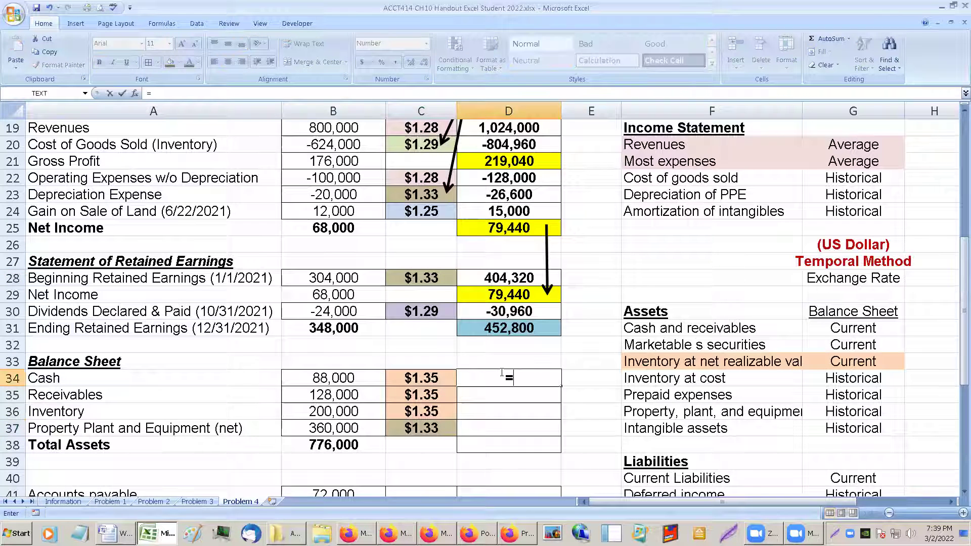
key(Left)
key(Left)
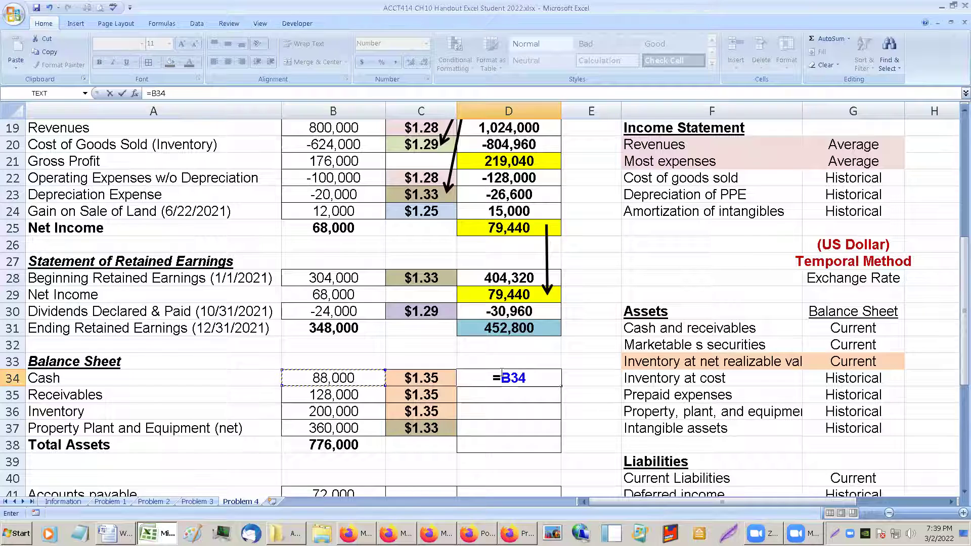
text(*)
key(Left)
key(Return)
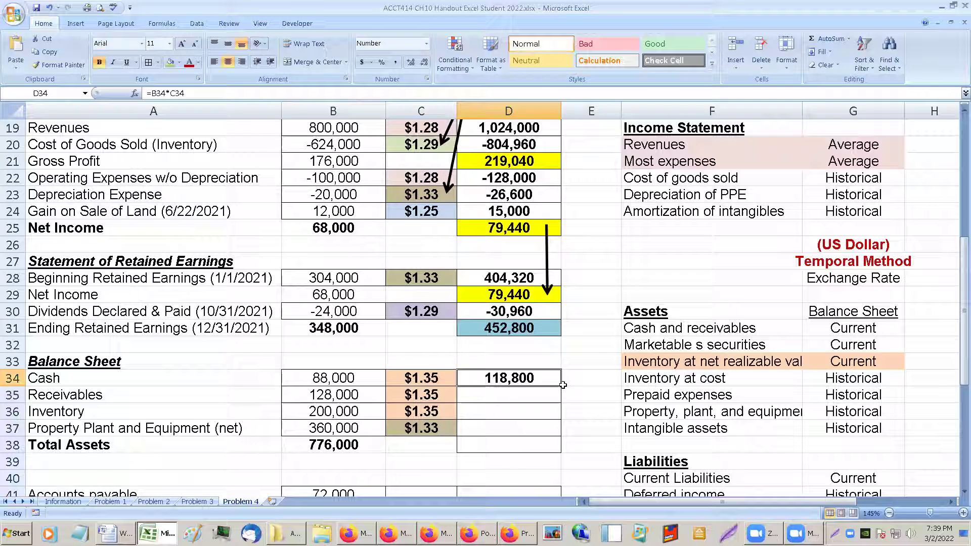
drag(562, 385, 562, 436)
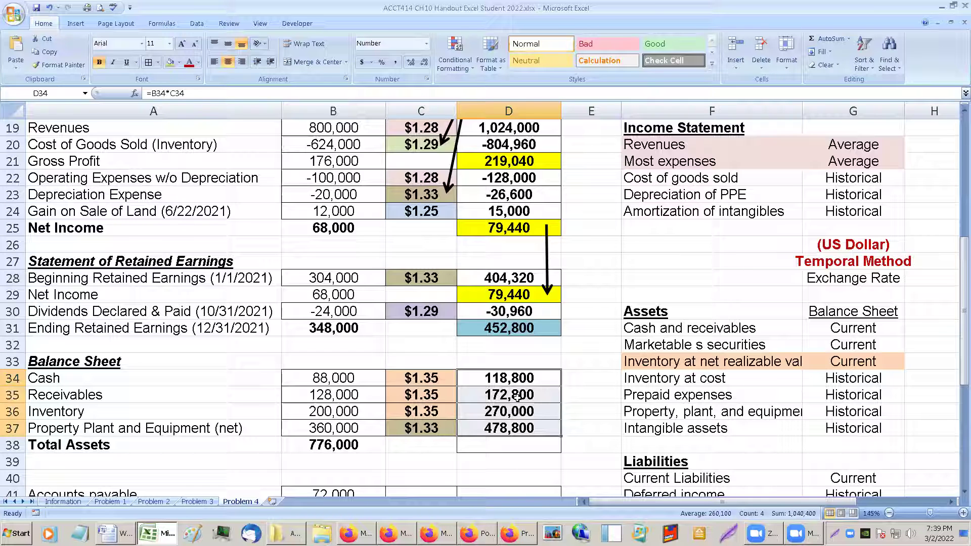
drag(505, 377, 505, 441)
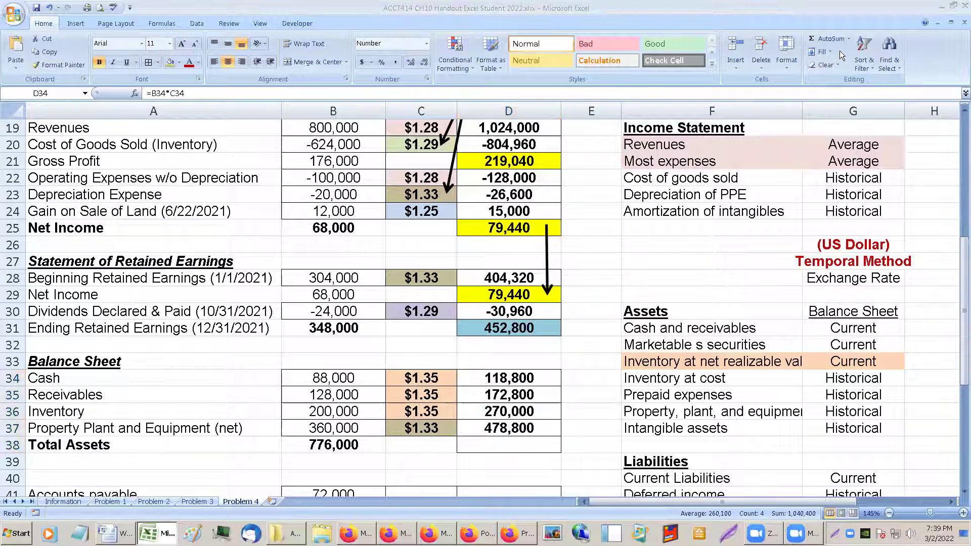
click(525, 444)
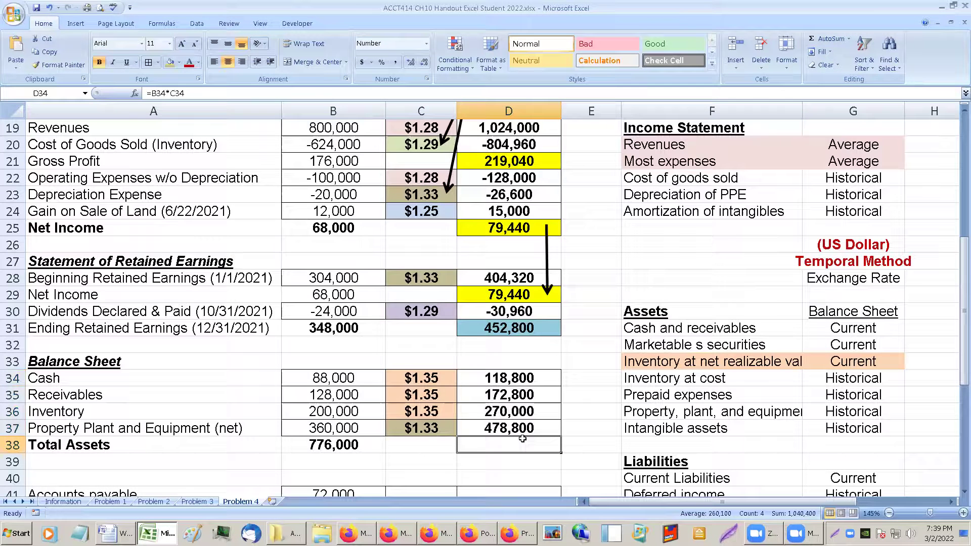
click(828, 40)
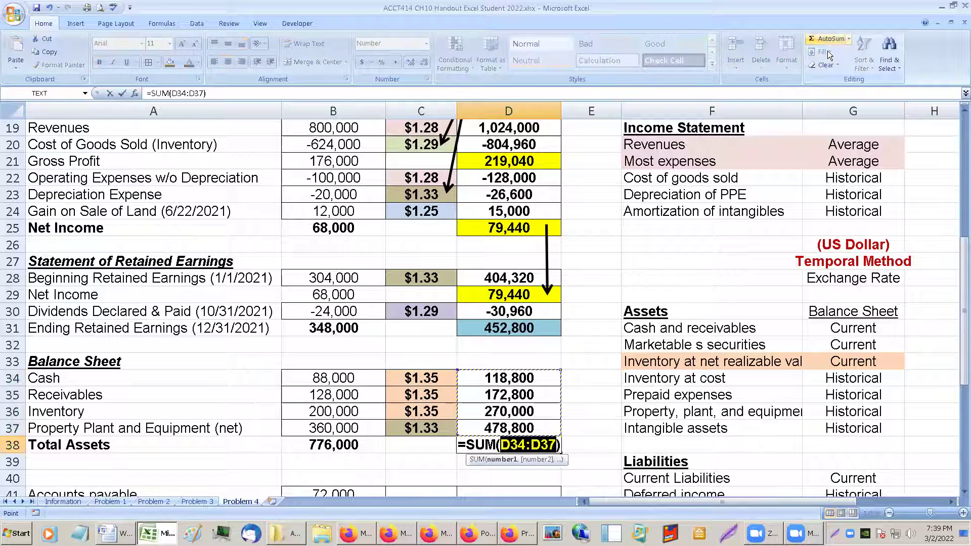
click(604, 427)
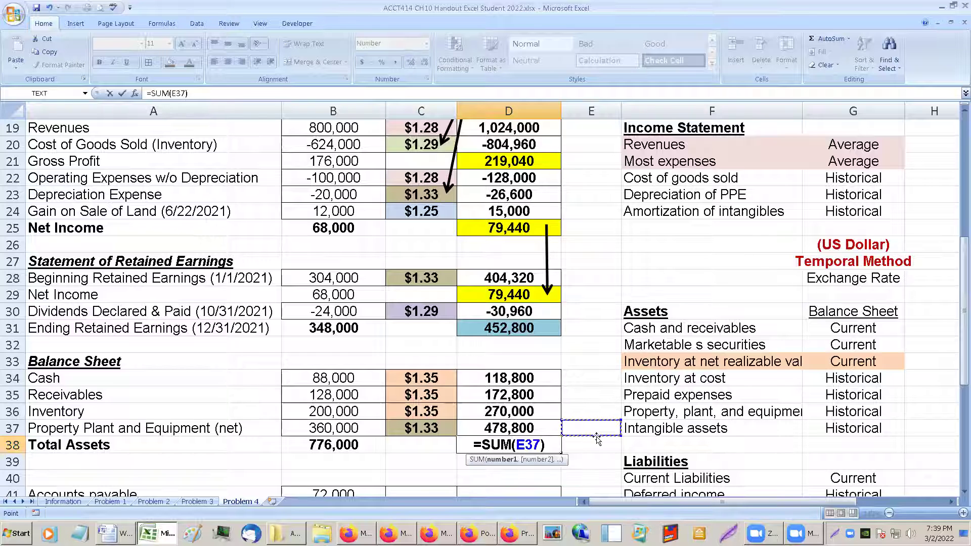
key(Escape)
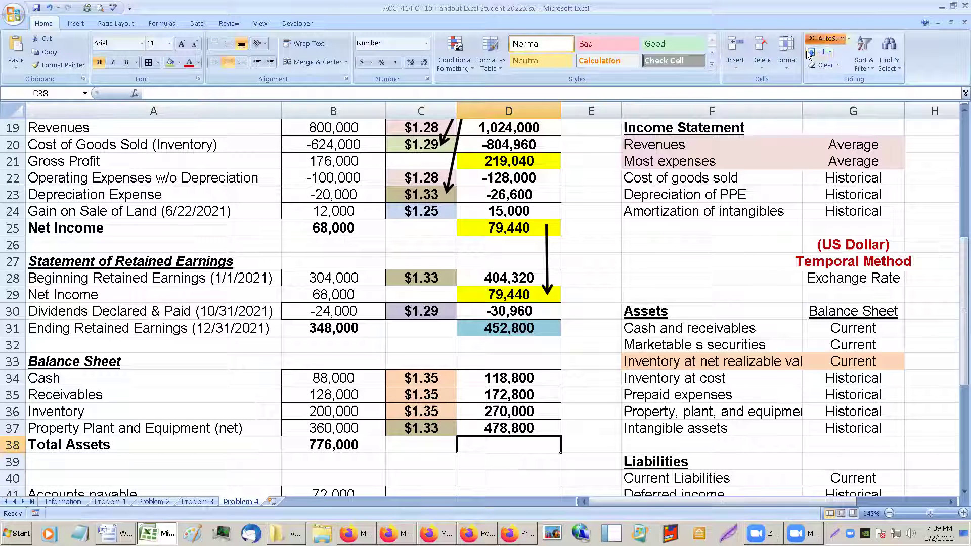
- Total the translated assets in D38 with =SUM(D34:D37)
click(818, 39)
key(Return)
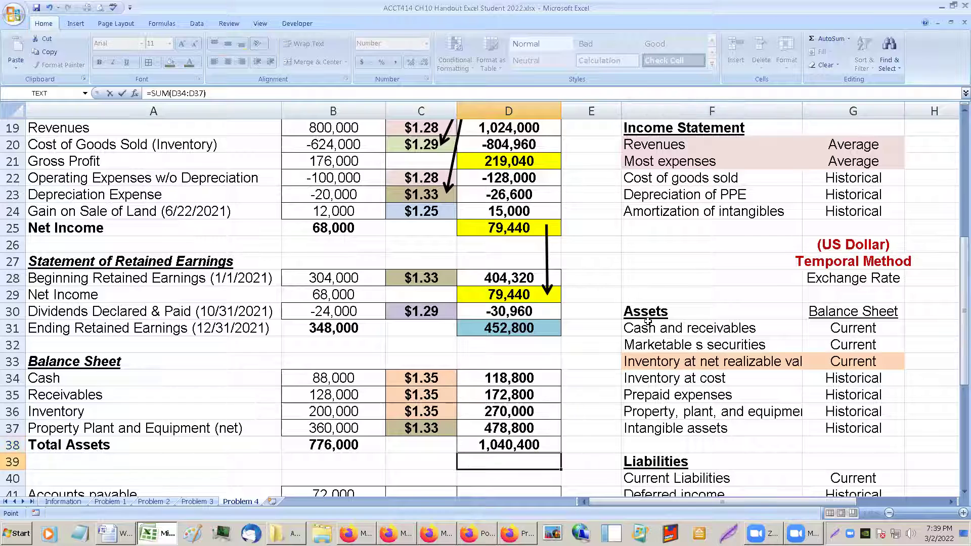
click(486, 446)
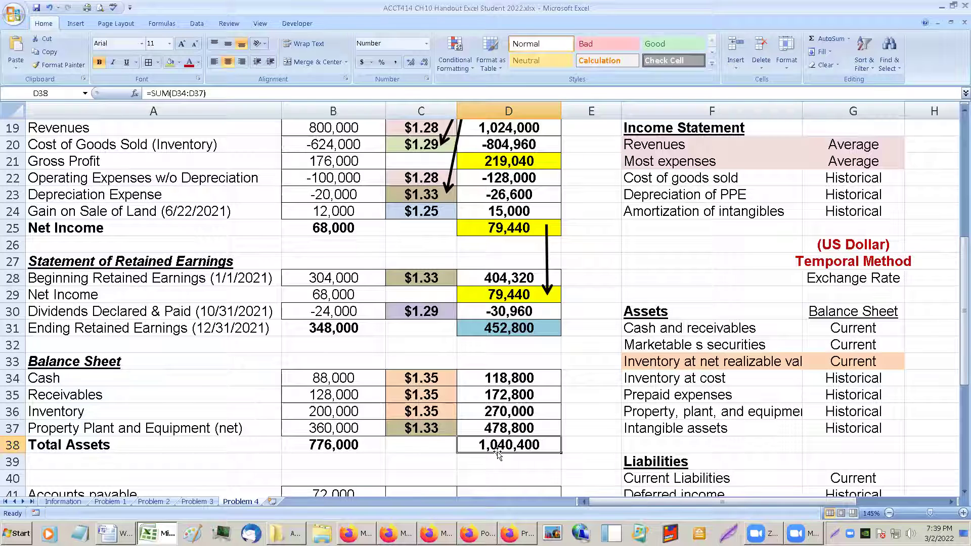
- Auto-fit column F to its text and select the Inventory at net realizable value rule in F33:G33
scroll(498, 453, down, 1)
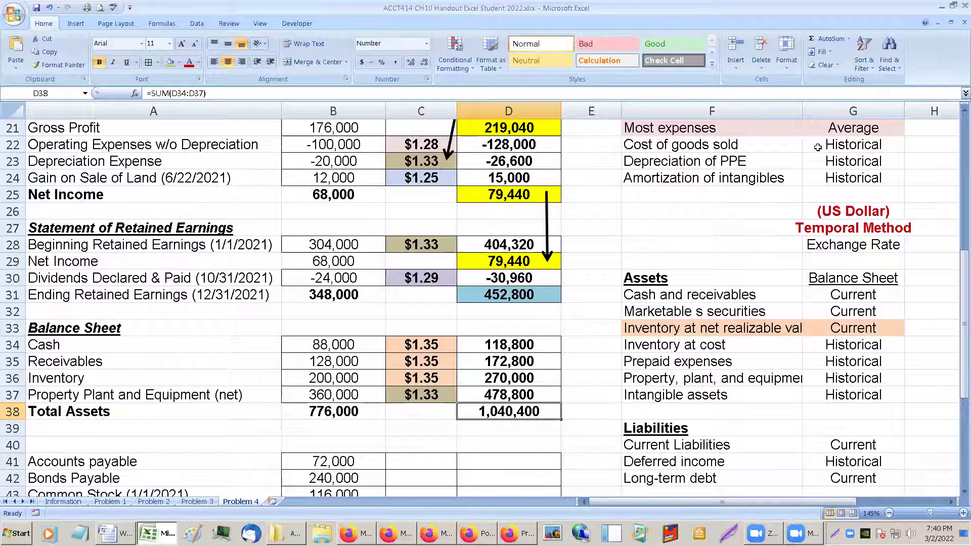
double_click(802, 111)
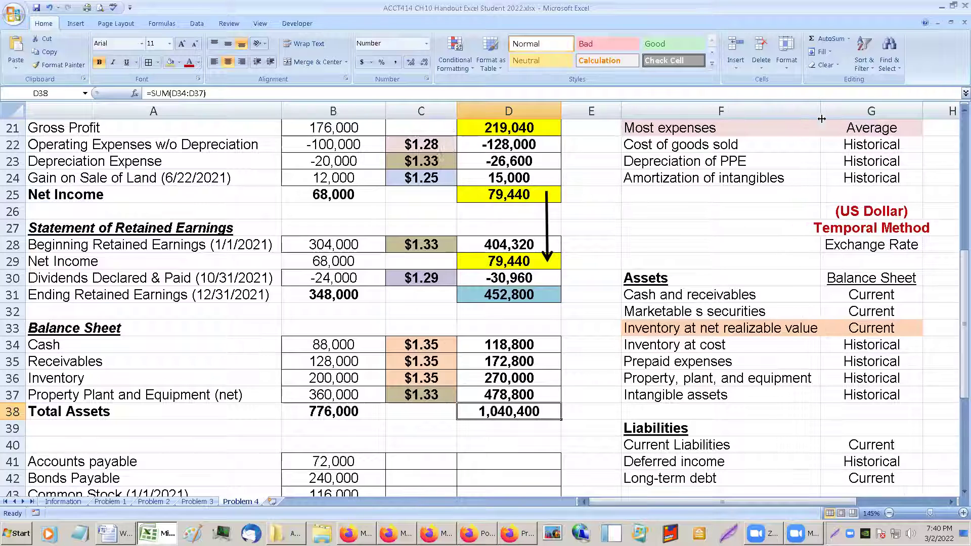
click(737, 330)
drag(741, 328, 864, 331)
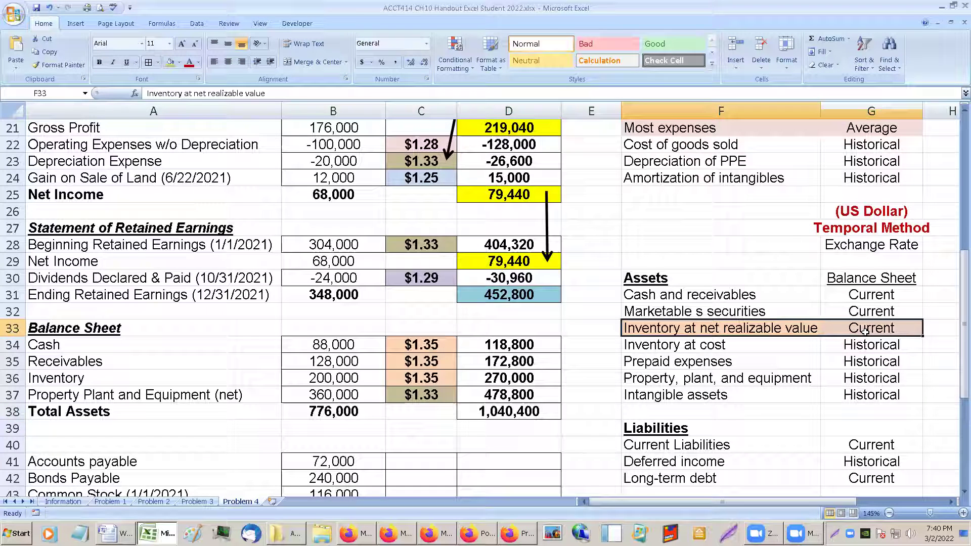
- Compare the 12/31/2021 current exchange rate row with the rule for inventory at net realizable value
scroll(764, 322, up, 3)
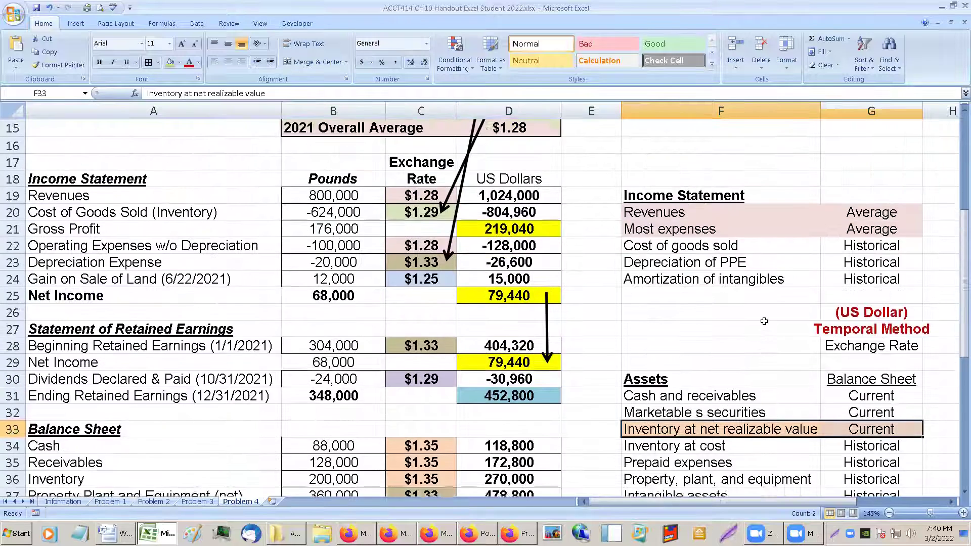
drag(326, 127, 498, 128)
drag(700, 462, 847, 464)
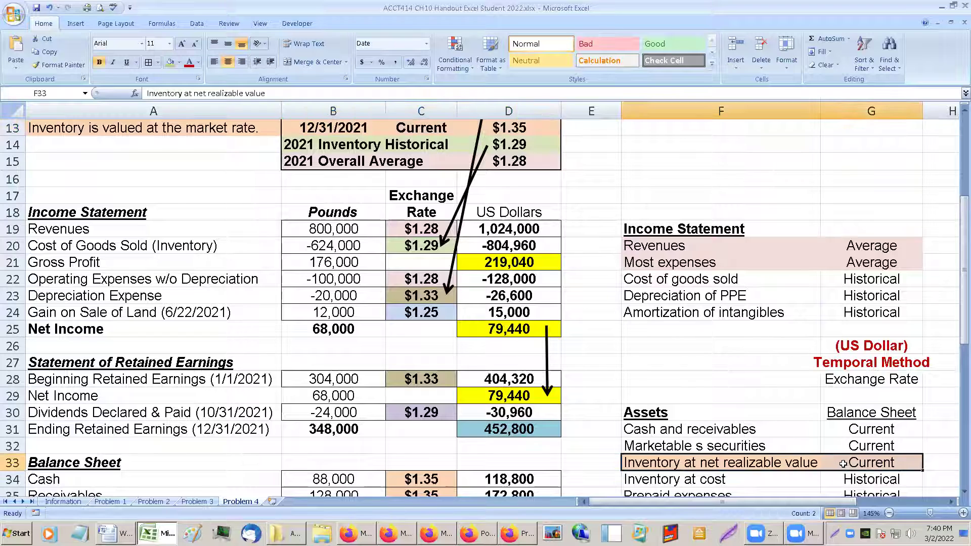
scroll(806, 393, down, 2)
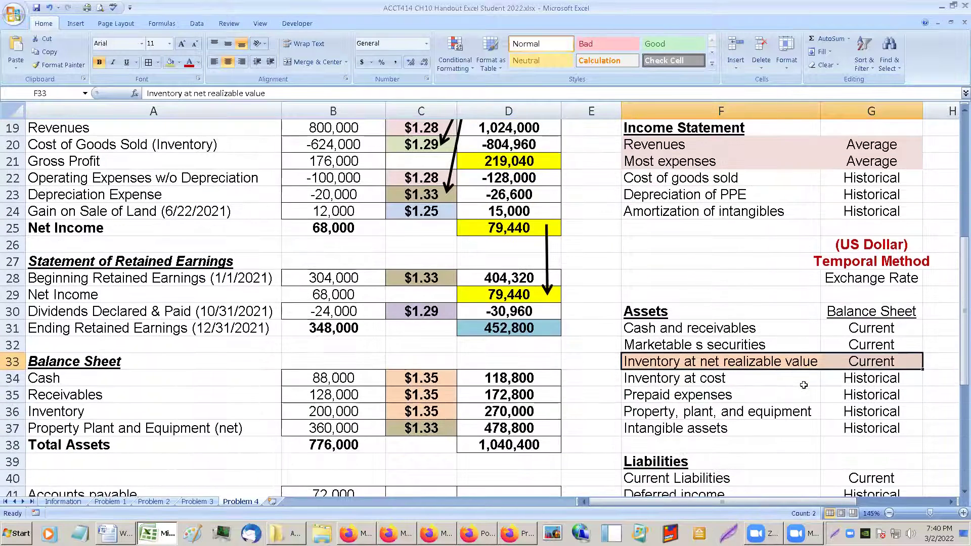
scroll(798, 387, down, 1)
scroll(778, 407, down, 1)
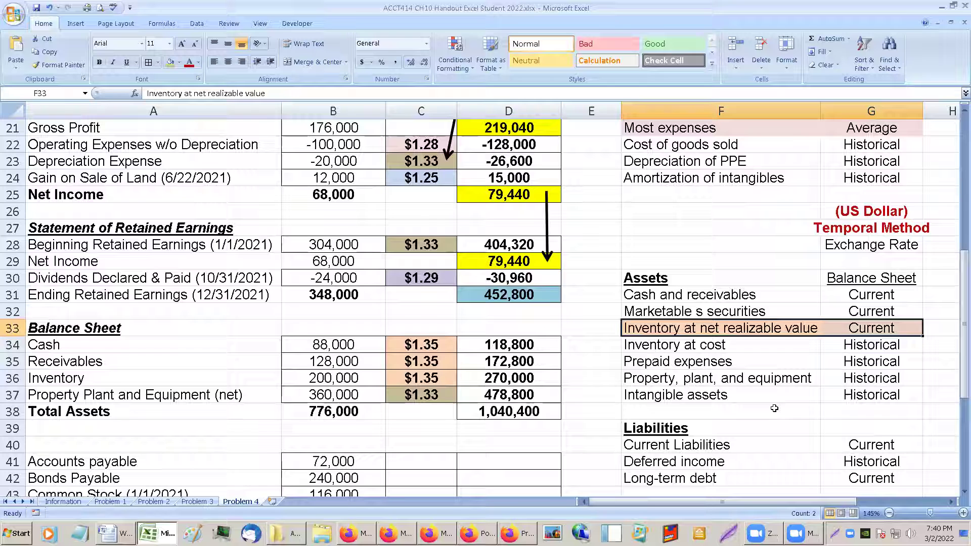
right_click(774, 408)
key(Escape)
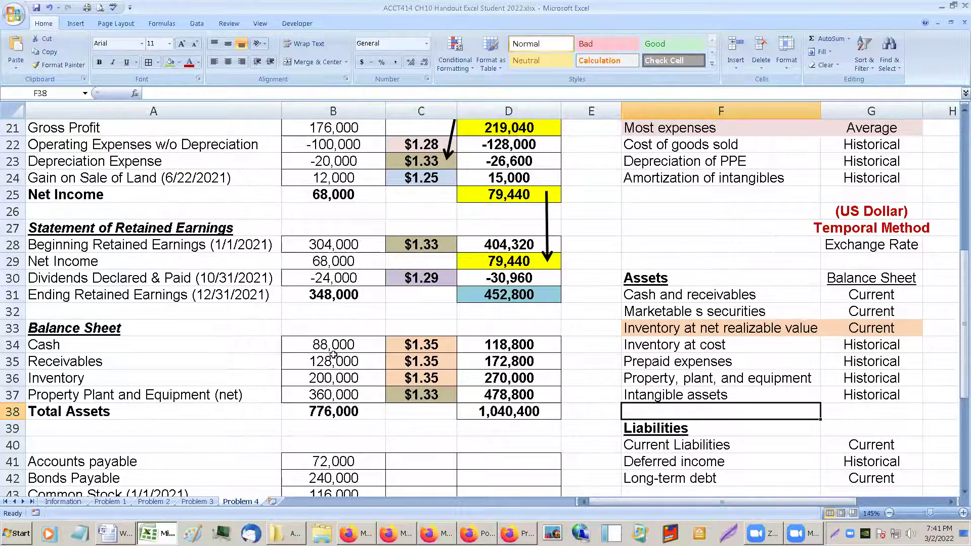
- Review which Temporal Method rates apply to current liabilities, deferred income and long-term debt in F40:G42
scroll(386, 368, down, 1)
scroll(410, 389, down, 1)
click(413, 390)
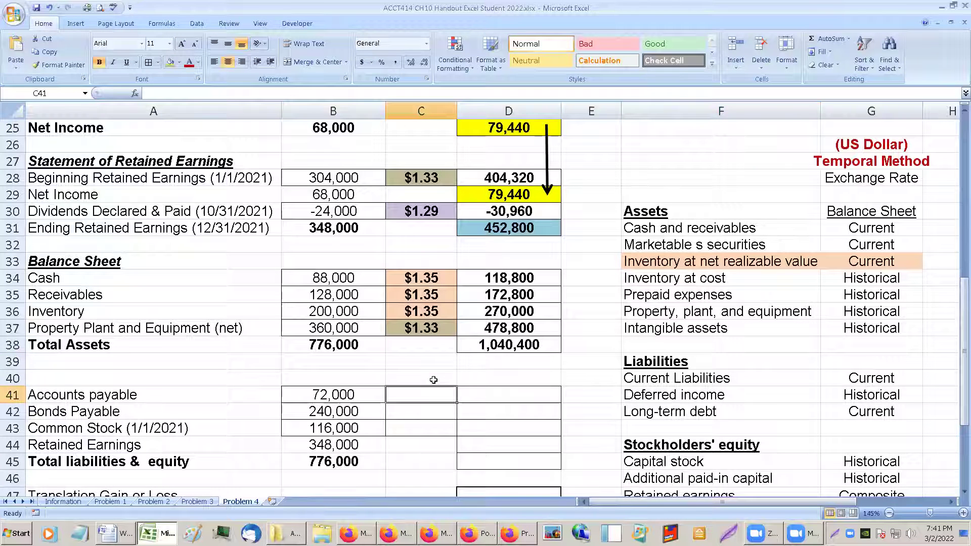
scroll(663, 378, down, 1)
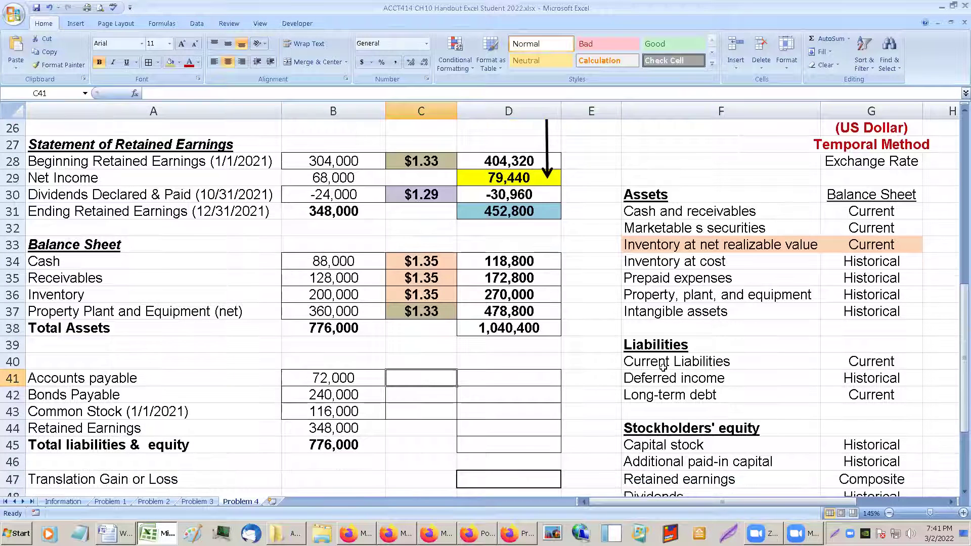
click(663, 362)
drag(686, 362, 878, 390)
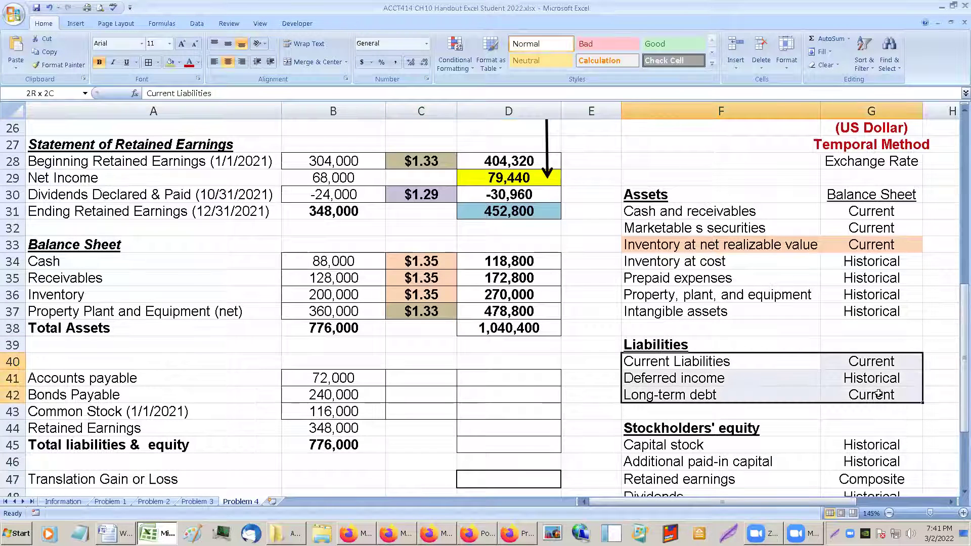
click(729, 383)
drag(729, 382, 864, 379)
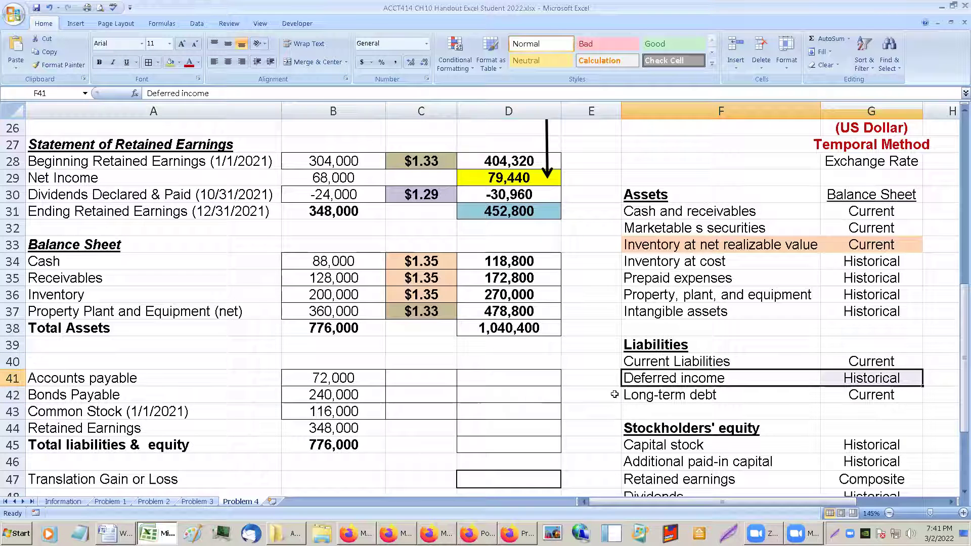
- Link the Accounts Payable rate in C41 to the current rate with =C34 and copy it down to Bonds Payable in C42
click(417, 379)
scroll(450, 396, up, 2)
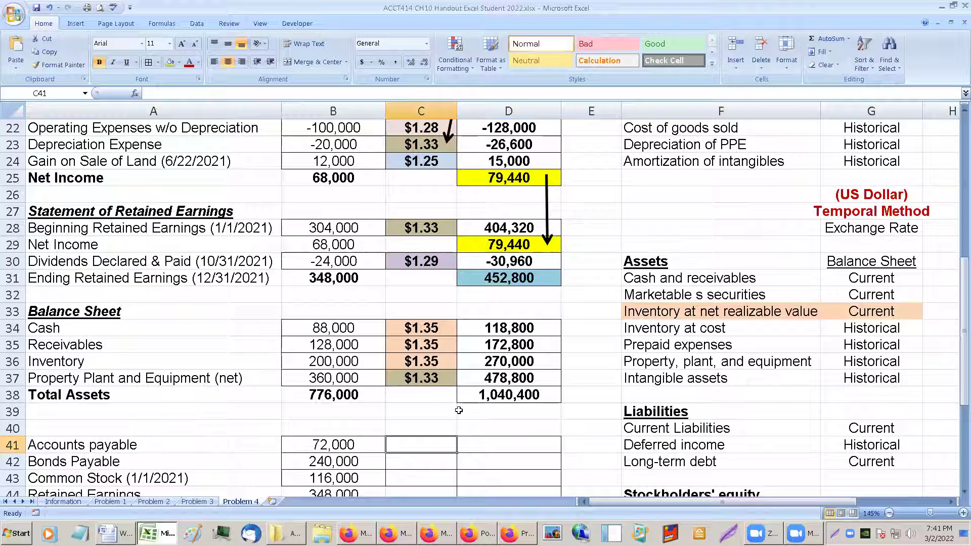
text(=)
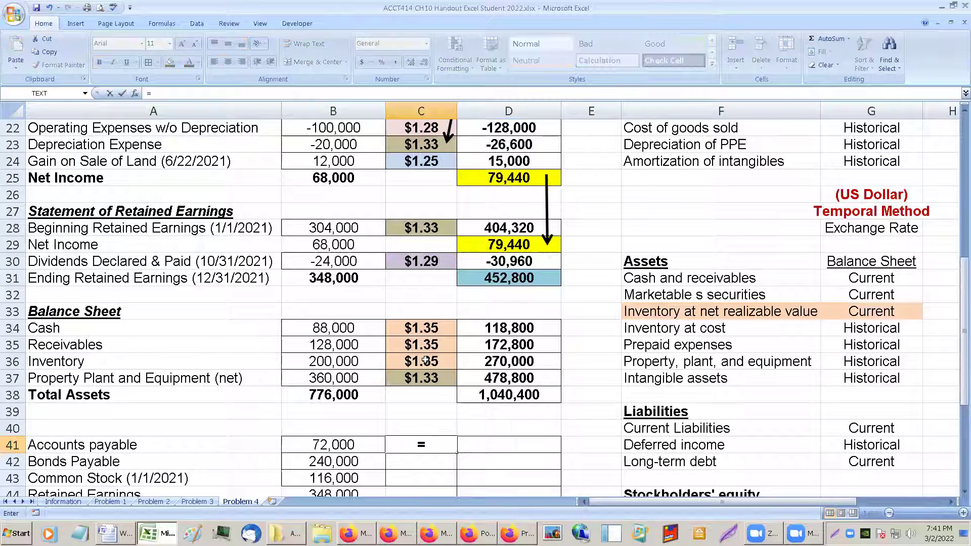
click(412, 324)
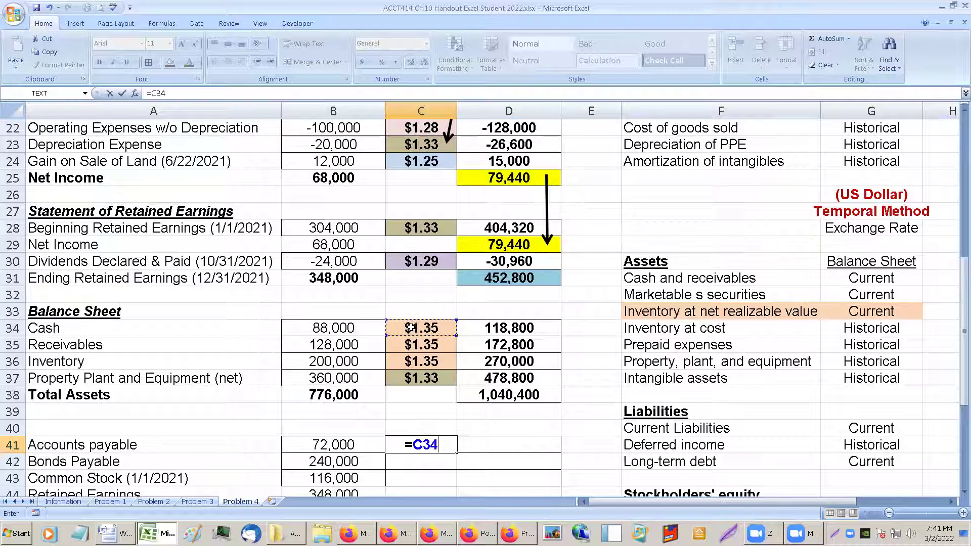
key(Return)
click(444, 444)
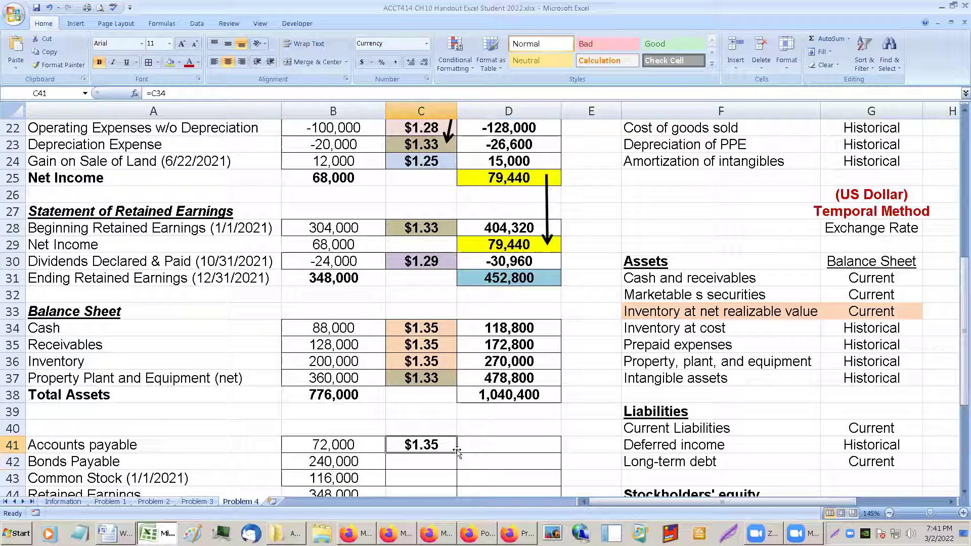
drag(455, 451, 435, 462)
- Fill the Accounts Payable and Bonds Payable rate cells C41:C42 light orange to match the current rate cells
click(400, 348)
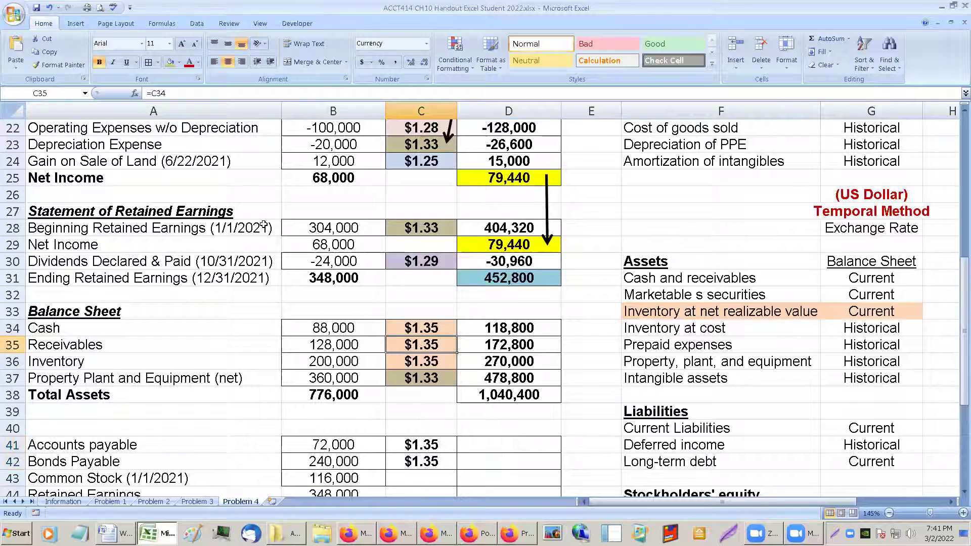
click(179, 62)
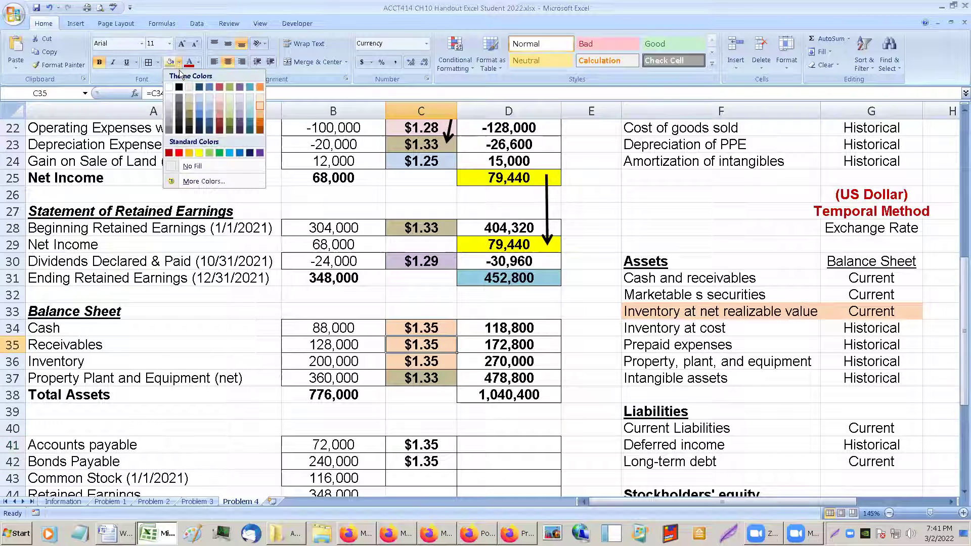
click(260, 106)
drag(422, 444, 422, 461)
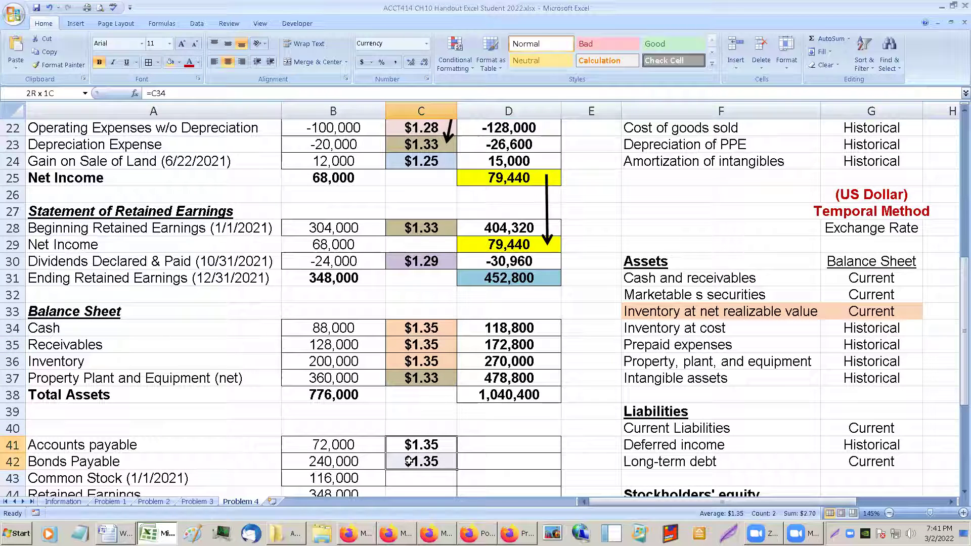
click(171, 62)
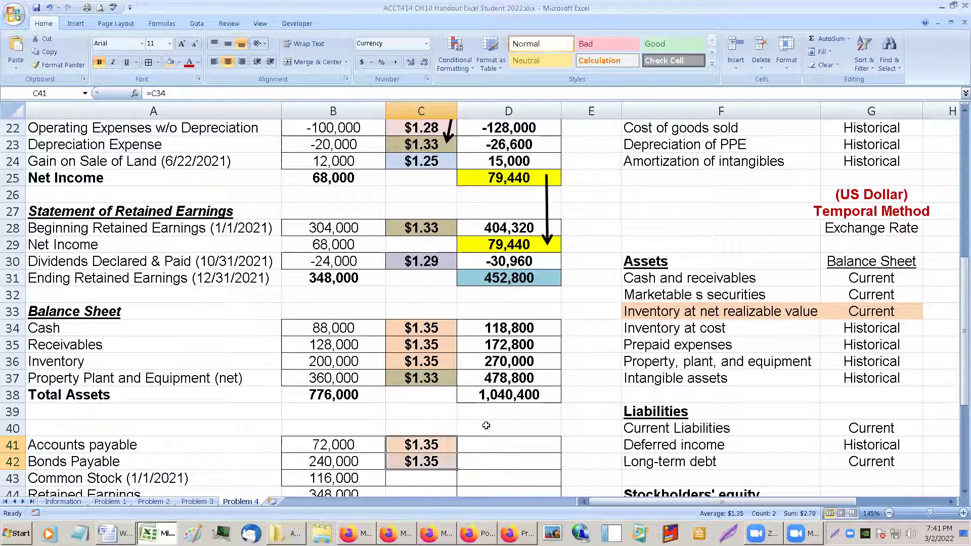
click(509, 440)
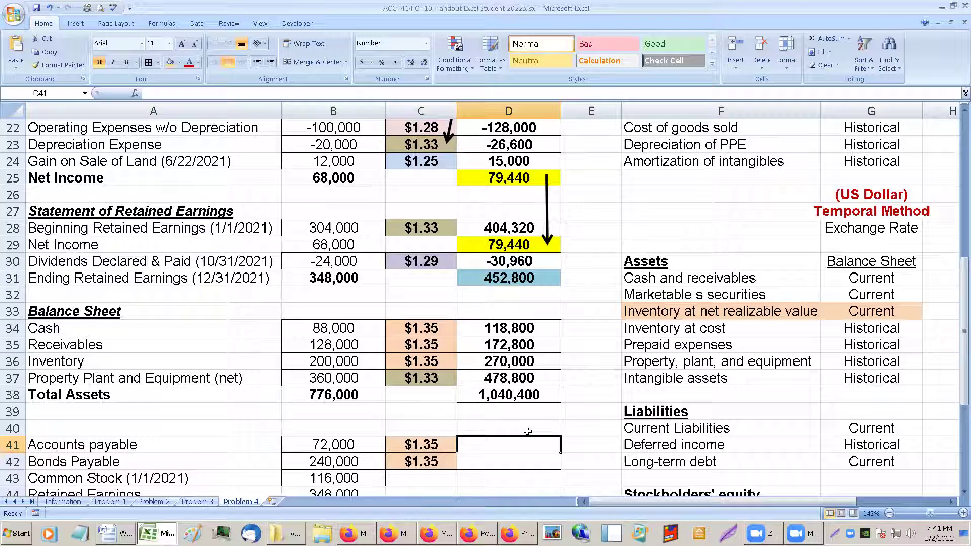
text(=C41)
key(Return)
text(=)
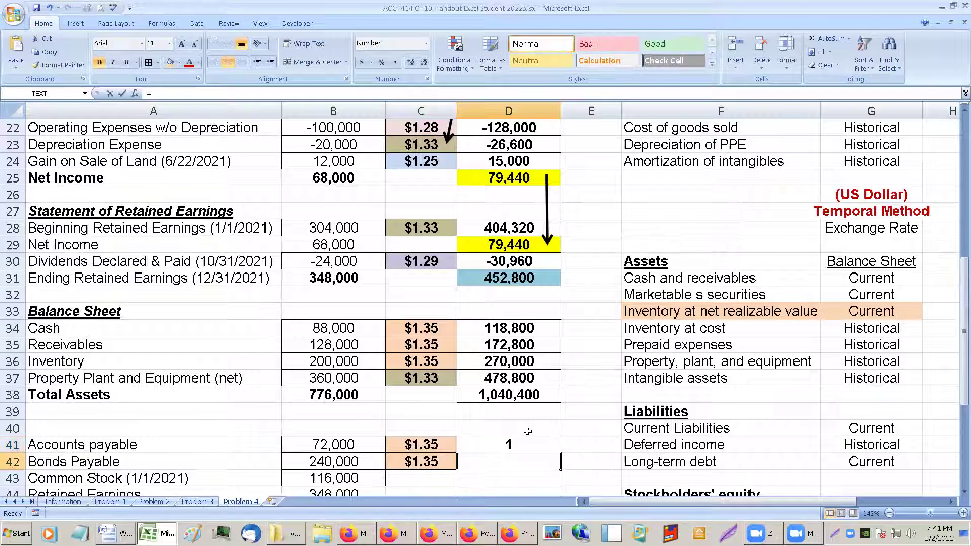
key(Escape)
key(Up)
- Translate Accounts Payable to US dollars in D41 with =B41*C41 and copy the formula down to D42
text(=C41)
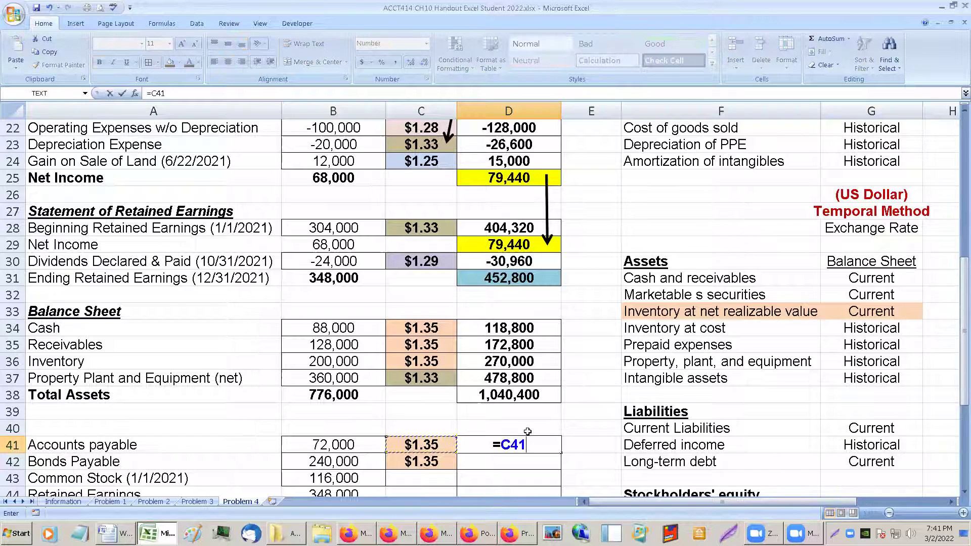
key(Left)
text(*)
key(Left)
key(ctrl+Return)
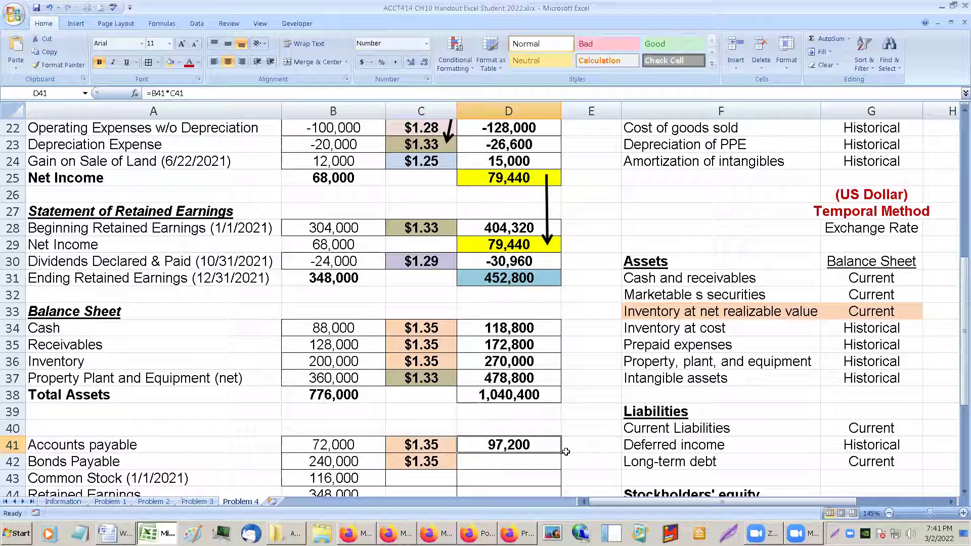
drag(561, 459, 558, 463)
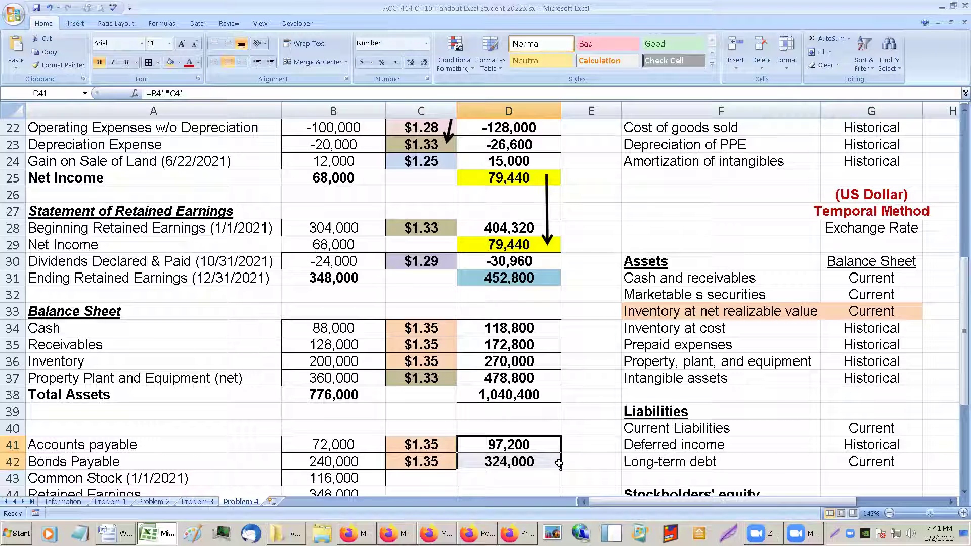
- Link the Common Stock rate in C43 to the Property Plant and Equipment historical rate with =C37
click(443, 472)
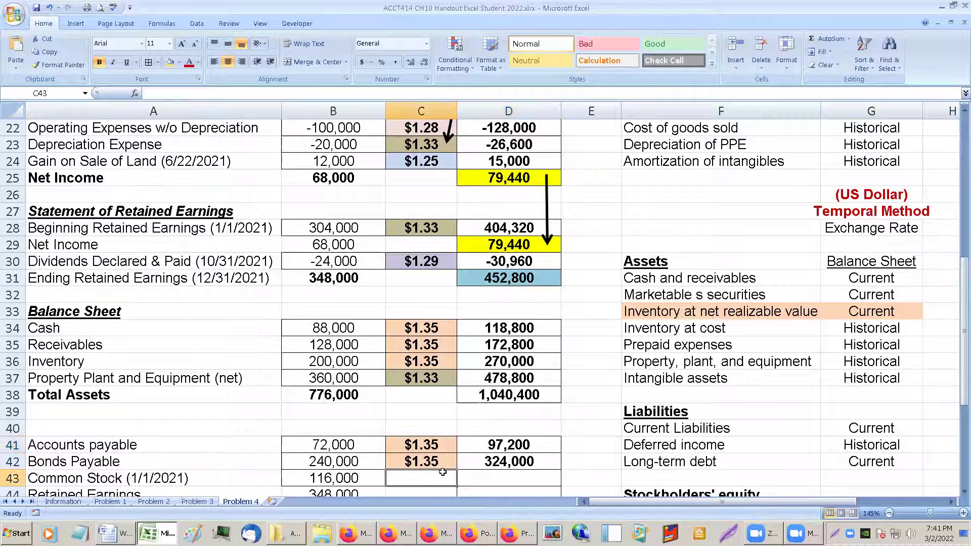
scroll(442, 472, down, 1)
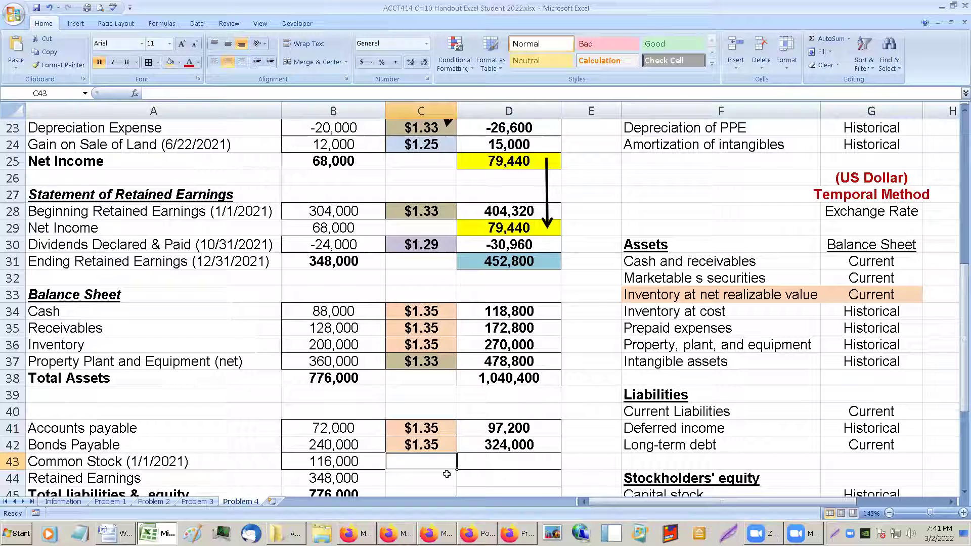
text(=)
click(422, 362)
key(Return)
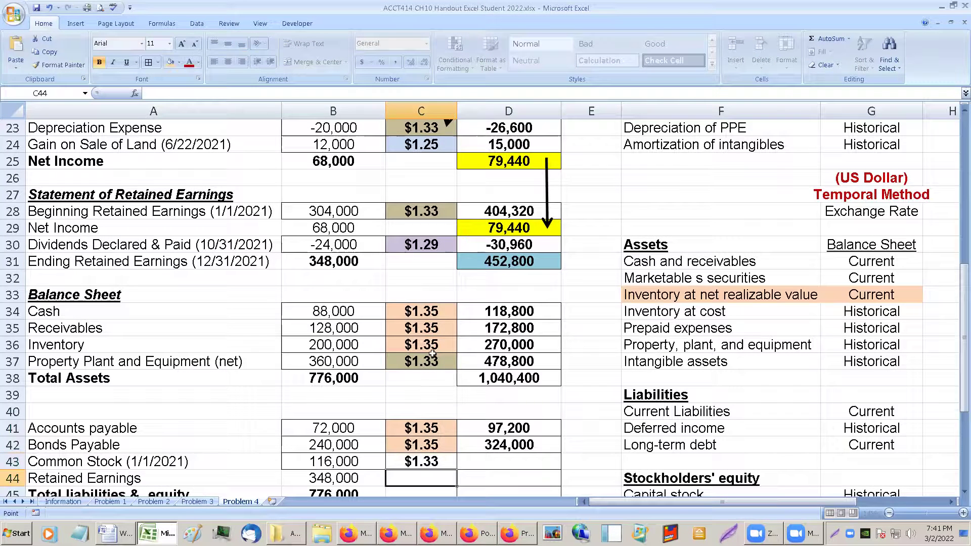
- Fill the Common Stock rate cell C43 dark tan like the historical rates and copy the translation formula from D42 down to D43
click(430, 362)
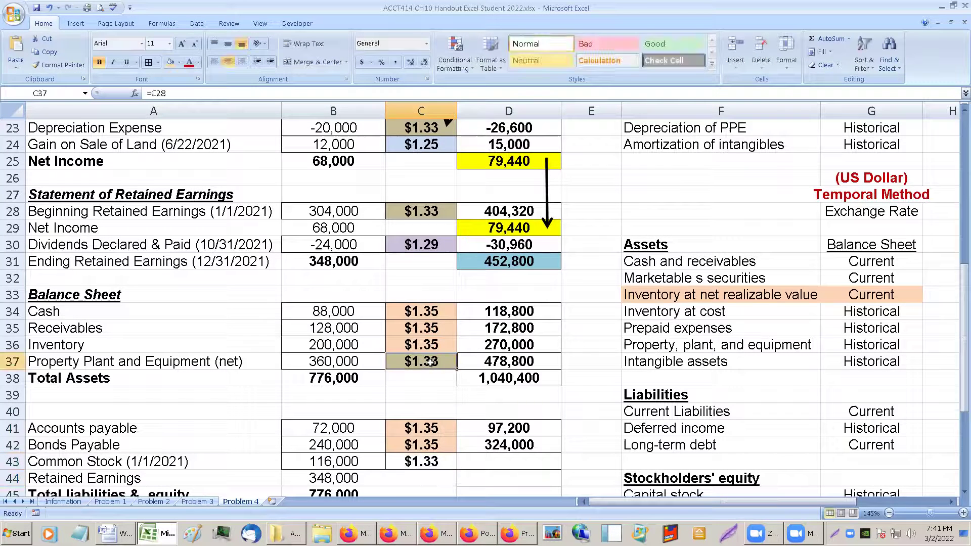
click(179, 62)
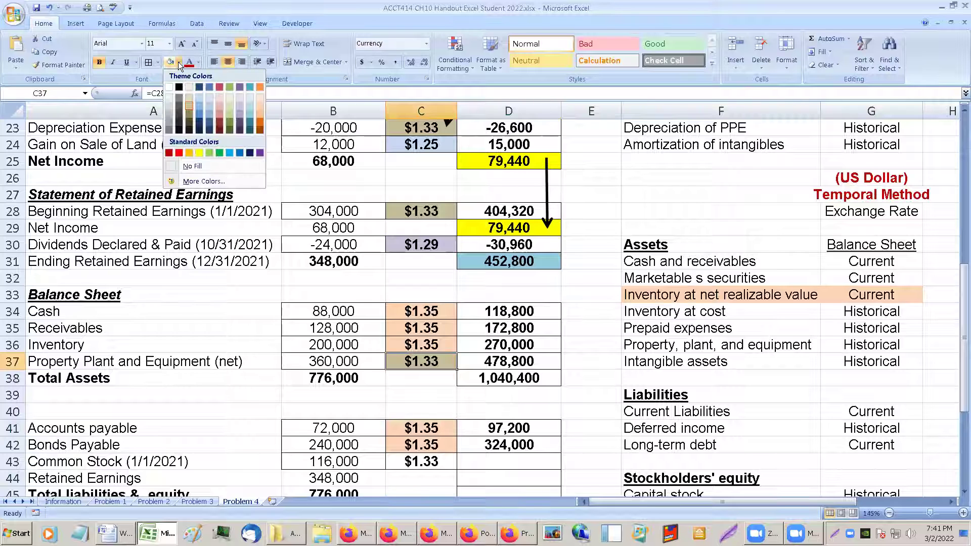
click(191, 107)
click(417, 461)
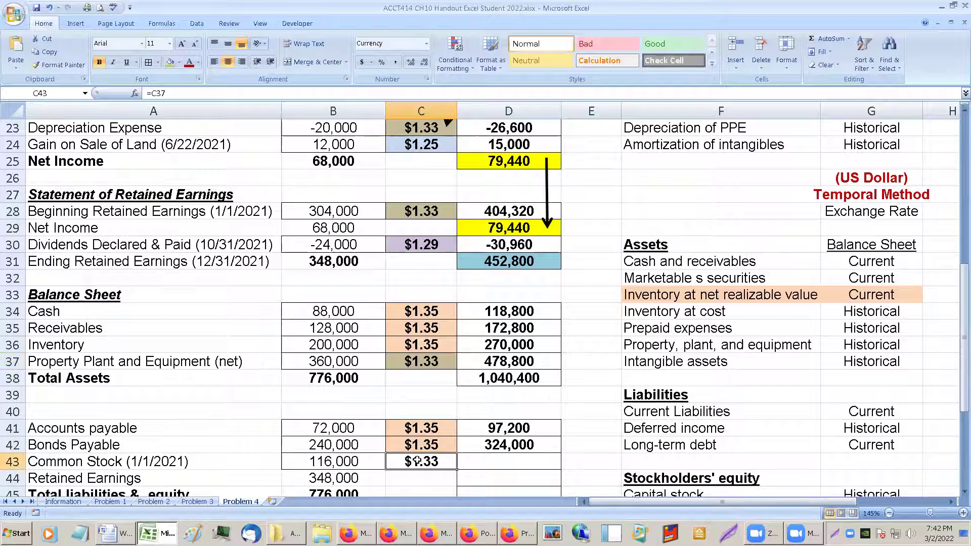
click(171, 62)
click(555, 449)
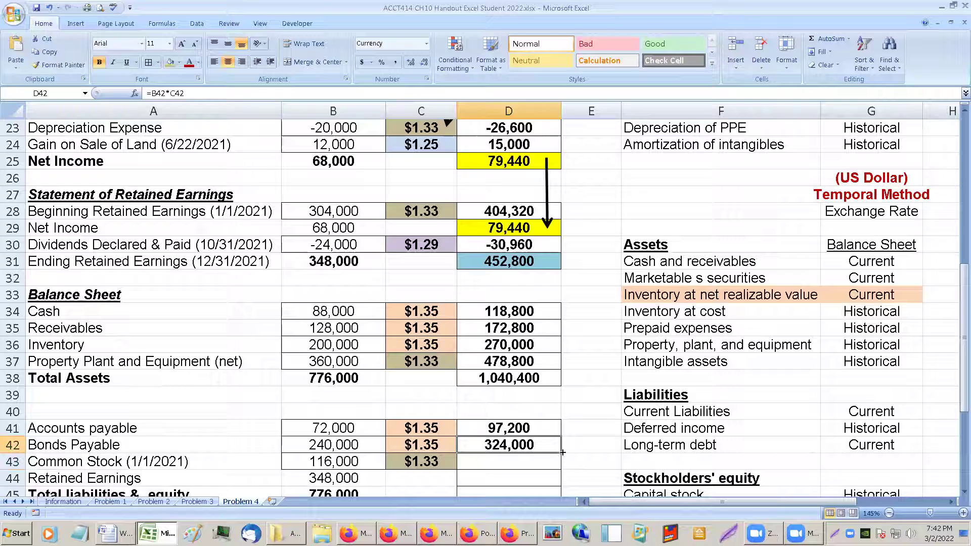
drag(561, 452, 560, 469)
- Copy the blue ending retained earnings cell D31 to Retained Earnings in D44 and replace its formula with =D31
click(528, 475)
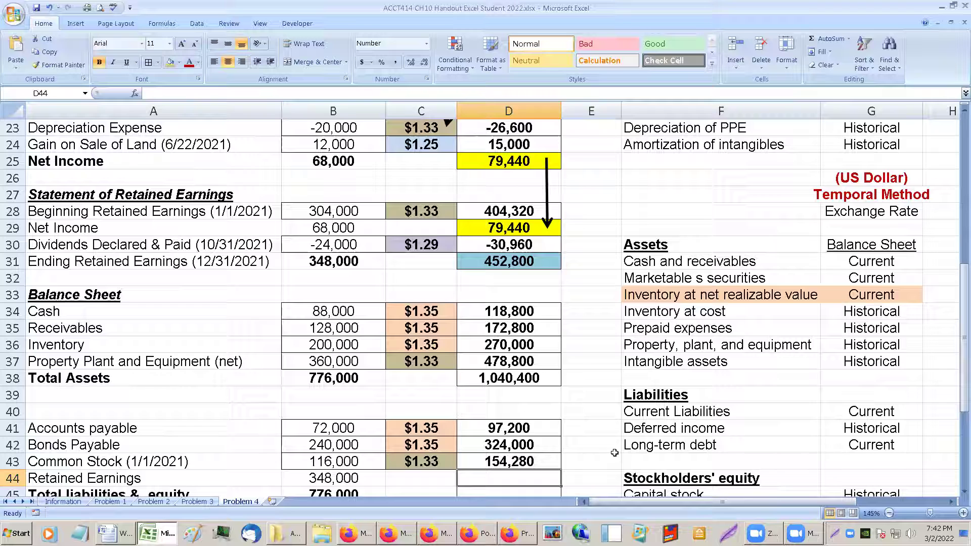
click(511, 257)
key(ctrl+c)
click(512, 478)
key(ctrl+v)
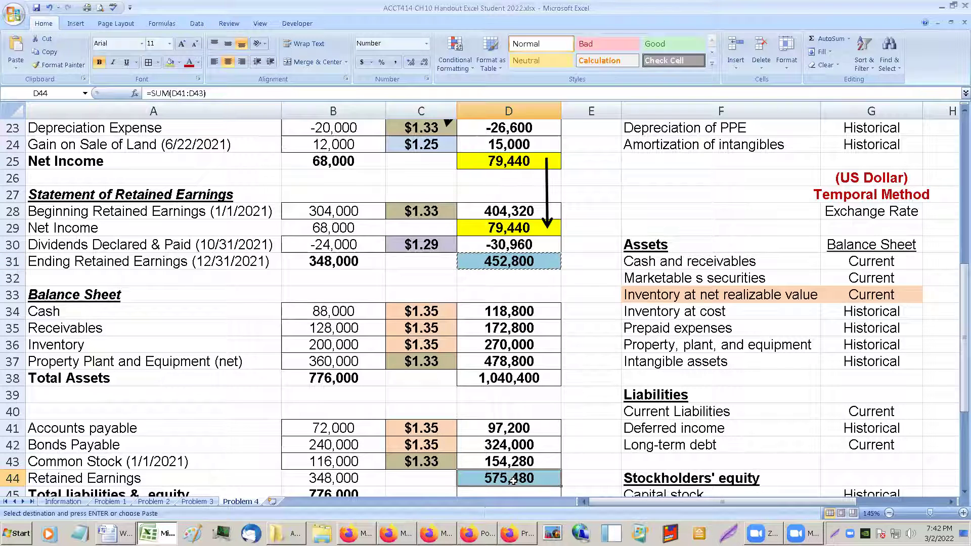
text(=)
click(527, 260)
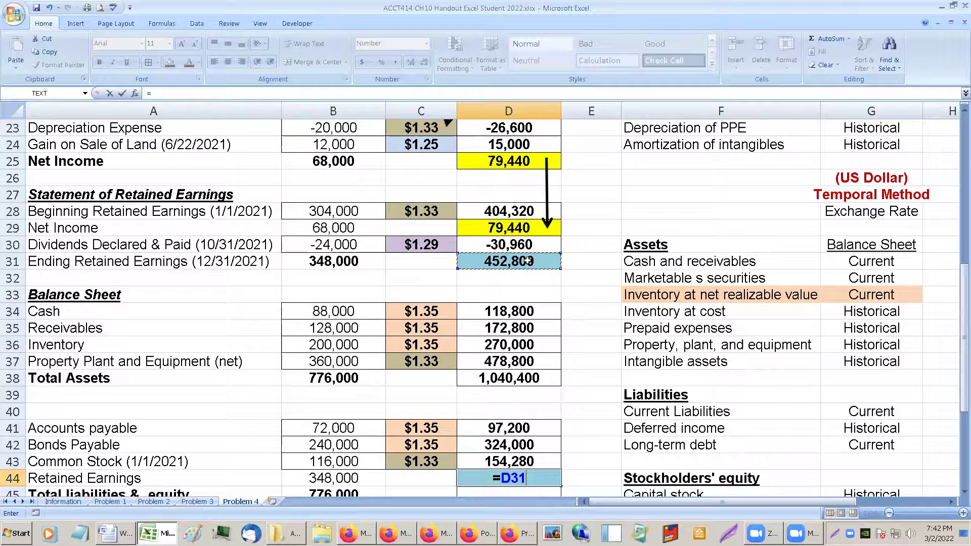
key(Return)
- Duplicate the net income arrow and stretch the copy from ending retained earnings in D31 down to Retained Earnings in D44
click(605, 271)
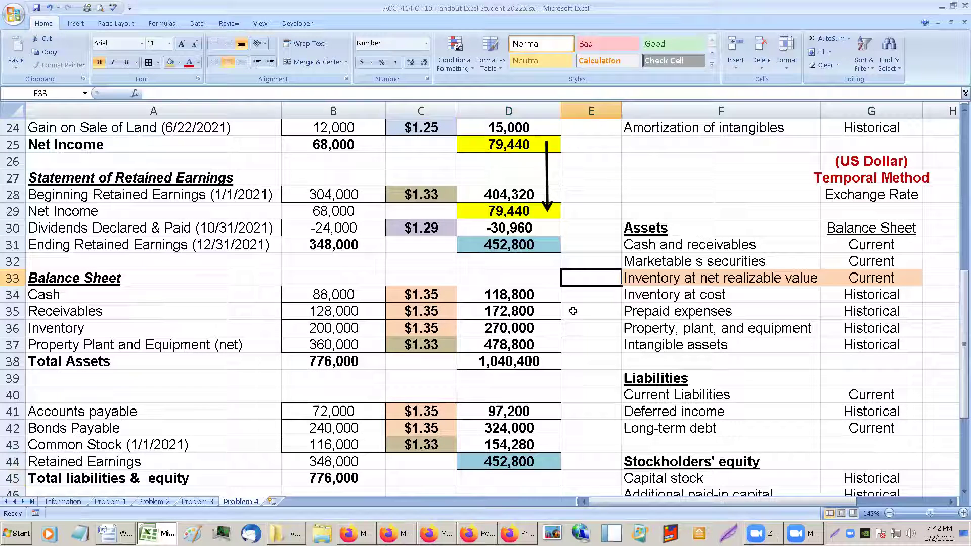
click(545, 188)
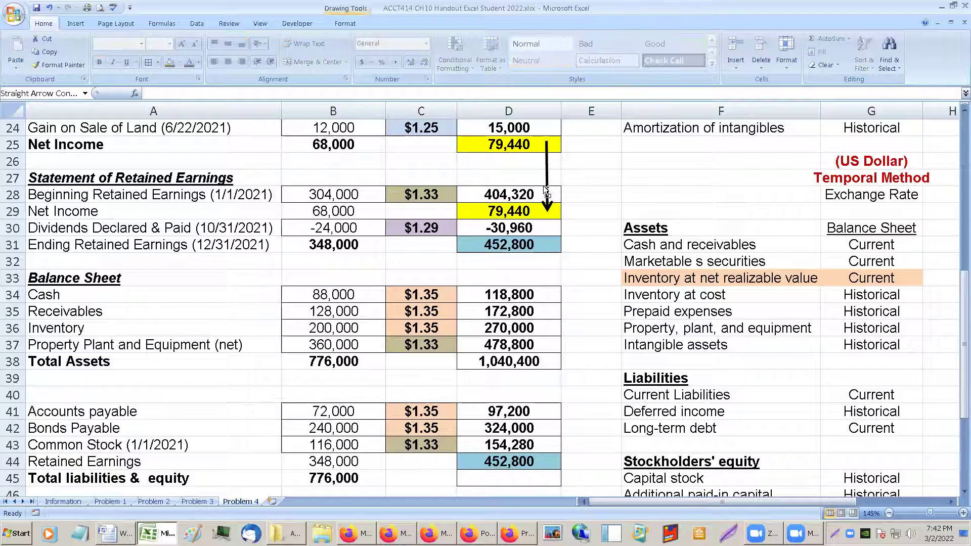
drag(545, 188, 551, 271)
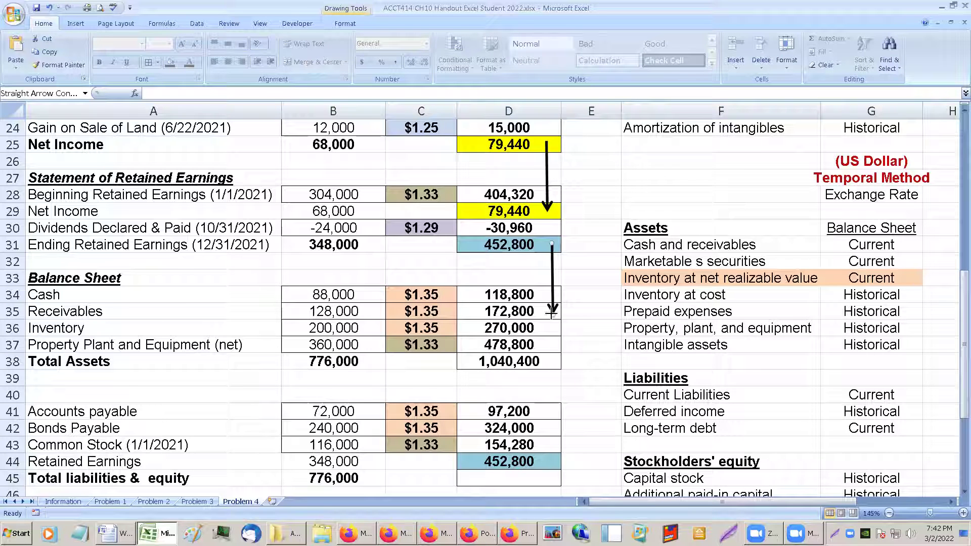
drag(551, 314, 549, 464)
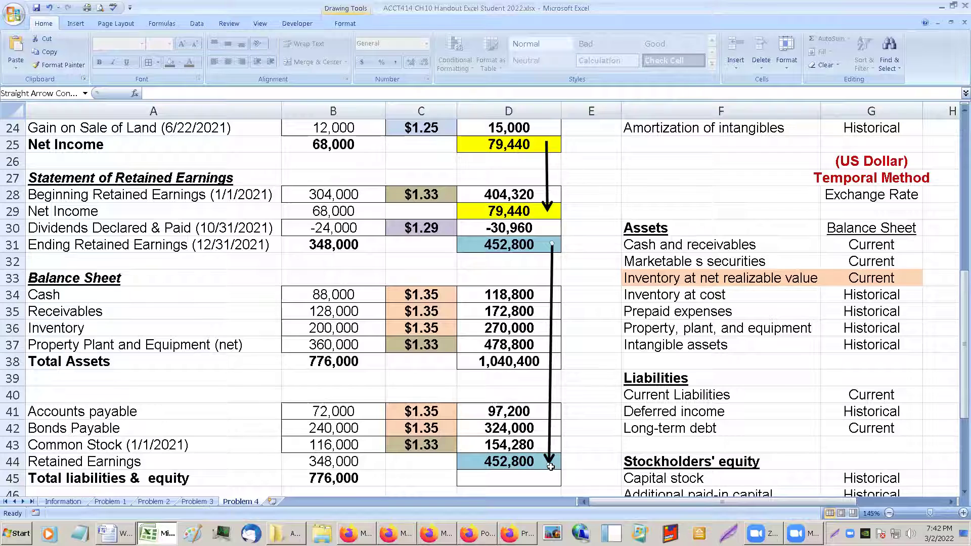
drag(548, 463, 553, 464)
click(588, 427)
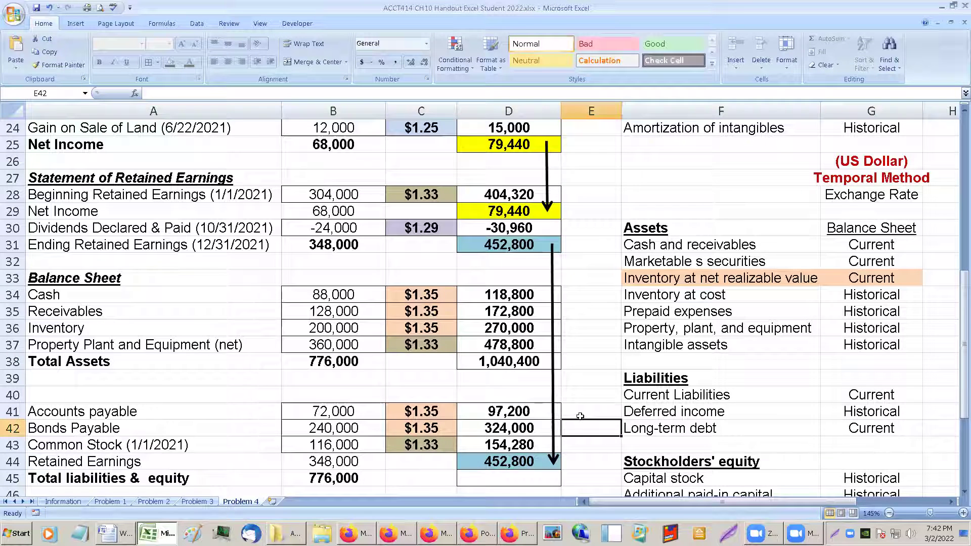
scroll(582, 409, down, 1)
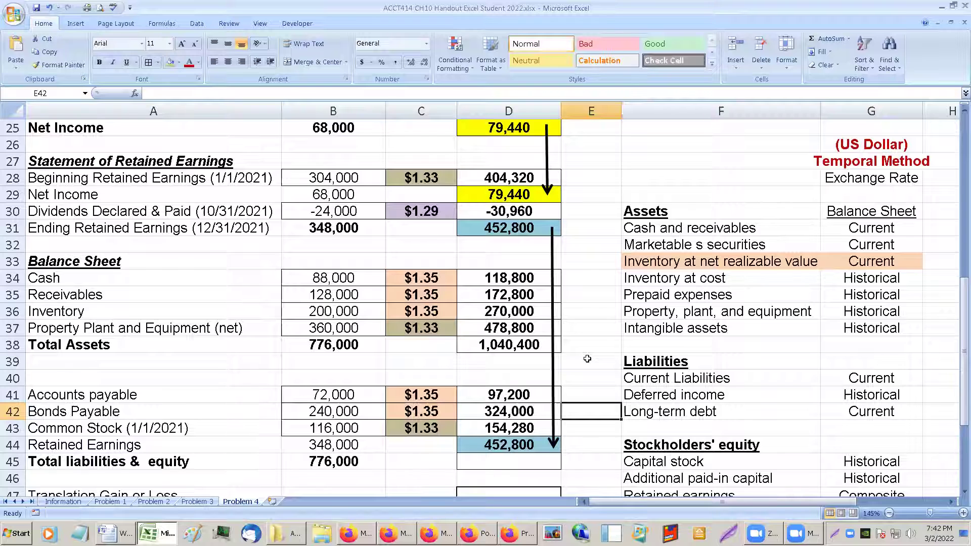
scroll(587, 359, down, 1)
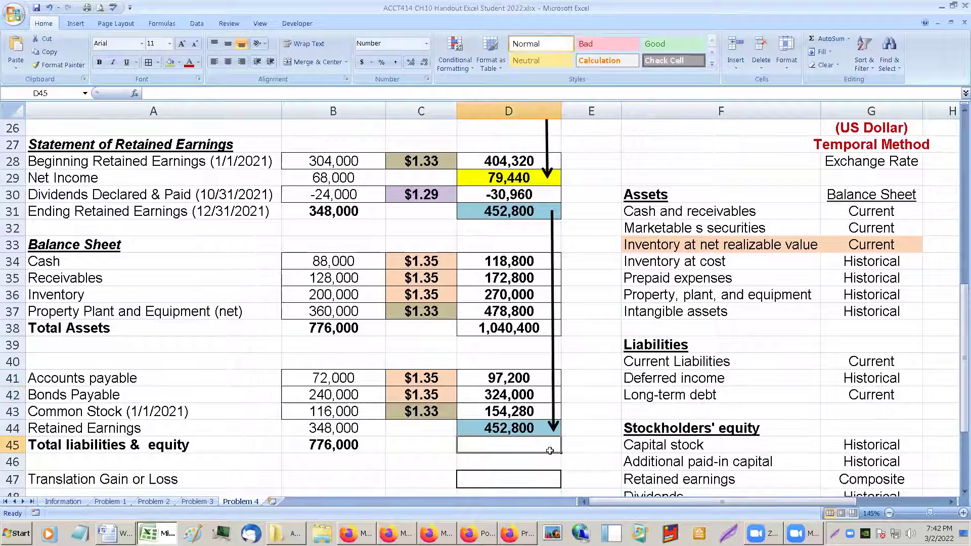
click(553, 429)
drag(554, 429, 552, 427)
click(563, 443)
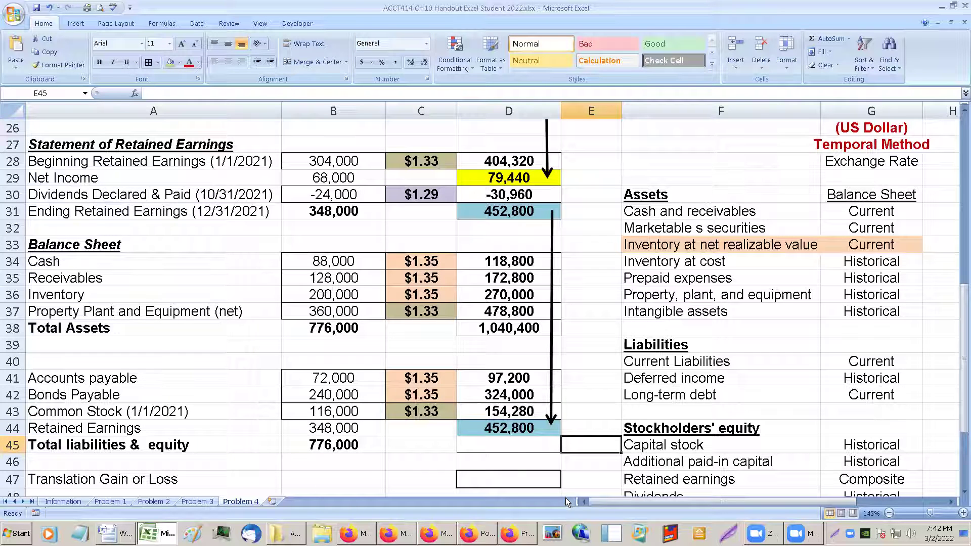
- Total the translated liabilities and equity in D45 by summing D41:D44
drag(486, 377, 493, 445)
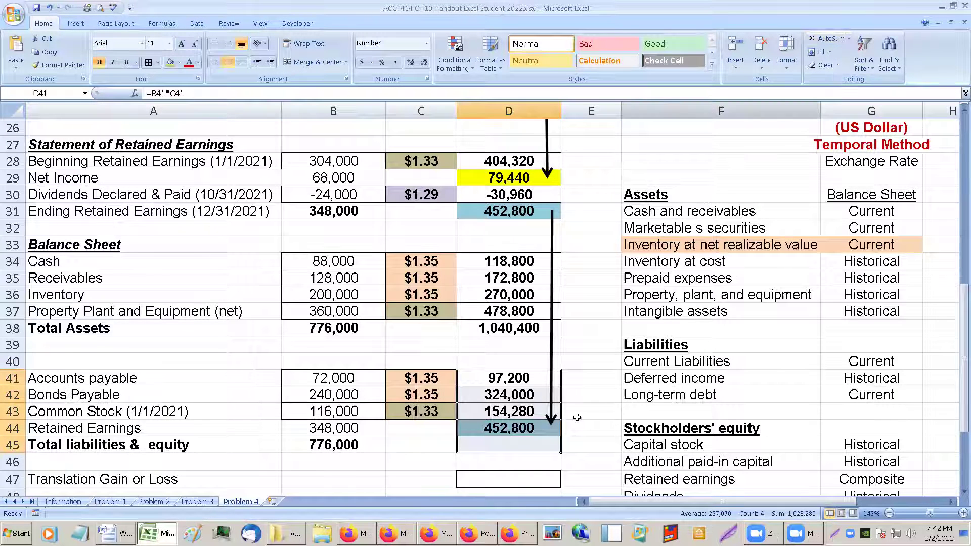
click(536, 447)
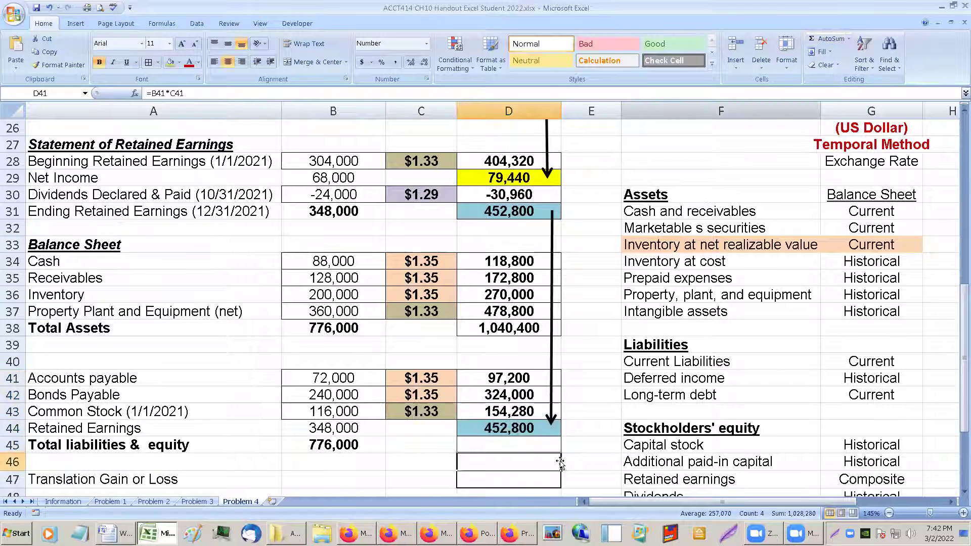
click(536, 447)
click(518, 361)
drag(515, 376, 504, 438)
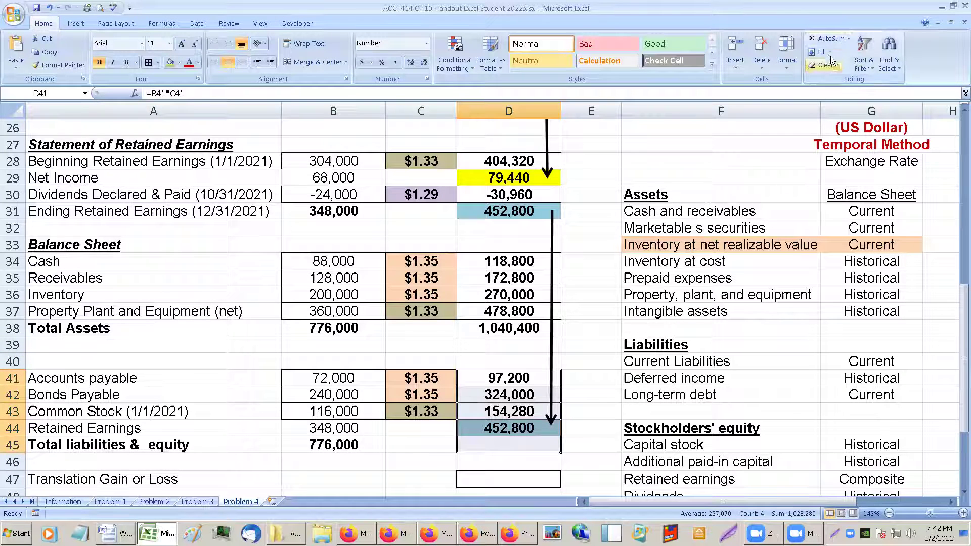
click(826, 39)
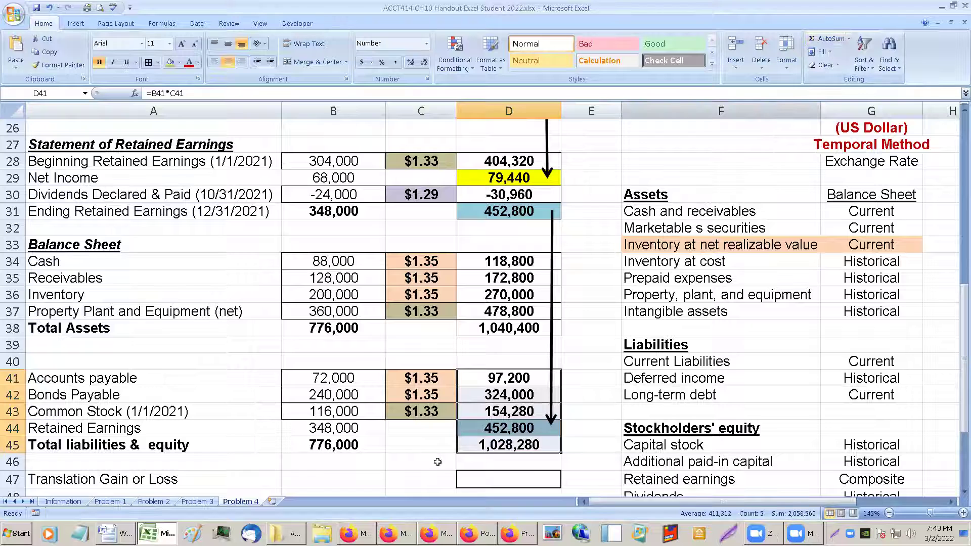
- Widen column E to 17.33 and carry Total Assets into E38 with =D38
click(428, 448)
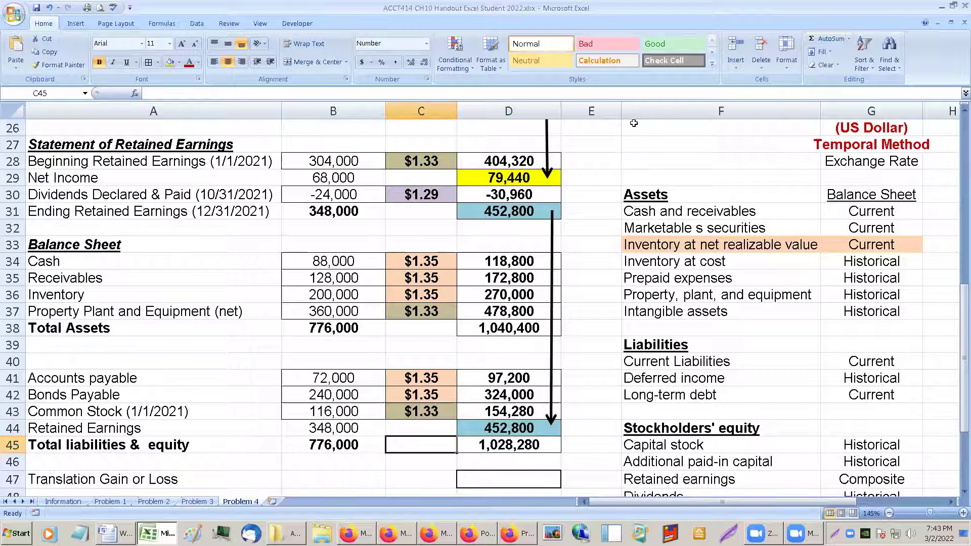
drag(621, 110, 680, 110)
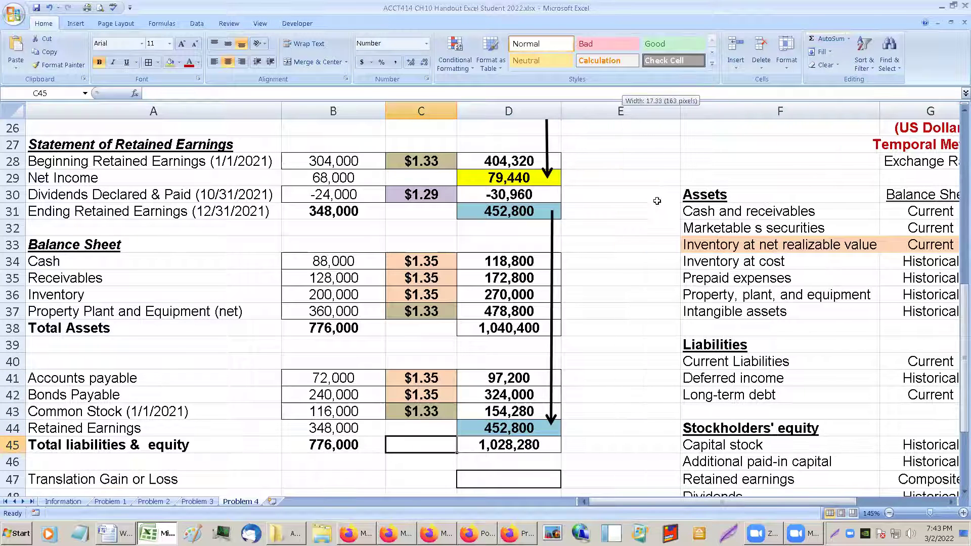
click(607, 328)
text(=)
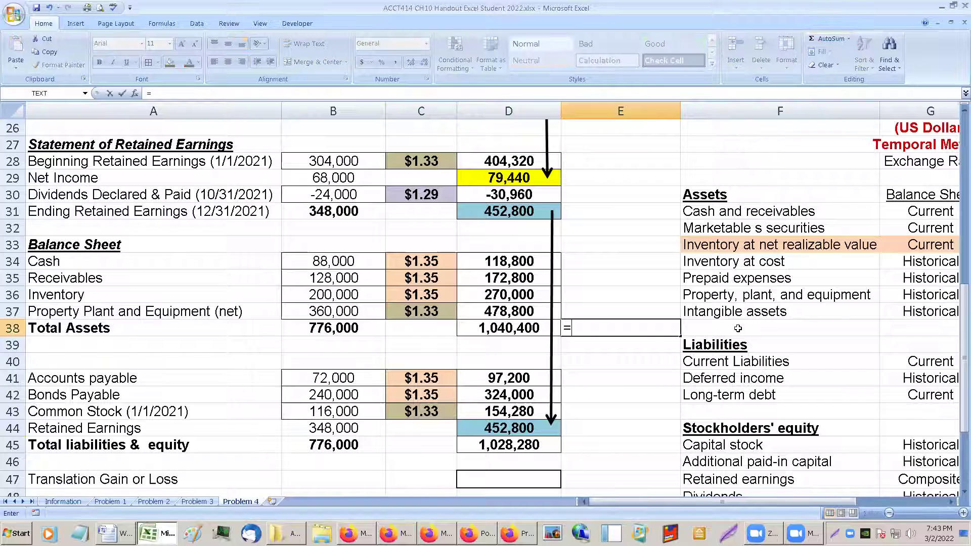
text(D38)
key(Return)
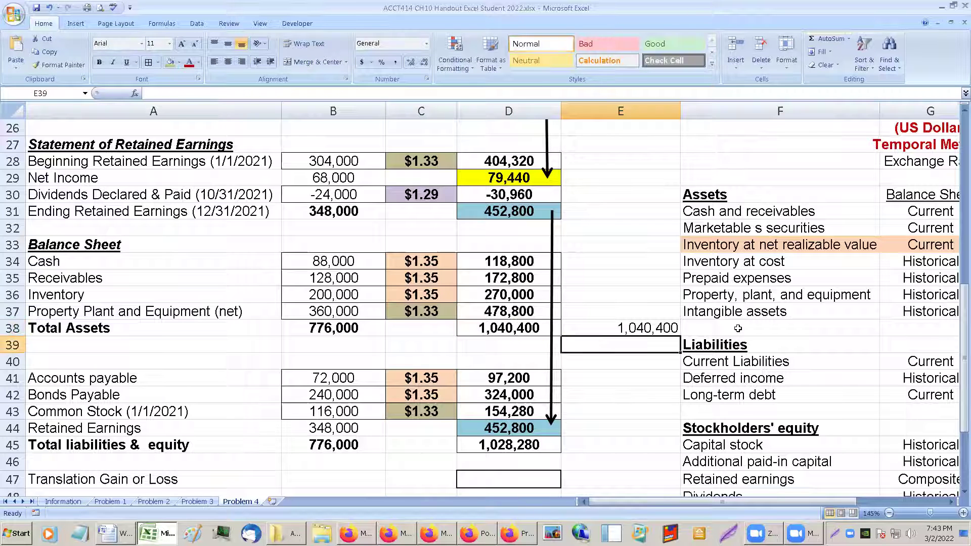
- Carry Total liabilities & equity into E45 with =D45
key(Down)
key(Down)
key(Down)
key(Down)
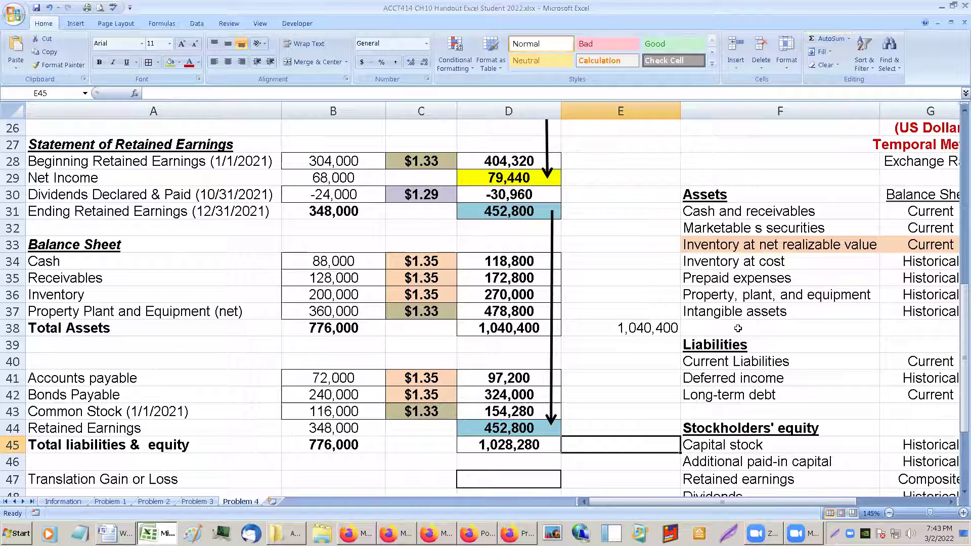
text(=D45)
key(Return)
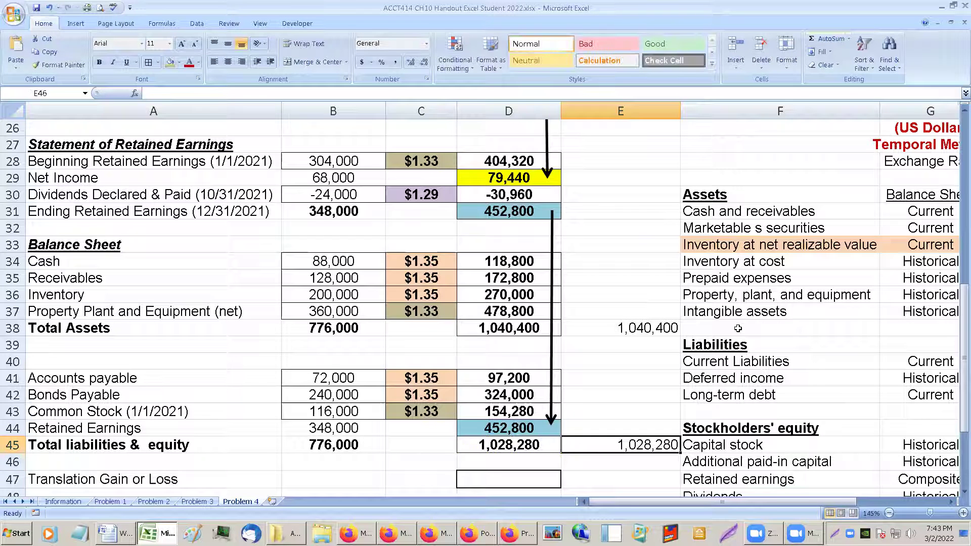
key(Up)
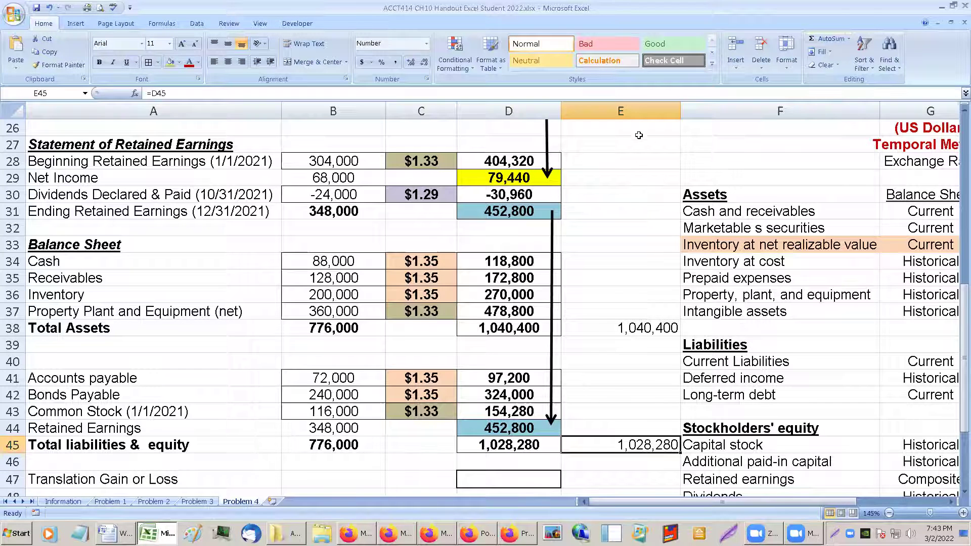
- Center and bold the contents of column E
click(634, 111)
click(228, 61)
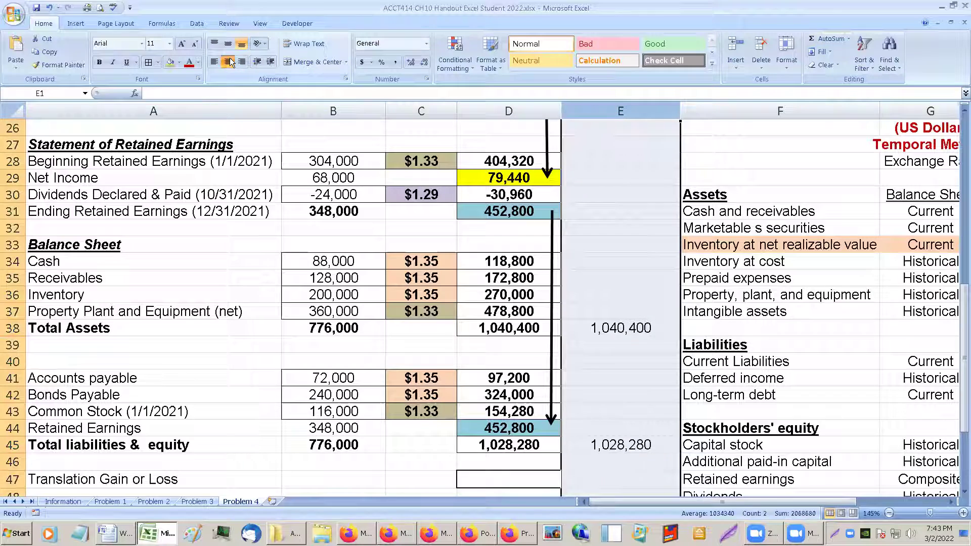
key(ctrl+BackSpace)
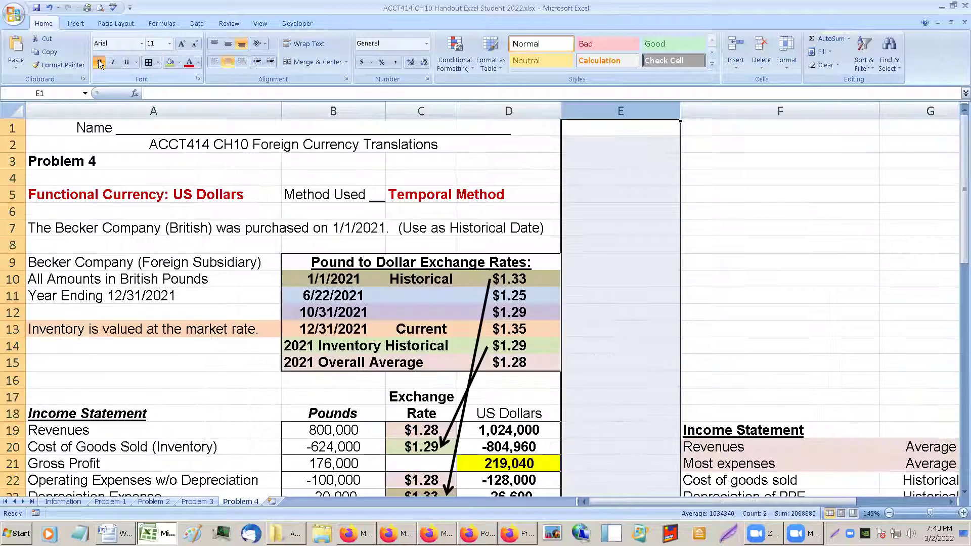
- Calculate the translation gain or loss in E47 as total assets minus total liabilities and equity with =E38-E45
scroll(641, 312, down, 12)
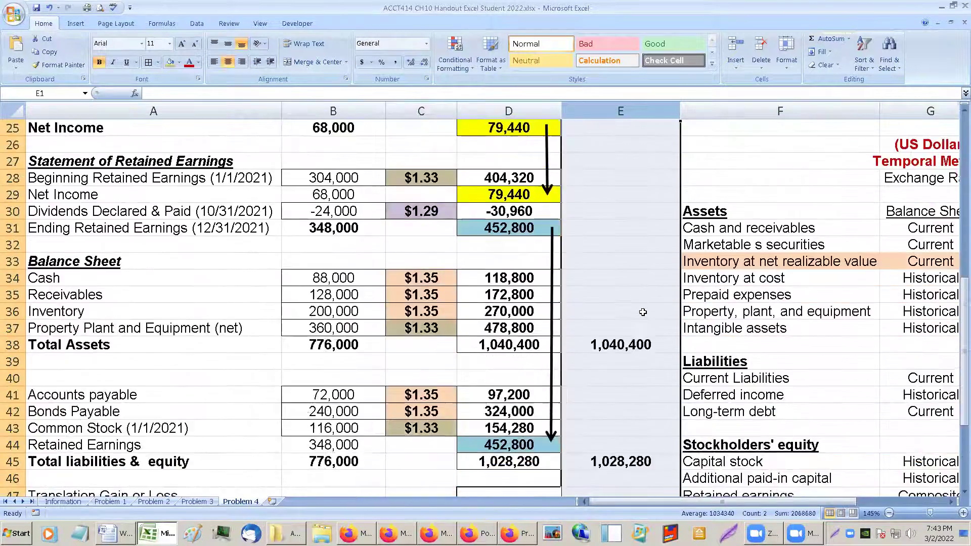
click(641, 312)
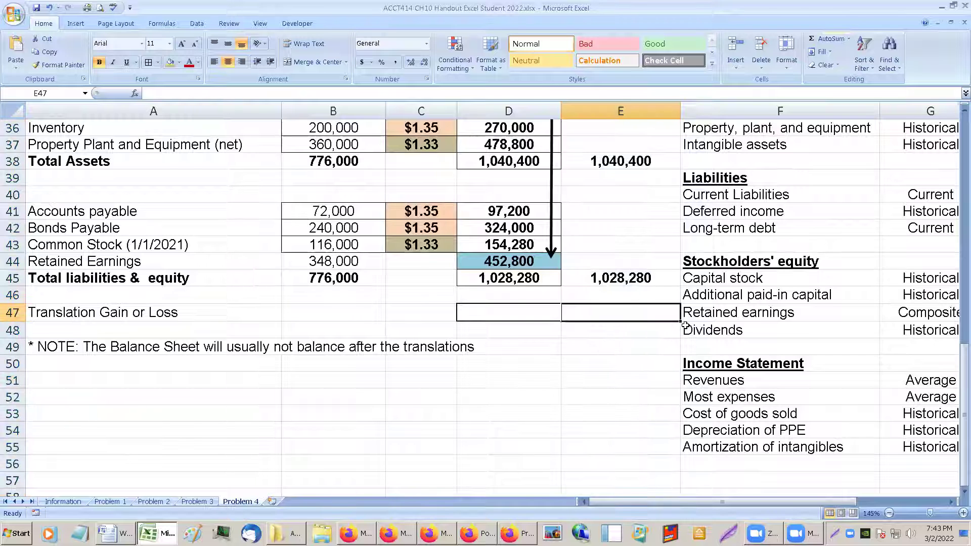
text(=)
key(Up)
key(Up)
key(Up)
key(Up)
key(Up)
key(Up)
key(Up)
key(Up)
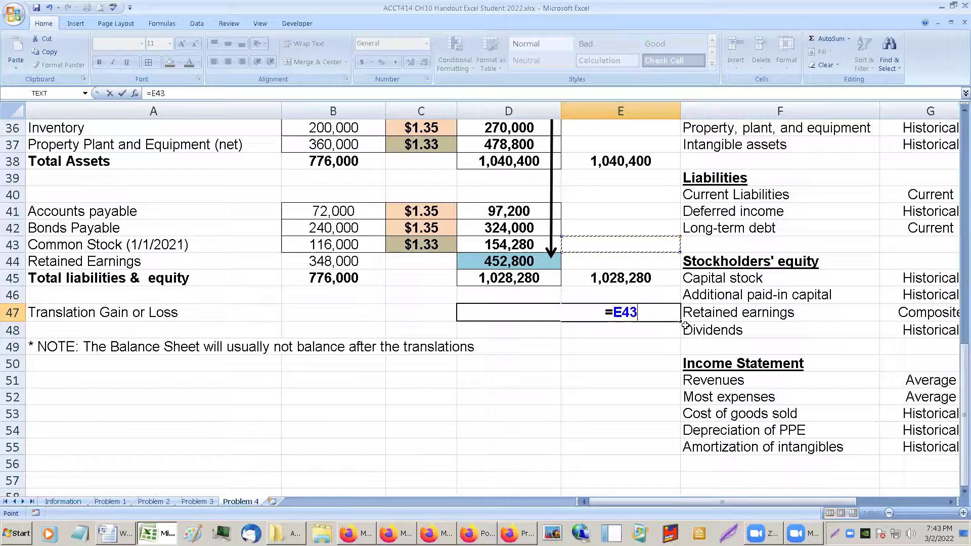
key(Up)
text(-)
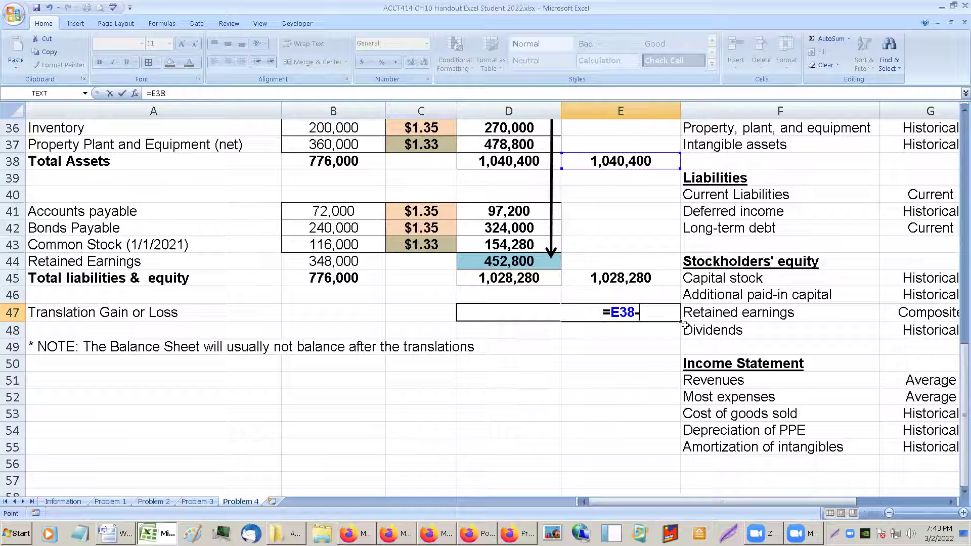
key(Up)
key(Up)
key(Return)
key(Up)
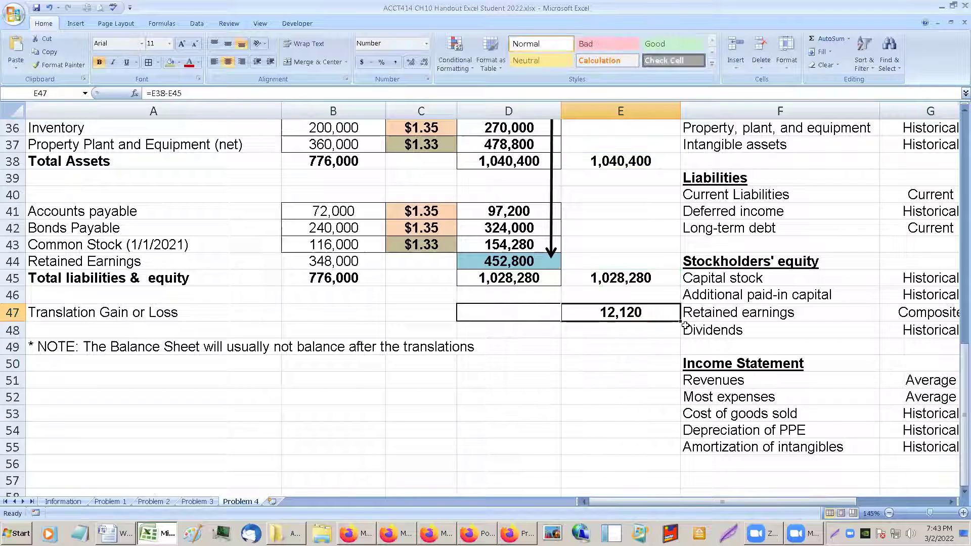
- Link the Translation Gain or Loss answer cell D47 to the calculated difference with =E47
key(Left)
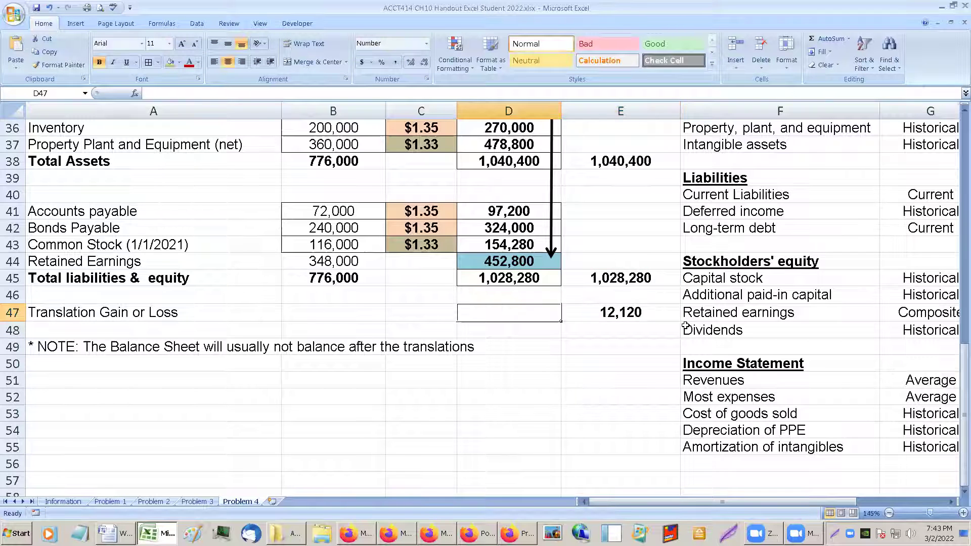
text(=)
key(Right)
key(Return)
key(Up)
key(Down)
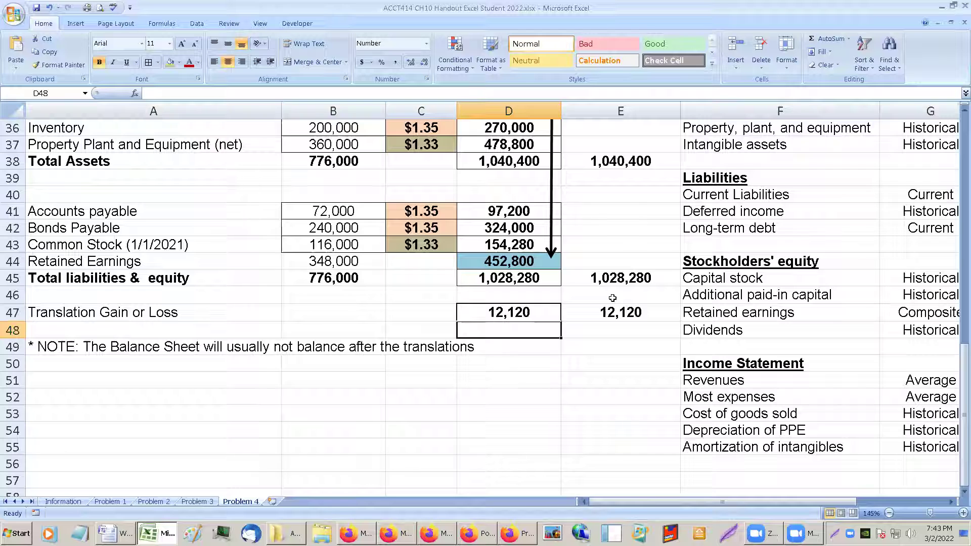
- Label the translation result as Gain in D48, directly below the Translation Gain or Loss amount
text(Gain)
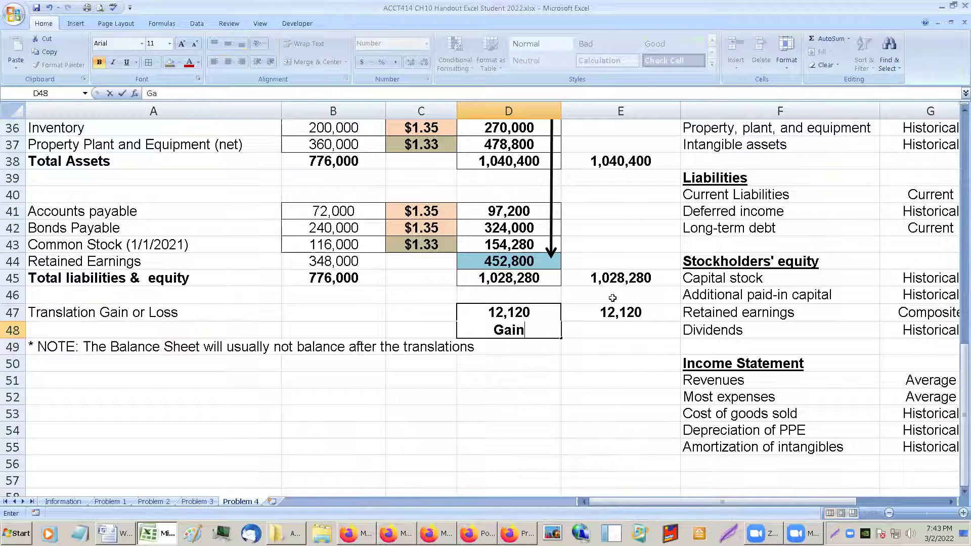
key(Return)
key(Up)
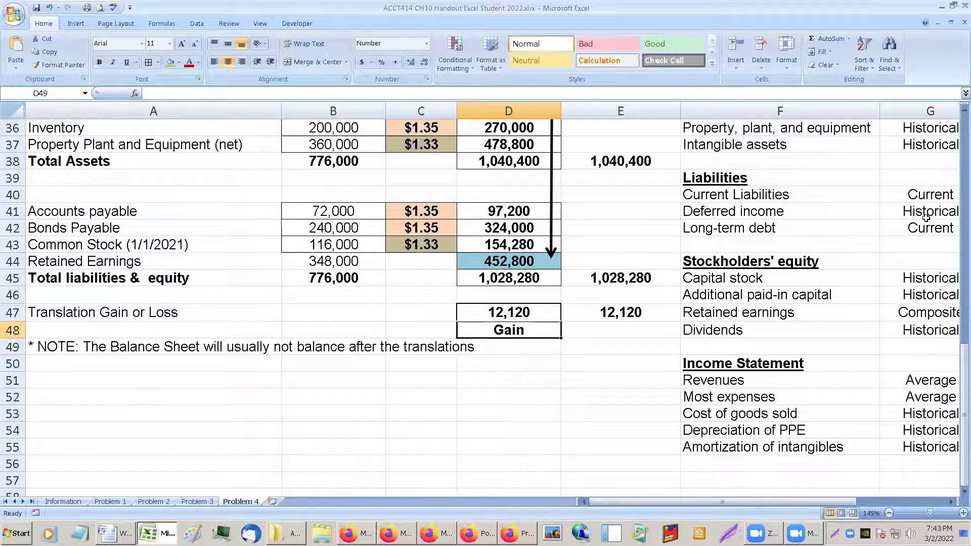
- Apply cell borders to the translation gain amount and its Gain label in D47:D48
drag(542, 308, 518, 322)
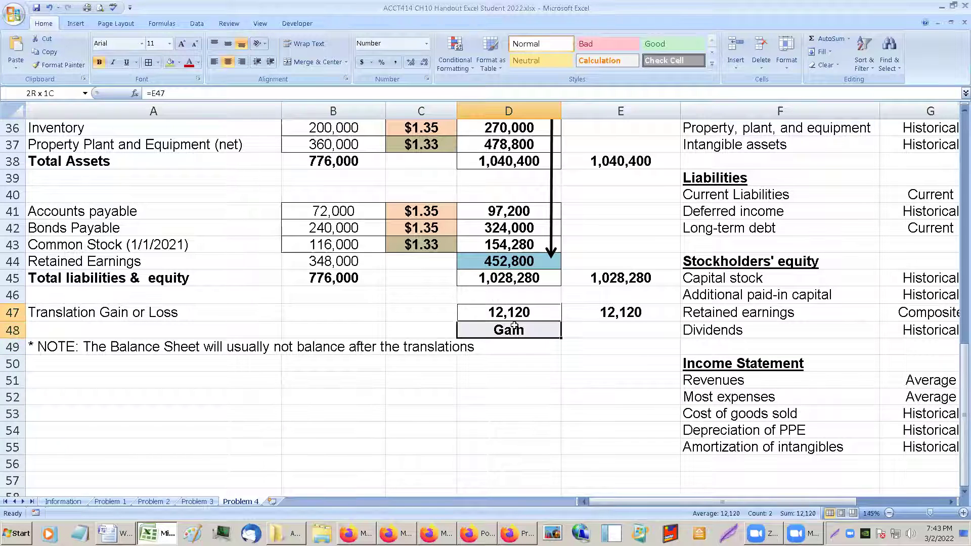
scroll(520, 319, up, 6)
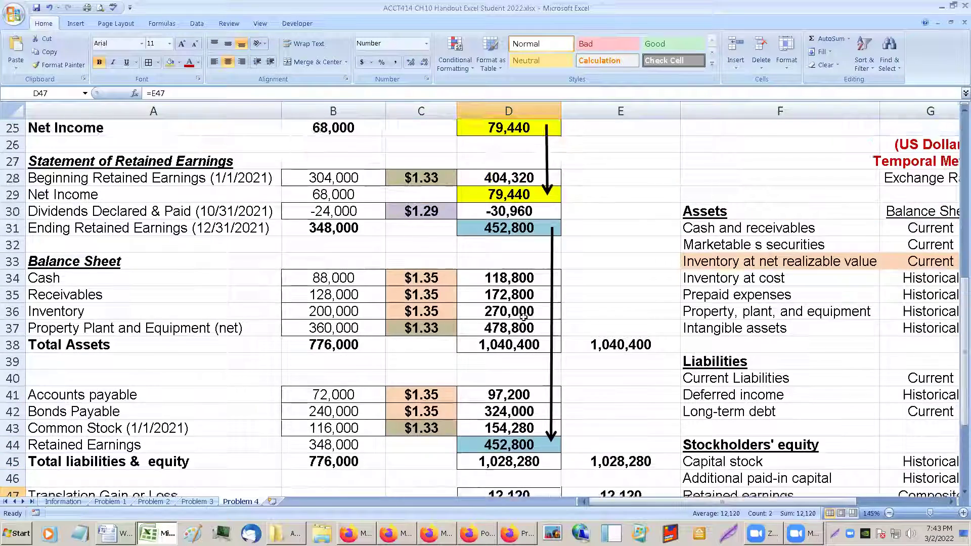
scroll(580, 230, up, 1)
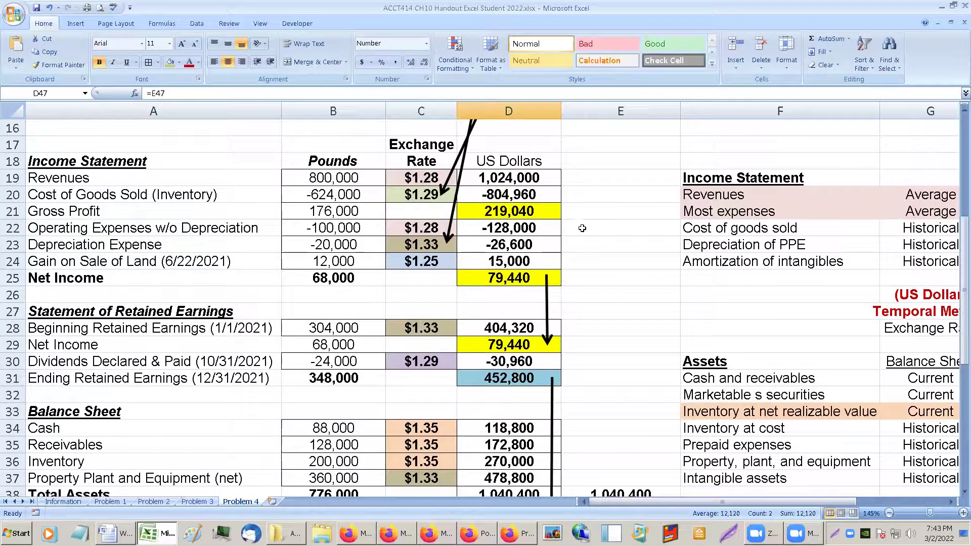
scroll(583, 228, up, 1)
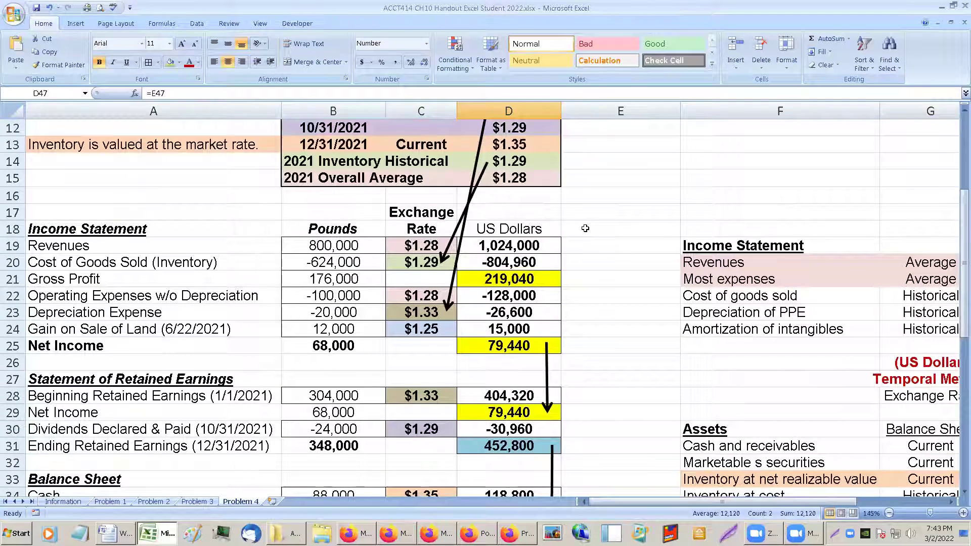
scroll(585, 229, down, 4)
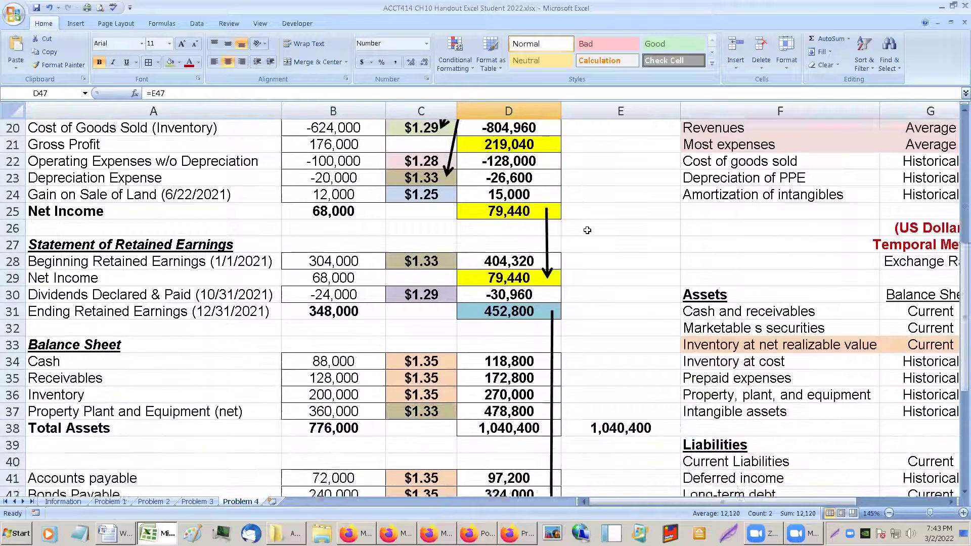
scroll(588, 238, down, 2)
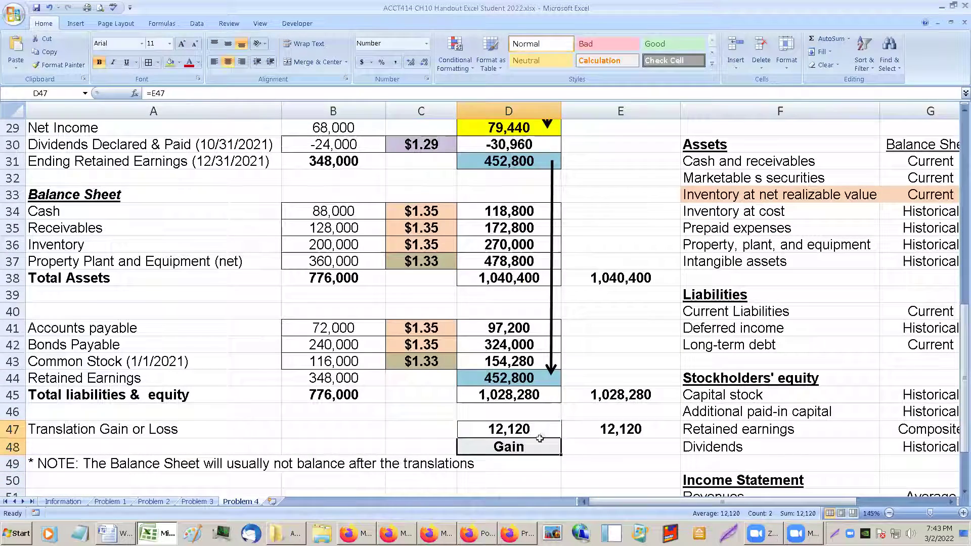
click(581, 410)
click(511, 433)
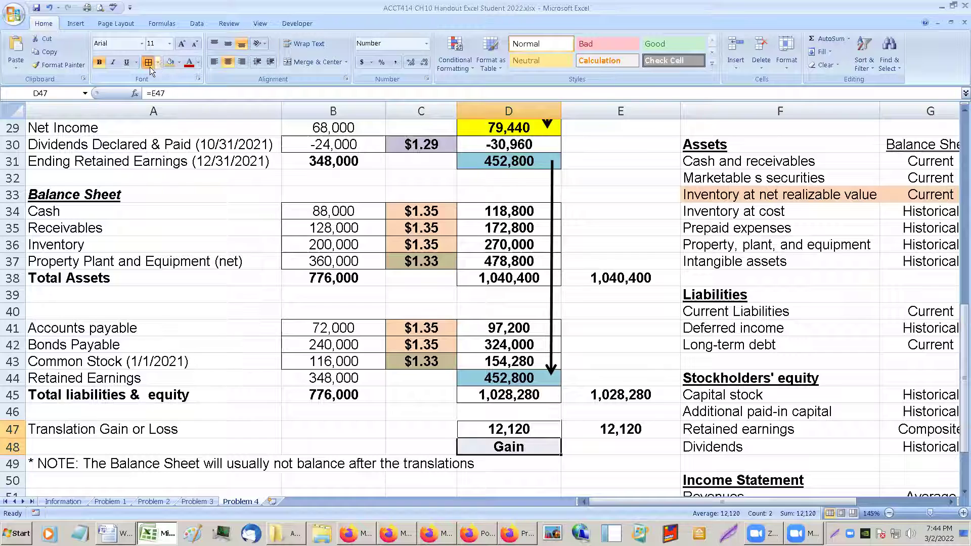
click(293, 295)
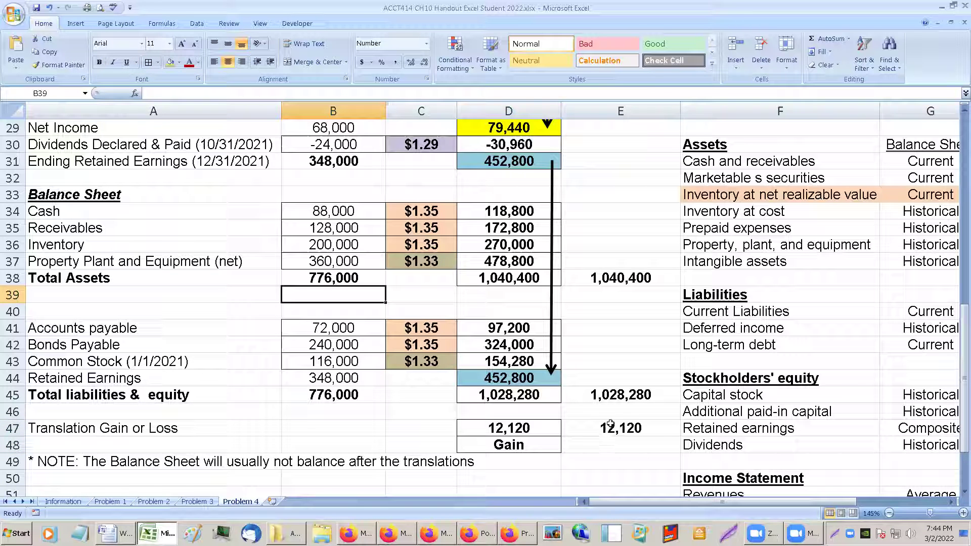
scroll(611, 420, up, 2)
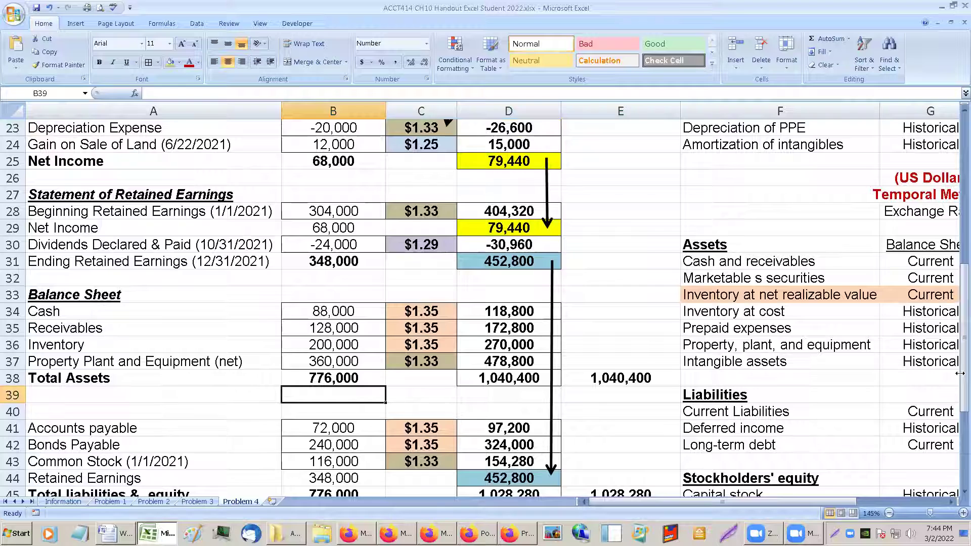
drag(962, 331, 962, 358)
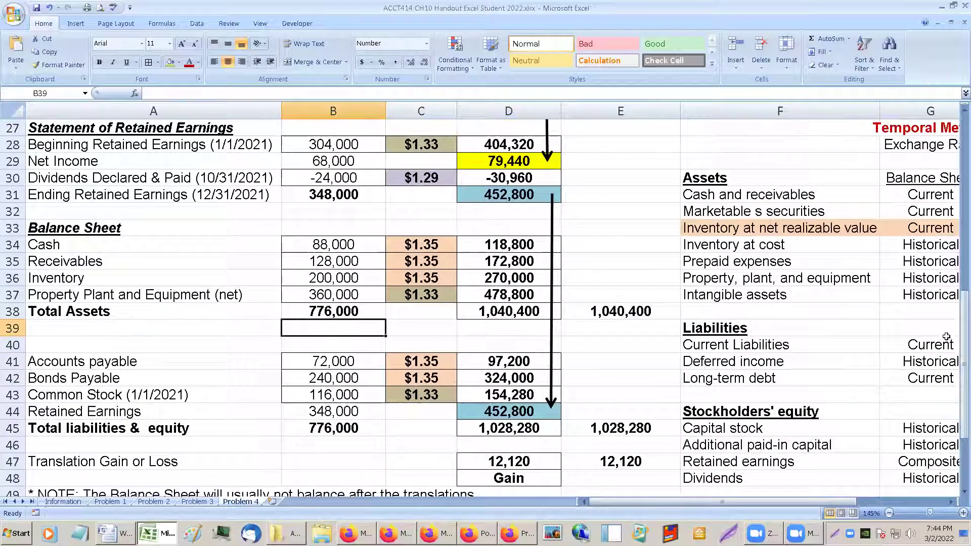